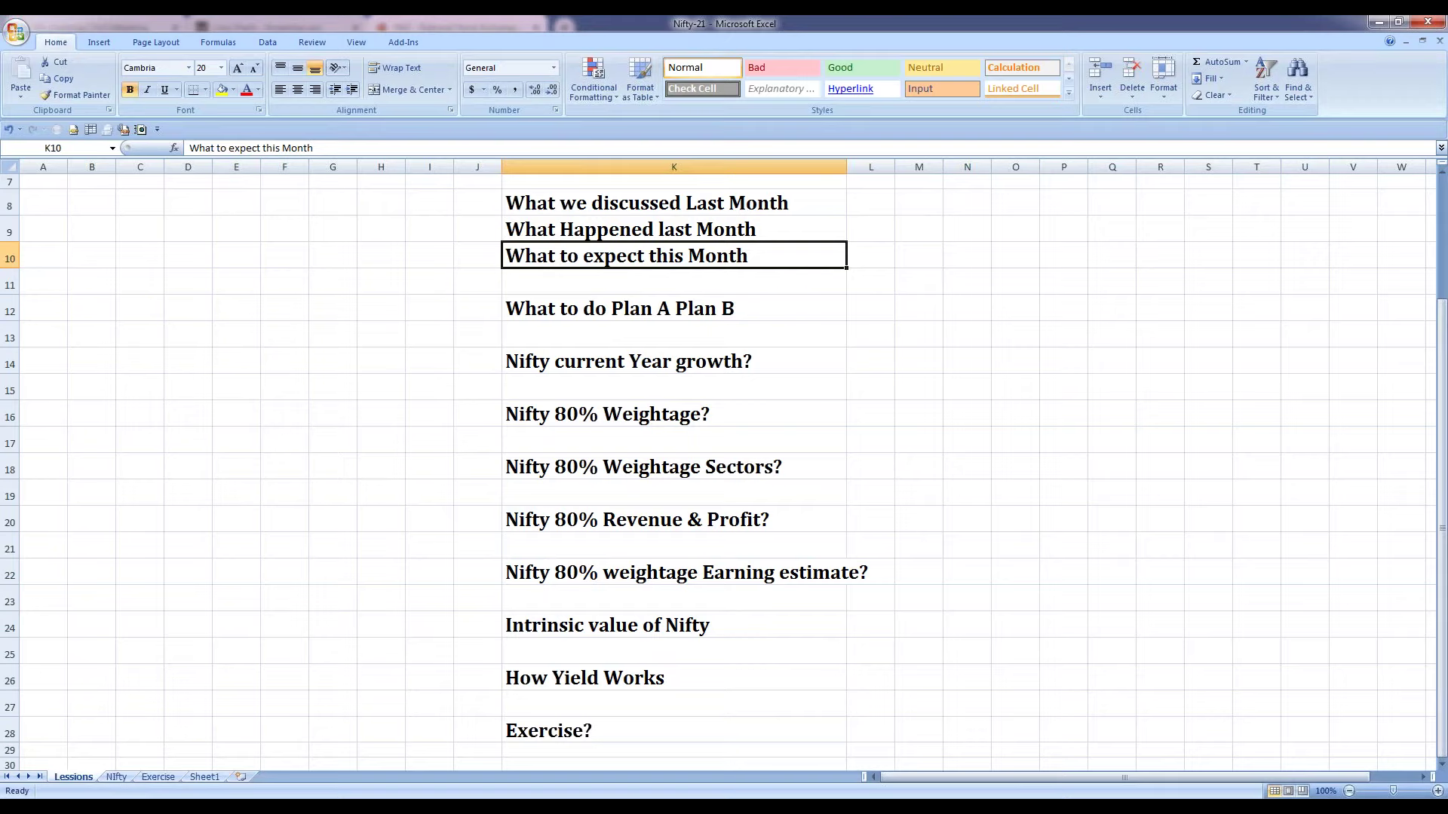
Step: Go through the lesson topics in column K one by one, from the Plan A Plan B topic down to Exercise
click(674, 282)
click(674, 308)
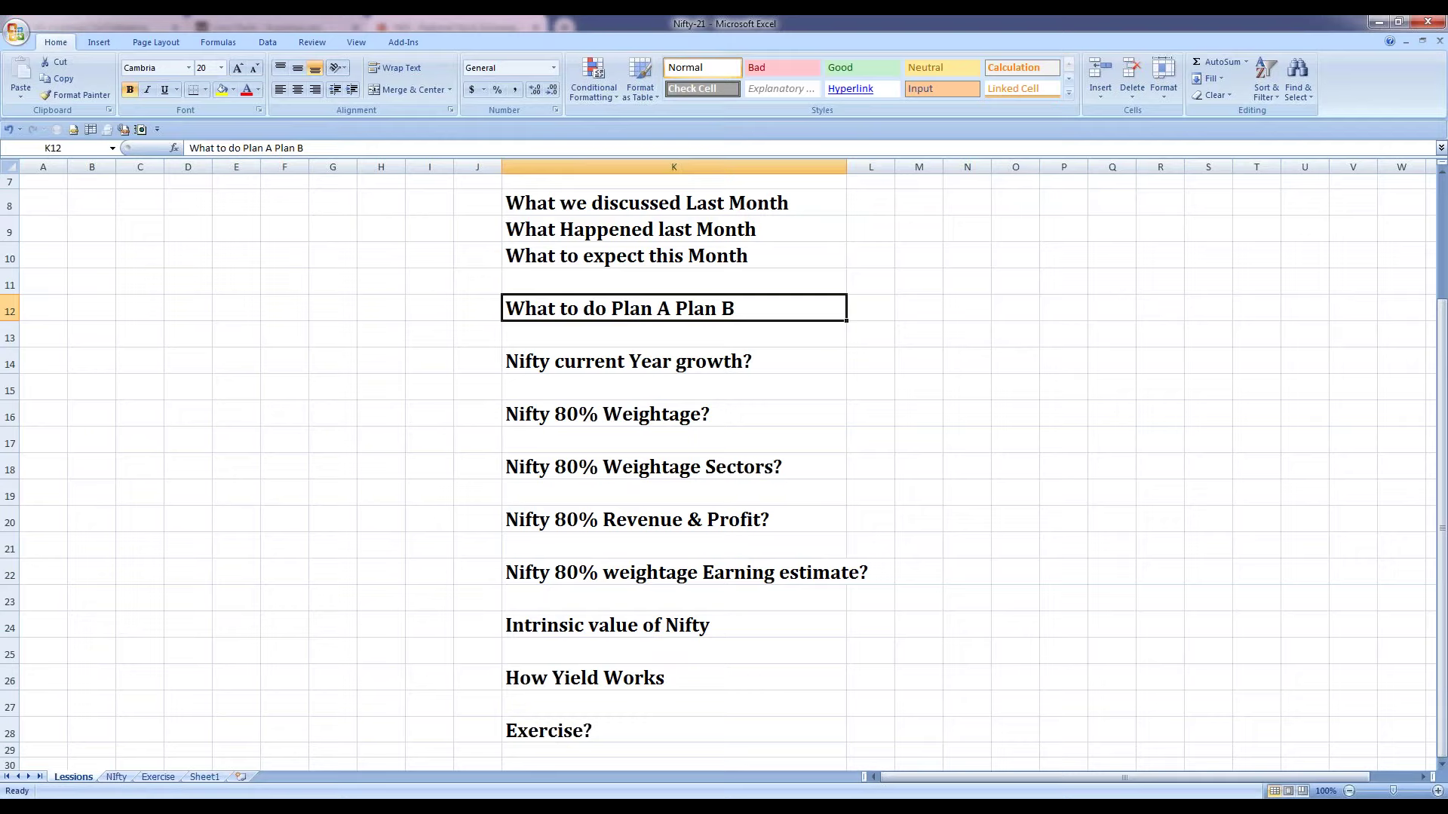
key(Down)
key(Down)
key(Down)
key(Up)
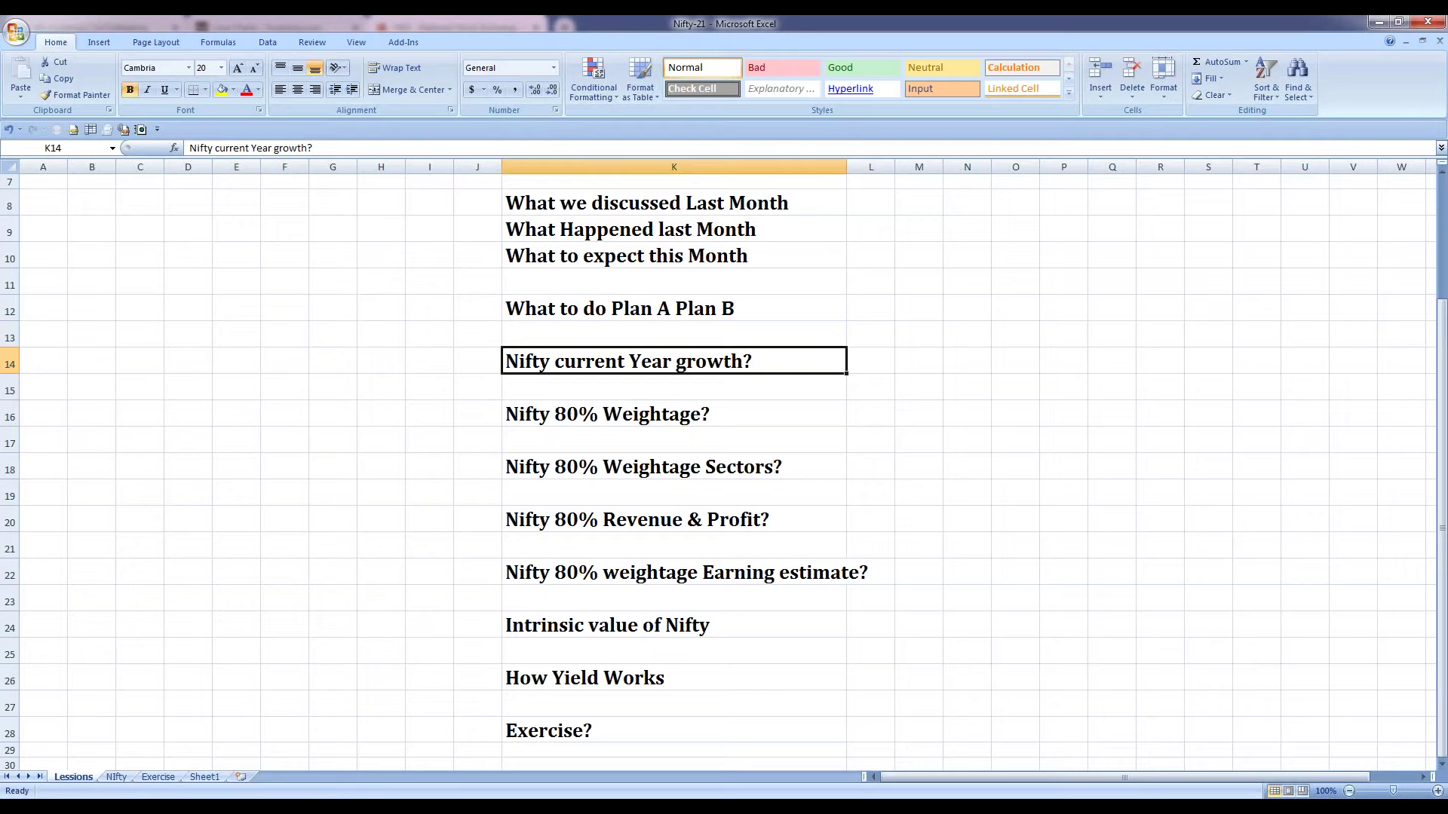
click(674, 388)
click(674, 440)
click(674, 413)
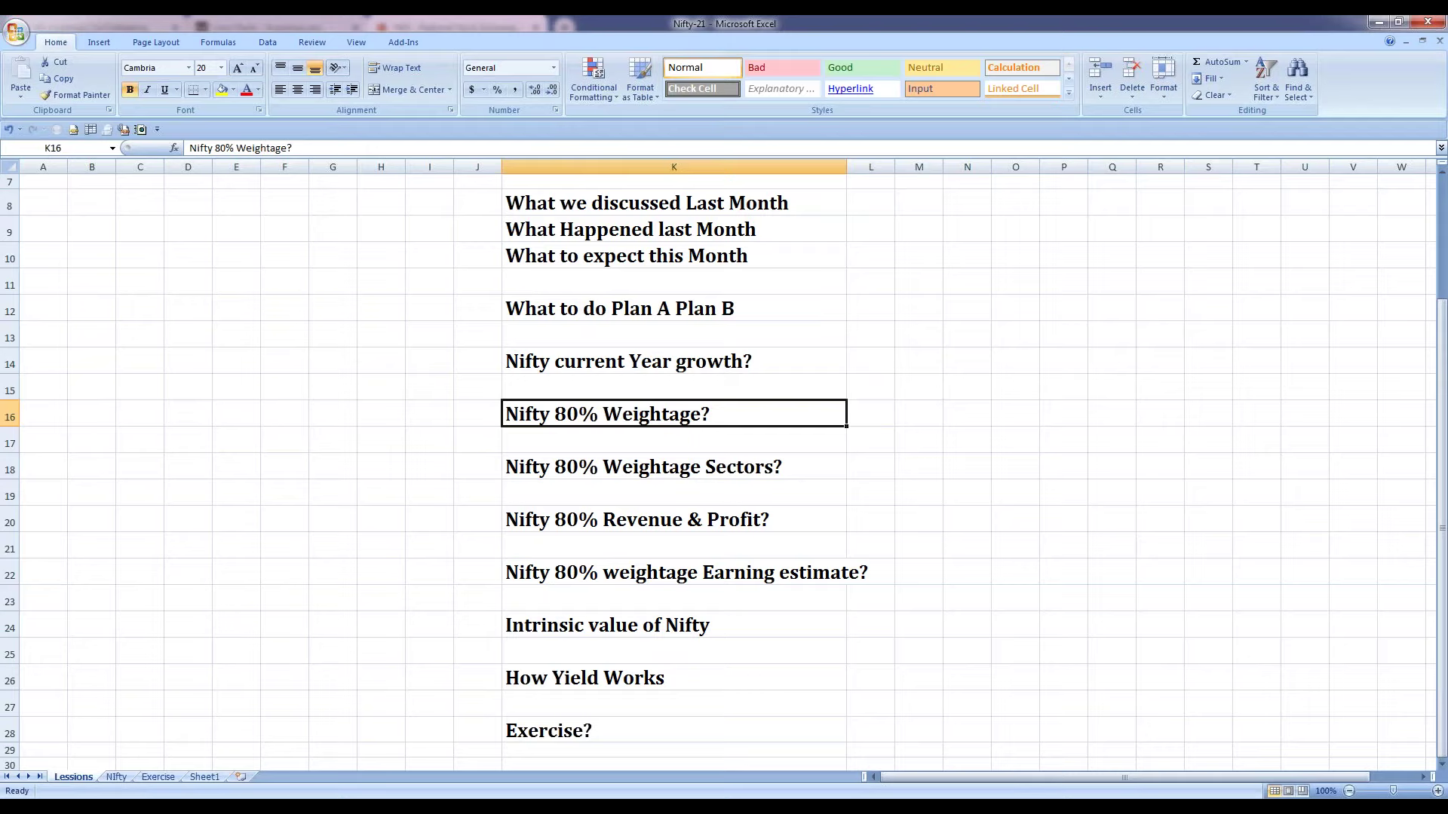
click(674, 466)
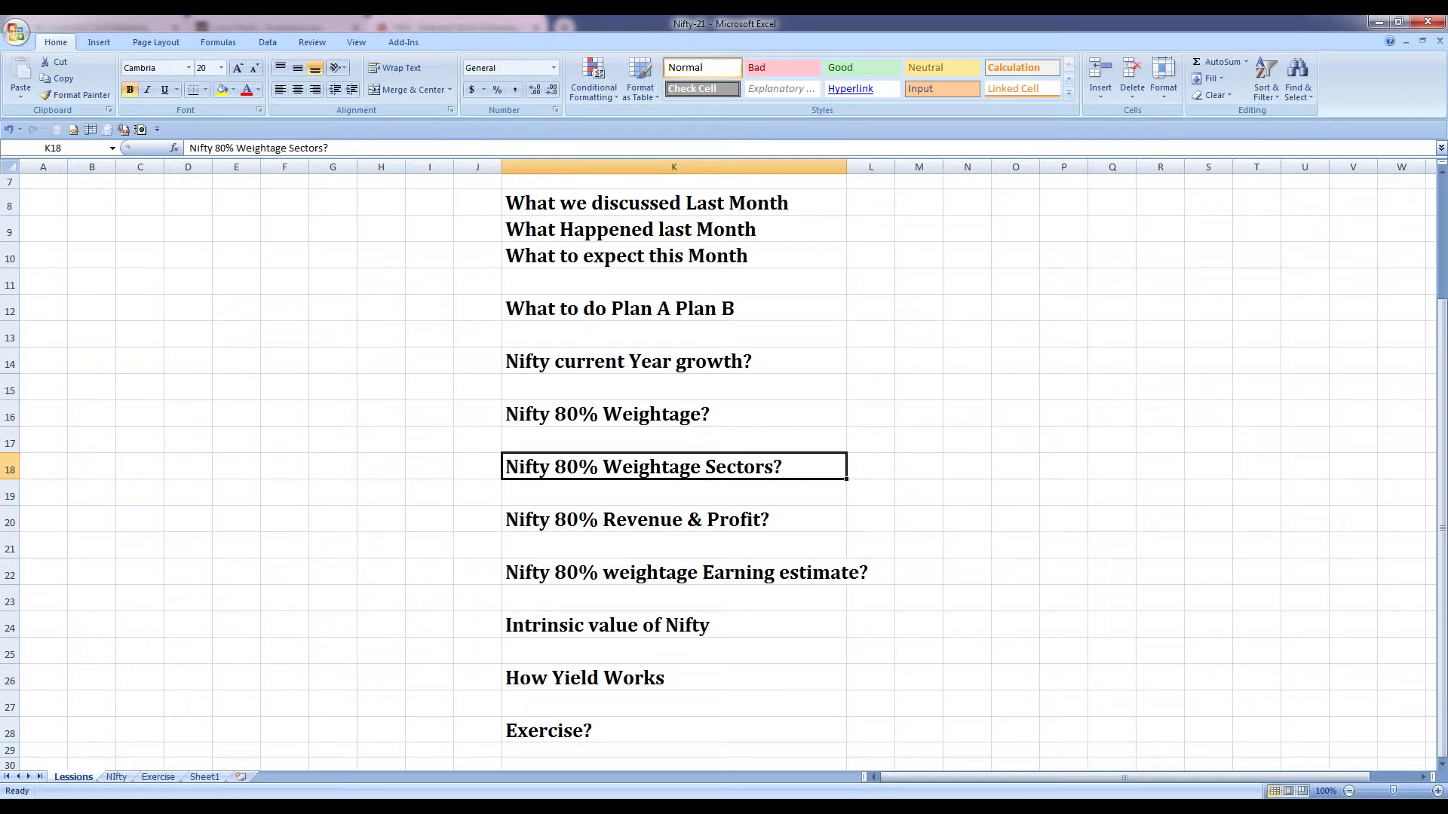
click(674, 492)
click(674, 519)
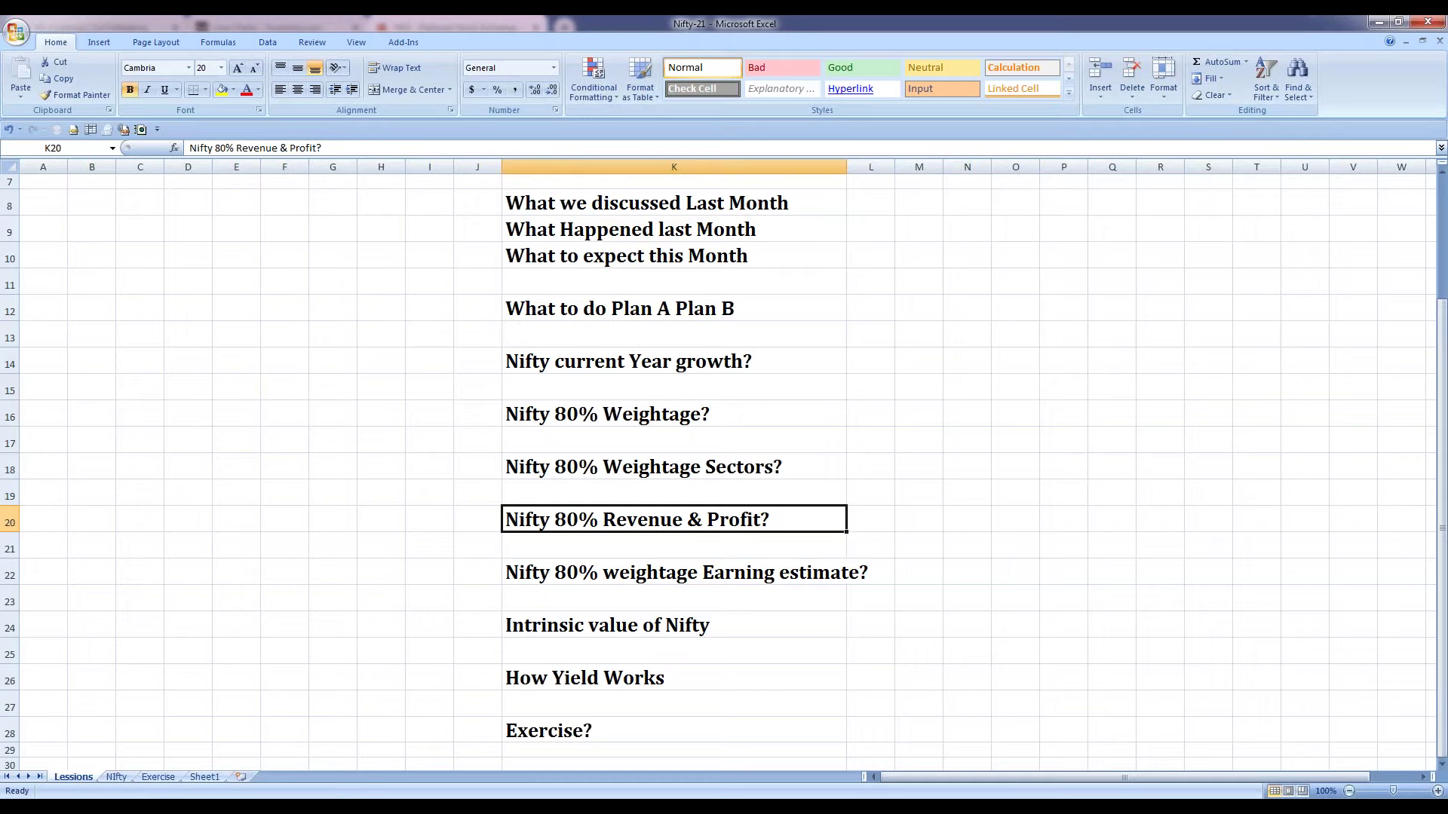
click(674, 545)
click(674, 571)
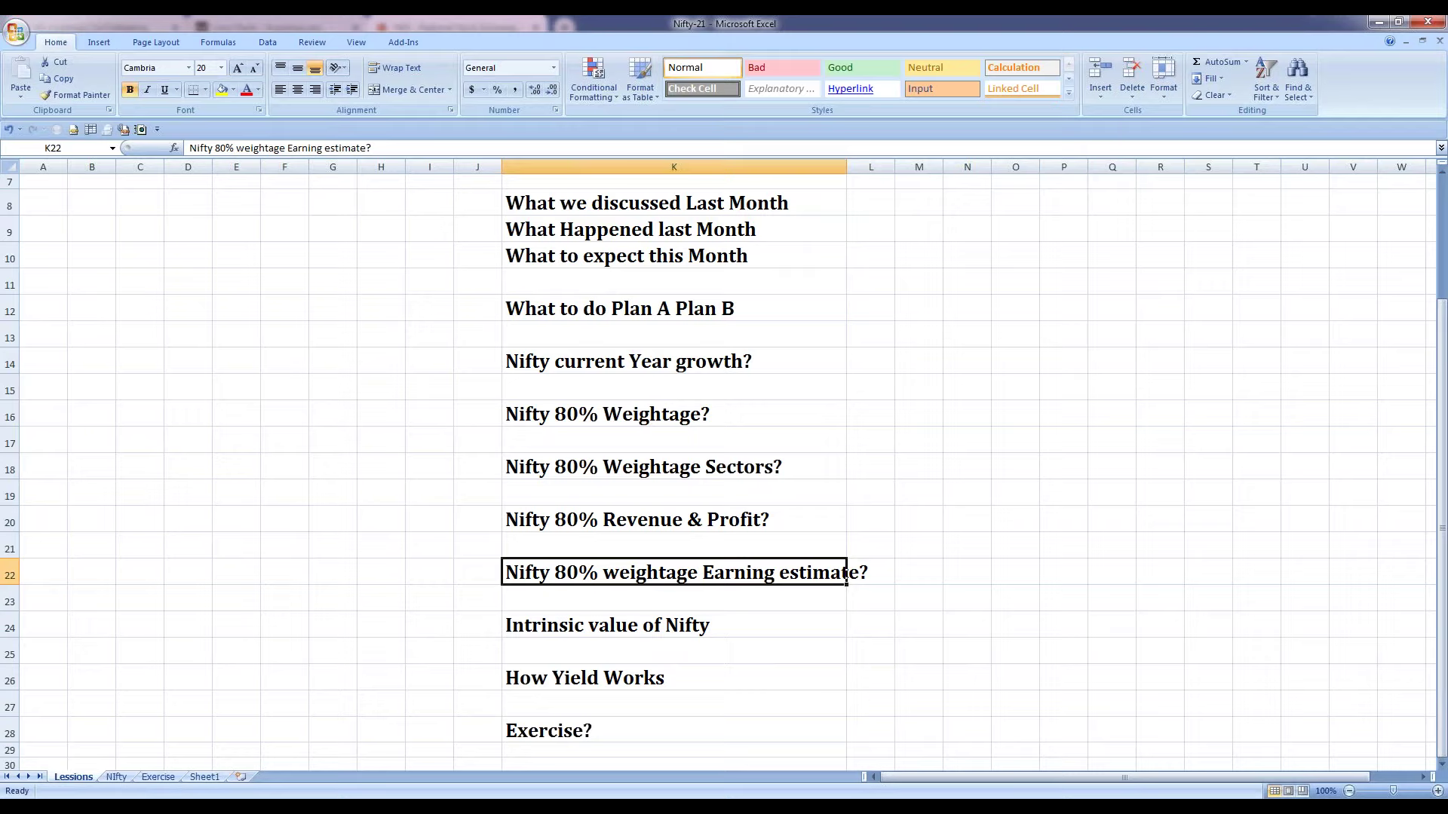
click(674, 625)
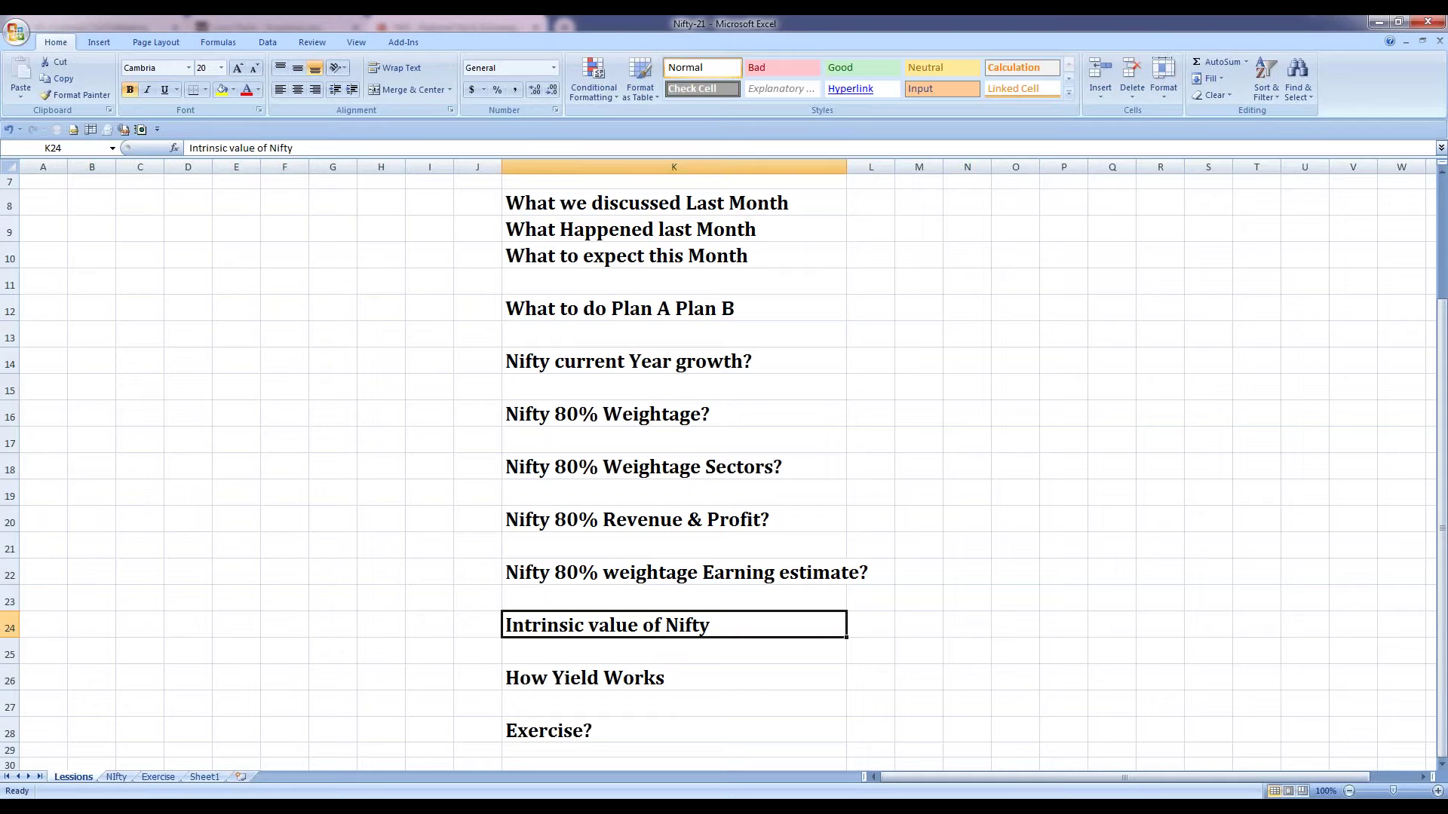
key(Down)
key(Down)
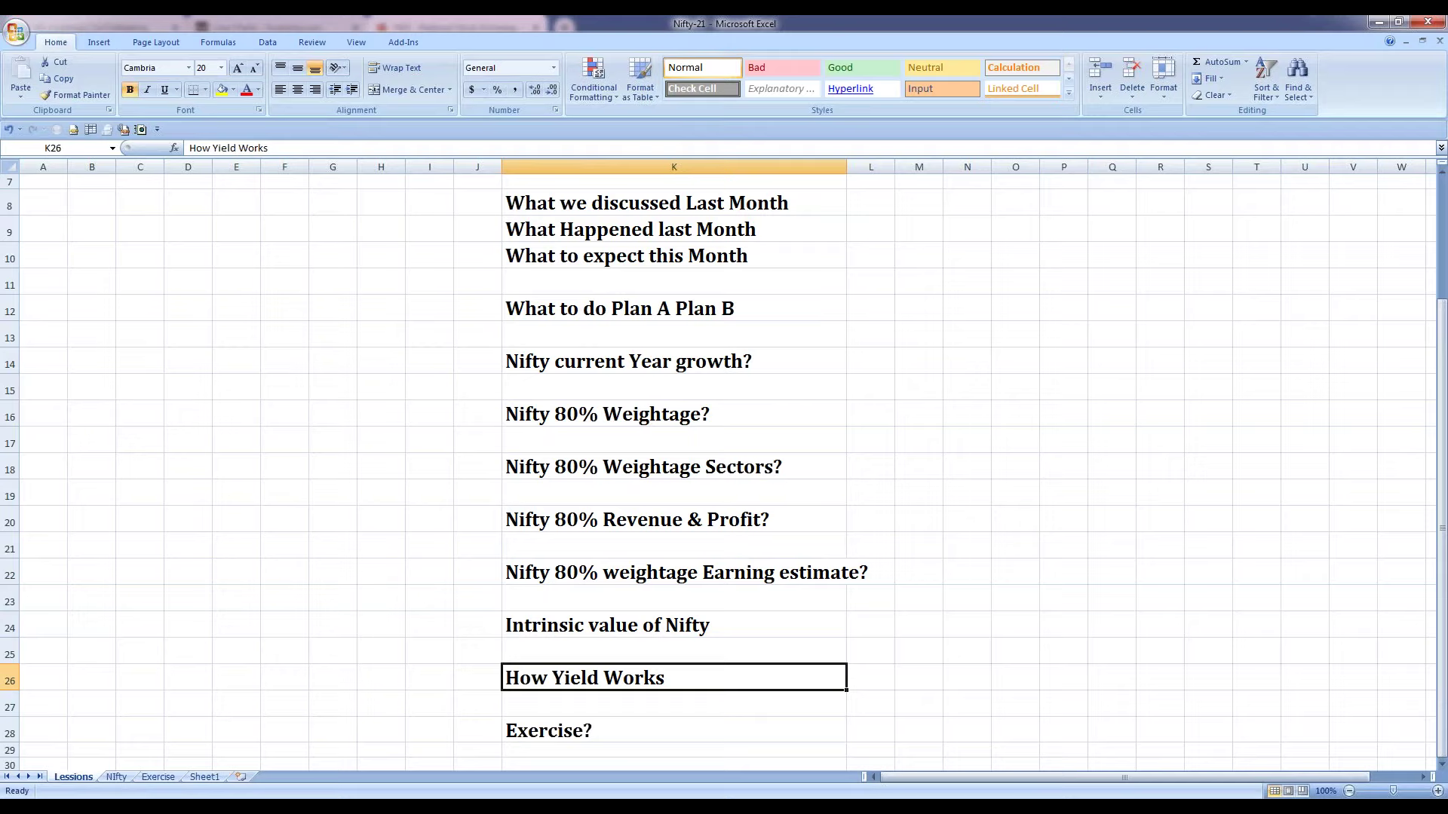
key(Down)
key(Down)
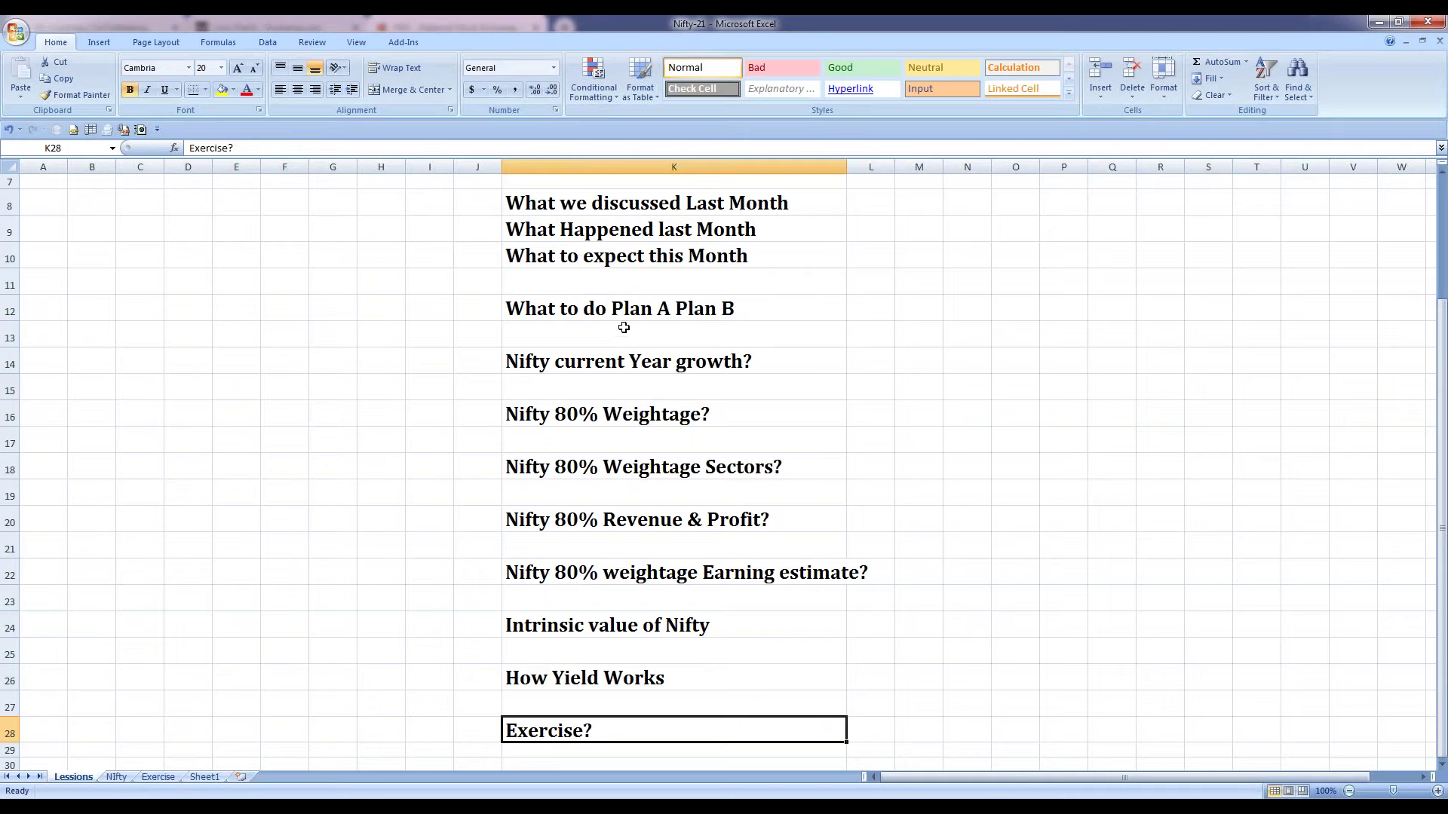
Step: Select the three topics about last month and this month in K8:K10
drag(527, 209, 553, 255)
click(543, 202)
drag(615, 214, 789, 255)
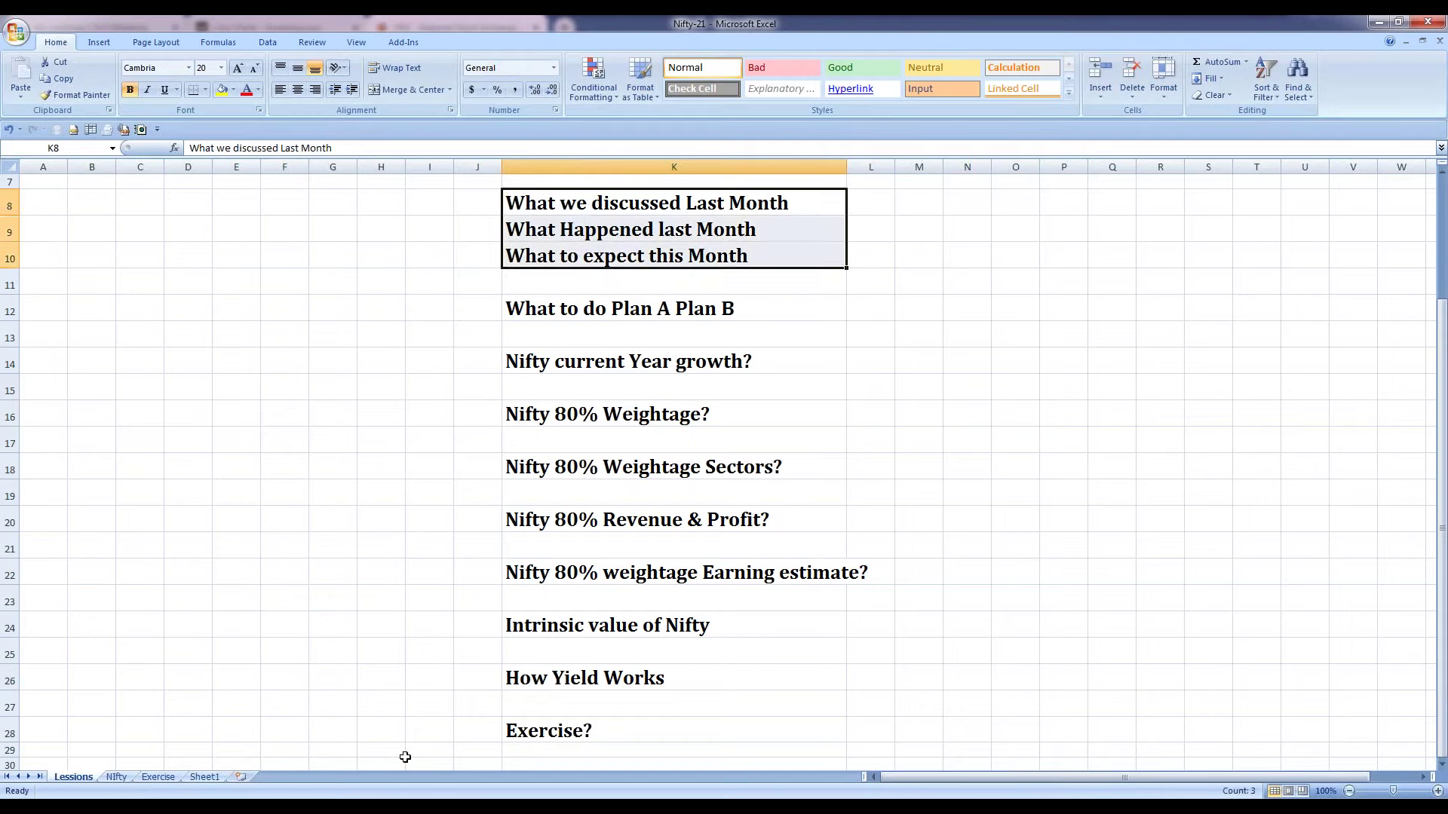
Step: Switch to Chrome and open a new browser tab
key(alt+Tab)
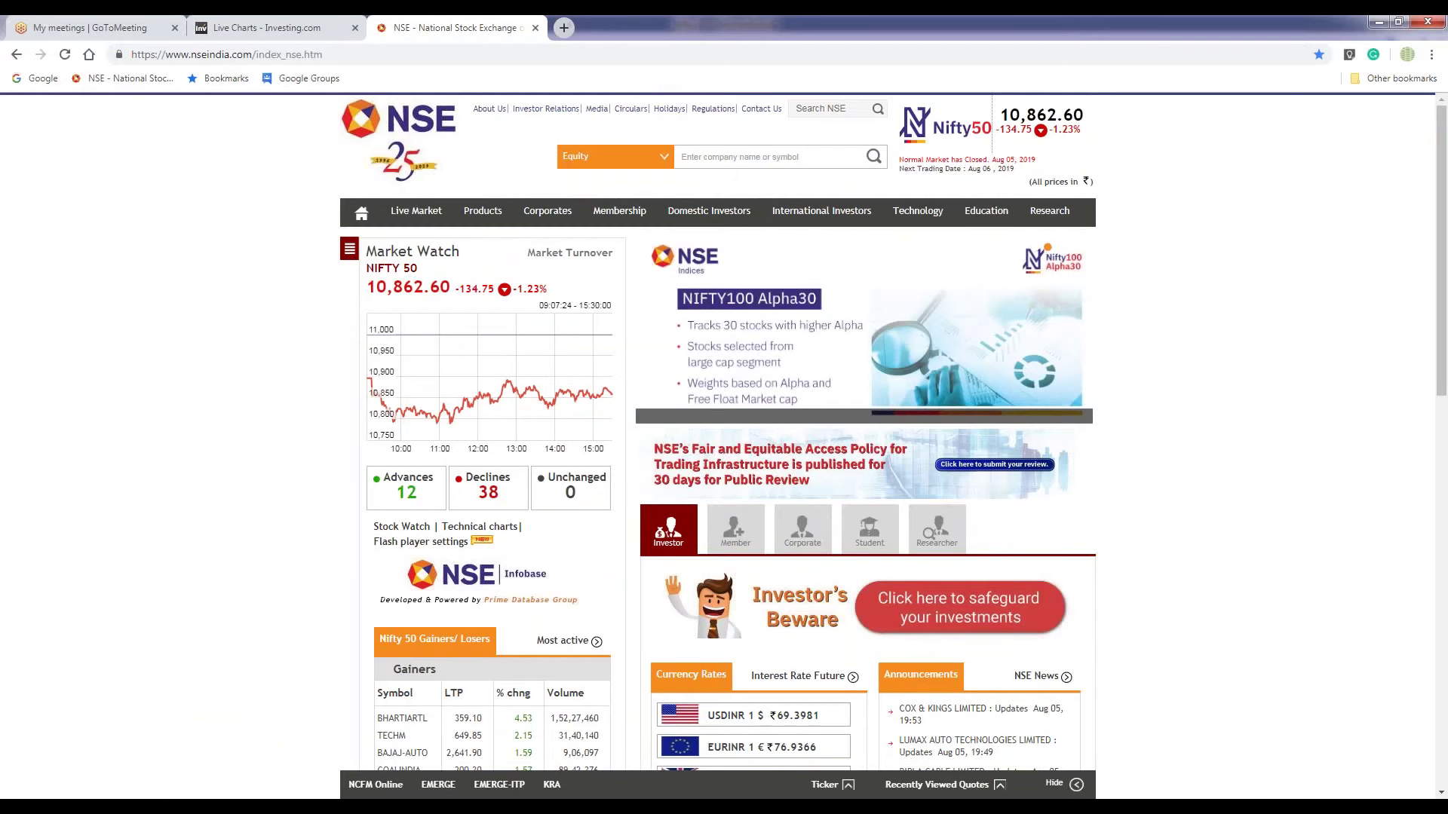
click(563, 27)
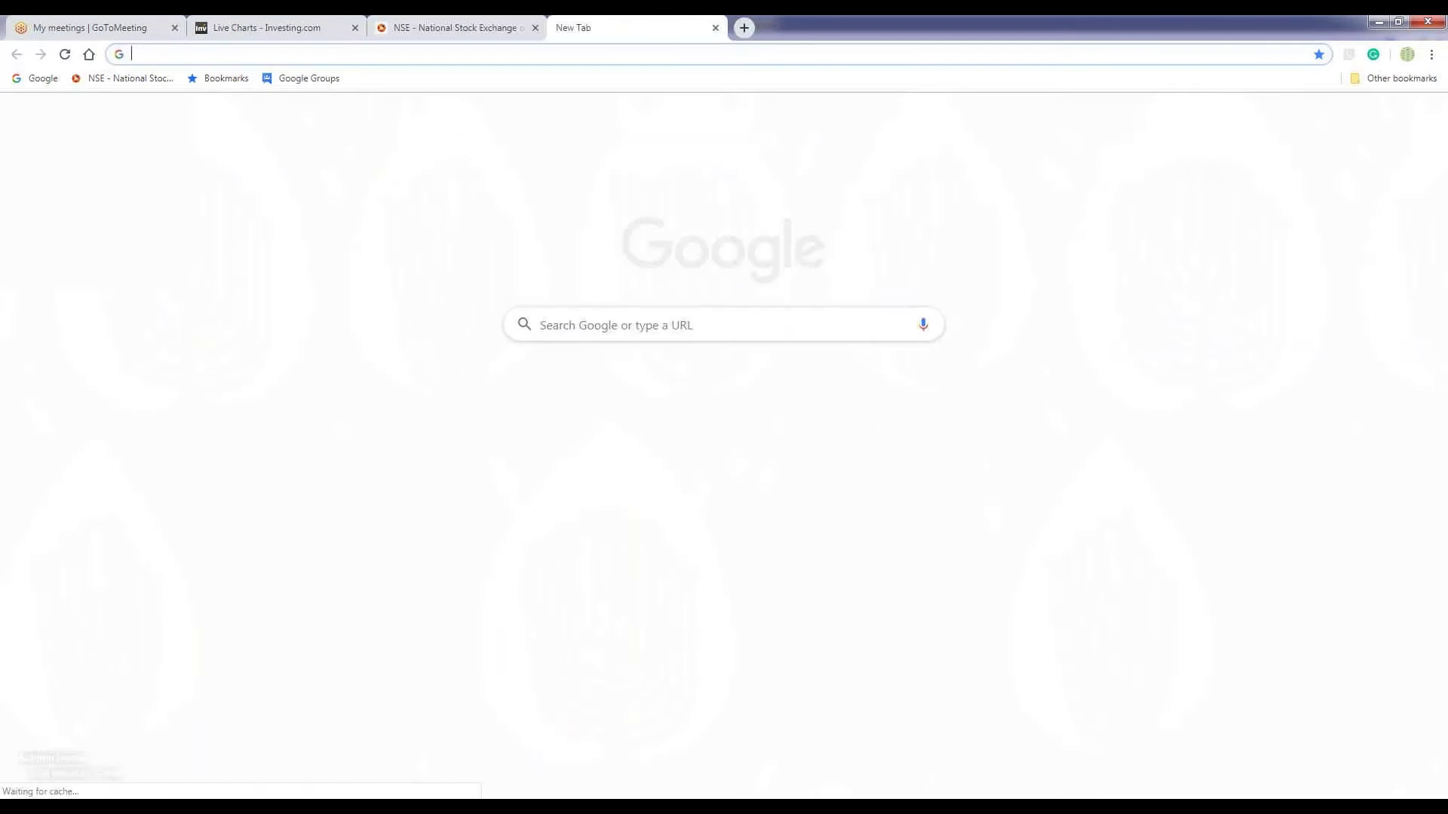
Step: Search Google for "PROFIT" in the new tab
text(PROFIT)
key(Down)
key(Down)
key(Down)
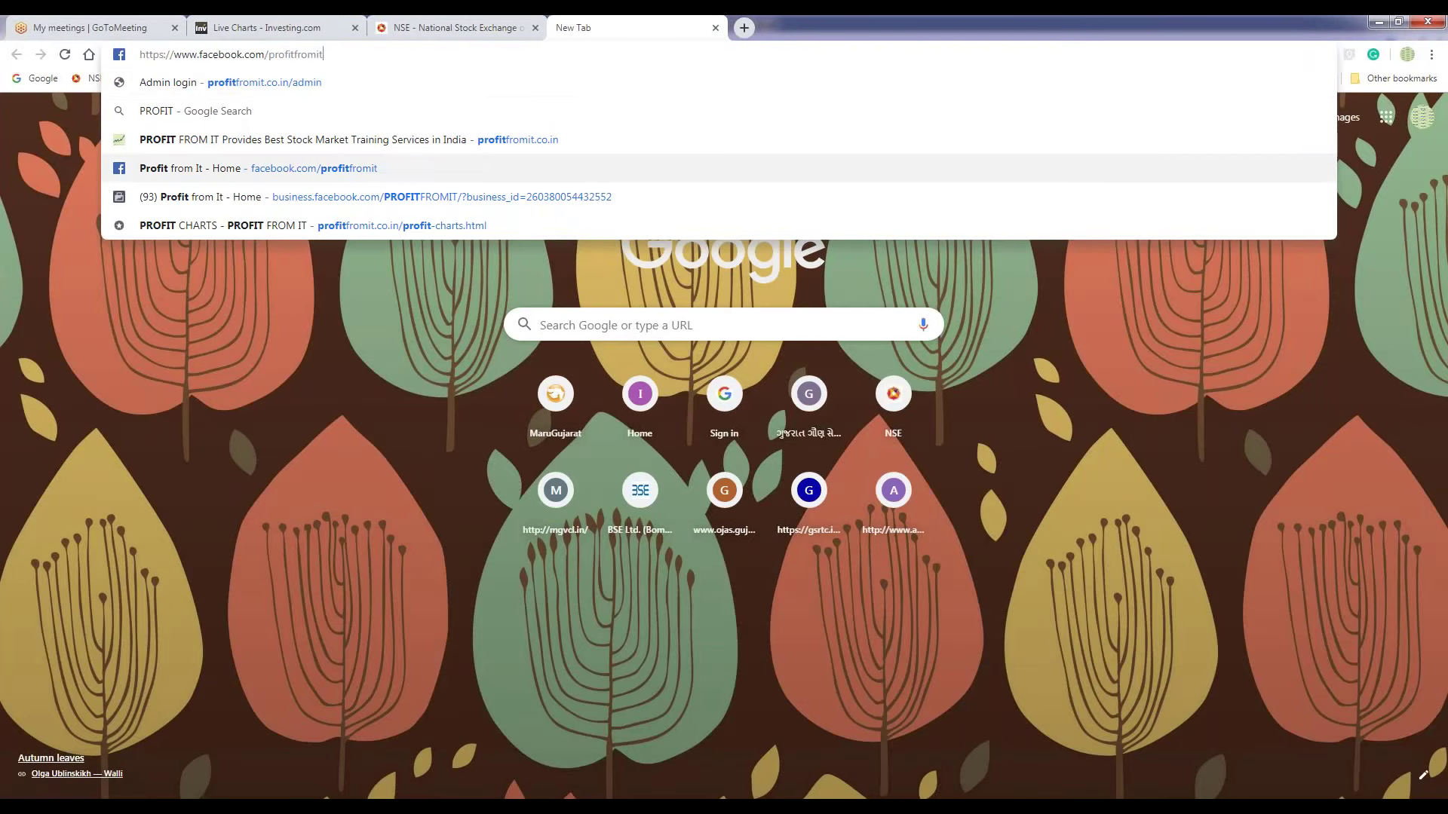
key(Down)
key(Up)
key(Up)
key(Up)
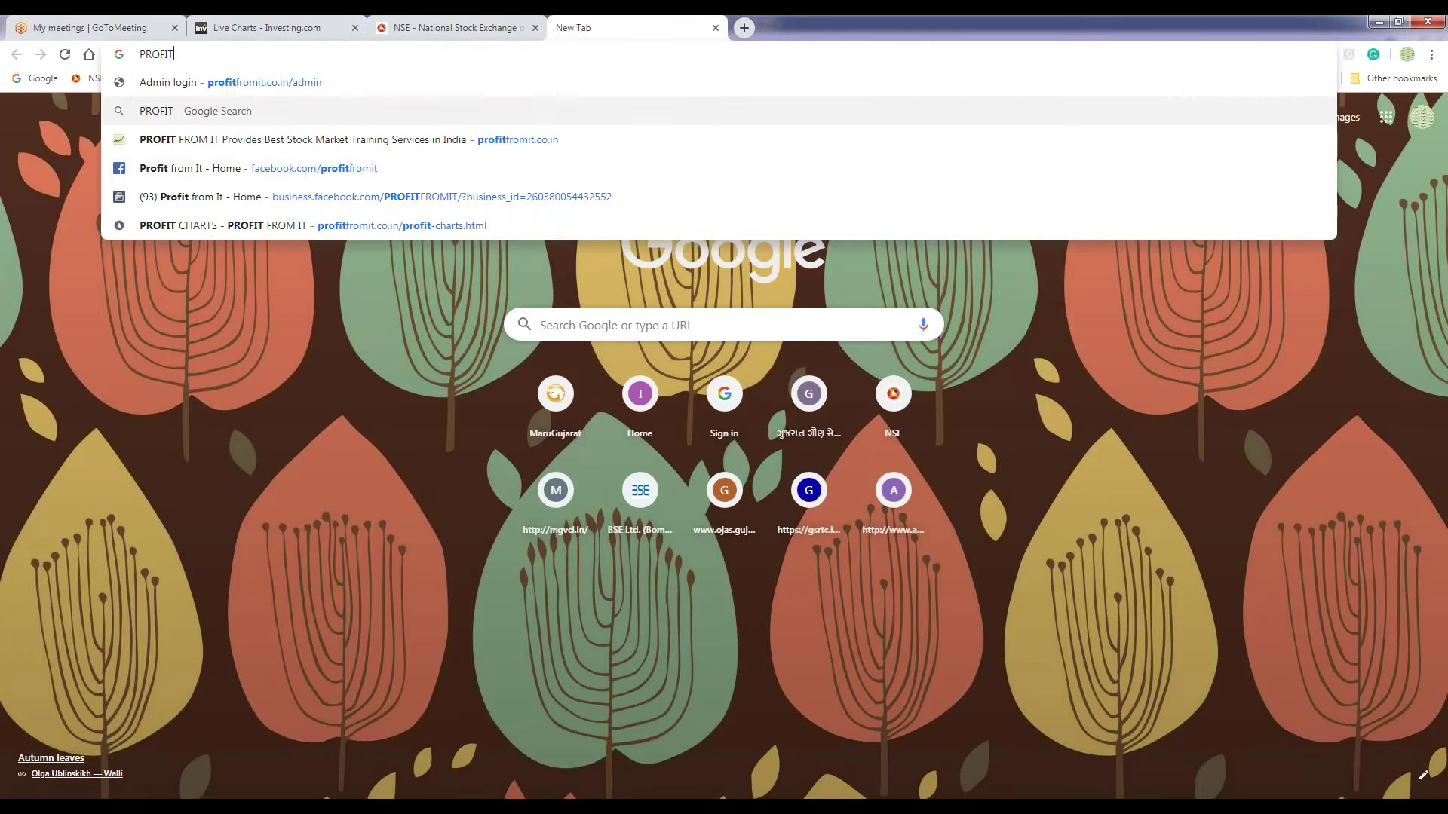
key(Return)
Step: Open the profitfromit.co.in website and go to its Monthly Nifty page
key(ctrl+l)
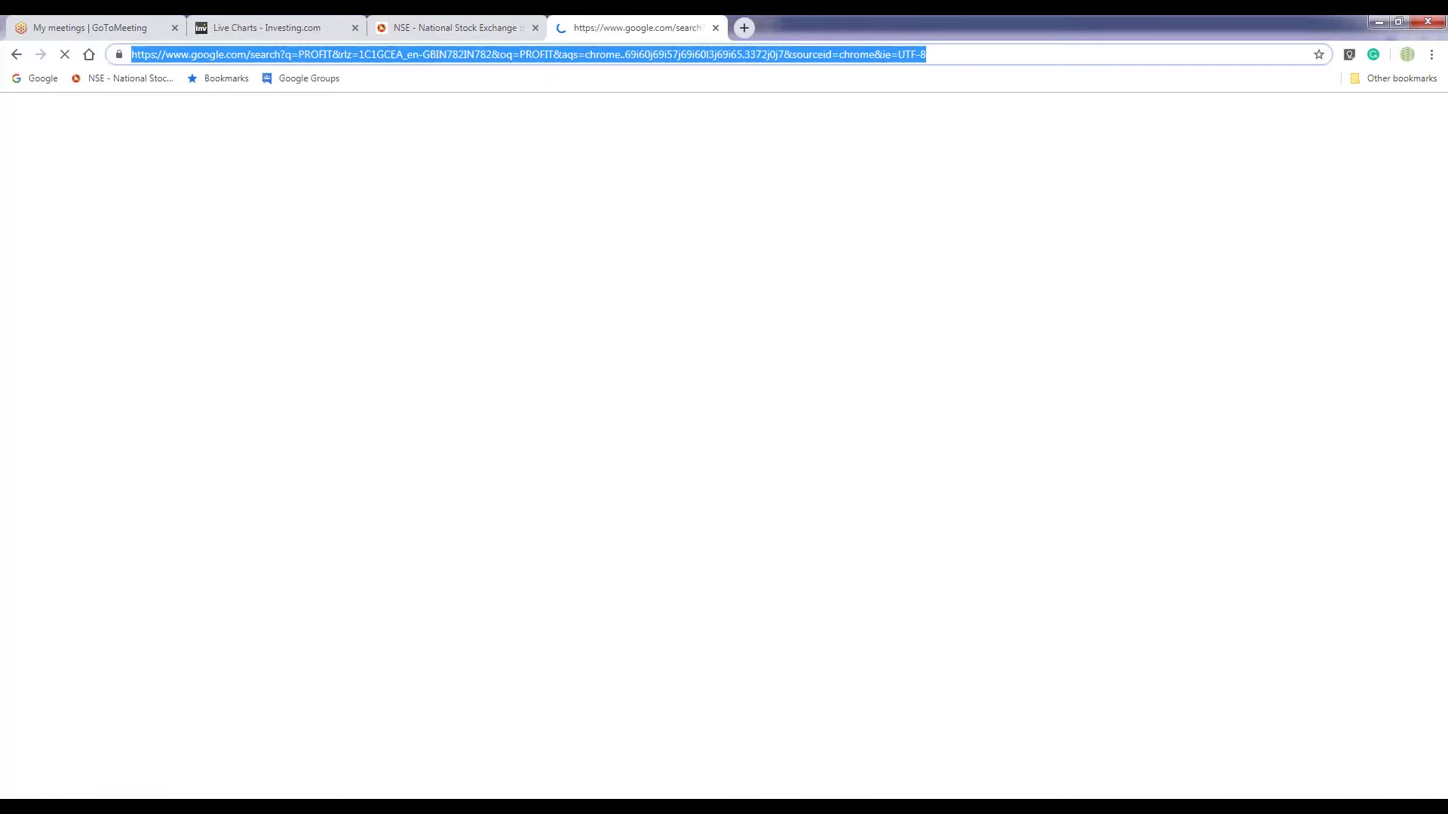
text(PROFIT)
key(Down)
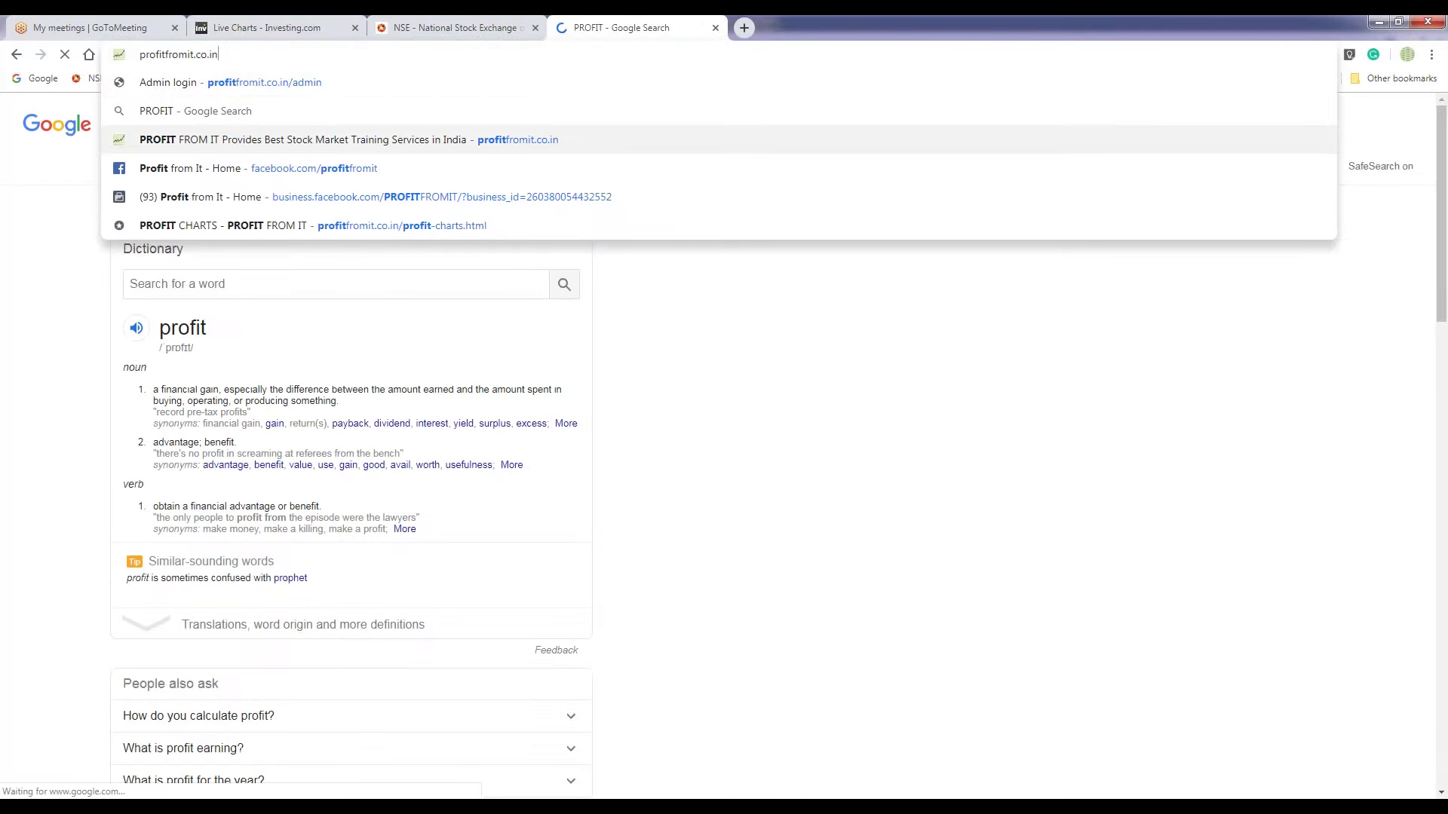
key(Return)
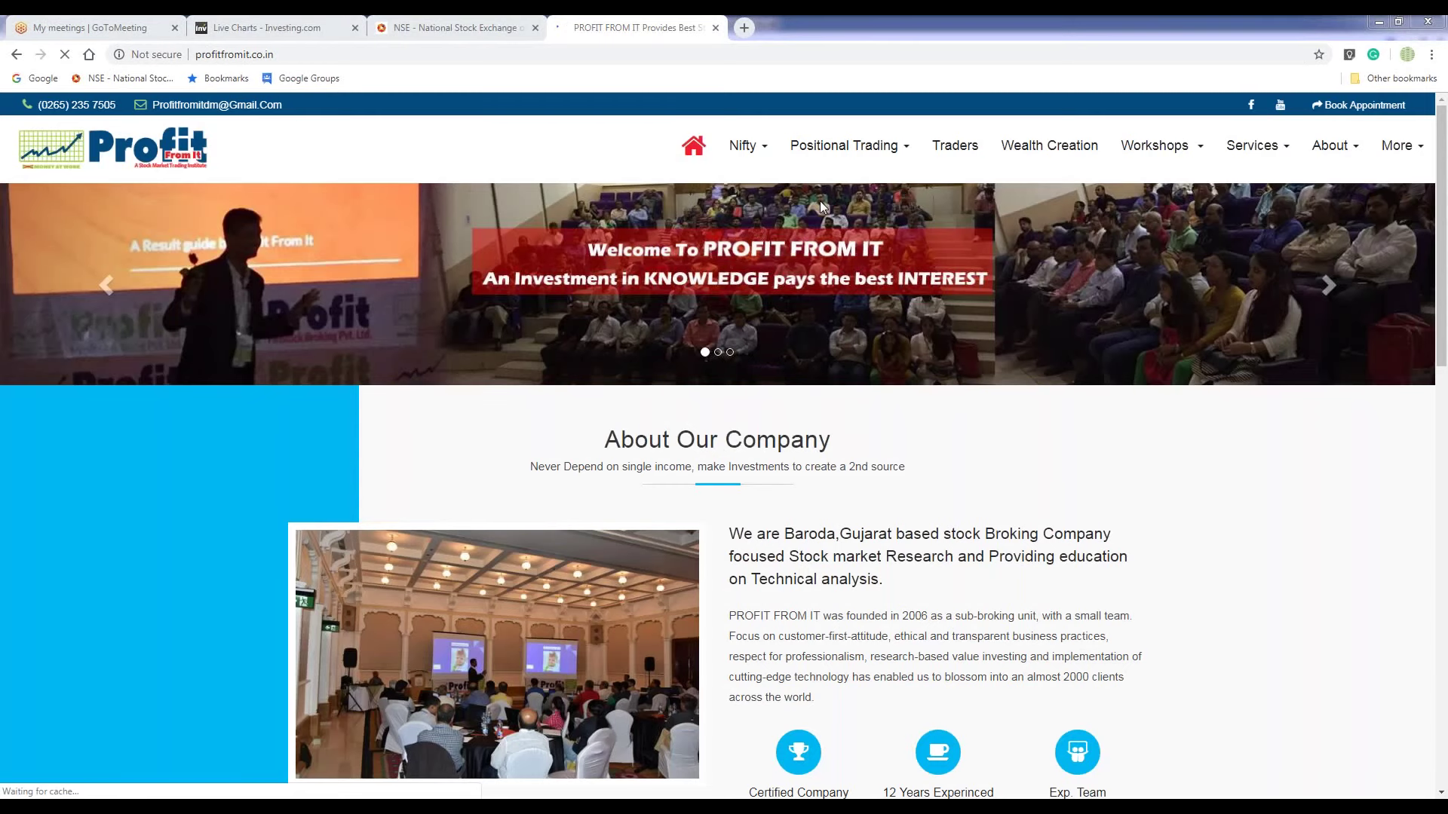
mouse_move(742, 144)
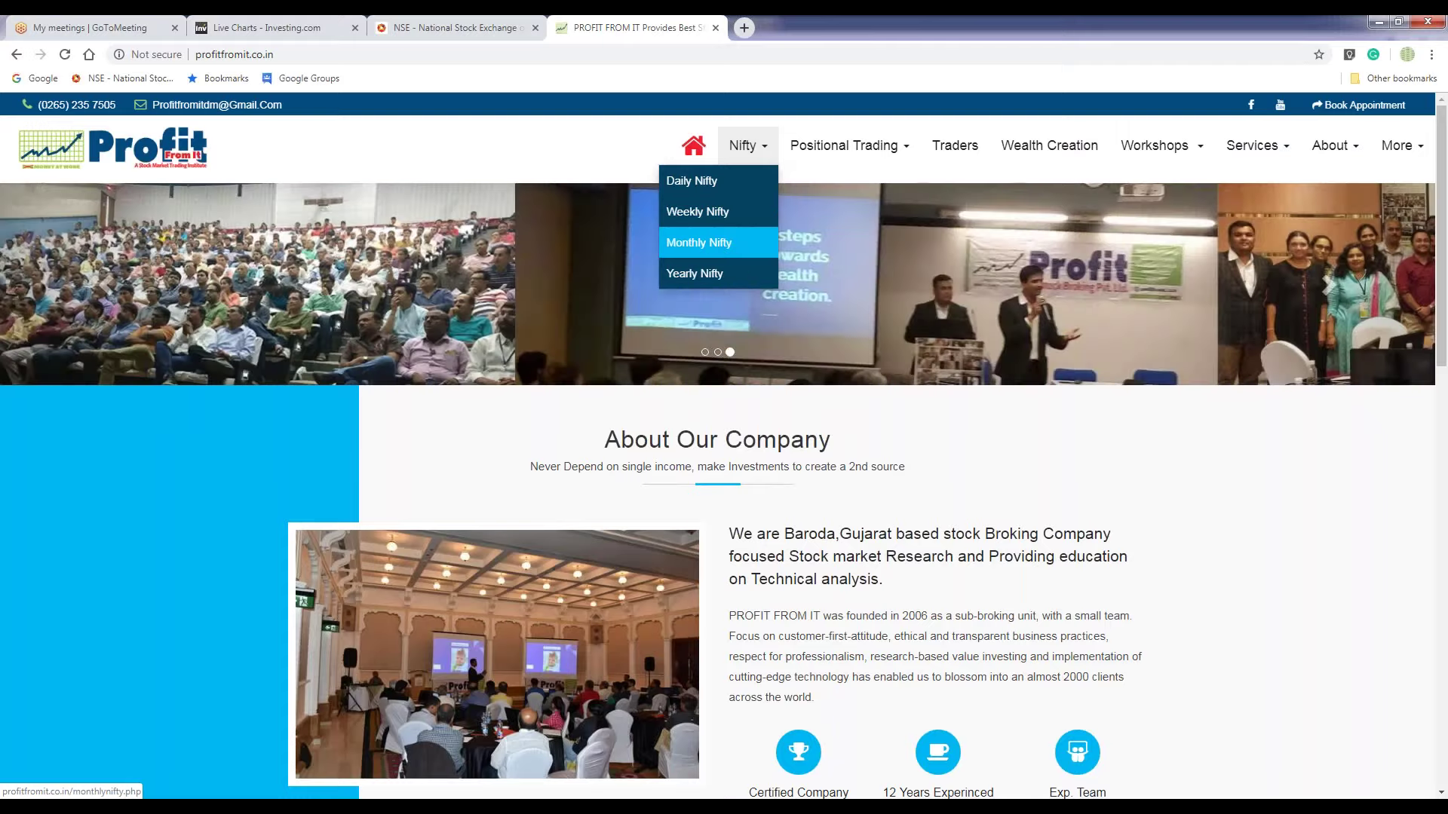
click(716, 249)
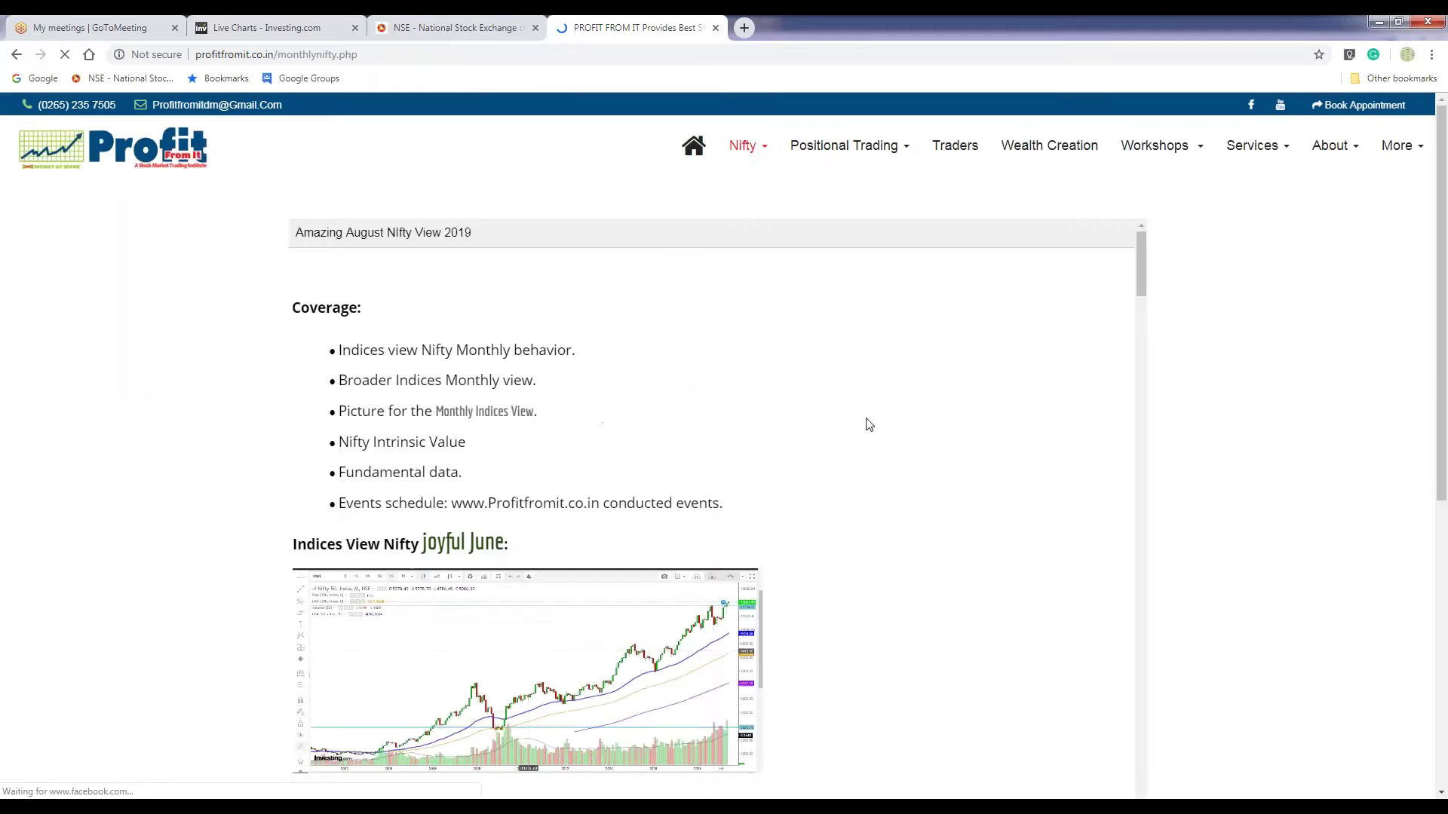
Step: Examine the August 2019 Nifty article down to the "What we discussed in Jolly July" heading, highlighting the Nifty level stated there
drag(361, 232, 297, 232)
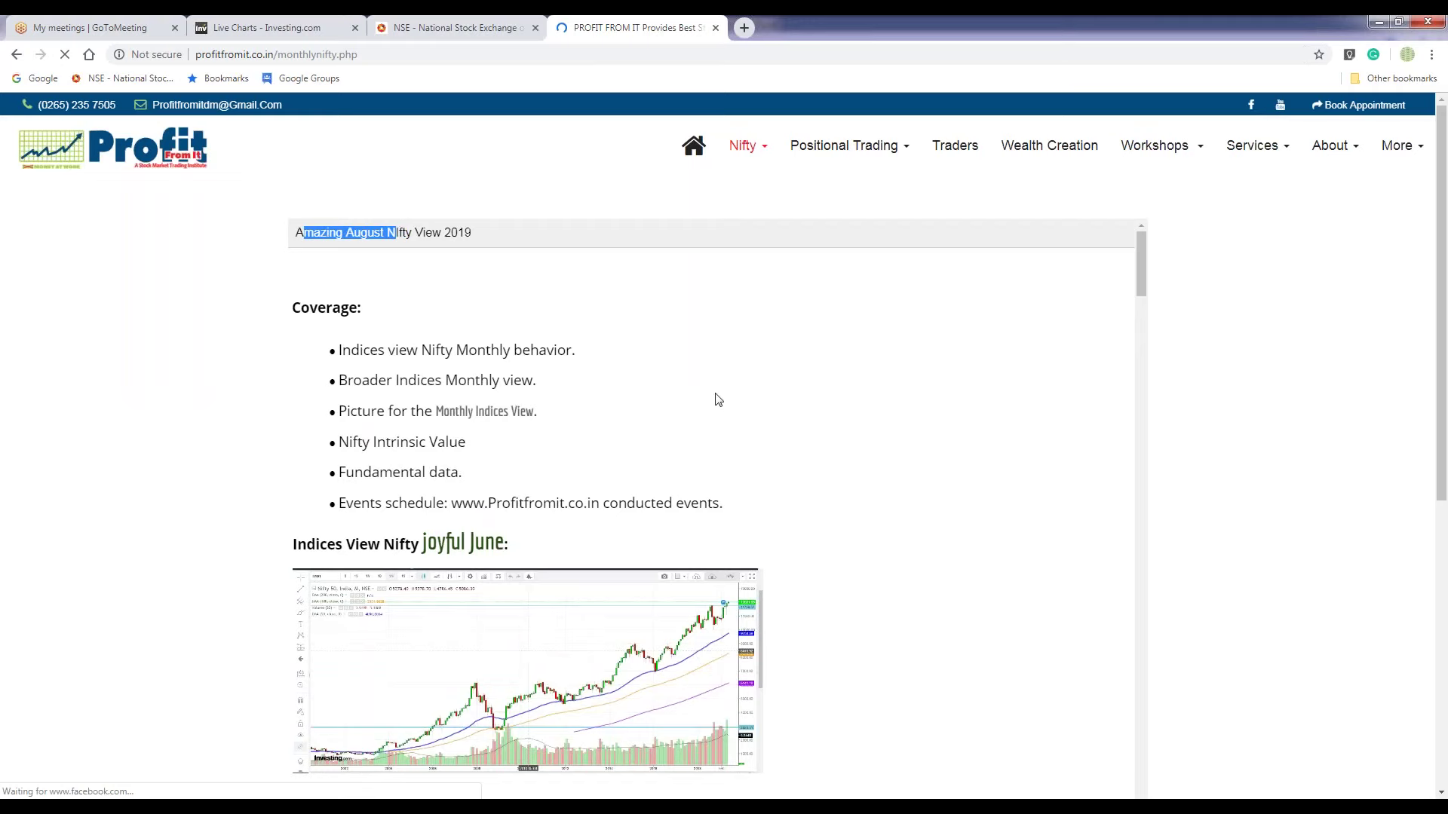
scroll(720, 398, down, 1)
scroll(727, 398, down, 2)
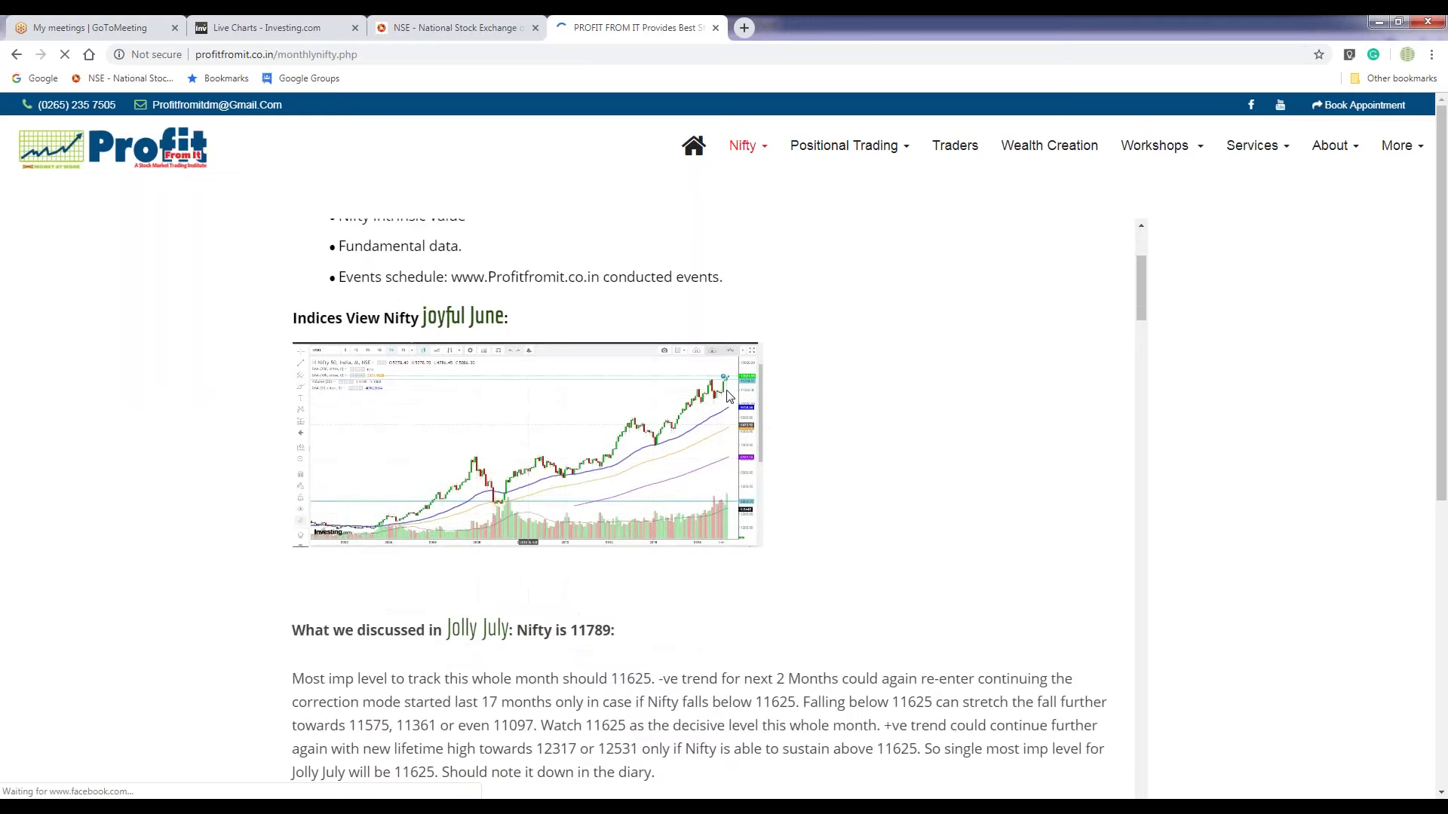
scroll(729, 397, down, 2)
scroll(729, 397, down, 1)
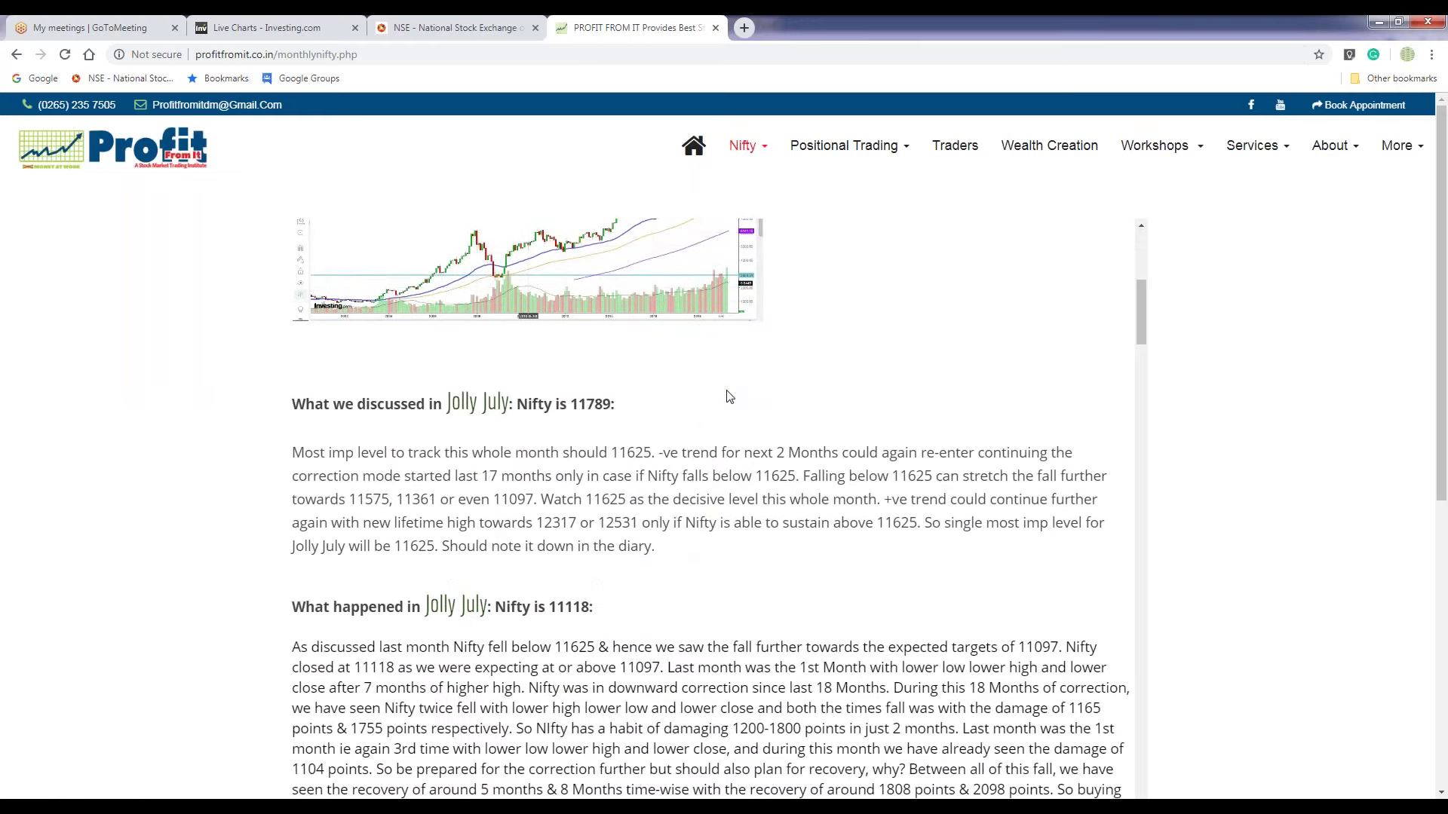
scroll(729, 397, down, 1)
drag(292, 329, 510, 330)
click(513, 336)
drag(611, 328, 574, 329)
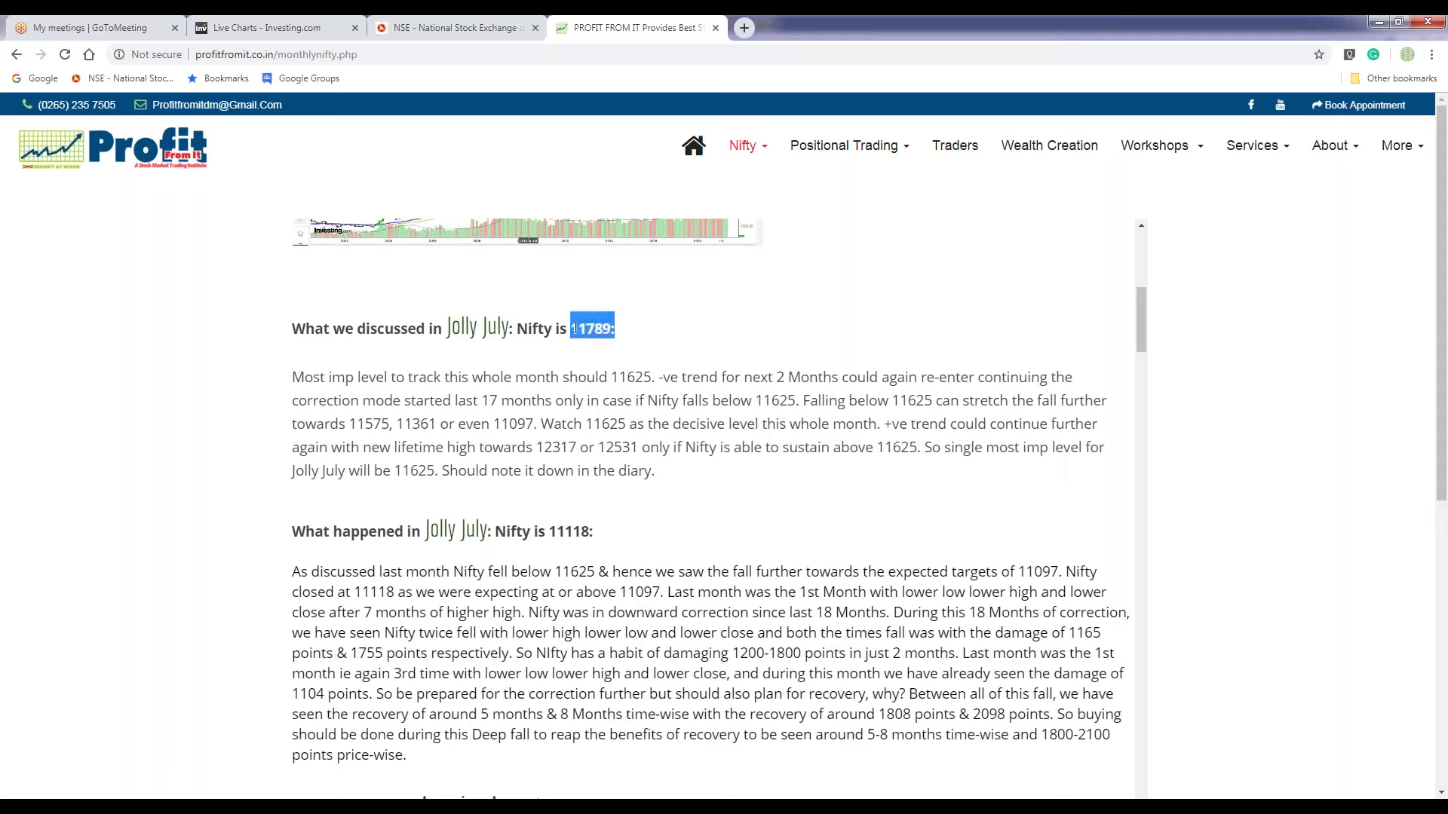
Step: Show the Nifty 50 live chart on Investing.com at the monthly interval
click(251, 30)
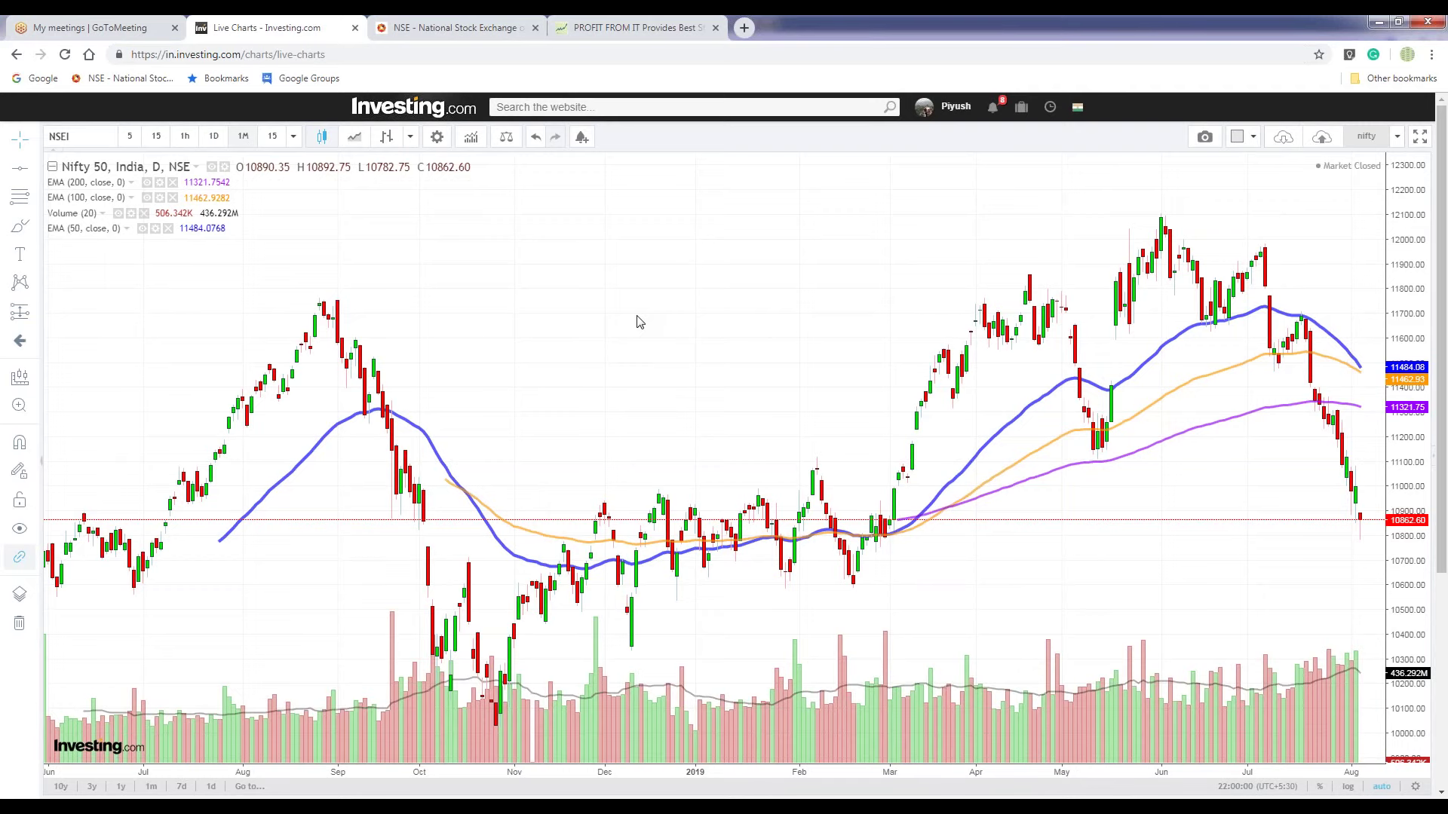
drag(1202, 248, 1166, 248)
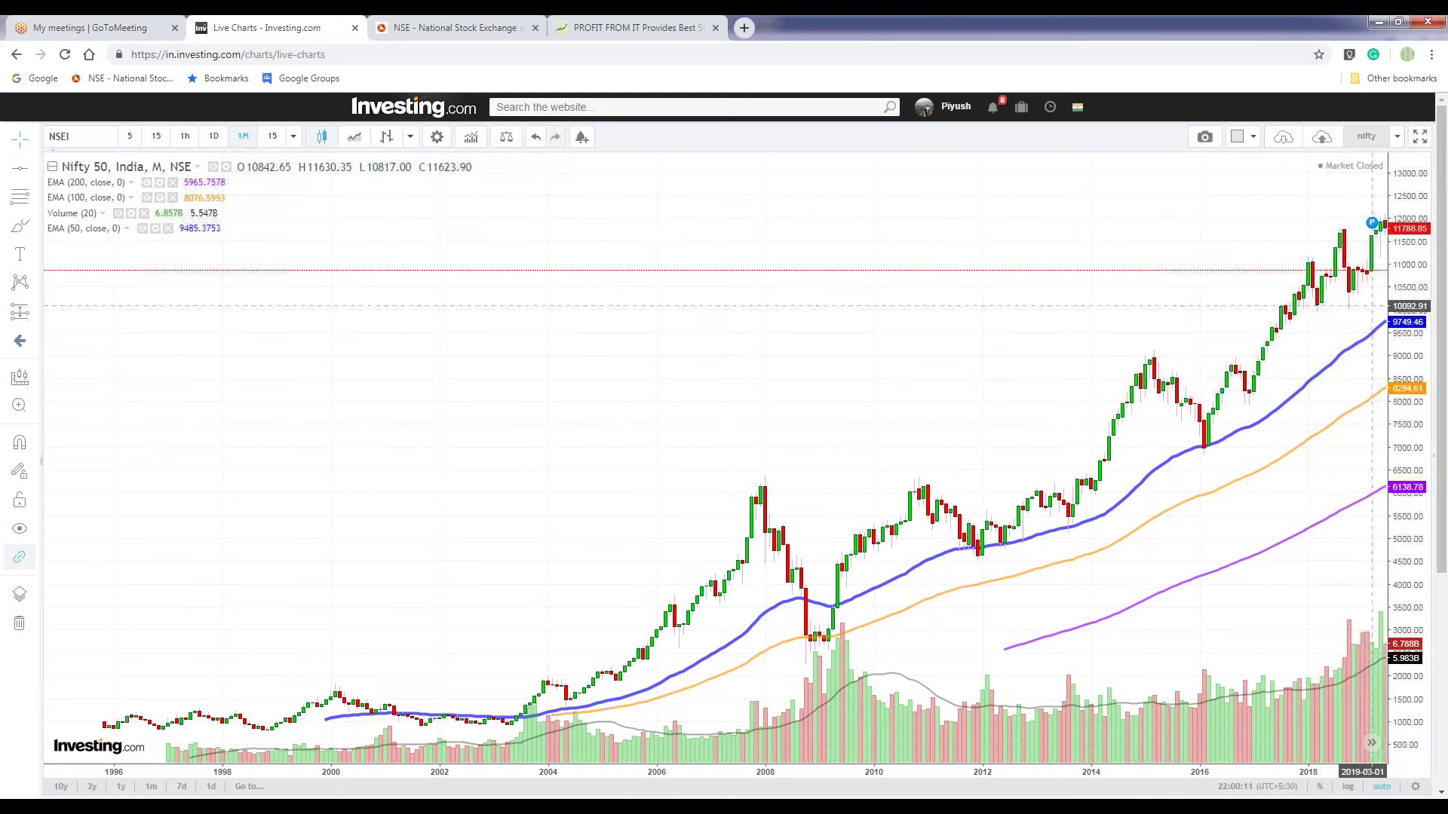
Step: Highlight the article's sentence on the most important level for the month, and compare it with the monthly Nifty chart
click(637, 28)
click(585, 352)
drag(296, 378, 652, 379)
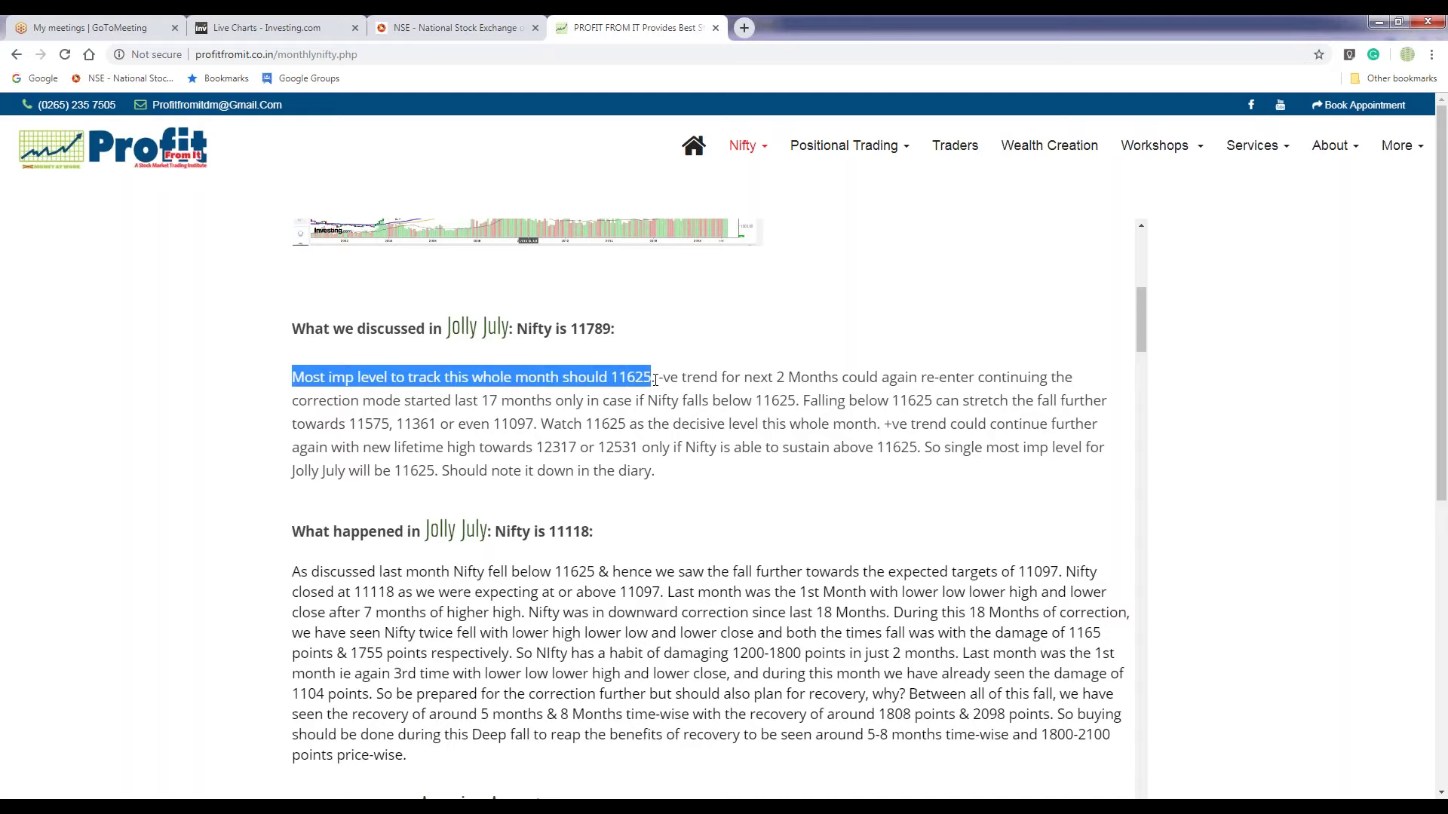
click(654, 380)
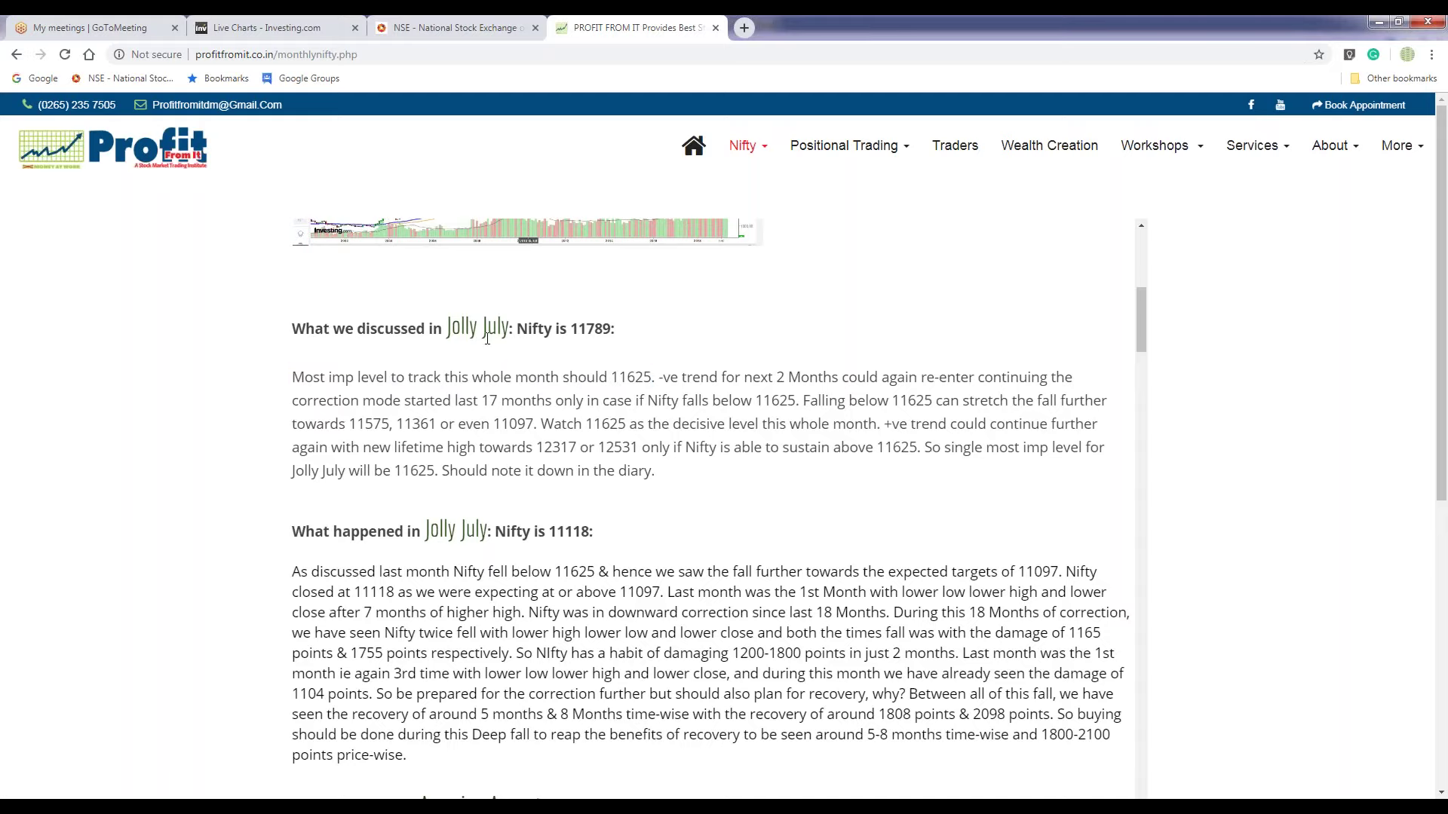
click(294, 25)
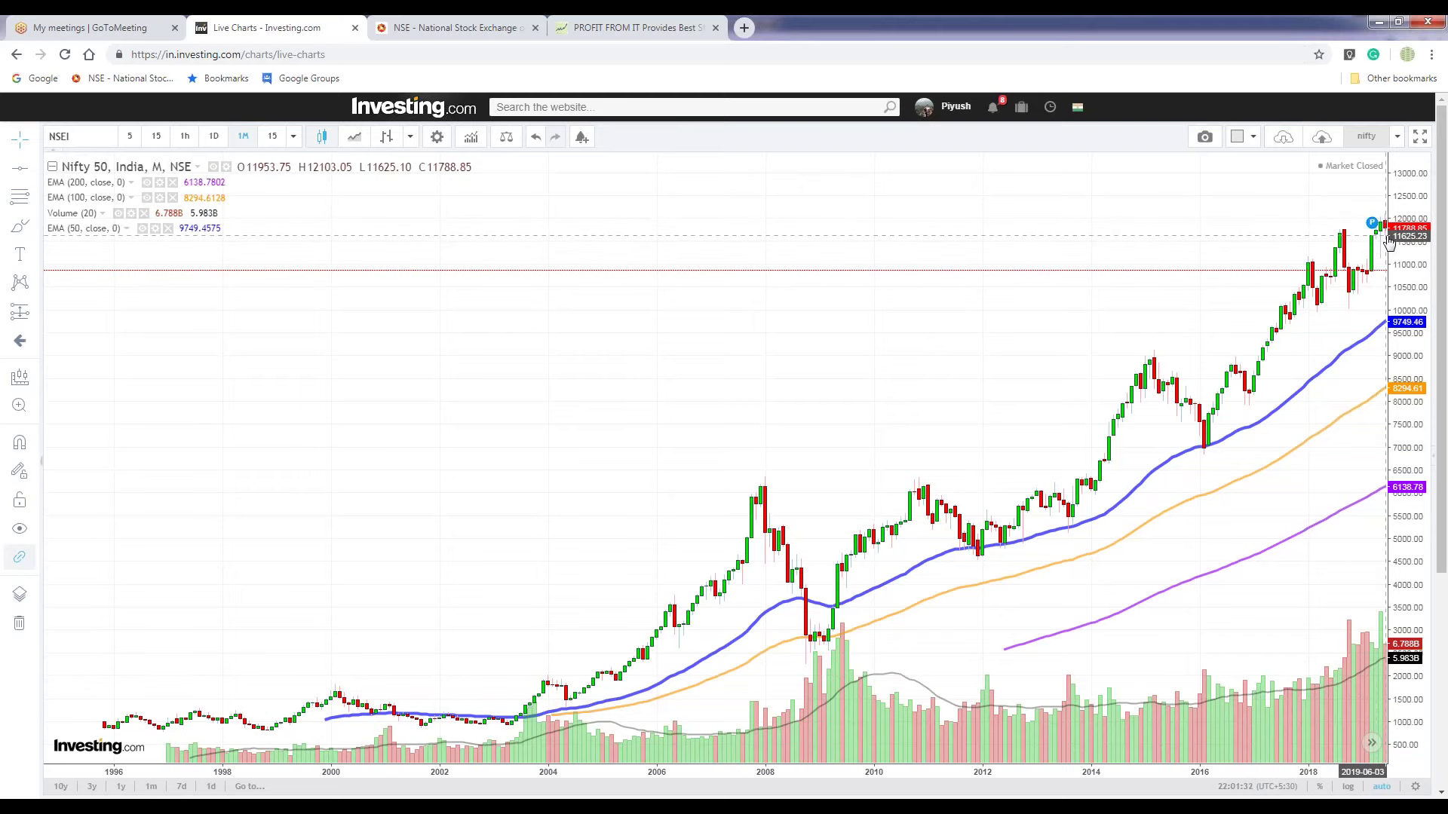
Step: Highlight the article's sentence on the negative trend for the next 2 months, and check it against the monthly Nifty chart
key(ctrl+4)
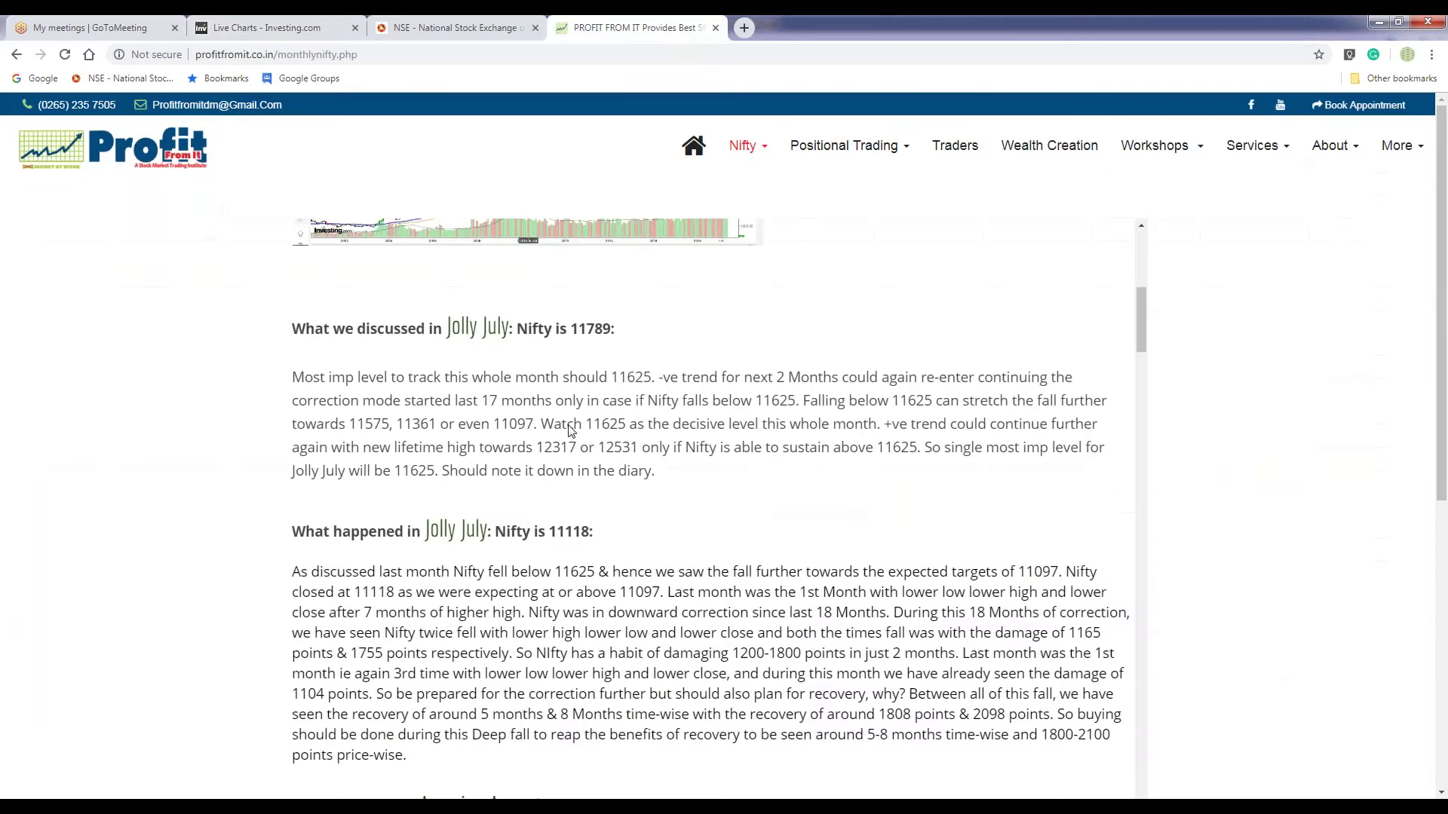
drag(612, 377, 800, 400)
click(687, 453)
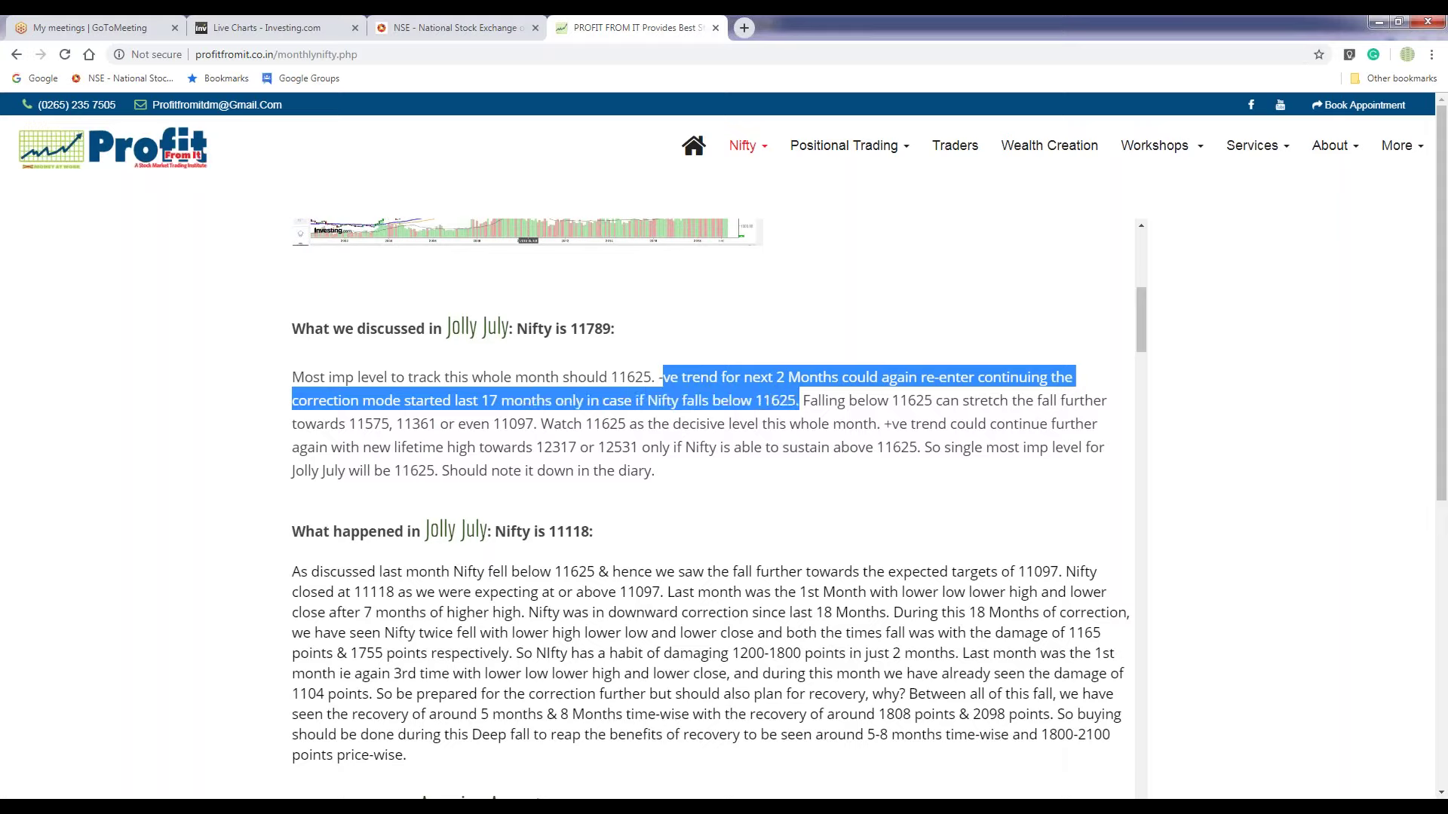
click(278, 28)
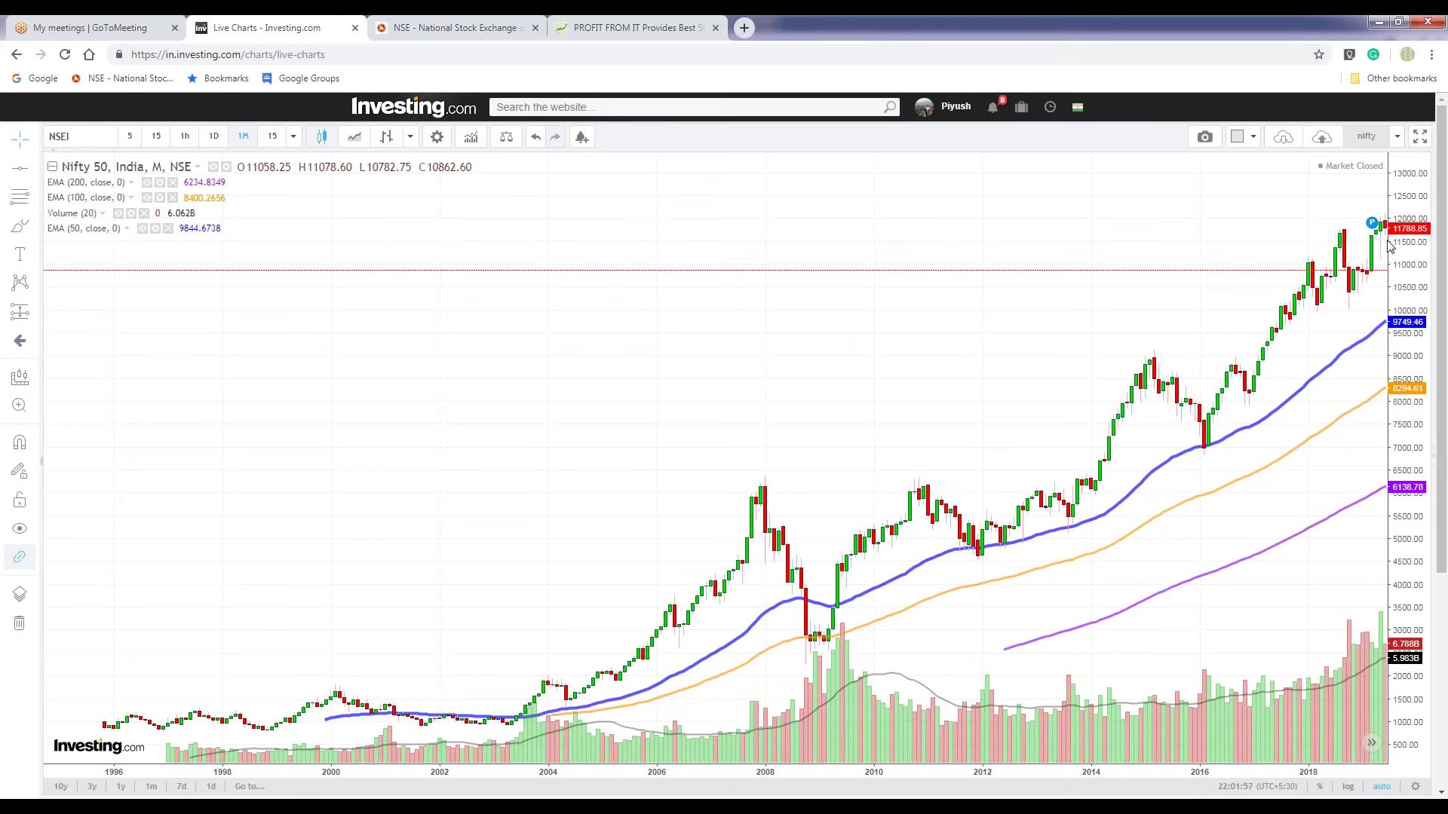
Step: Highlight the article's sentence on how far a fall below 11625 can stretch, and clear the selection after reading
key(ctrl+4)
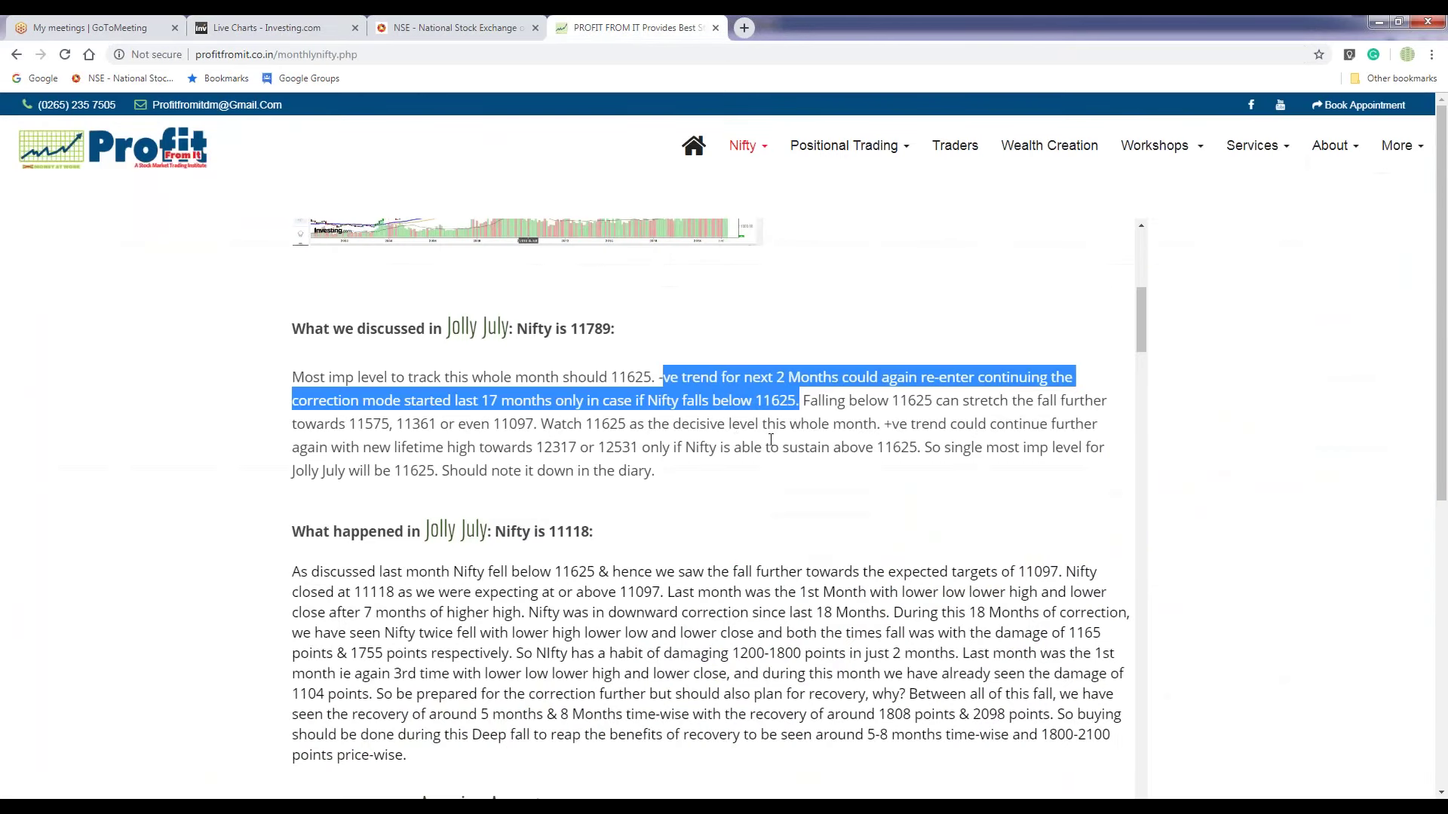
click(866, 399)
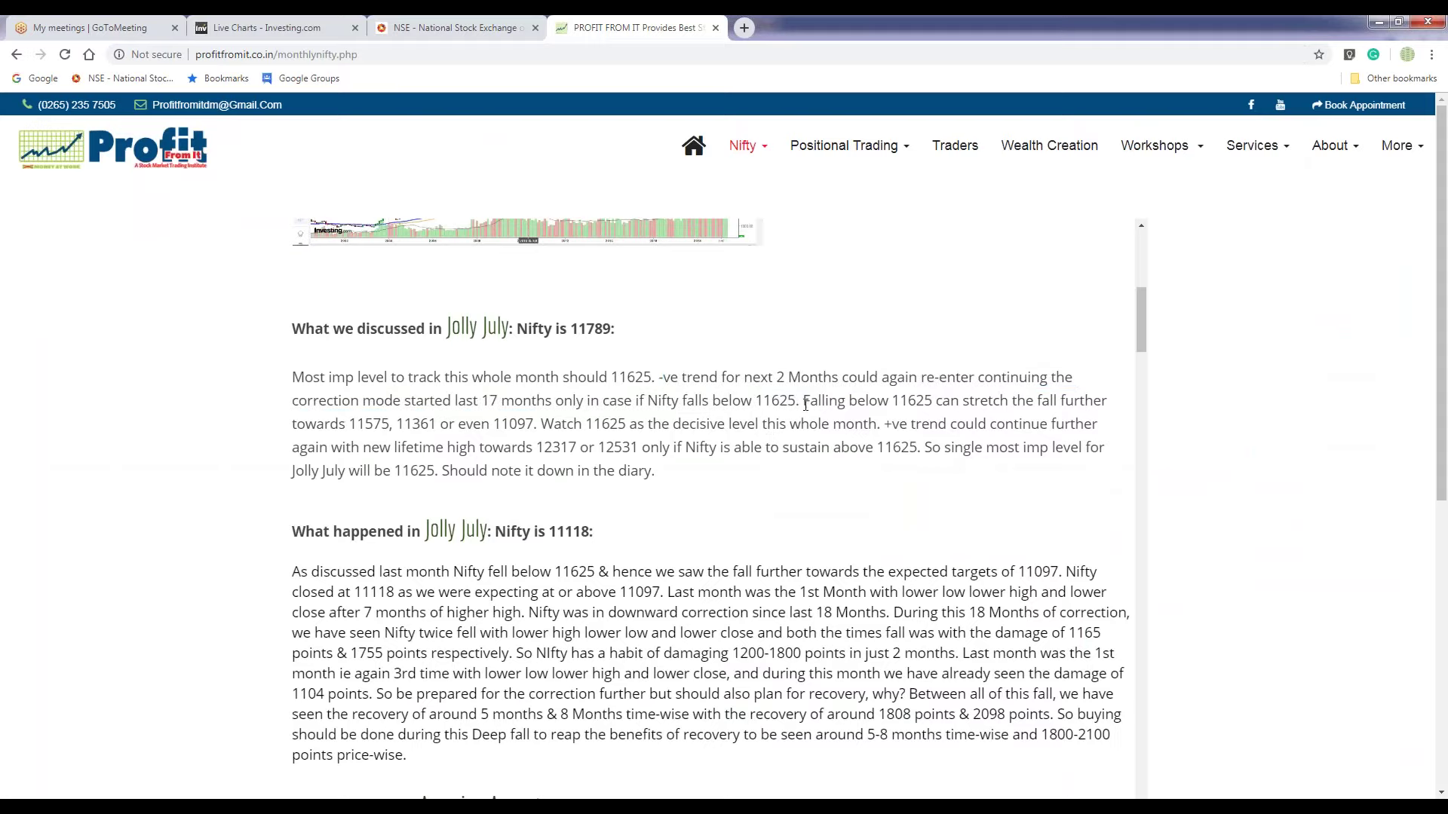
drag(809, 402, 539, 426)
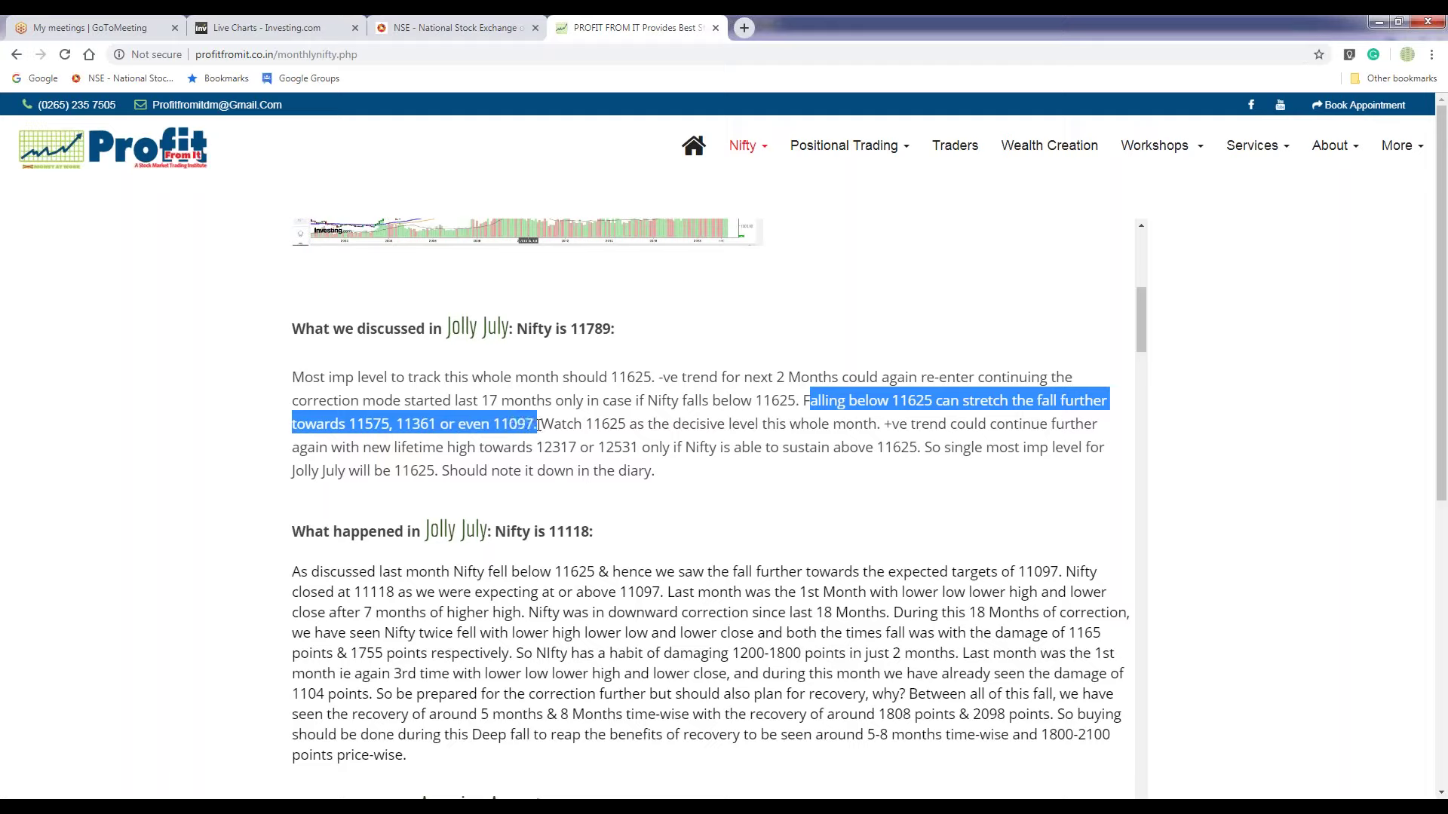
click(538, 425)
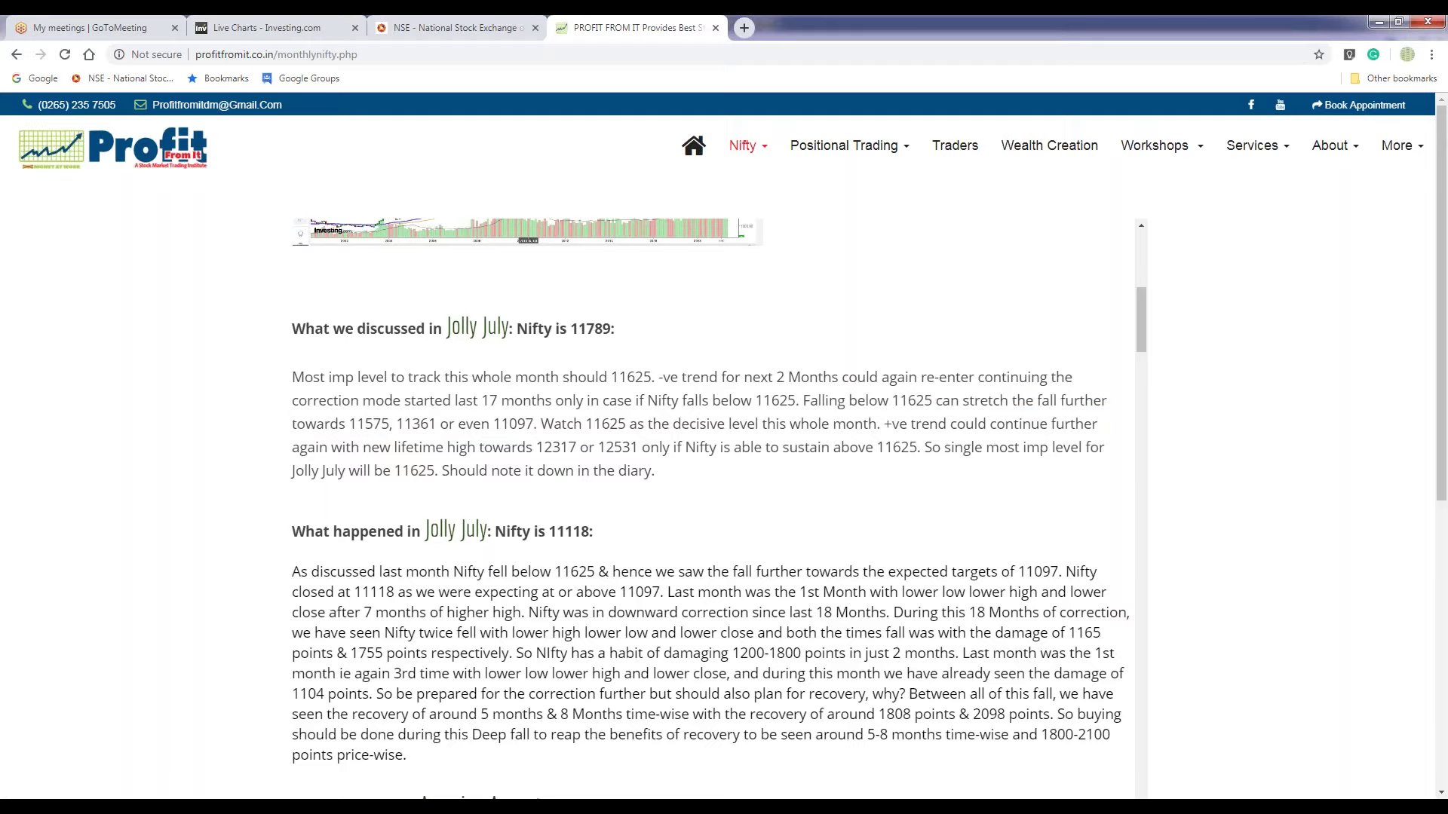
Step: Highlight the article's sentence on 11625 as the decisive level for the month, check it against the monthly Nifty chart, and clear the selection
drag(538, 424, 878, 429)
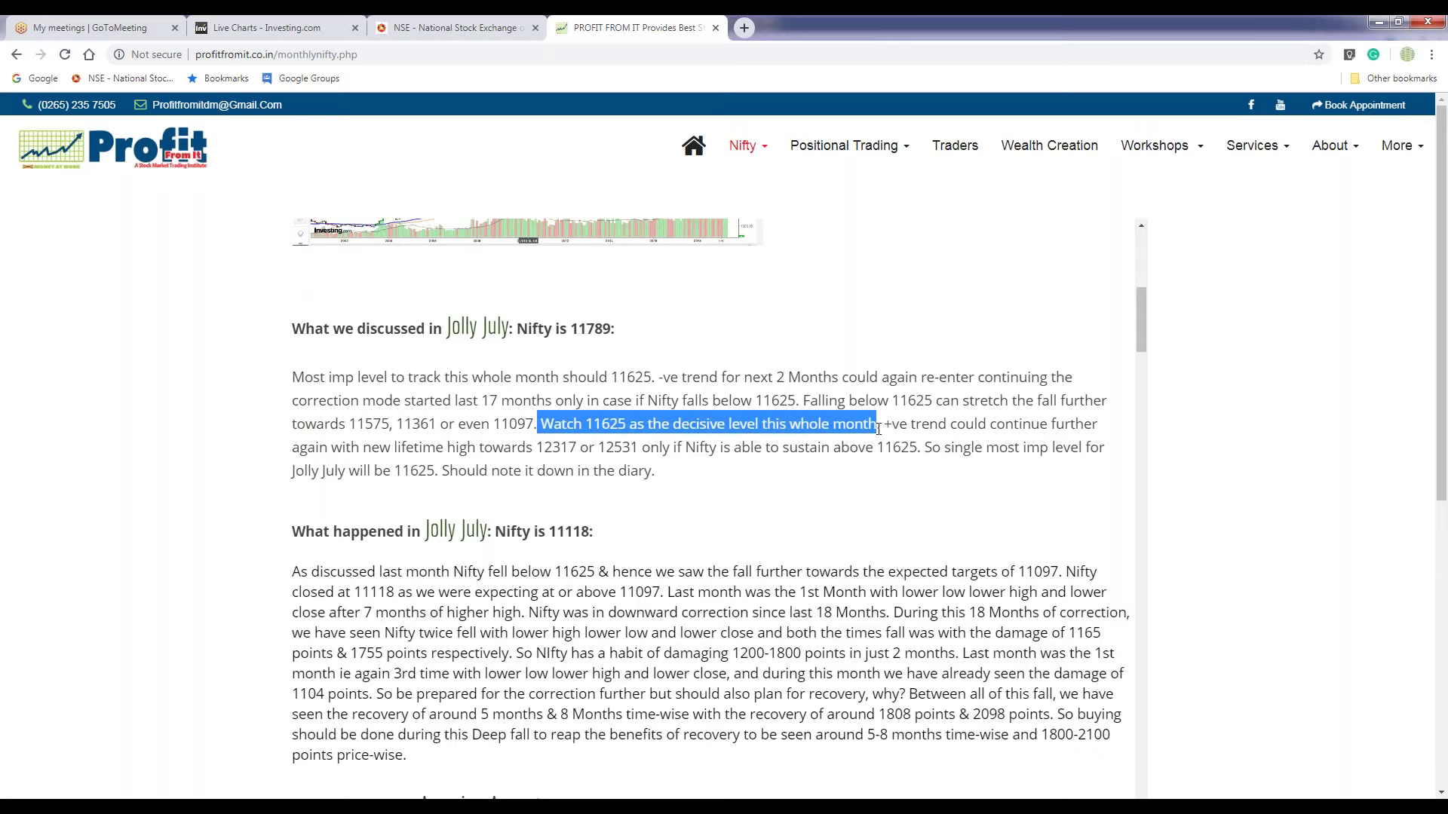
click(234, 25)
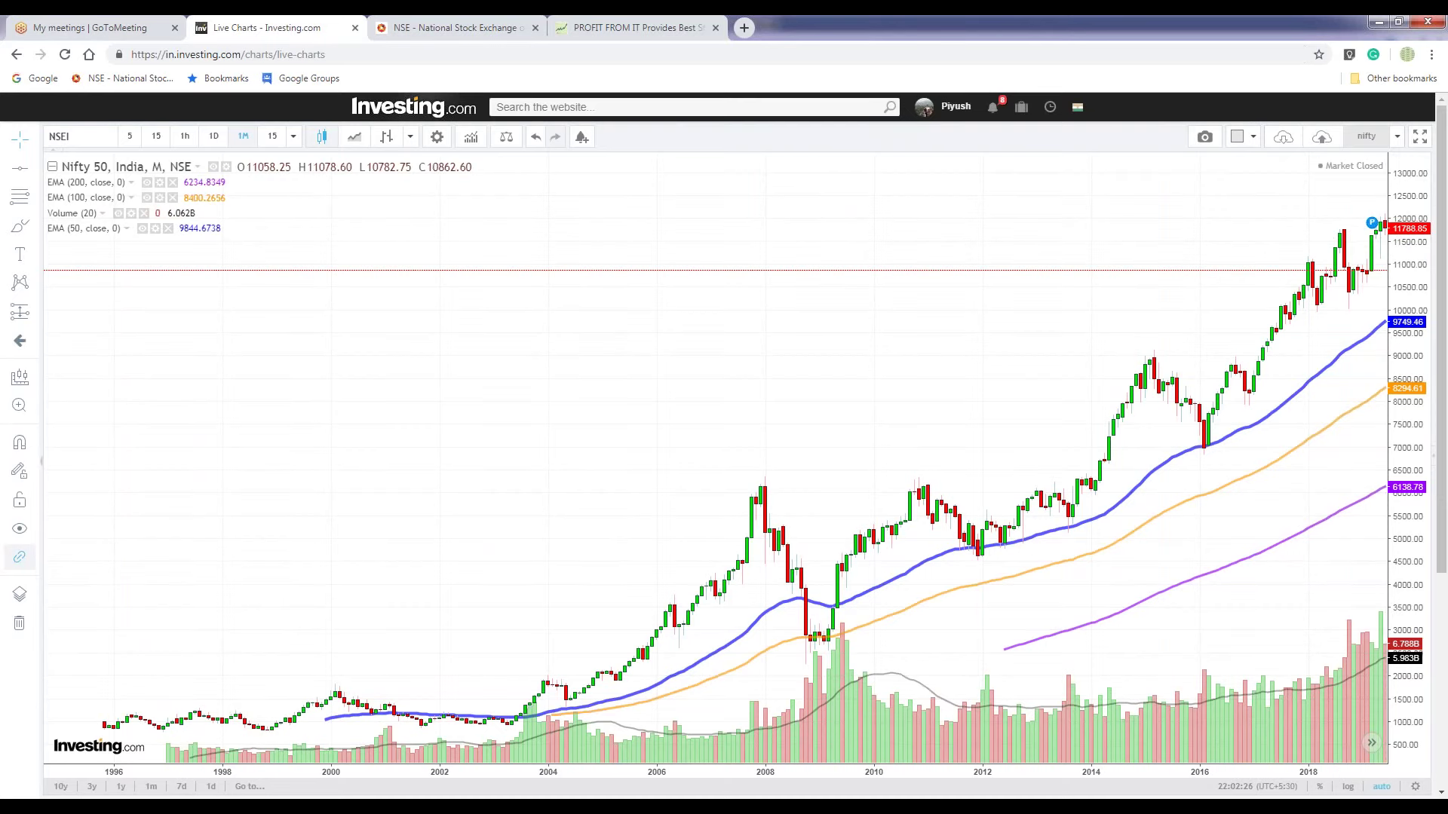
click(633, 28)
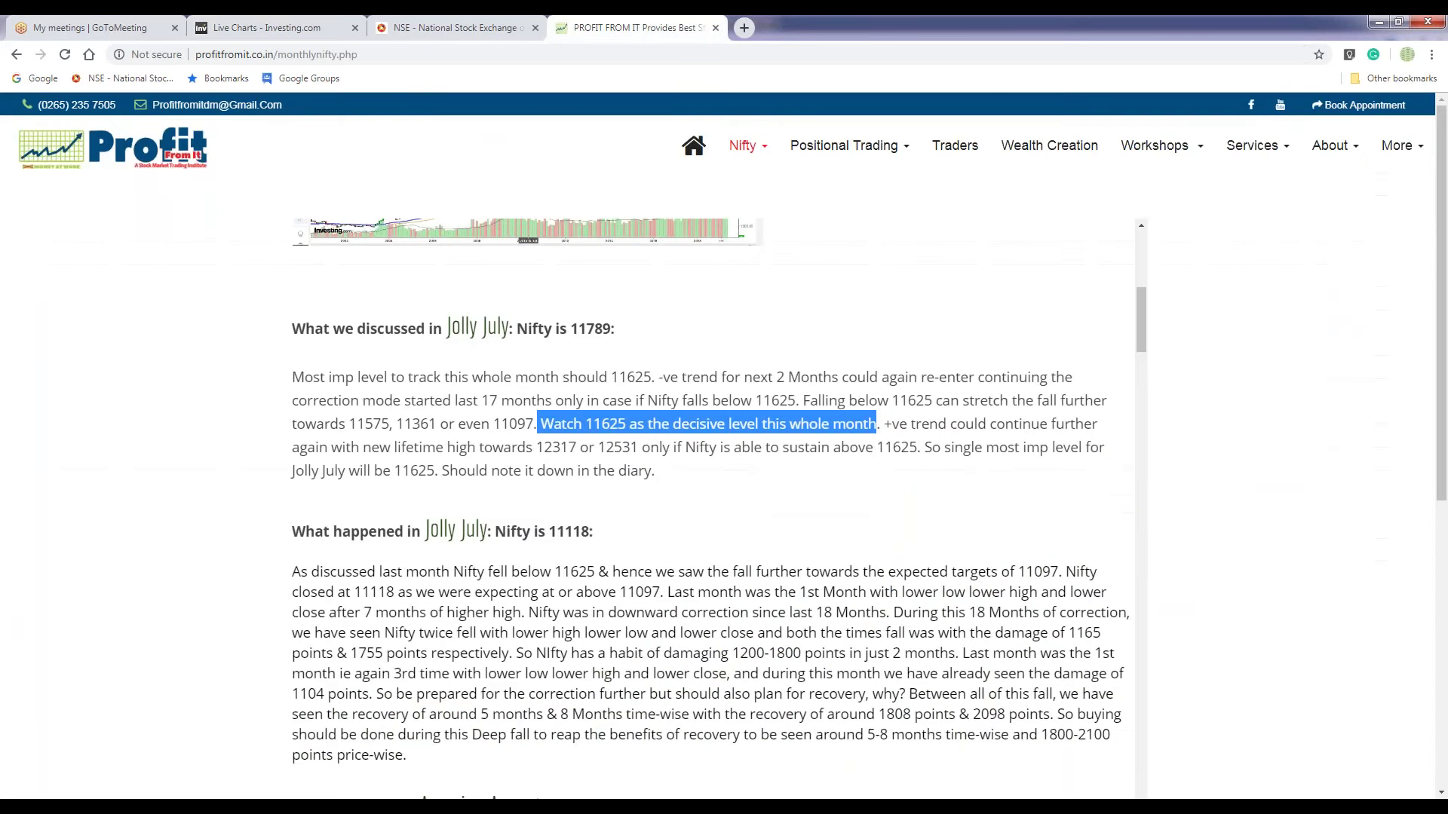
click(899, 402)
double_click(899, 402)
click(361, 437)
Step: Mark the article's downside targets 11575, 11361 and 11097 as horizontal lines on the monthly Nifty 50 chart, highlighting each in the article first
drag(349, 427, 390, 427)
click(238, 23)
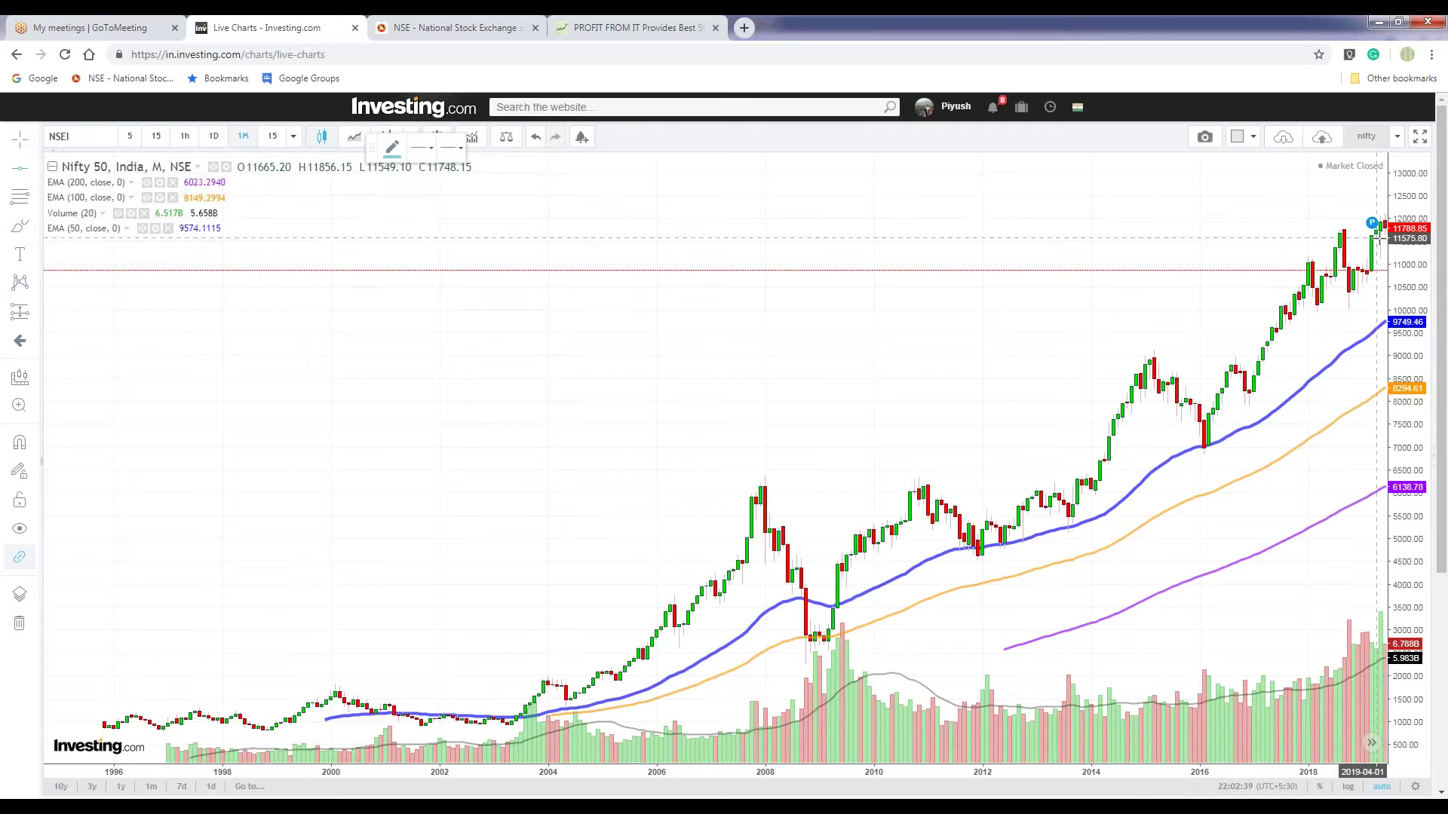
key(ctrl+4)
drag(396, 424, 437, 424)
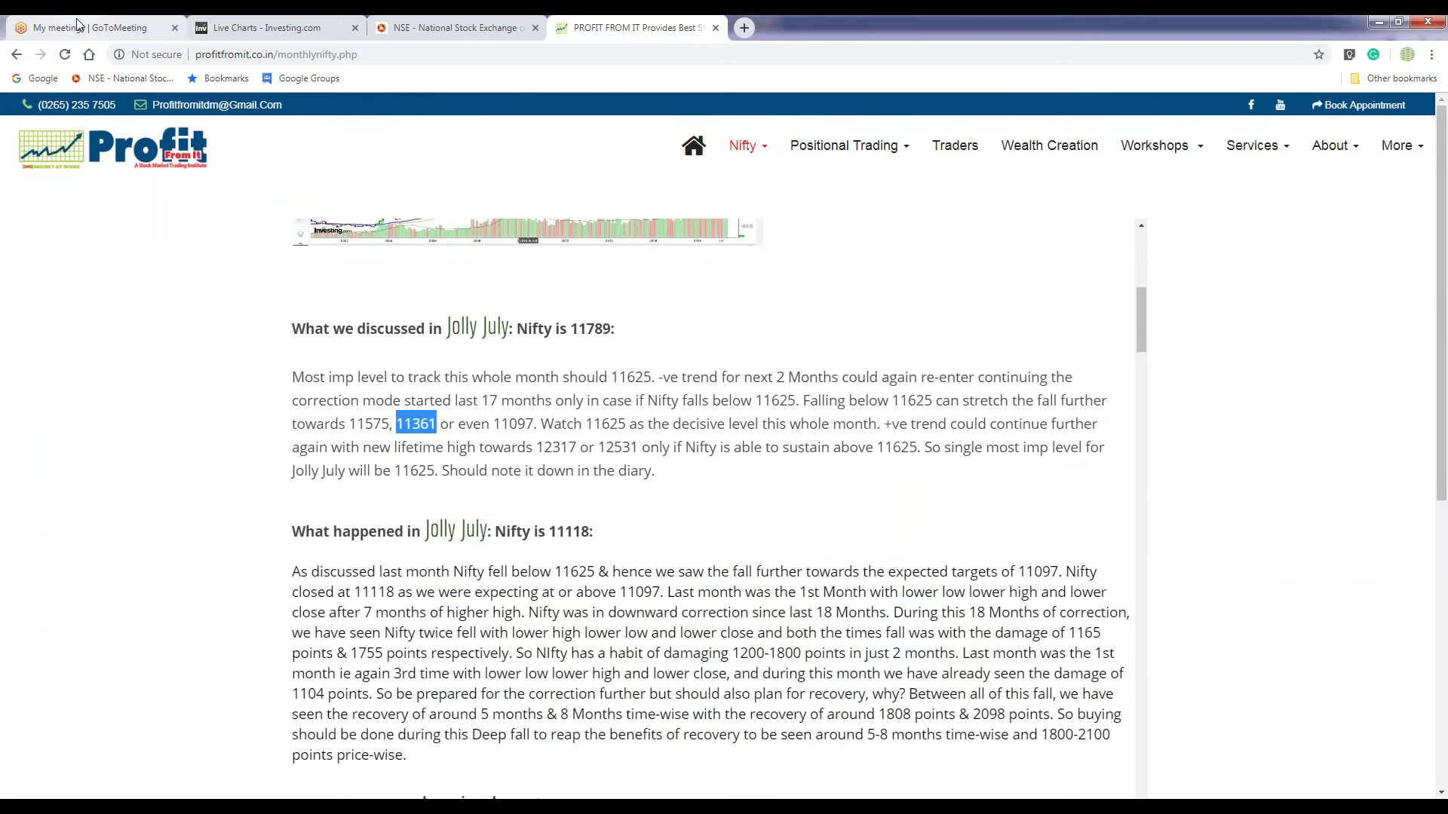
click(259, 22)
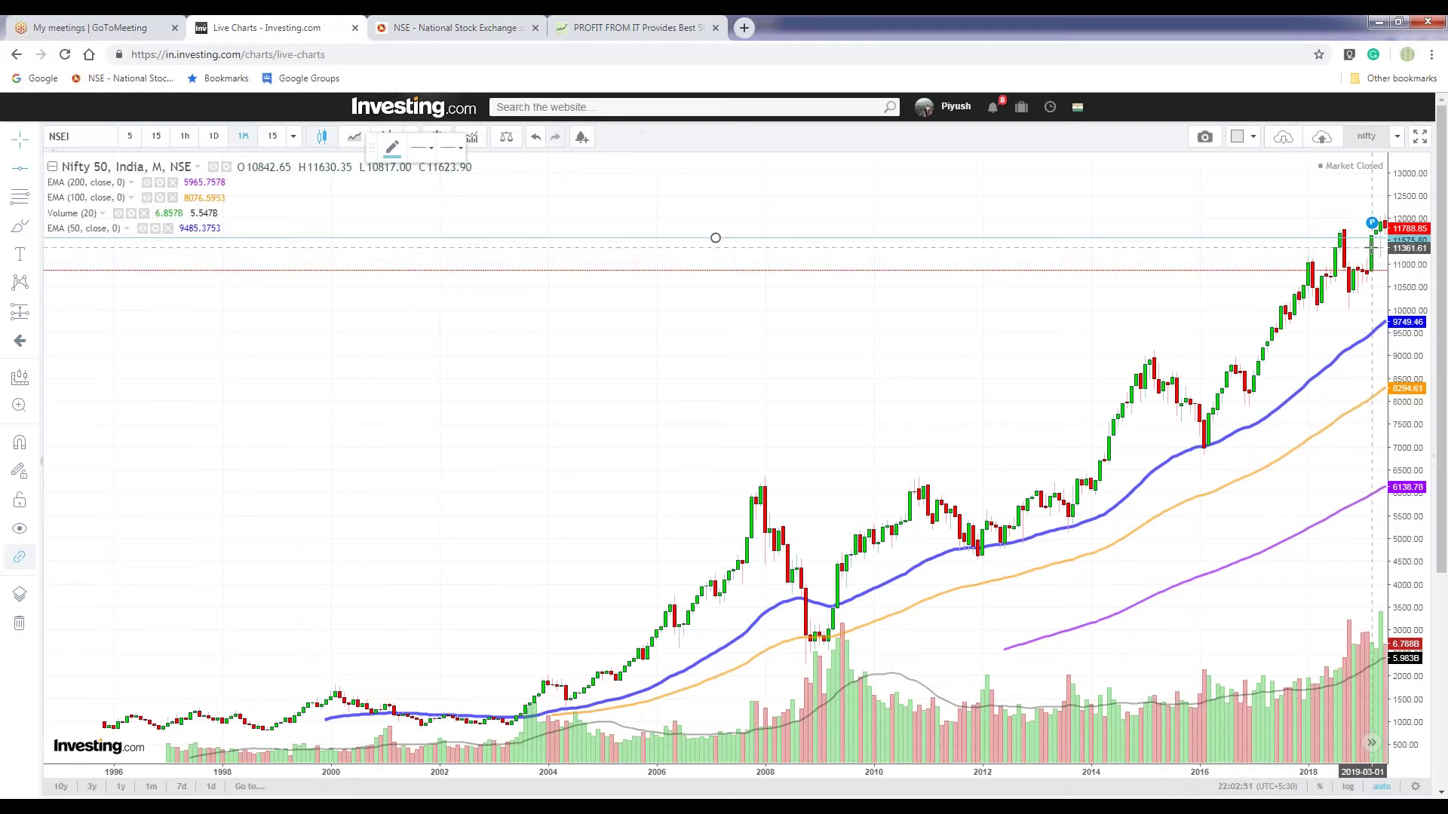
key(ctrl+4)
drag(493, 422, 541, 423)
key(ctrl+2)
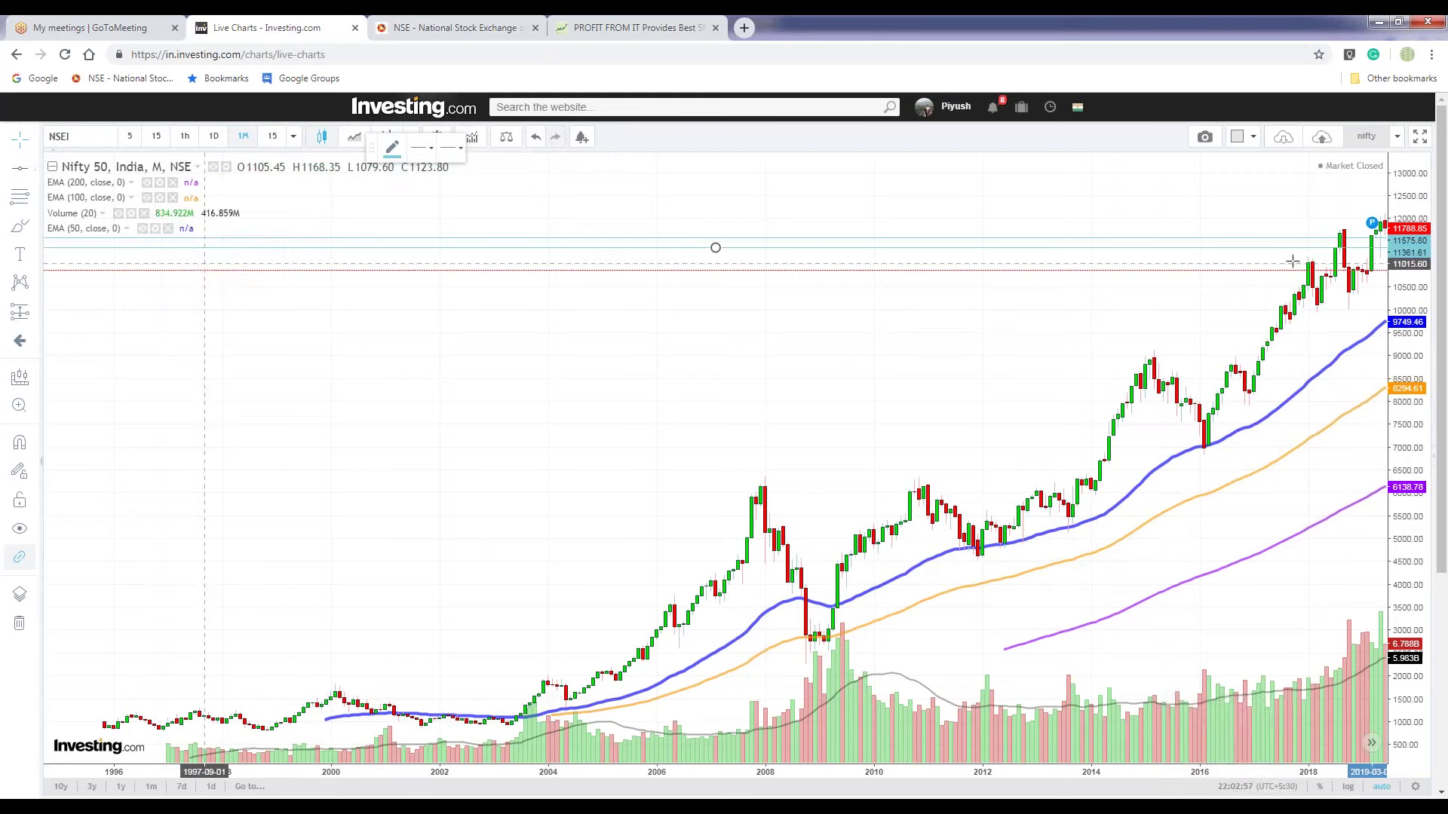
click(1379, 259)
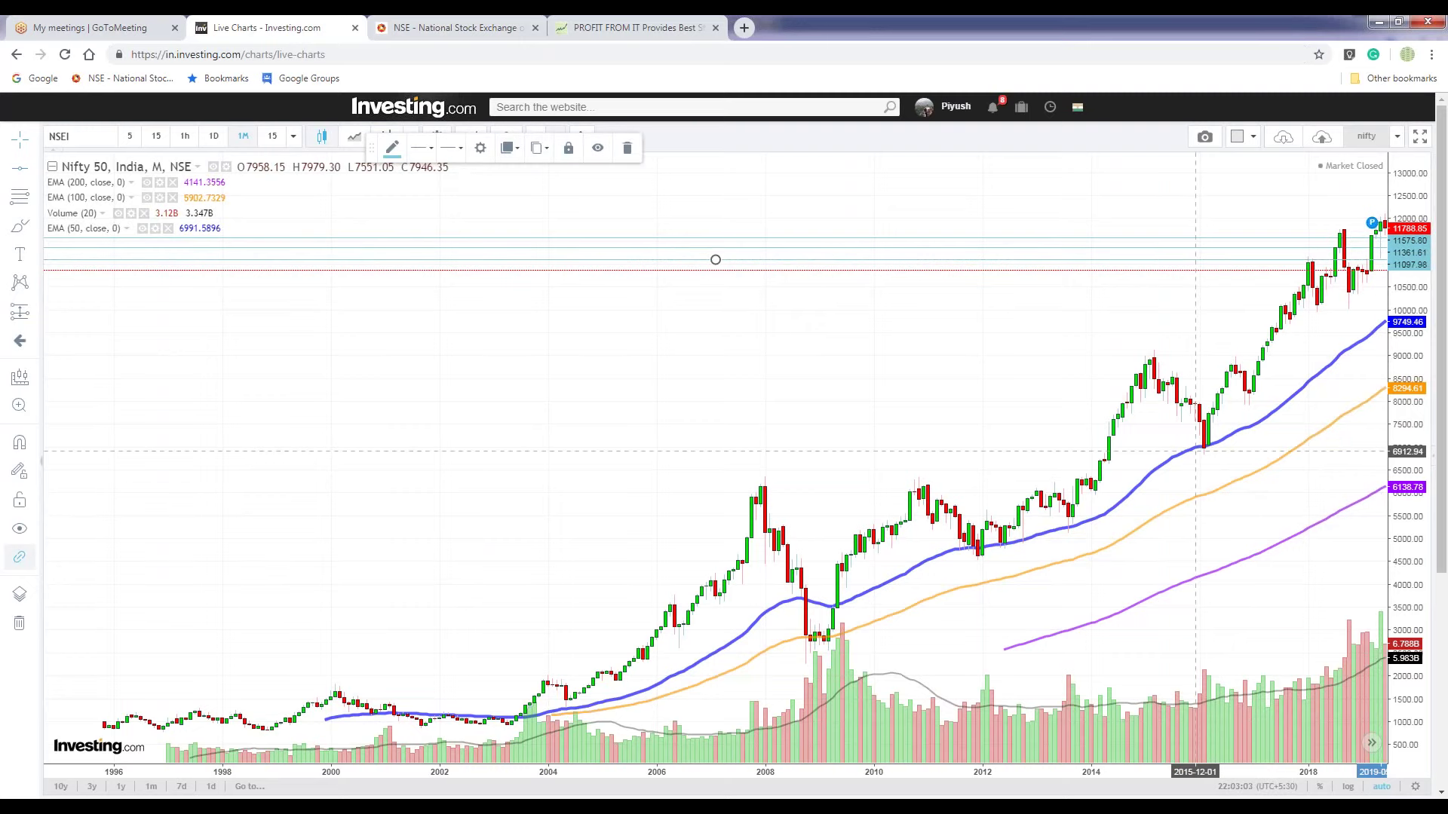
Step: Highlight the three downside targets in the July discussion, and the Nifty value in its heading
click(634, 27)
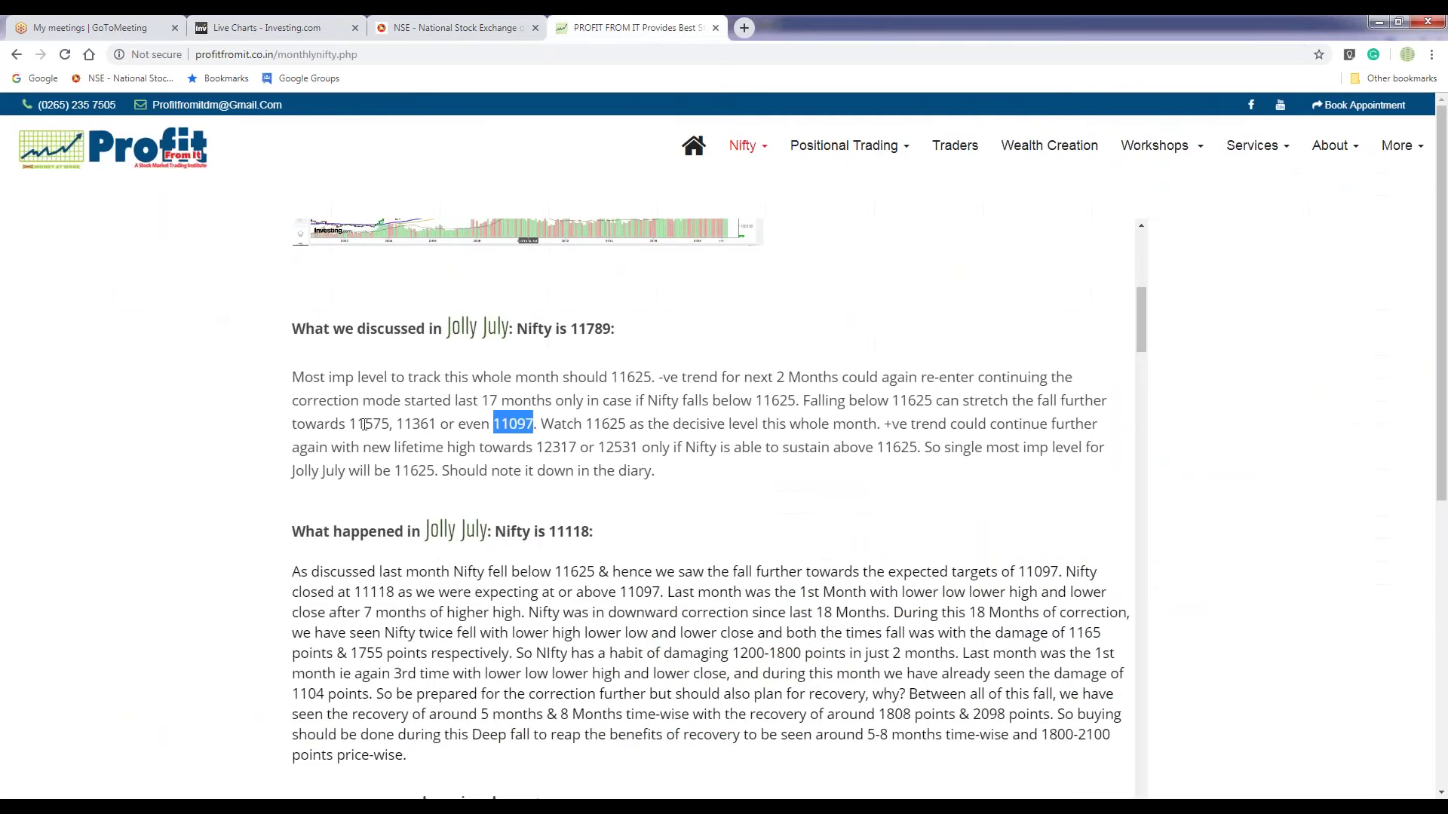
drag(349, 424, 491, 423)
click(528, 467)
click(493, 423)
drag(570, 329, 626, 331)
click(616, 450)
Step: Highlight the article's decisive level, positive-trend sentence and 11625 condition, and check that condition on the monthly Nifty chart
drag(537, 424, 608, 424)
click(741, 471)
drag(884, 424, 674, 449)
click(825, 501)
mouse_move(877, 450)
mouse_down()
mouse_move(917, 450)
mouse_move(873, 449)
mouse_up()
click(917, 450)
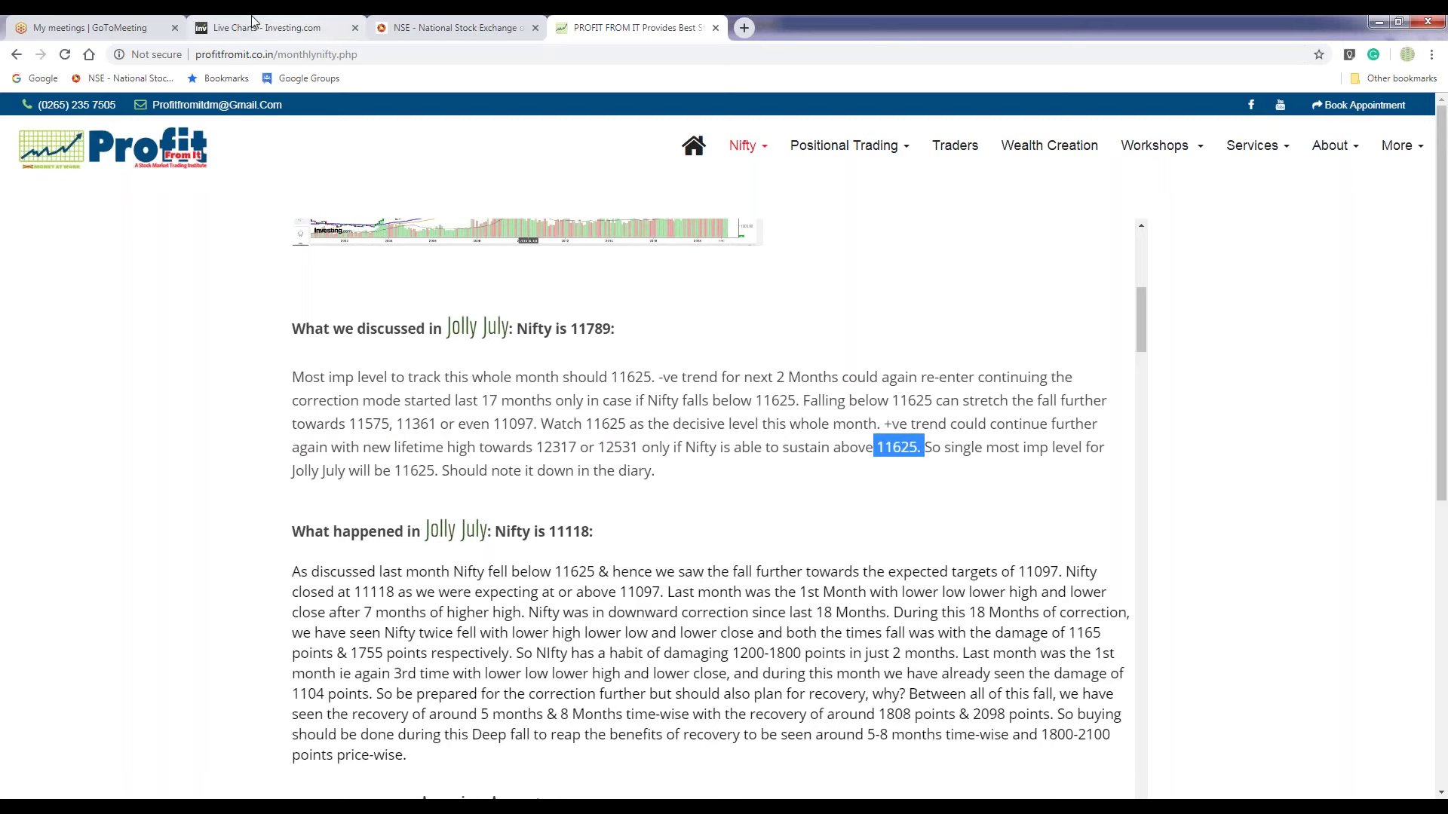
click(266, 27)
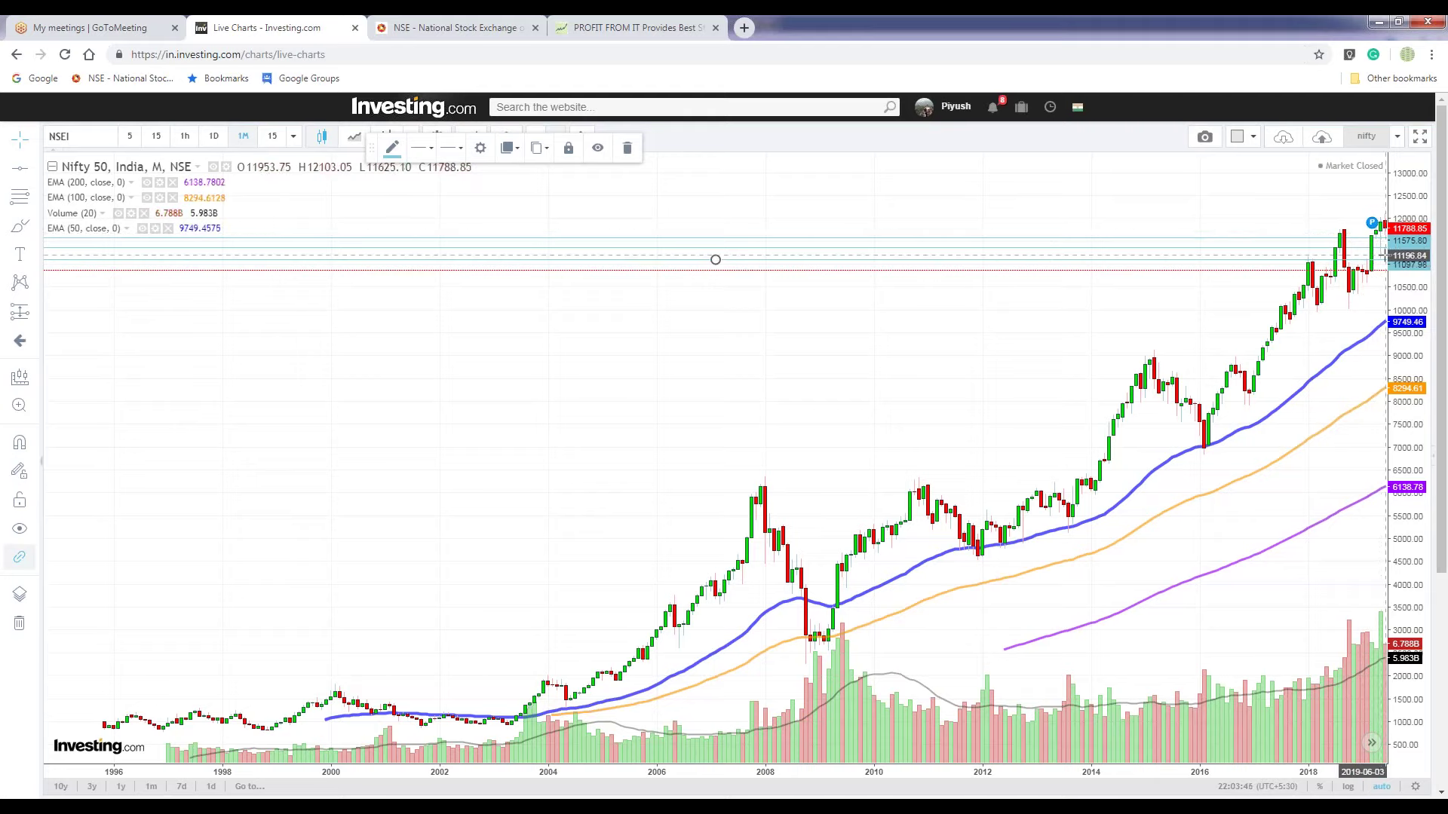
key(ctrl+4)
Step: Highlight the sentence on the single most important July level and the advice to note it in the diary
click(935, 480)
drag(926, 449, 414, 469)
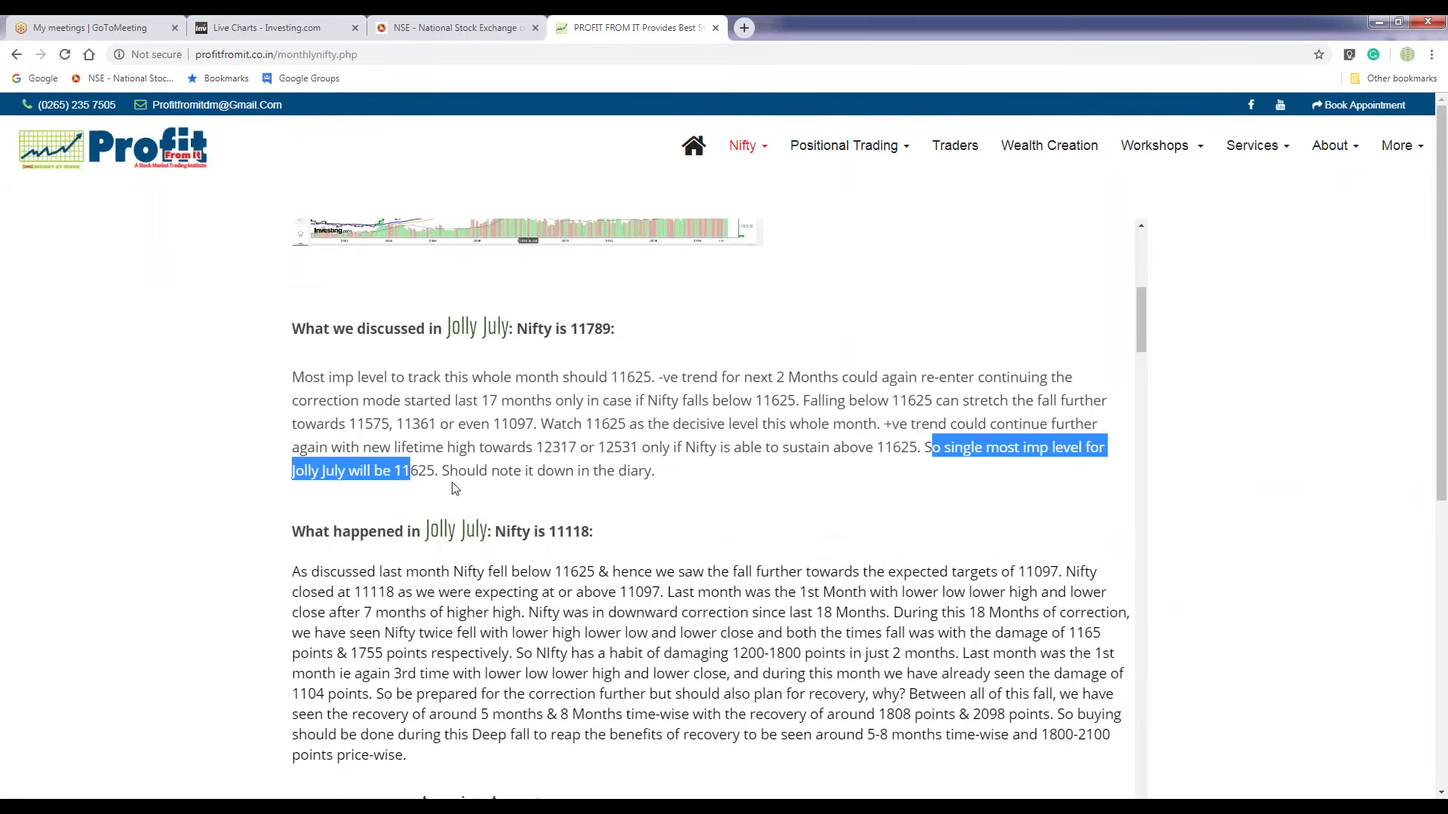
drag(450, 486, 620, 473)
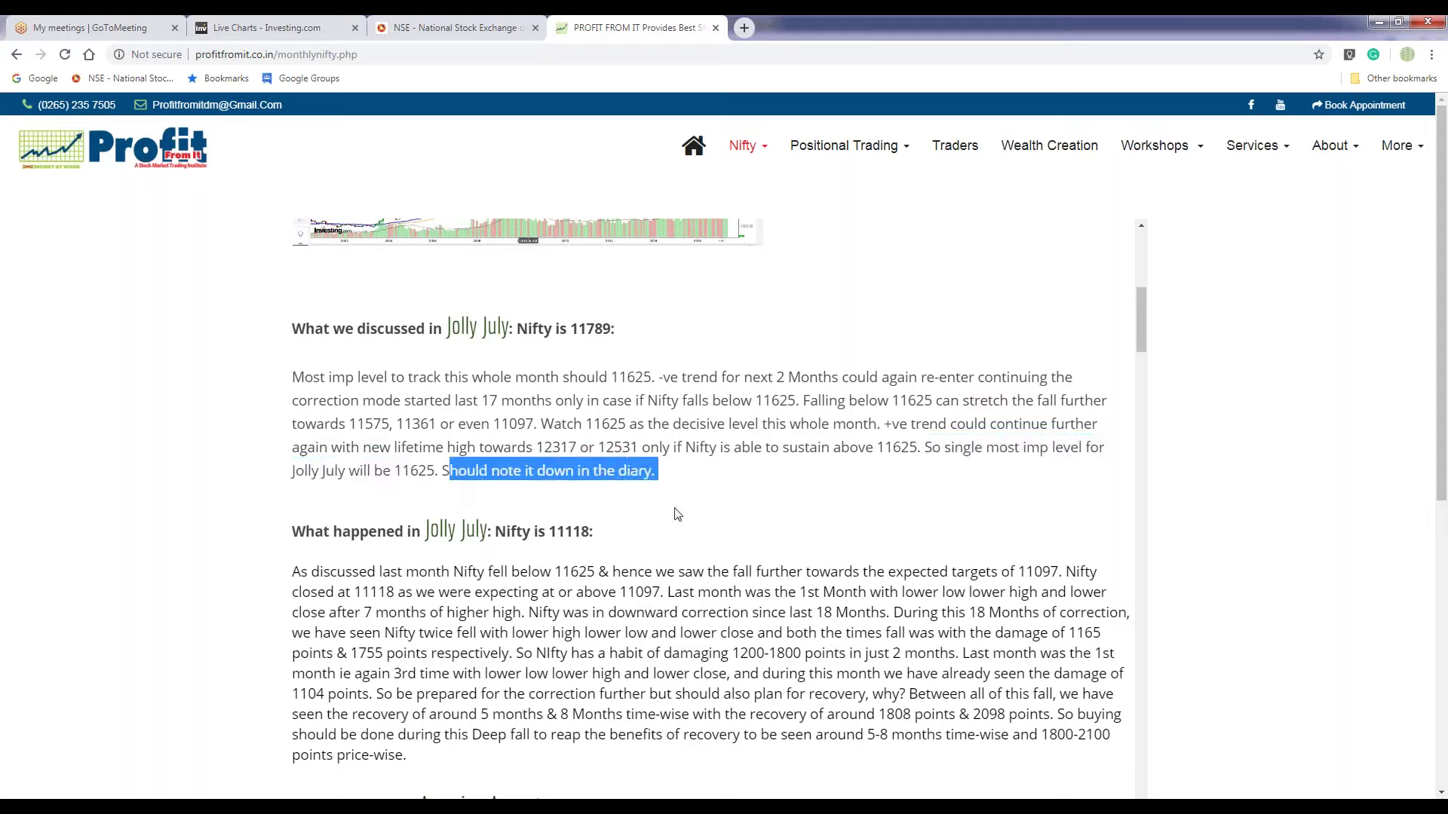
Step: Look over the "What happened in Jolly July" section, and highlight the Nifty value 11789 in the "What we discussed" heading
scroll(663, 514, down, 2)
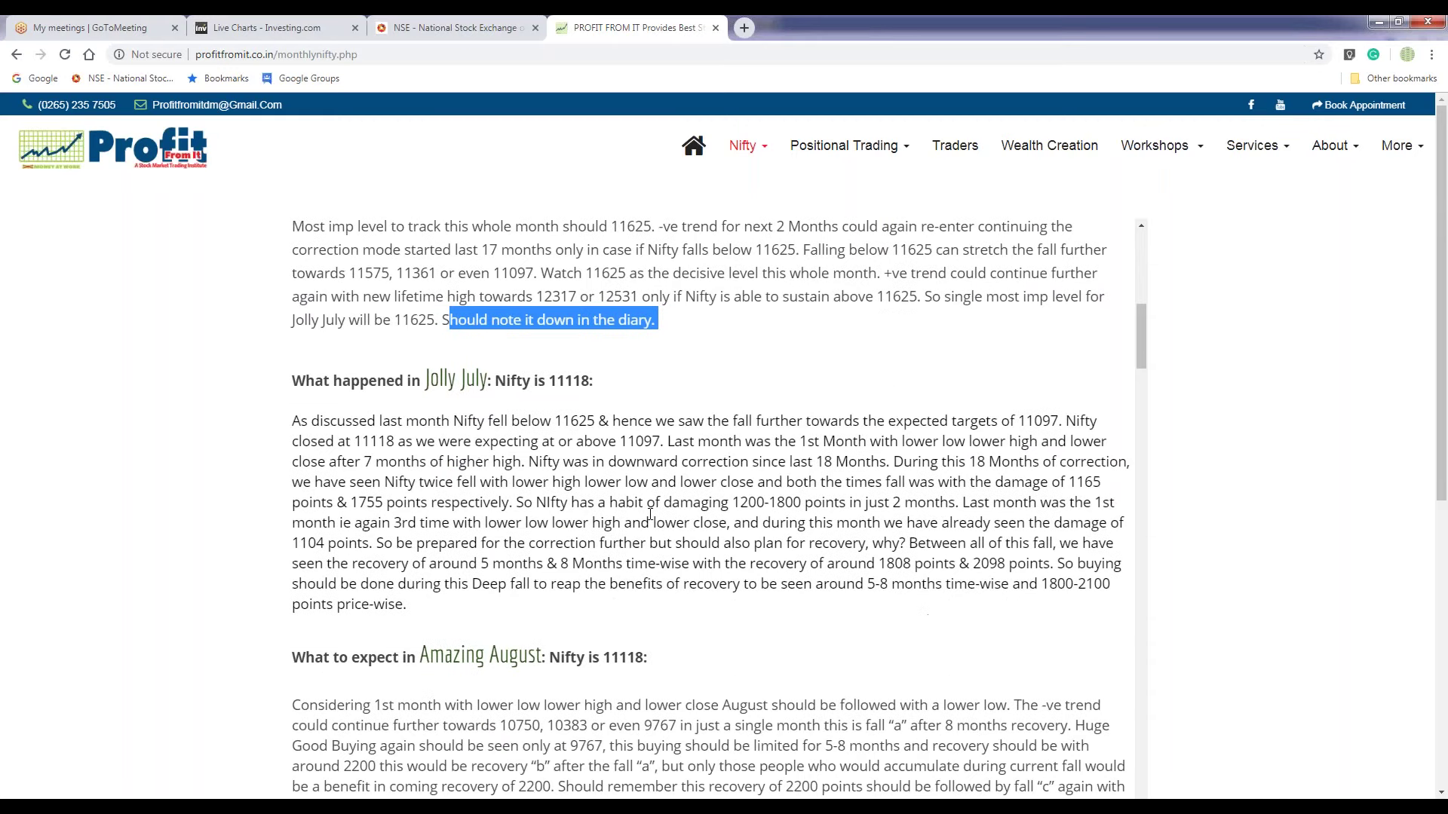
scroll(650, 514, down, 2)
drag(292, 229, 315, 234)
scroll(576, 324, up, 1)
click(576, 324)
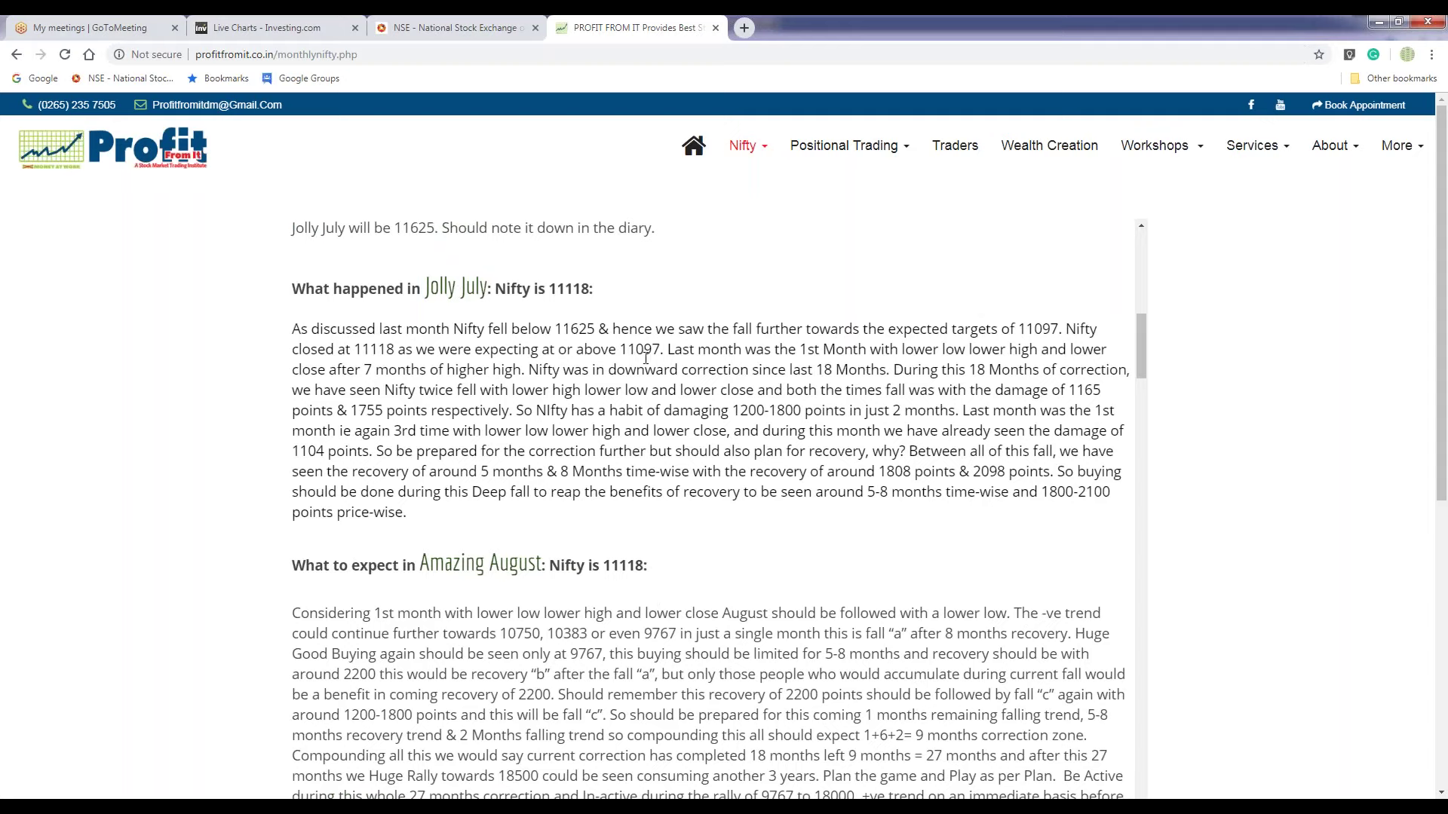
scroll(645, 359, up, 3)
double_click(603, 236)
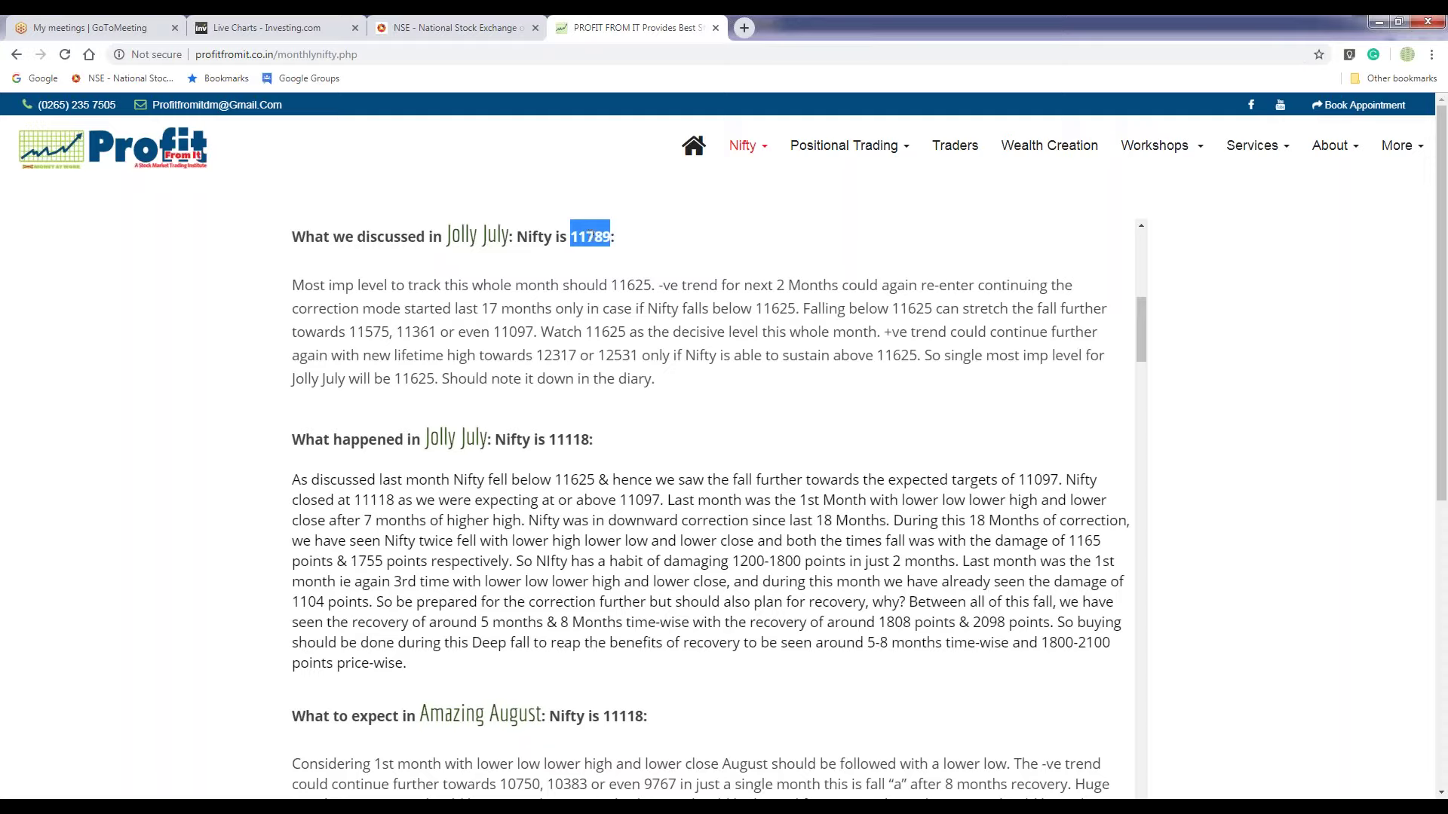
Step: Highlight "Jolly July" and the Nifty value 11118 in the "What happened" heading, and clear the selection
click(498, 486)
drag(424, 442, 489, 442)
click(524, 487)
drag(593, 443, 549, 441)
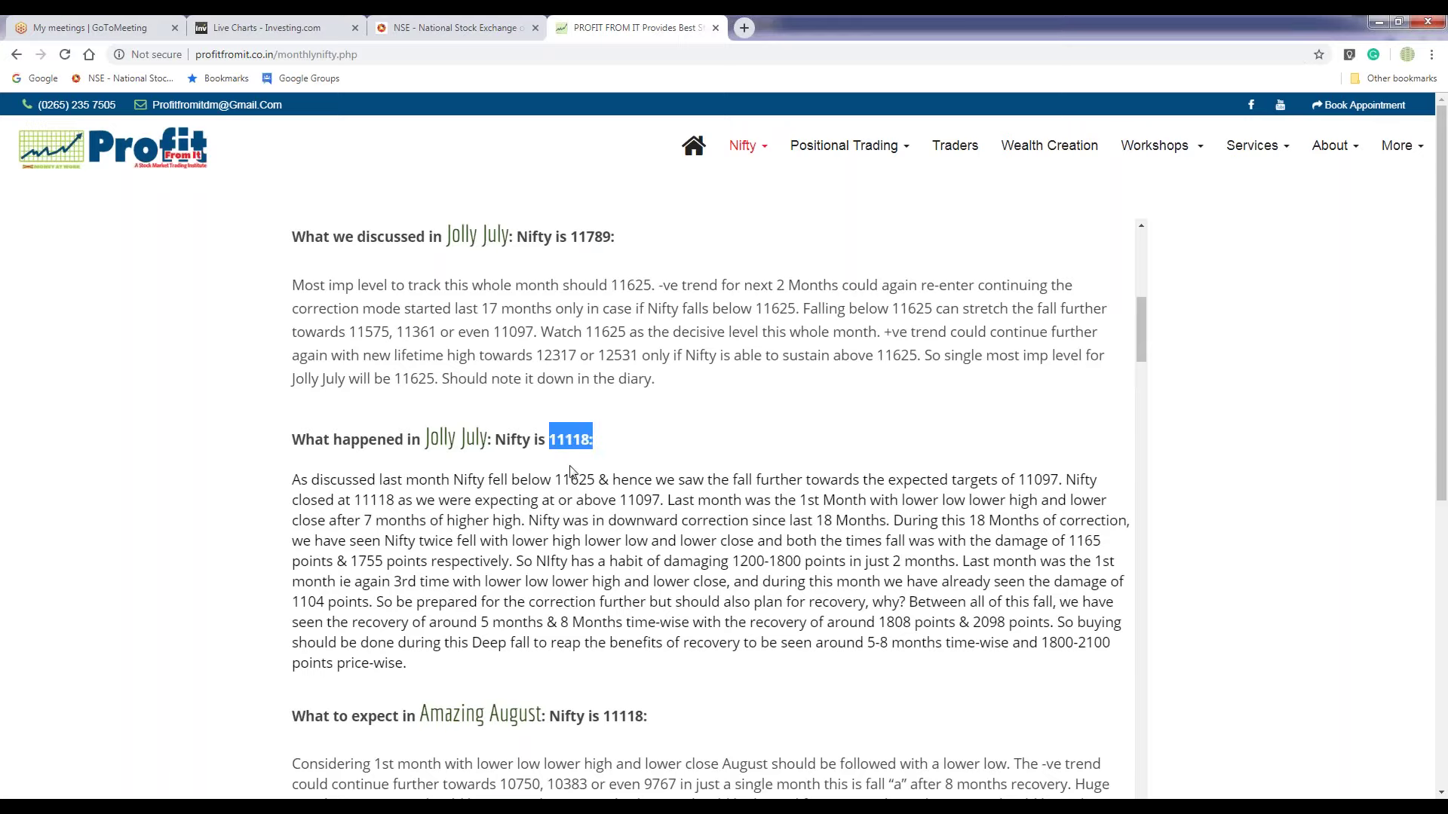
click(568, 230)
scroll(610, 475, up, 1)
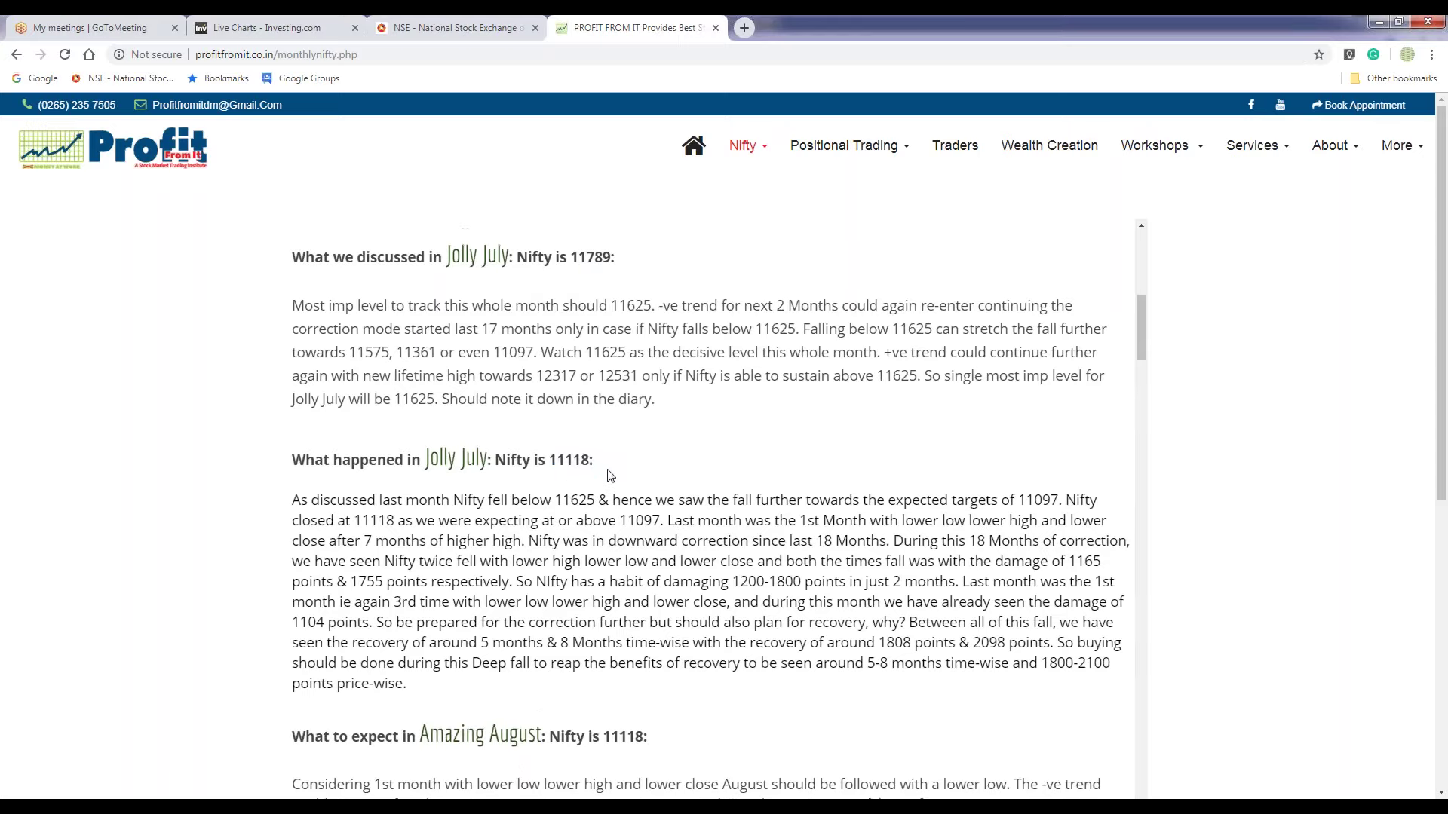
Step: Shift the monthly Nifty 50 chart by one candle to bring in July 2019, and return to the article
key(ctrl+2)
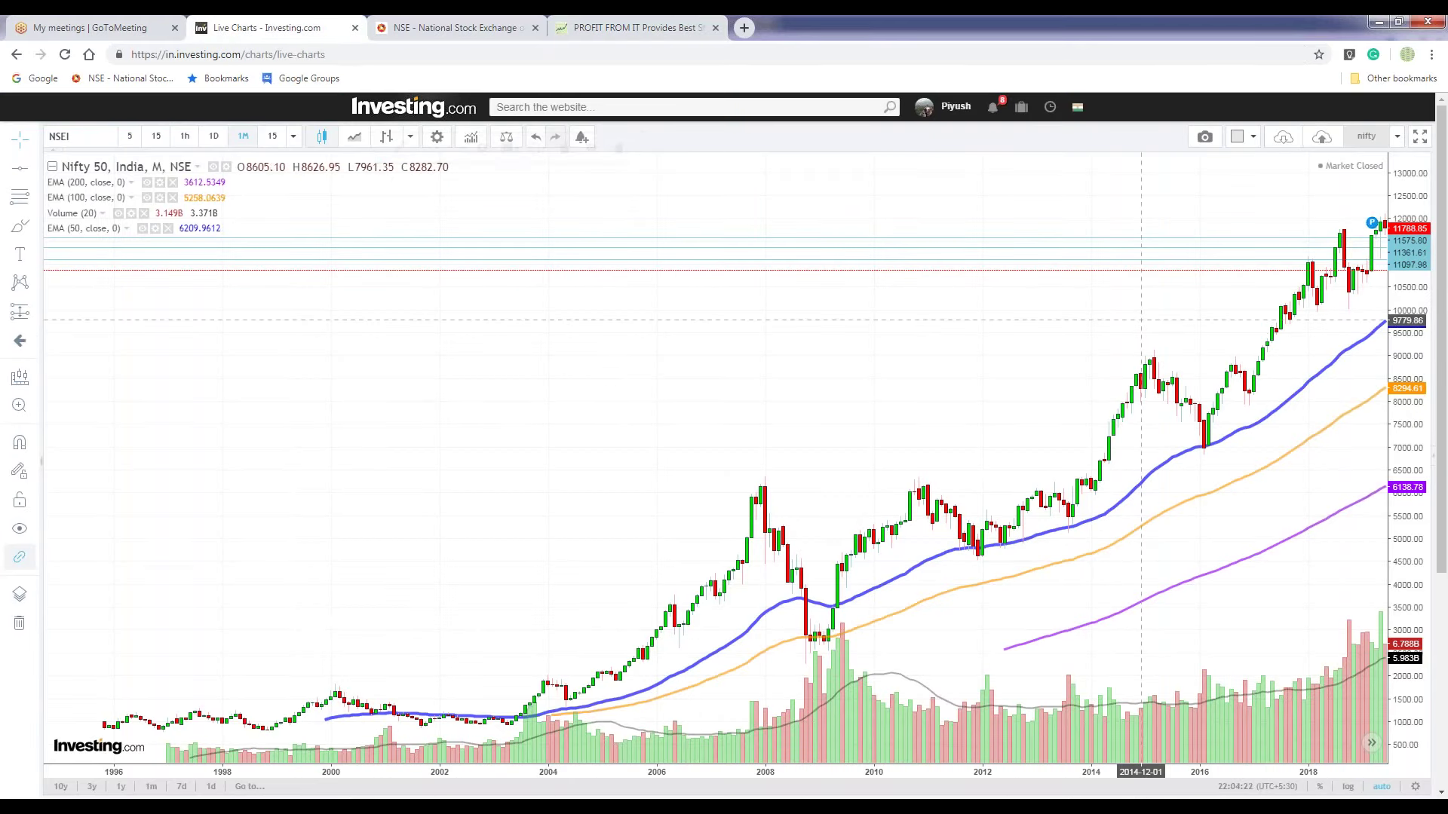
drag(1141, 319, 1137, 320)
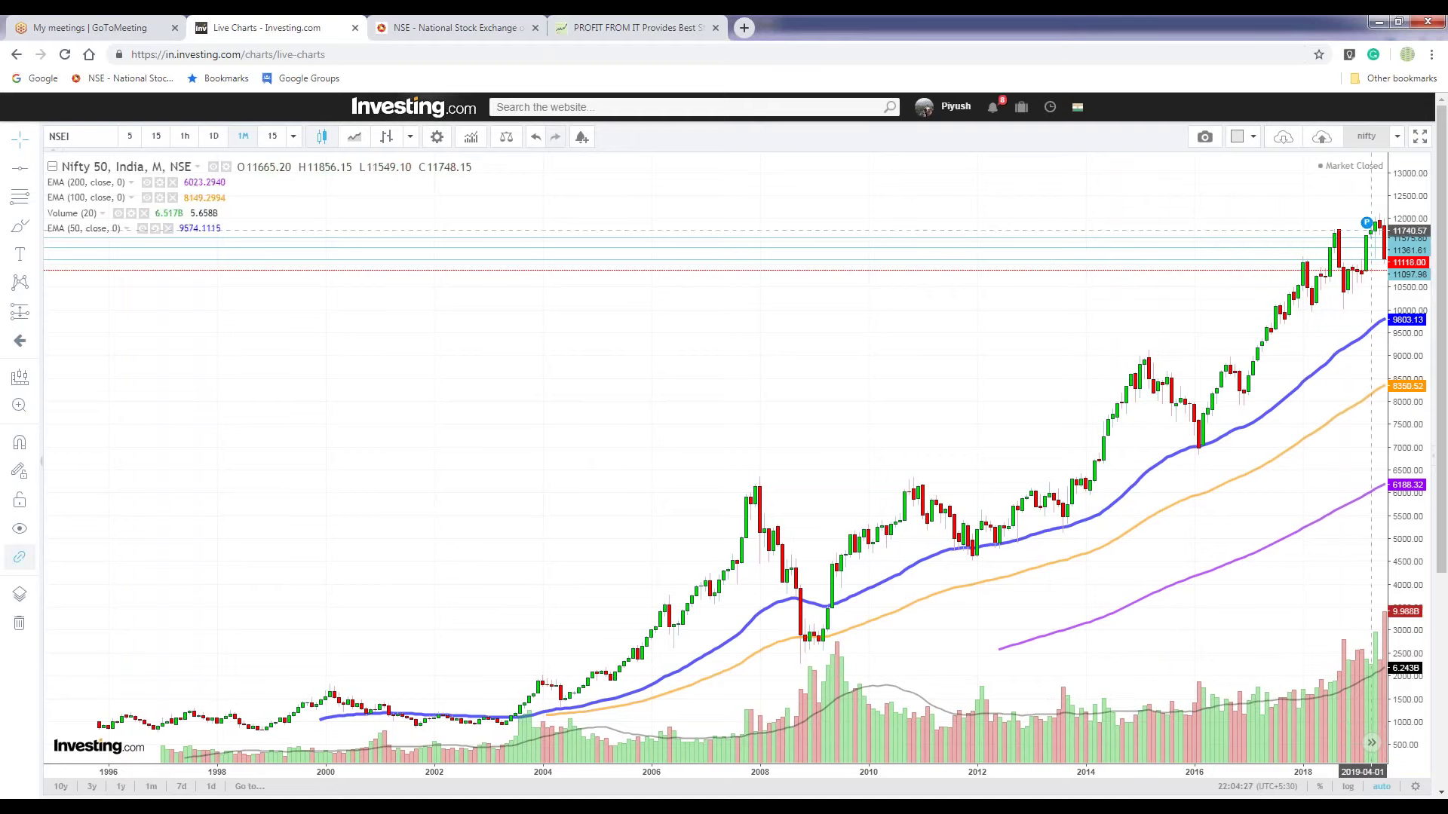
key(ctrl+4)
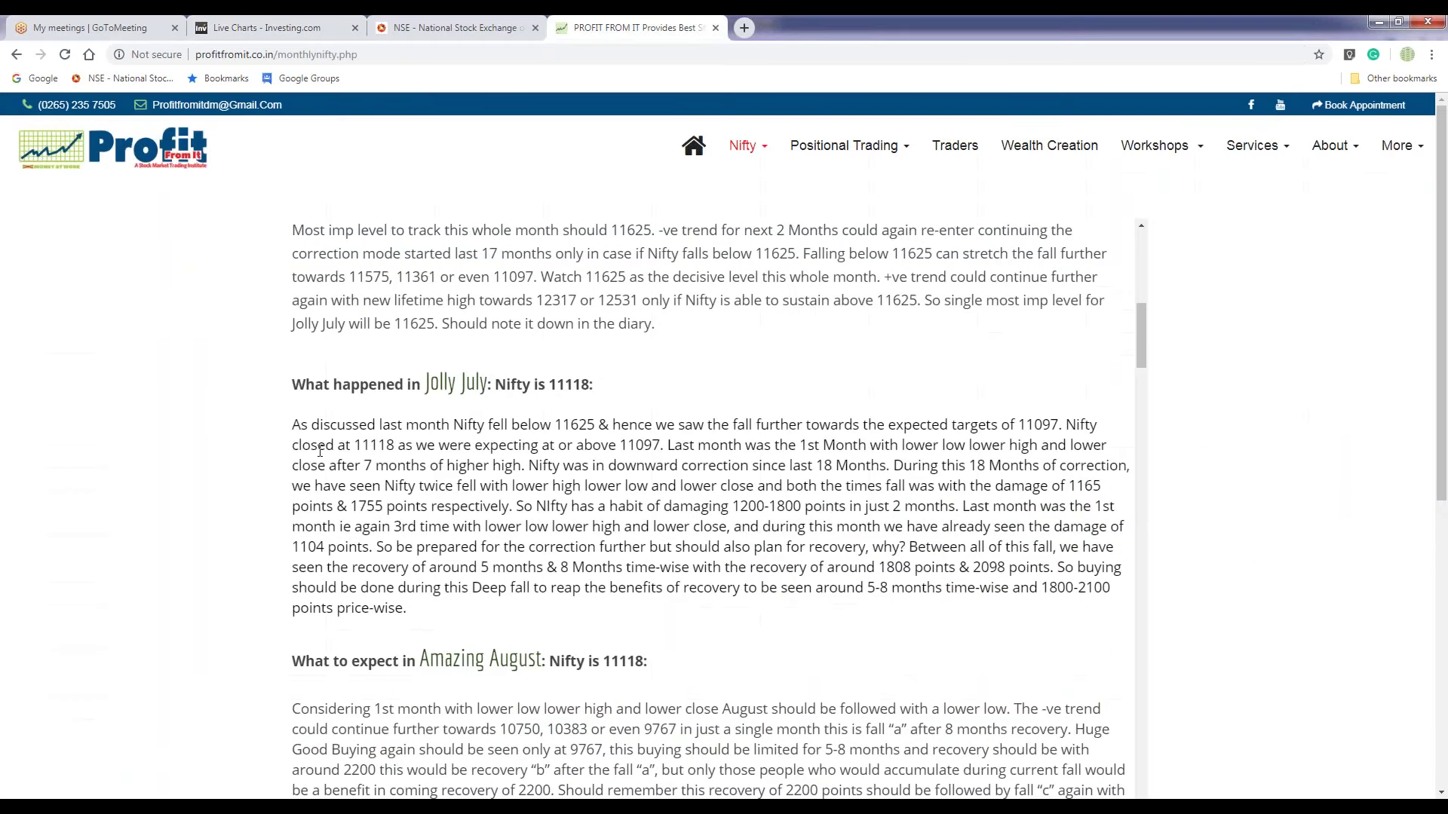
Step: Highlight the article's statement that Nifty fell below 11625, and check it on the monthly Nifty chart
drag(301, 426, 595, 426)
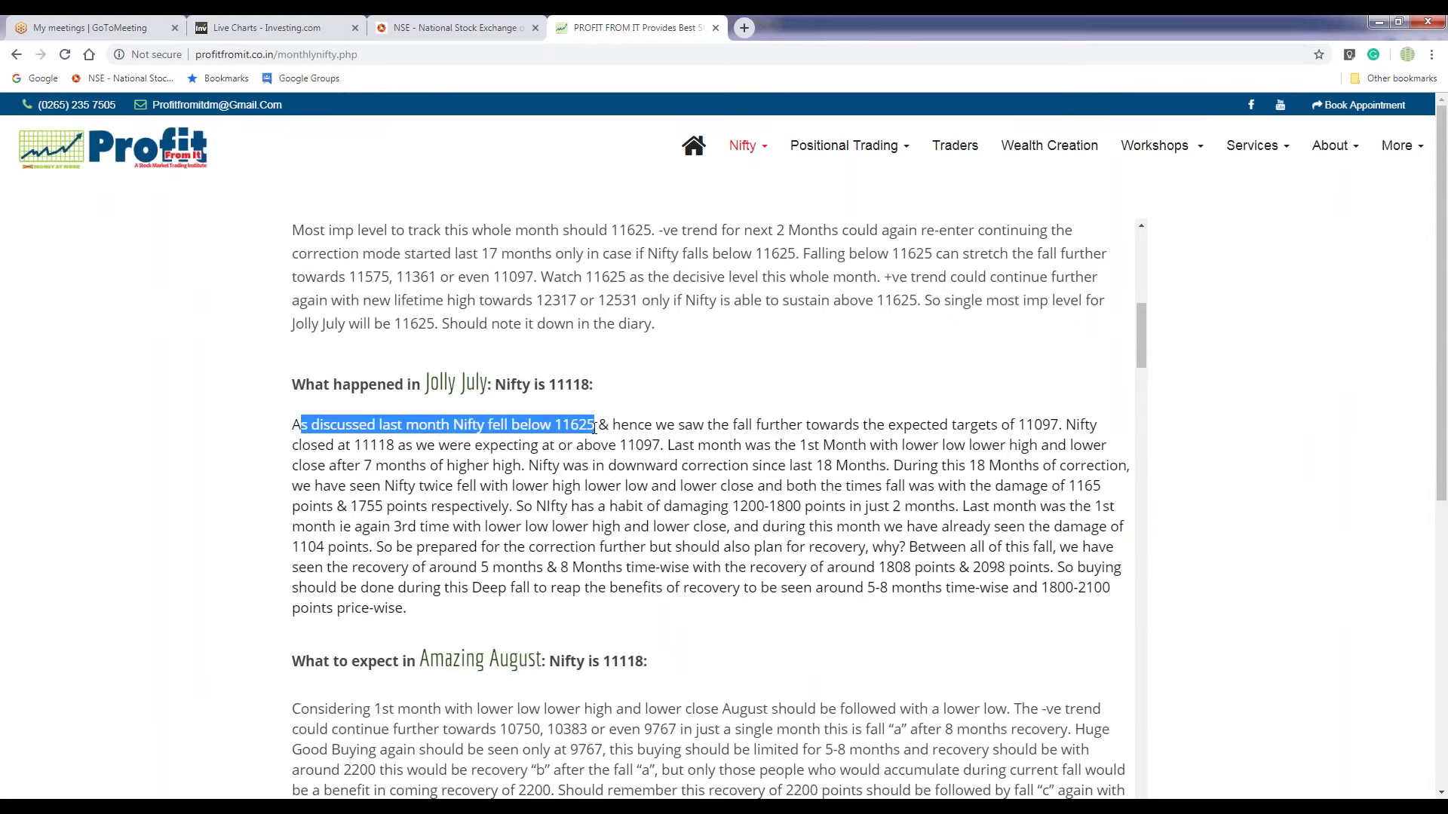
click(258, 28)
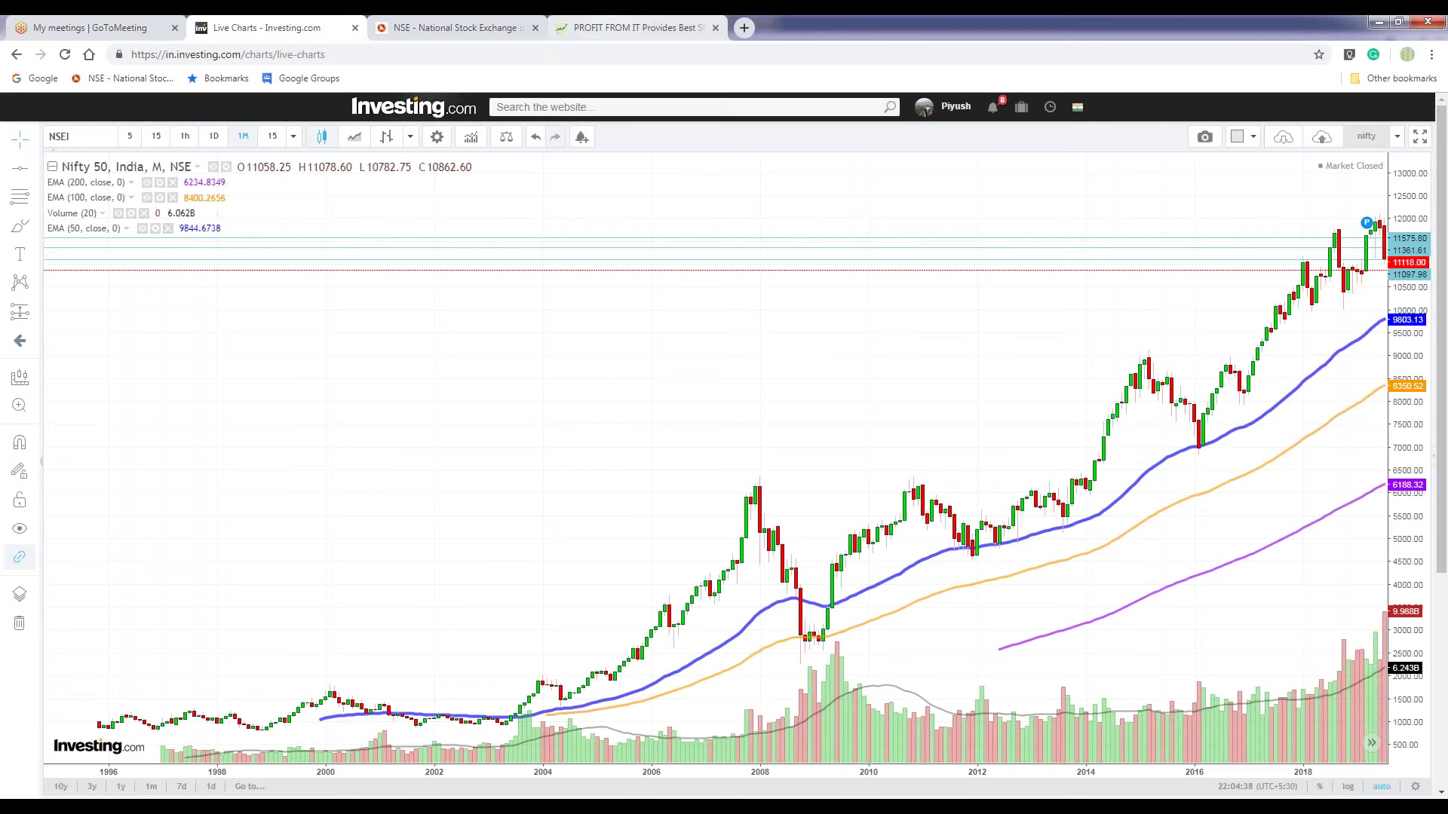
click(634, 28)
Step: Highlight the statement on the fall towards 11097, and compare it with the 11575, 11361 and 11097 targets discussed for July
click(617, 426)
drag(676, 427, 1057, 428)
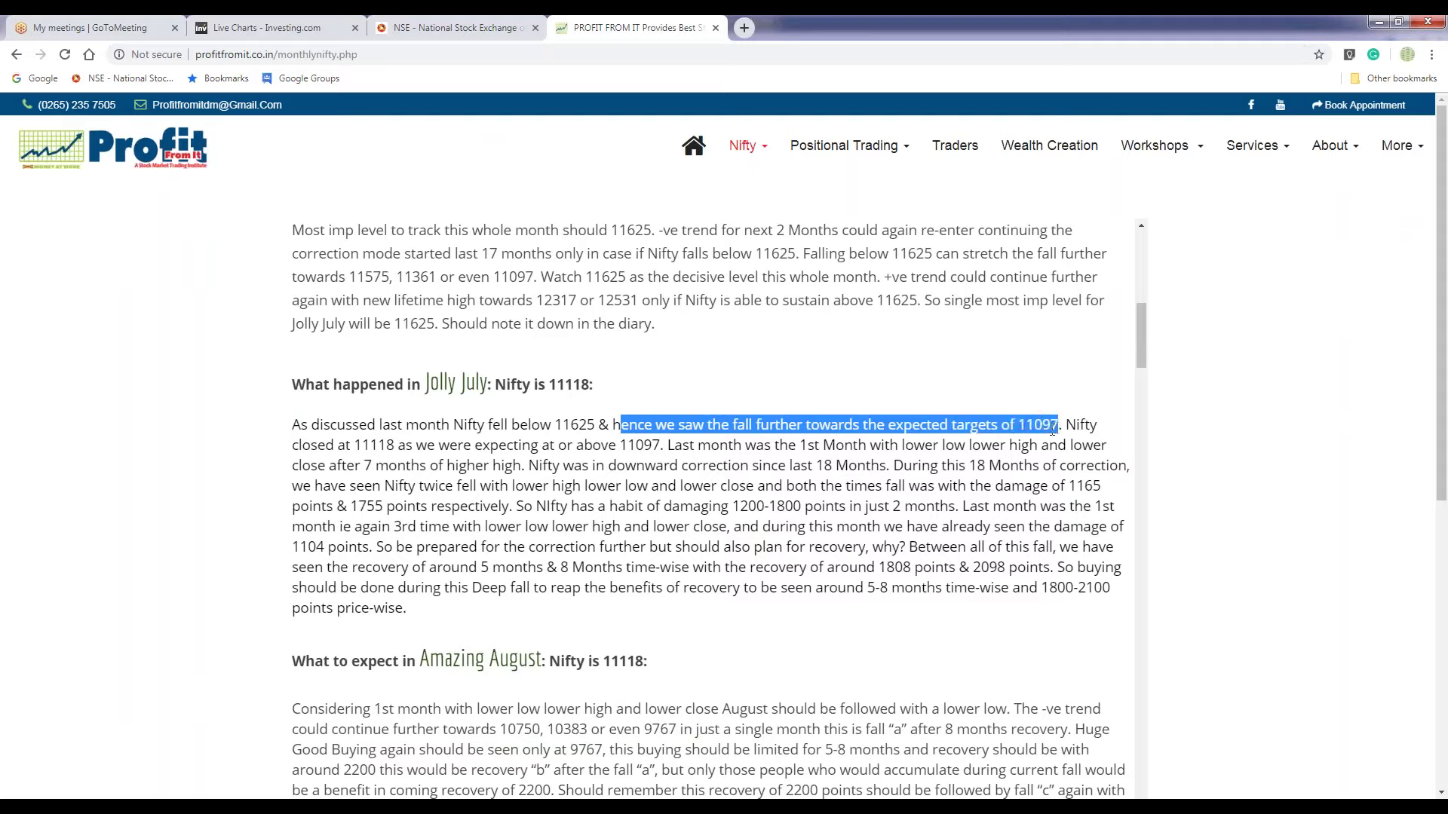
drag(351, 276, 537, 277)
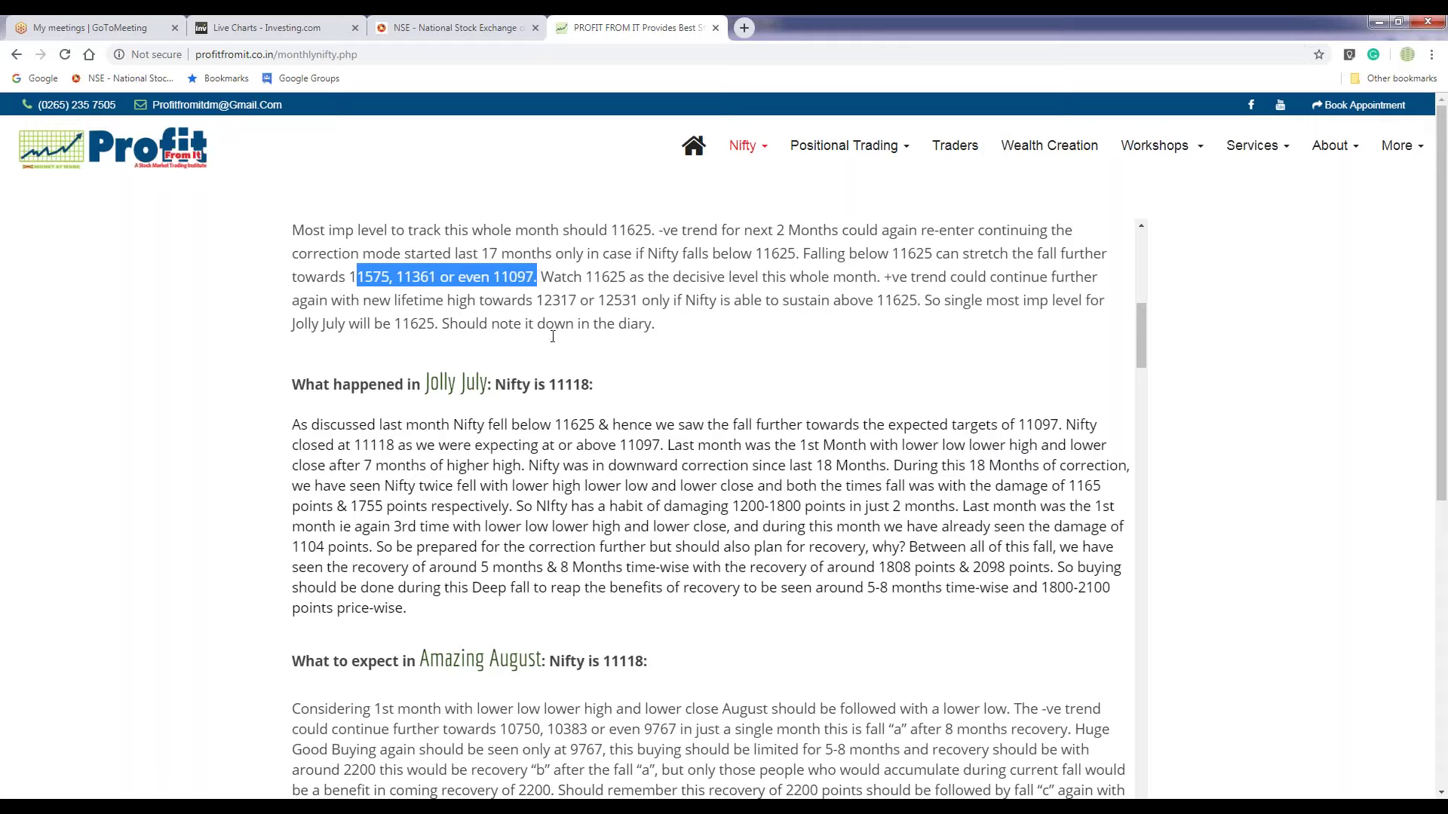
drag(564, 384, 582, 385)
click(601, 423)
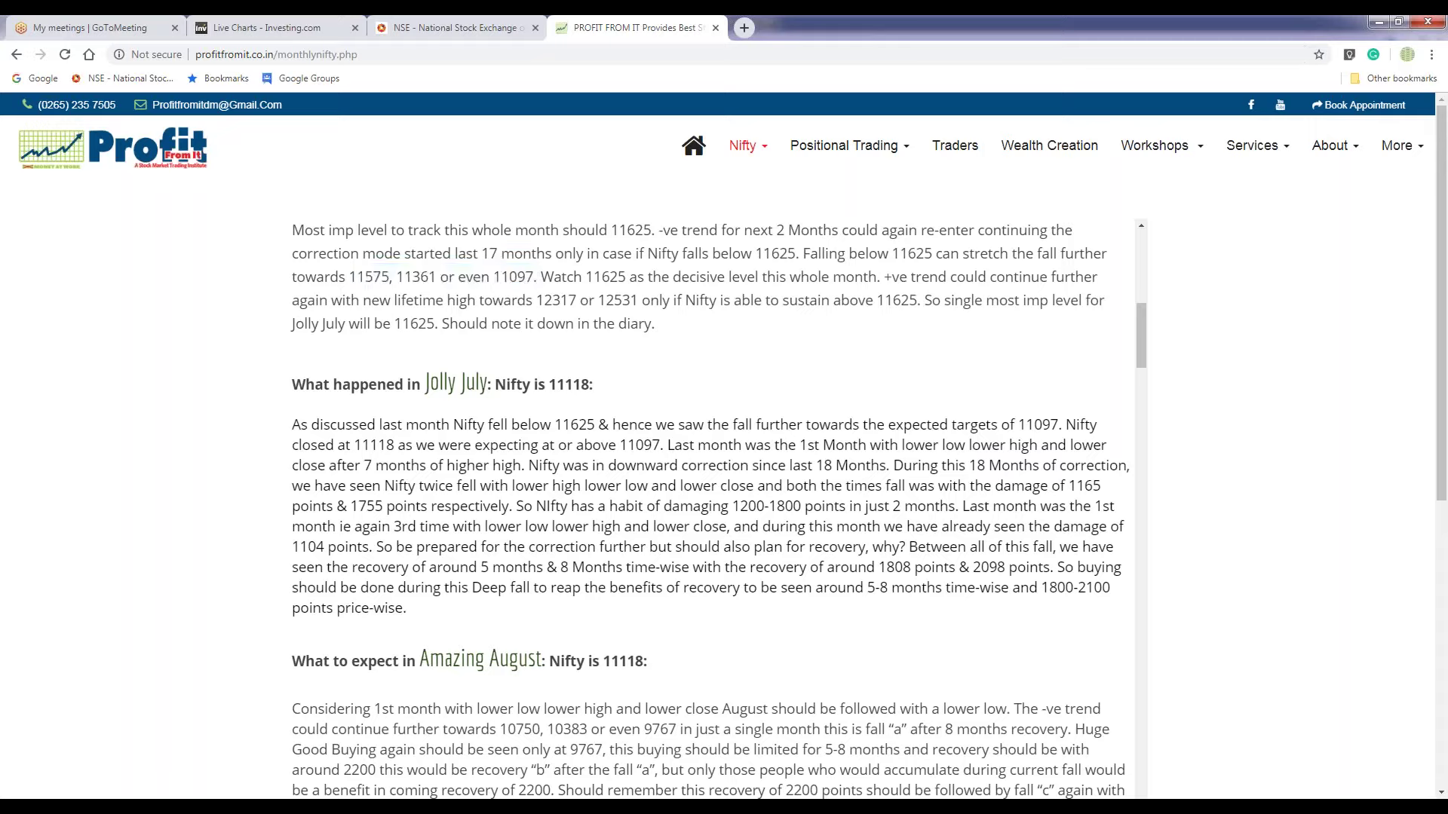
drag(353, 277, 537, 277)
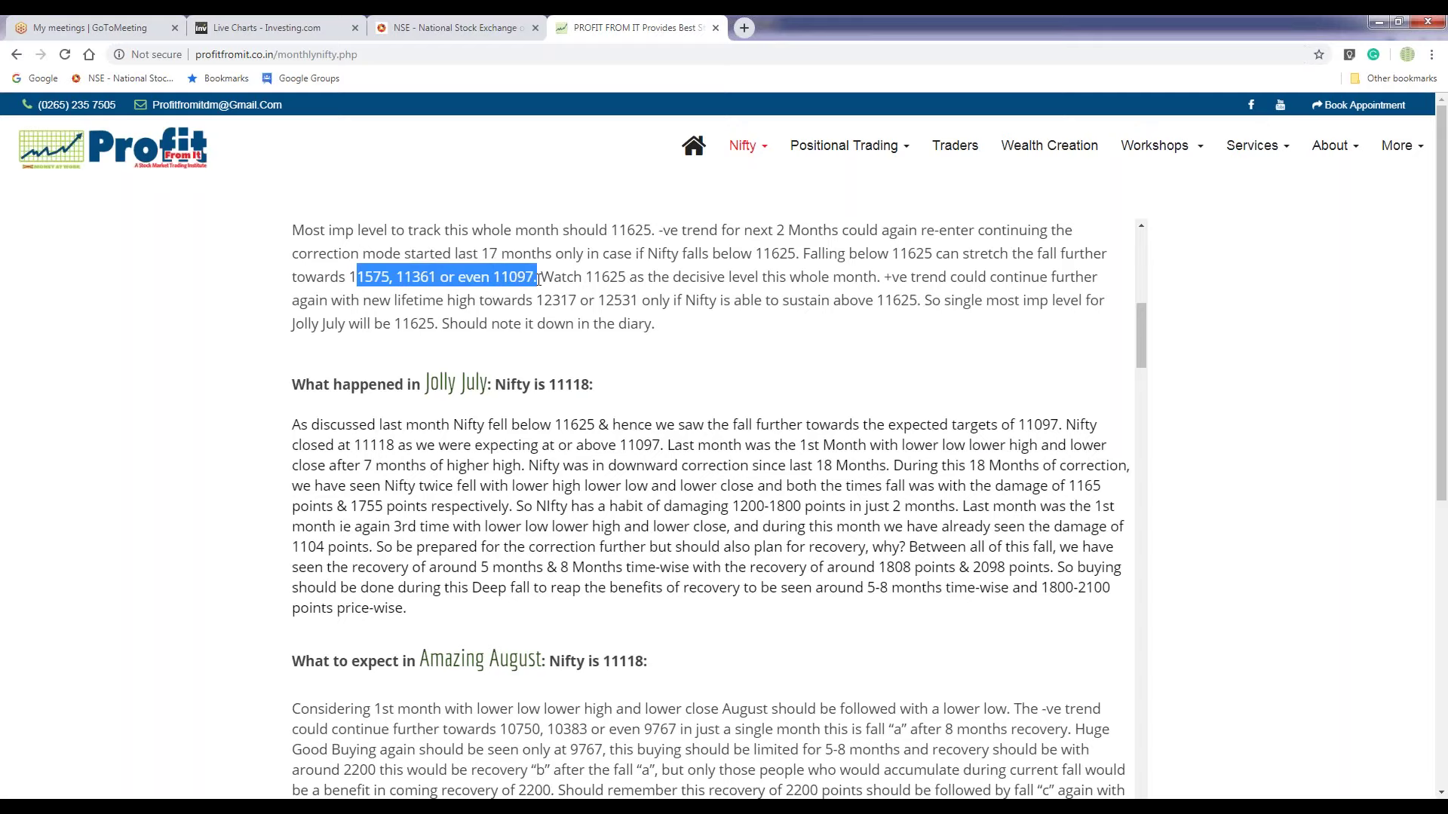
click(494, 274)
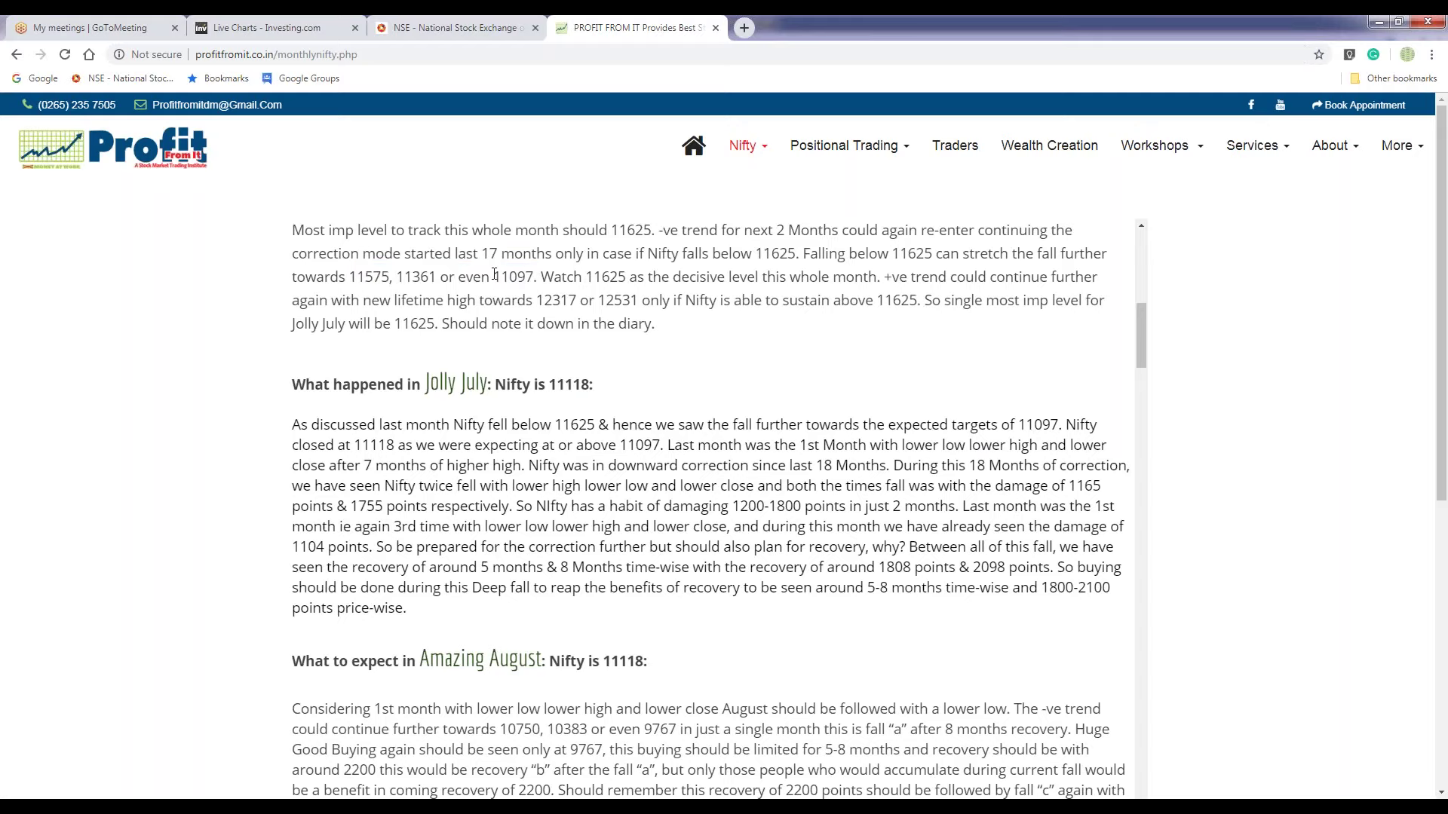
Step: Examine the recent monthly Nifty candles against the 11575, 11361 and 11097 lines
key(ctrl+2)
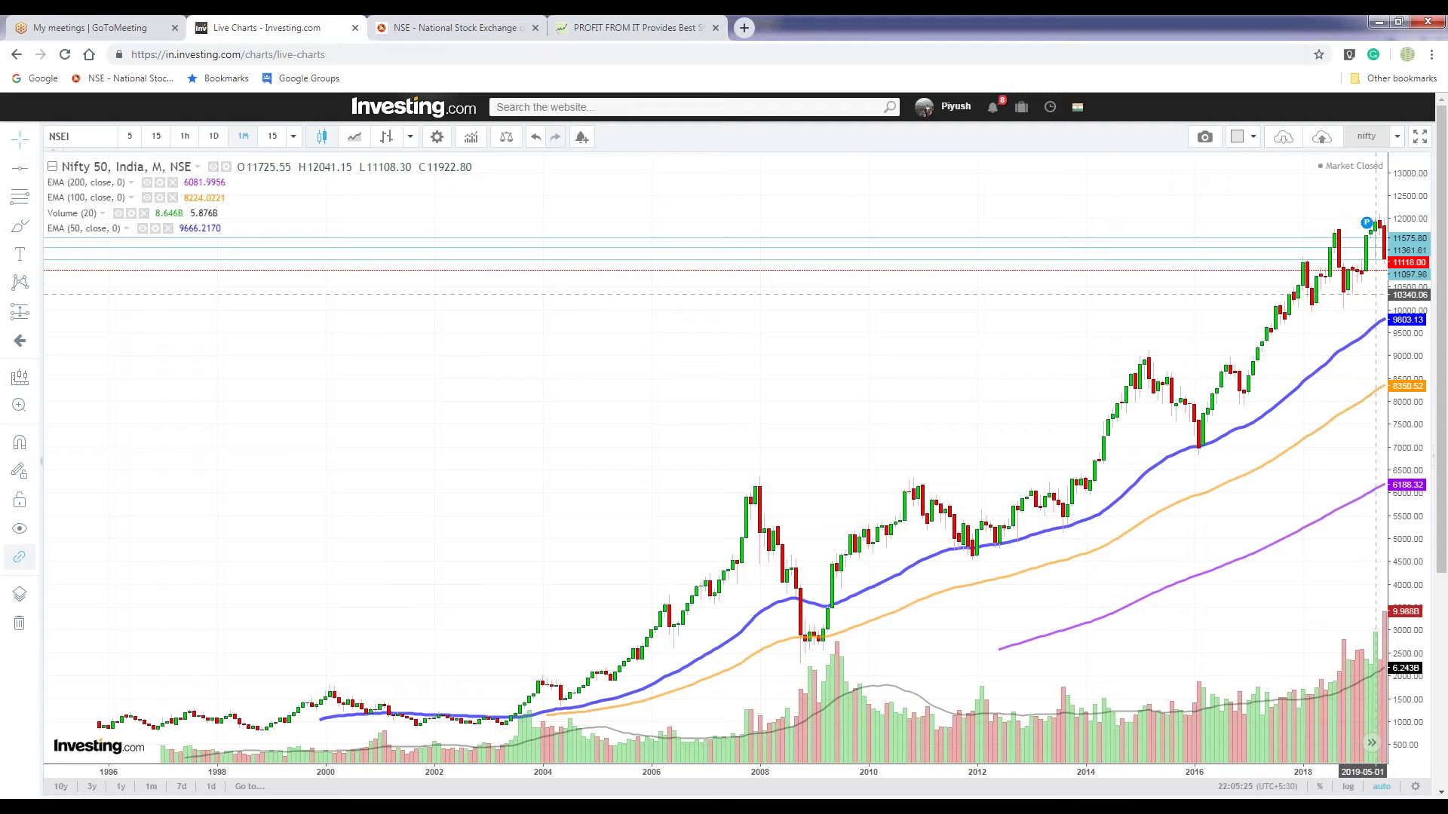
mouse_move(1366, 222)
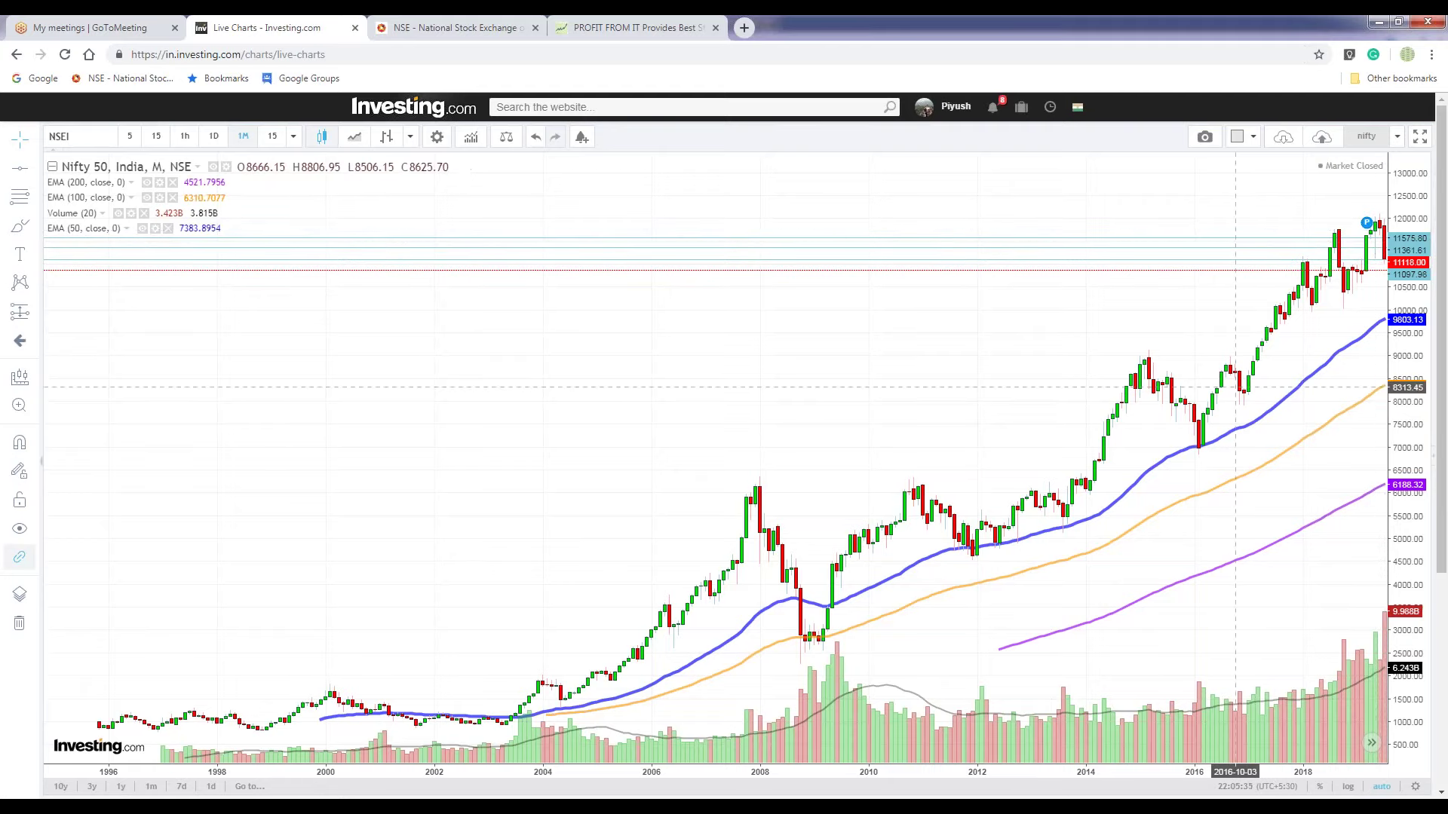
scroll(1235, 387, up, 3)
scroll(1237, 387, up, 3)
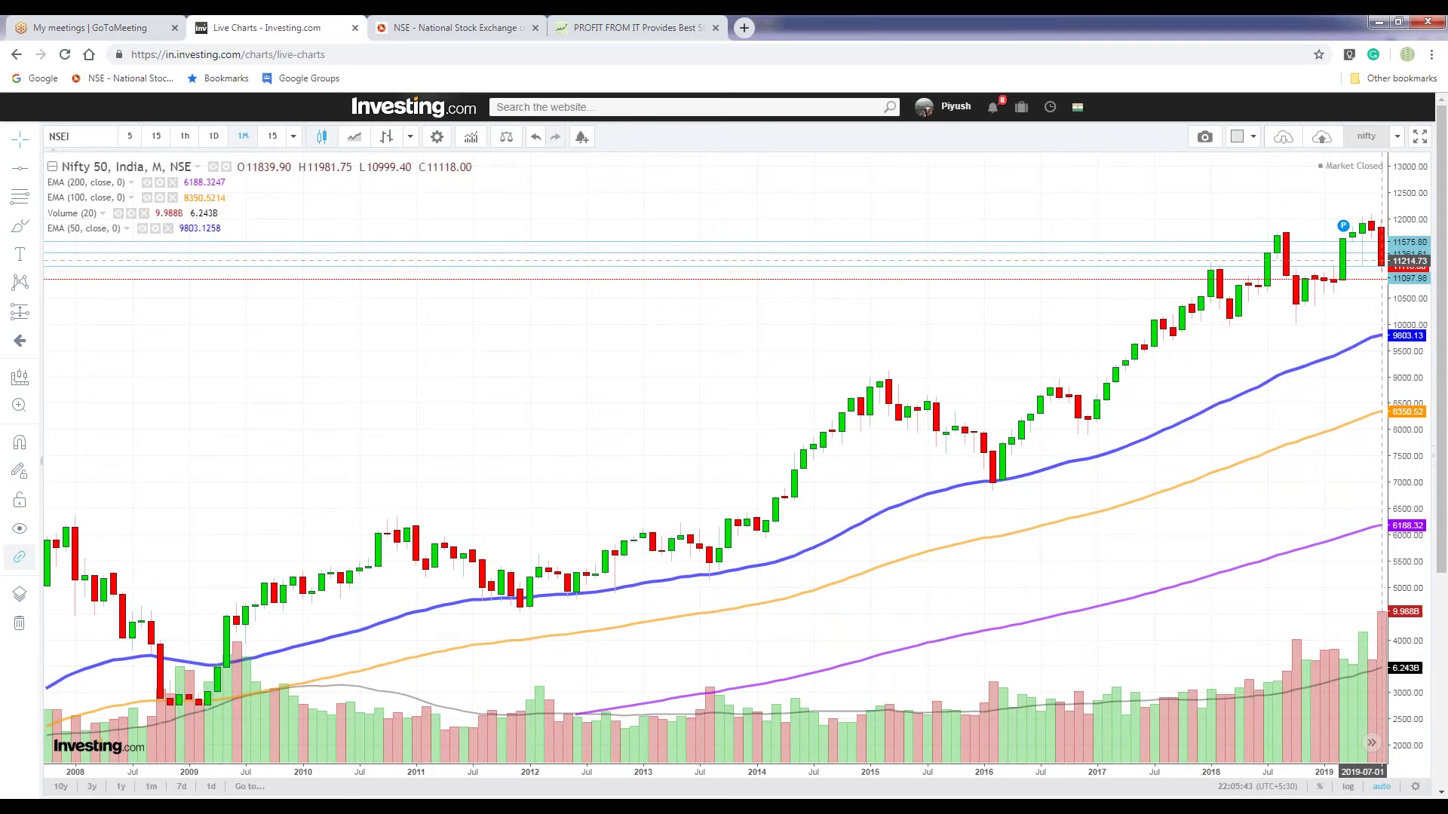
Step: Switch the Nifty 50 chart to the daily interval to follow July's fall, and undo the accidental move of the 11575 line
click(634, 27)
click(271, 27)
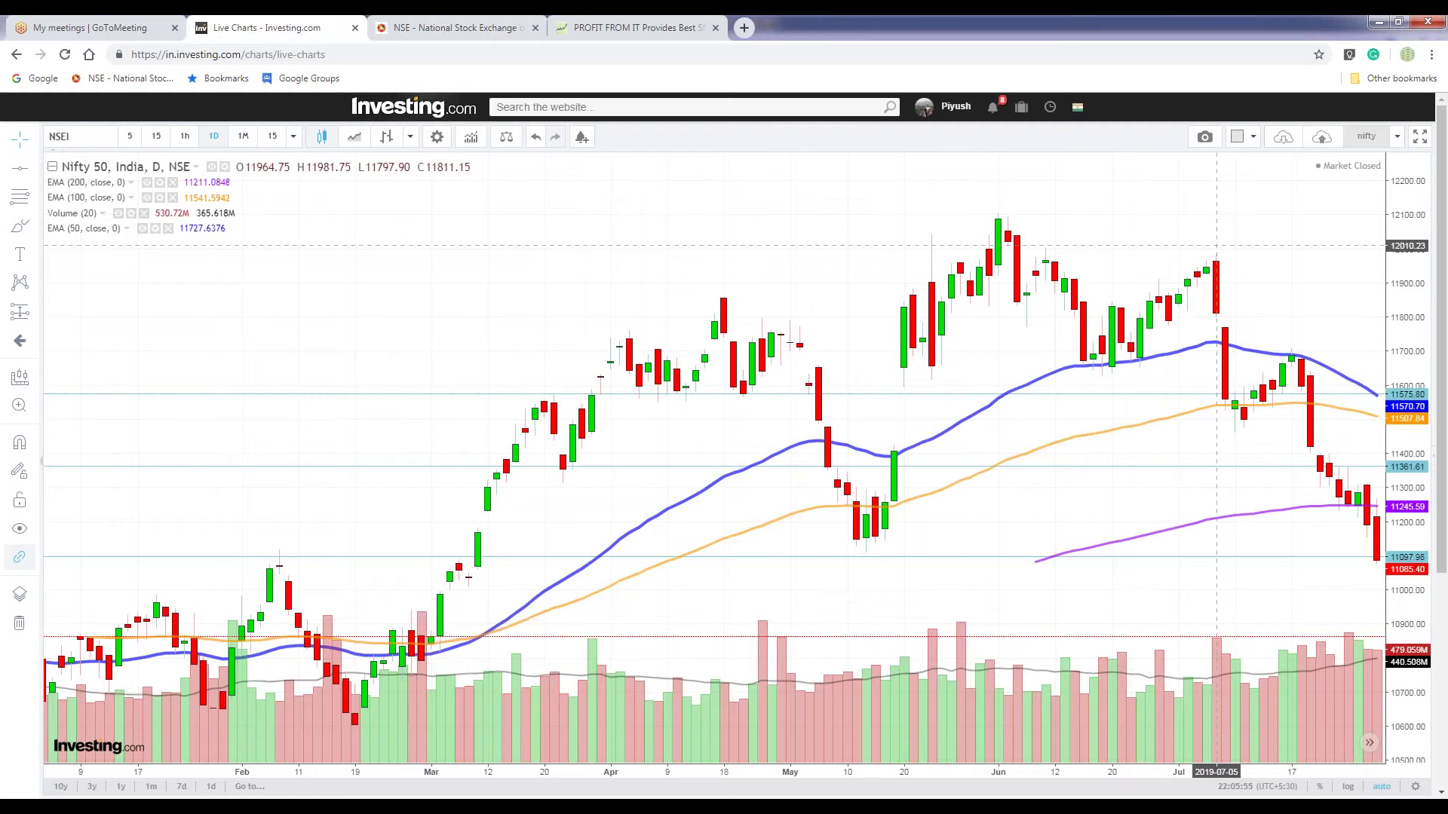
drag(1223, 399, 1223, 397)
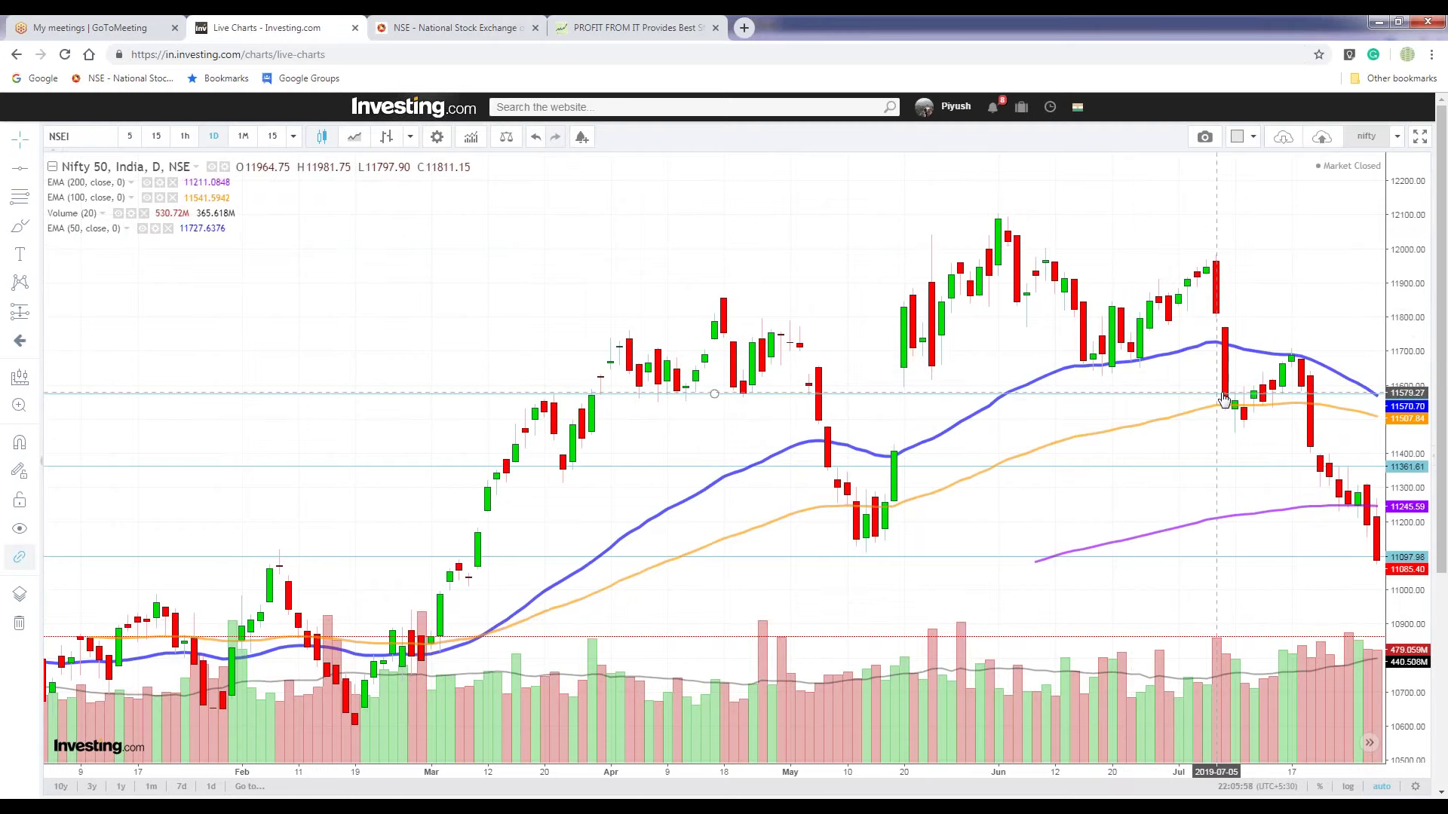
key(ctrl+z)
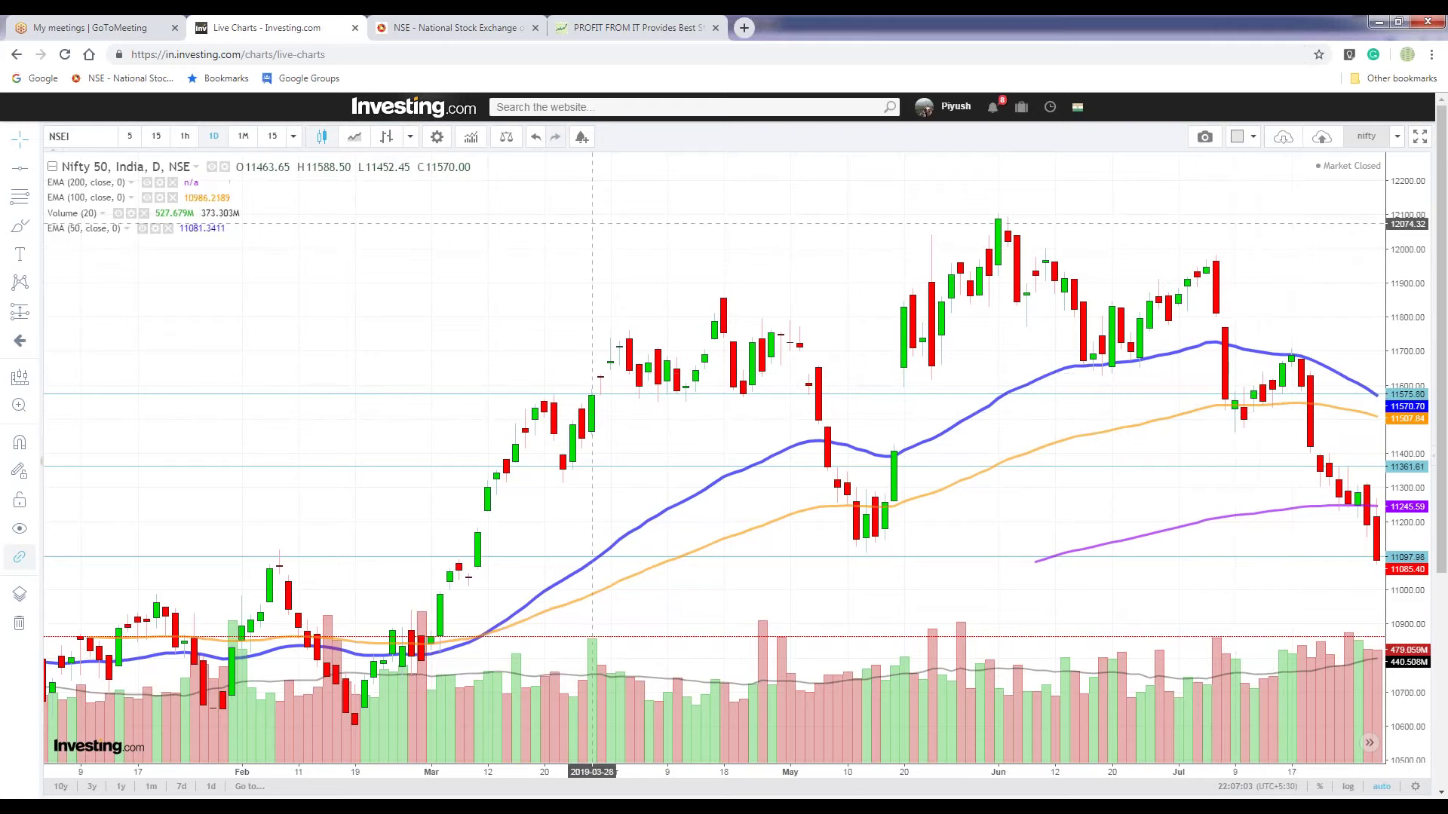
Step: Highlight the article's sentence on Nifty's downward correction since the last 18 months
click(633, 27)
drag(538, 466, 885, 466)
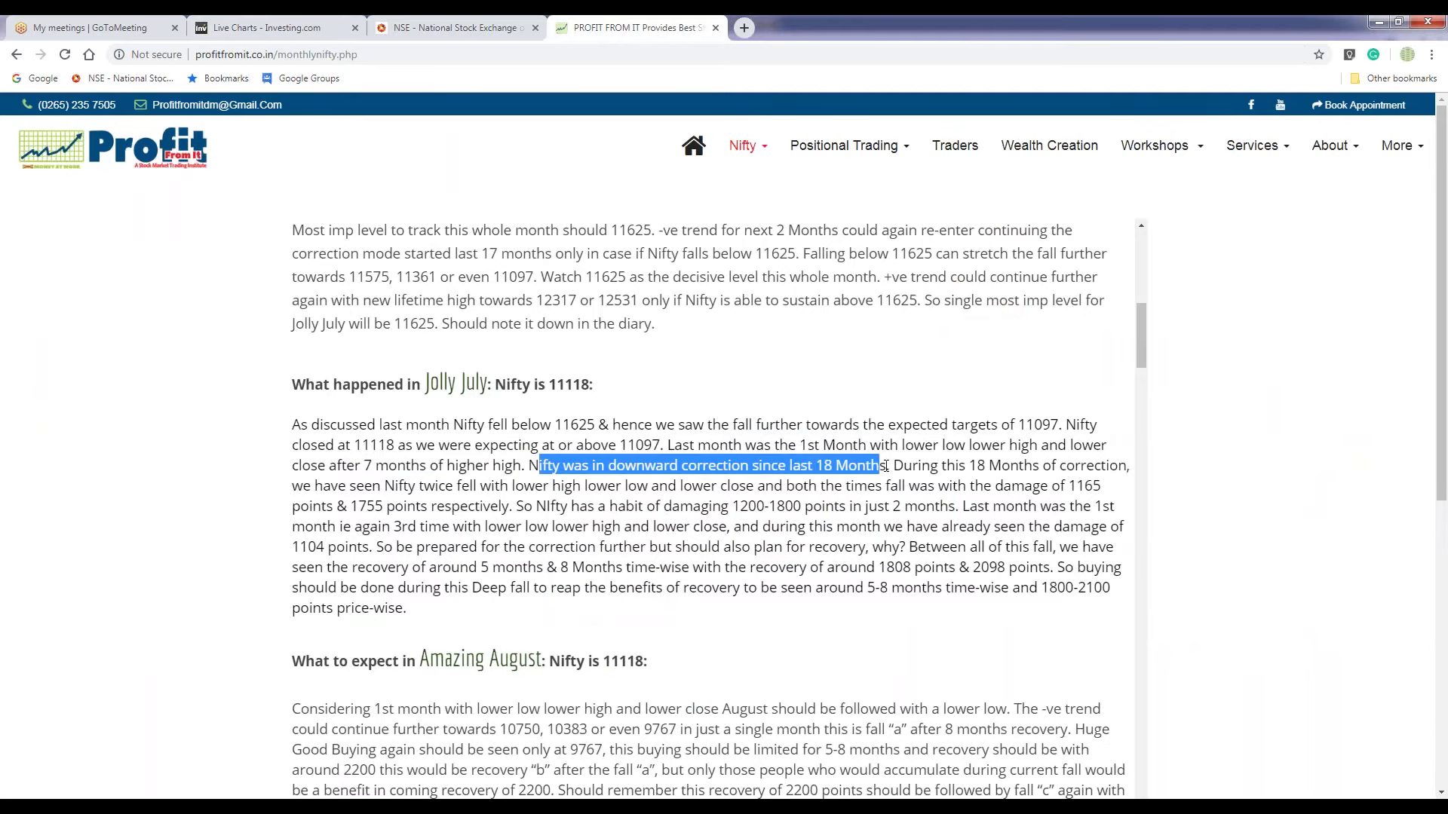
Step: Switch the Nifty 50 chart to the monthly interval to view the correction since early 2018
click(229, 29)
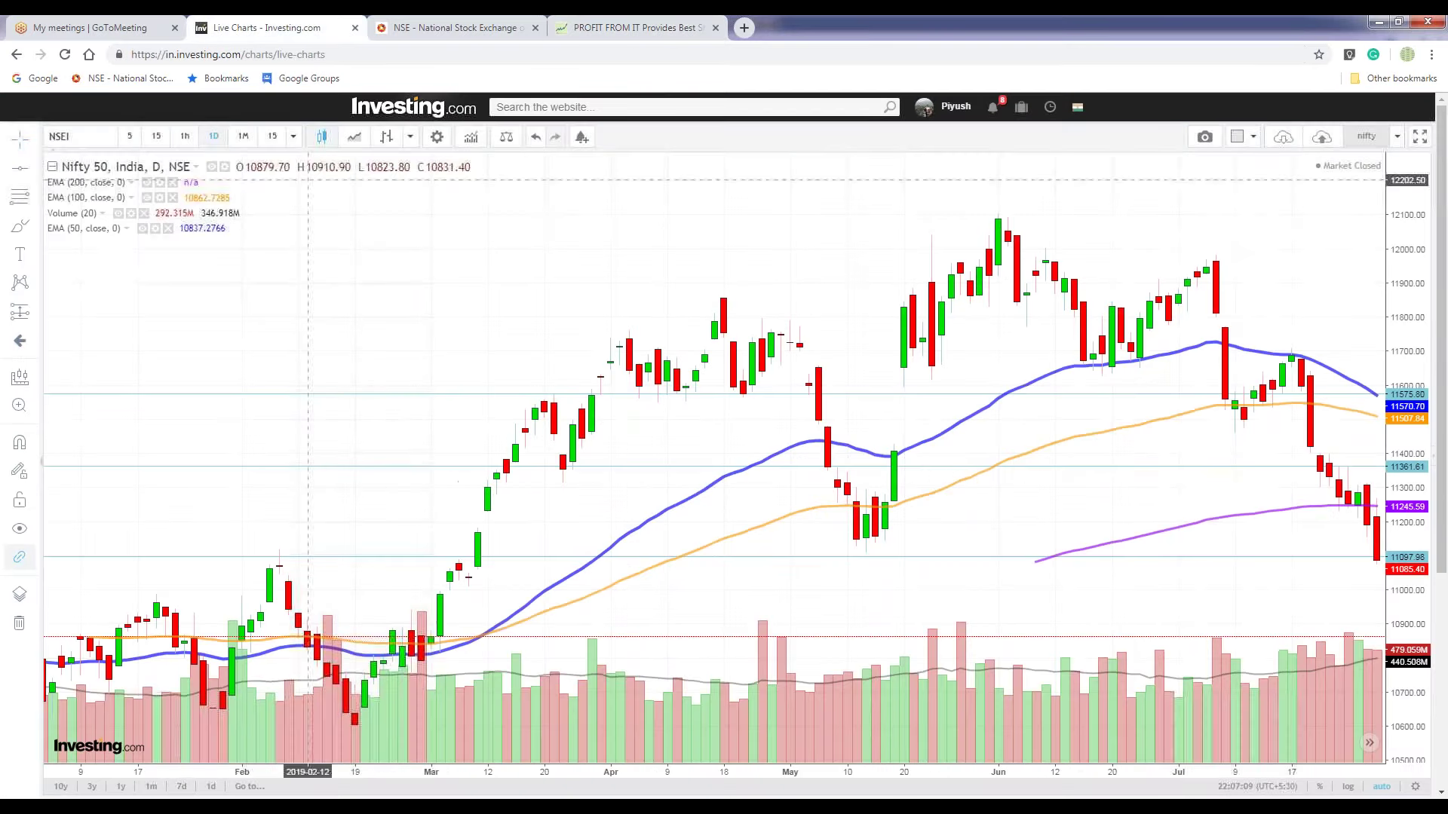
click(243, 136)
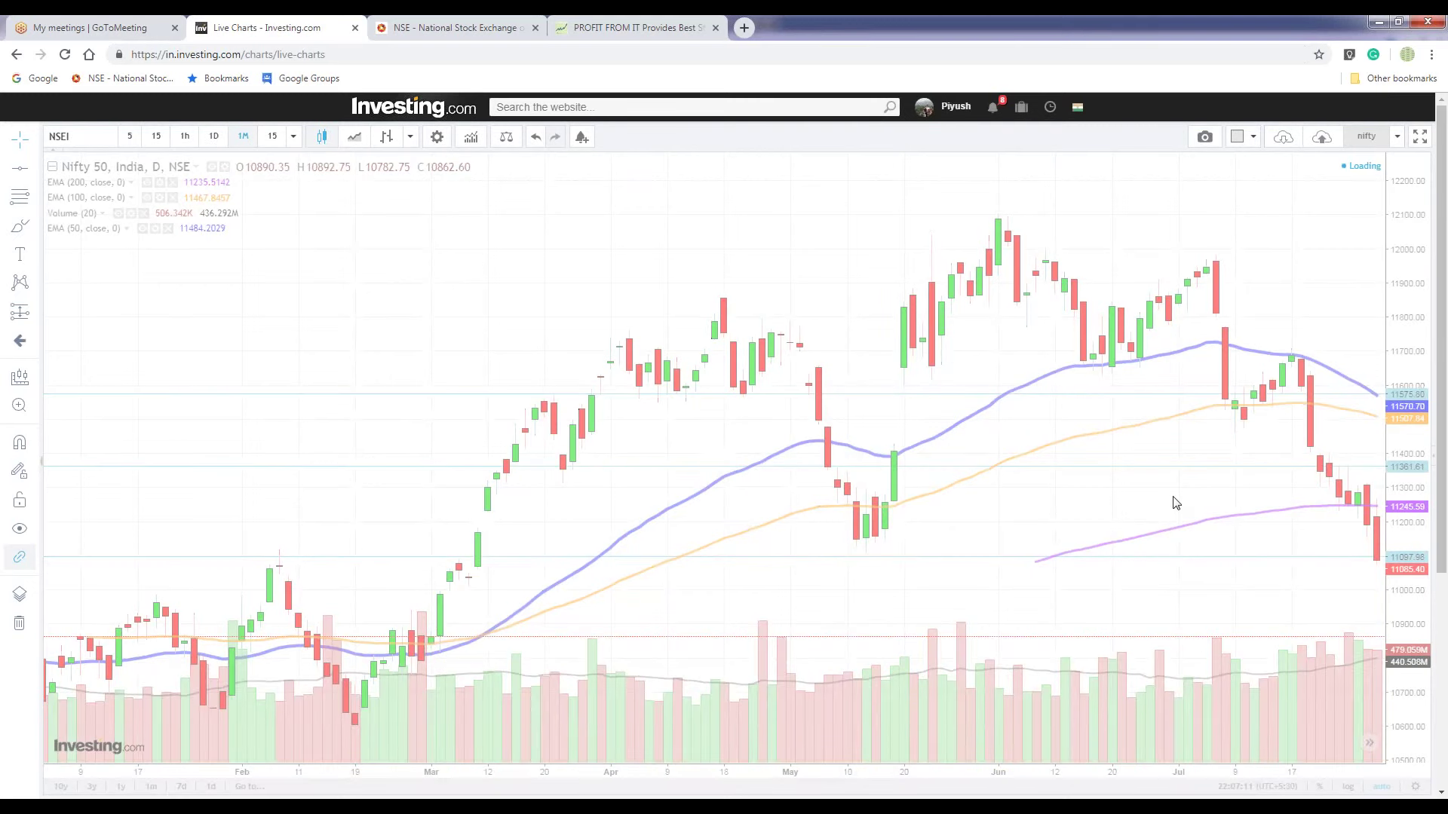
drag(1263, 485, 1235, 509)
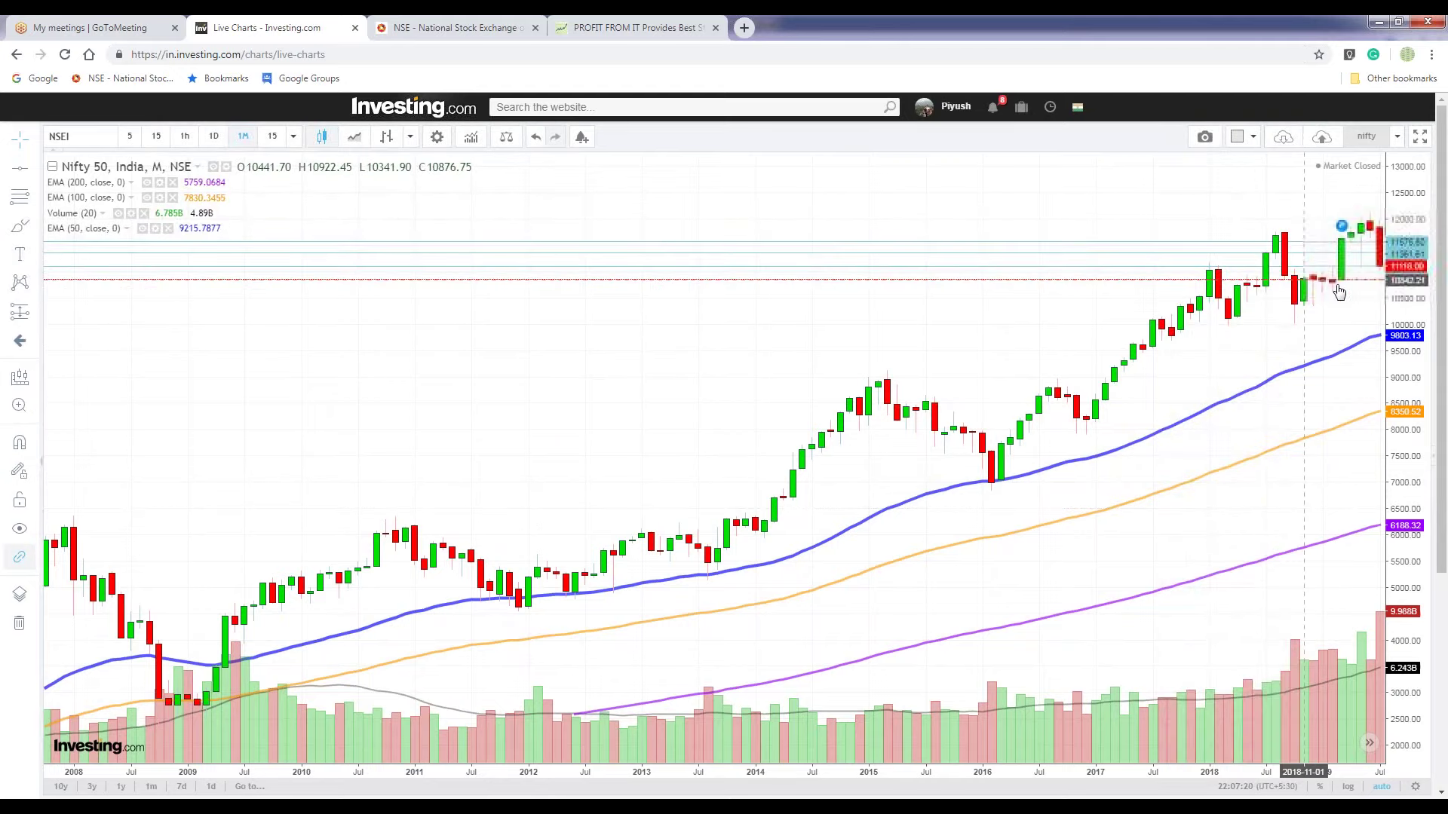
Step: Compare the article's statement on the 18-month downward correction with the monthly Nifty candles since February 2018
click(673, 22)
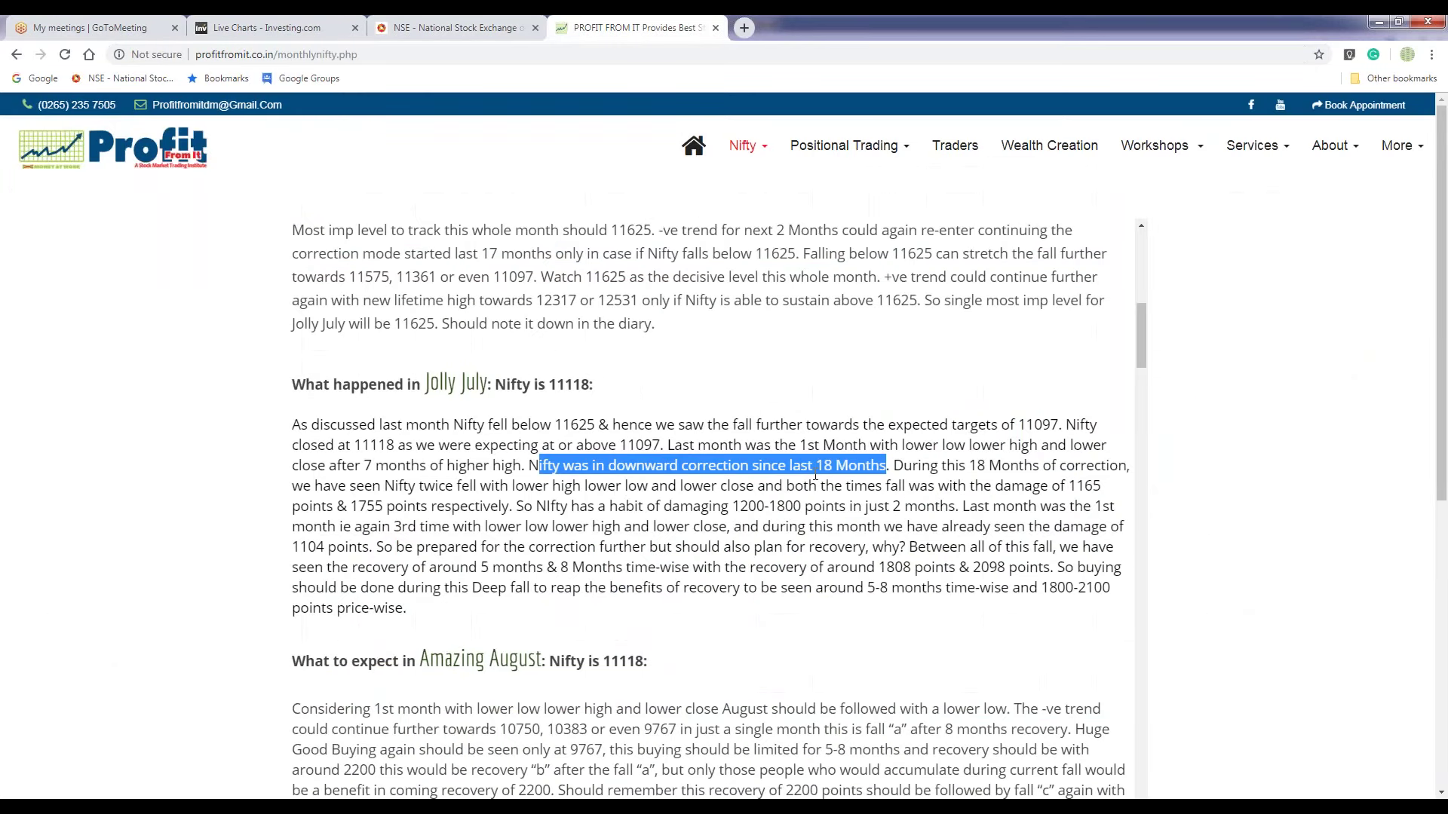
click(889, 467)
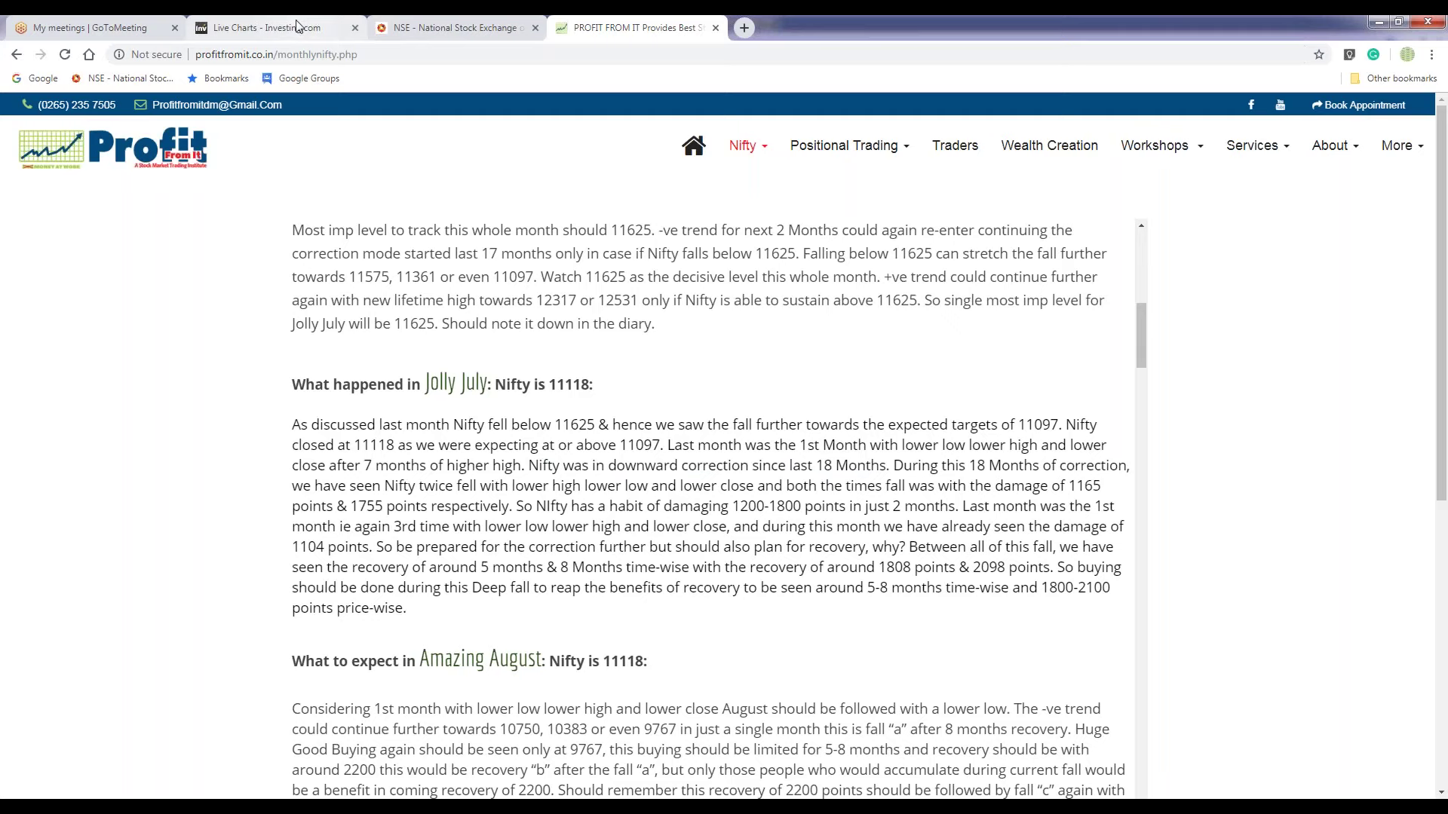
click(296, 27)
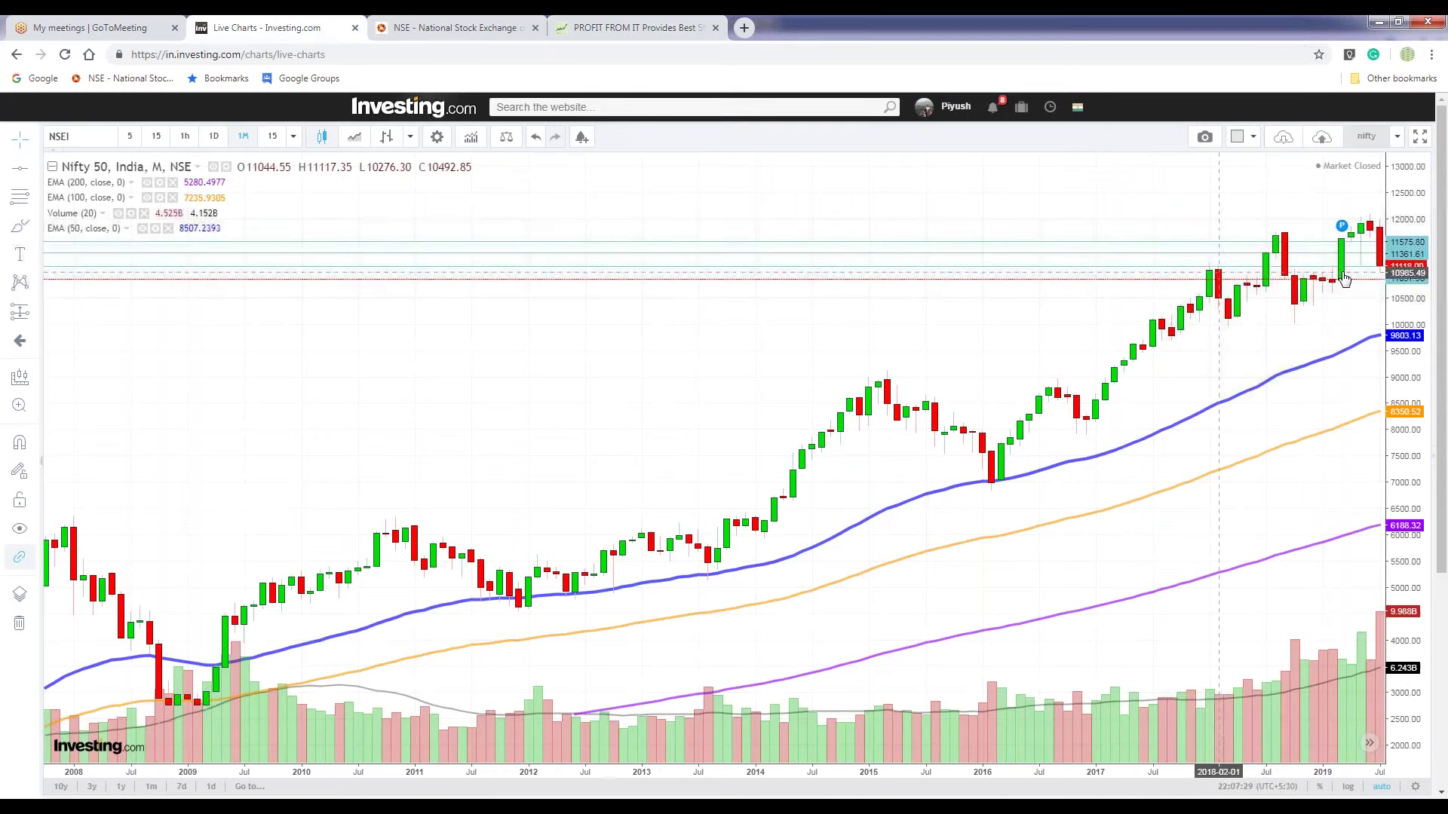
click(646, 27)
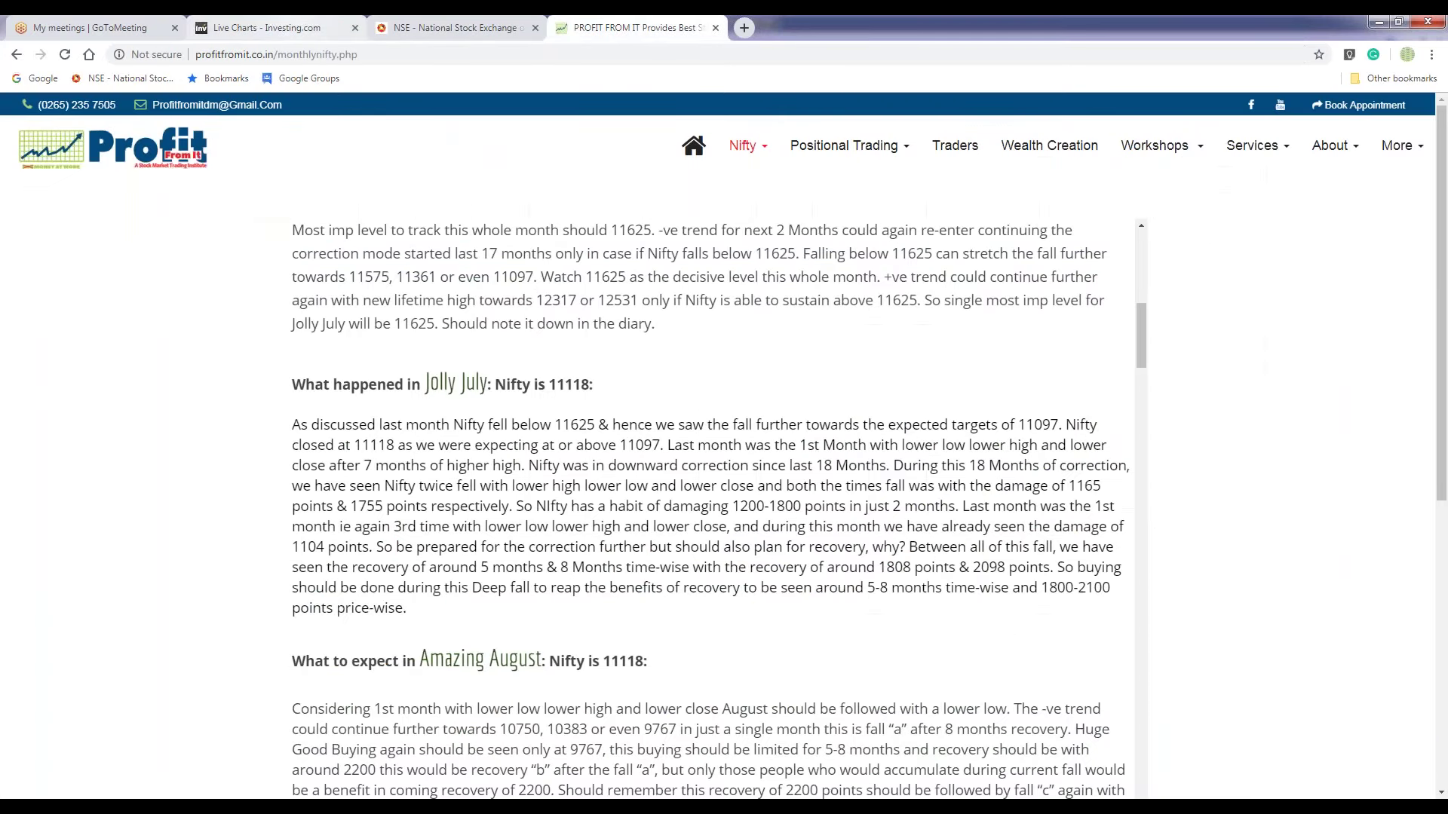
click(297, 25)
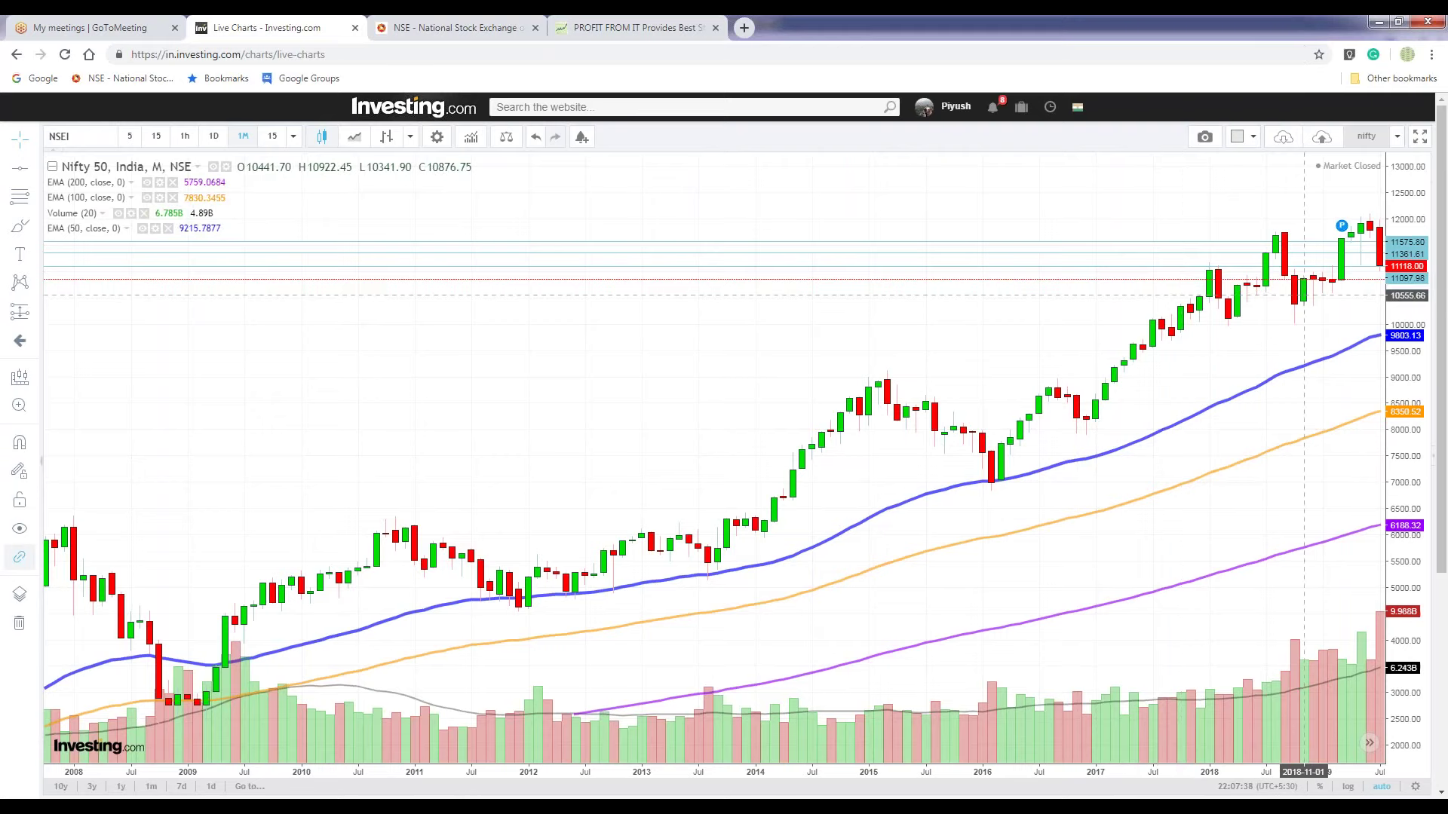
click(633, 27)
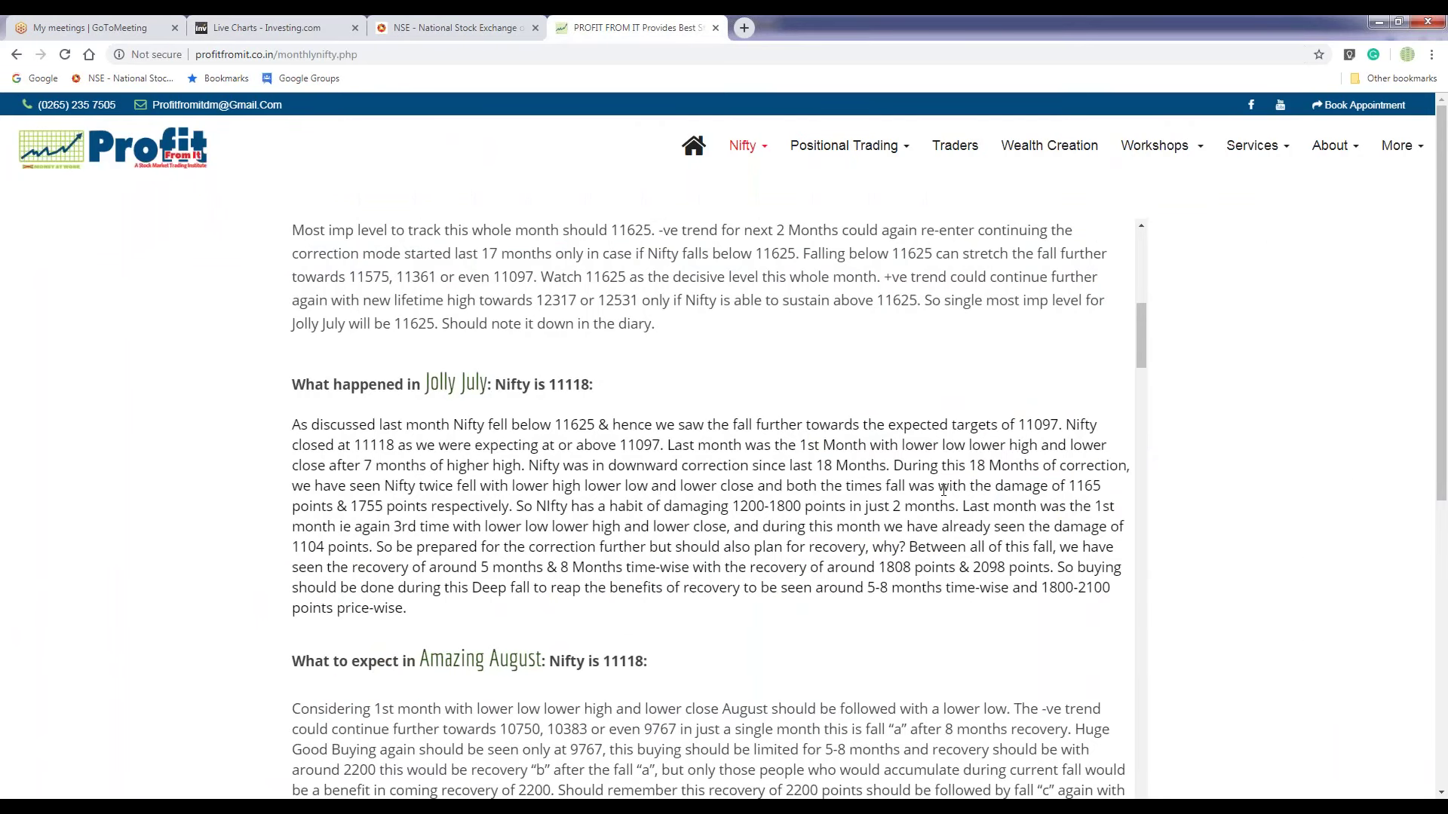
Step: Highlight the passage on Nifty falling twice with lower high, lower low and lower close, and locate those falls on the monthly chart
drag(901, 466, 1119, 469)
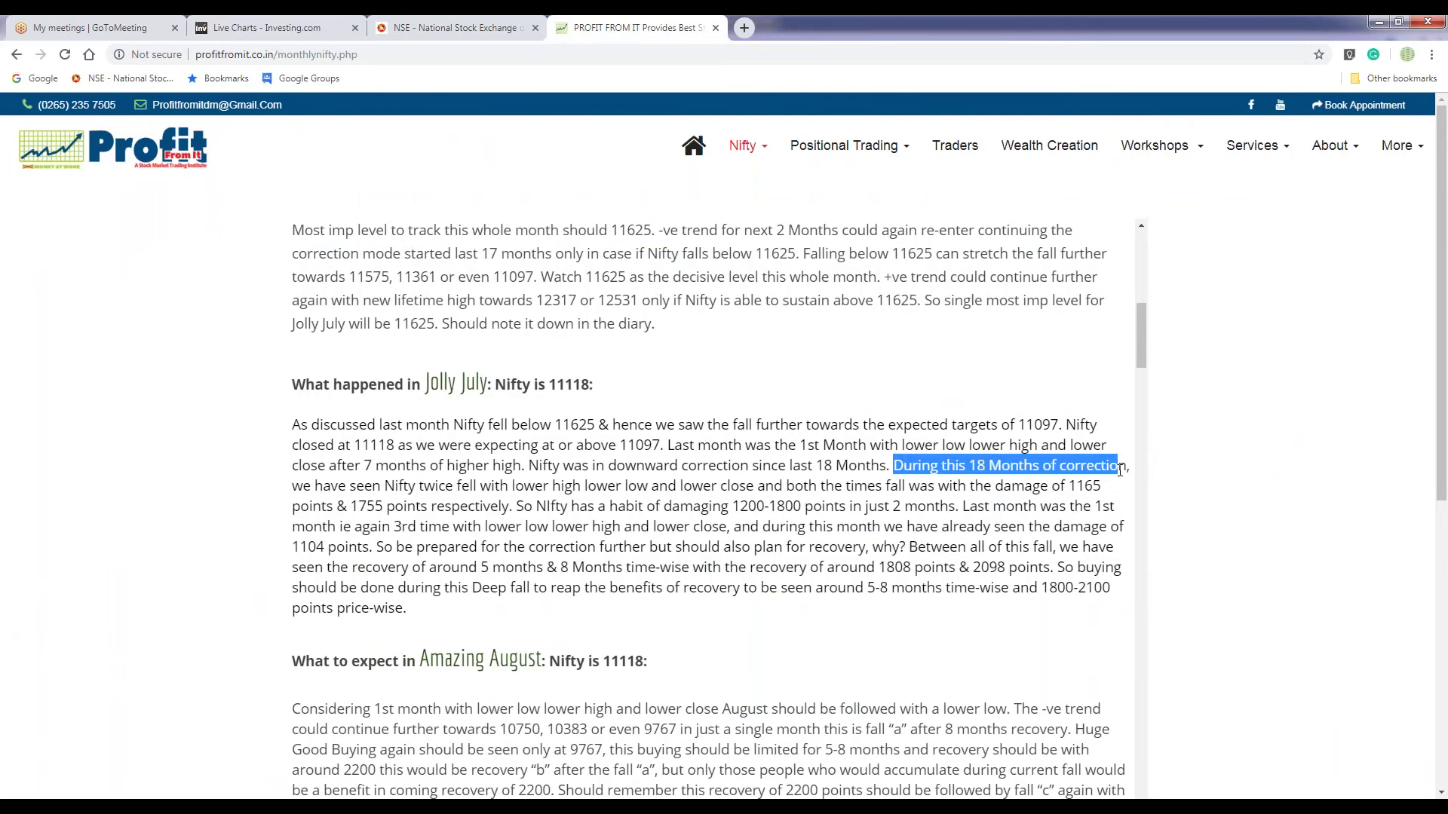
drag(294, 487, 754, 490)
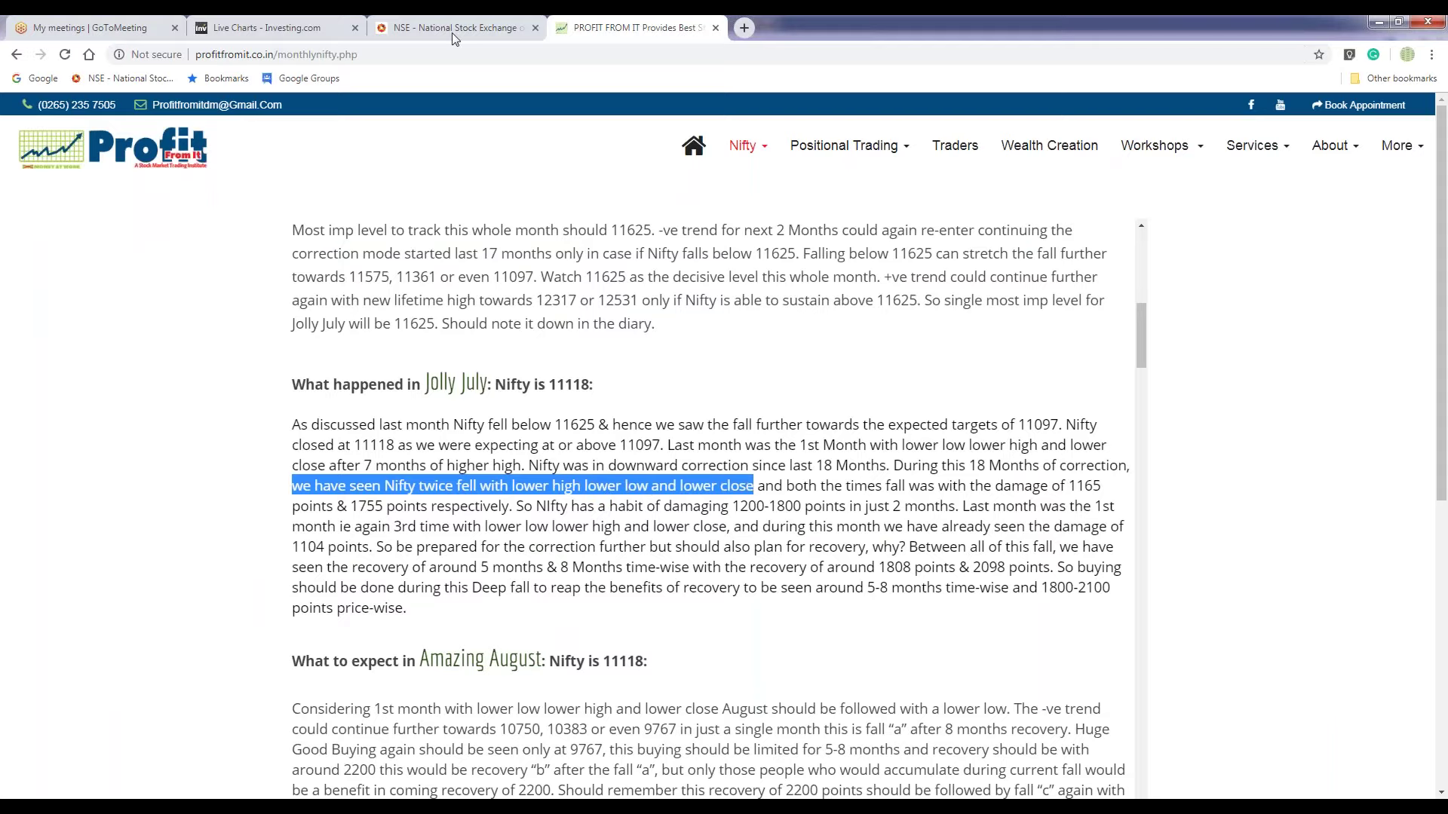
click(266, 21)
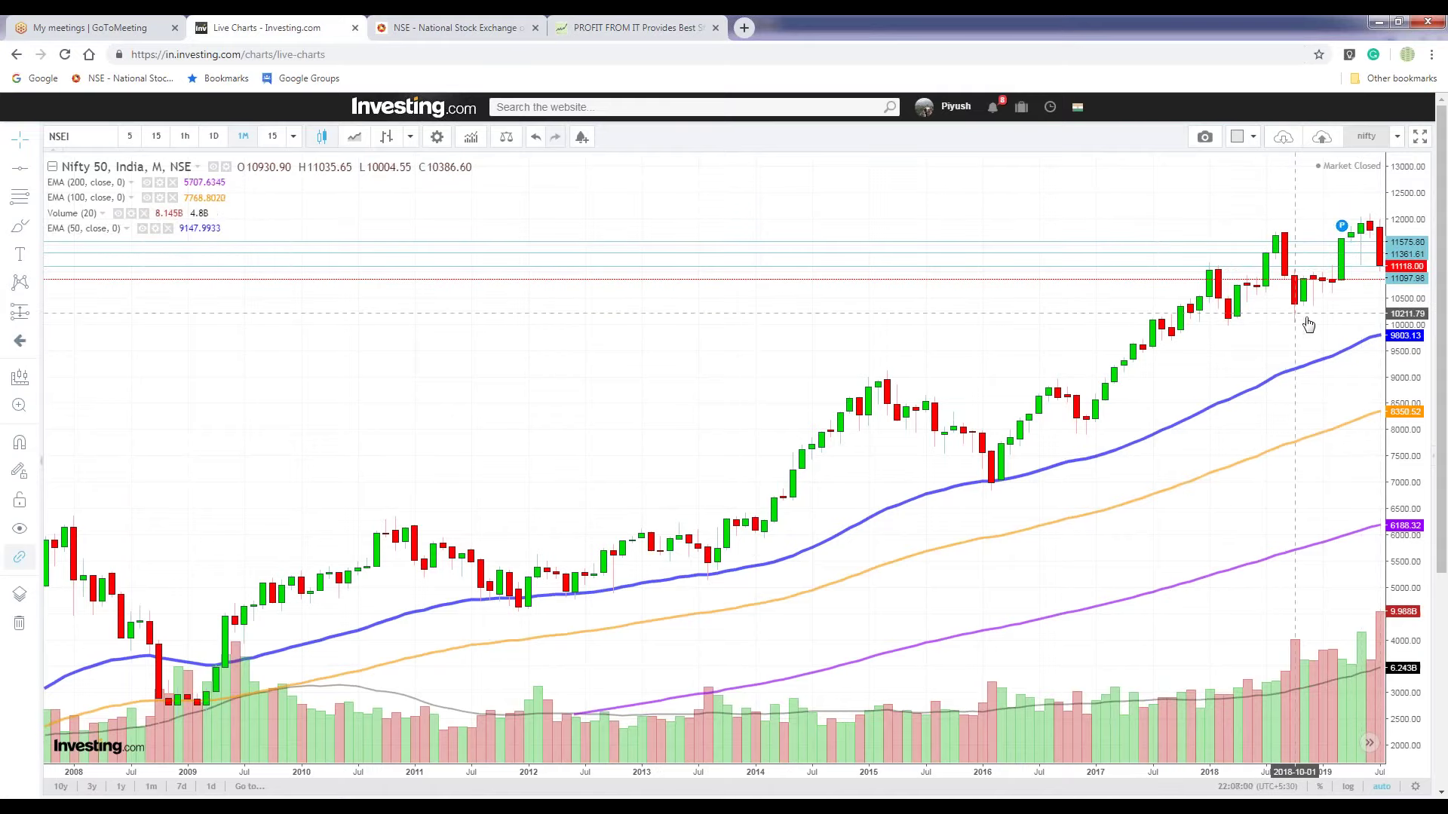
key(ctrl+Tab)
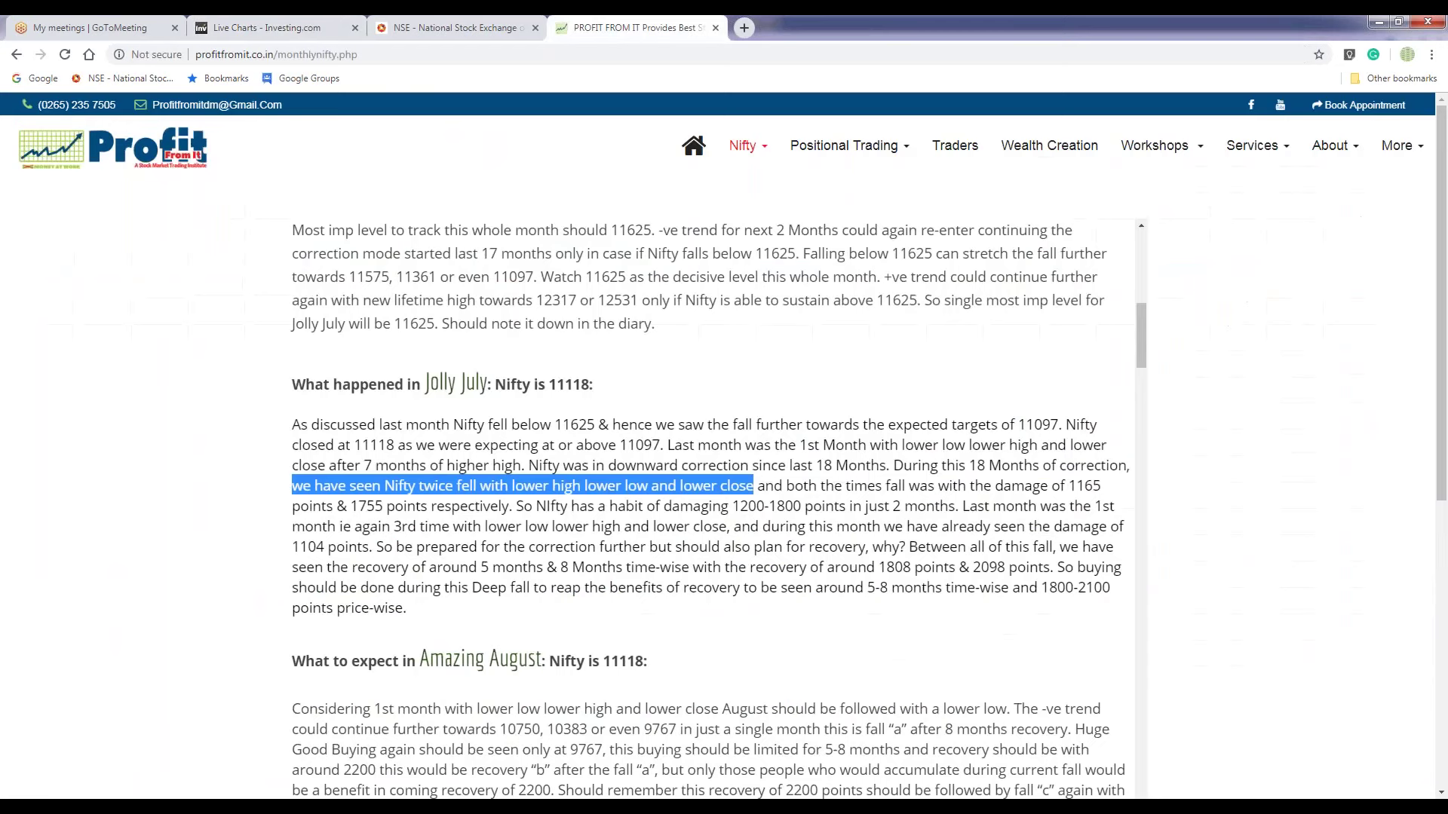
Step: Highlight the 1165 and 1755 point damage figures in the article, and check both falls on the monthly chart
click(802, 484)
drag(766, 486, 1105, 490)
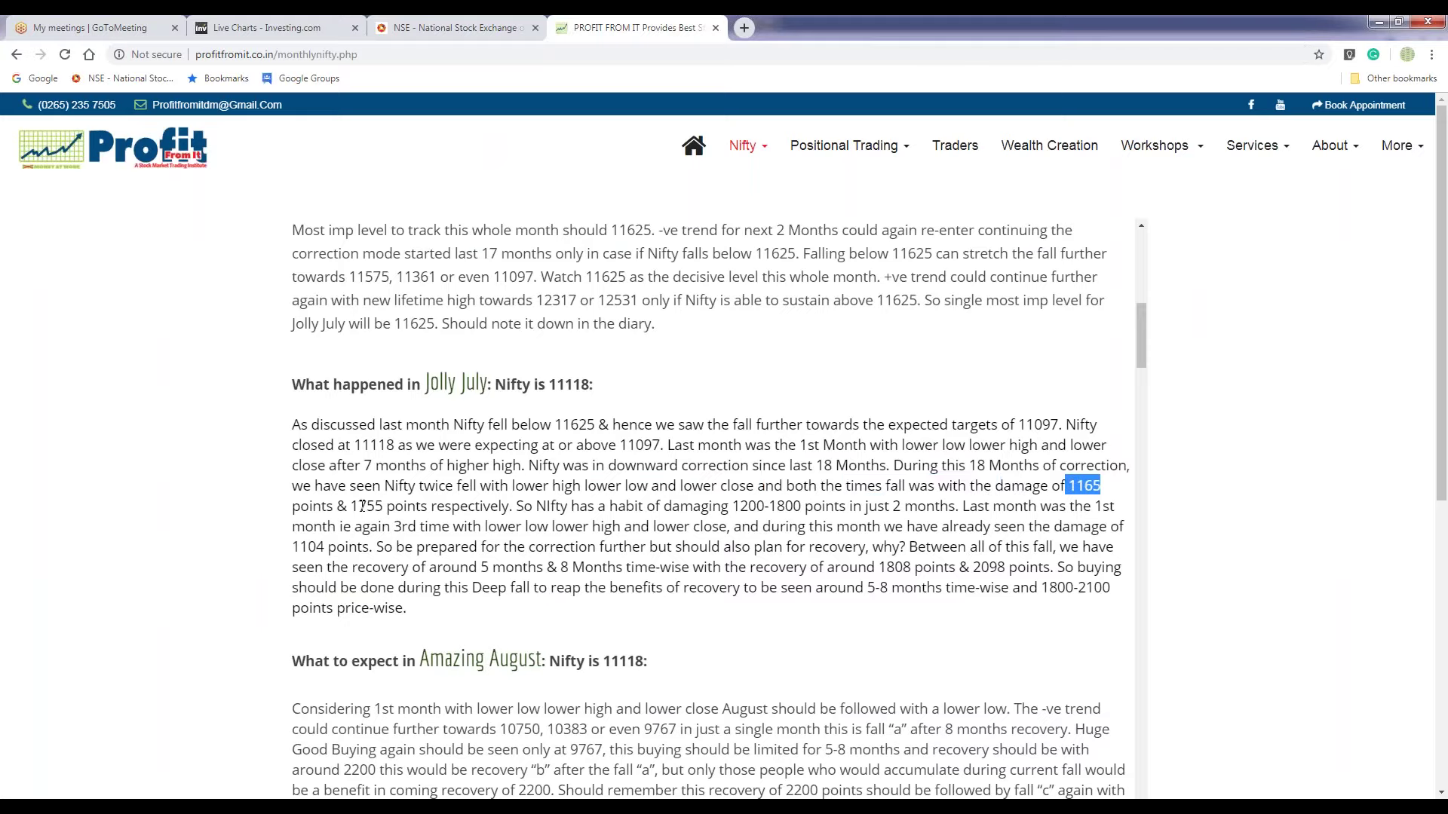
drag(358, 505, 383, 506)
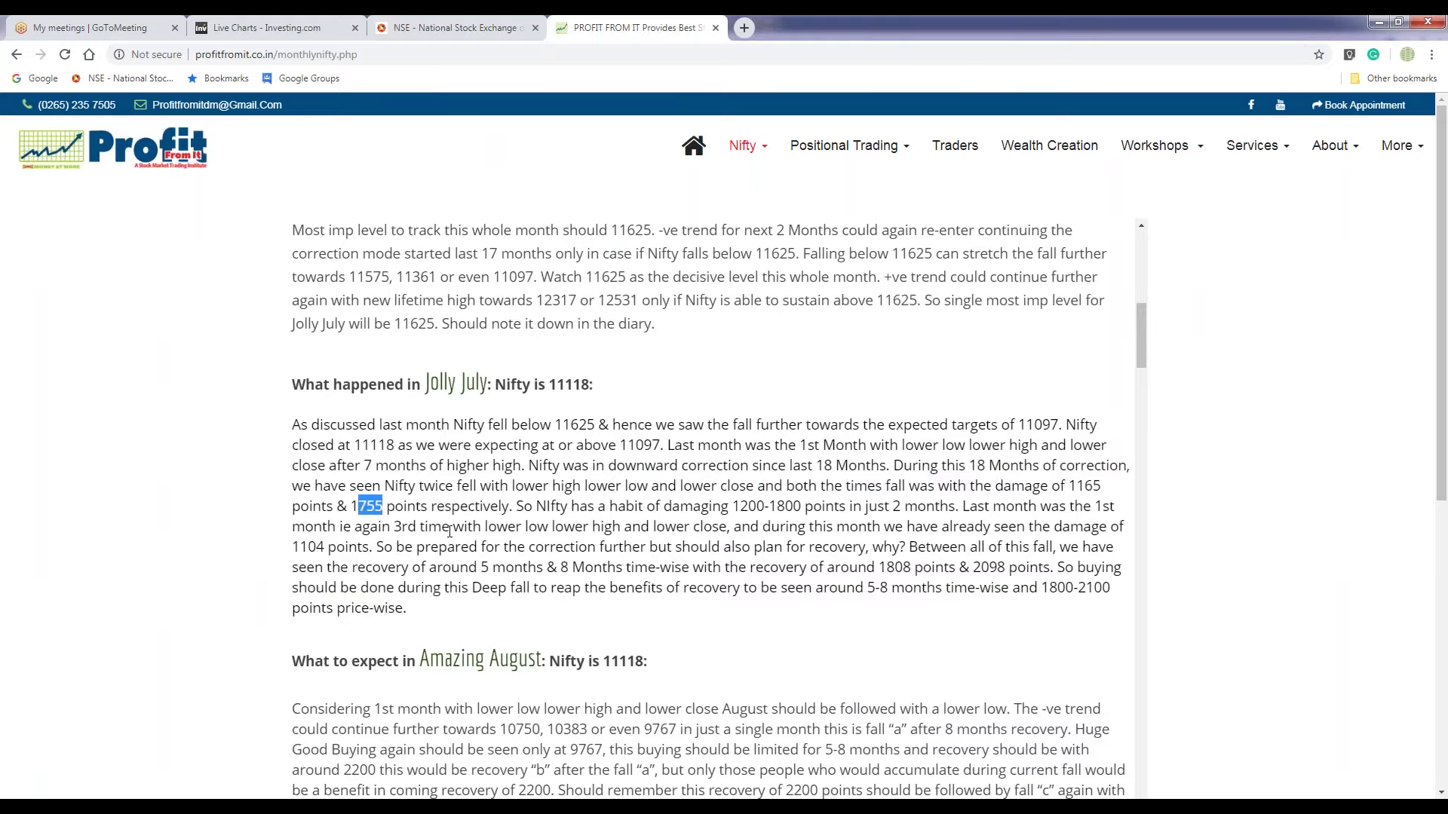
click(264, 27)
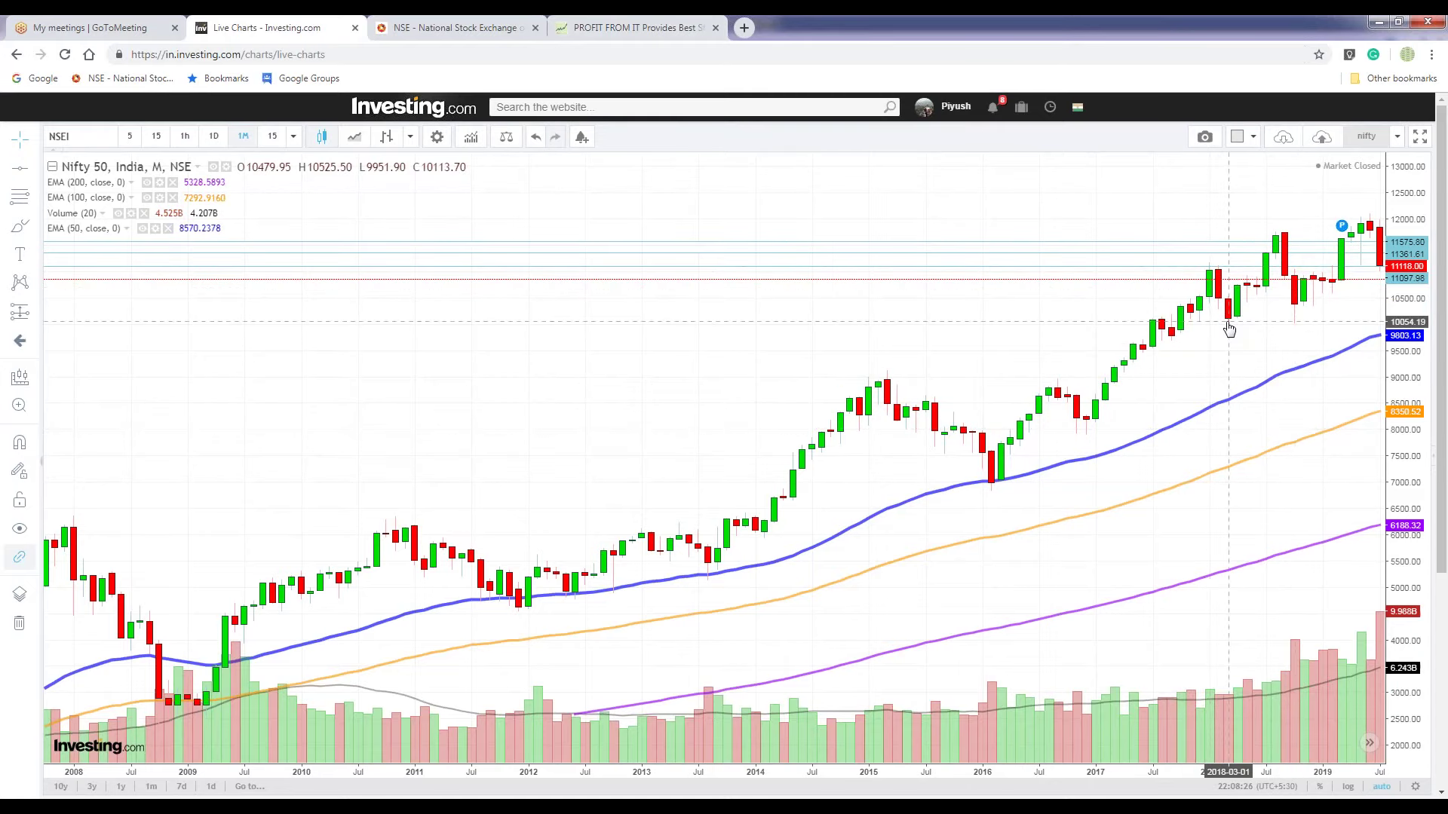
key(ctrl+4)
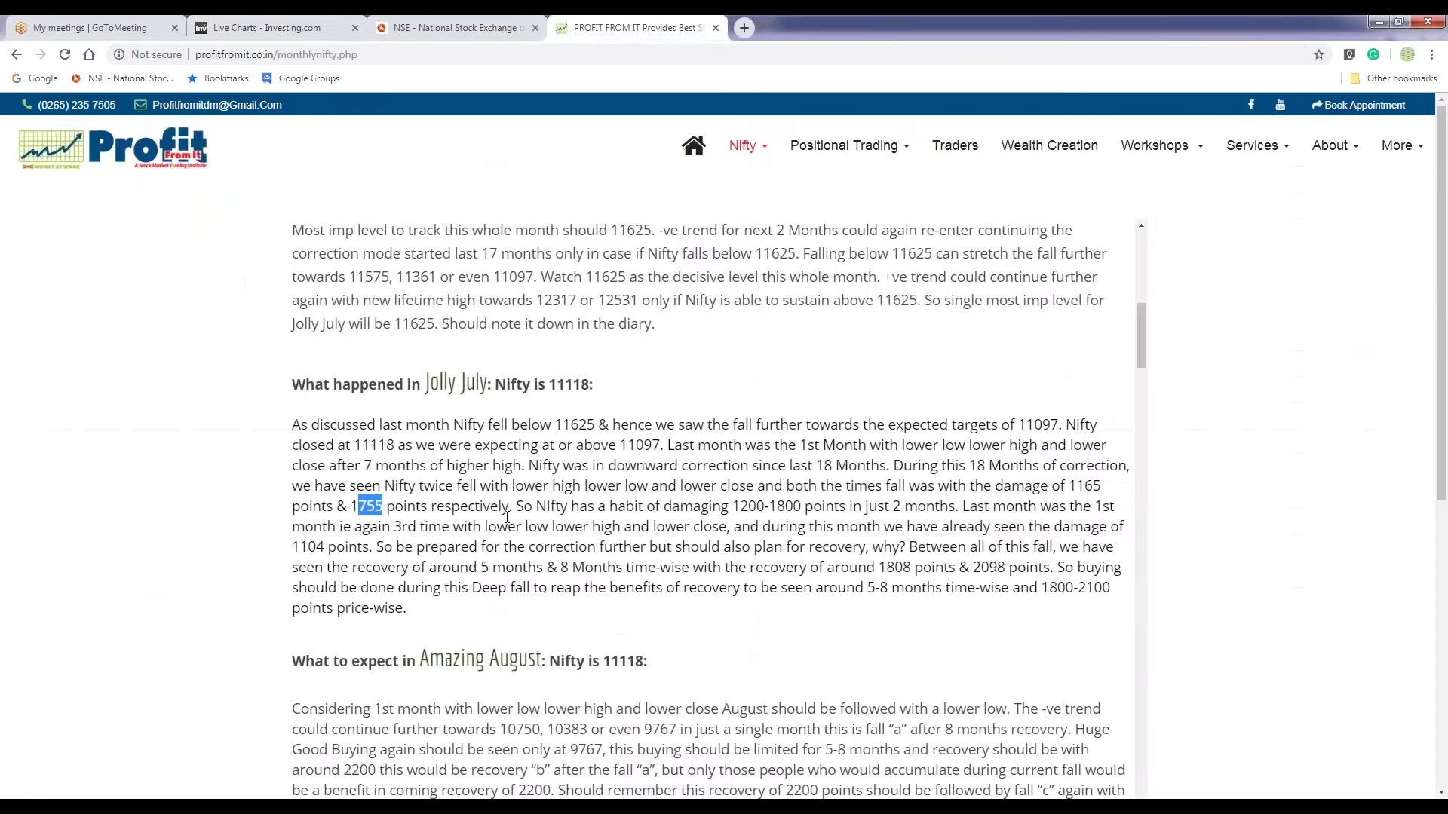
Step: Highlight the 1200-1800 point damage habit and the passage on the 3rd time with lower low, lower high and lower close
drag(732, 507, 801, 507)
drag(712, 567, 706, 567)
drag(516, 507, 732, 537)
click(958, 503)
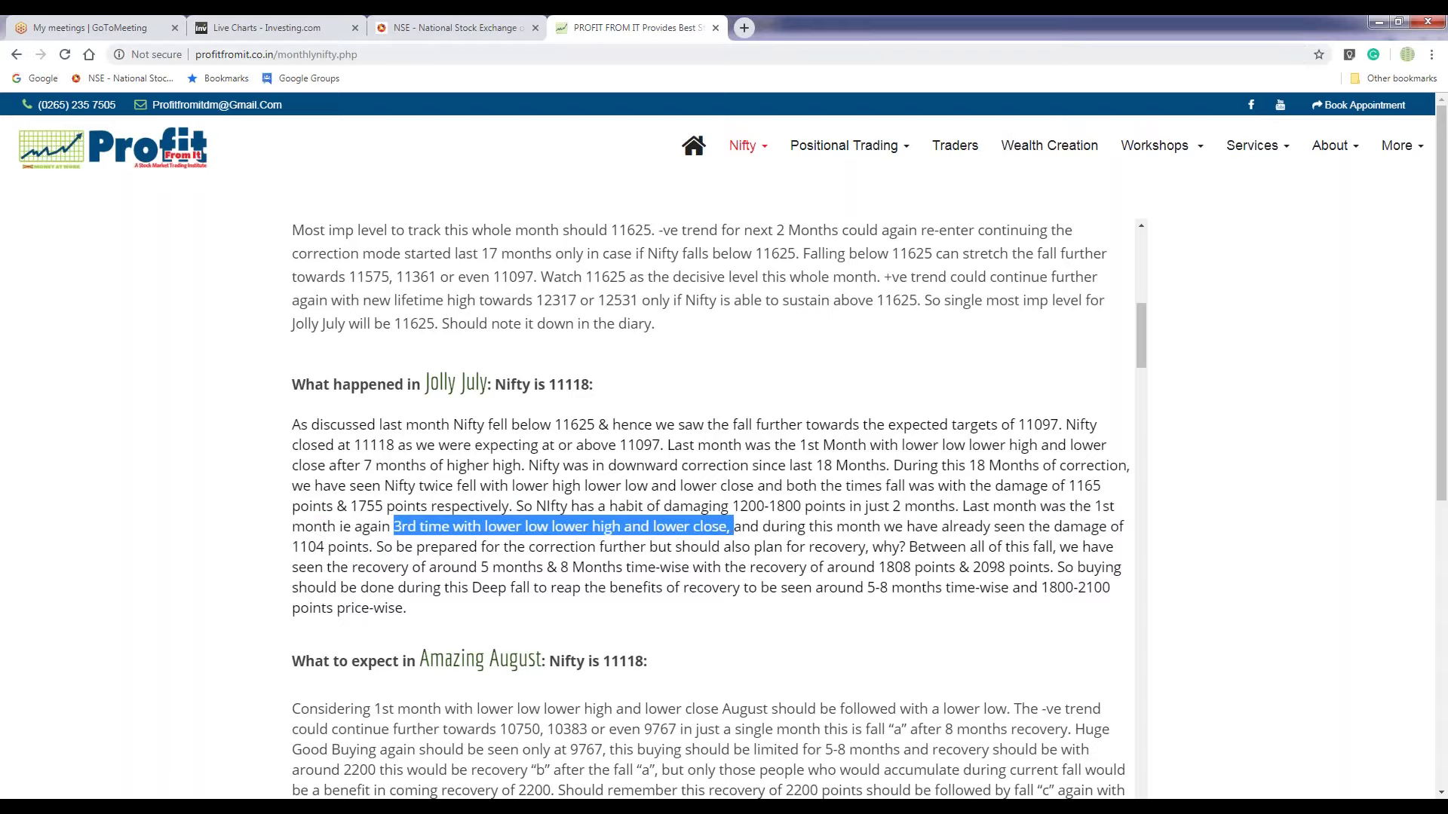
Step: Compare the July 2019 candle with the earlier falls on the monthly chart, and undo the accidental move of a level line
key(ctrl+2)
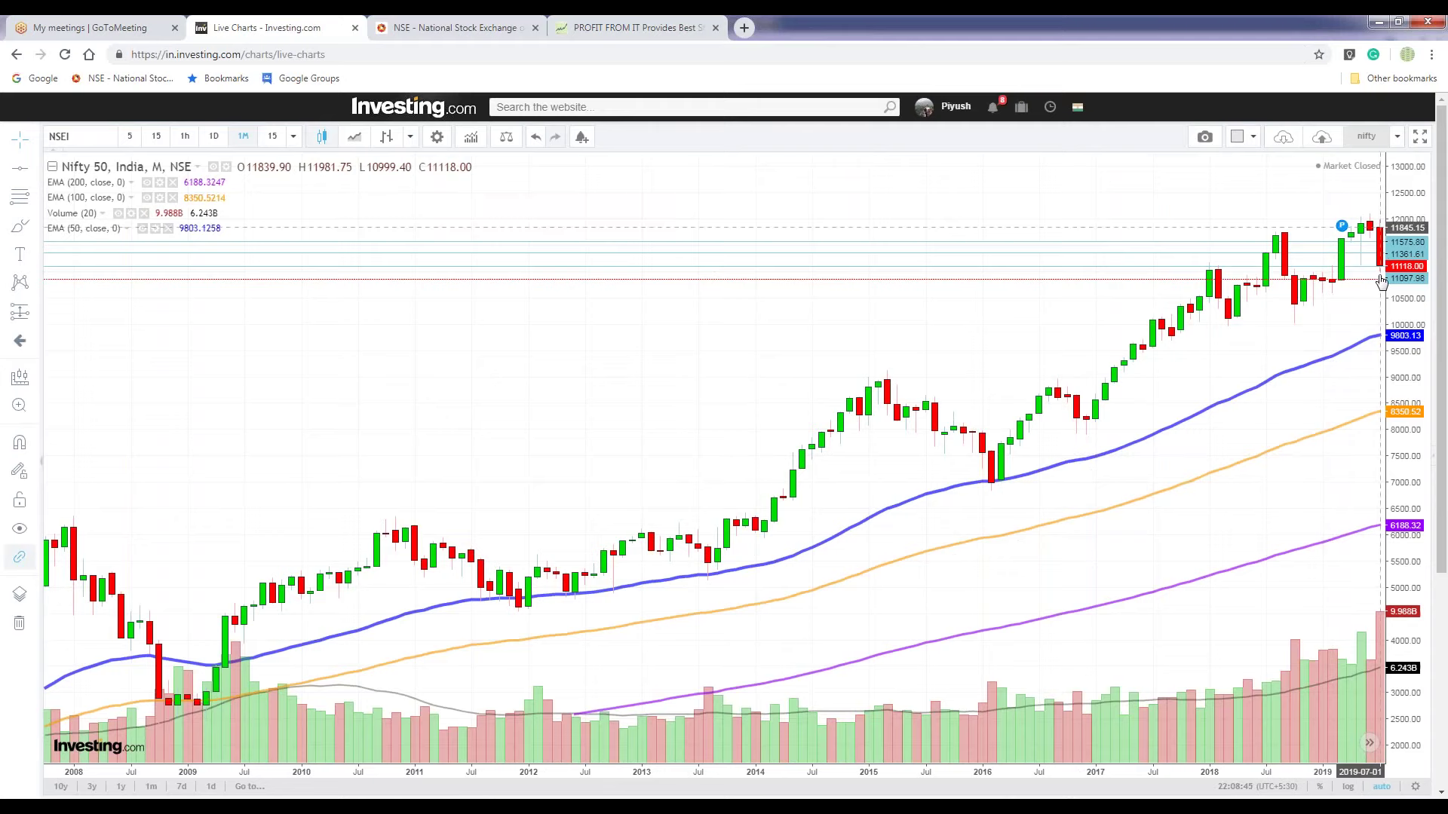
drag(1291, 242, 1288, 258)
key(ctrl+z)
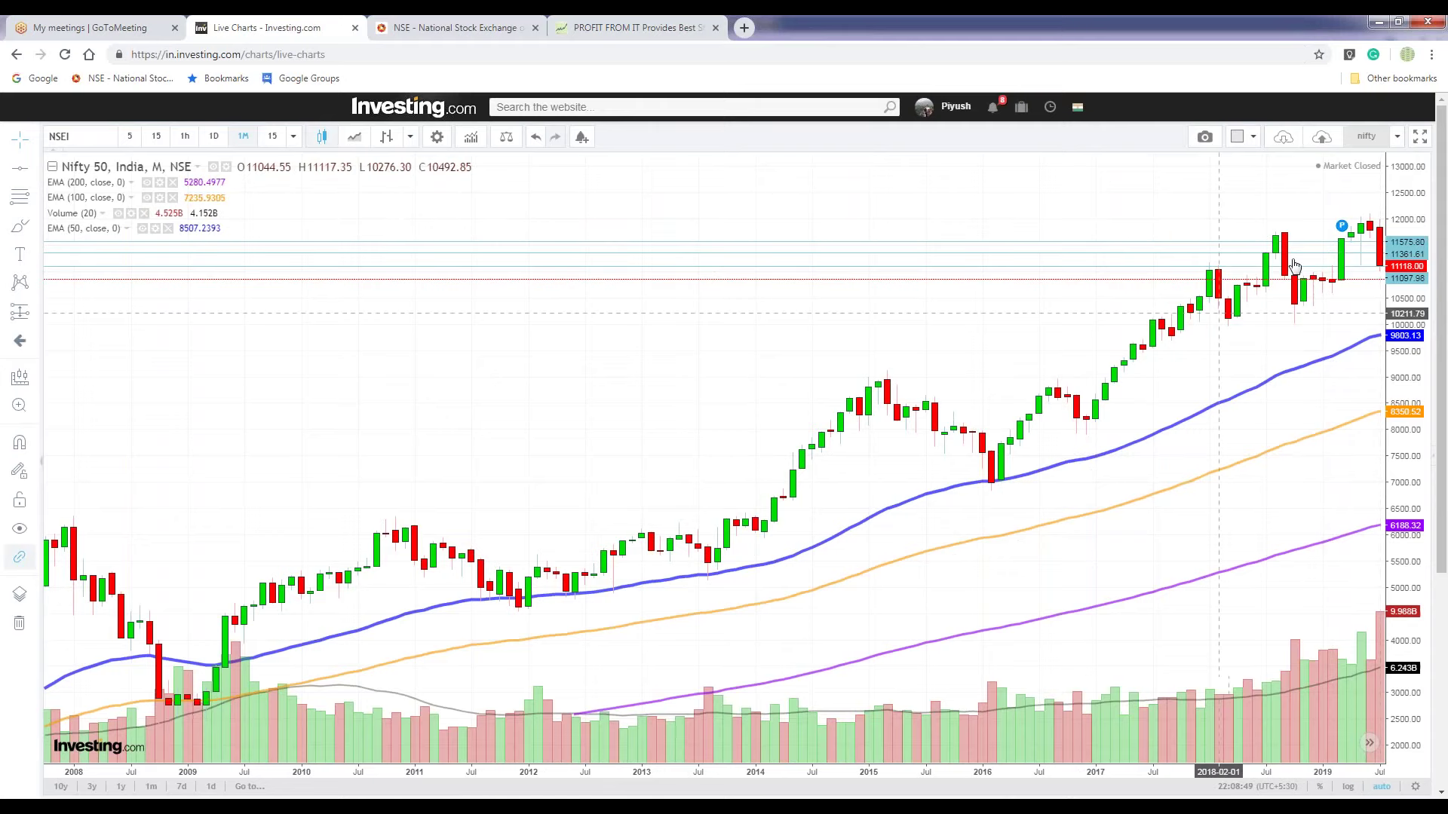
click(636, 27)
click(827, 527)
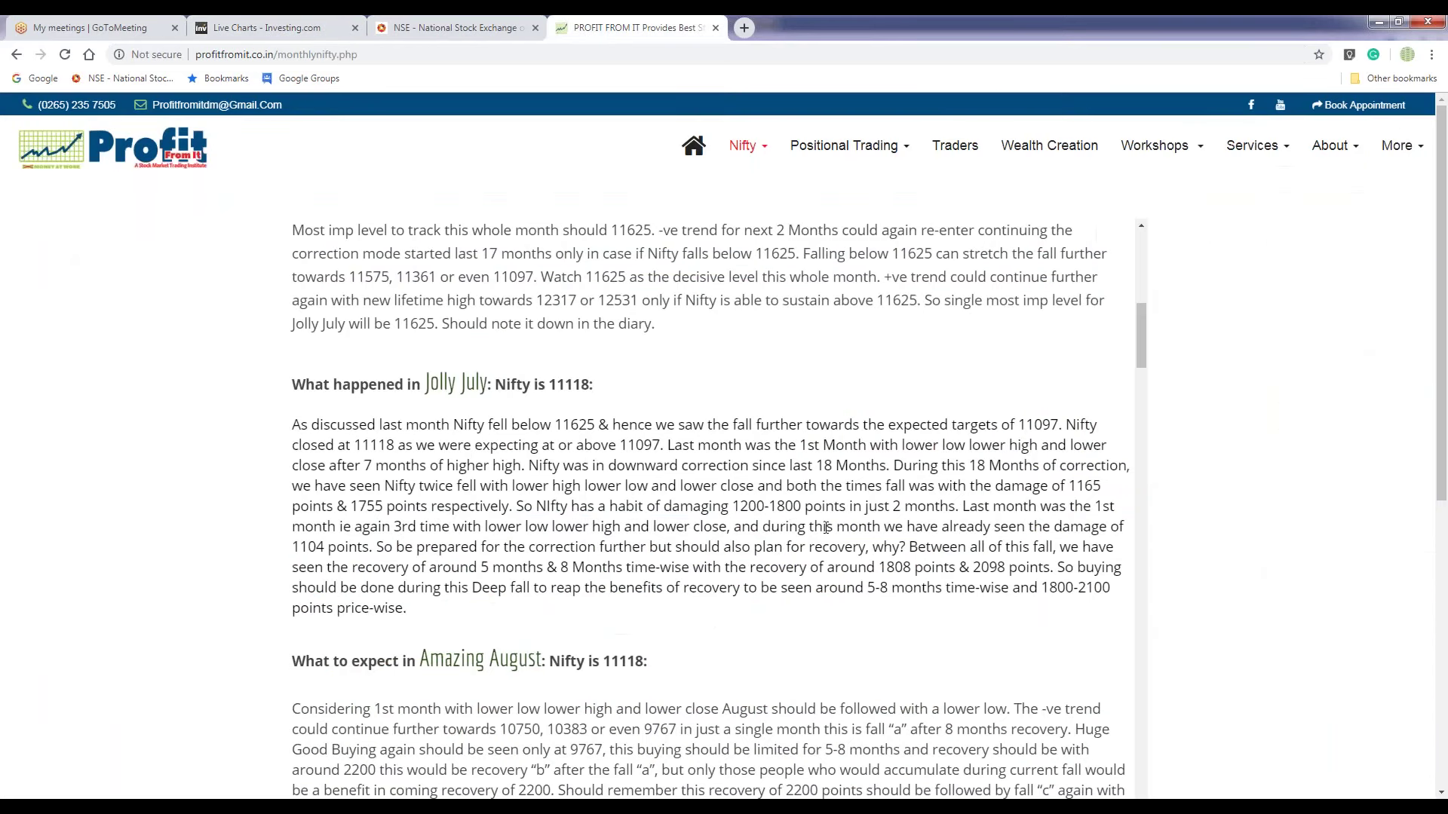
Step: Highlight the sentence on the 1104 points of damage already seen, and check it against the latest monthly candles
drag(741, 528, 1083, 528)
drag(327, 546, 292, 546)
click(241, 25)
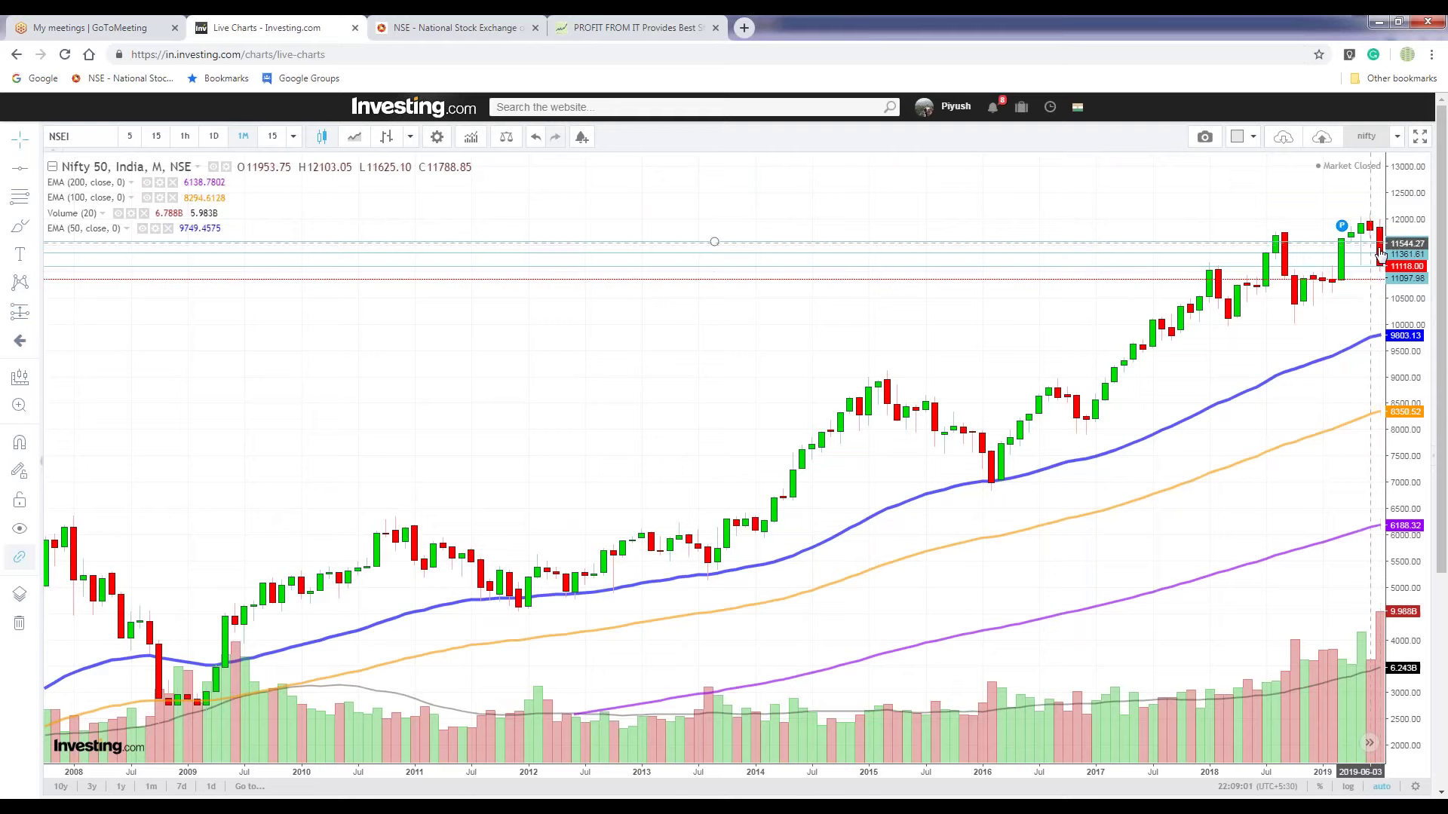
click(633, 27)
Step: Highlight the advice to prepare for further correction but plan for recovery, and examine the past falls and recoveries on the monthly chart
drag(457, 603, 455, 588)
drag(385, 548, 899, 548)
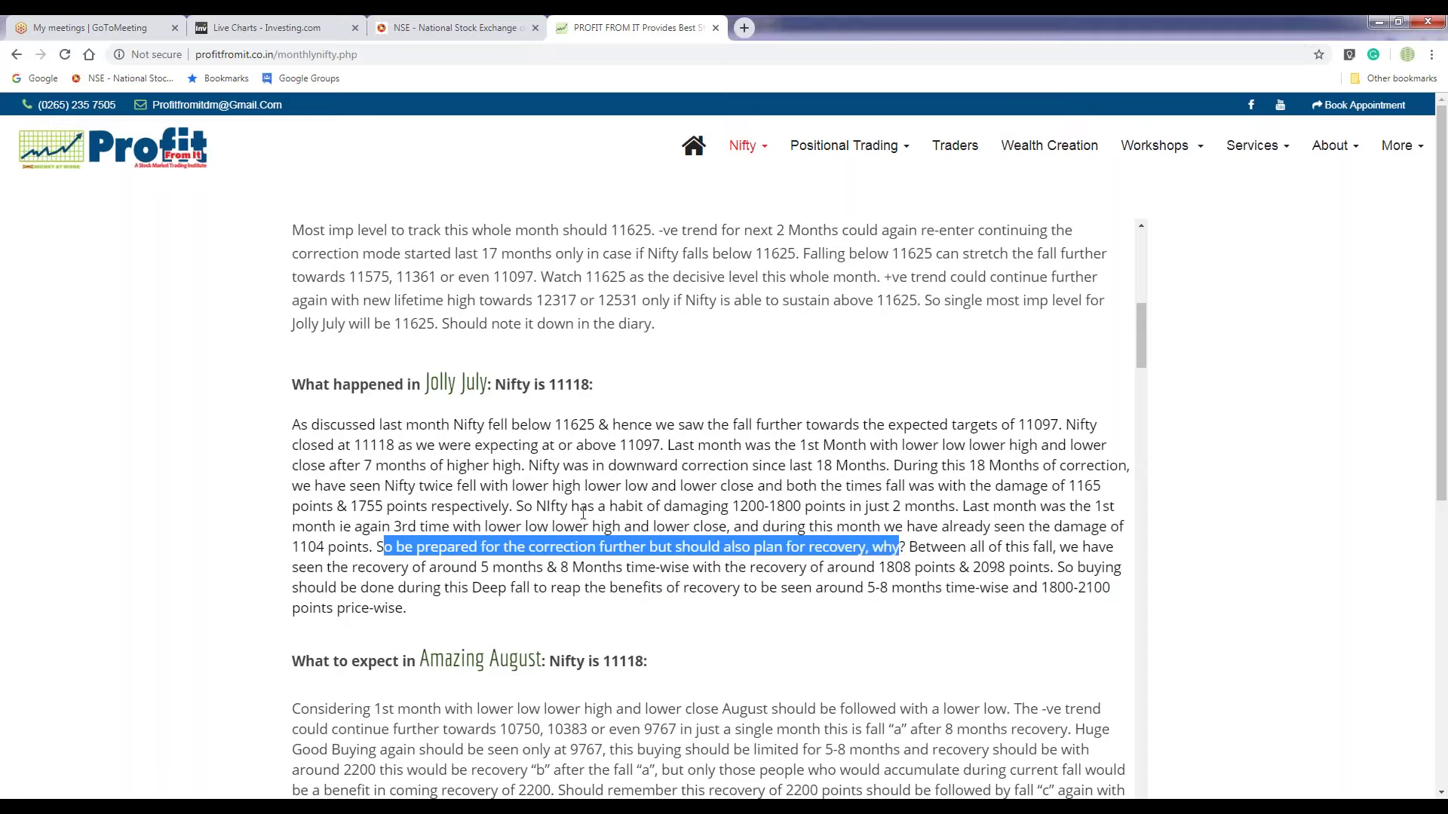
click(269, 33)
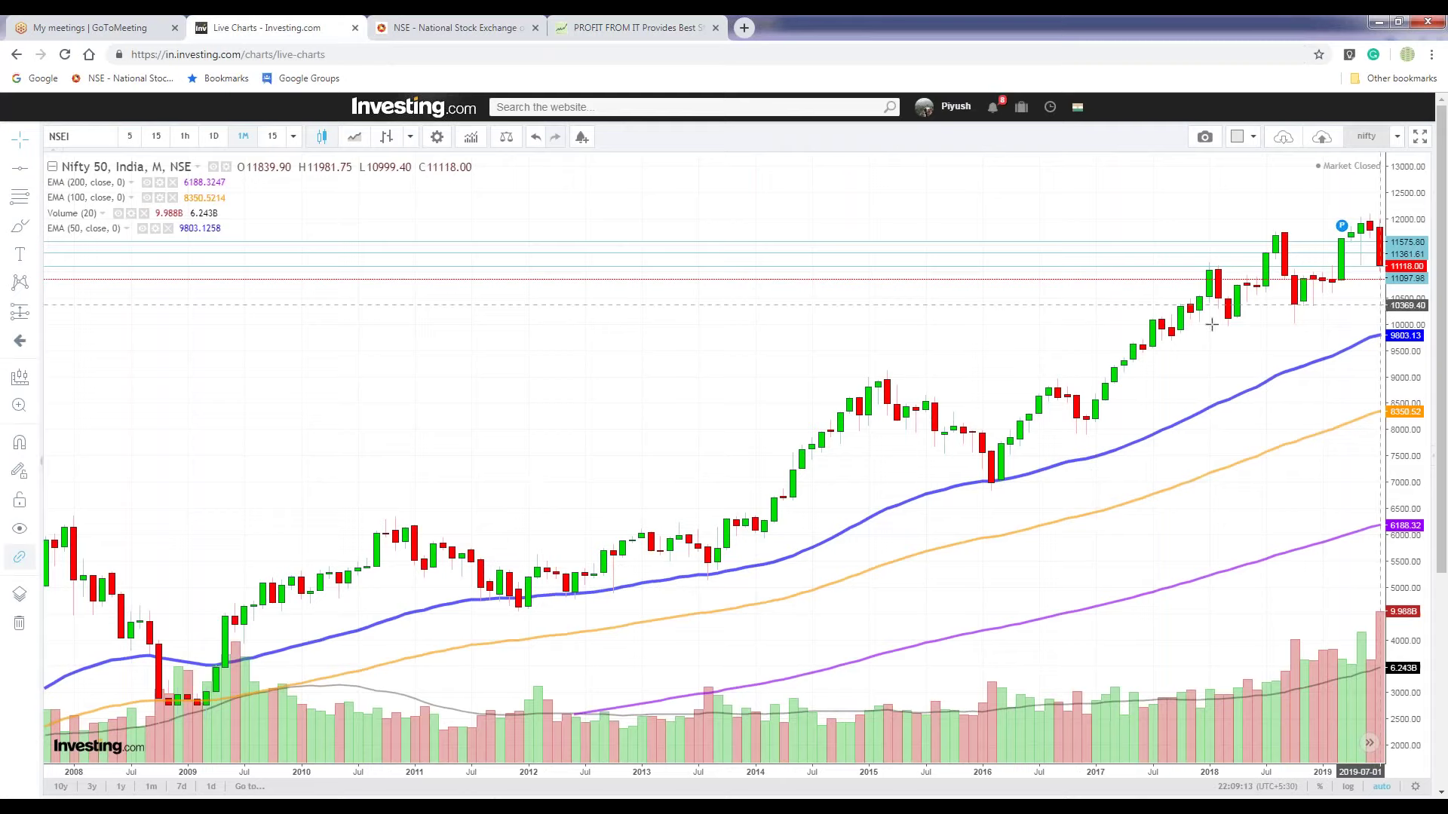
click(1292, 240)
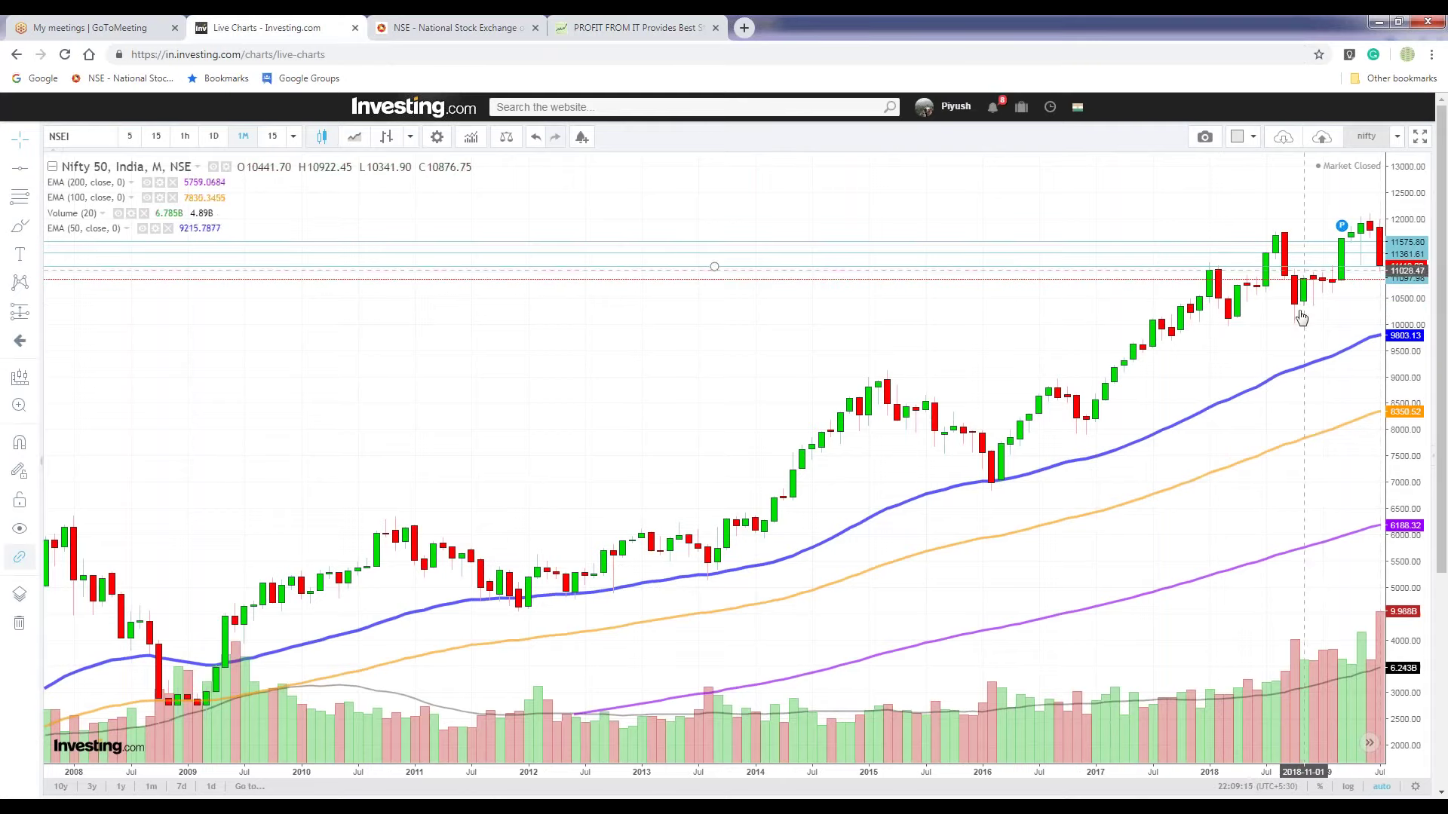
key(ctrl+z)
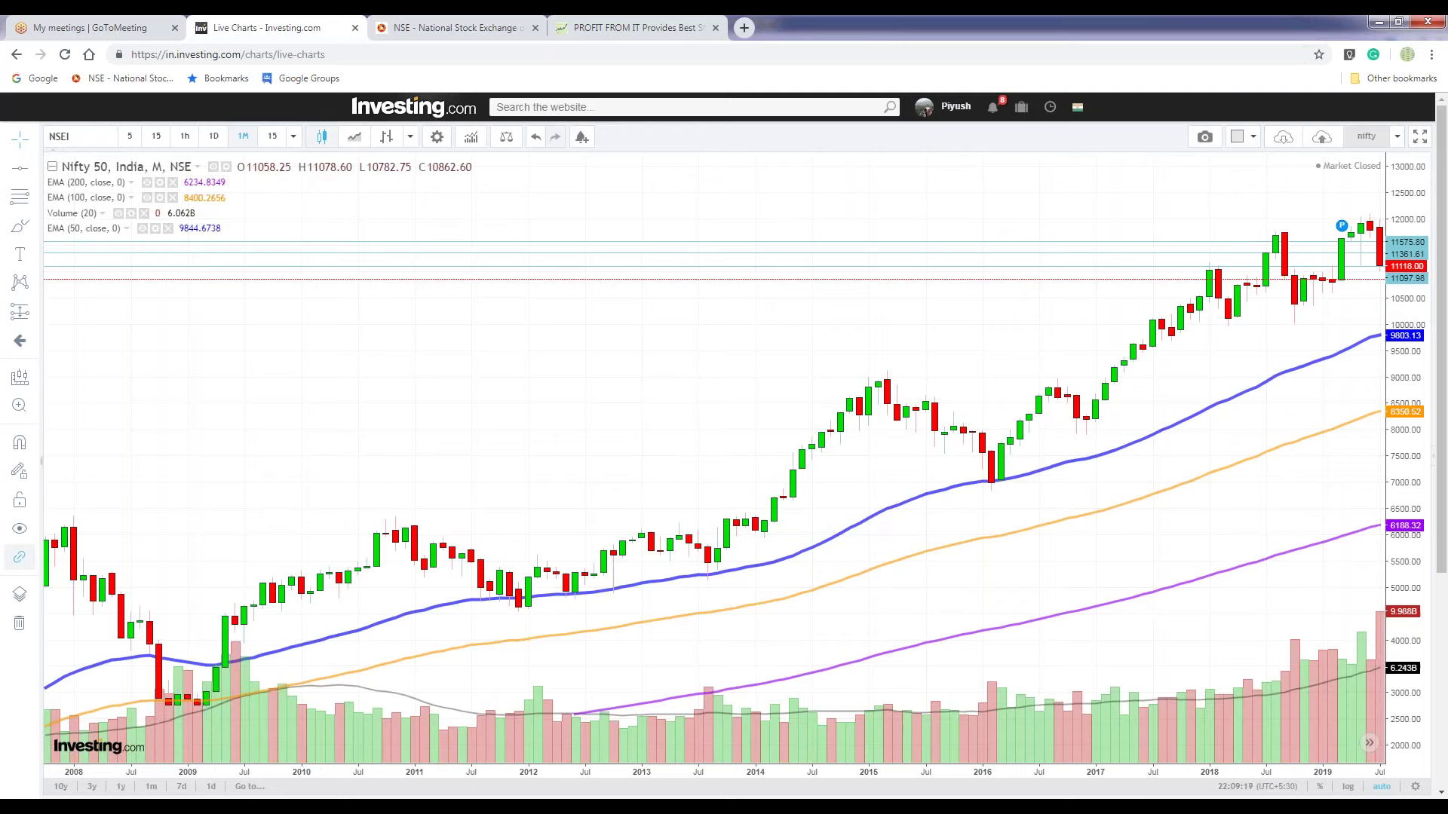
click(633, 27)
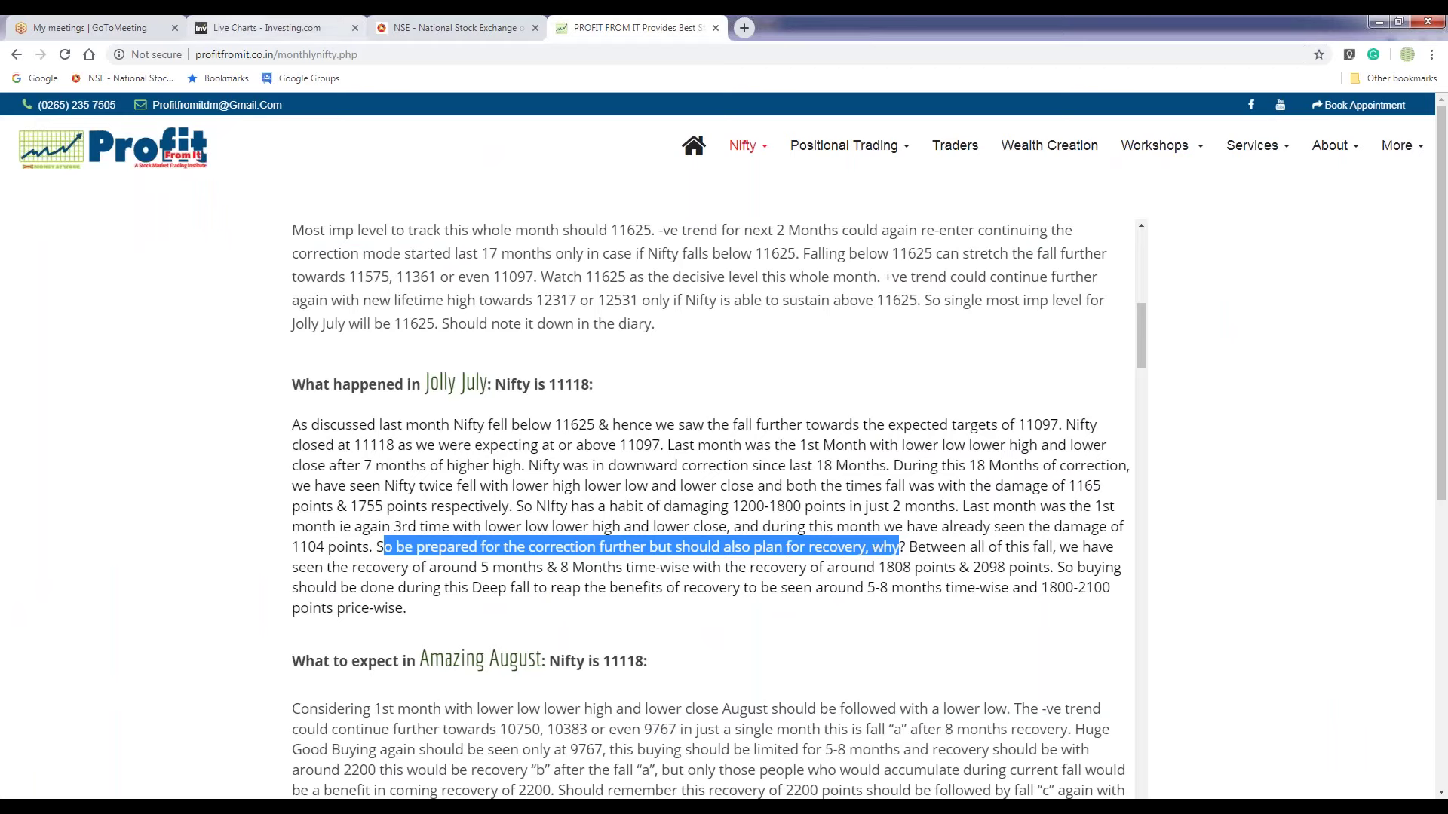
click(267, 27)
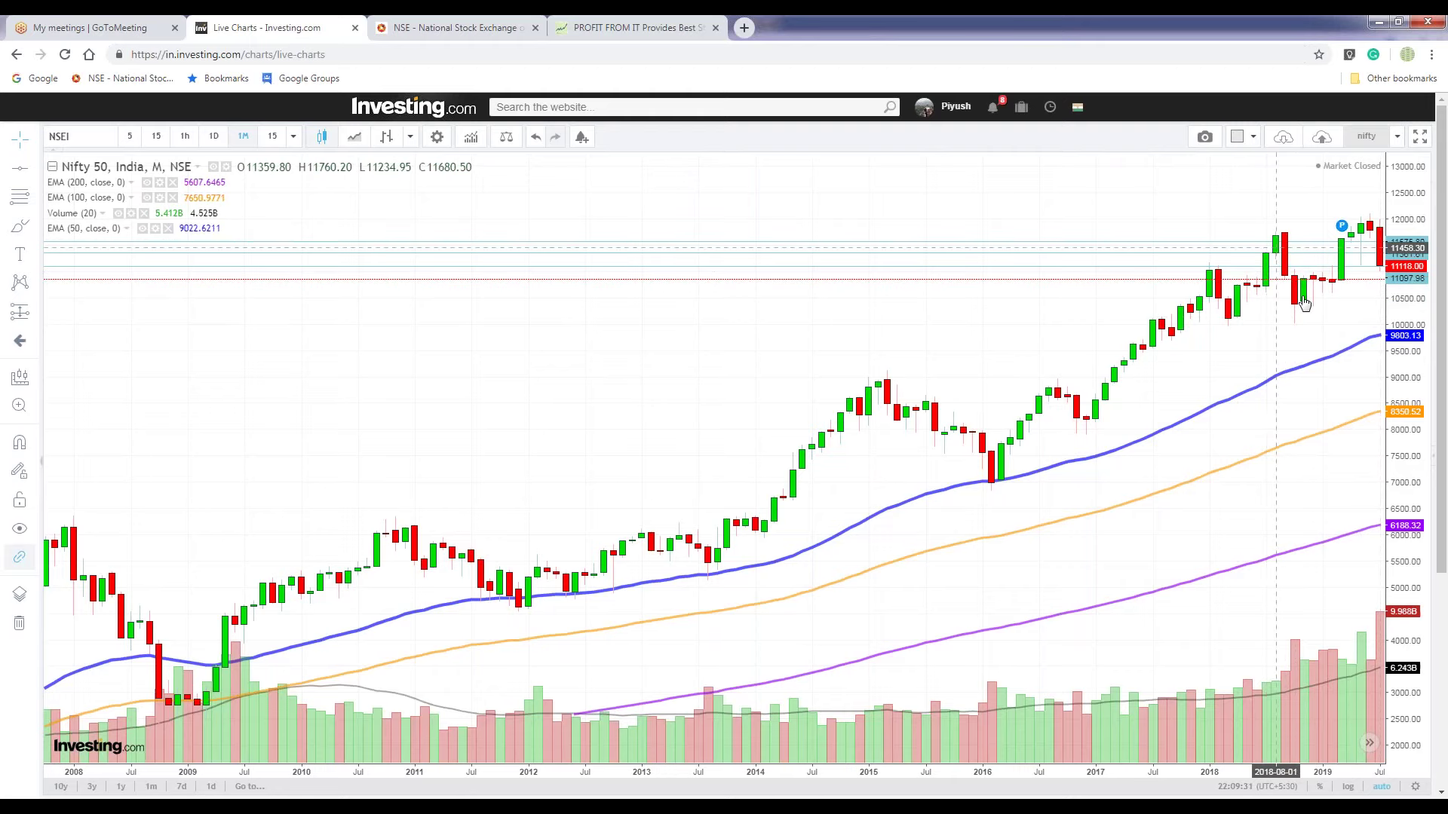
Step: Highlight the recoveries of around 5 months and 8 months in the article, and trace them on the monthly chart
key(ctrl+4)
drag(909, 547, 1058, 548)
click(1068, 562)
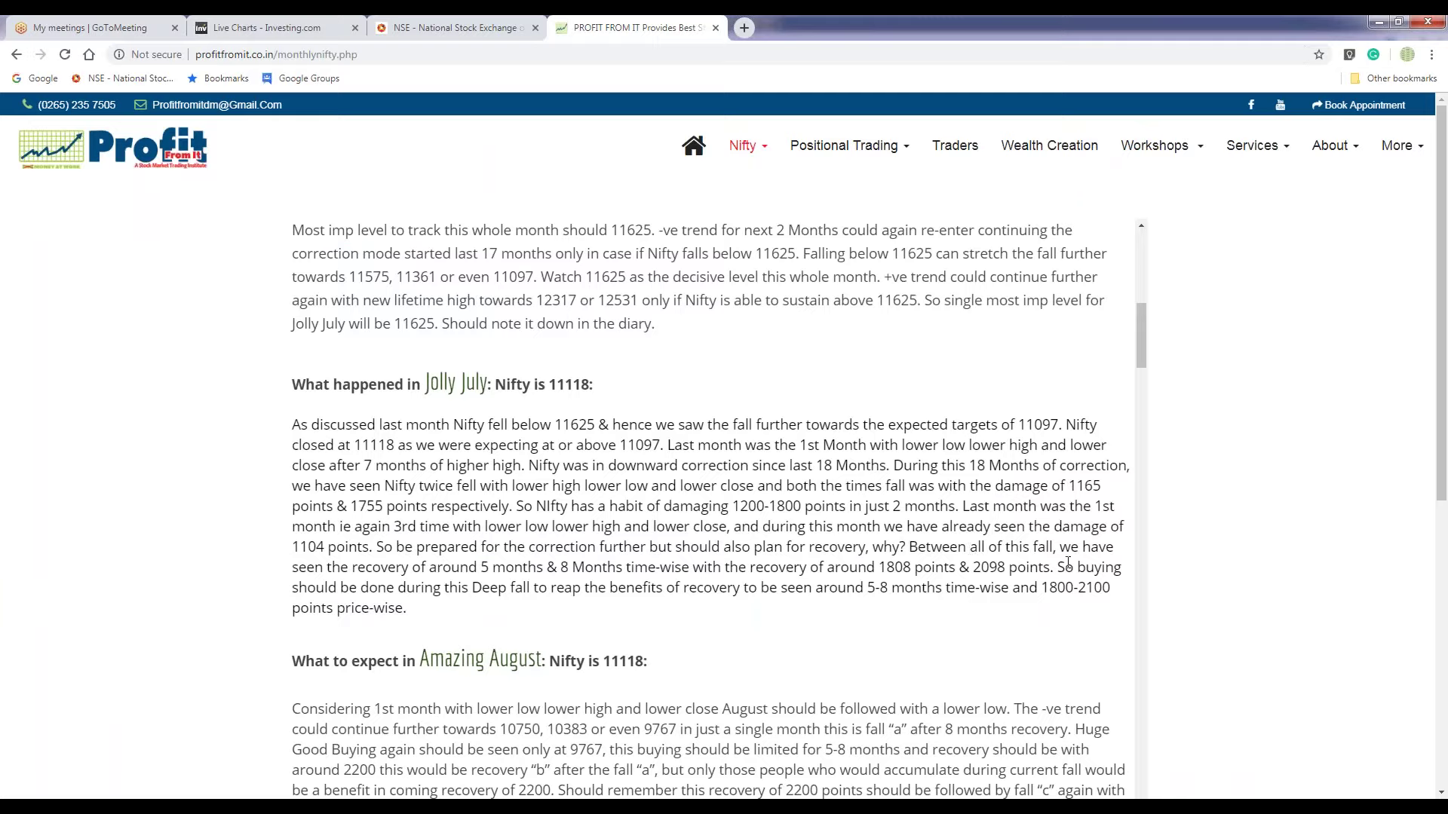
drag(314, 567, 670, 567)
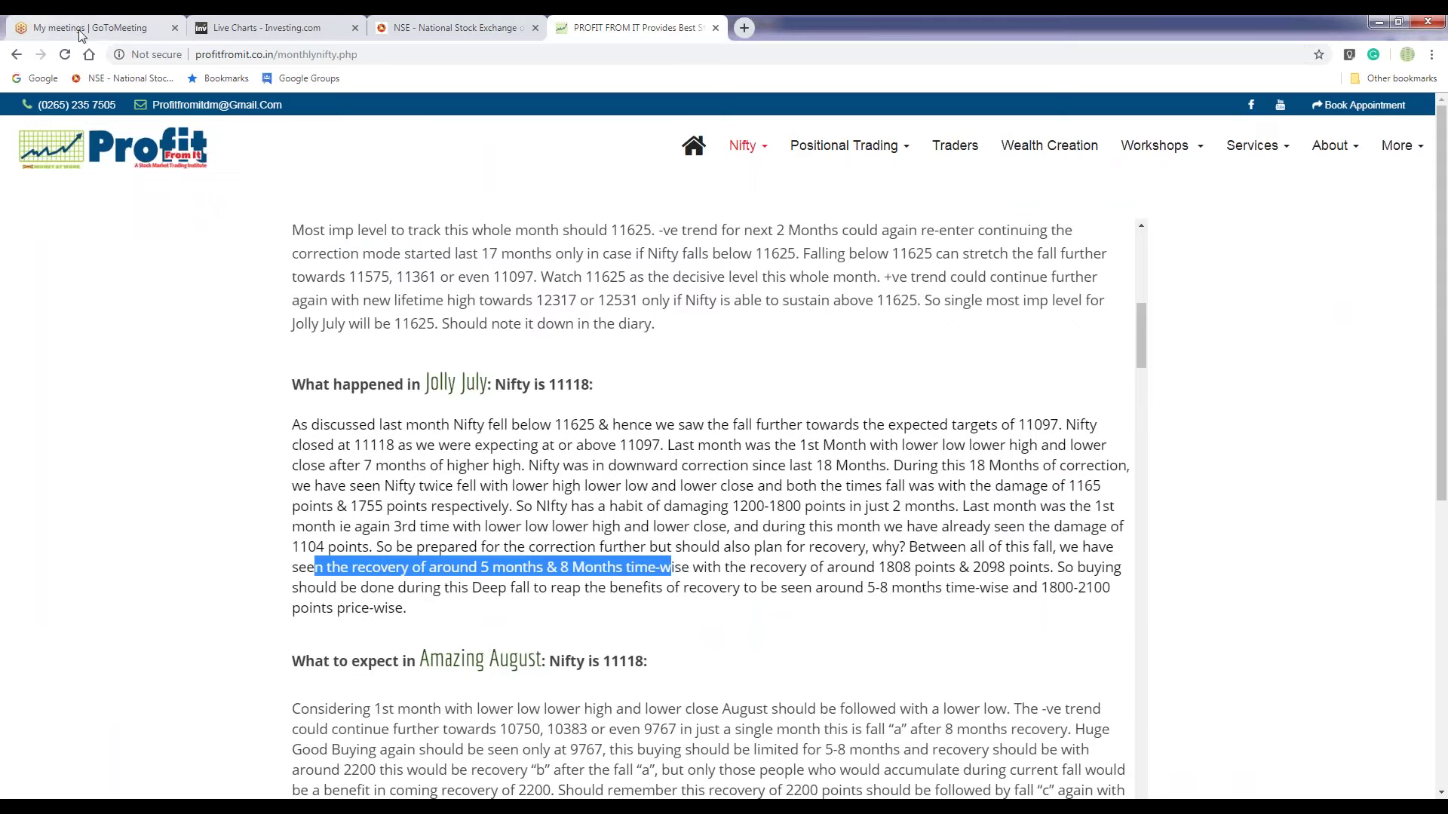
click(246, 21)
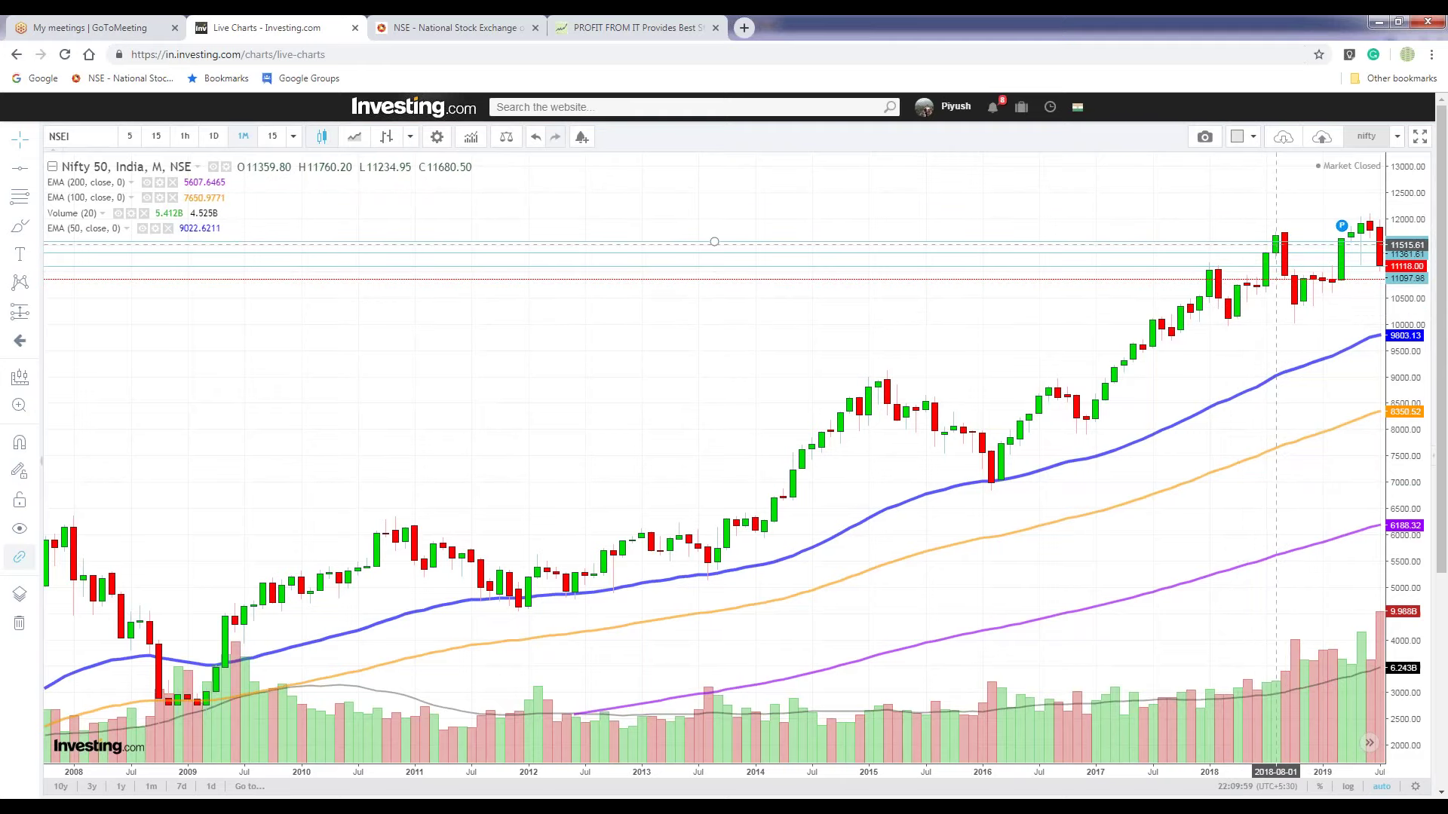
Step: Highlight the 1808 and 2098 point recoveries, and the words "Deep fall" in the article's buying advice
key(ctrl+4)
click(720, 484)
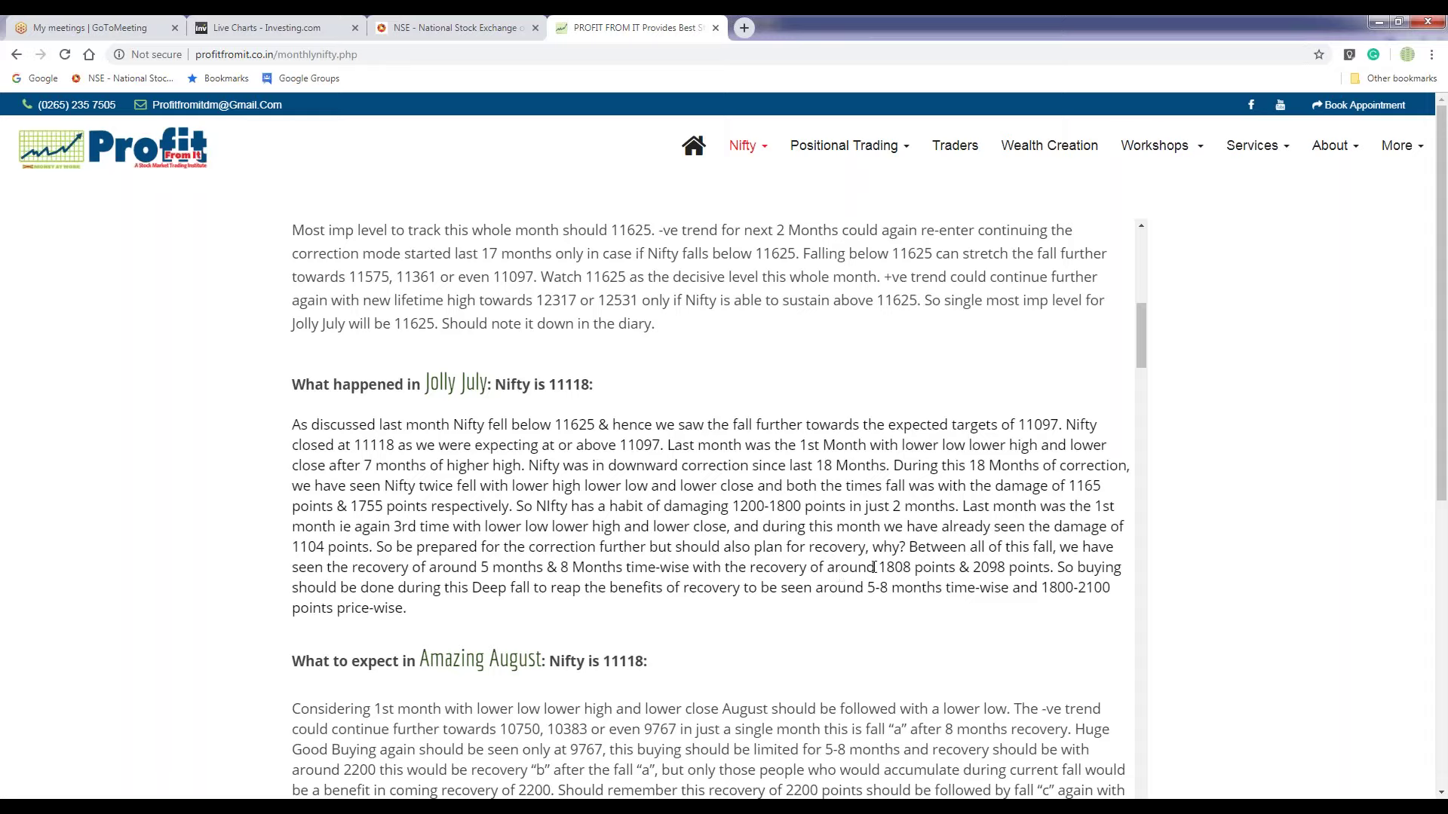
mouse_move(883, 571)
mouse_down()
mouse_move(1048, 572)
mouse_move(880, 575)
mouse_up()
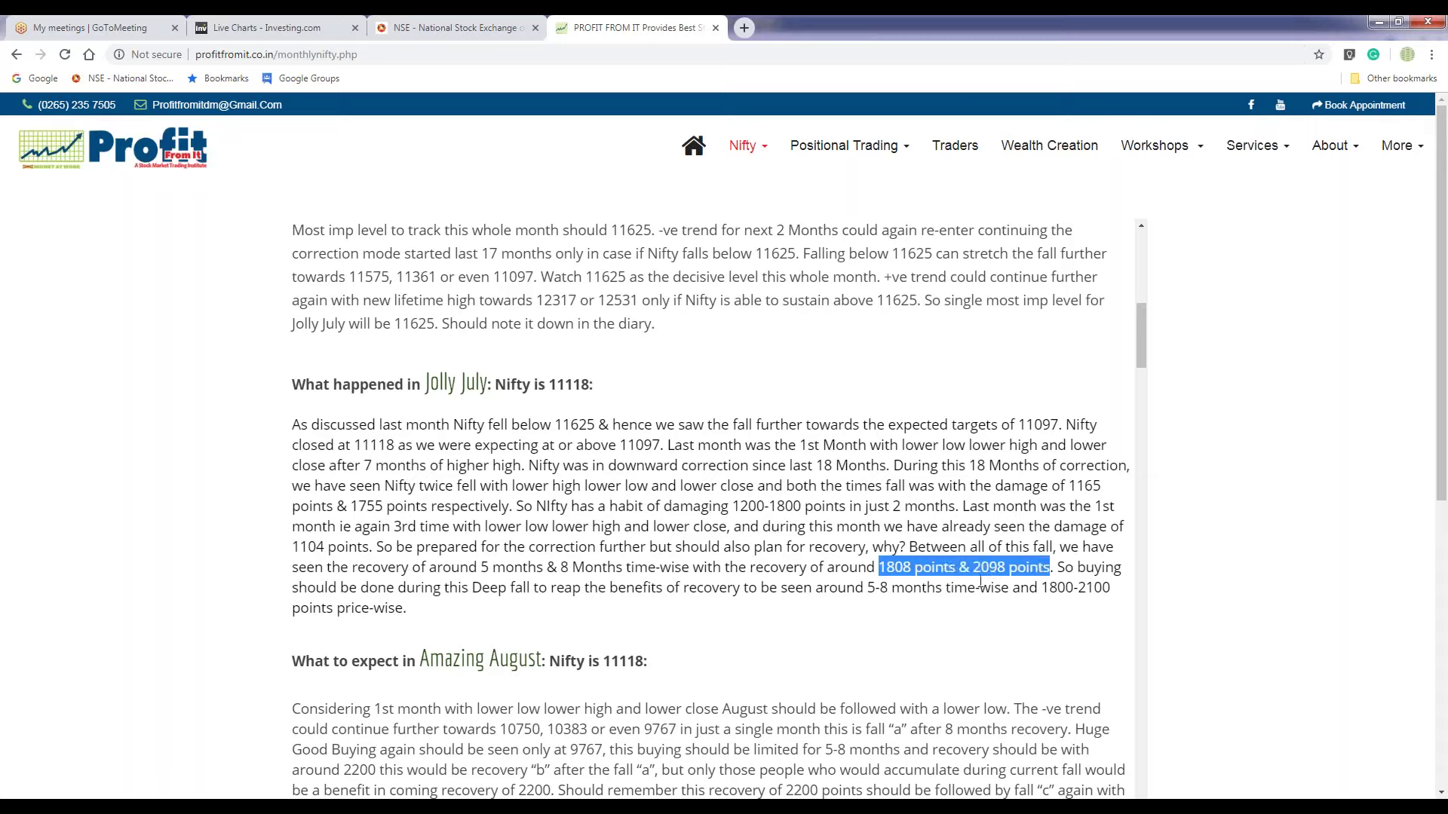
drag(1064, 570, 1075, 575)
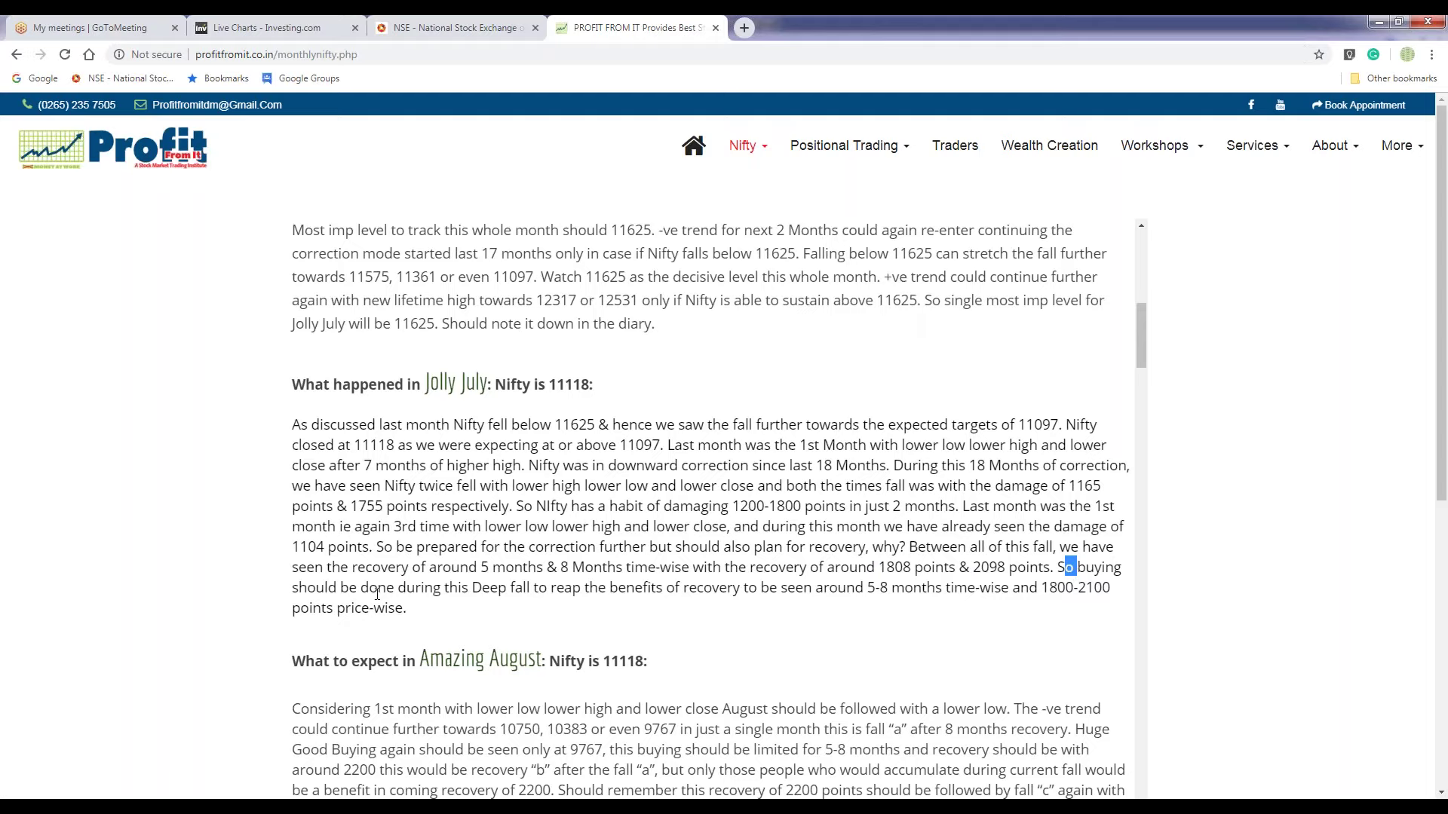
drag(472, 588, 530, 589)
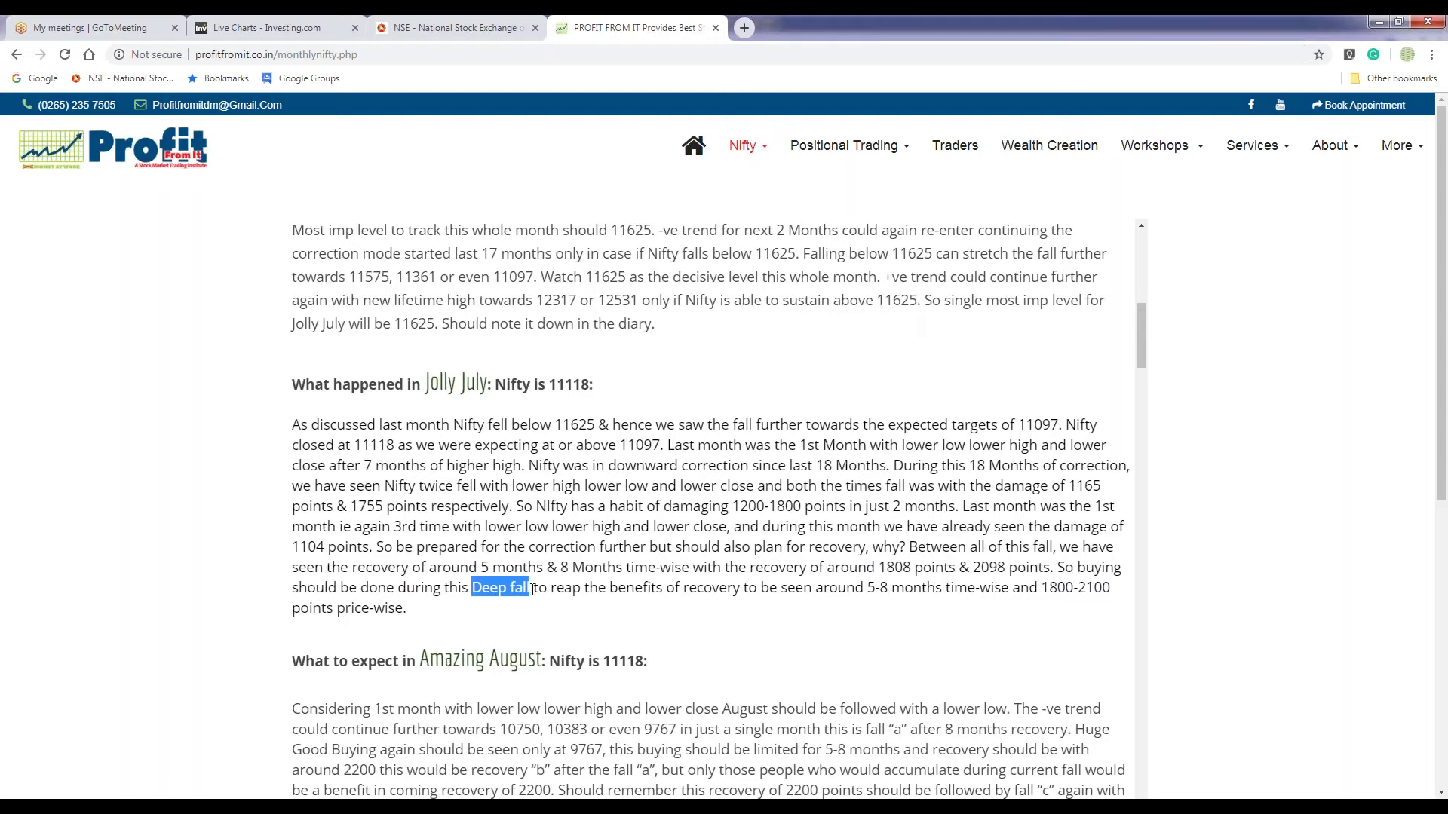
Step: Highlight the 5-8 months recovery period in the article's buying advice, and compare it with past recoveries on the monthly chart
click(266, 27)
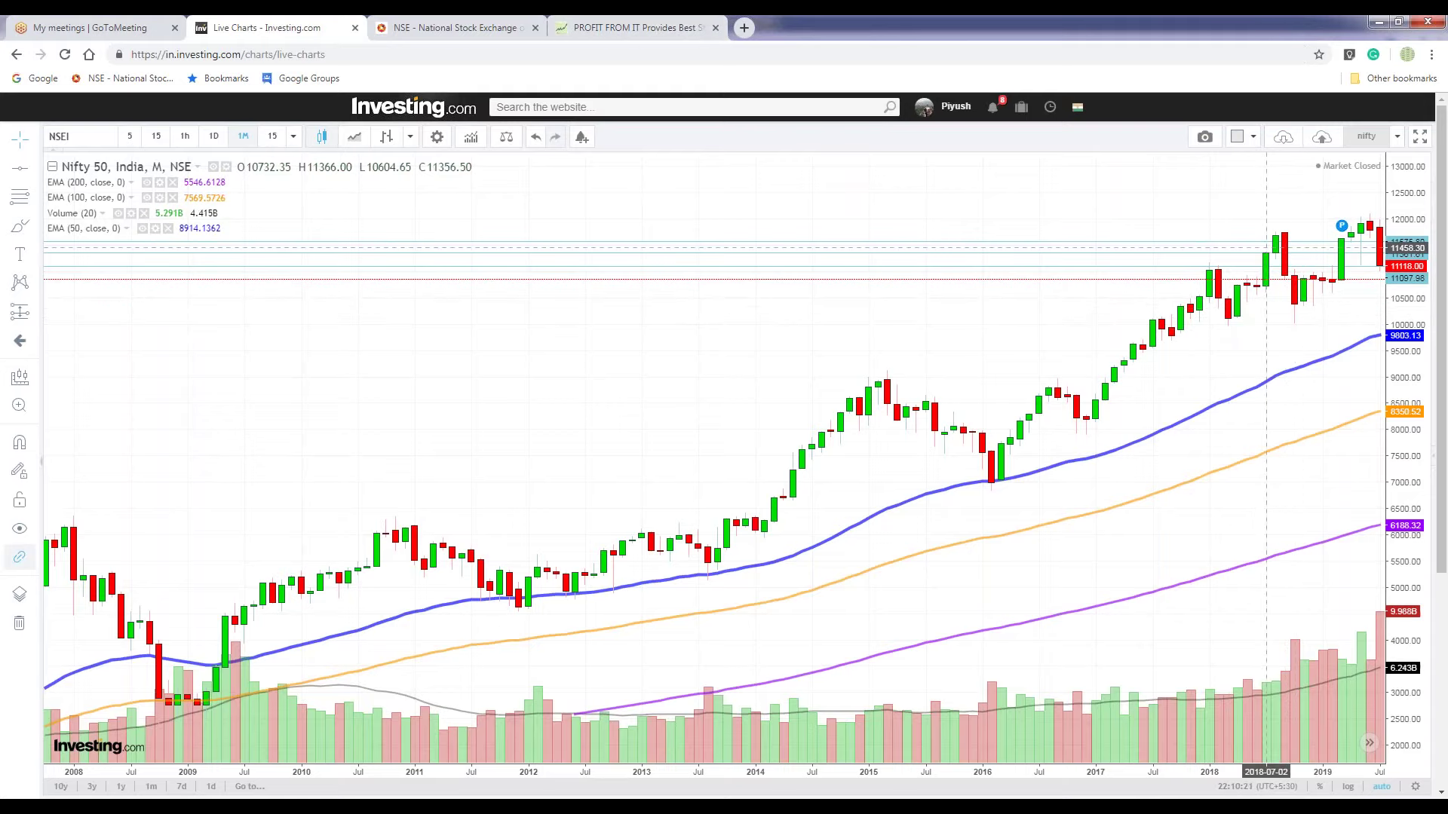
click(637, 27)
click(540, 588)
drag(540, 587, 891, 588)
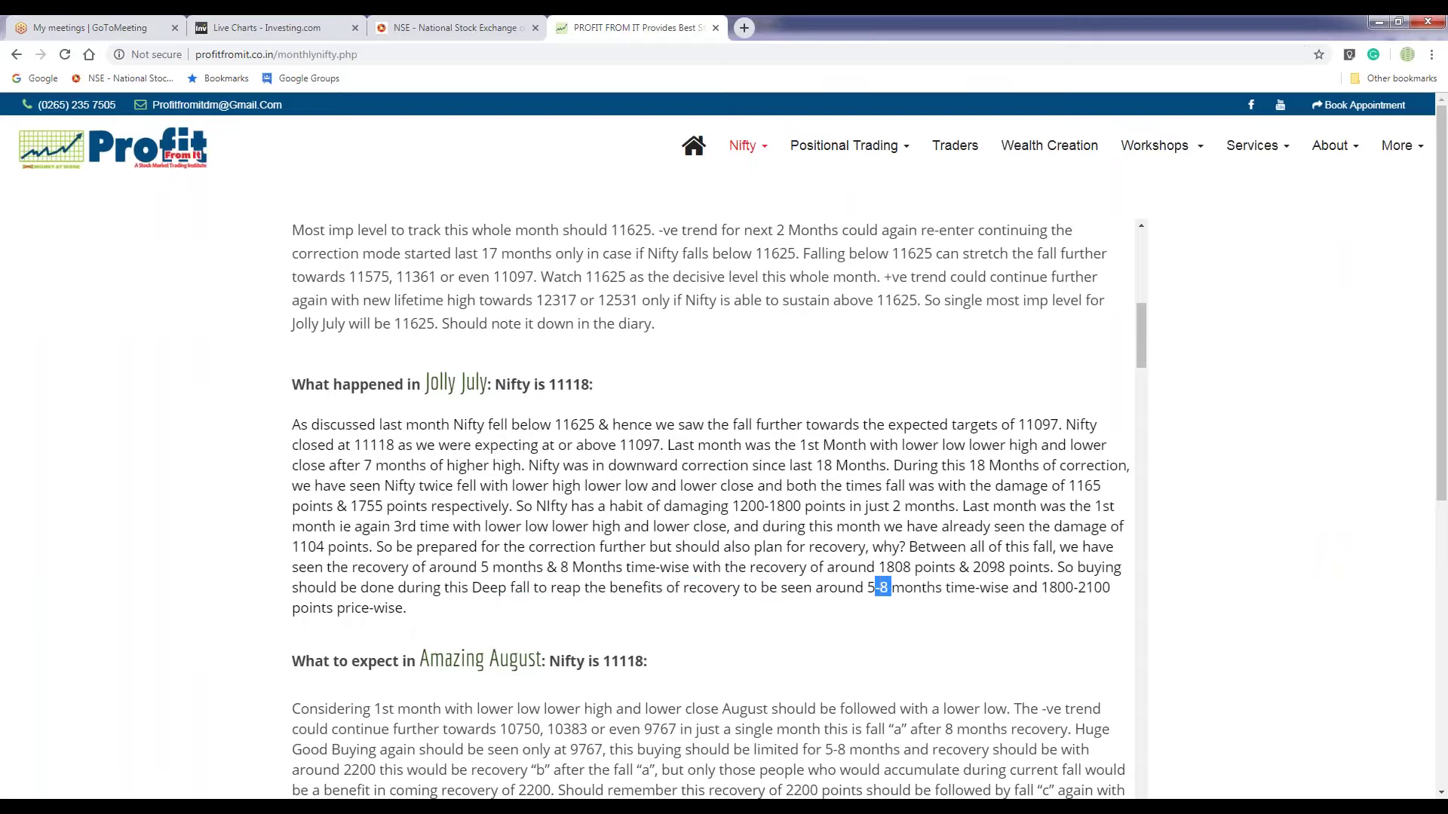
click(275, 27)
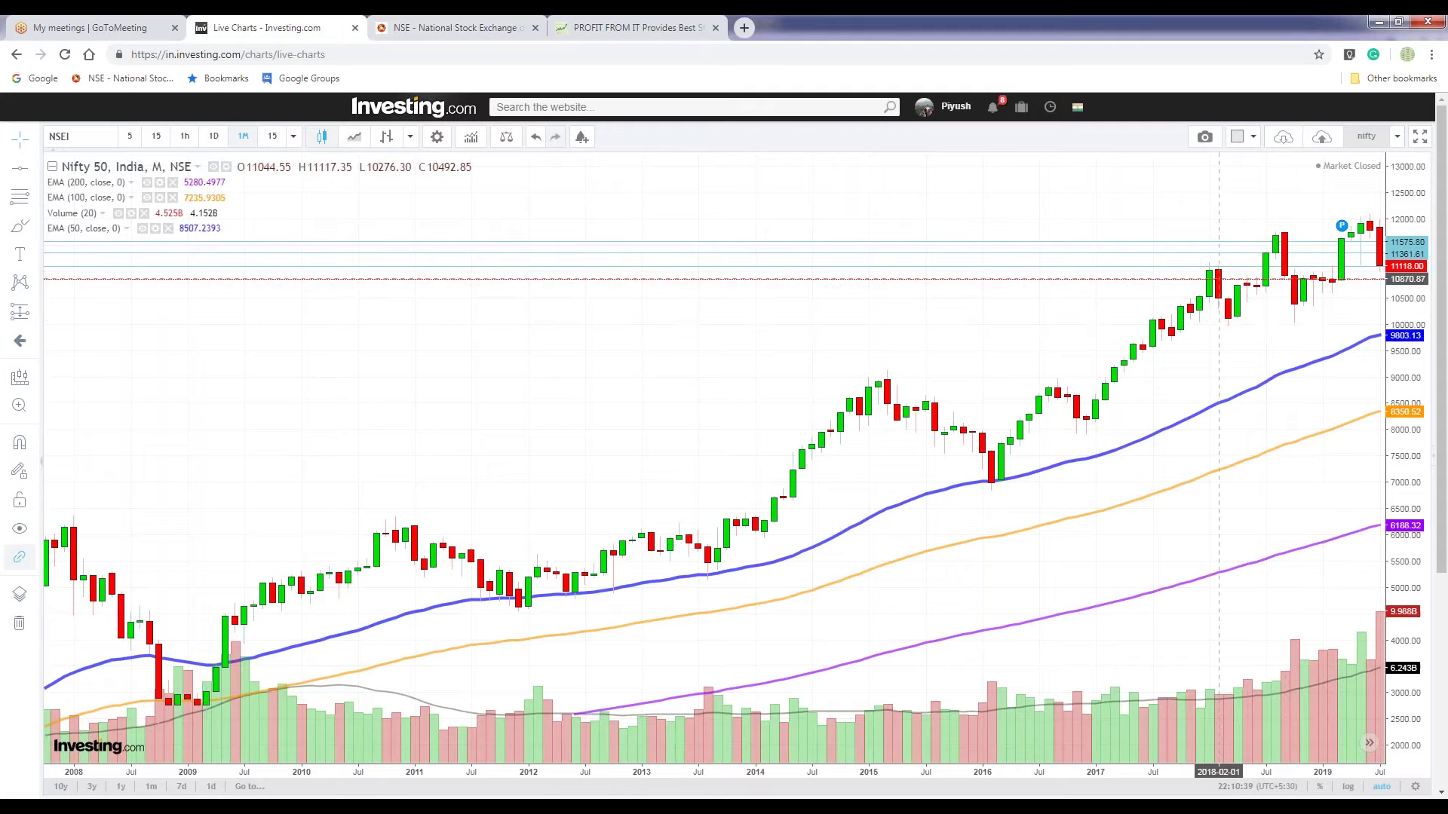
click(633, 27)
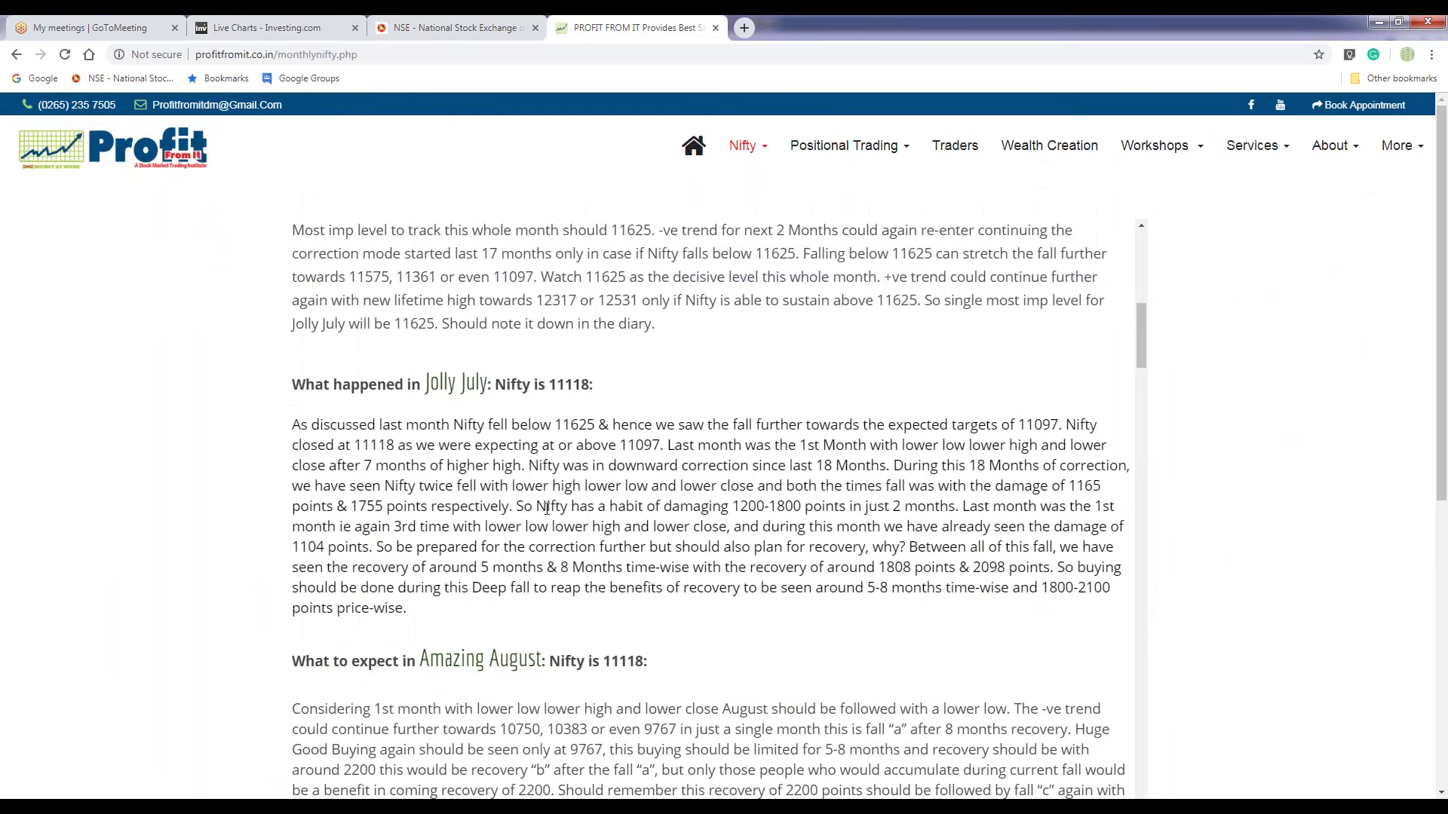
Step: Go to the article's August outlook and highlight "Amazing August" and the Nifty level 11118 in its heading
scroll(551, 509, down, 1)
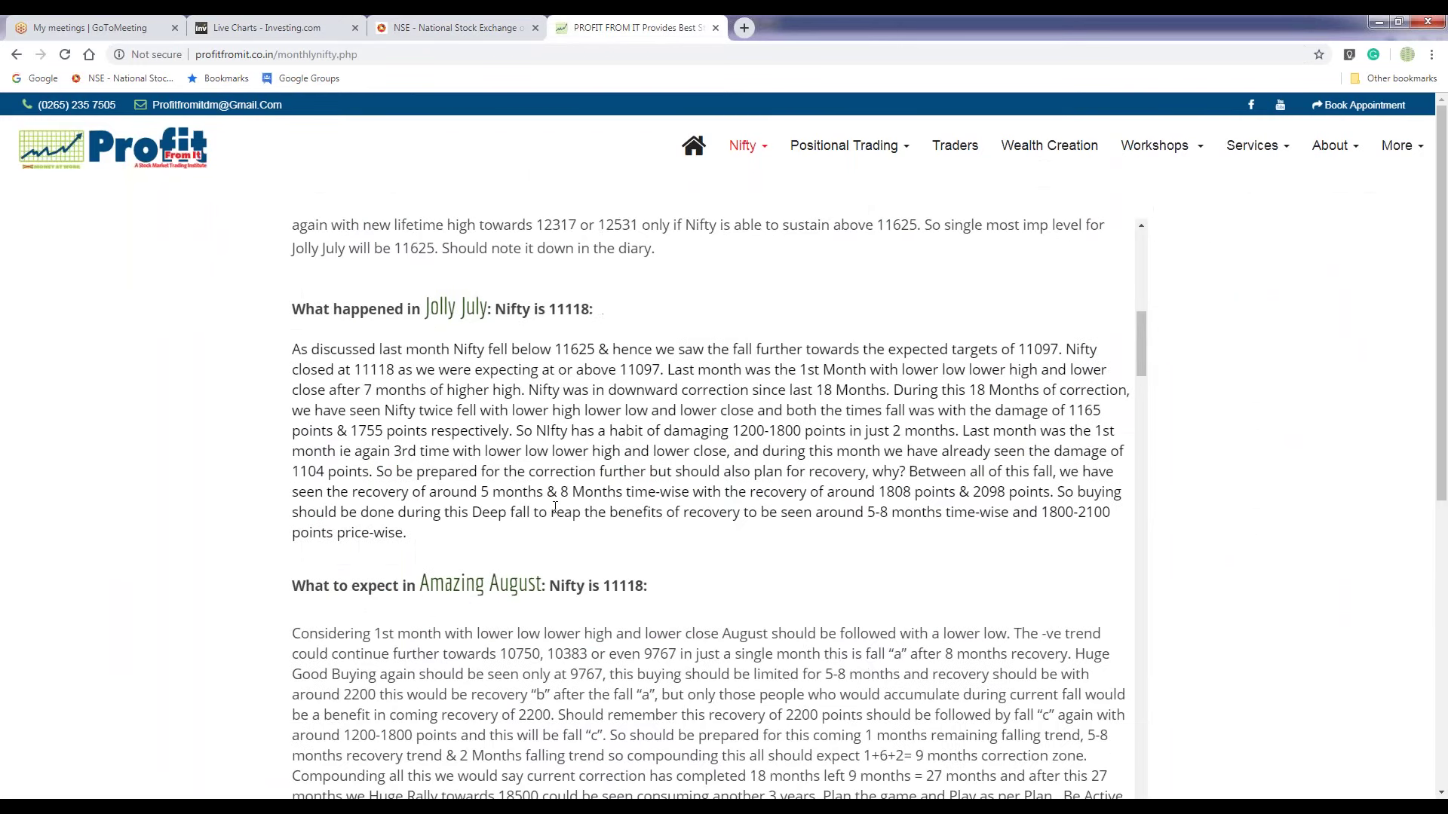
scroll(555, 509, down, 3)
drag(292, 360, 417, 360)
click(543, 389)
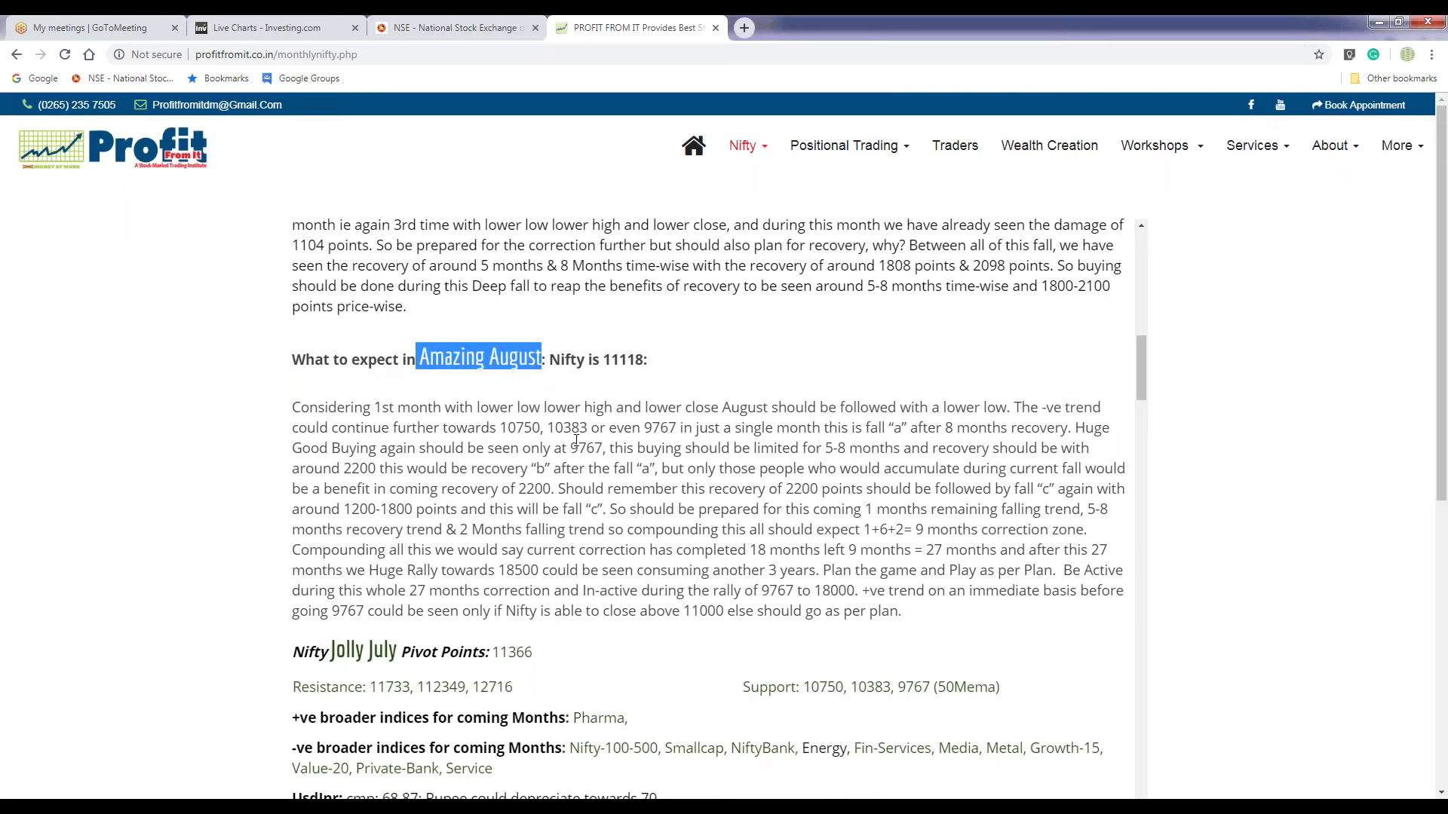
click(612, 352)
drag(603, 360, 650, 362)
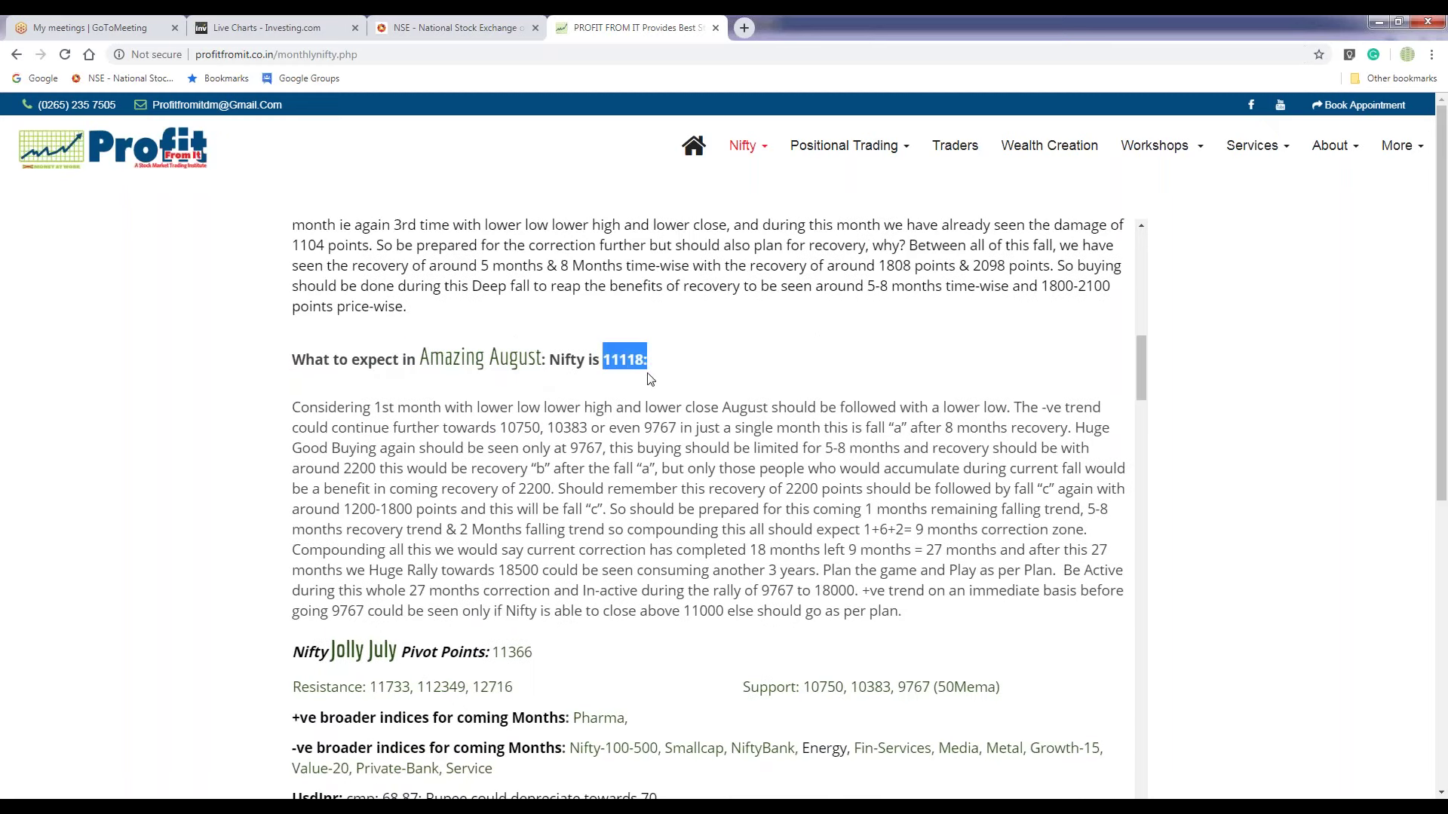
click(634, 392)
double_click(623, 359)
drag(570, 468, 579, 468)
Step: Highlight the sentence expecting August to follow the first lower-low month with a lower low, and check it against the monthly candles
drag(291, 409, 719, 409)
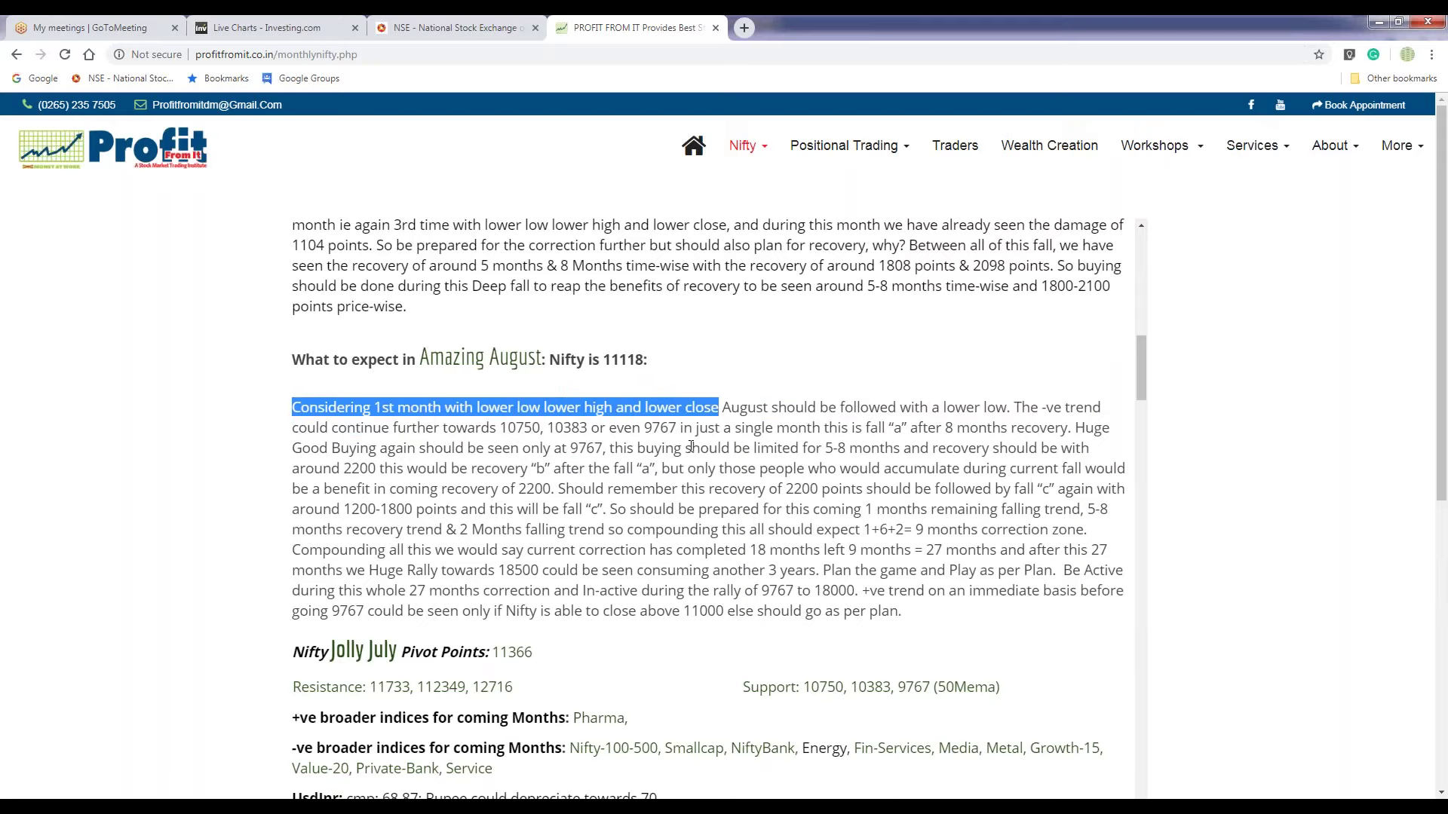
click(252, 30)
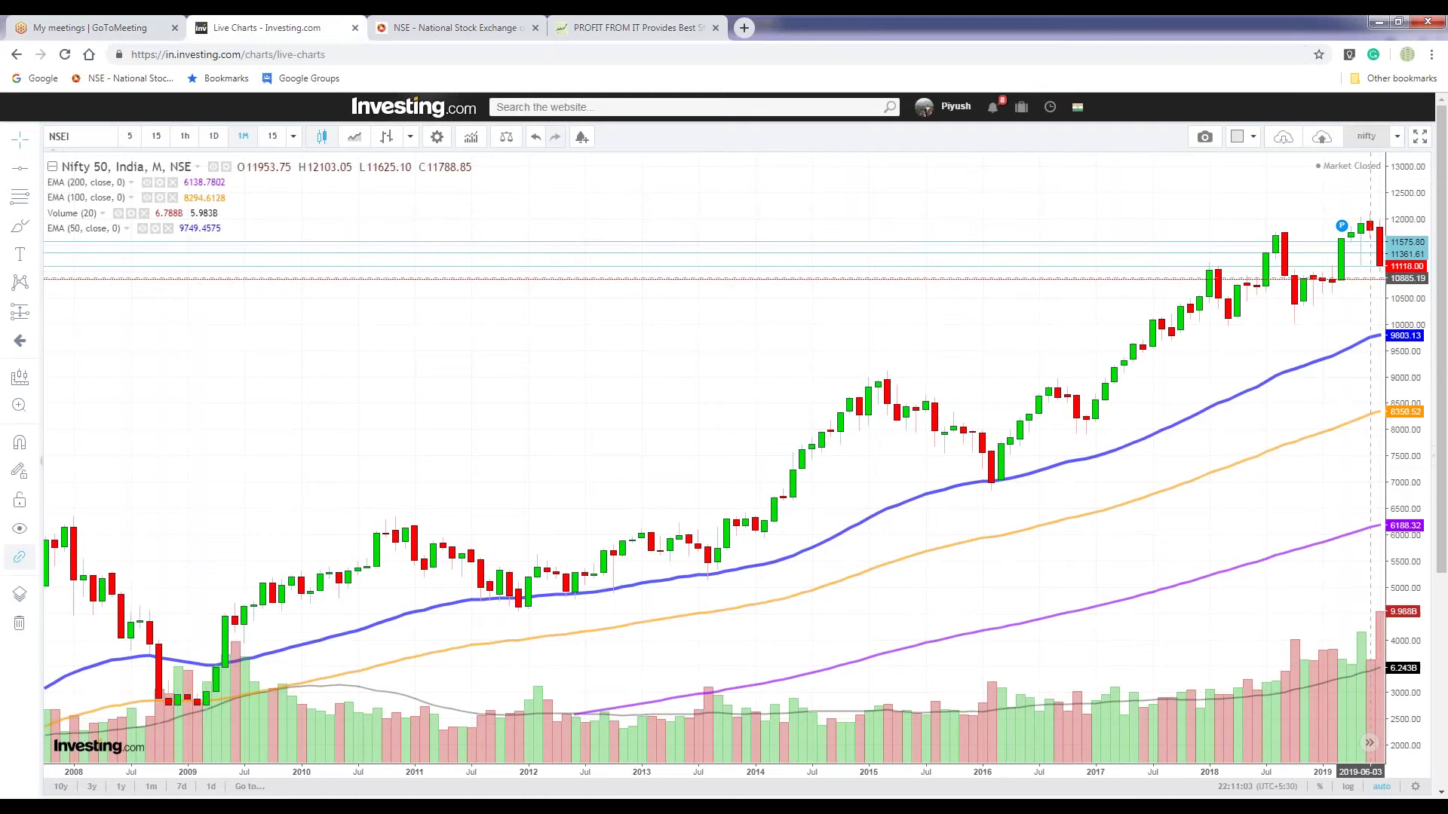
click(638, 28)
click(729, 413)
drag(729, 413, 1015, 411)
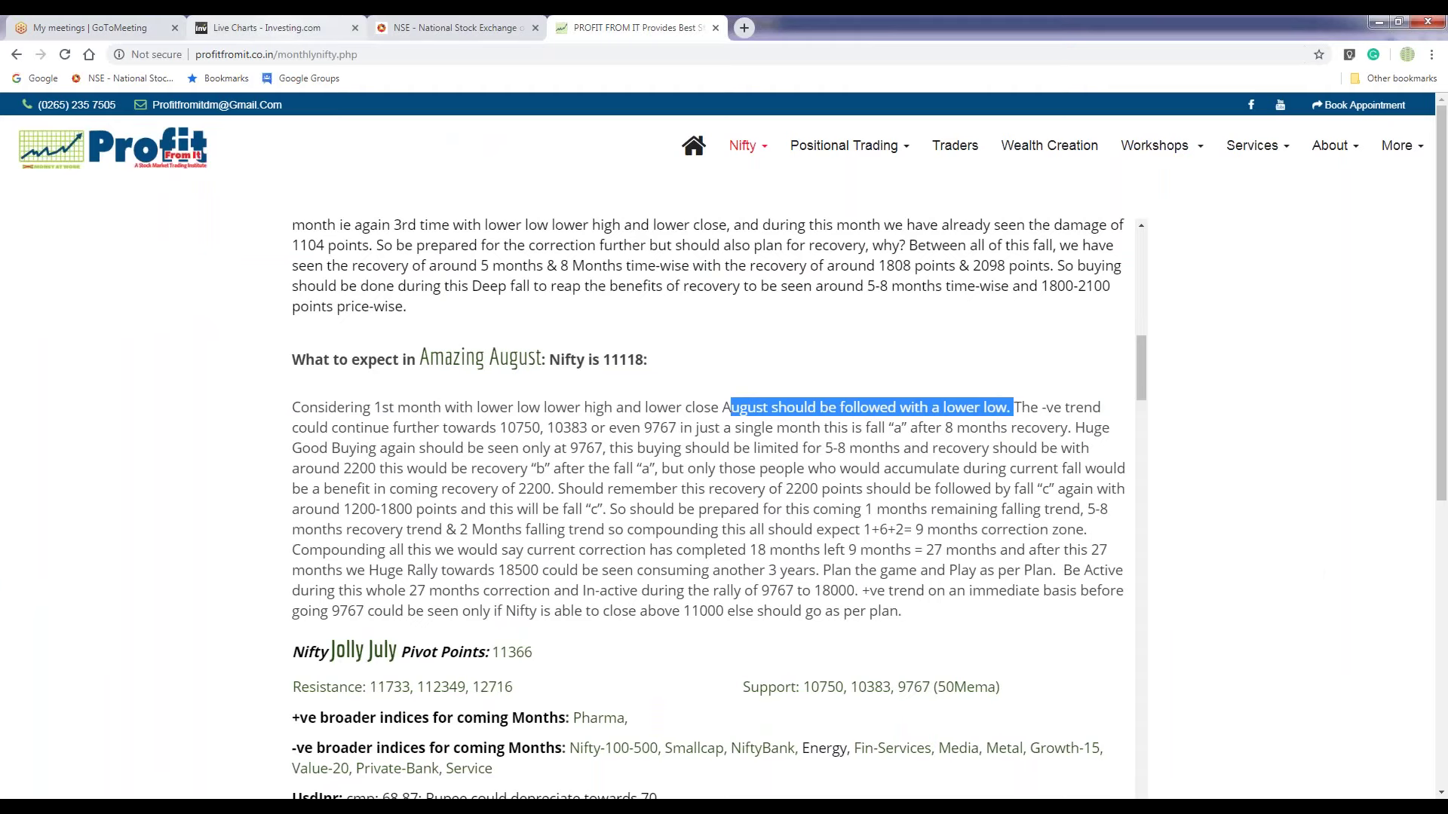
click(268, 27)
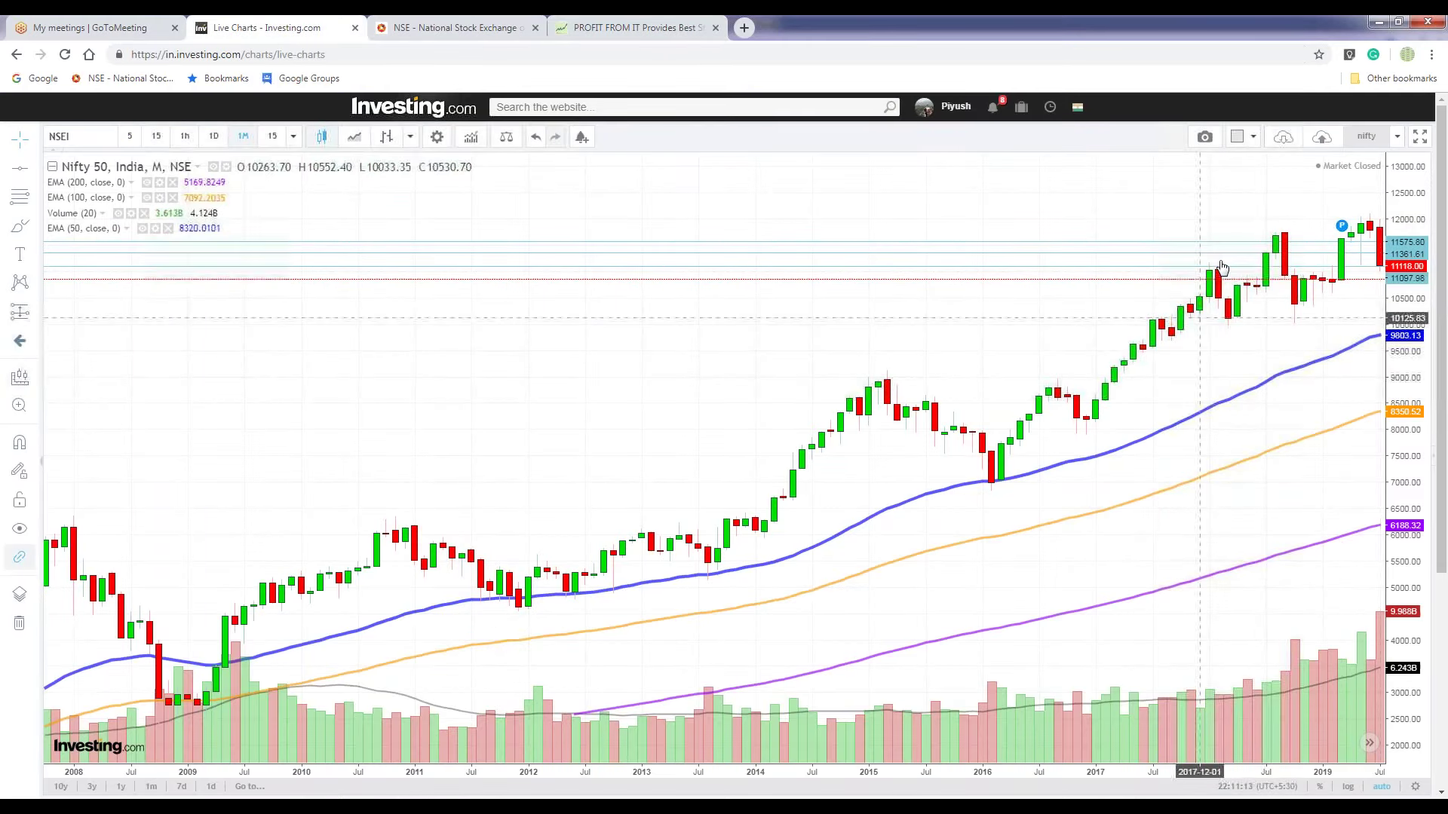
Step: Highlight the negative trend sentence in the August outlook, ending on its 10750 target
click(642, 23)
click(643, 475)
drag(1013, 407, 1101, 407)
drag(294, 428, 548, 443)
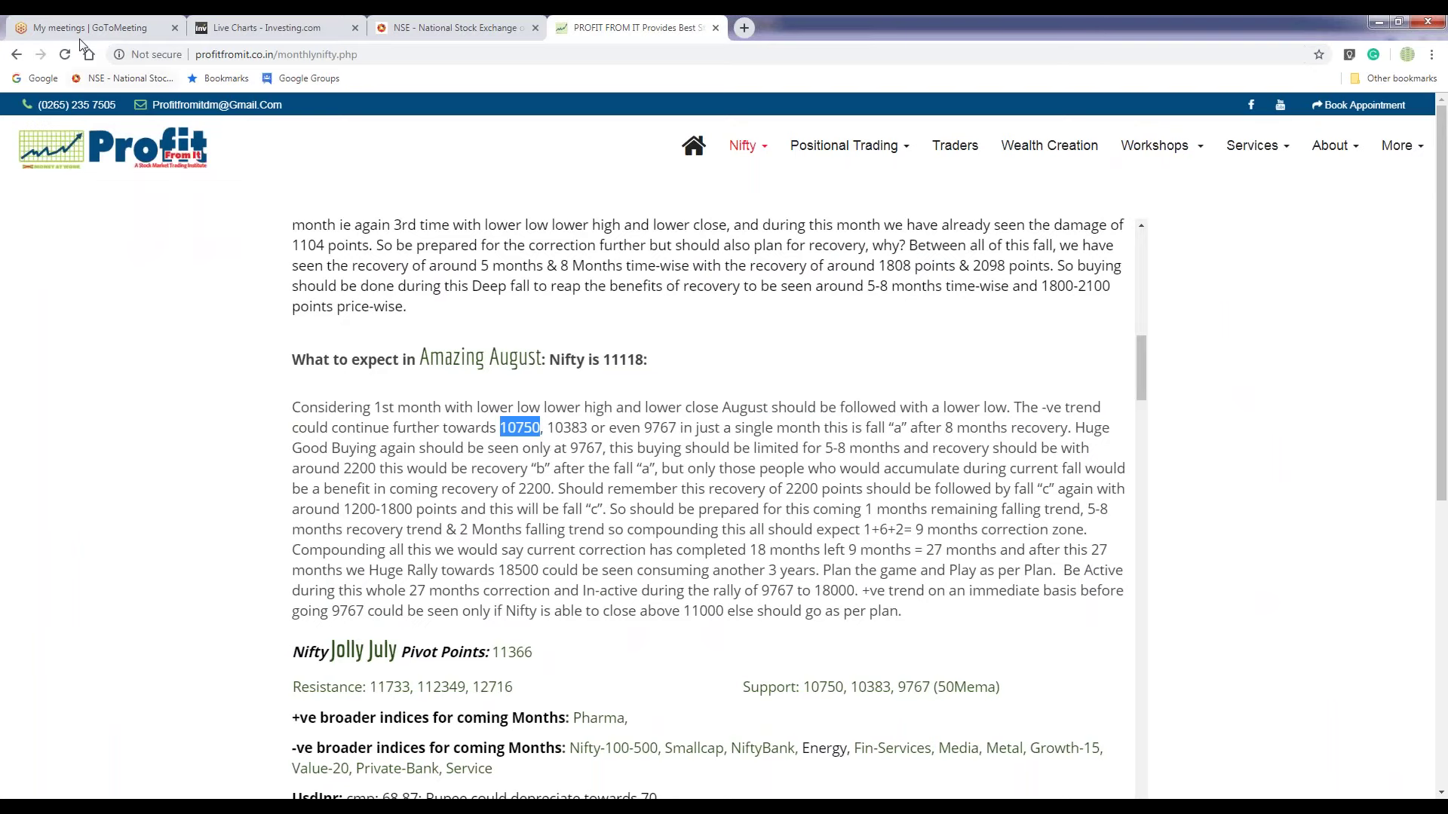
Step: Delete the old horizontal level lines at 11575, 11361 and 11097 from the Nifty chart, and place a new one at about 10756
key(ctrl+2)
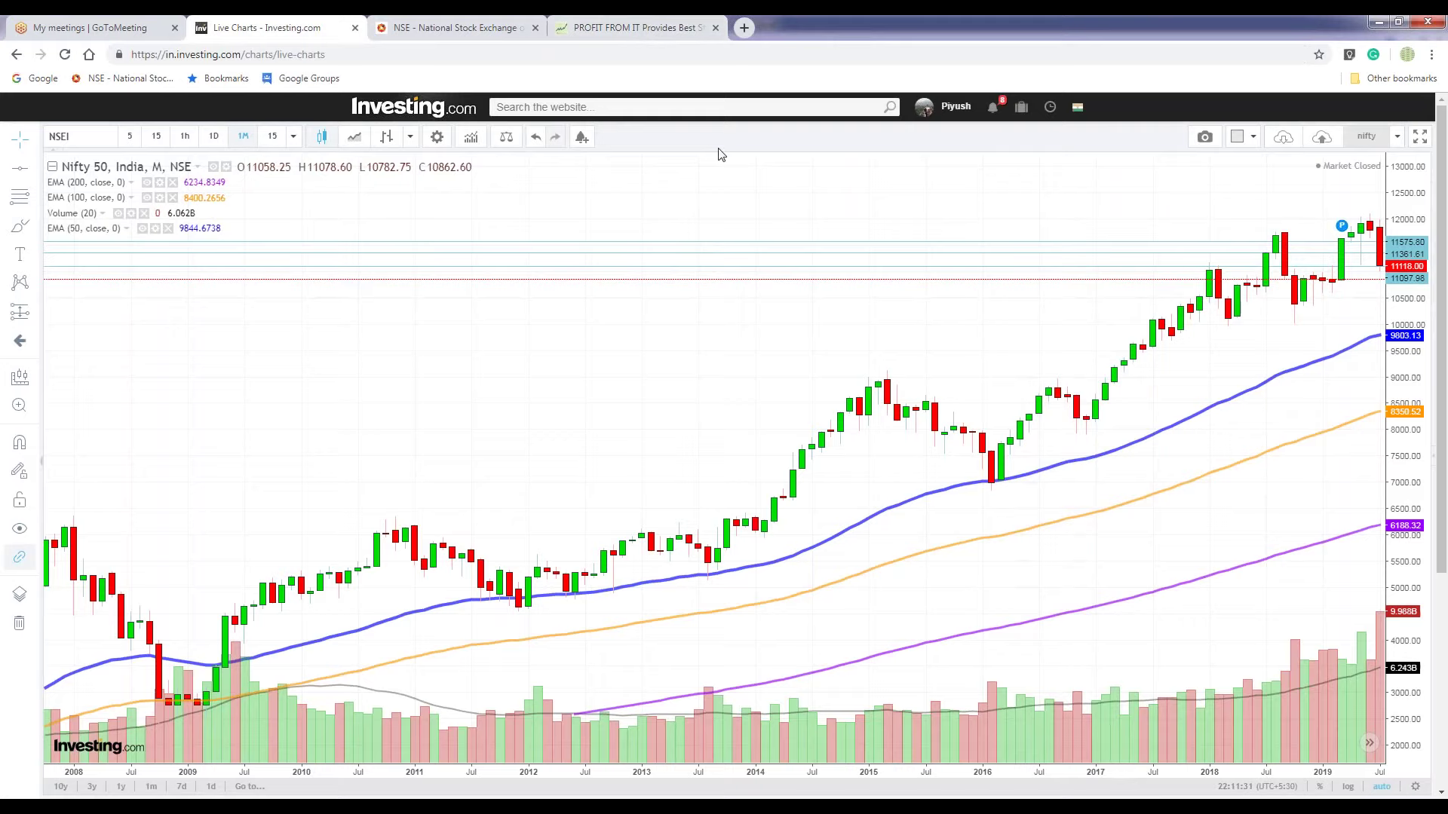
click(714, 242)
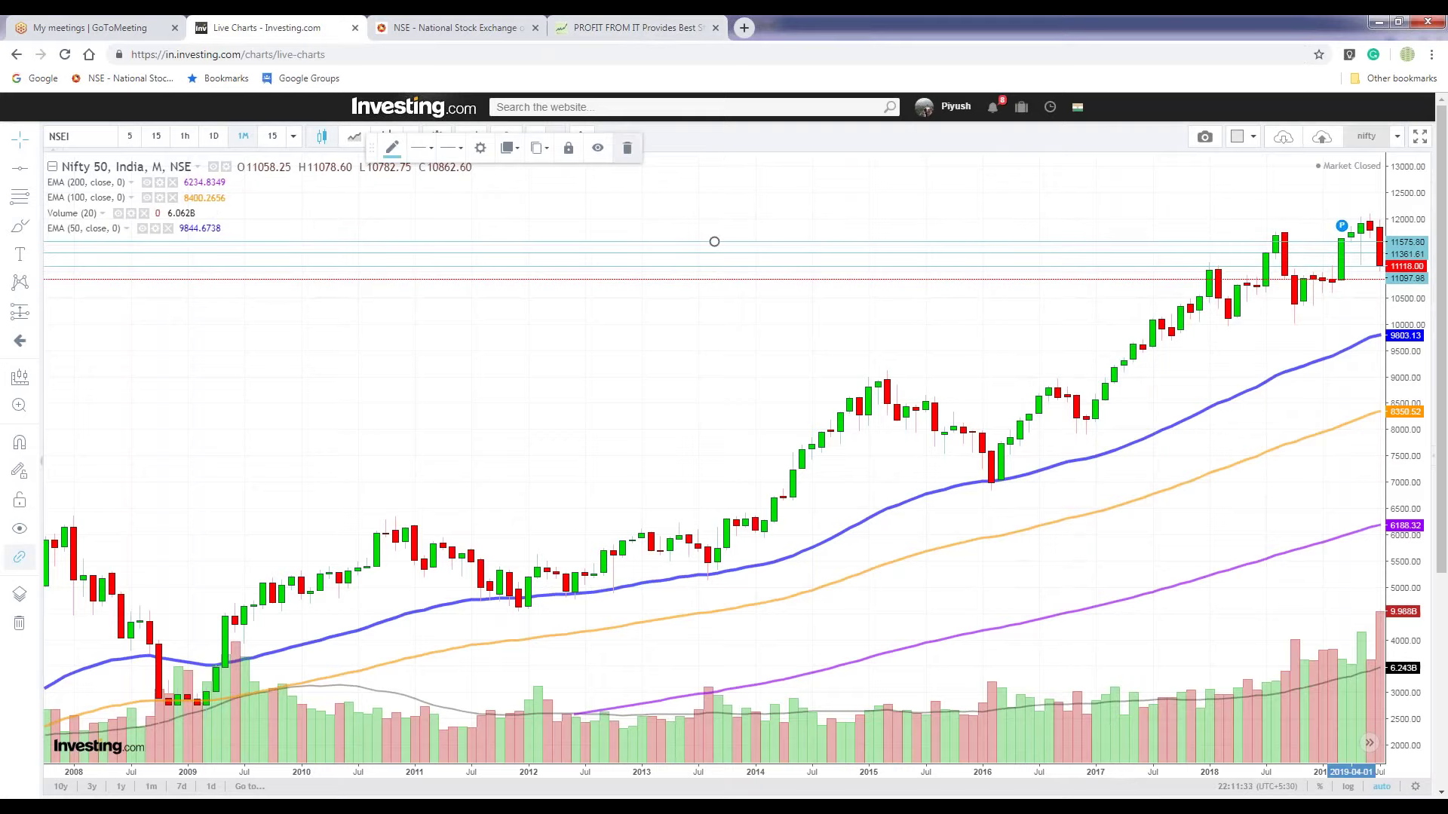
mouse_move(714, 242)
mouse_down()
mouse_move(715, 266)
mouse_move(671, 248)
mouse_up()
key(Delete)
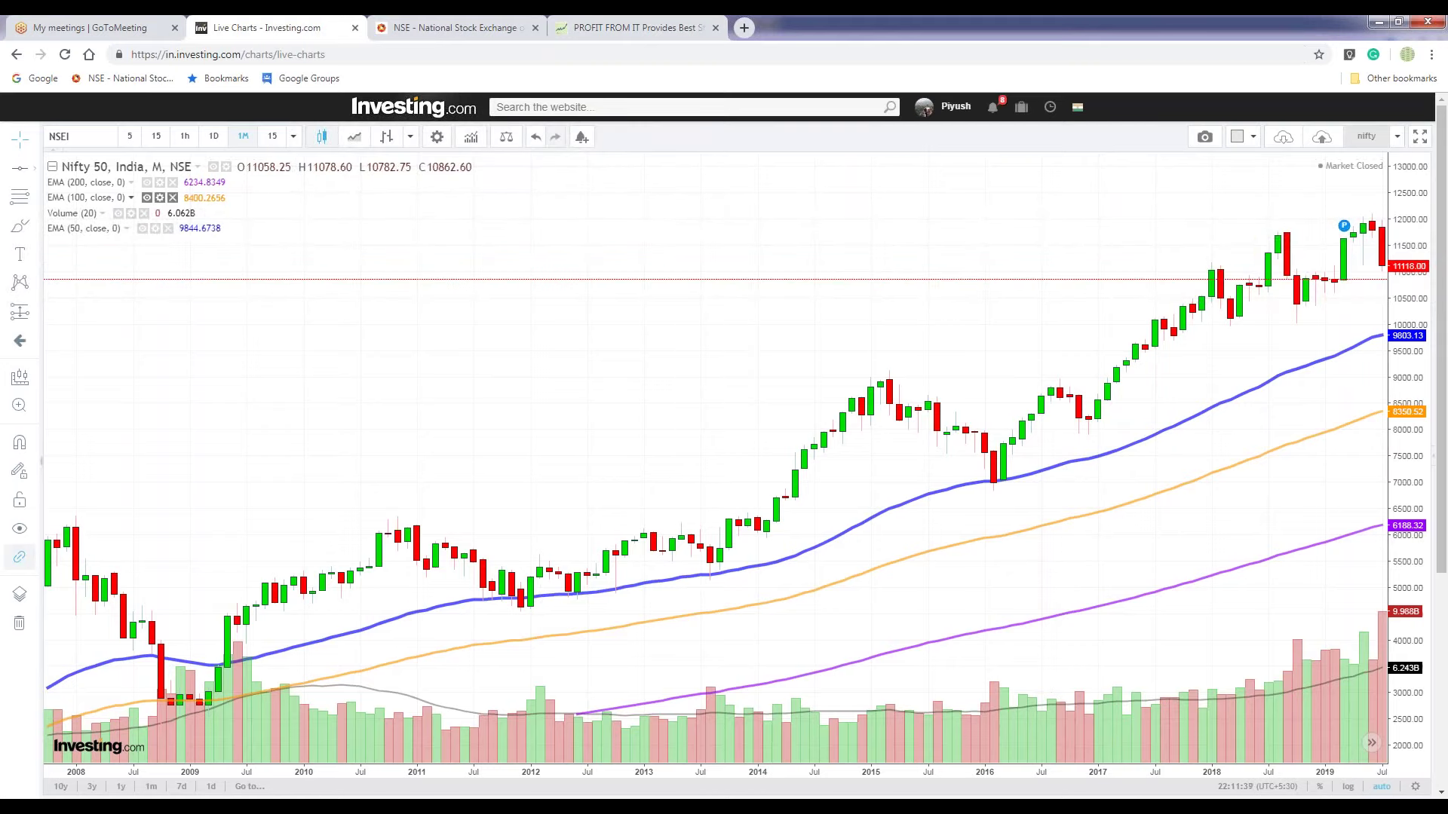
click(1047, 284)
Step: Highlight the 10383 target in the article, and place a horizontal line at about 10369 on the Nifty chart
key(ctrl+4)
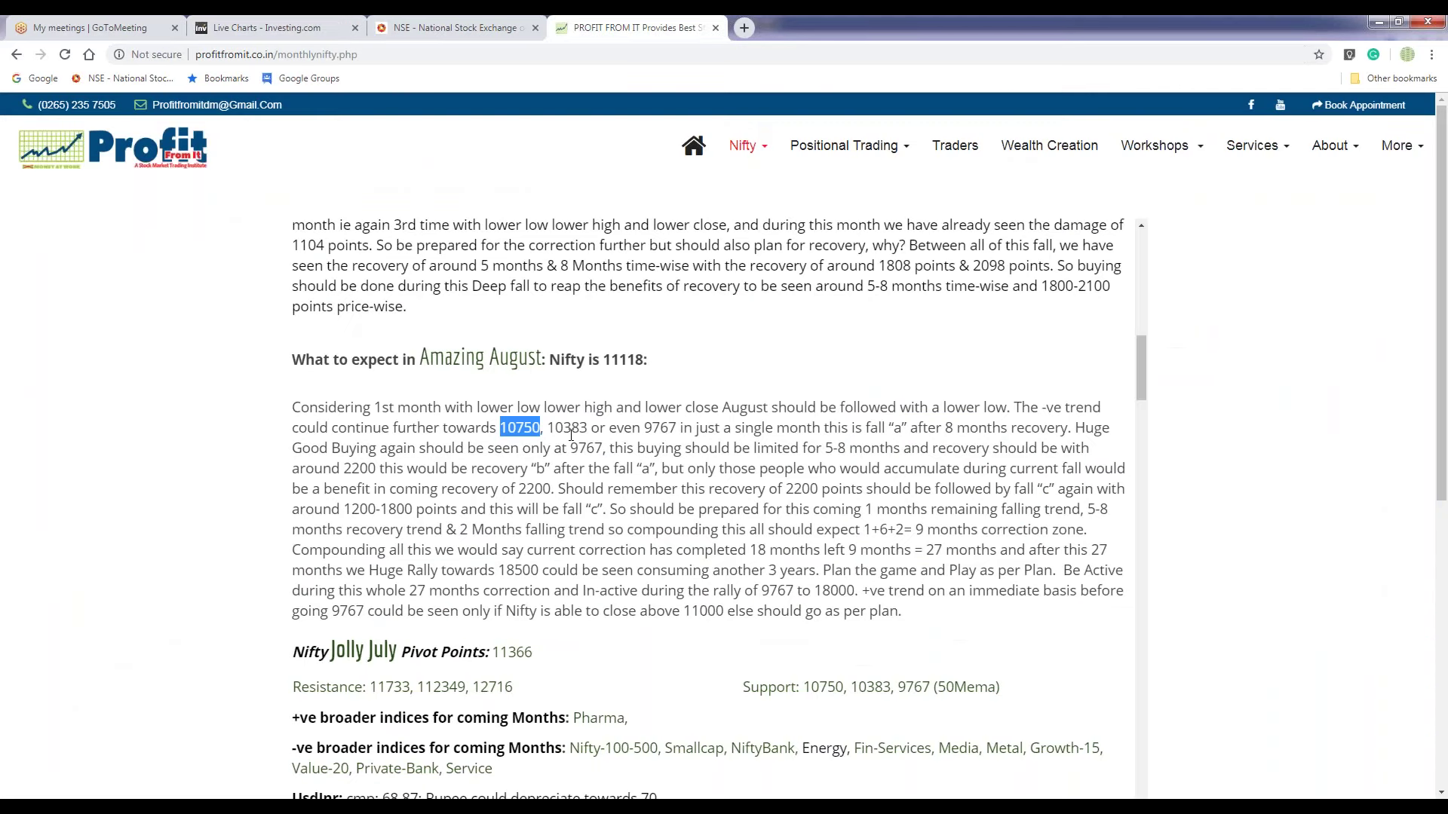
double_click(583, 428)
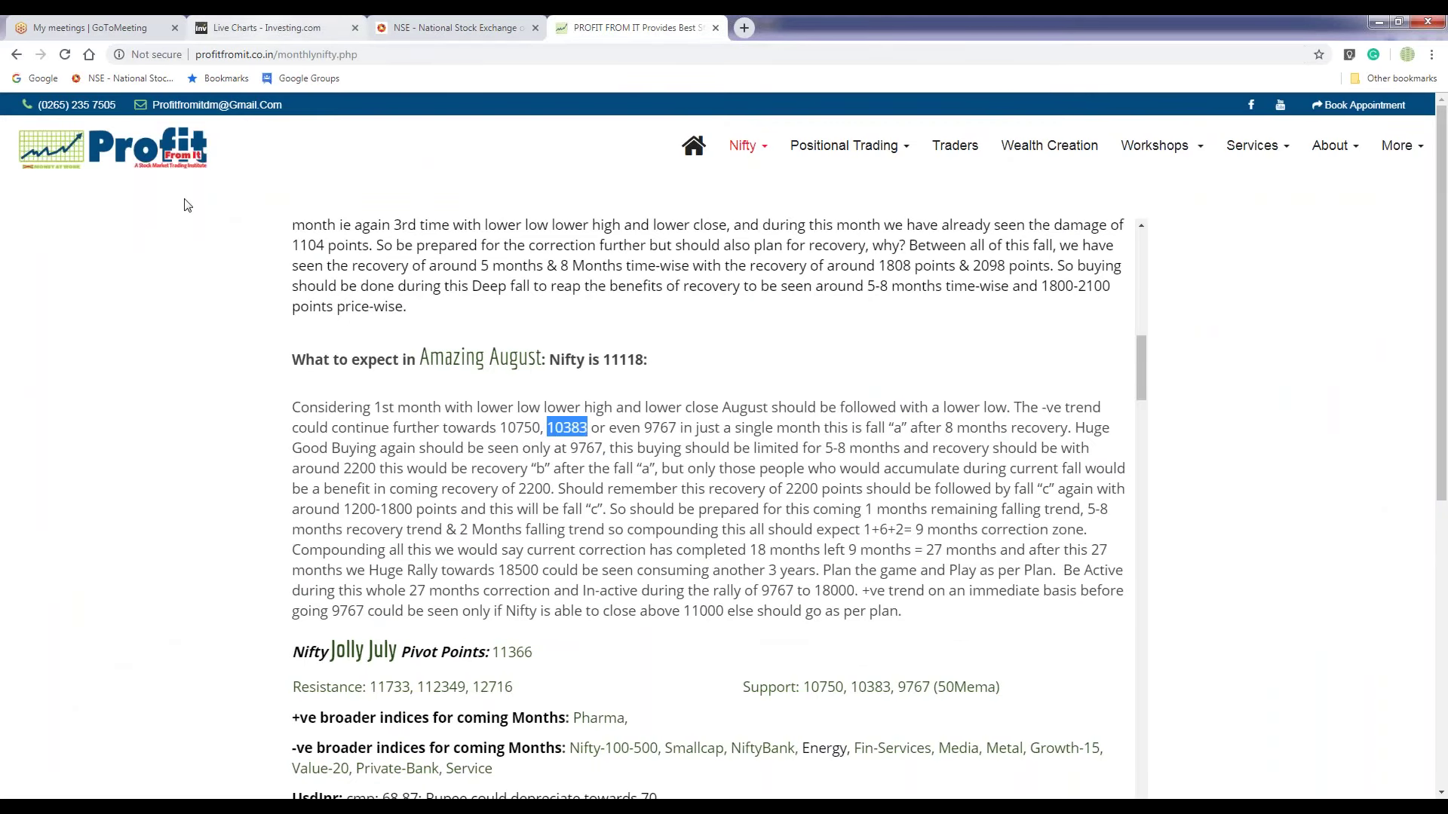
key(ctrl+2)
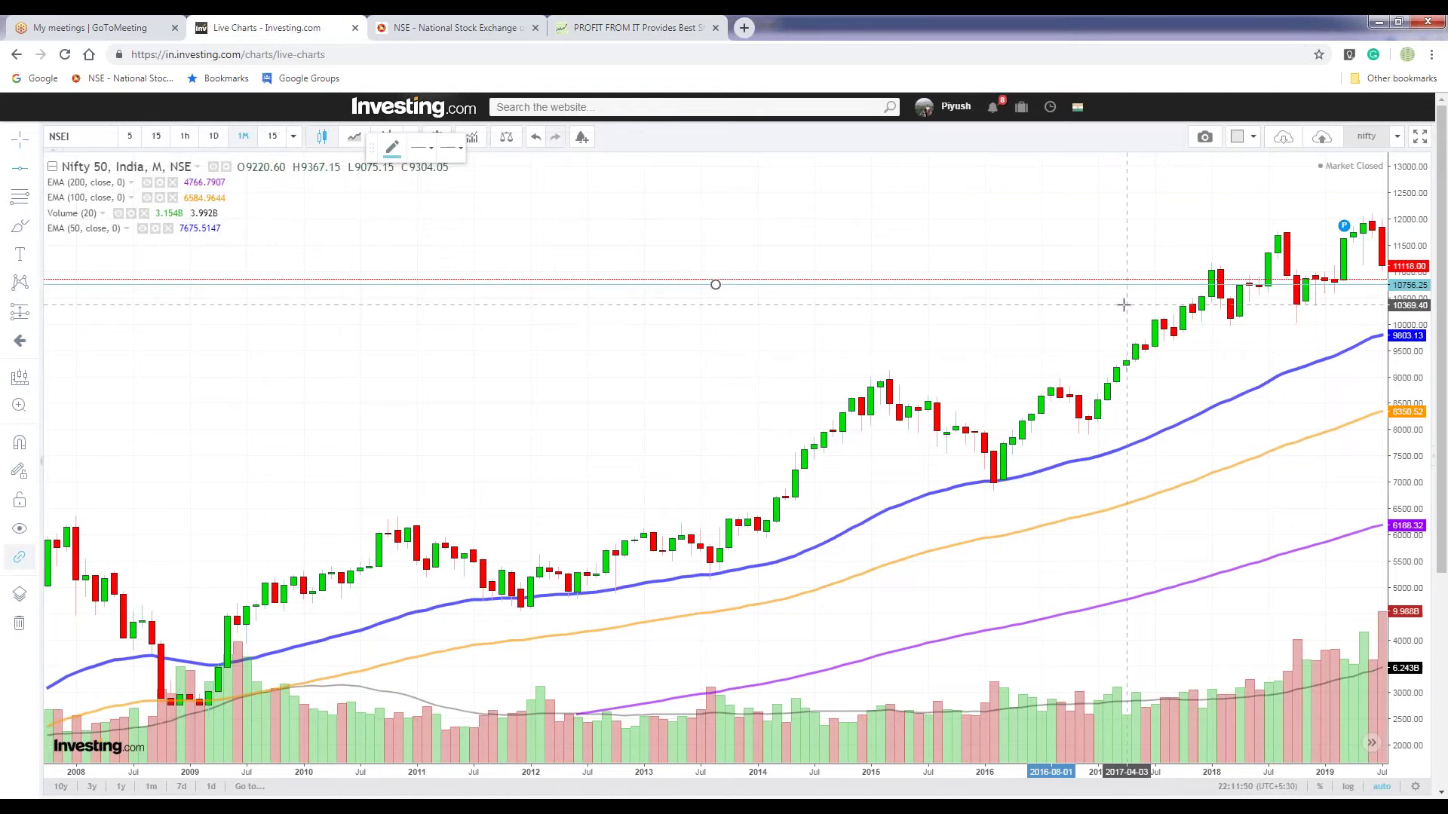
Step: Highlight the 9767 target in the article, and place a horizontal line at about 9782 near the chart's 50 EMA
key(ctrl+4)
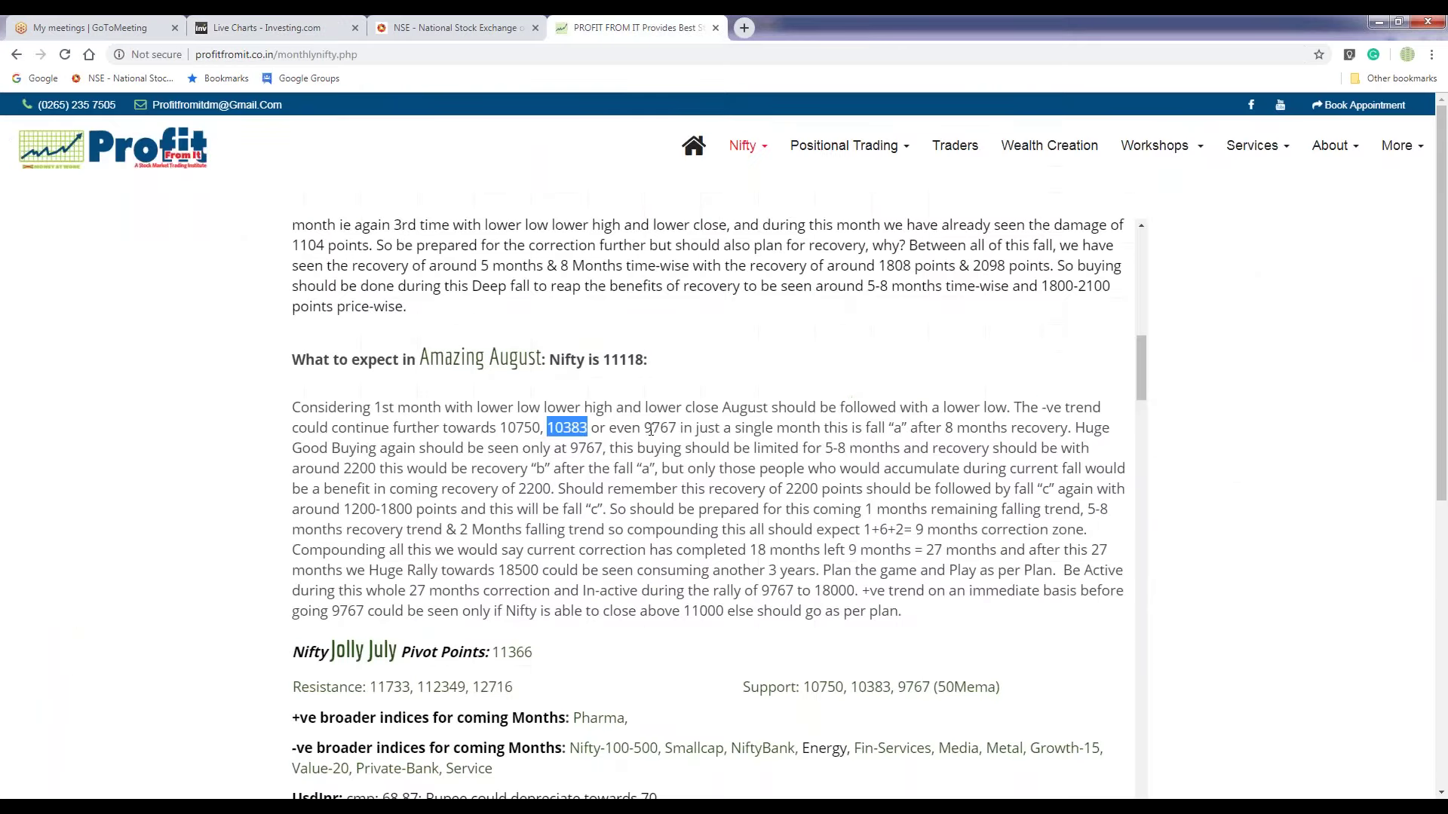
double_click(653, 429)
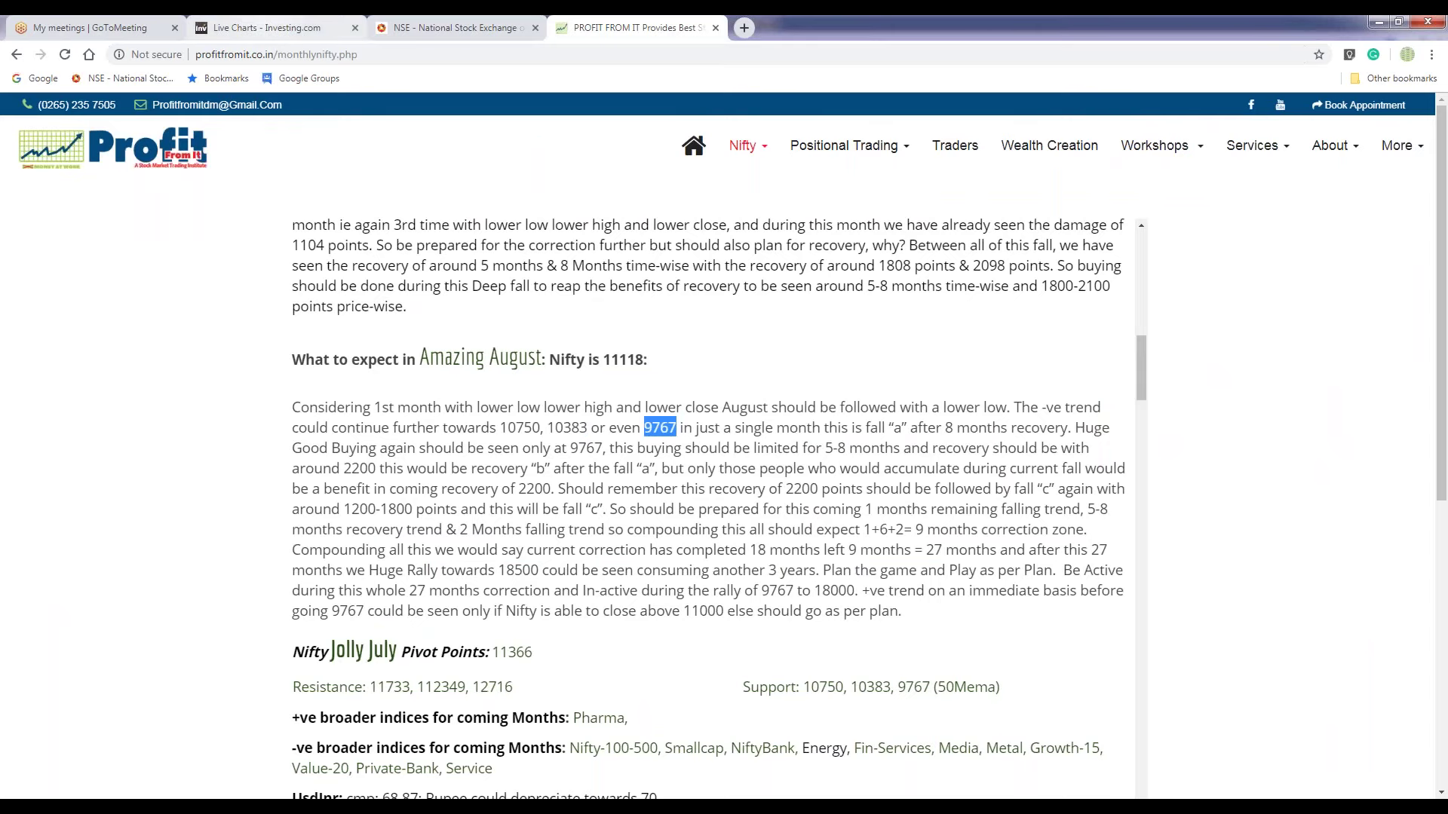
key(ctrl+2)
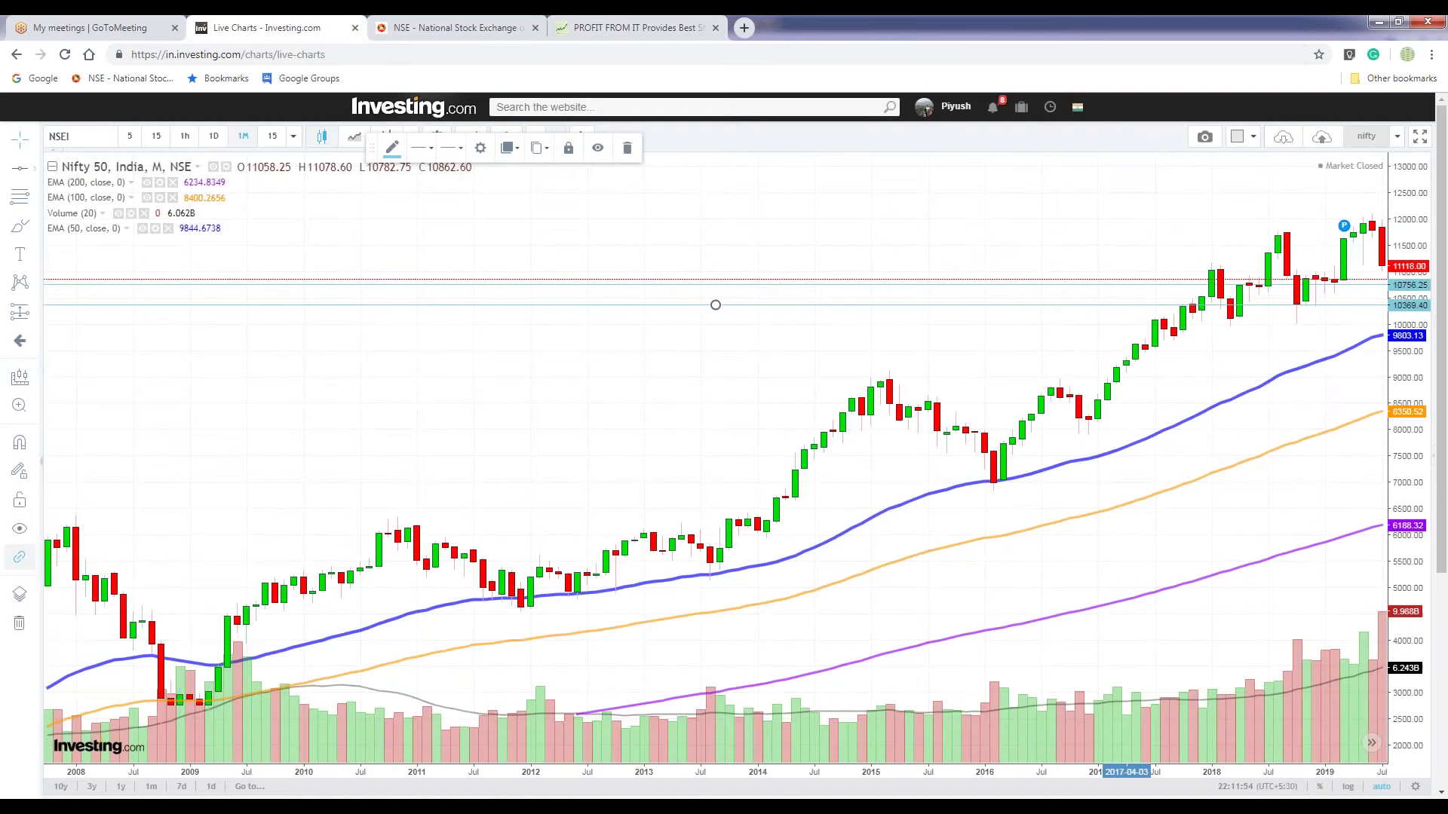
drag(1248, 304, 1259, 320)
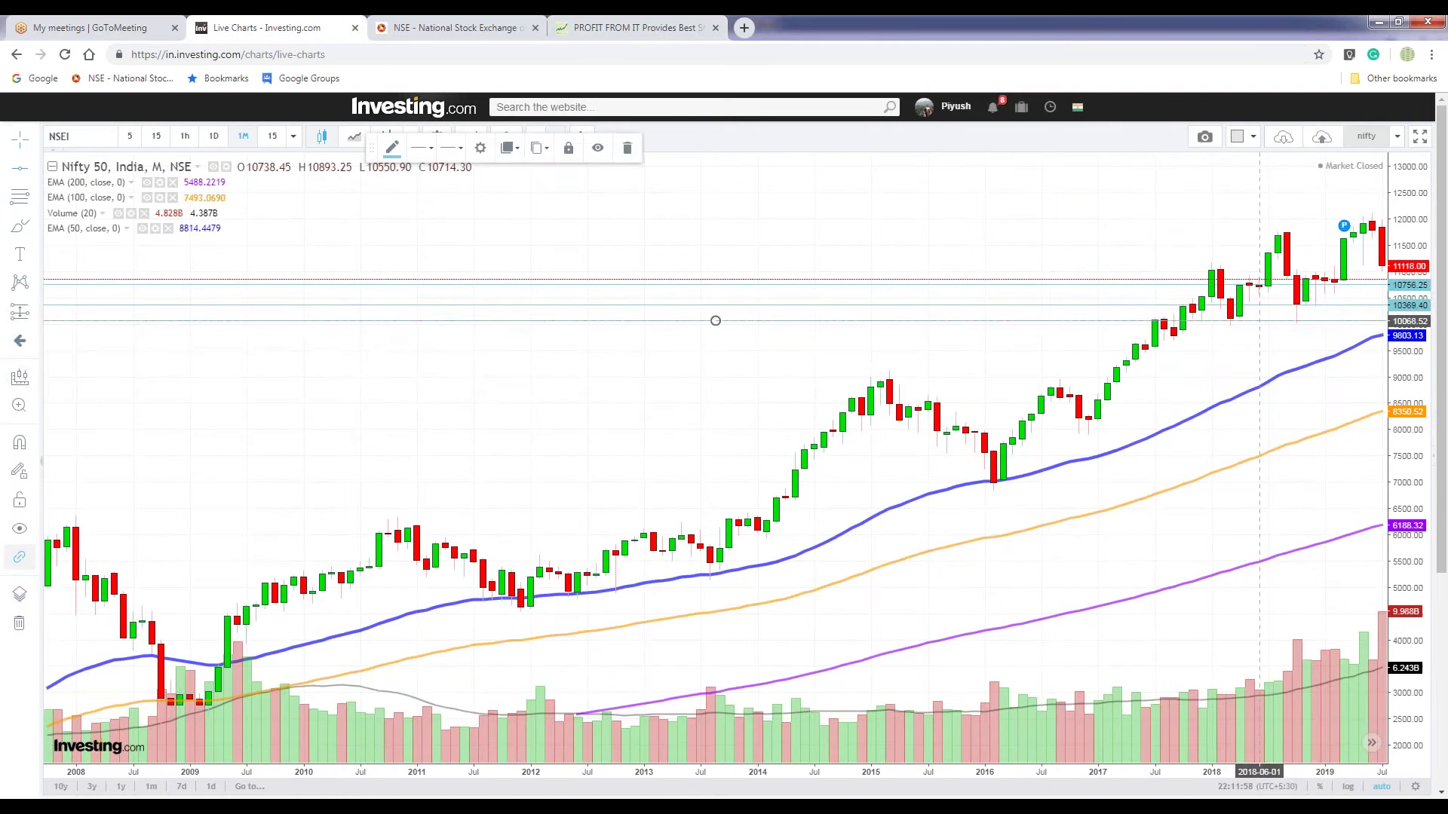
drag(715, 320, 726, 336)
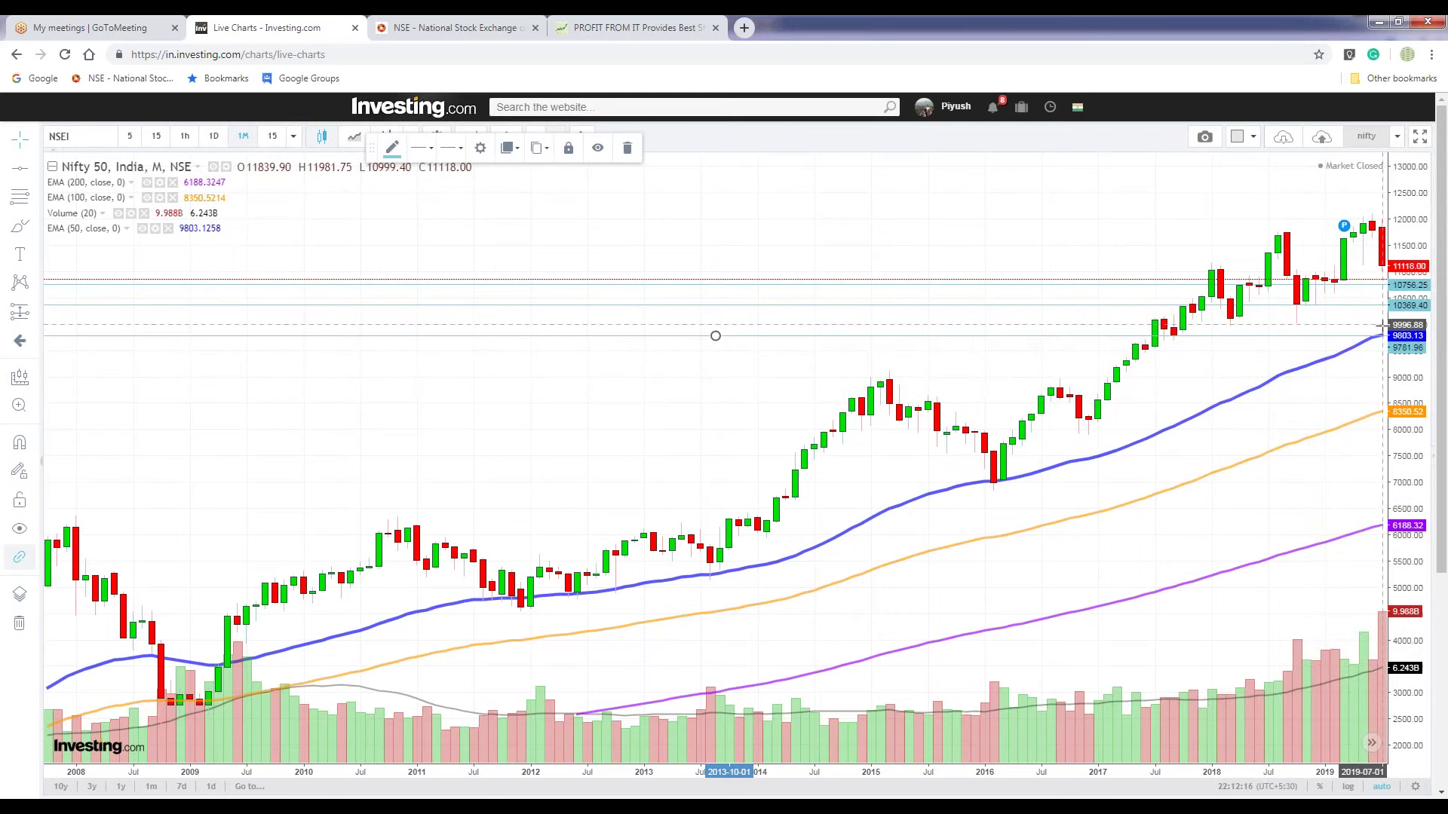
Step: Highlight "in just a single month" and the fall "a" label in the article, and trace that fall on the monthly chart
click(633, 27)
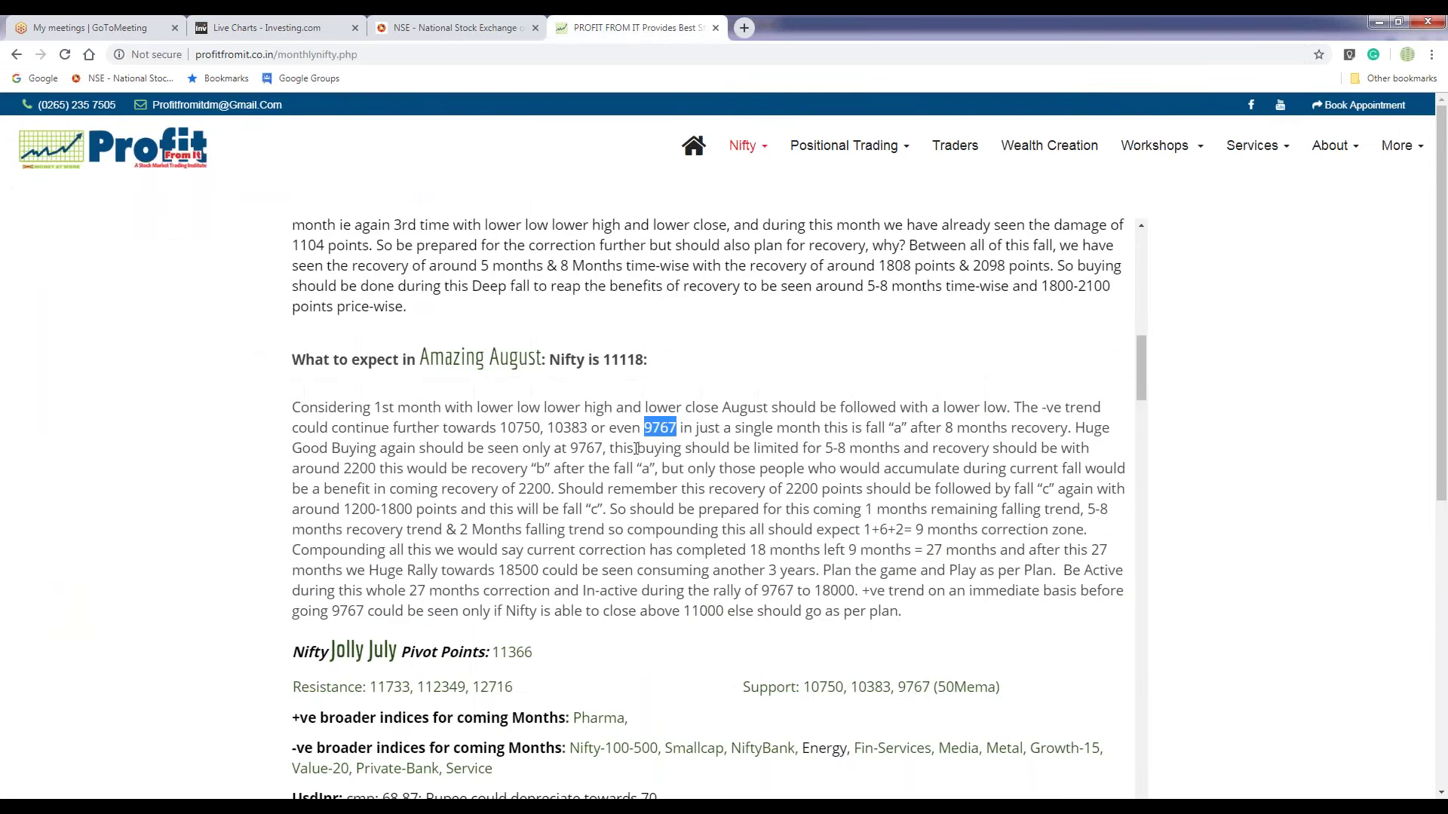
click(247, 21)
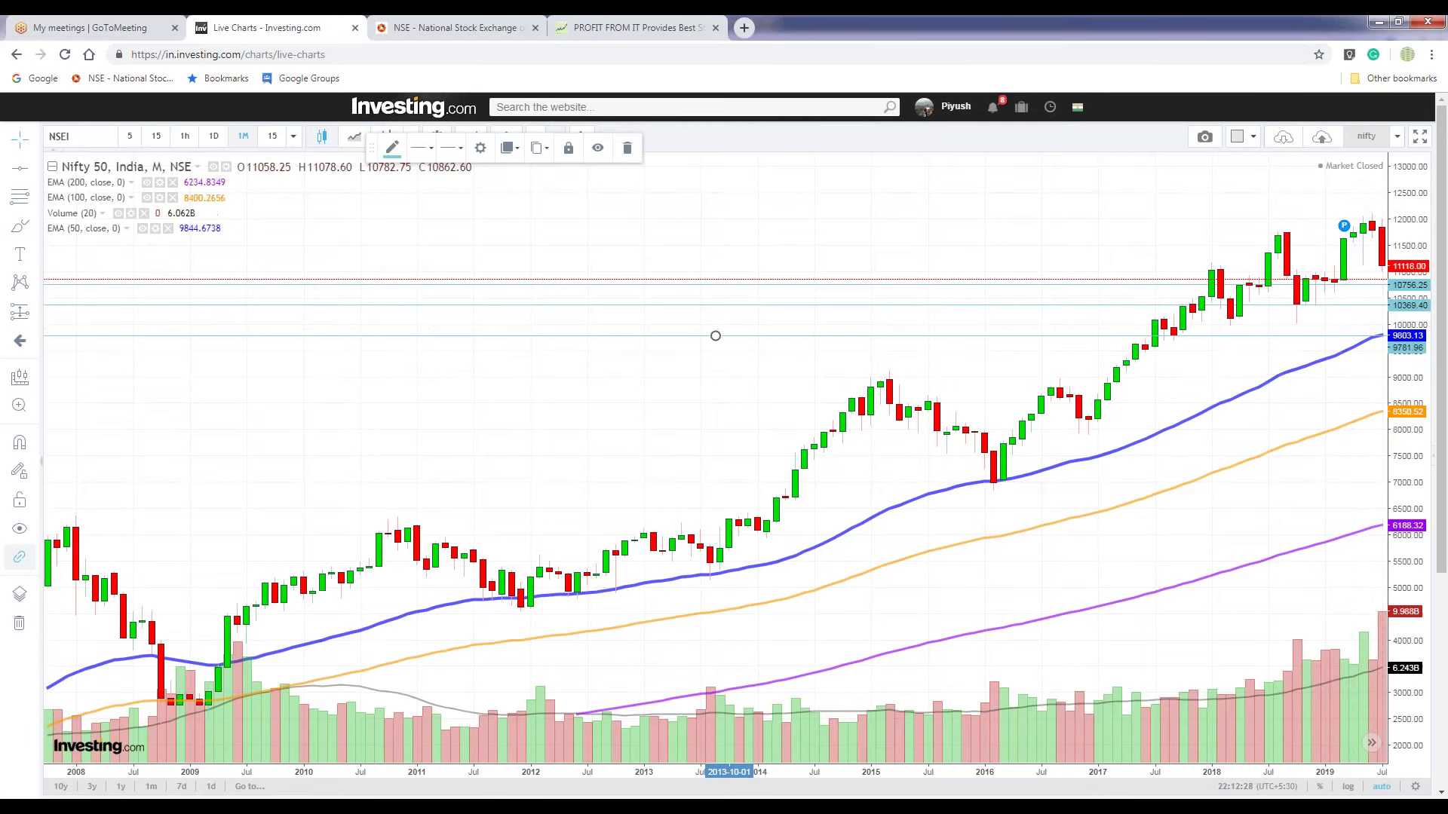
click(655, 28)
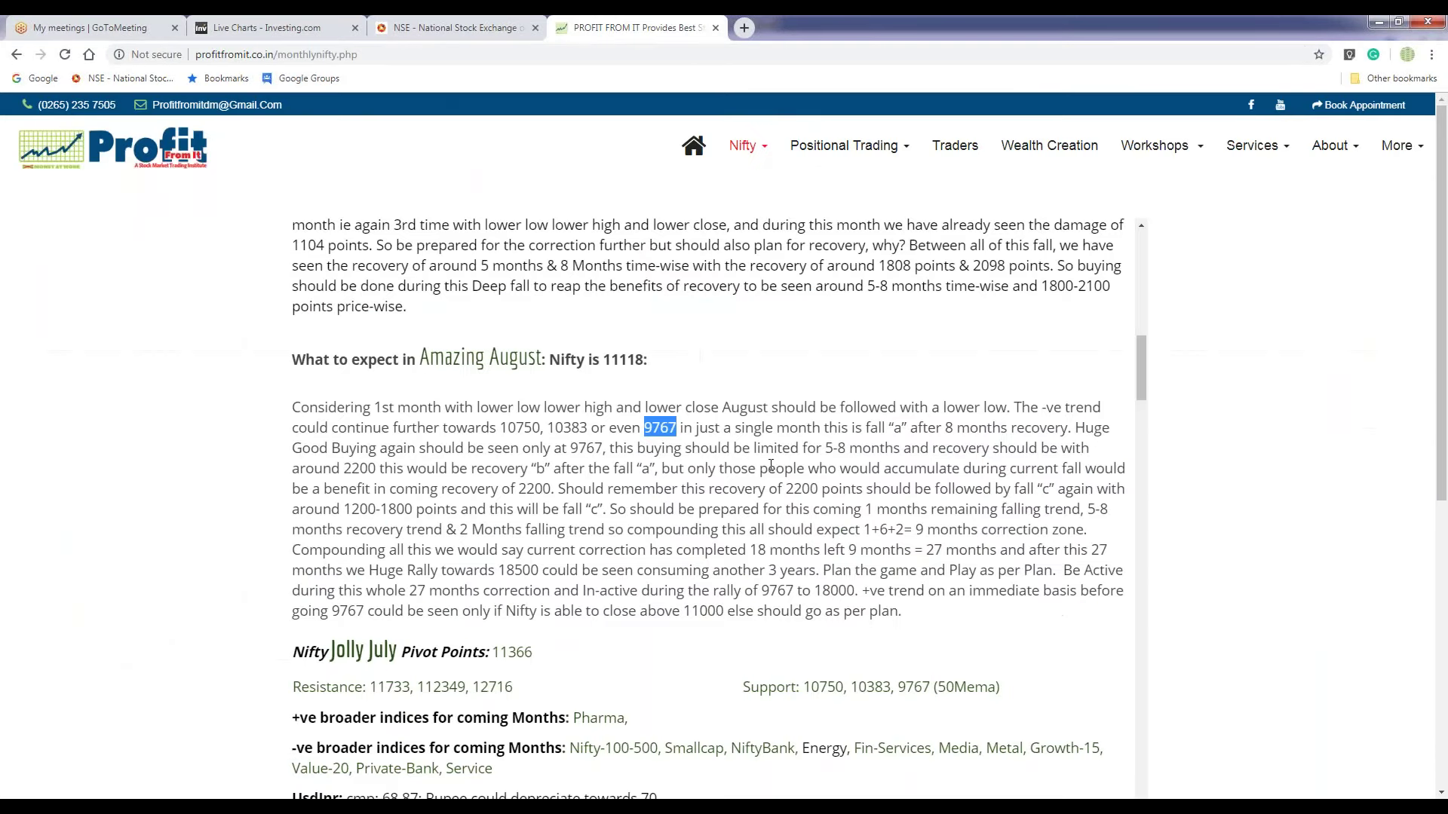
drag(680, 427, 841, 428)
click(840, 428)
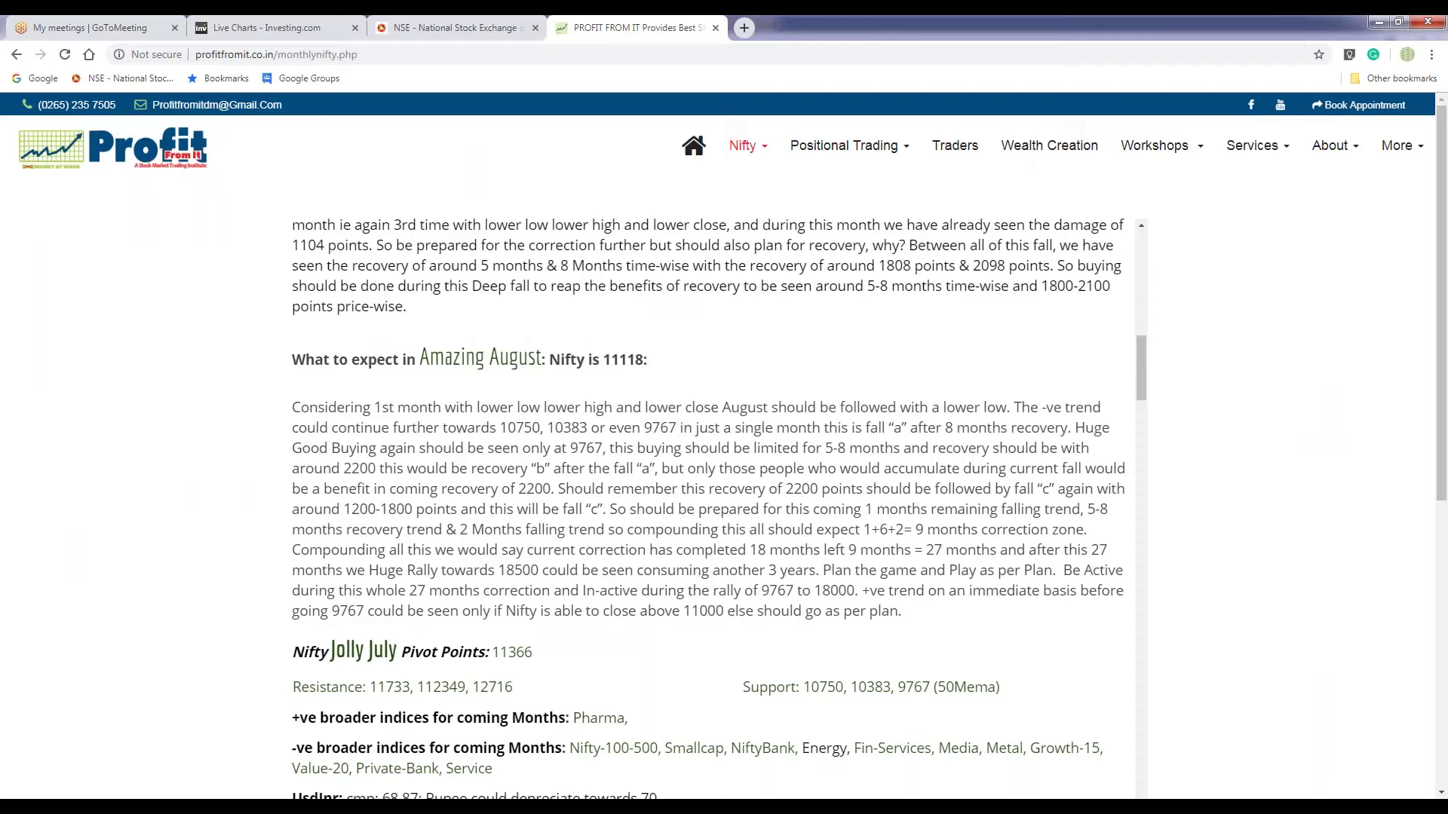
double_click(897, 428)
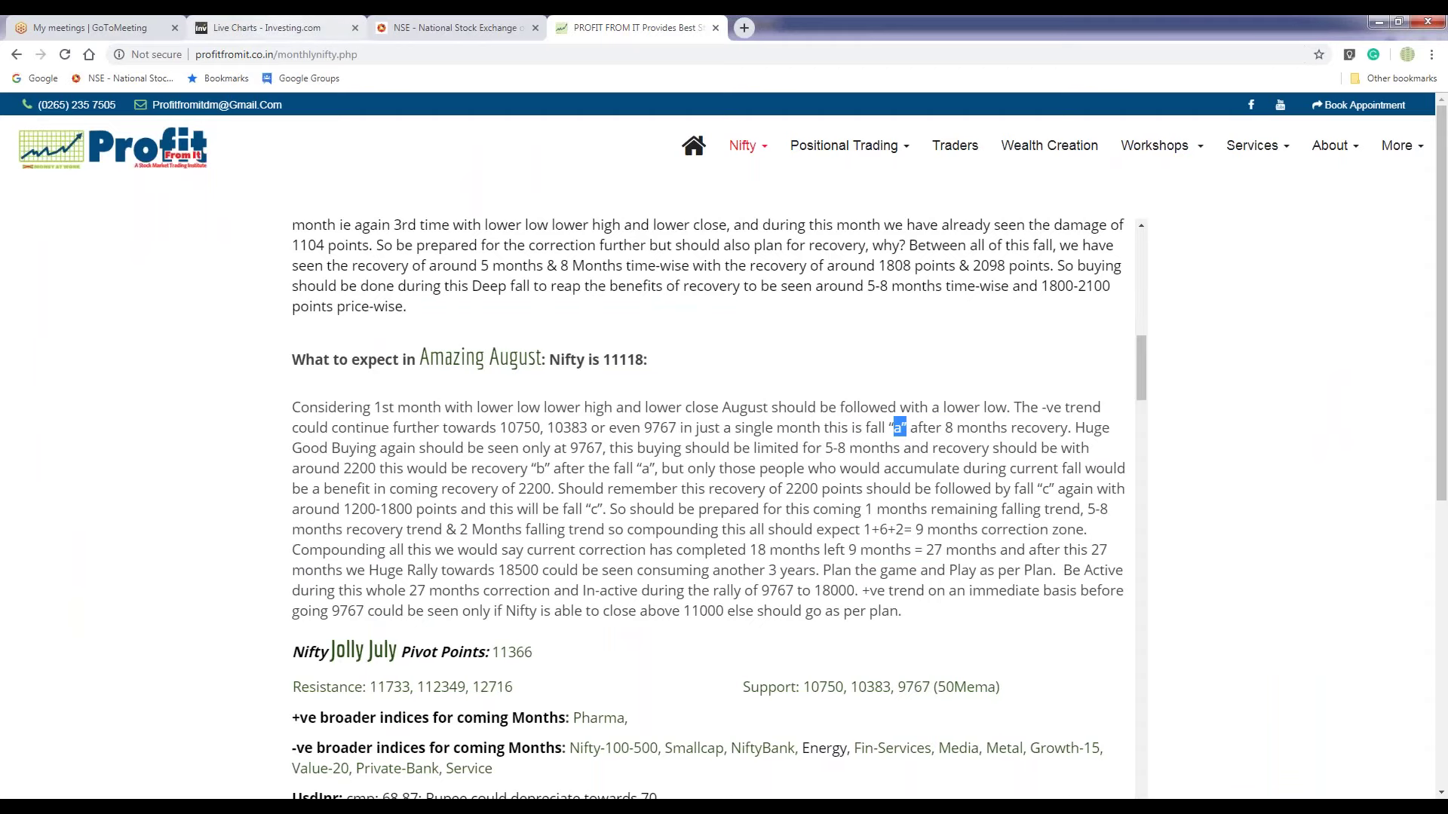
key(ctrl+2)
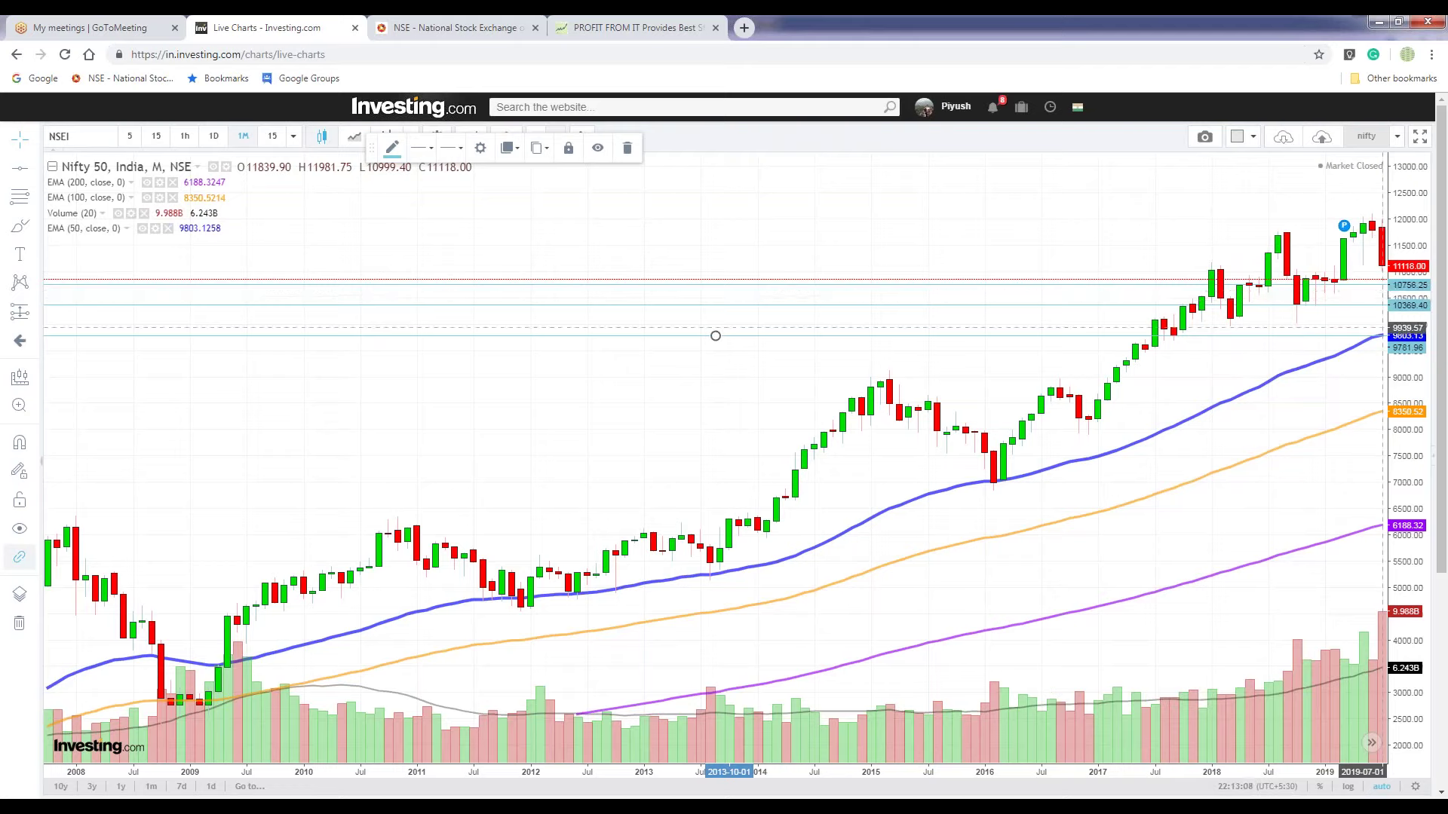
Step: Highlight "8 months recovery" in the August outlook, and trace that recovery on the monthly chart
key(ctrl+4)
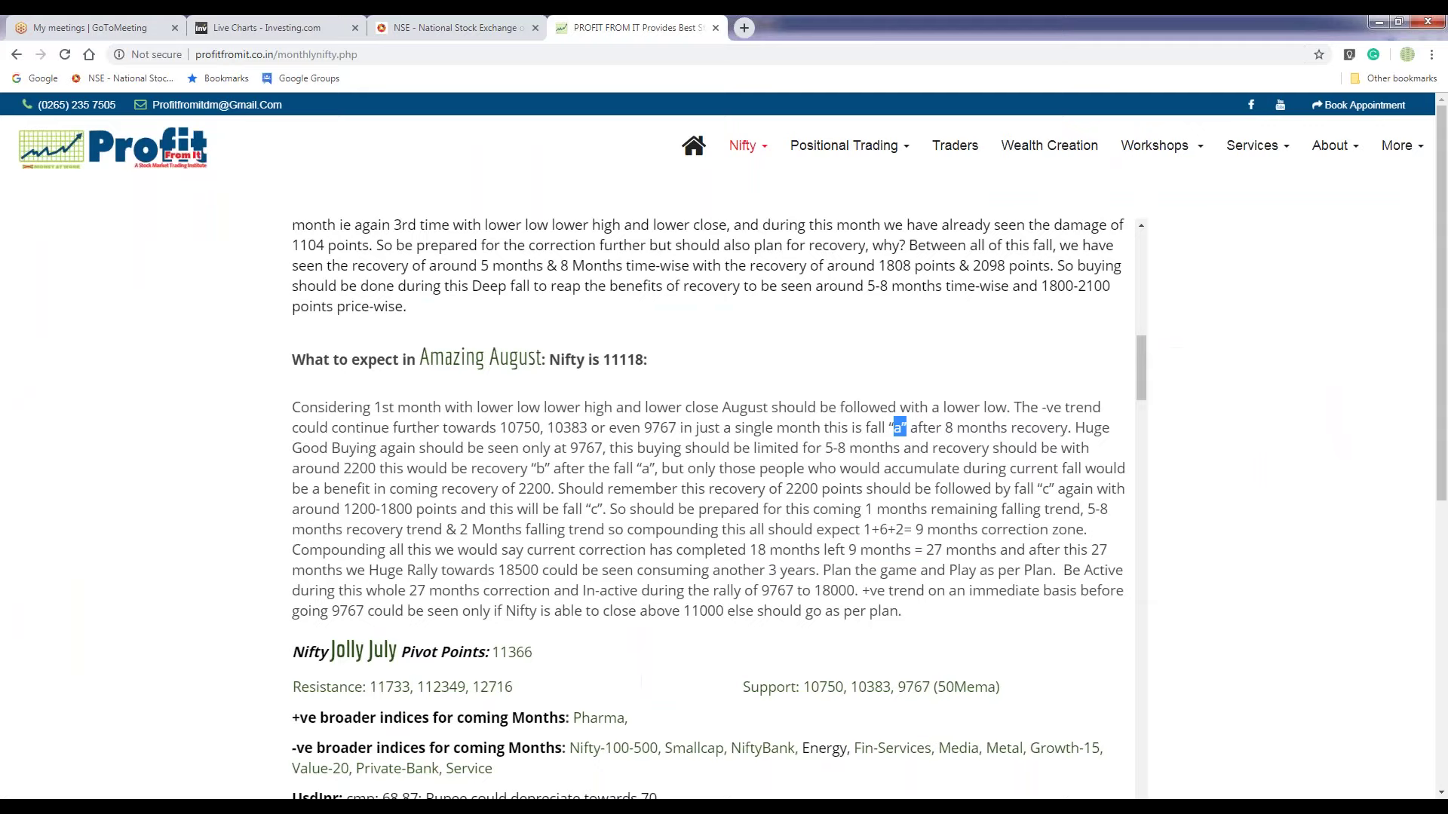
drag(945, 429, 1063, 430)
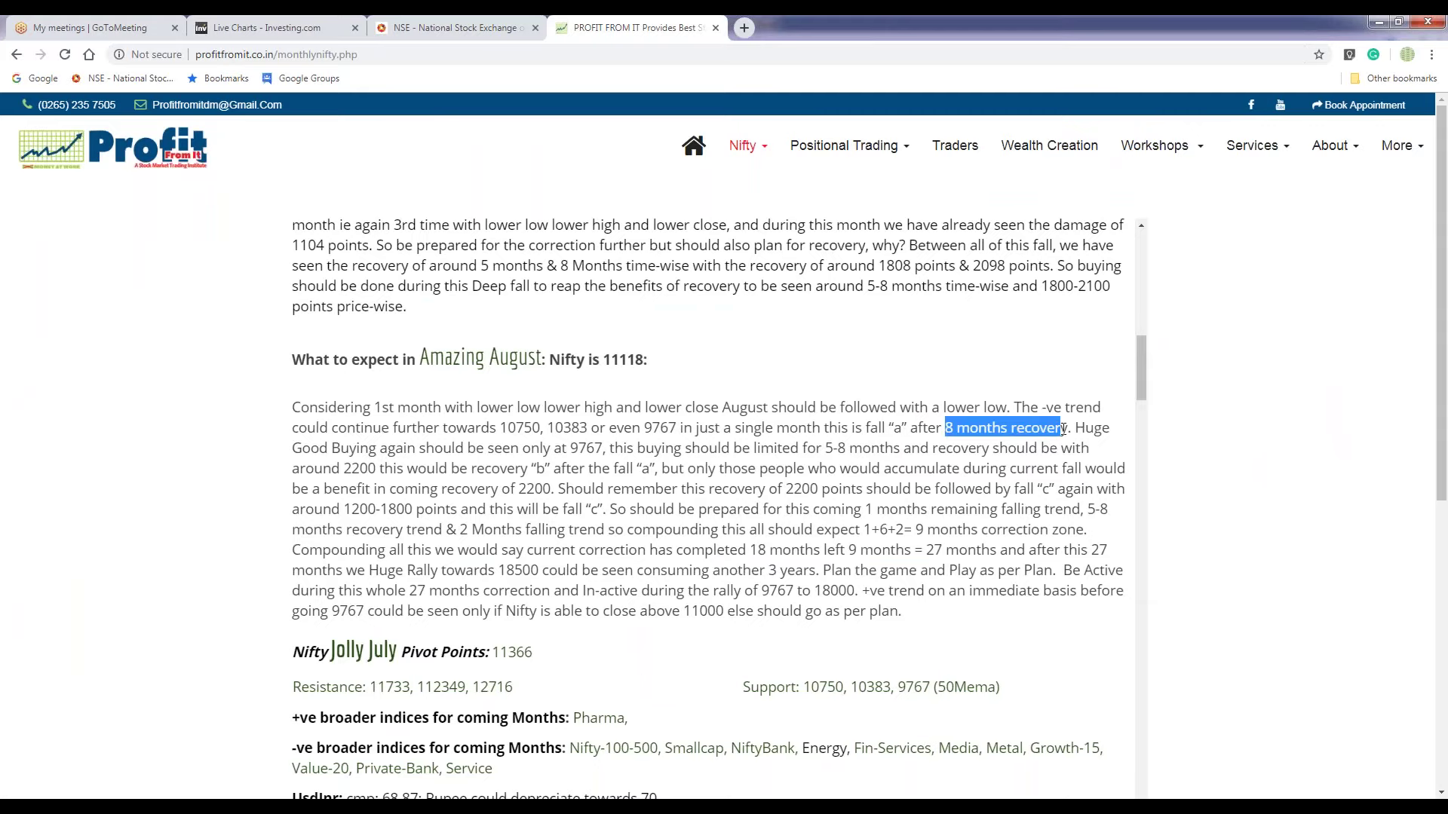
key(ctrl+2)
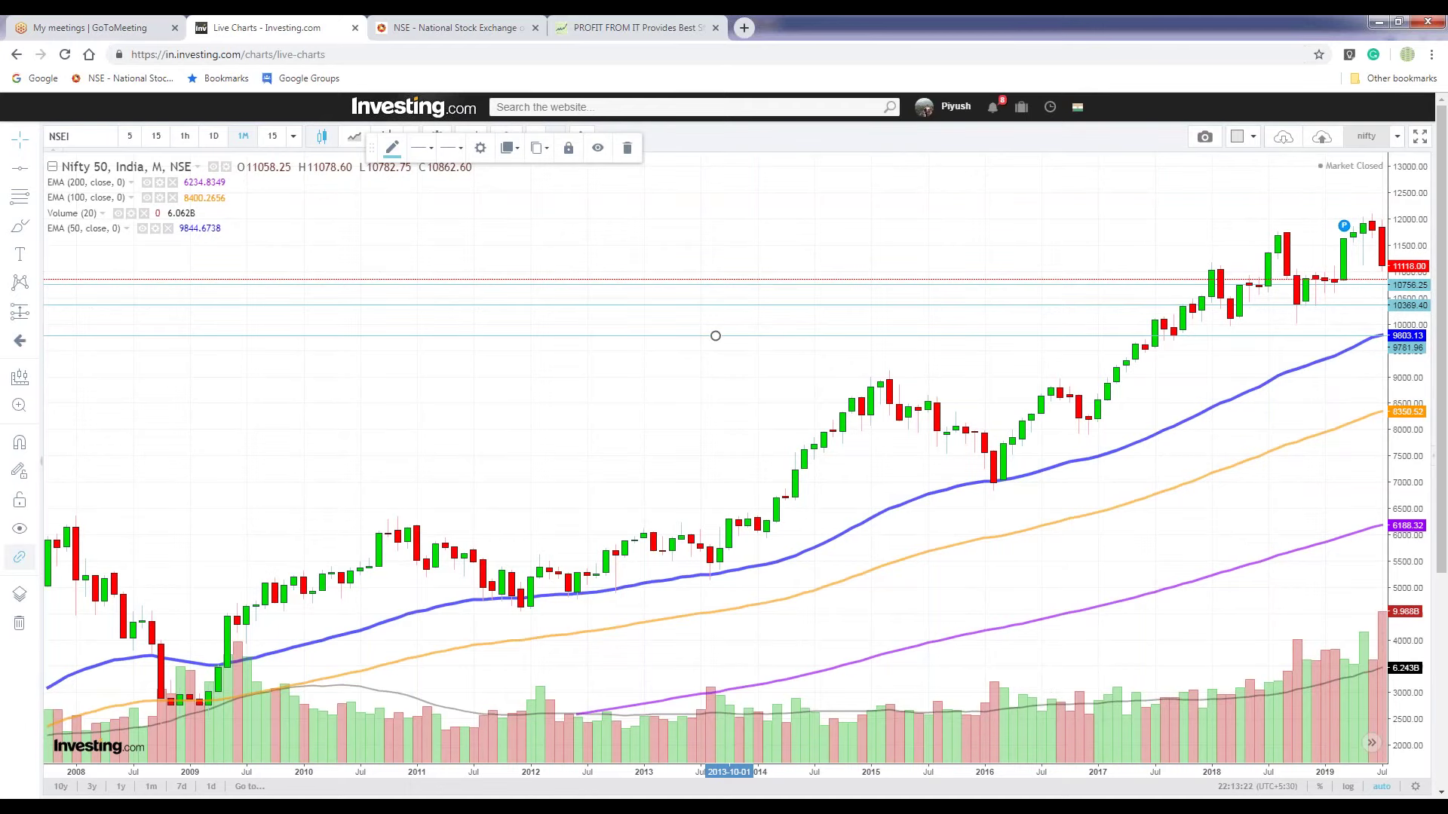
Step: Highlight "Good Buying again should be seen only at 9767" in the August outlook
key(ctrl+4)
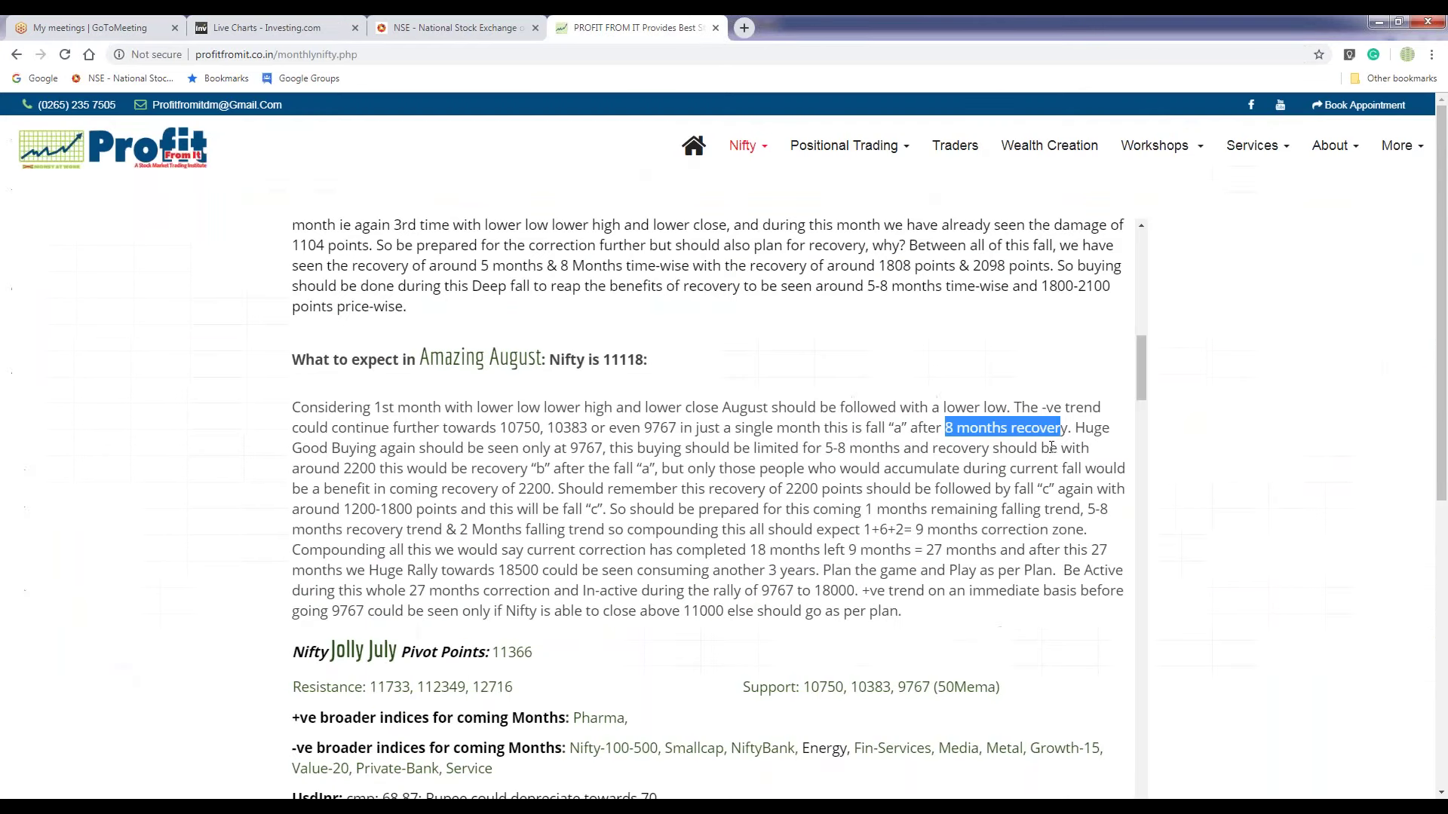
click(1082, 431)
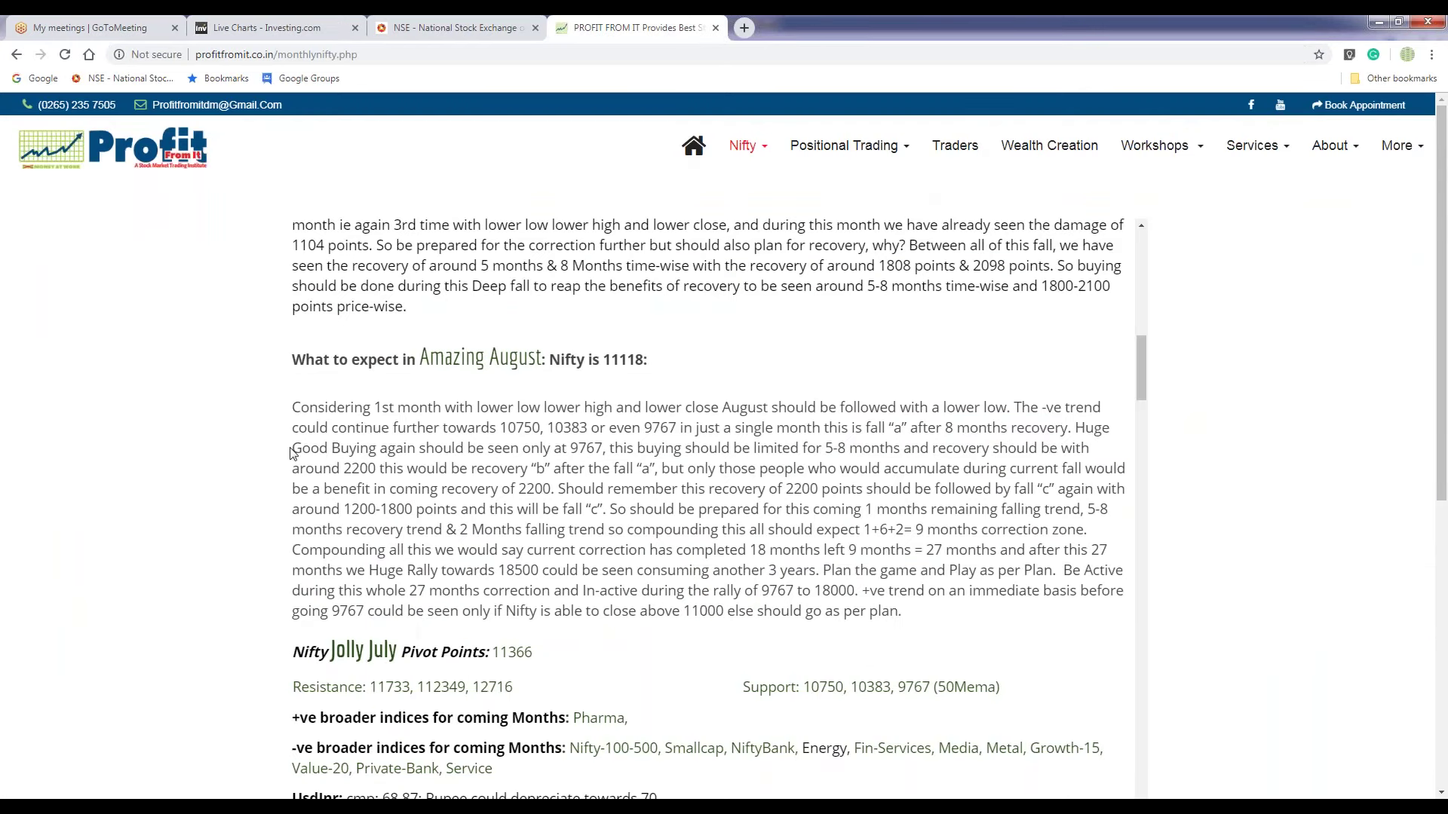
drag(293, 452, 603, 449)
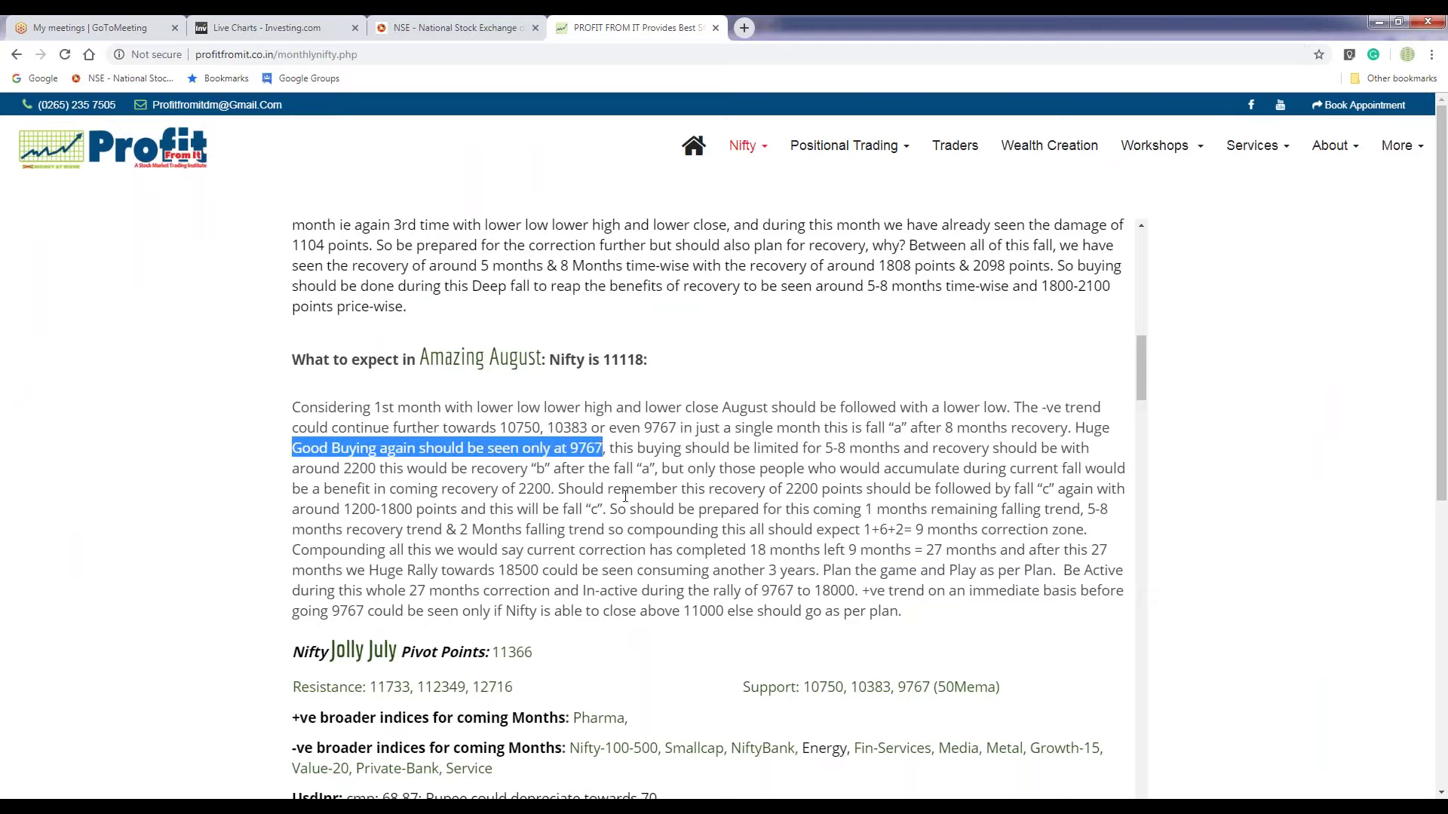
Step: Highlight "this buying should be limited for 5-8" in the August outlook, and check the marked levels on the monthly chart
click(642, 451)
drag(610, 448, 852, 448)
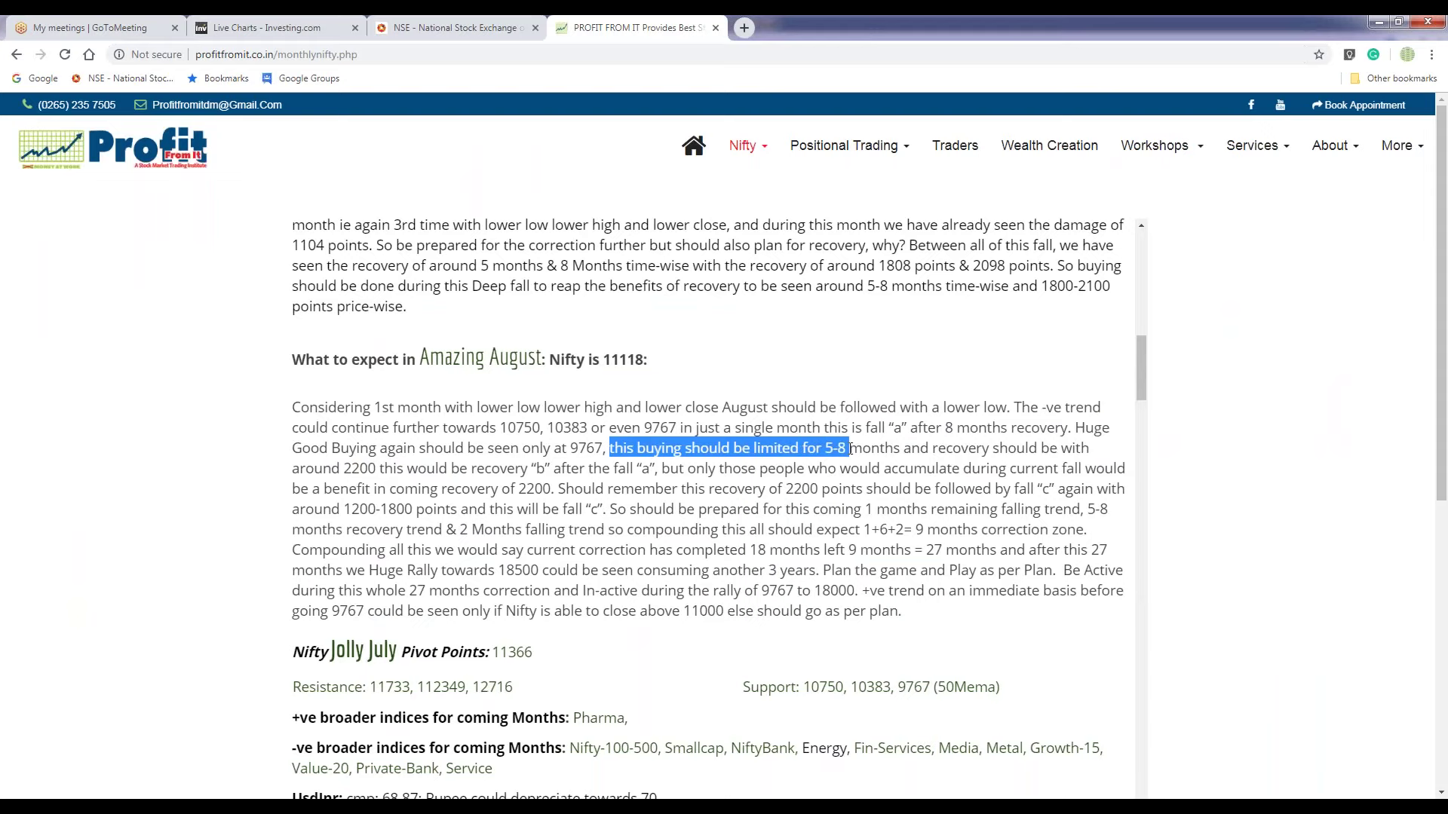
click(264, 28)
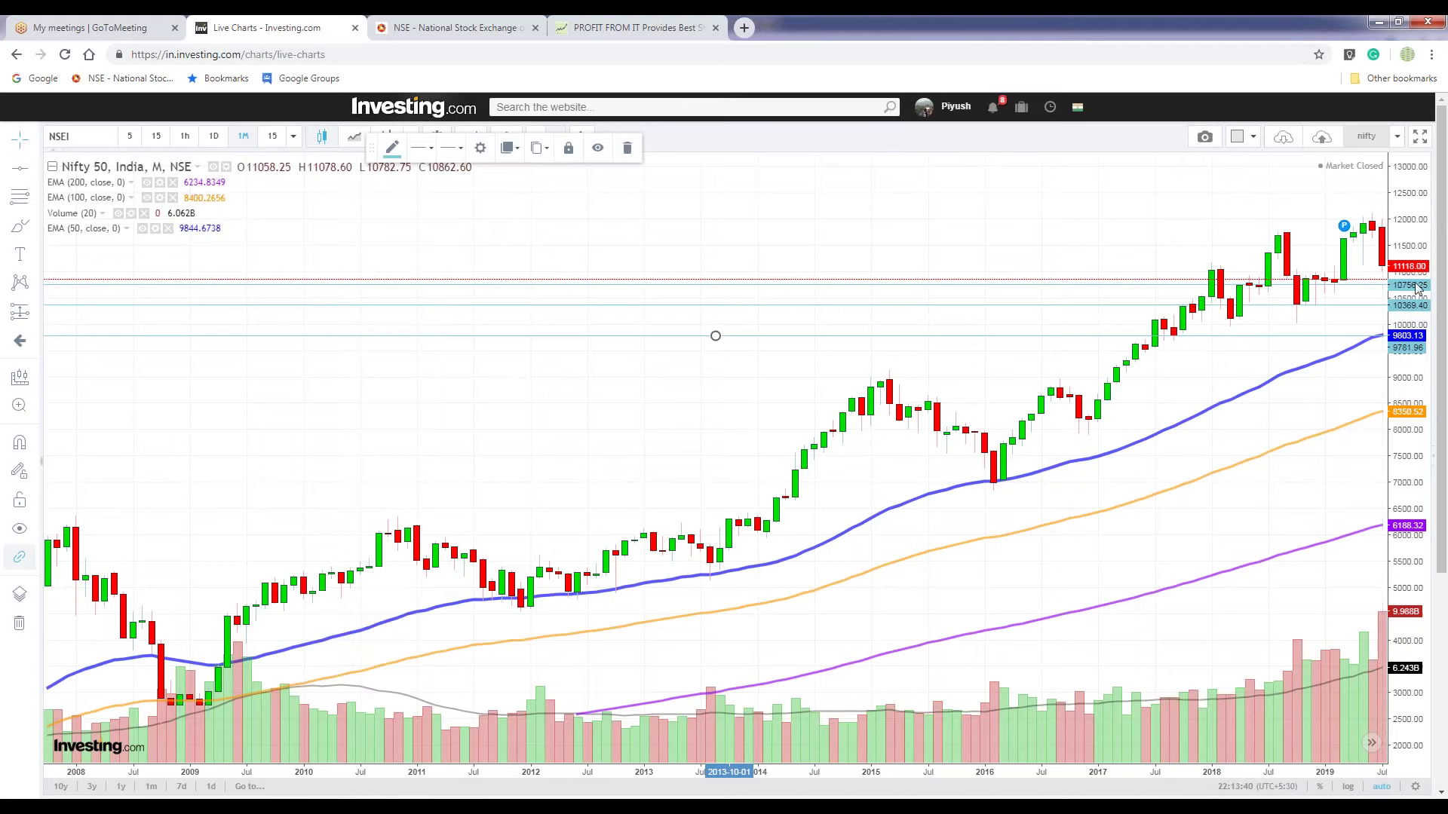
click(633, 28)
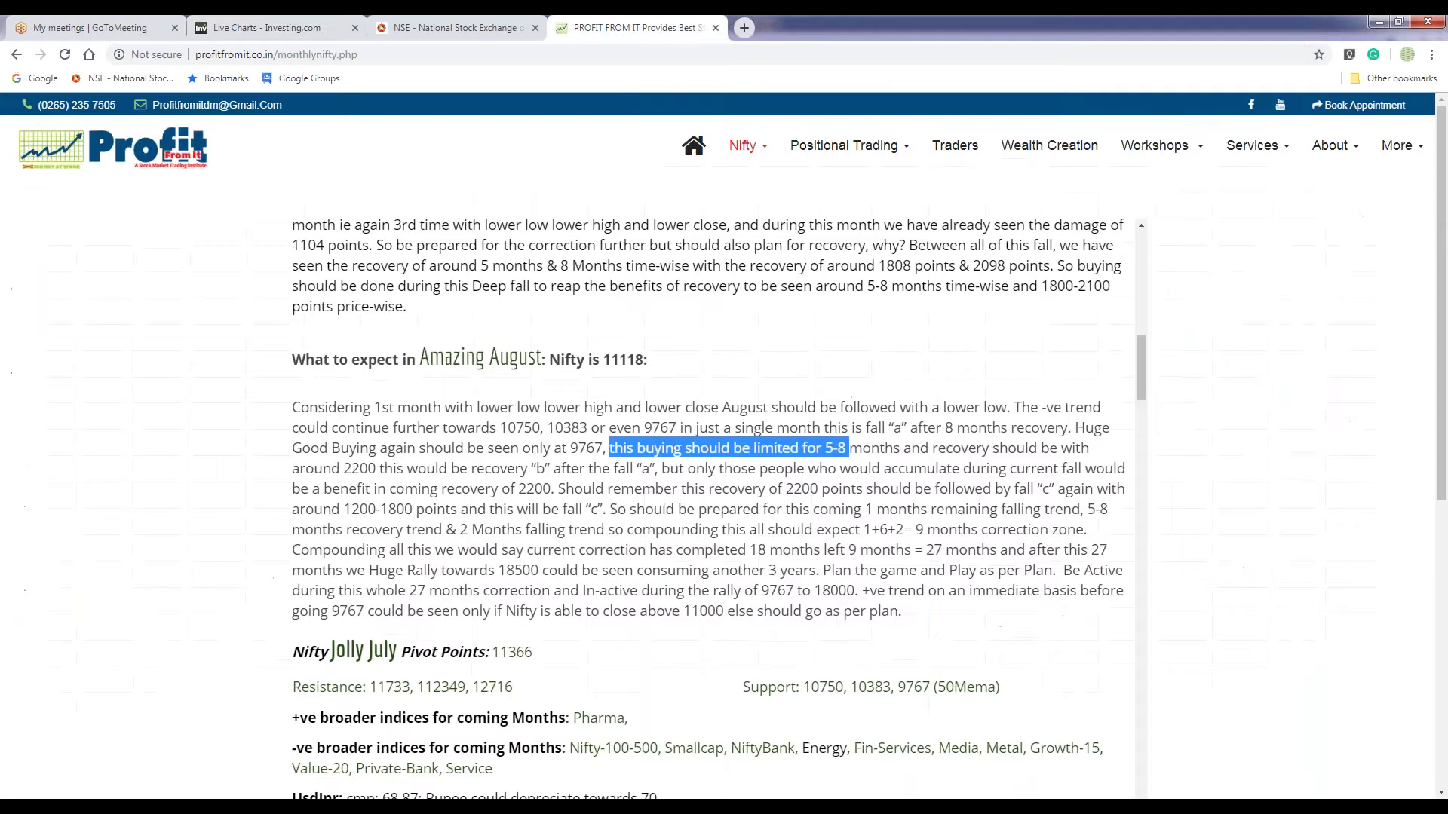
click(826, 450)
double_click(842, 450)
click(460, 509)
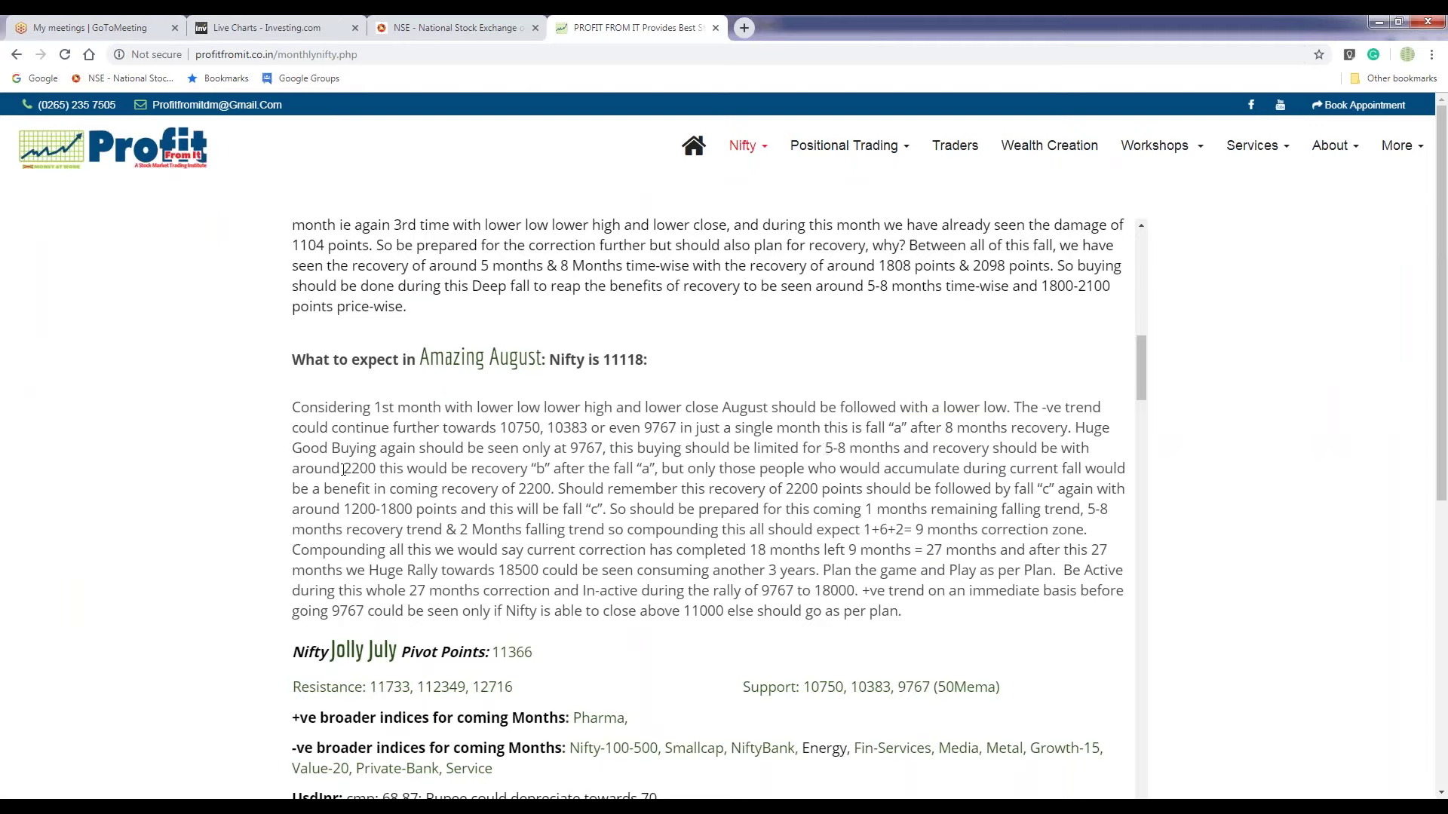
Step: Highlight the 2200-point recovery and its "b" label in the August outlook, and follow that recovery on the monthly chart
drag(343, 468, 376, 469)
click(442, 532)
double_click(548, 469)
key(ctrl+2)
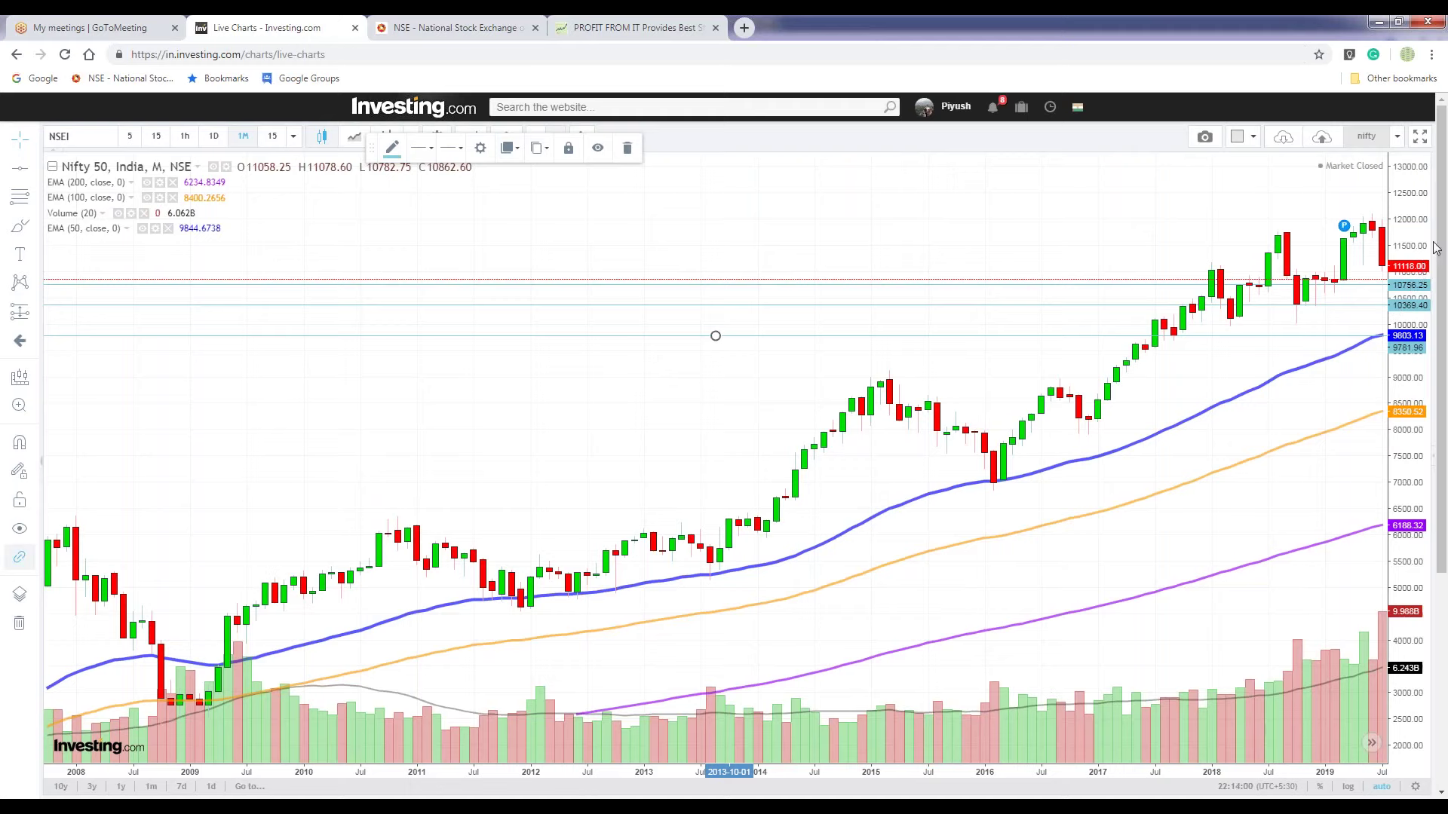
Step: Highlight the accumulation advice and "Should remember this recovery of 2200 points should be followed by fall "c"", and review the chart's earlier swings
key(ctrl+4)
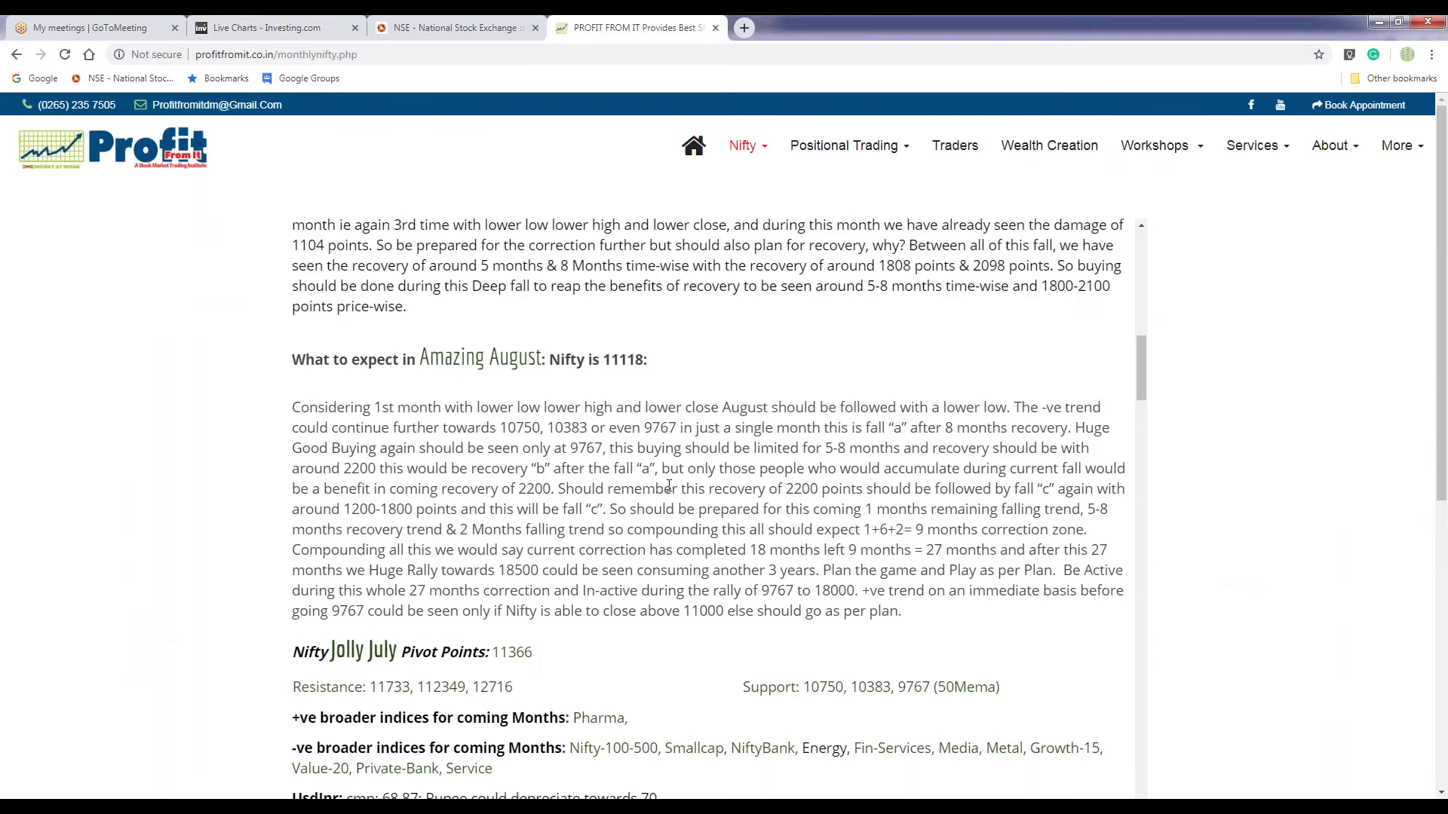
drag(669, 468, 554, 488)
click(558, 543)
drag(559, 485, 1056, 489)
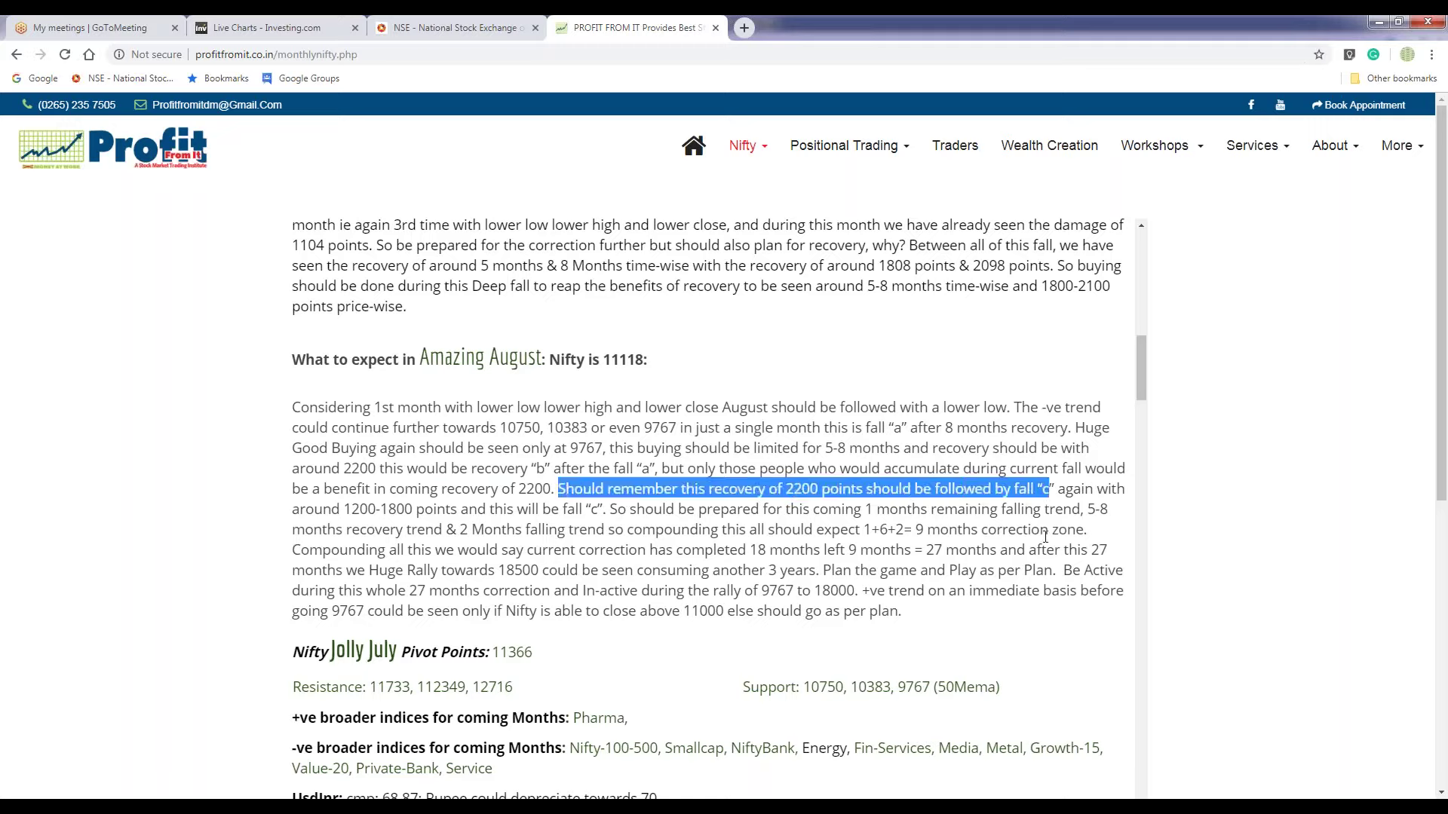
click(271, 27)
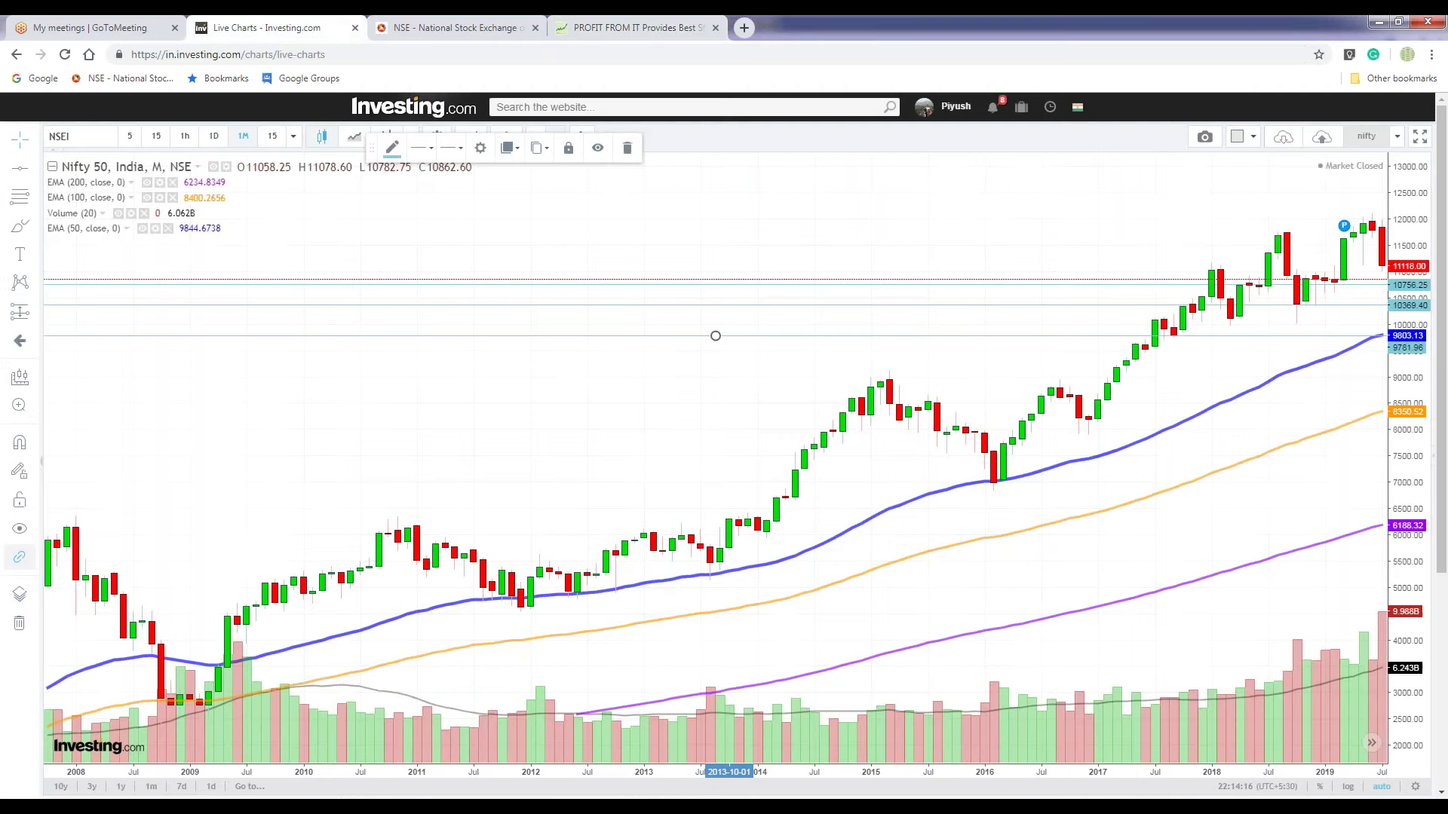
click(1282, 251)
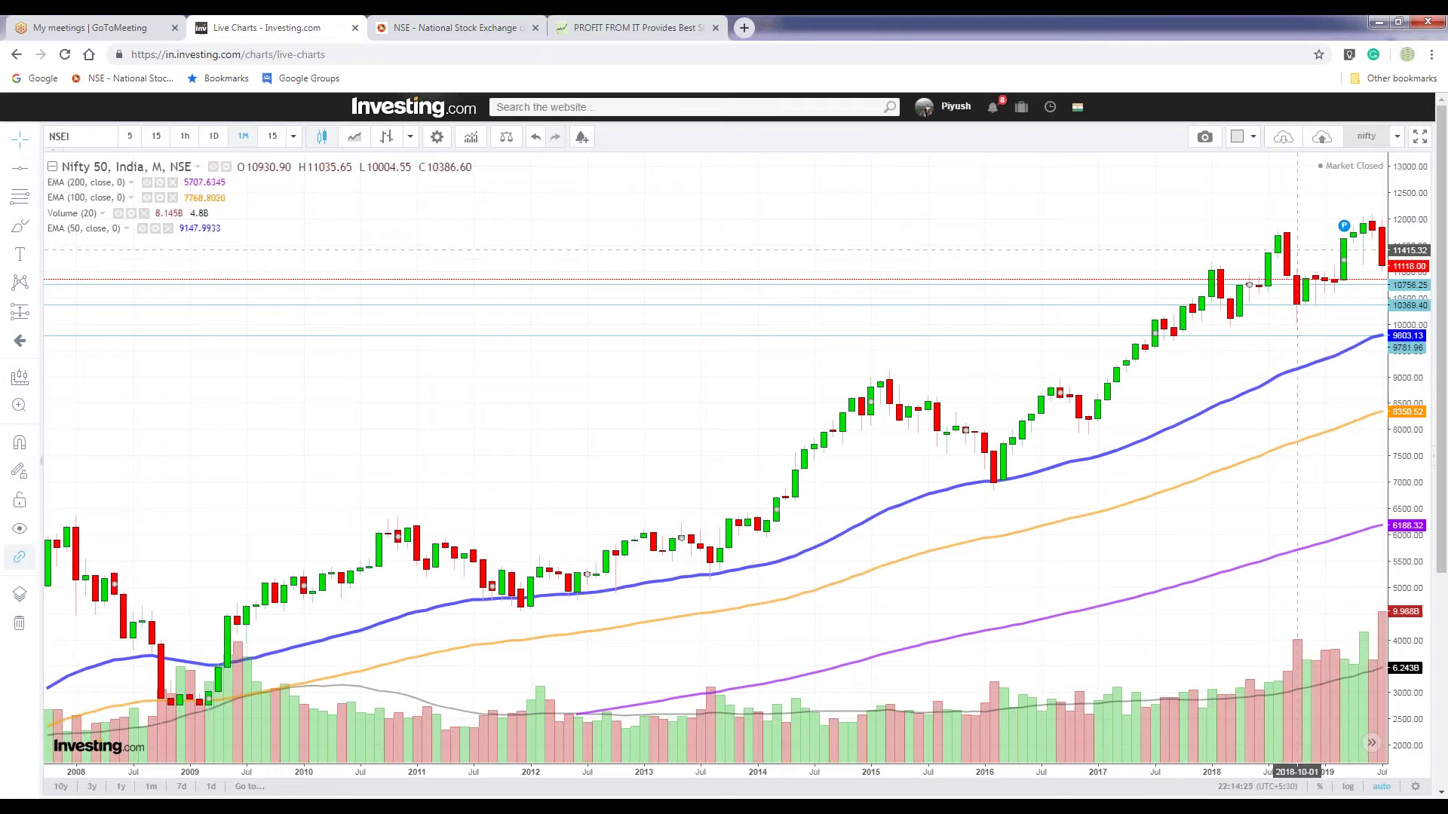
Step: Highlight the 1200-1800 points range and the fall "c" label, and trace that fall in empty space beyond the chart's latest candle
click(636, 27)
click(1037, 490)
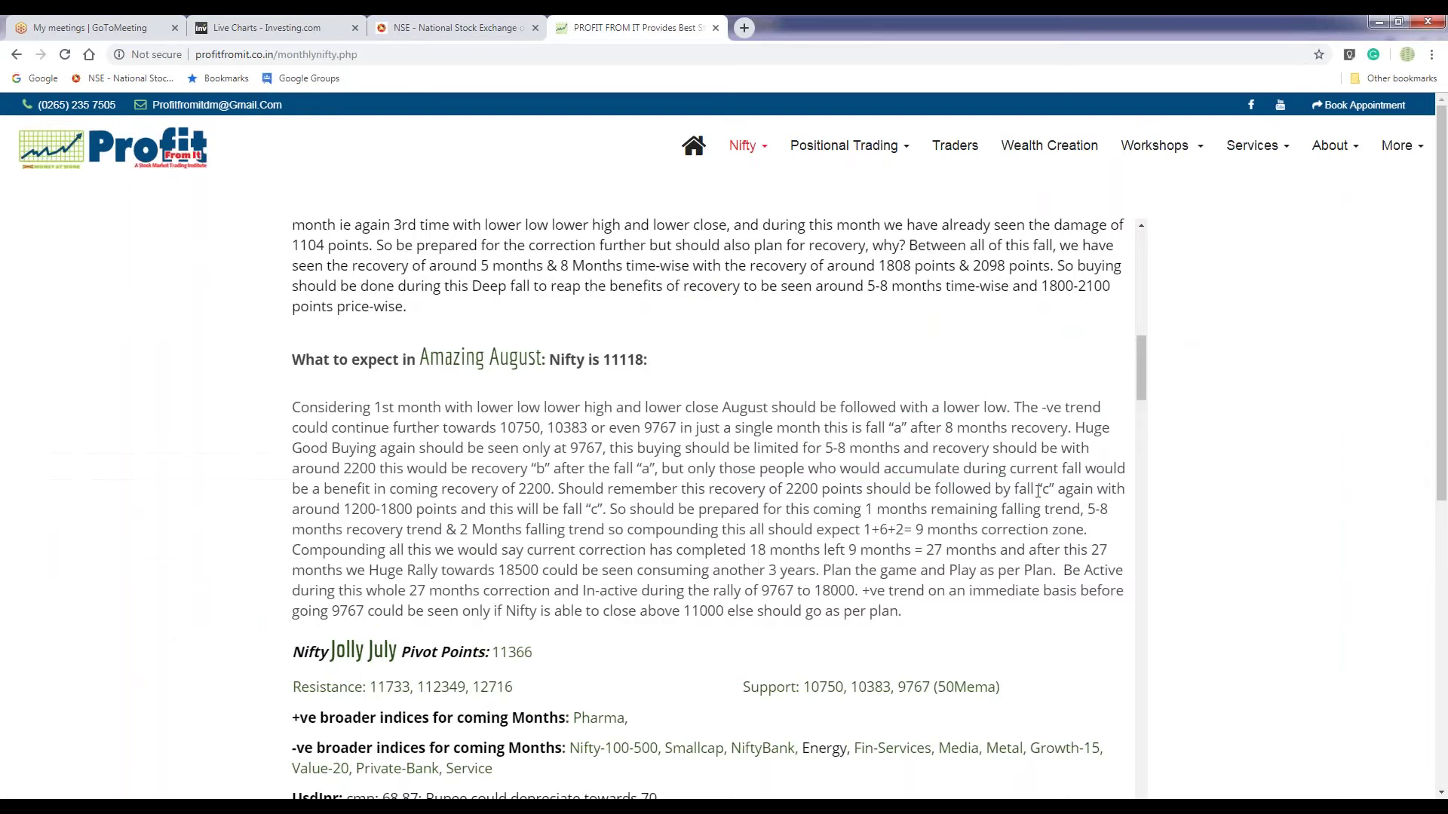
drag(1094, 486, 1049, 488)
drag(346, 510, 414, 511)
click(611, 528)
drag(610, 510, 591, 510)
key(ctrl+2)
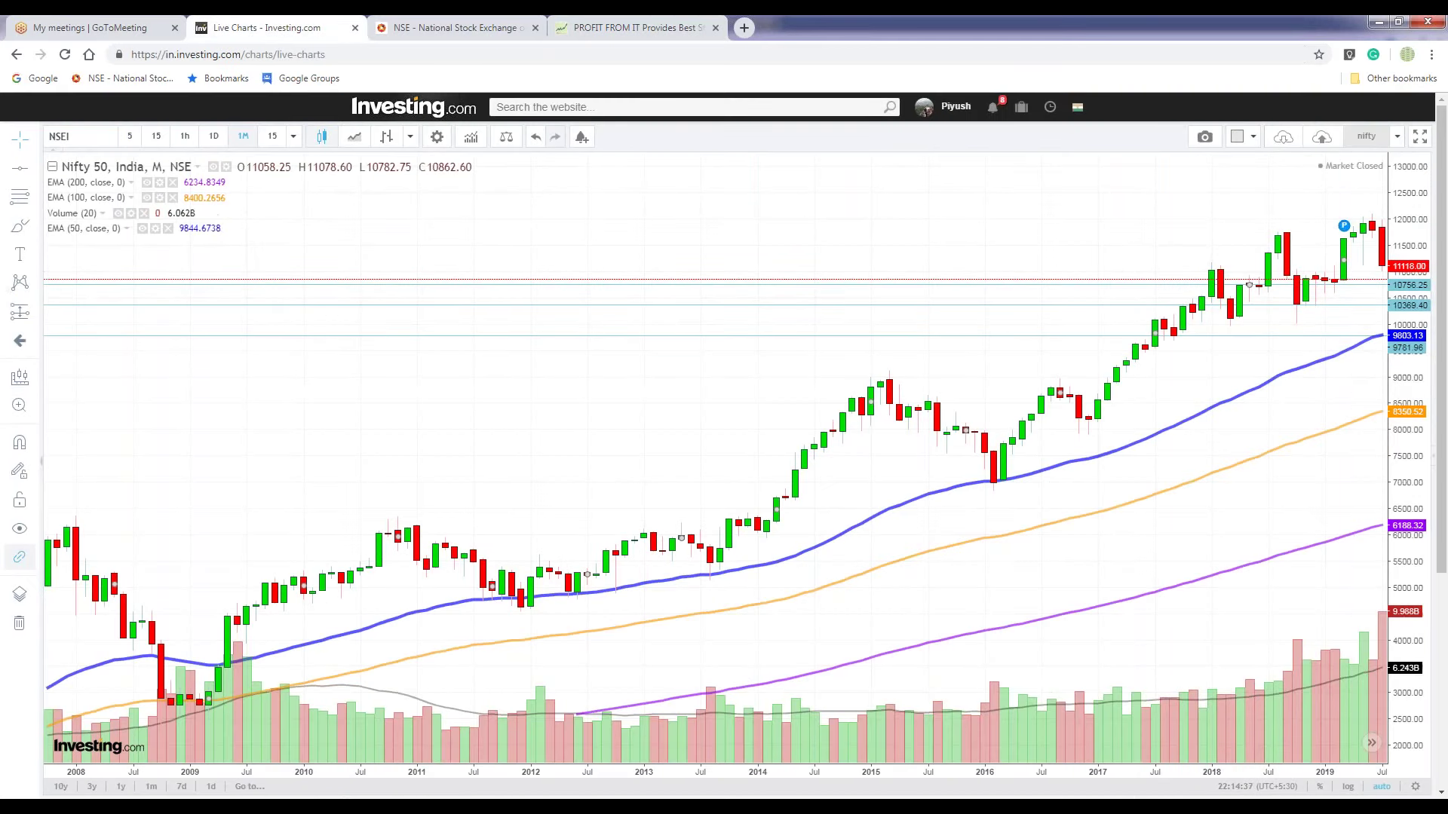
scroll(1066, 507, right, 3)
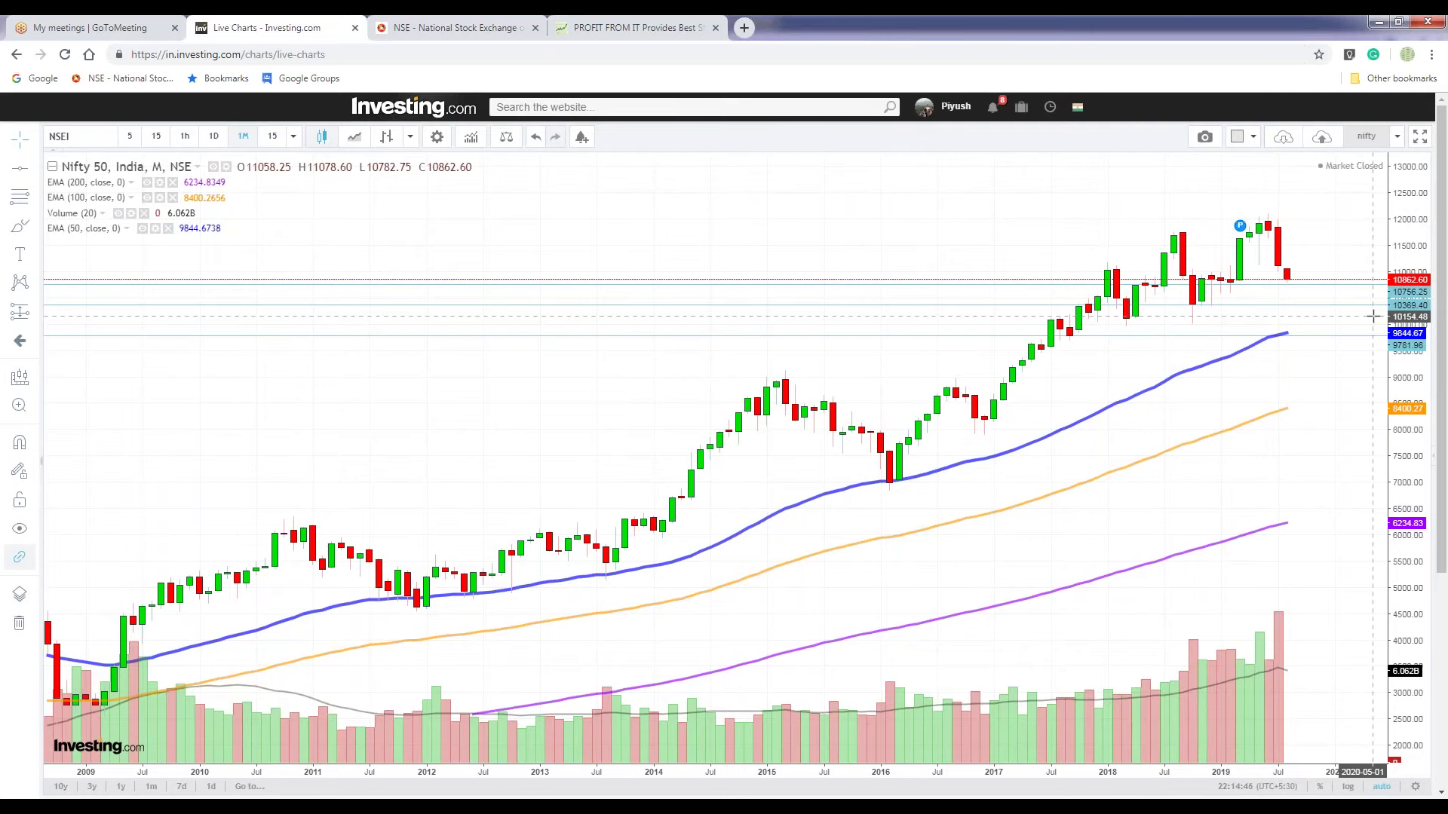
Step: Highlight "1 months remaining falling trend" and the 5-8 "months recovery trend" in the outlook, and trace both on the monthly chart
key(ctrl+4)
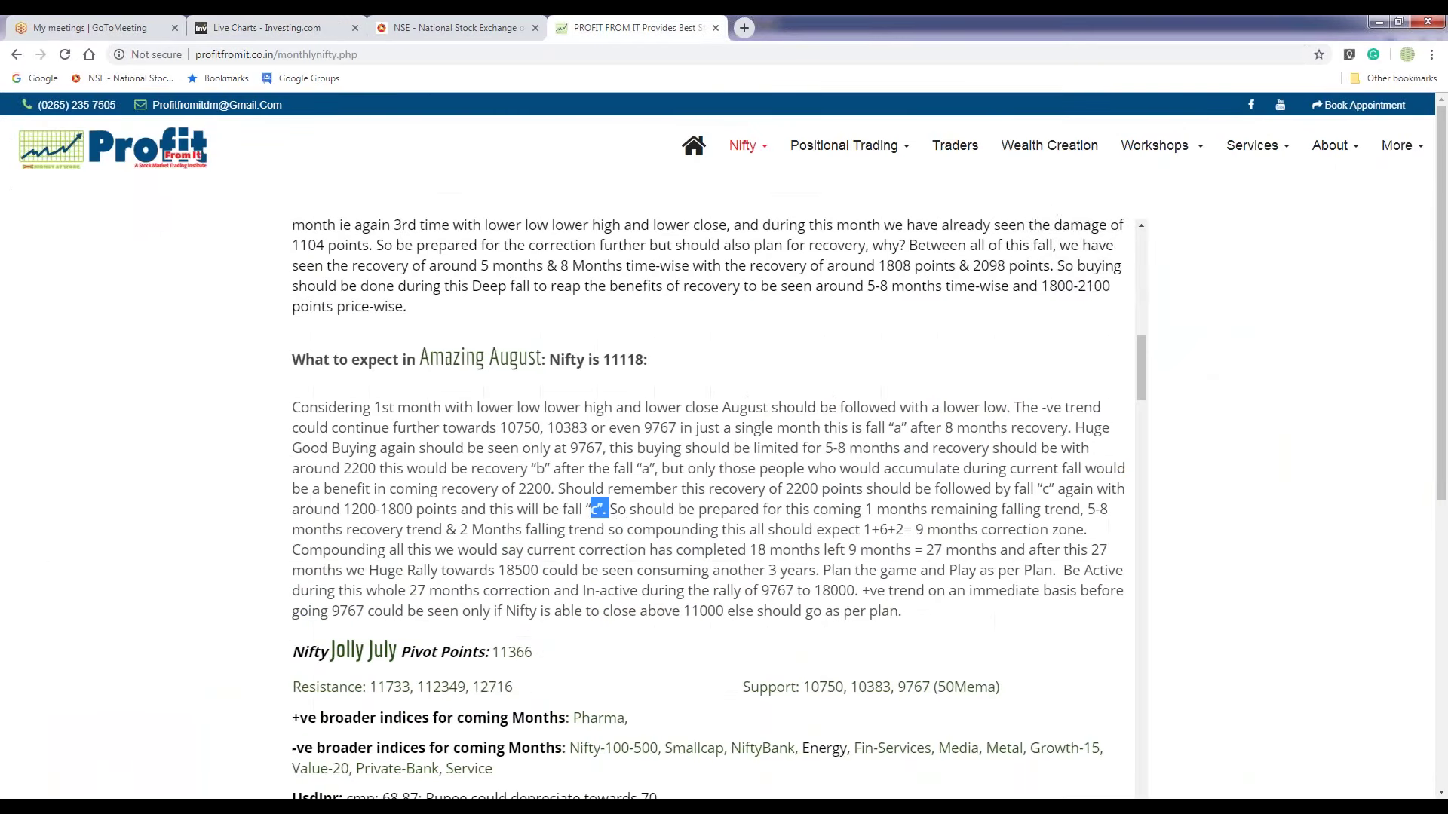
click(867, 517)
drag(868, 510, 1072, 510)
click(1091, 507)
double_click(1091, 507)
drag(305, 530, 450, 531)
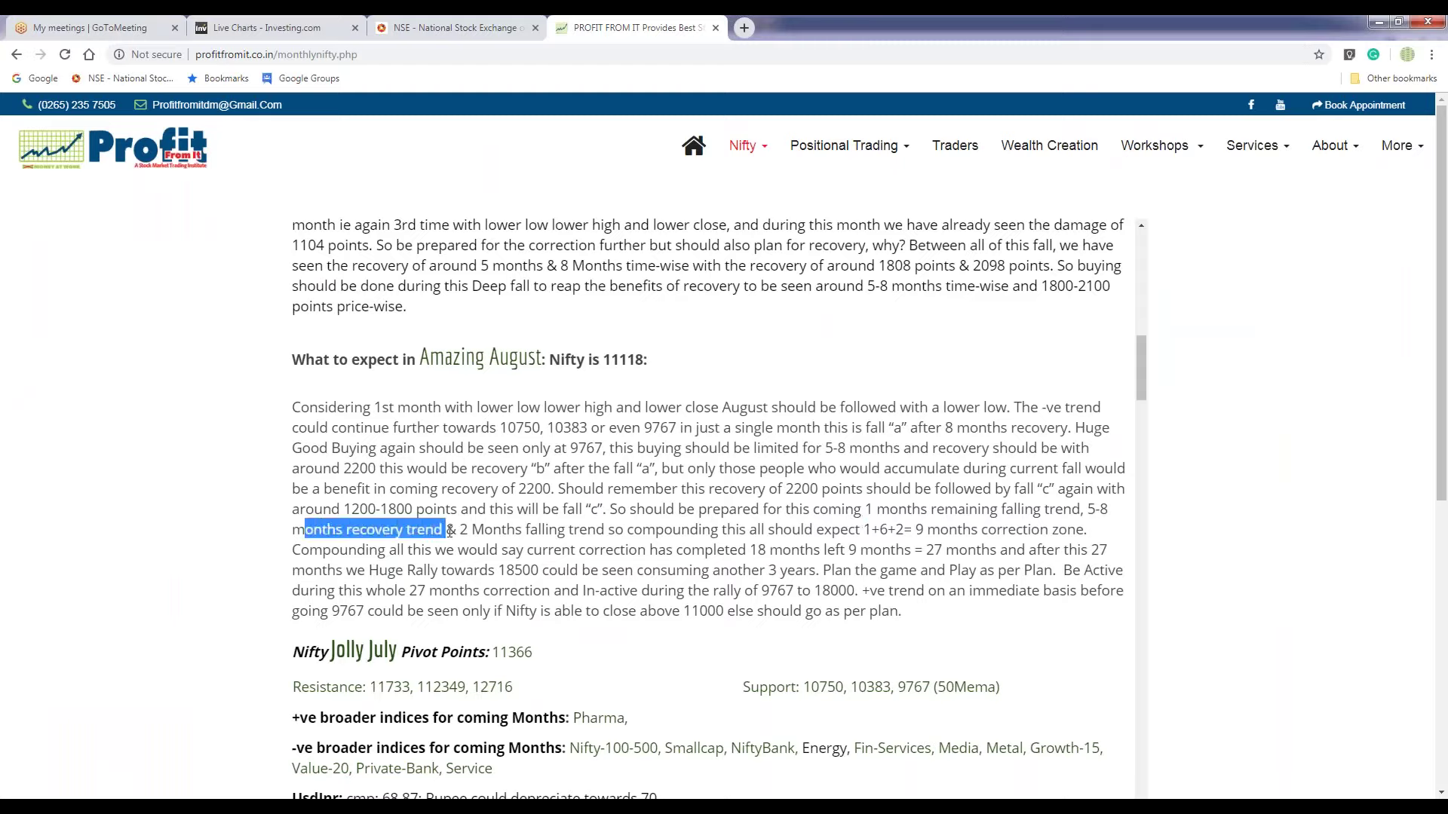
click(268, 27)
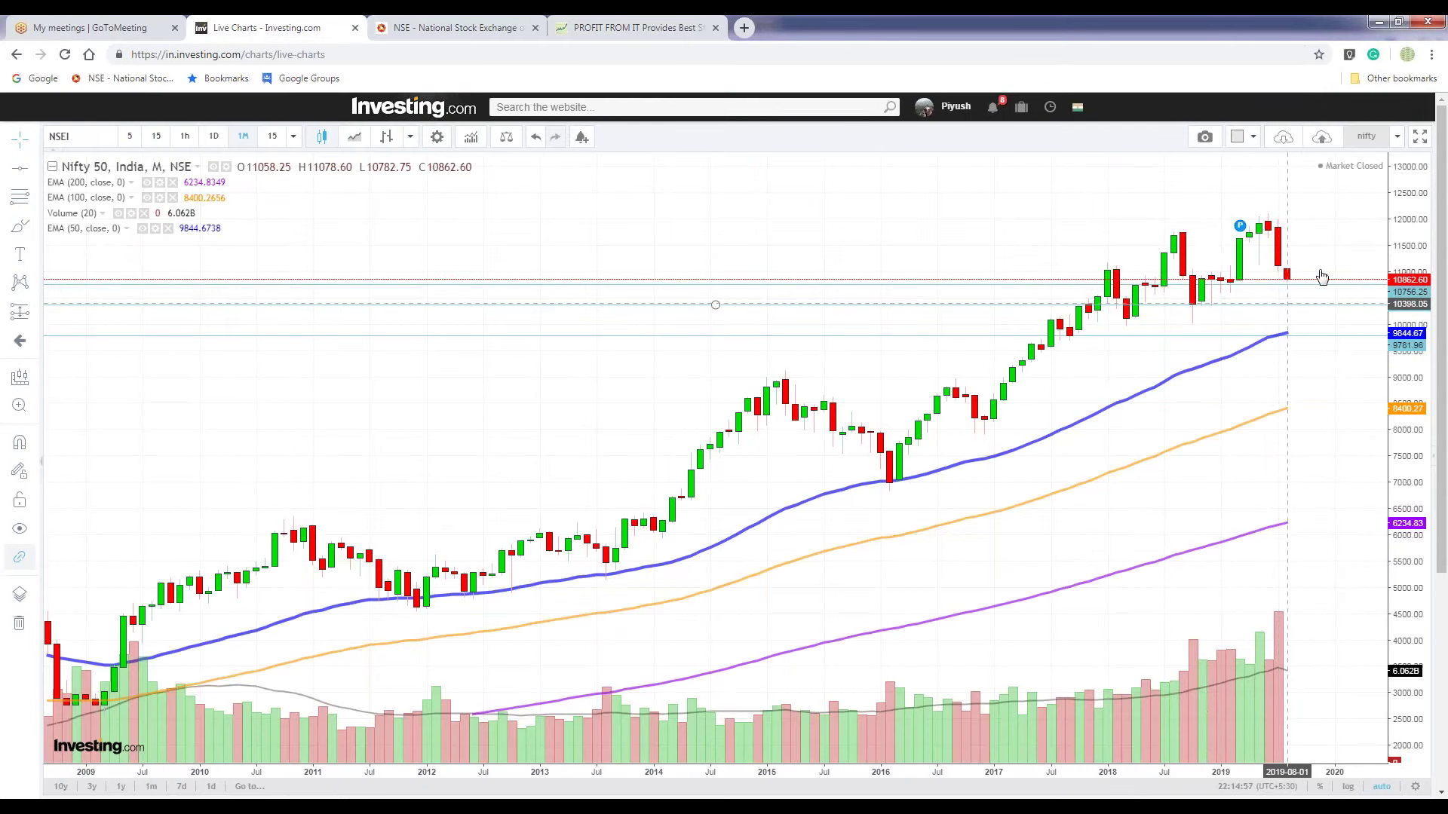
Step: Highlight "2 Months falling trend so compounding this all" in the outlook, and trace that falling phase on the monthly chart
click(633, 27)
drag(461, 530, 792, 530)
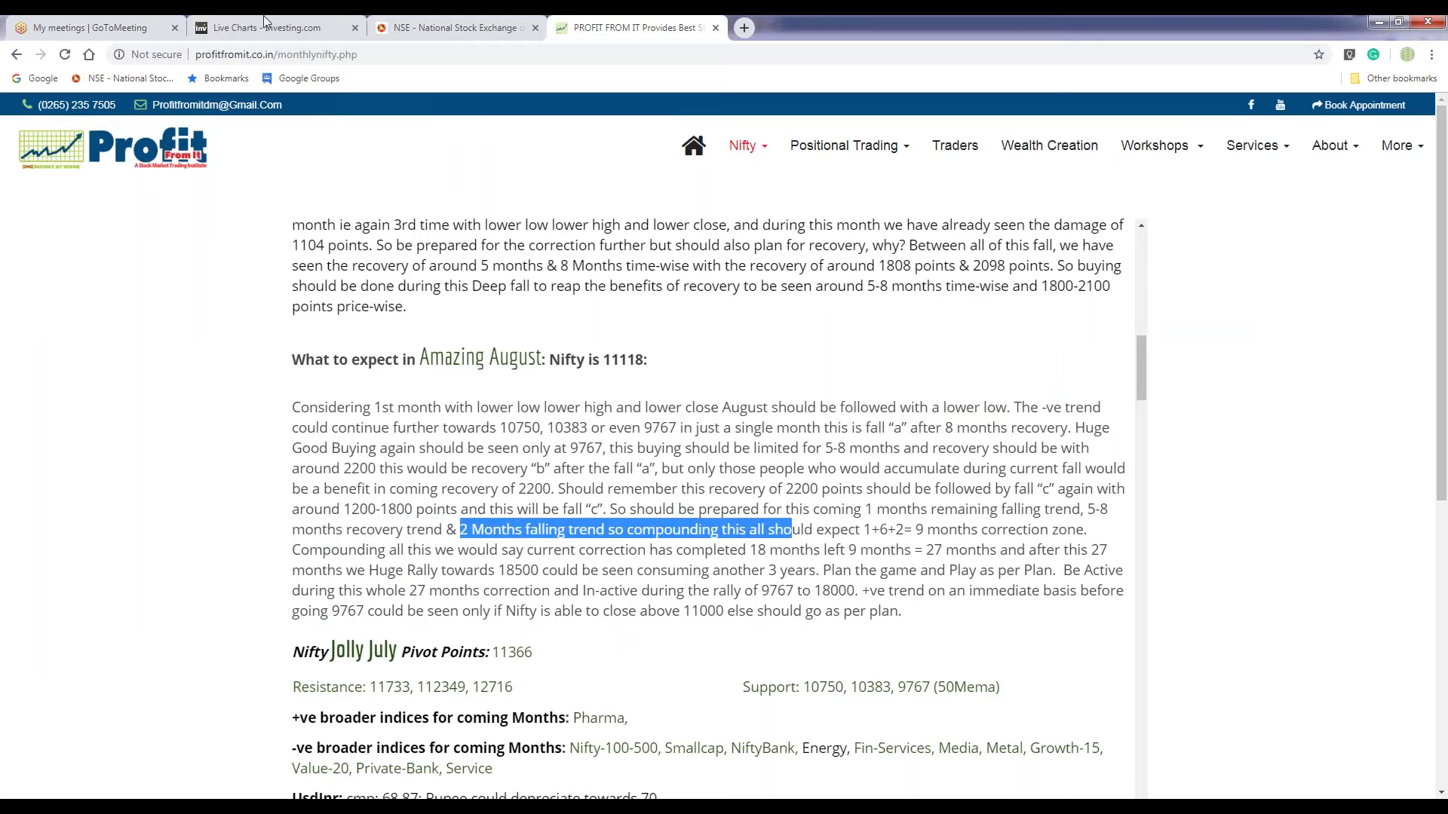
key(ctrl+2)
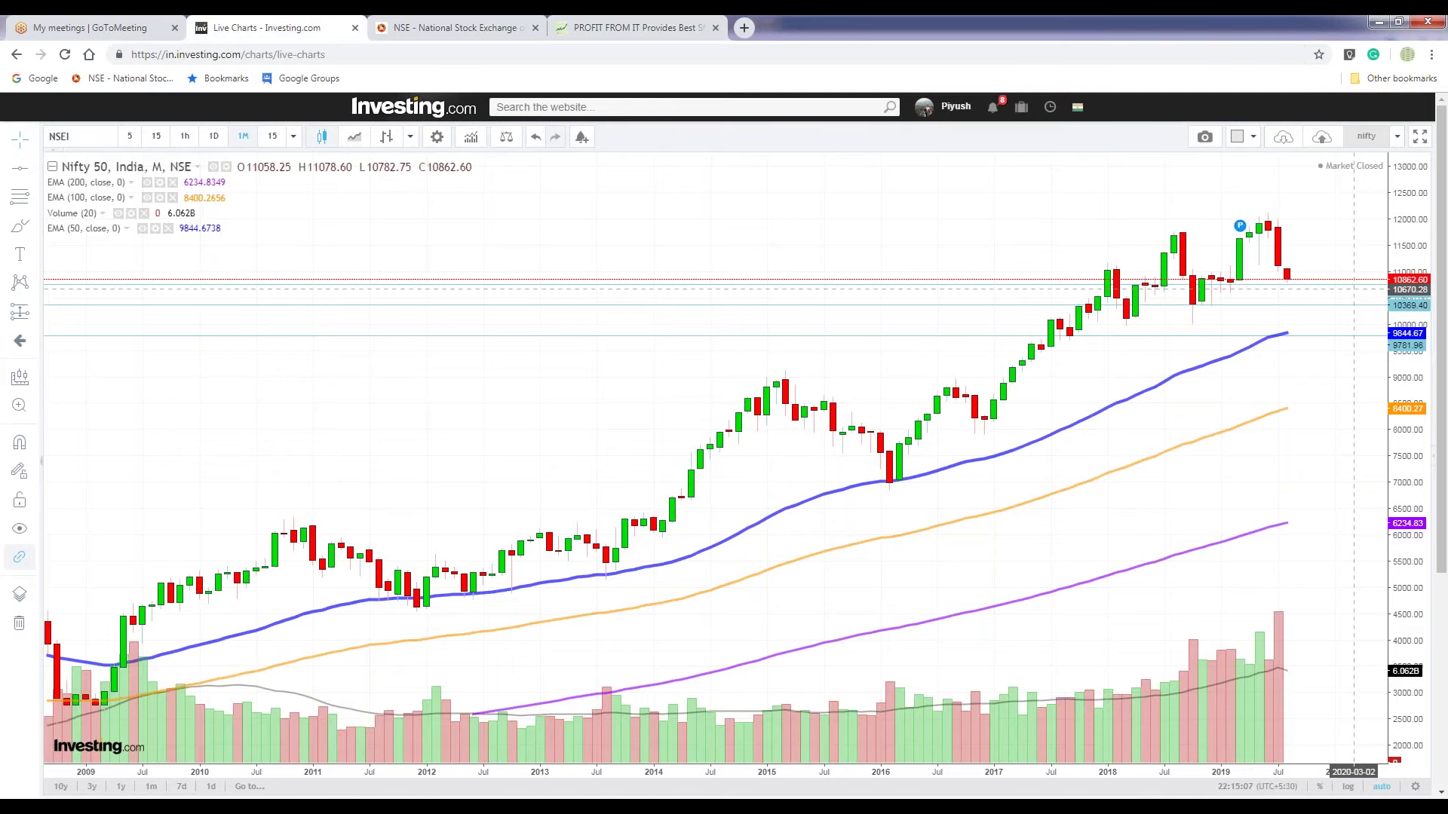
click(596, 21)
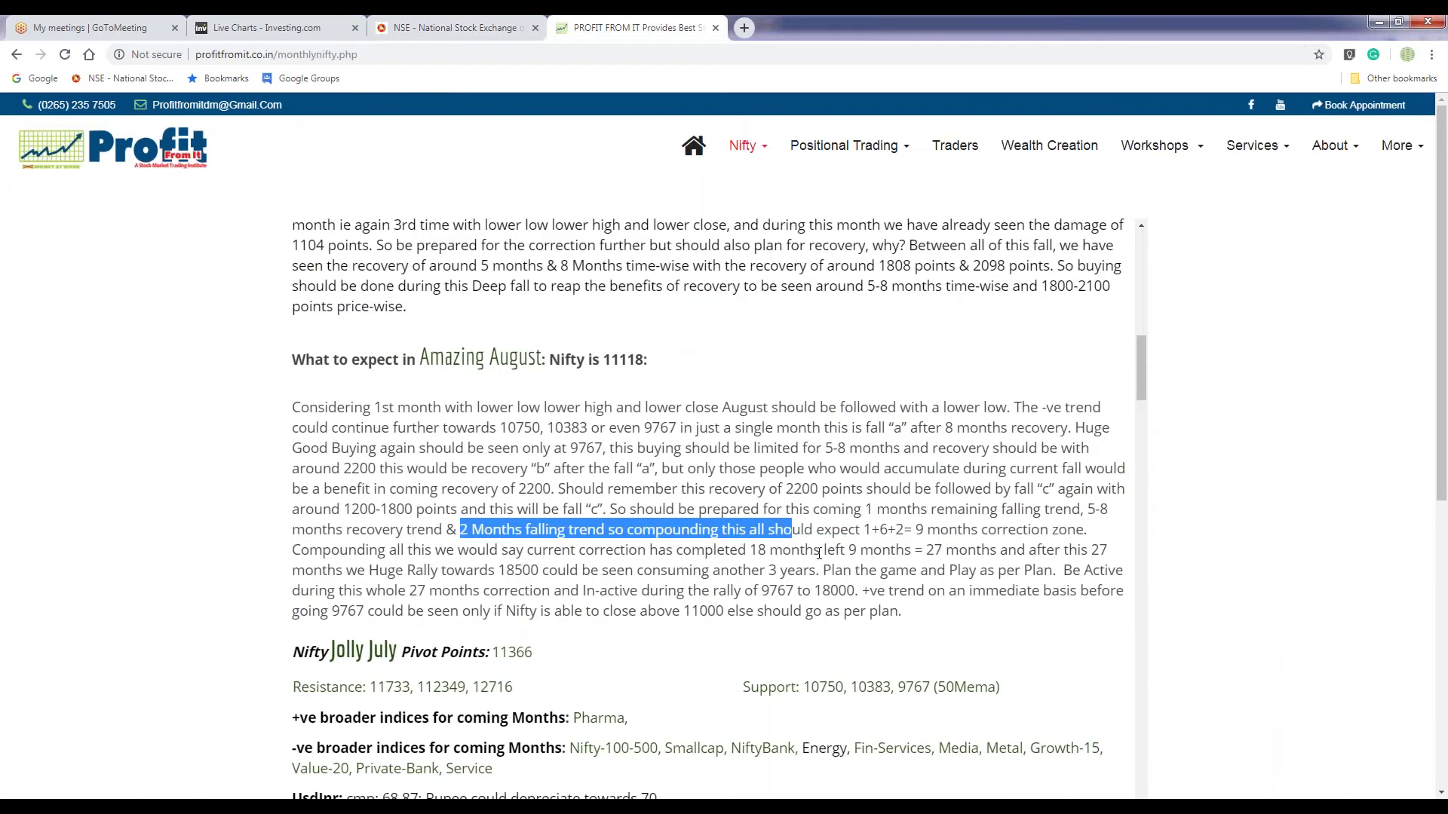
Step: Measure a 27-bar span on the monthly chart, from the early 2018 decline to beyond the latest candle
click(302, 31)
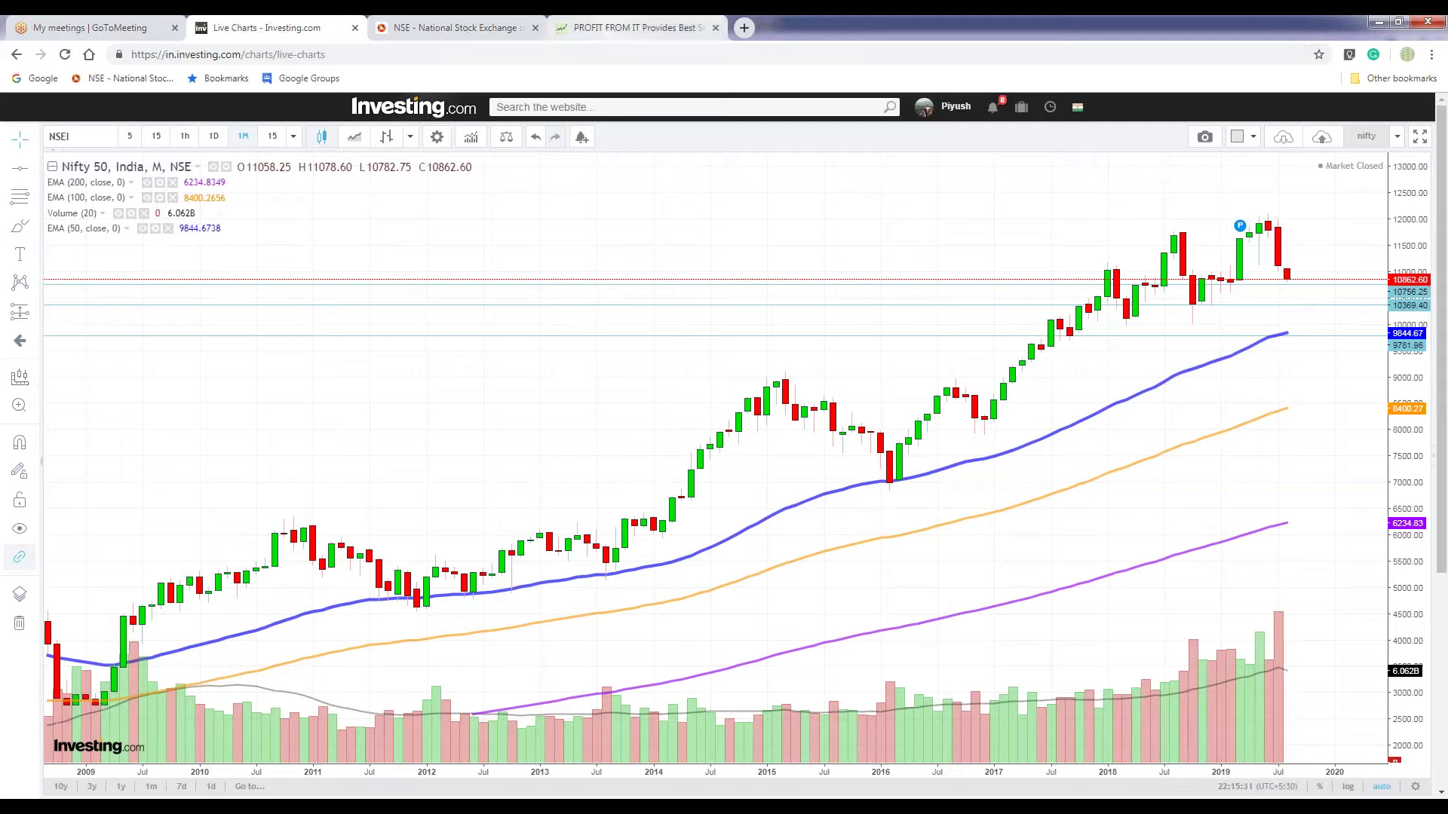
click(19, 377)
click(1118, 300)
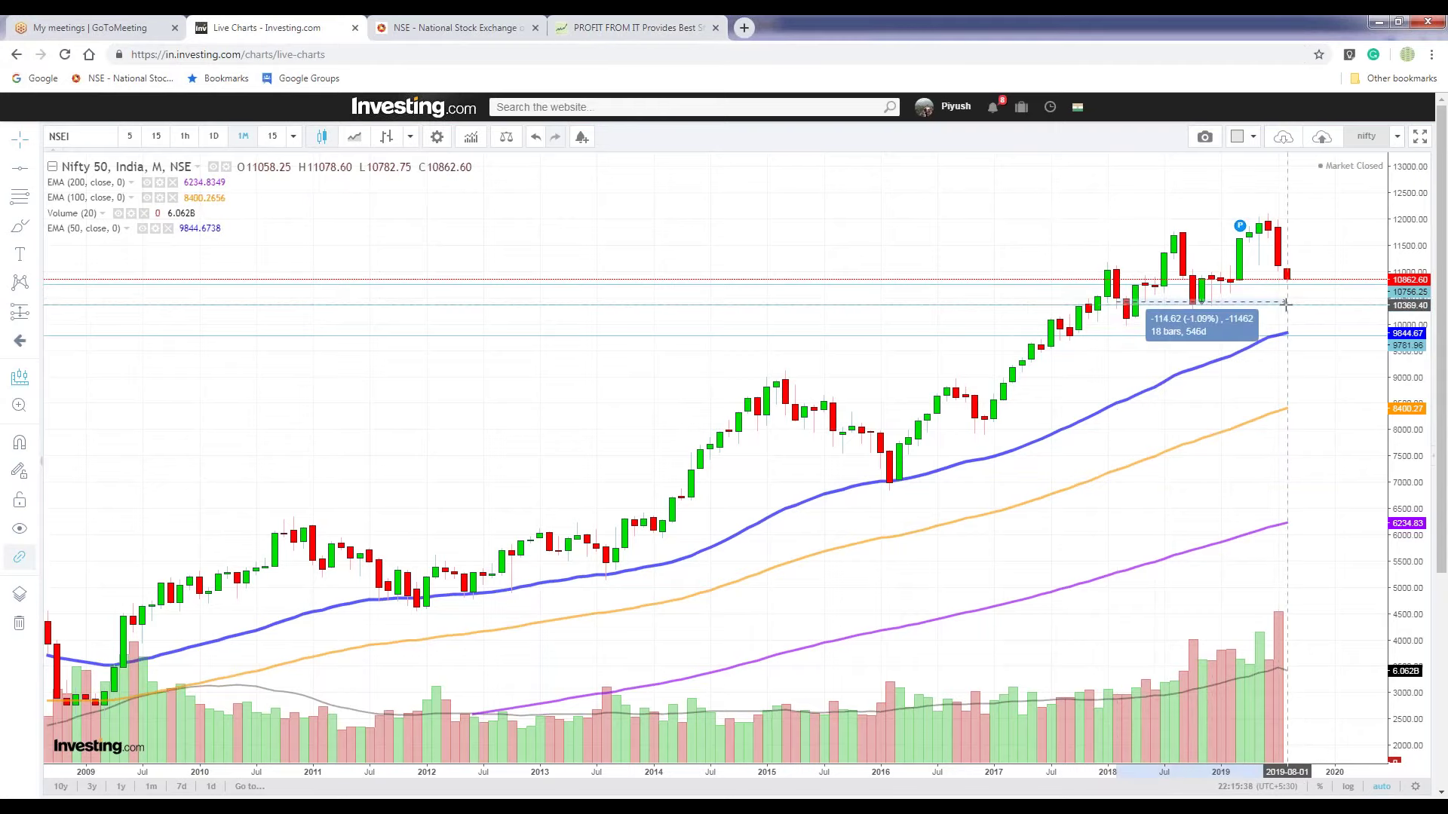
click(1375, 332)
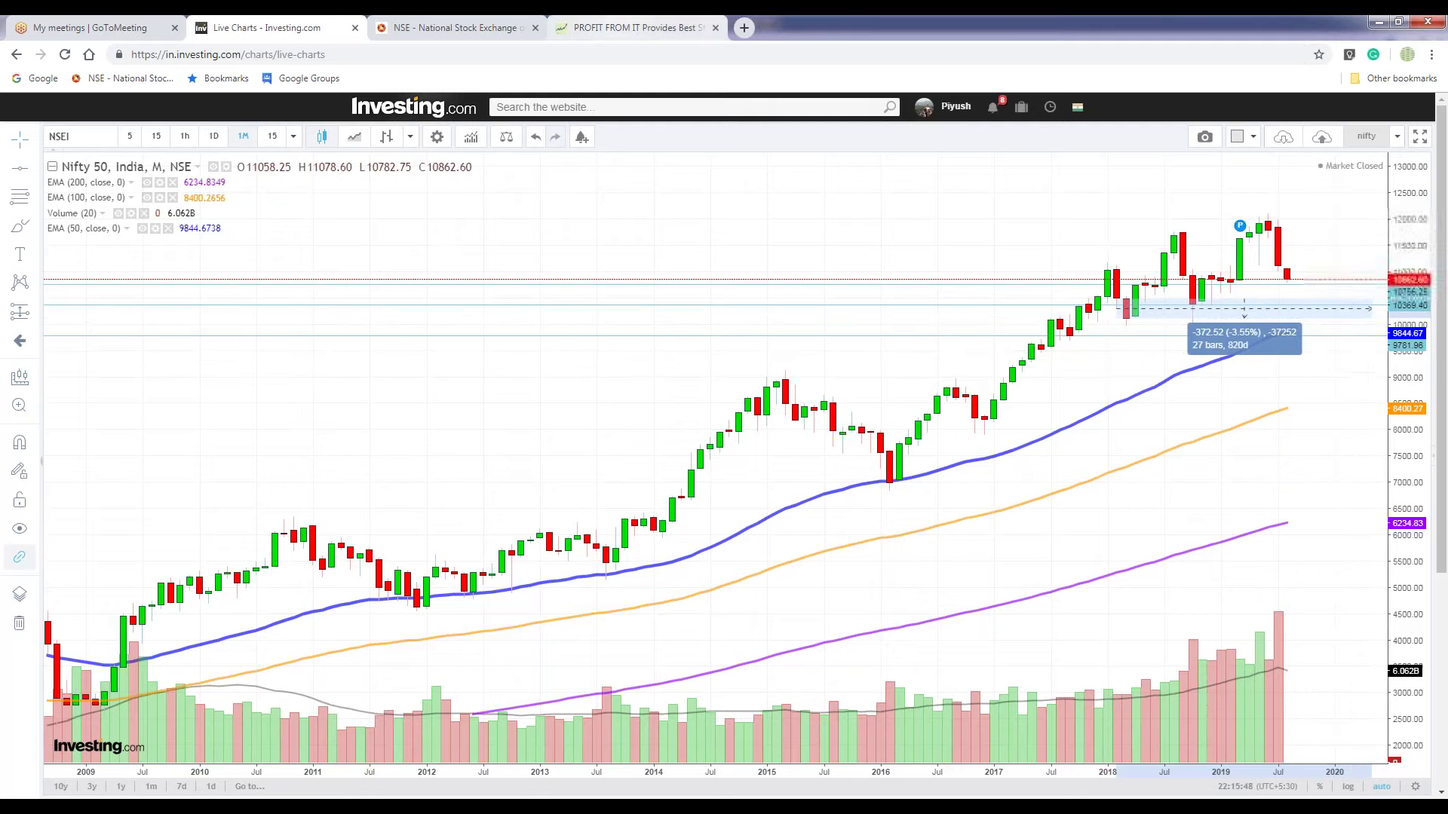
Step: Highlight the sentence on 18 months completed plus 9 months left, and the 18500 rally target in the outlook
click(633, 27)
click(973, 561)
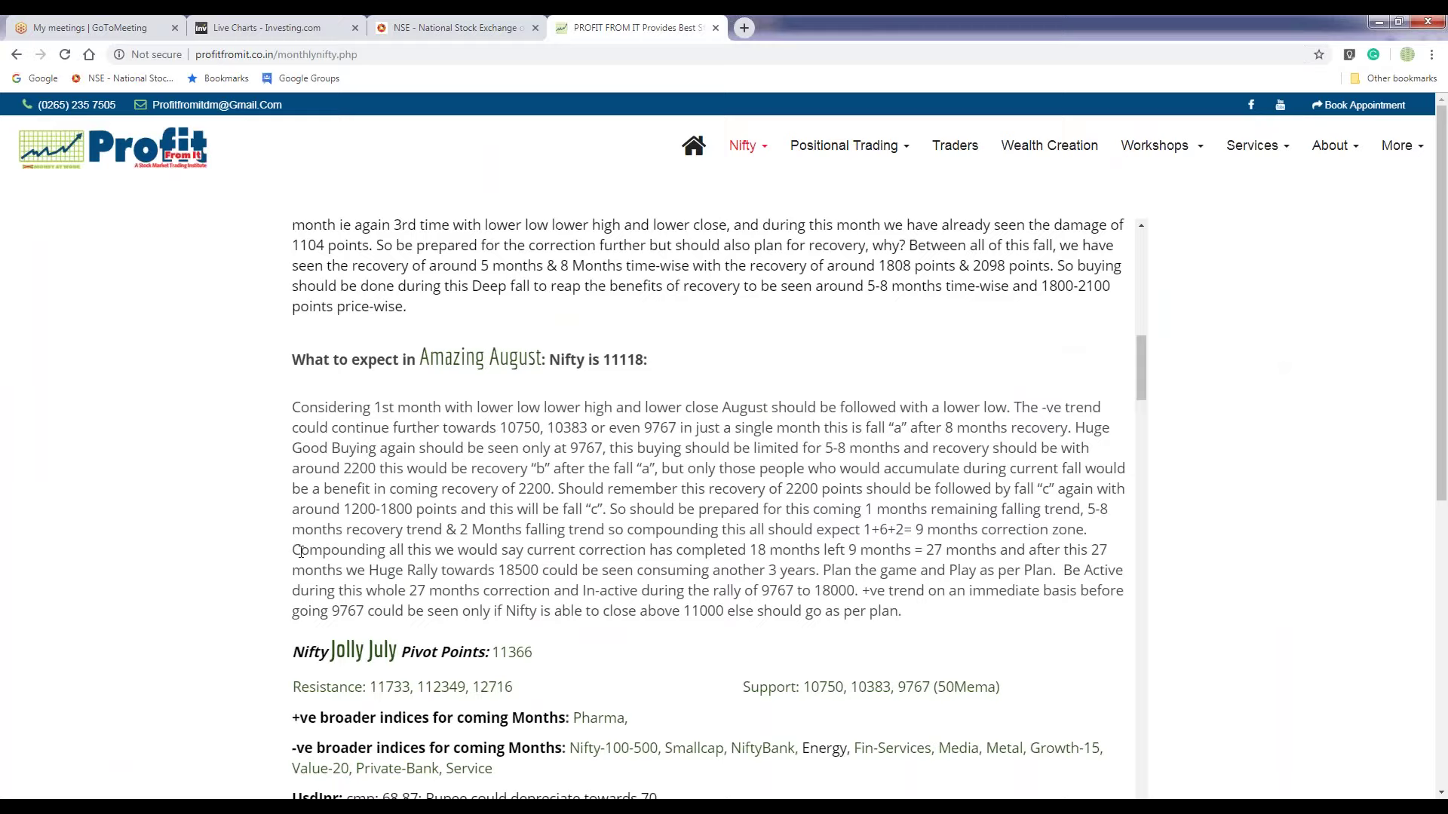
drag(417, 556, 1107, 553)
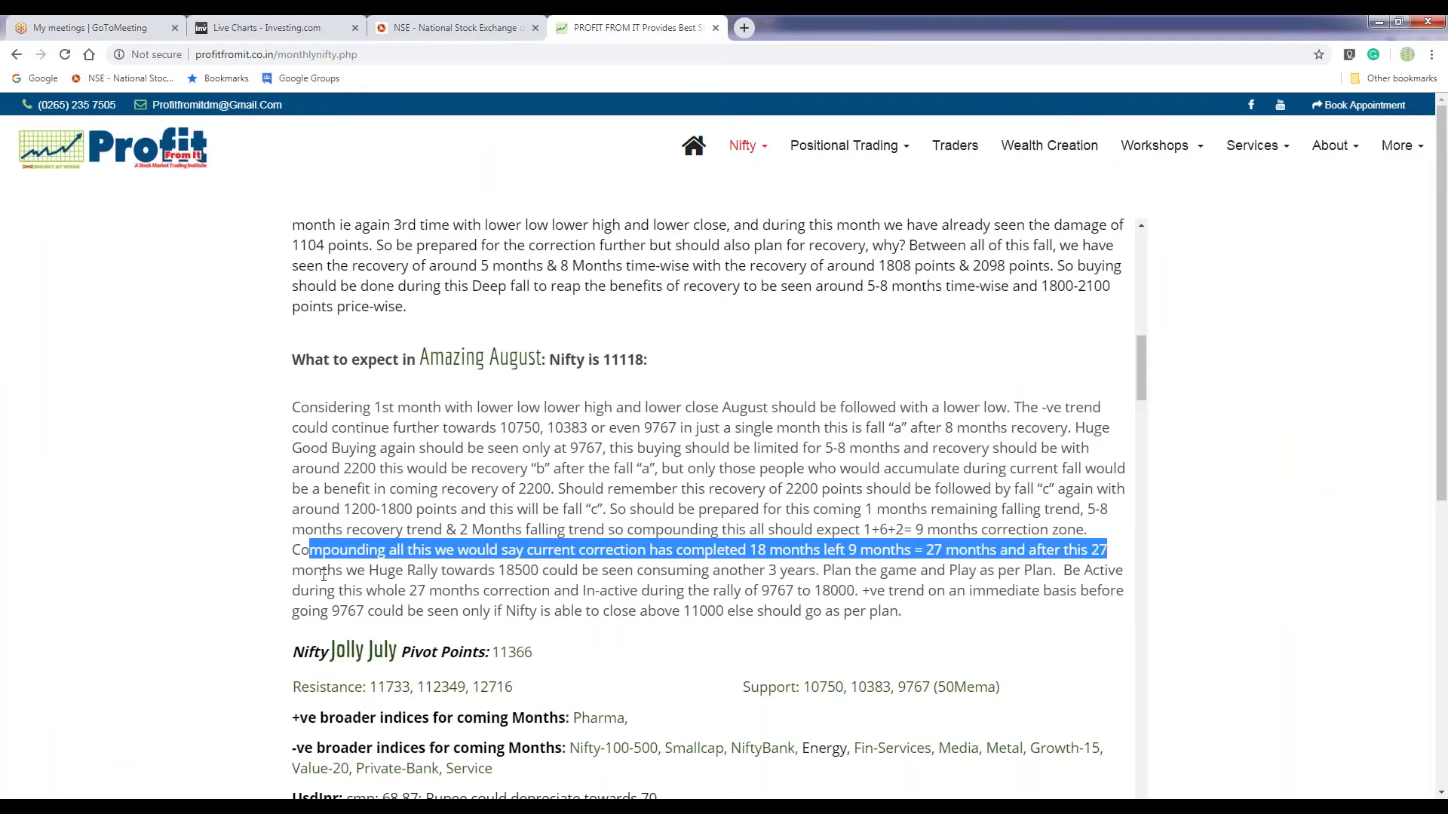
click(373, 575)
drag(291, 575, 542, 573)
click(418, 575)
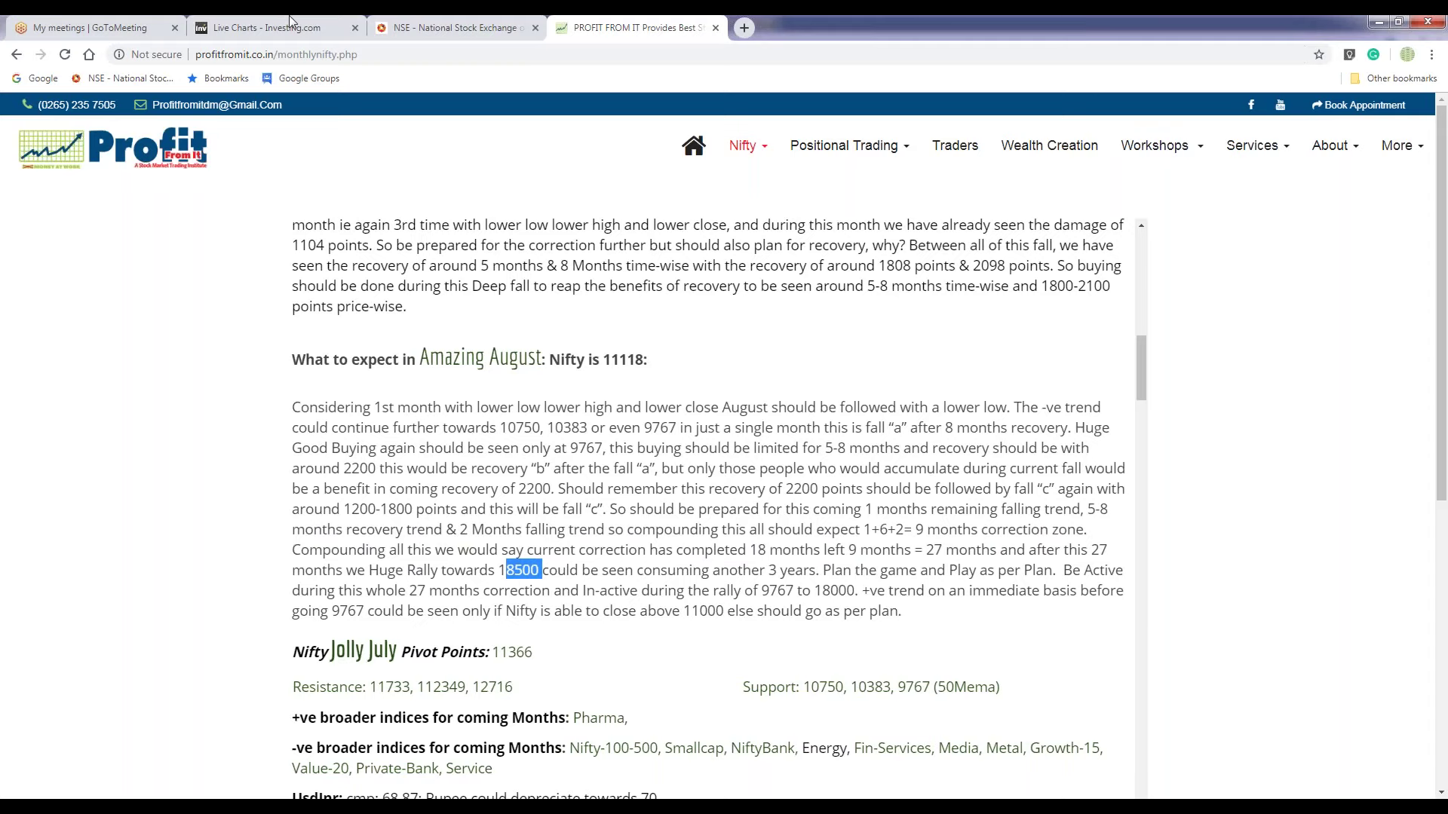
Step: Compress the monthly chart's price scale and place a horizontal line at about 18549 for the rally target
key(ctrl+2)
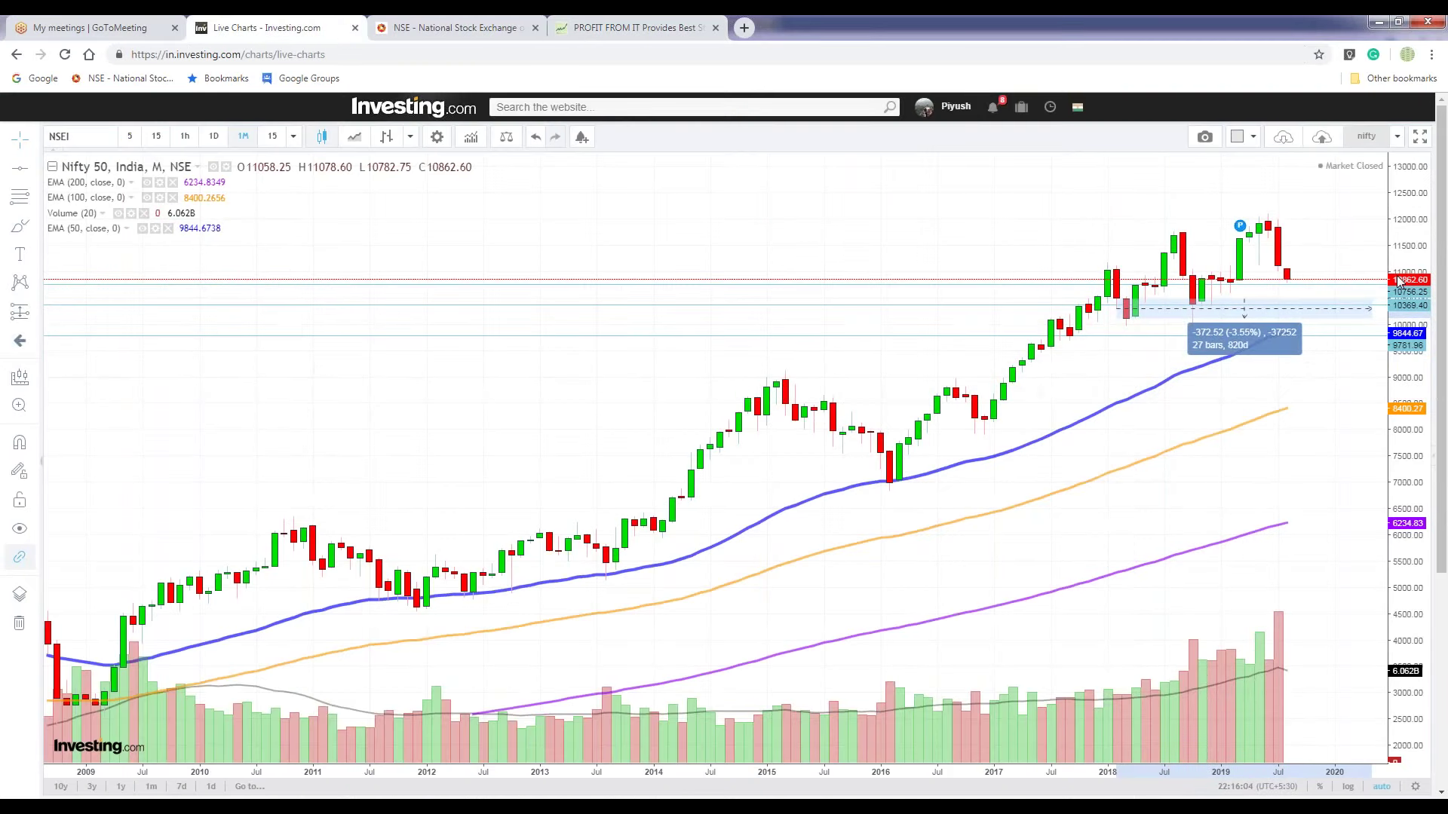
mouse_move(1240, 226)
drag(1417, 468, 1419, 607)
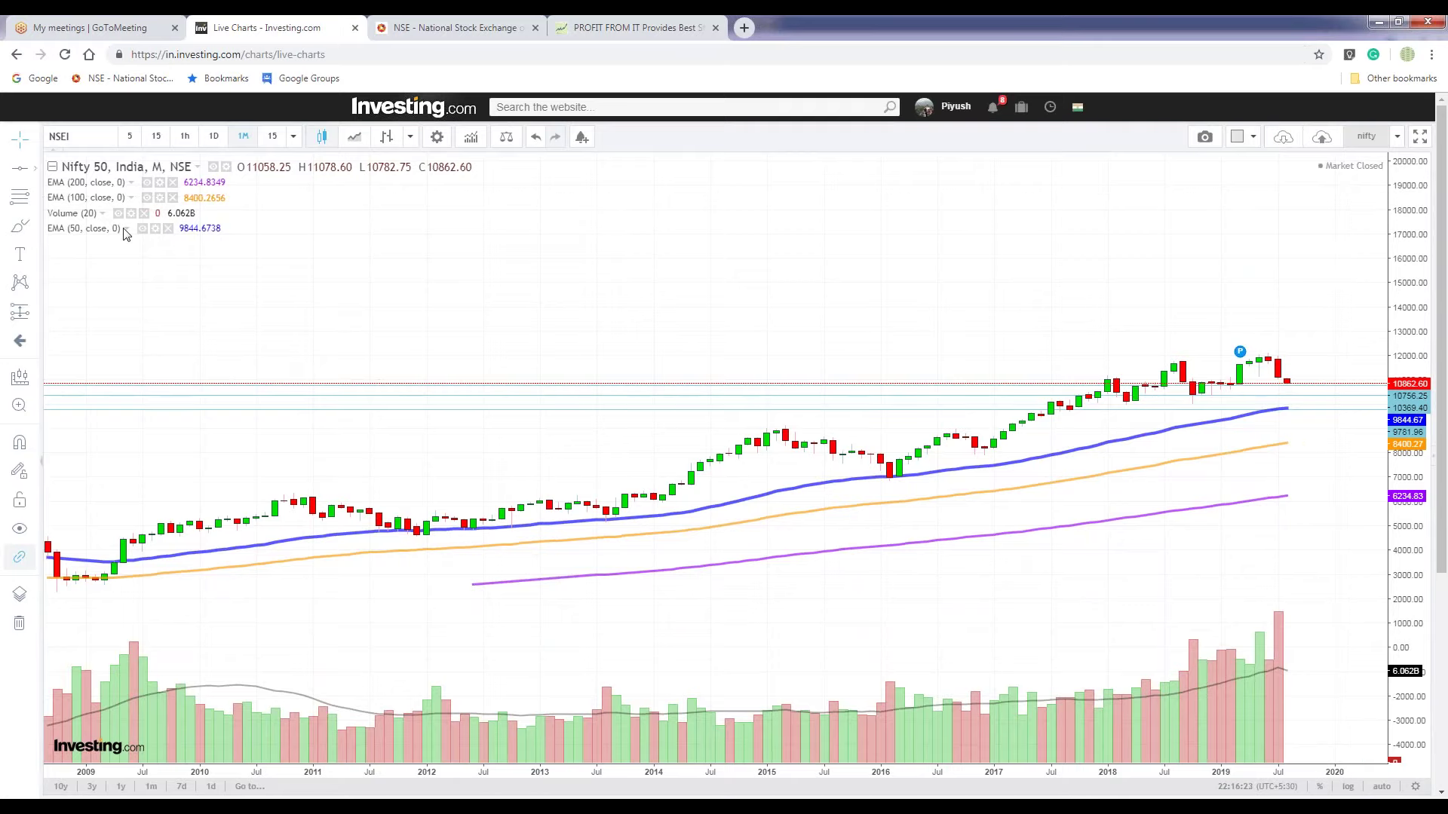
click(33, 168)
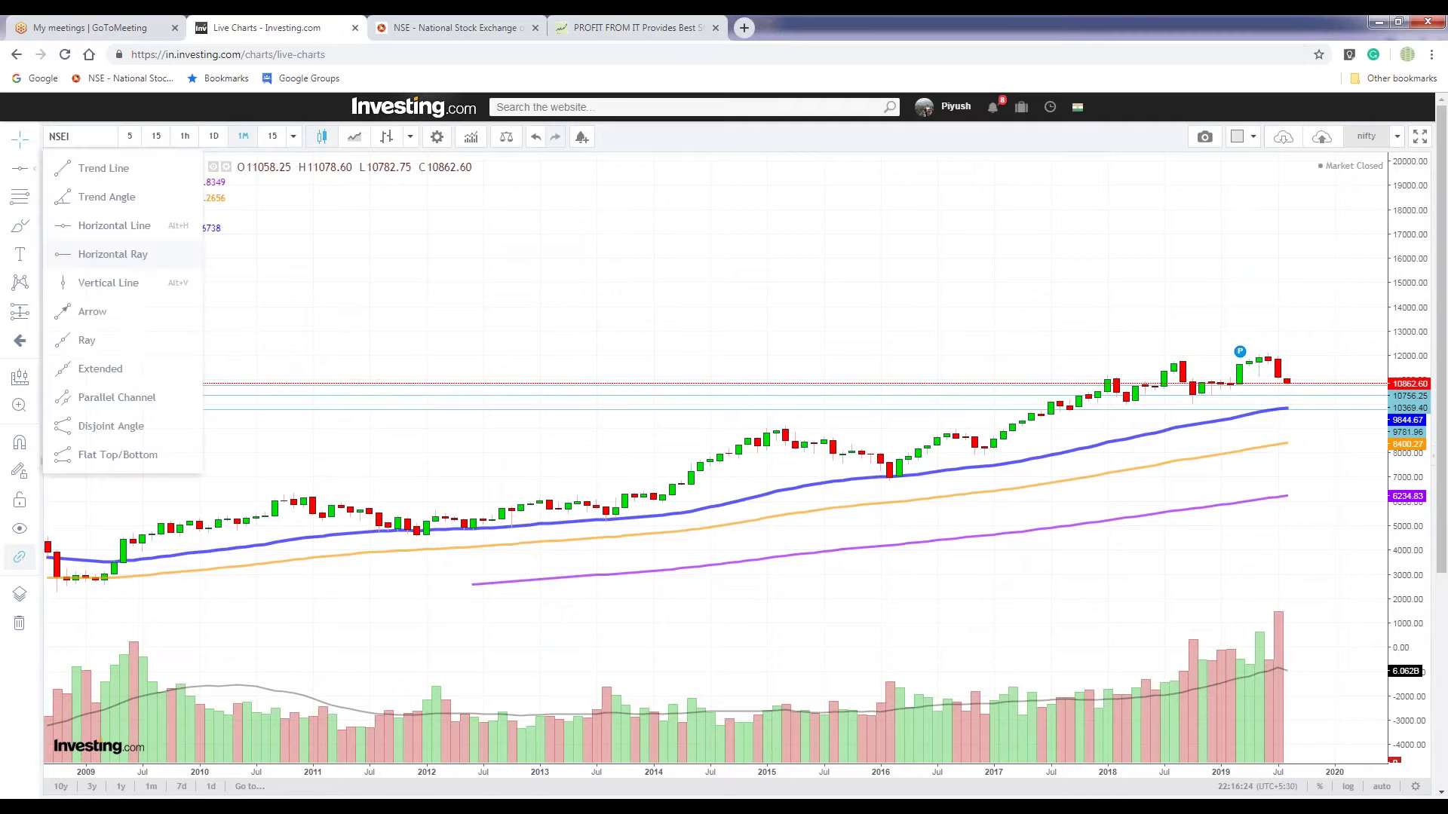
click(1343, 196)
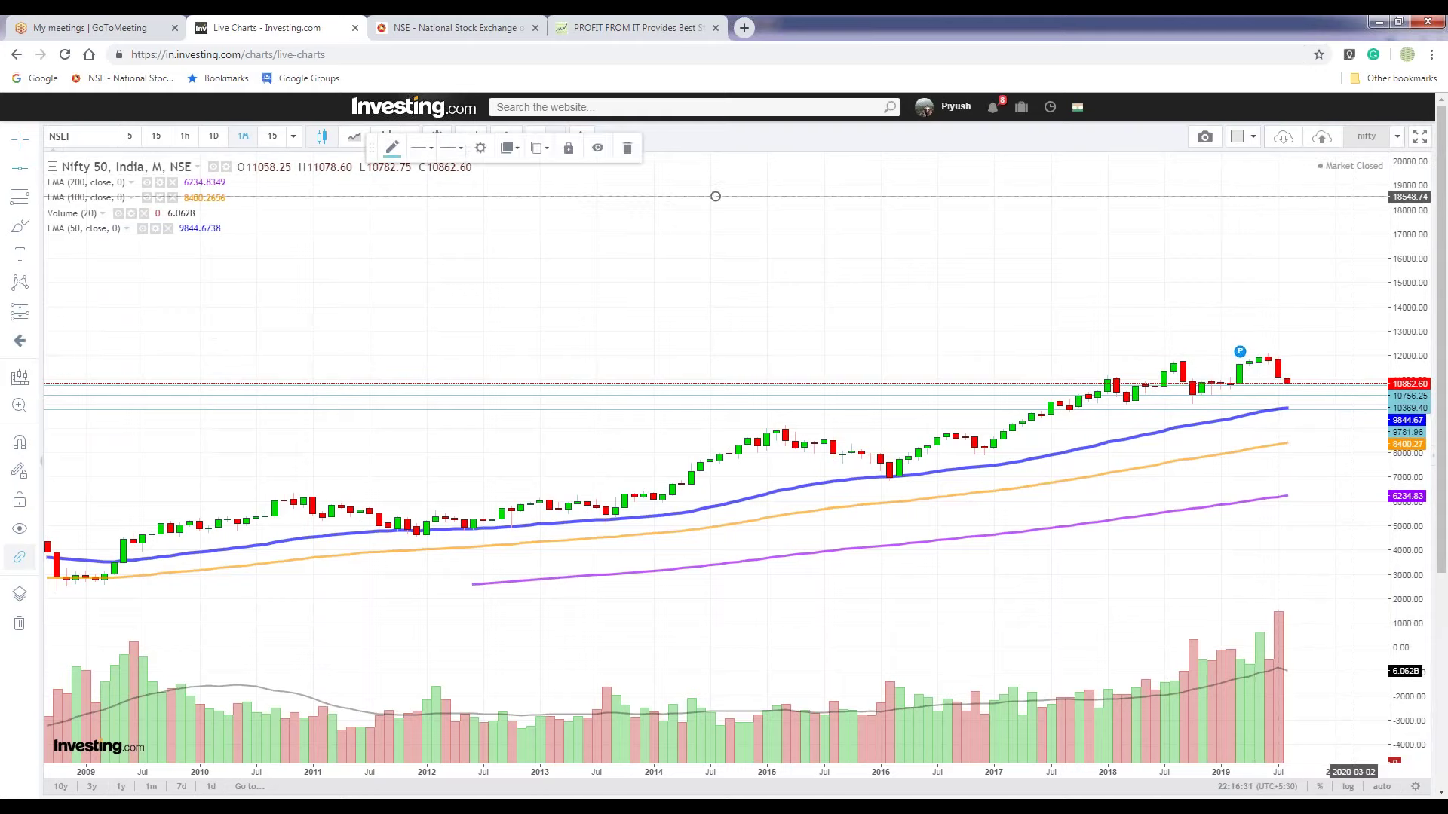
click(1344, 386)
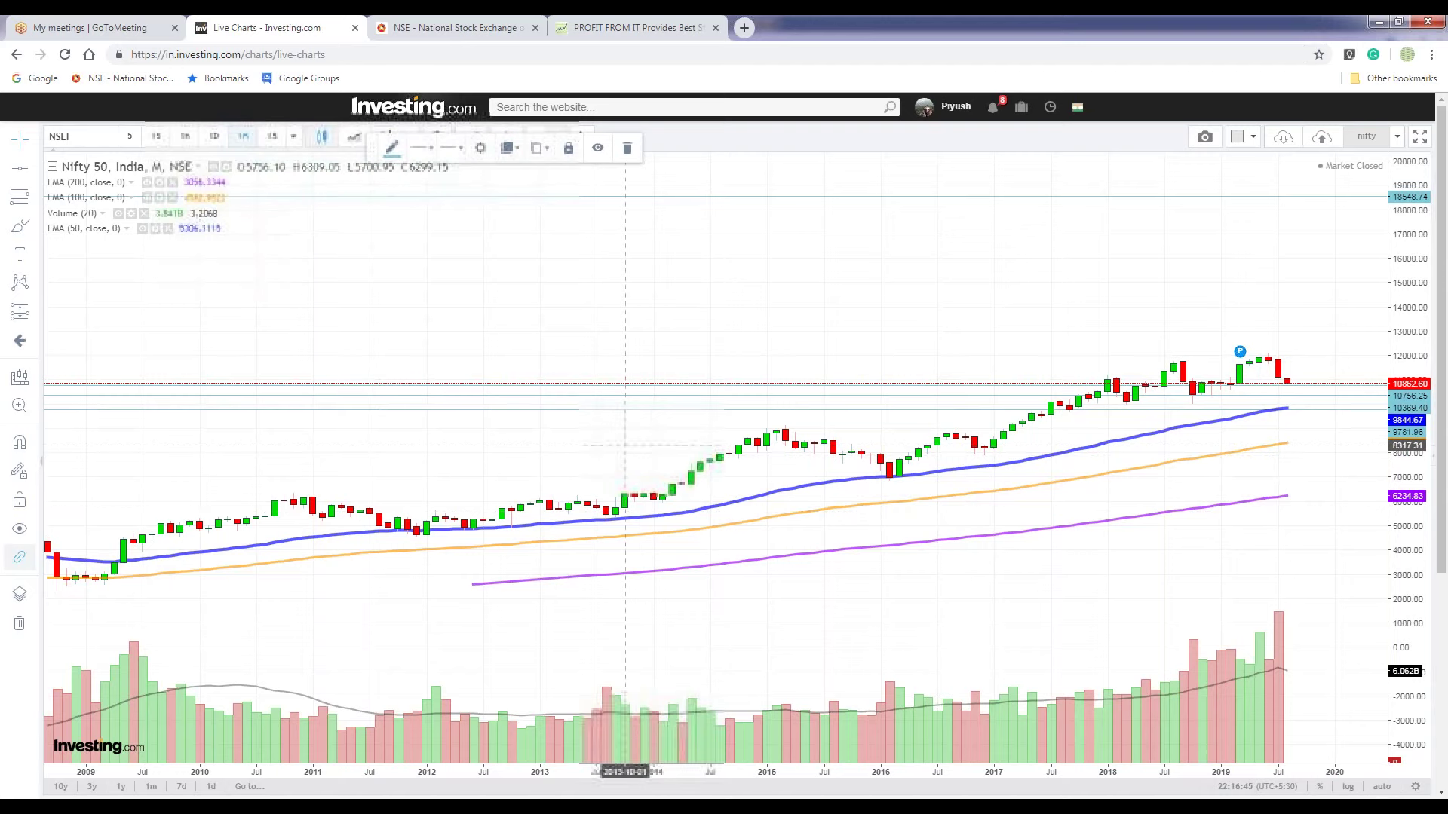
drag(625, 444, 924, 445)
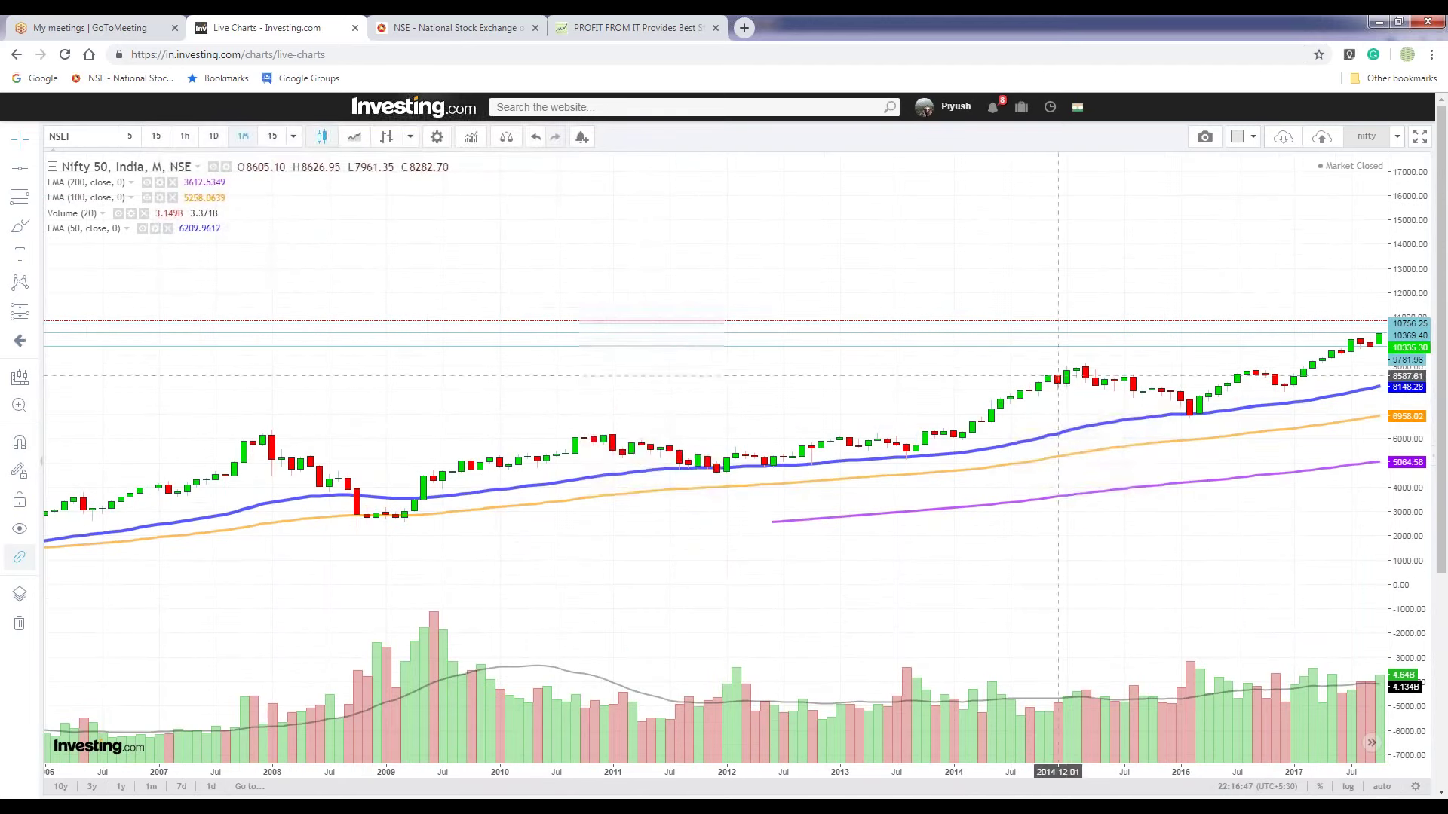
Step: Highlight "Plan the game and Play as per Plan" and the 9767 to 18000 rally, and review the correction on the monthly chart
click(630, 38)
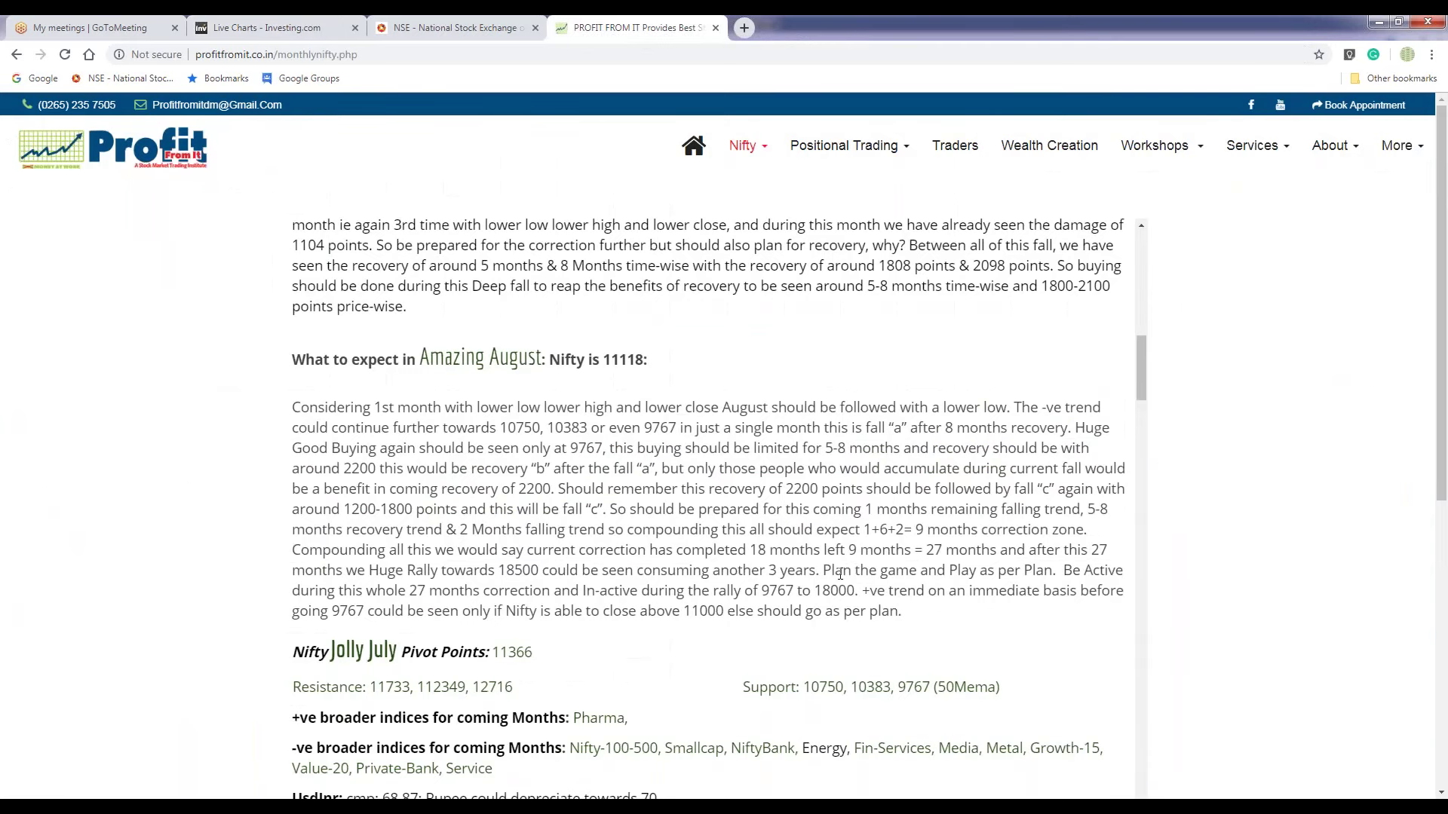
drag(848, 564, 1059, 573)
click(1068, 580)
drag(422, 592, 769, 594)
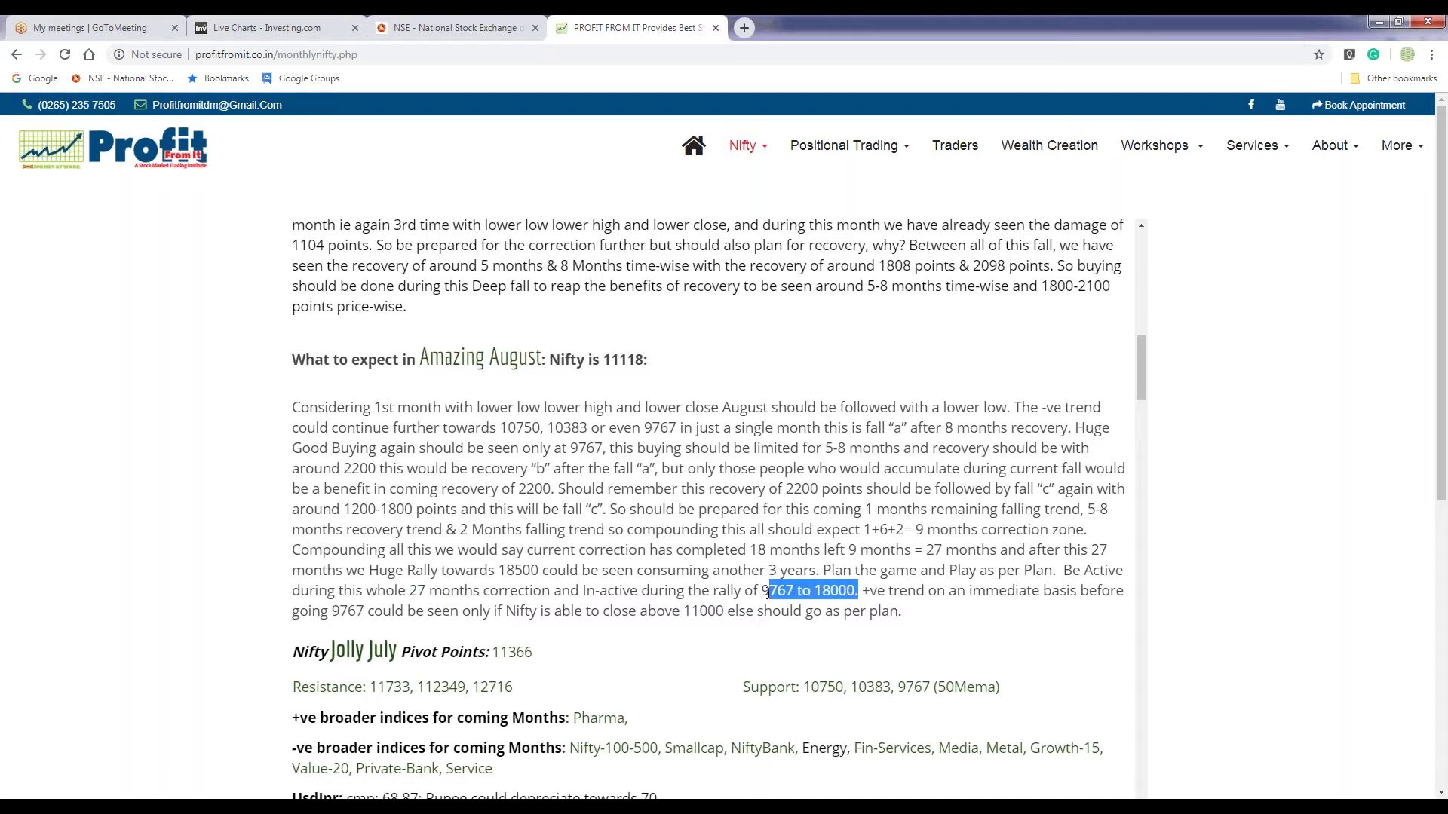
click(268, 27)
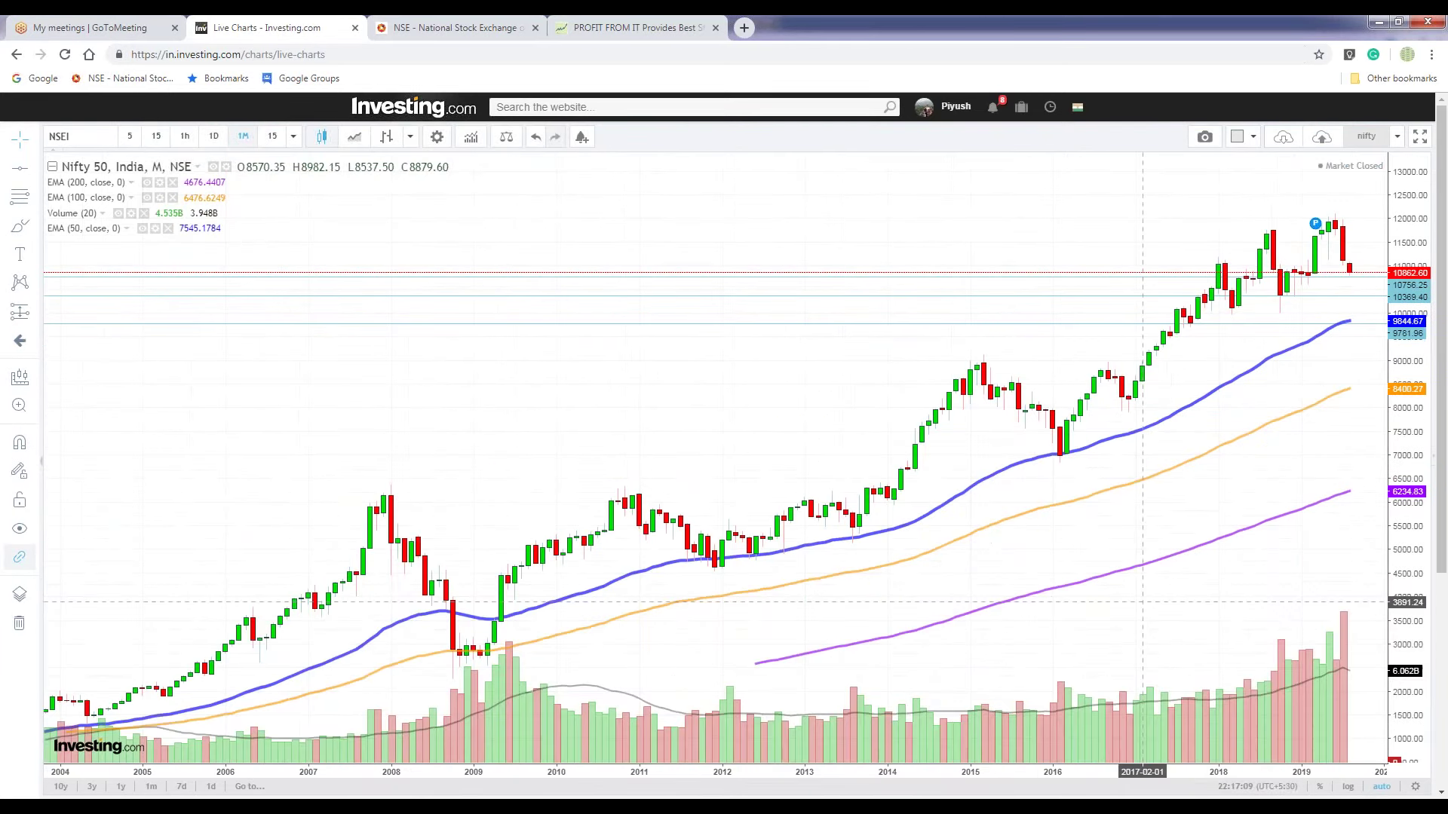
scroll(1143, 602, up, 3)
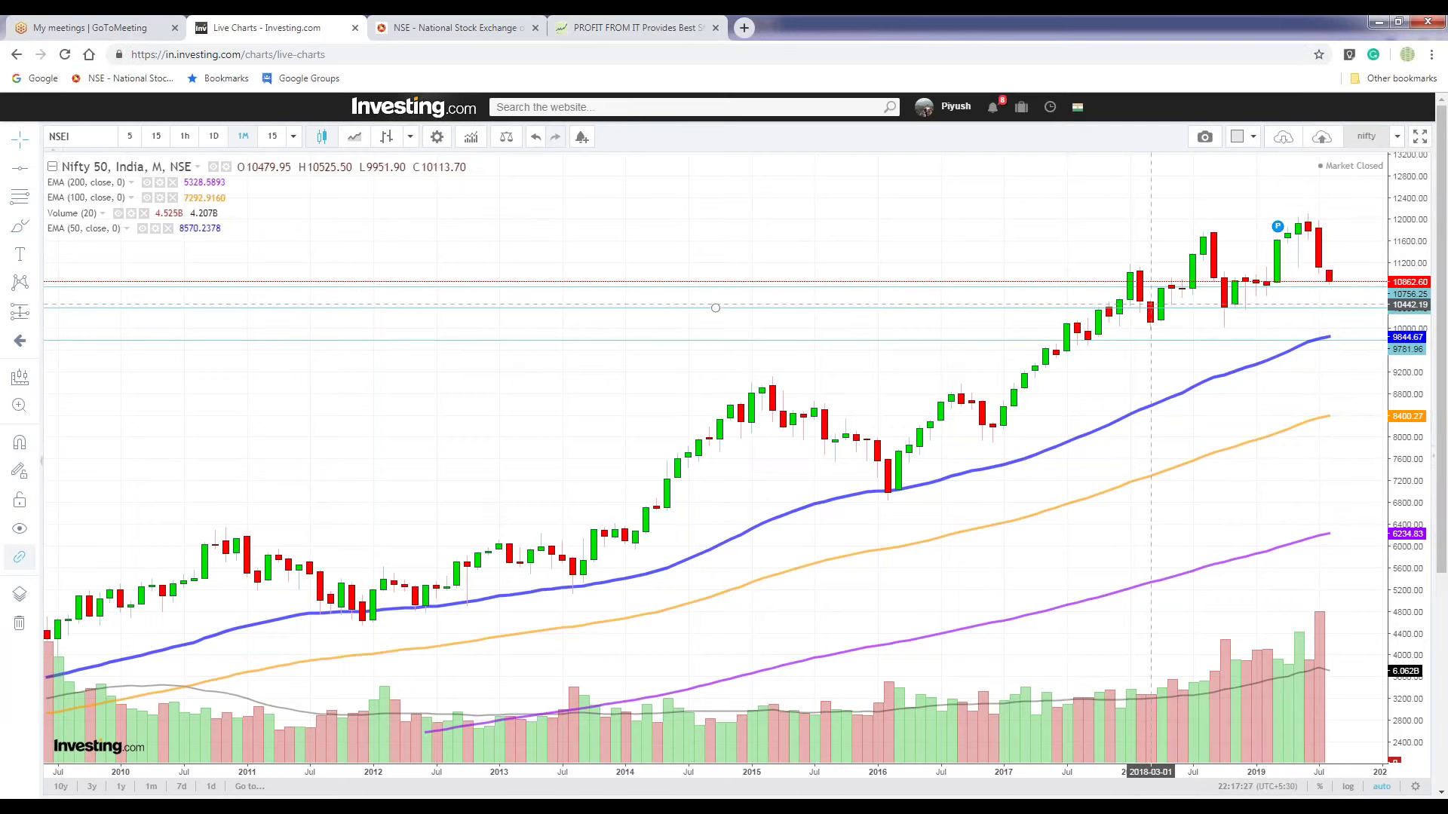
click(596, 28)
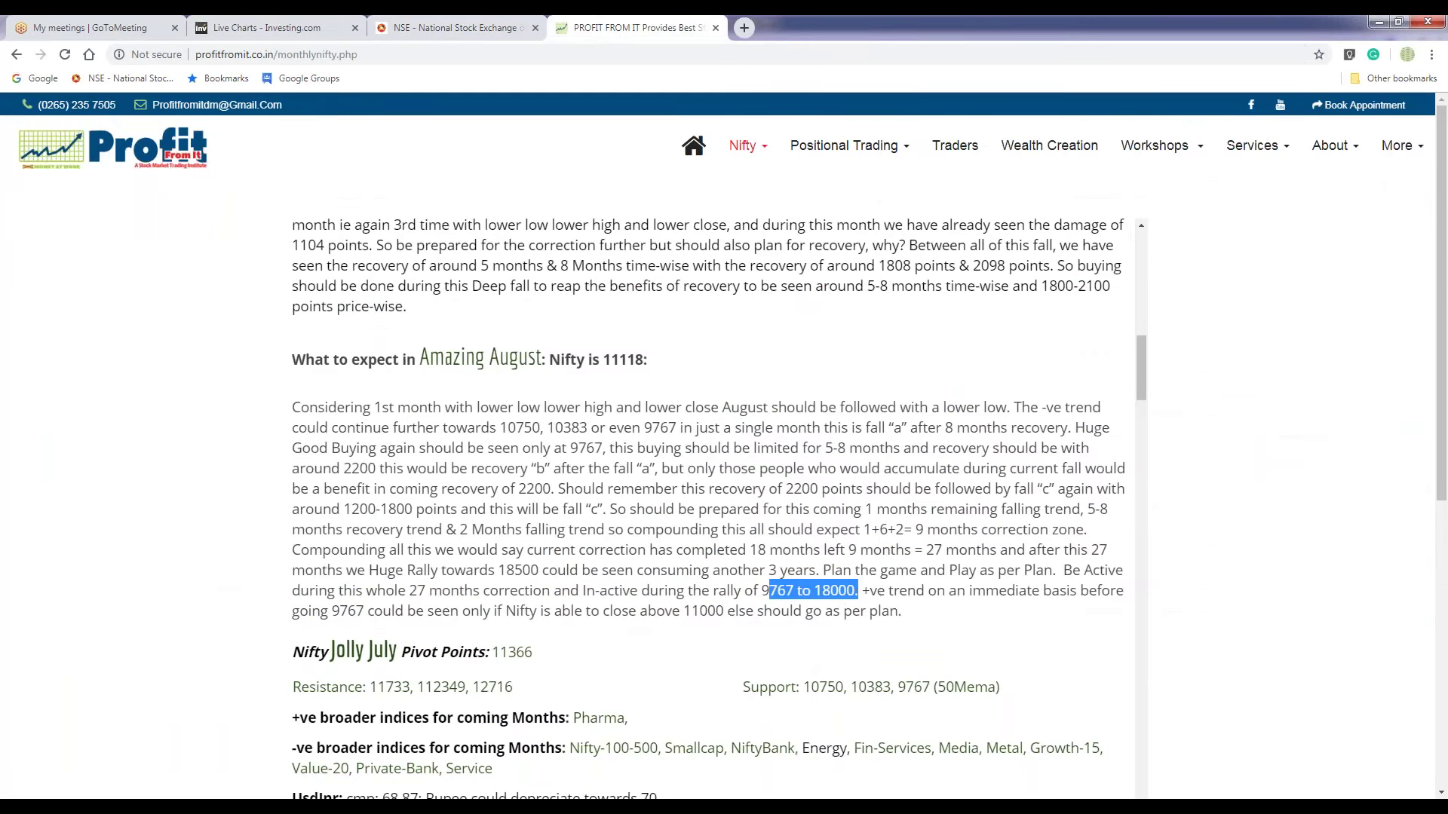
Step: Highlight the 27-month correction passage, the sentence on an immediate +ve trend, and the 9767 level in the August outlook
click(861, 592)
drag(830, 591, 681, 529)
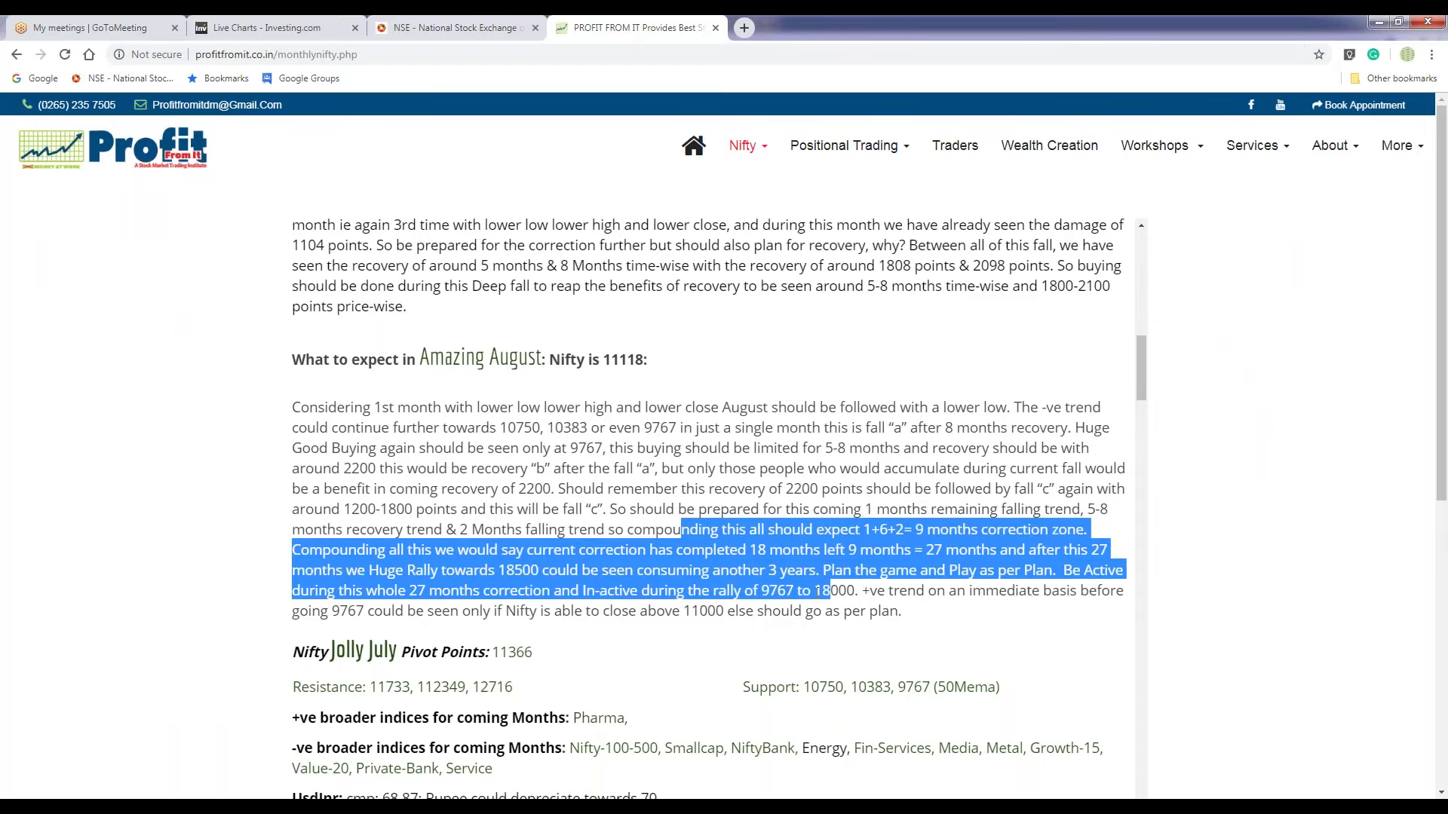
click(864, 593)
drag(865, 591, 1121, 592)
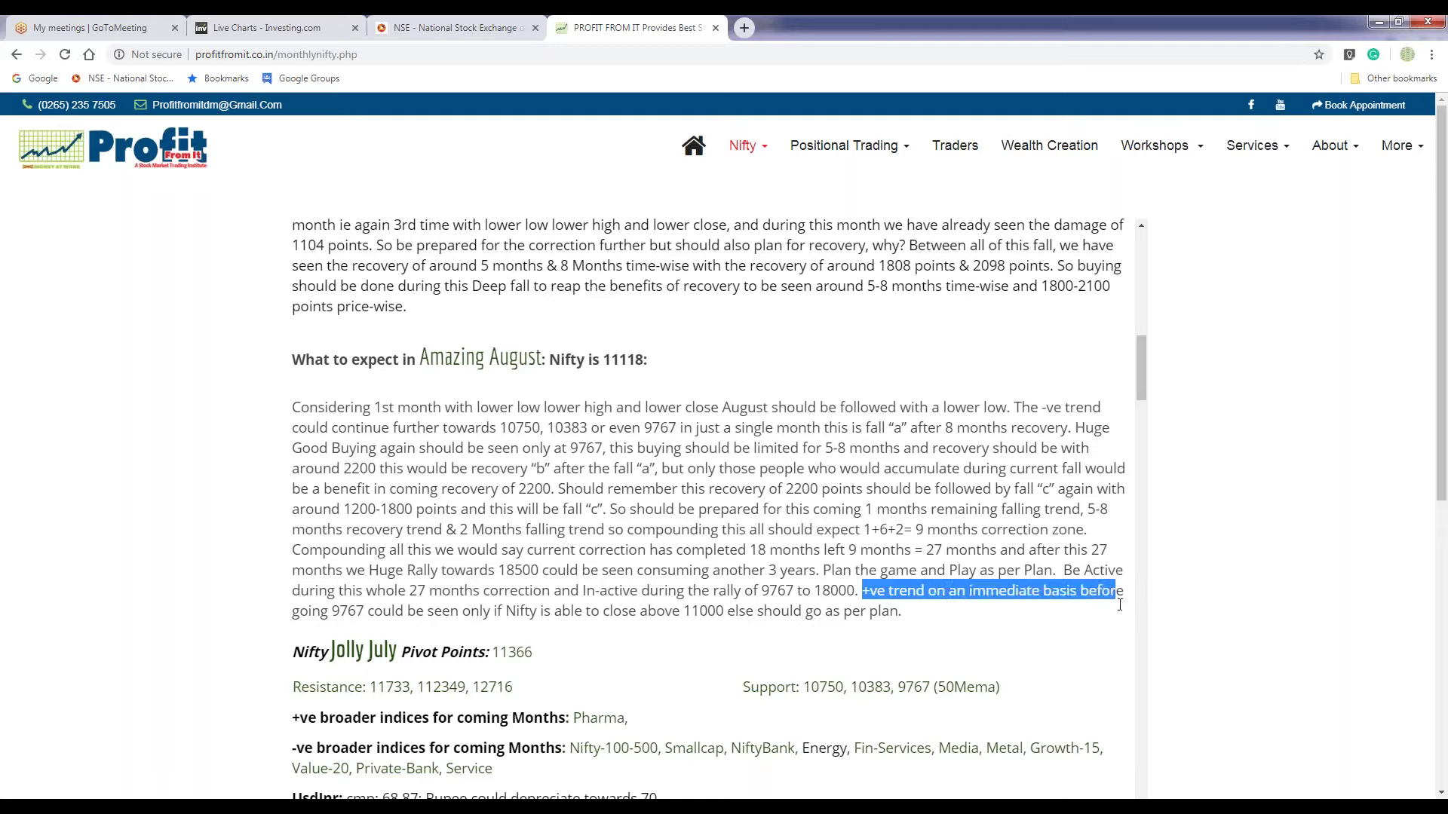
drag(332, 612, 368, 612)
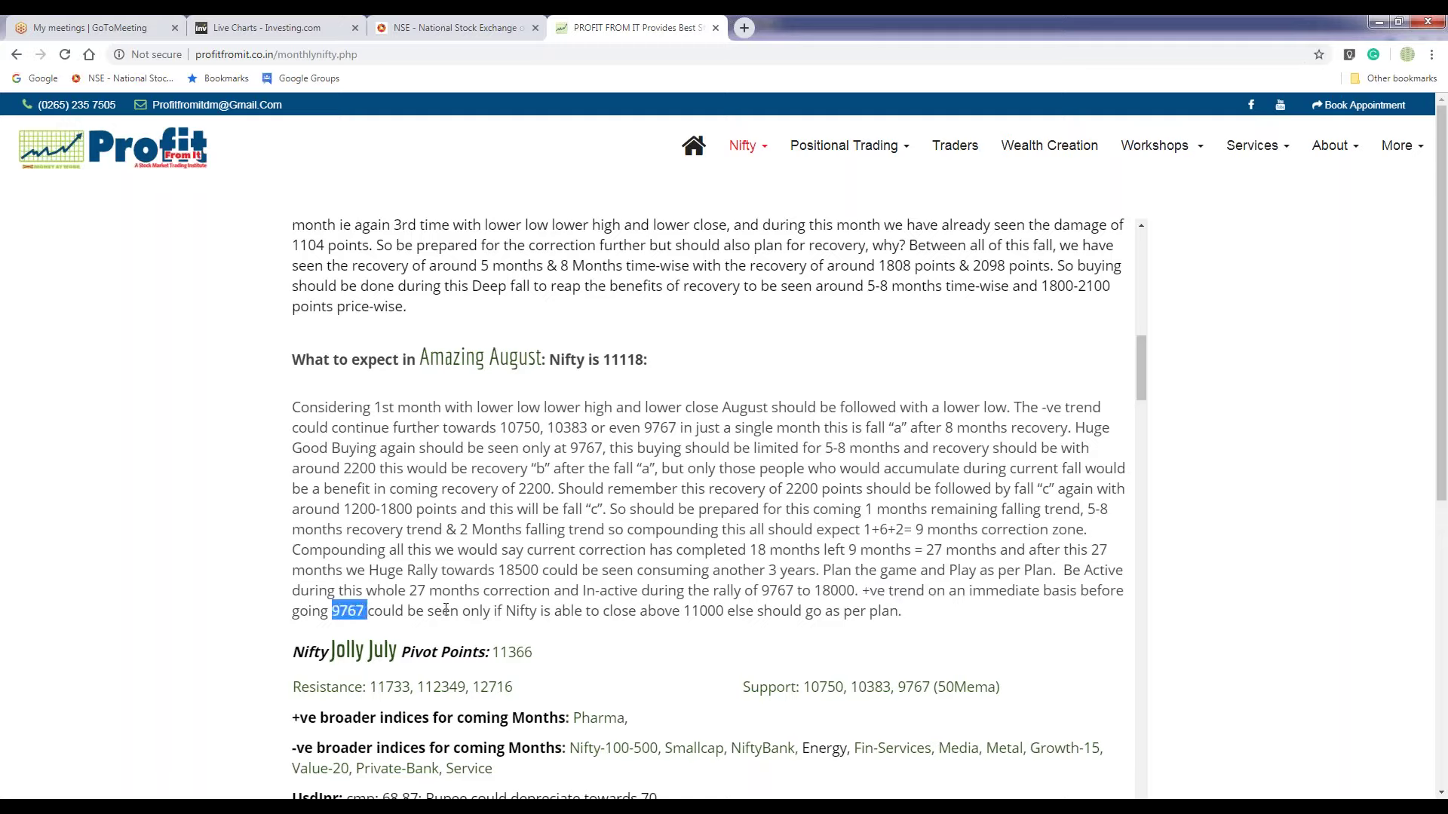
Step: Compare the outlook's condition of a close above 11000 with the monthly Nifty 50 chart, and return to the outlook
click(511, 615)
click(265, 27)
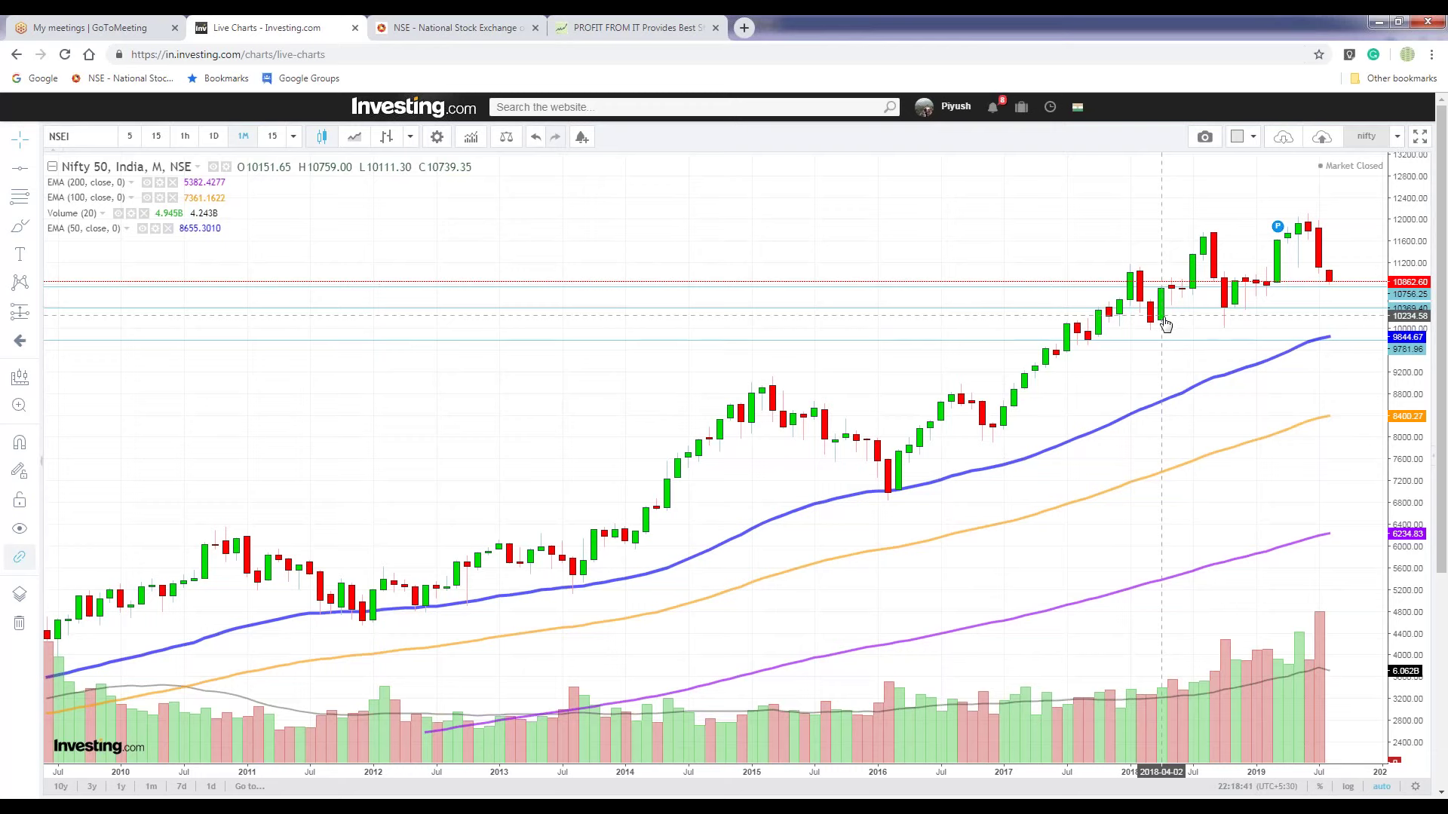
key(ctrl+4)
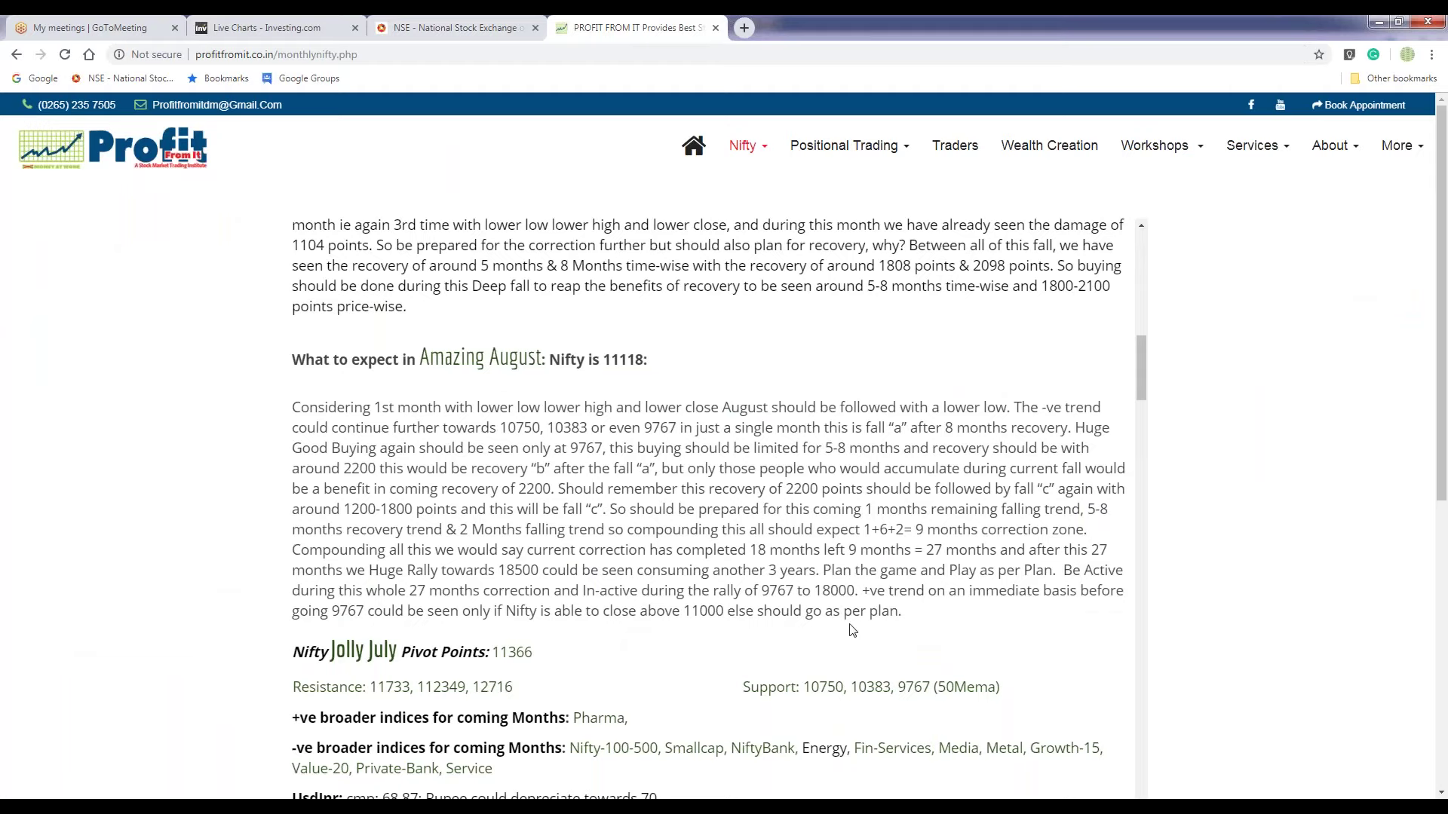
scroll(852, 629, down, 1)
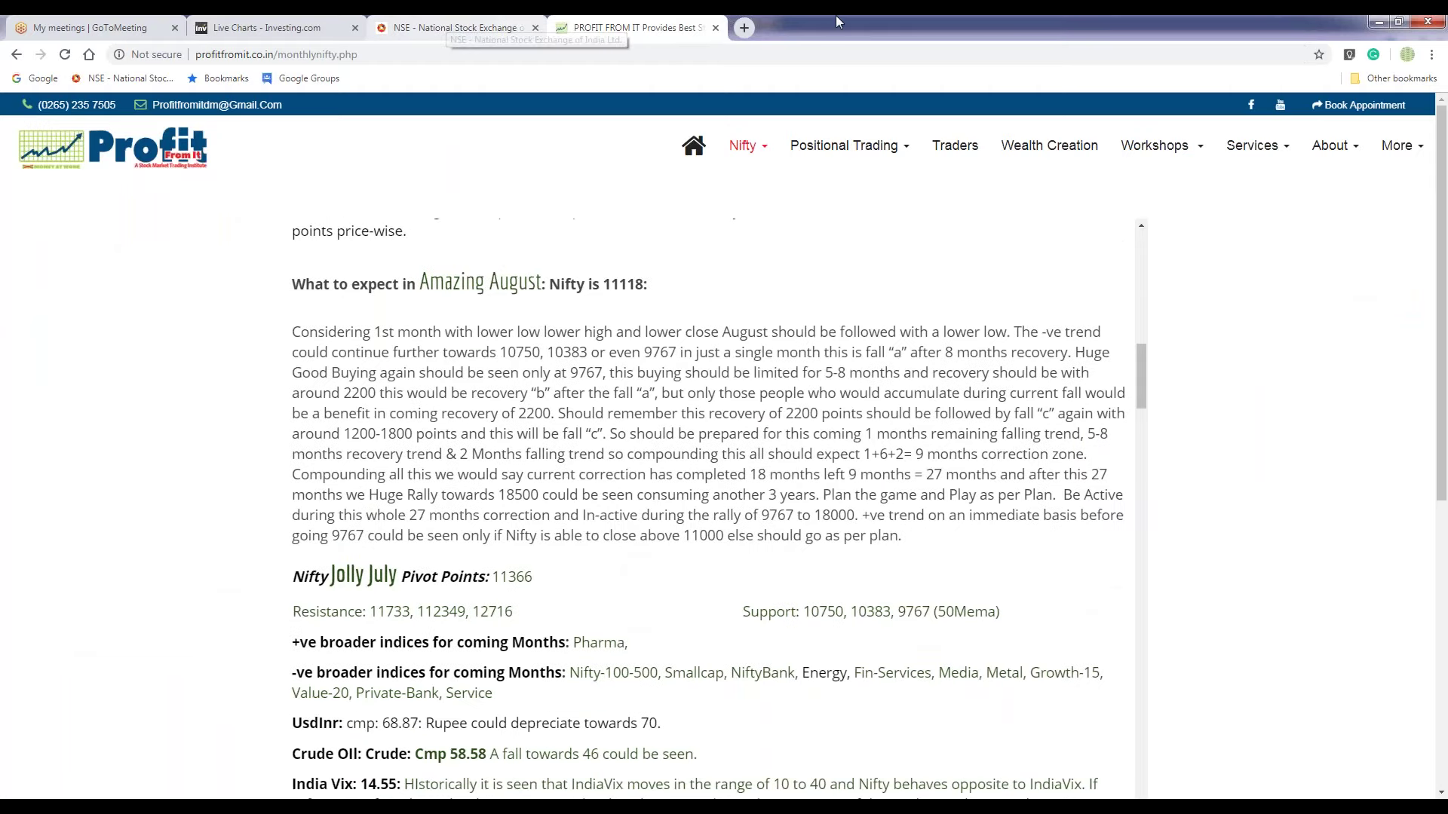
Step: Open the yearly Nifty outlook and bring up its "What to expect in 2019" section
click(761, 157)
click(698, 242)
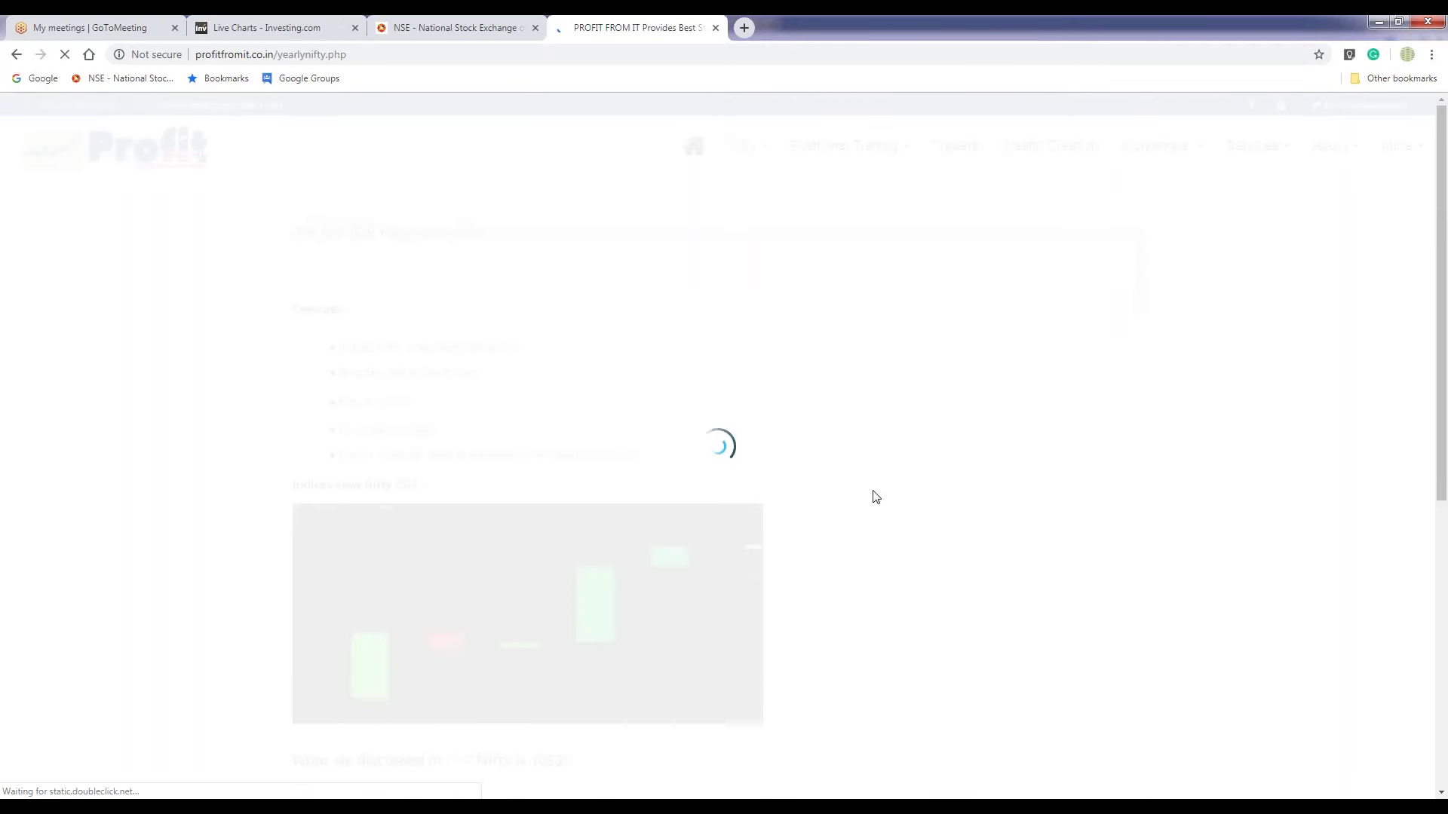
scroll(867, 495, down, 9)
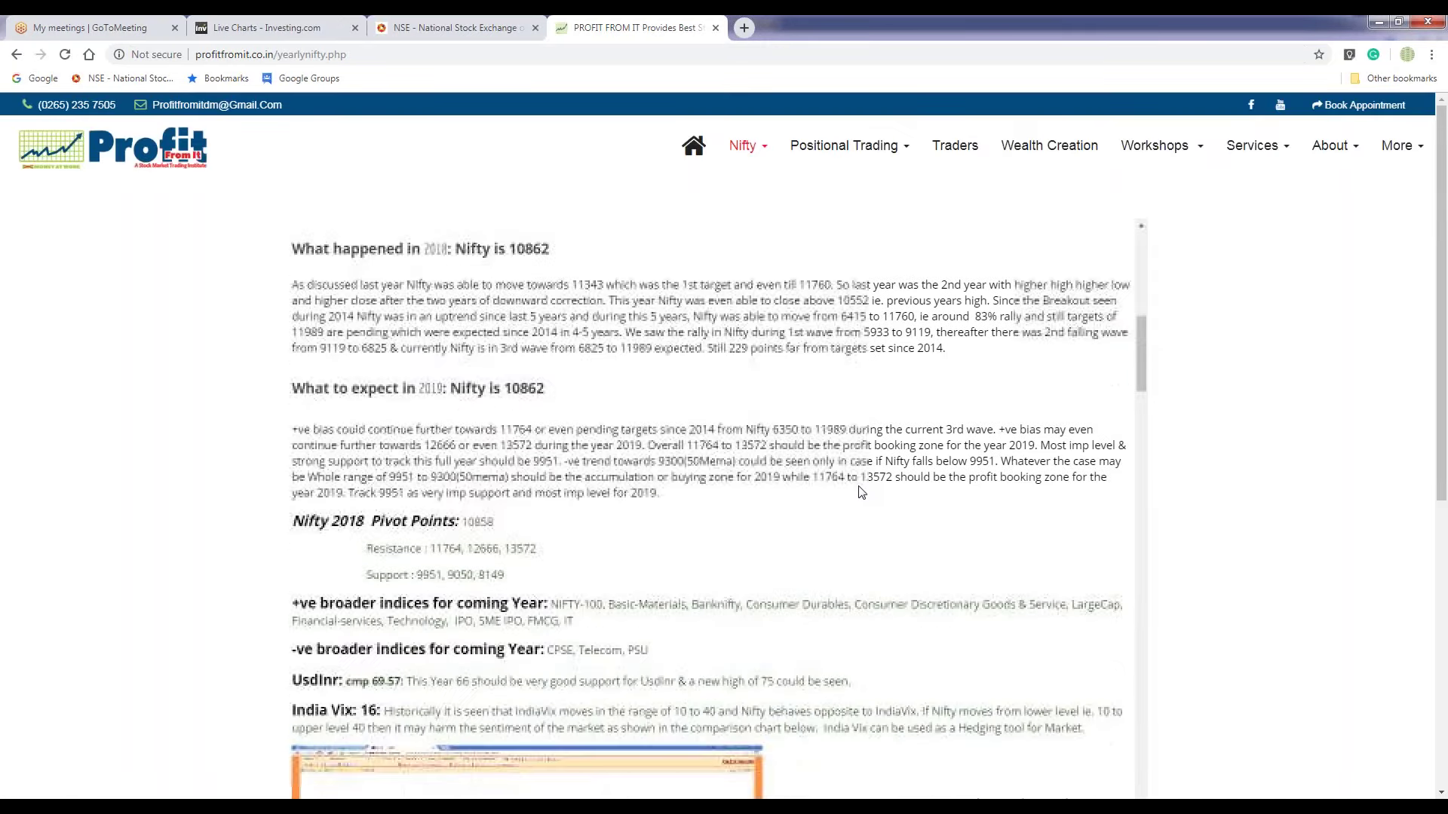
scroll(684, 459, down, 1)
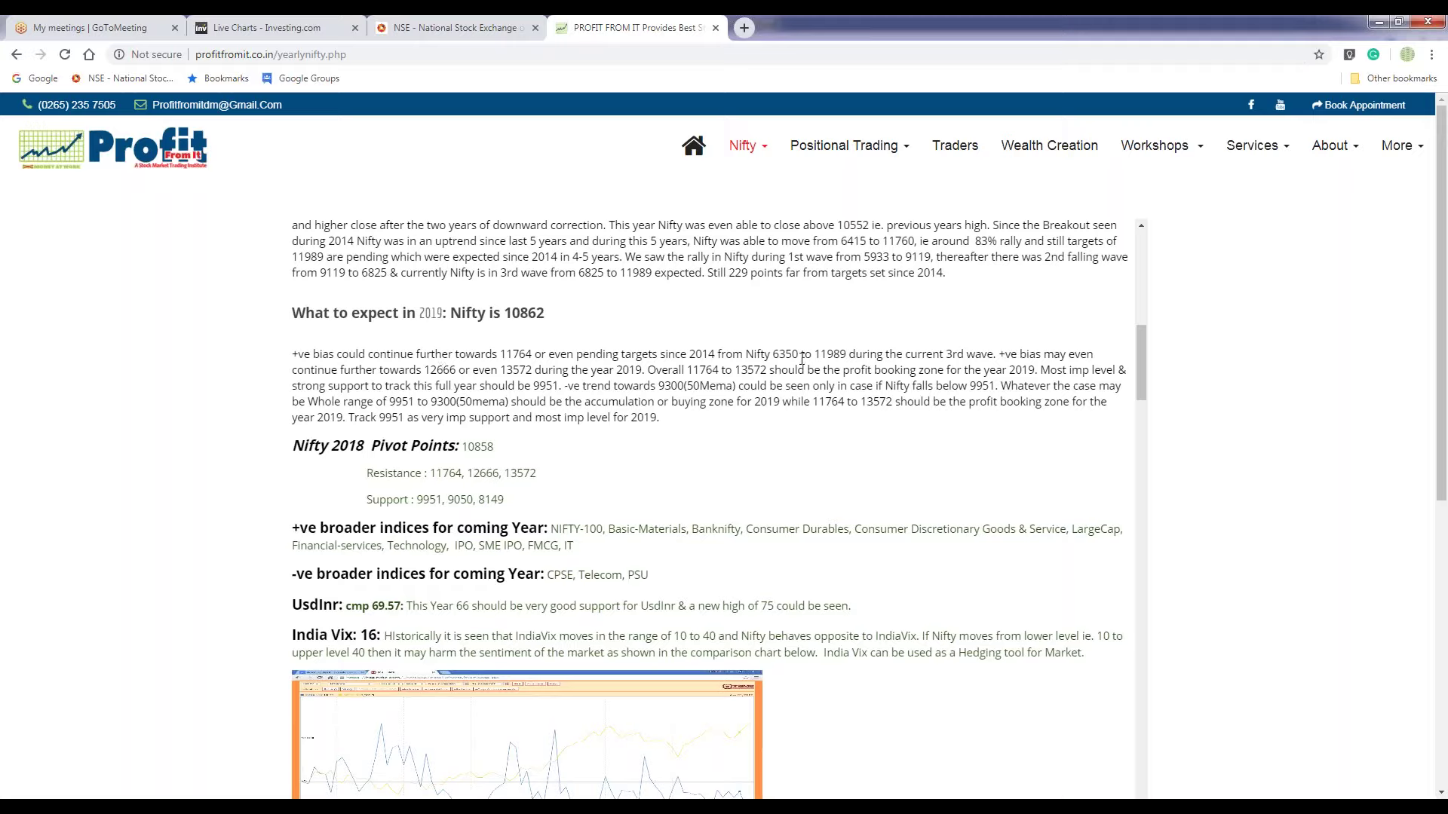
Step: Highlight the 2019 expectation paragraph and the 10858 pivot point, and check the levels against the monthly Nifty 50 chart
drag(812, 355, 842, 356)
drag(533, 386, 557, 391)
triple_click(542, 386)
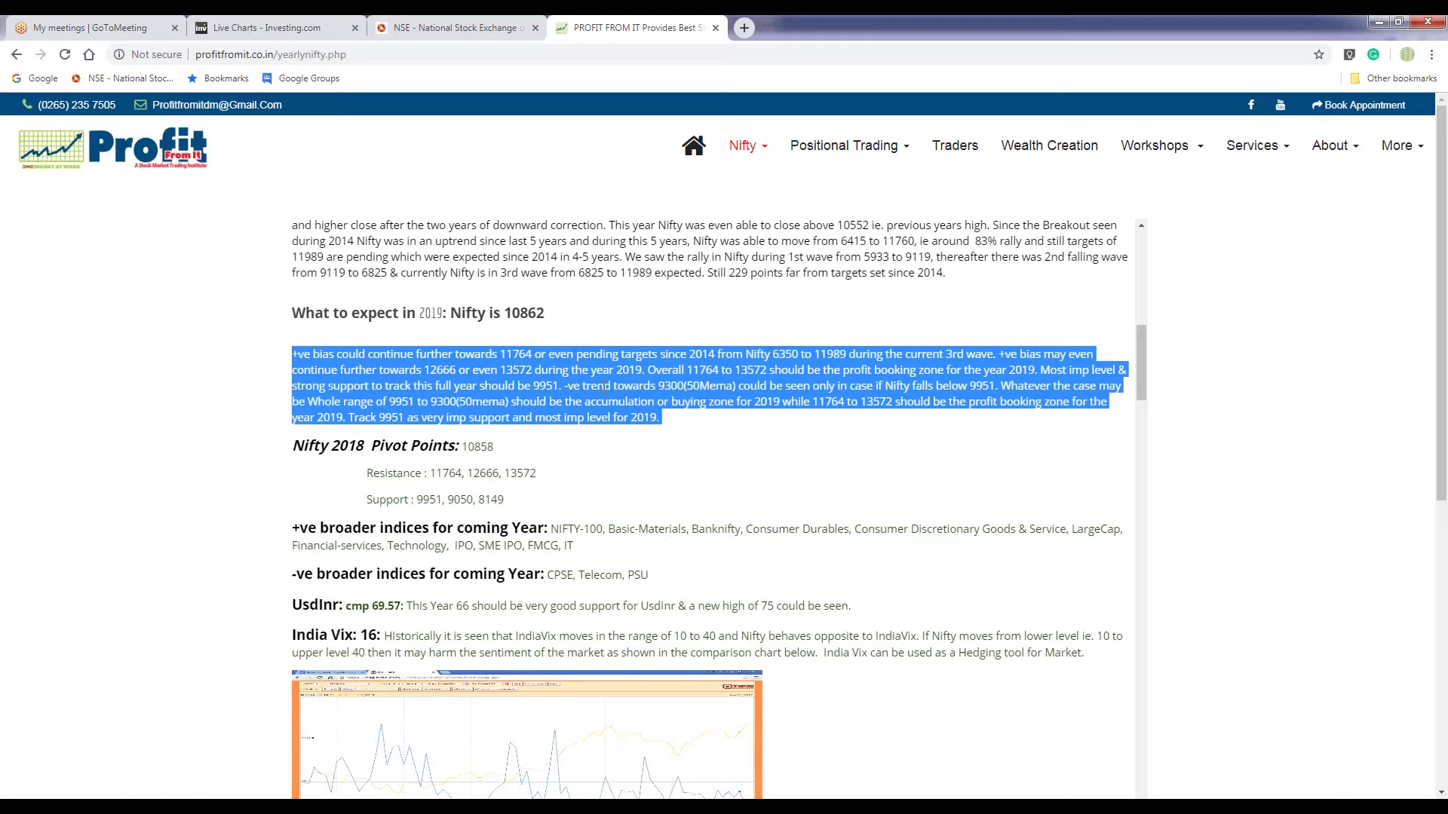
drag(464, 446, 482, 453)
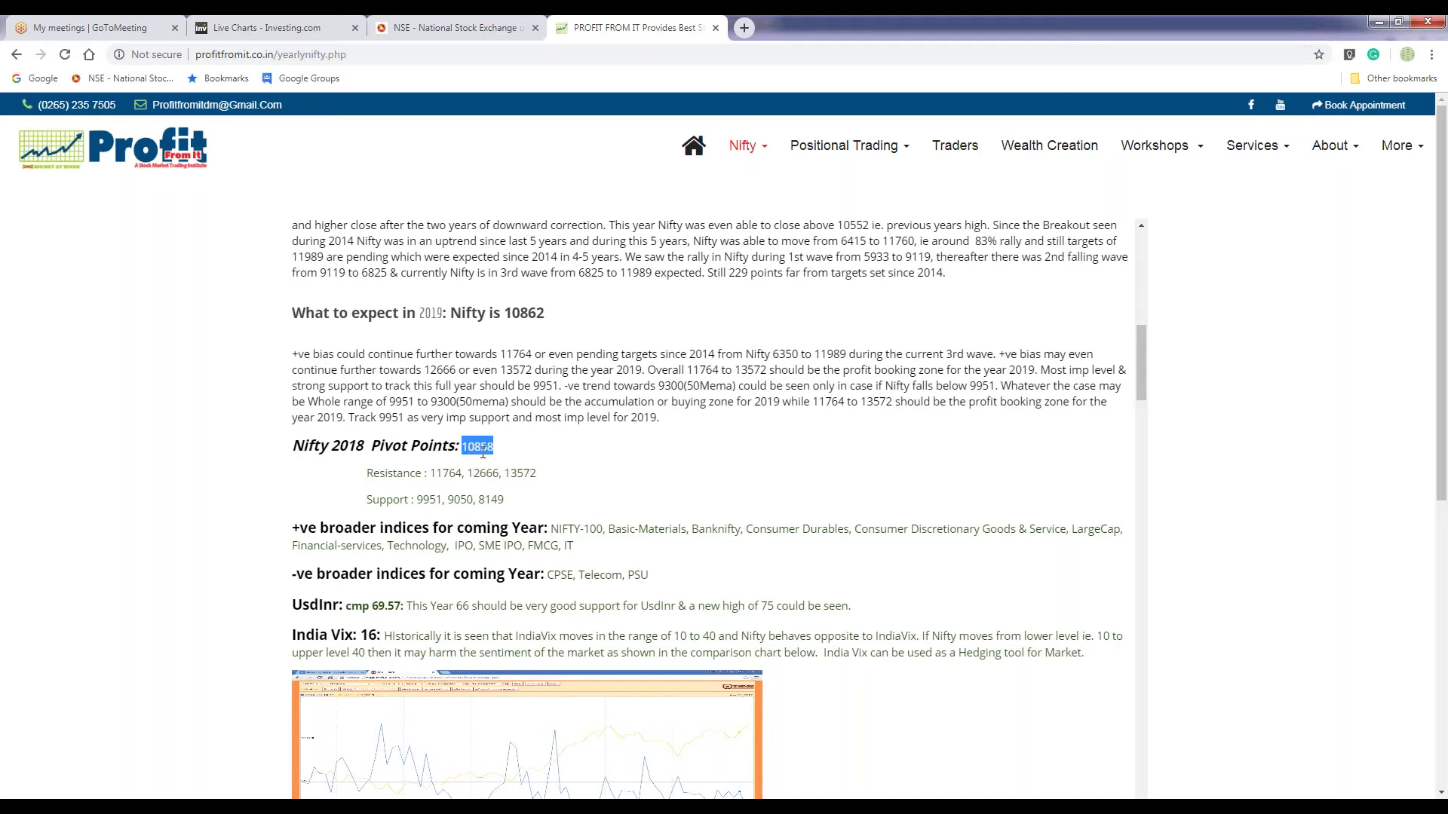
click(266, 28)
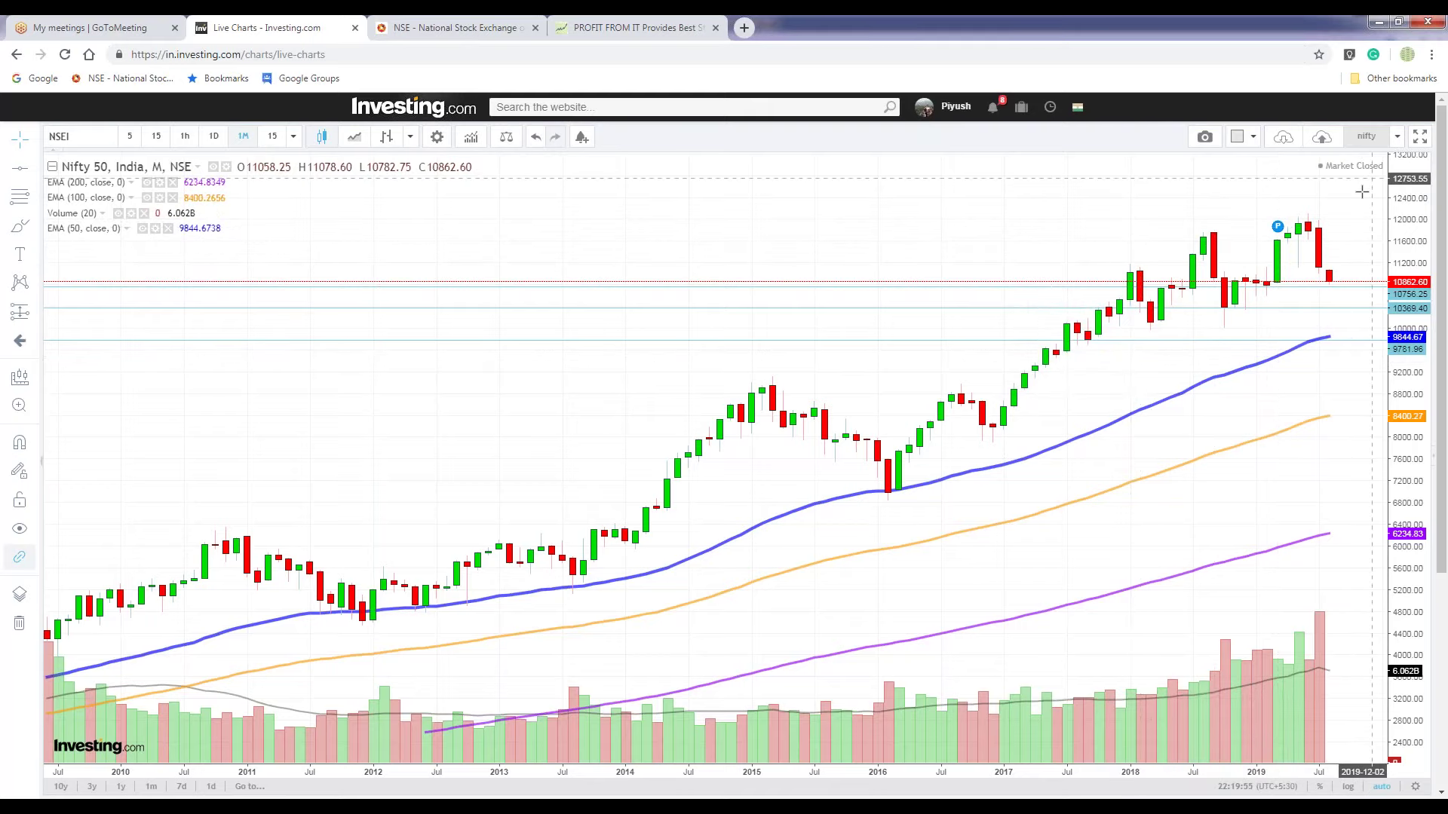
click(633, 27)
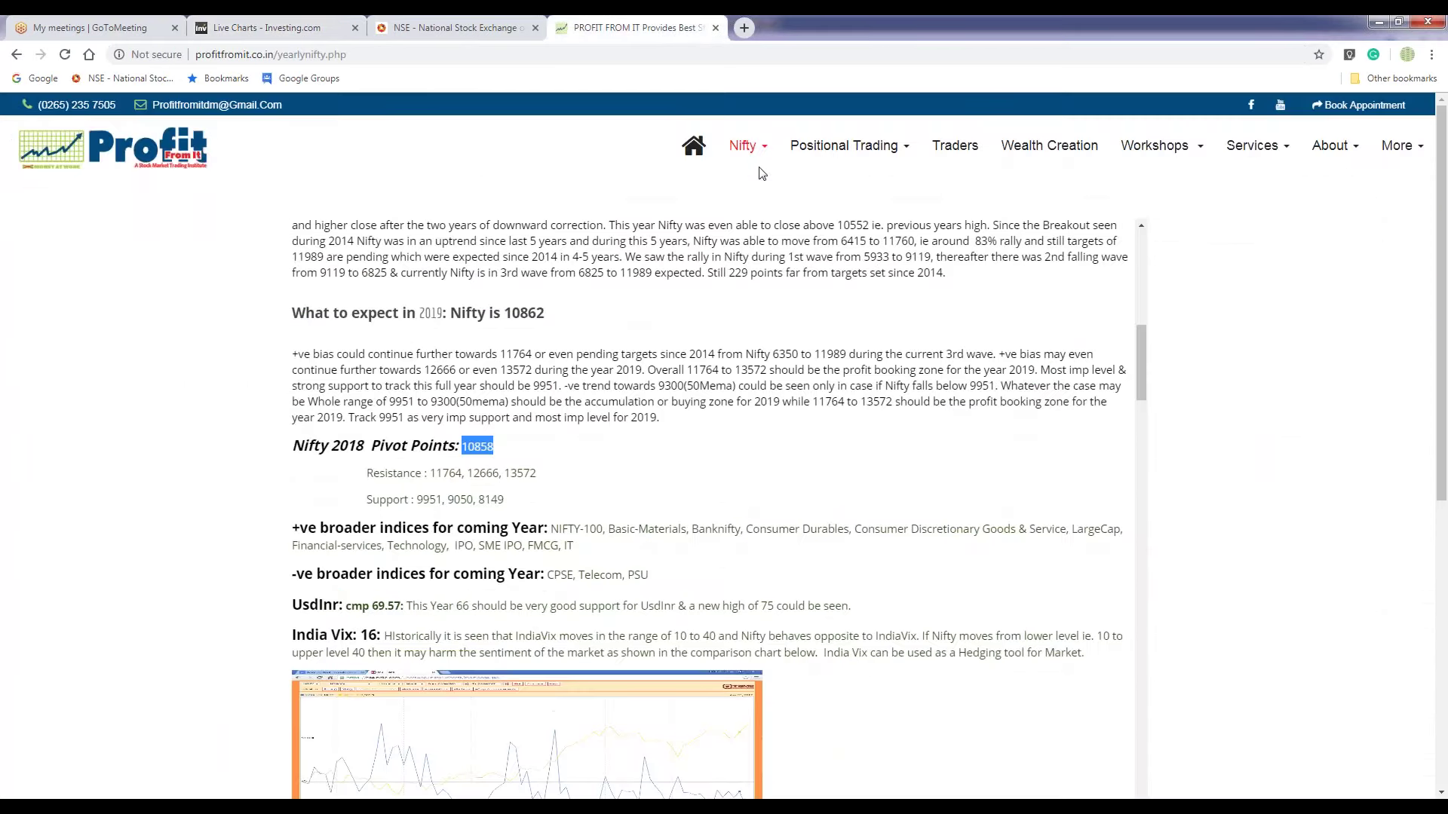
Step: Reopen the monthly Nifty outlook and read from the August expectations down to the pivot points and broader indices
click(724, 241)
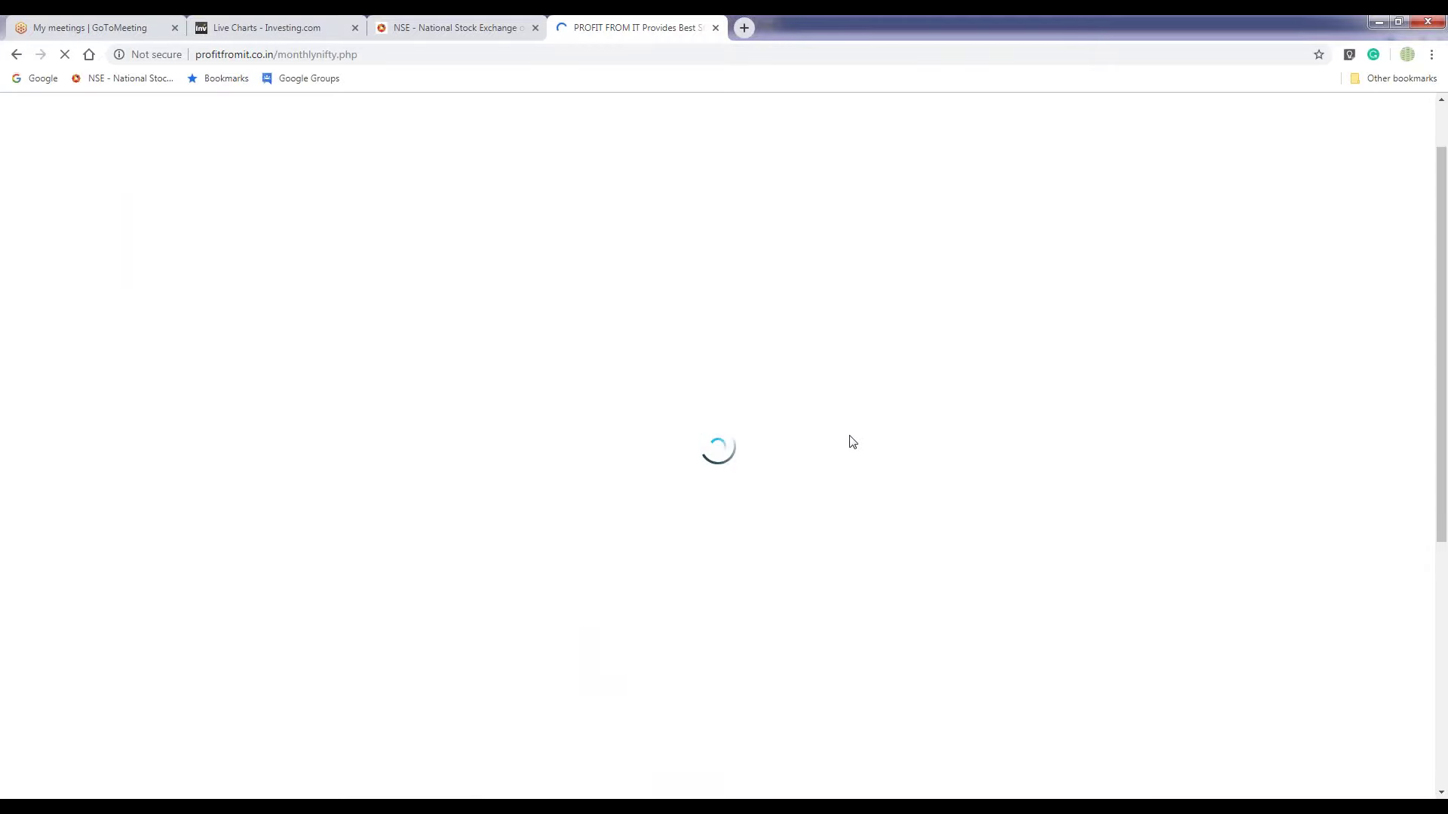
scroll(934, 504, down, 10)
scroll(886, 490, down, 5)
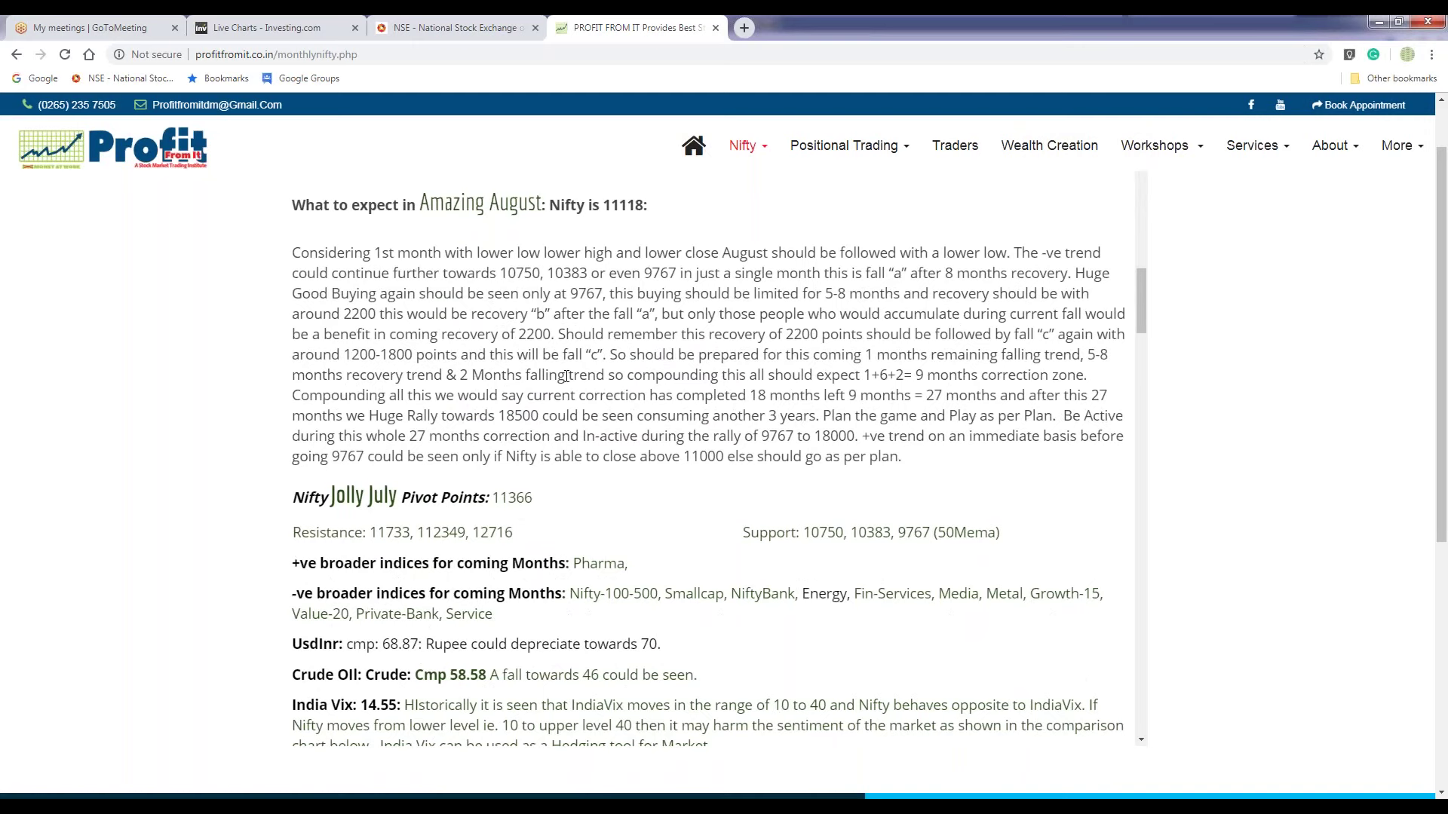
scroll(565, 376, up, 3)
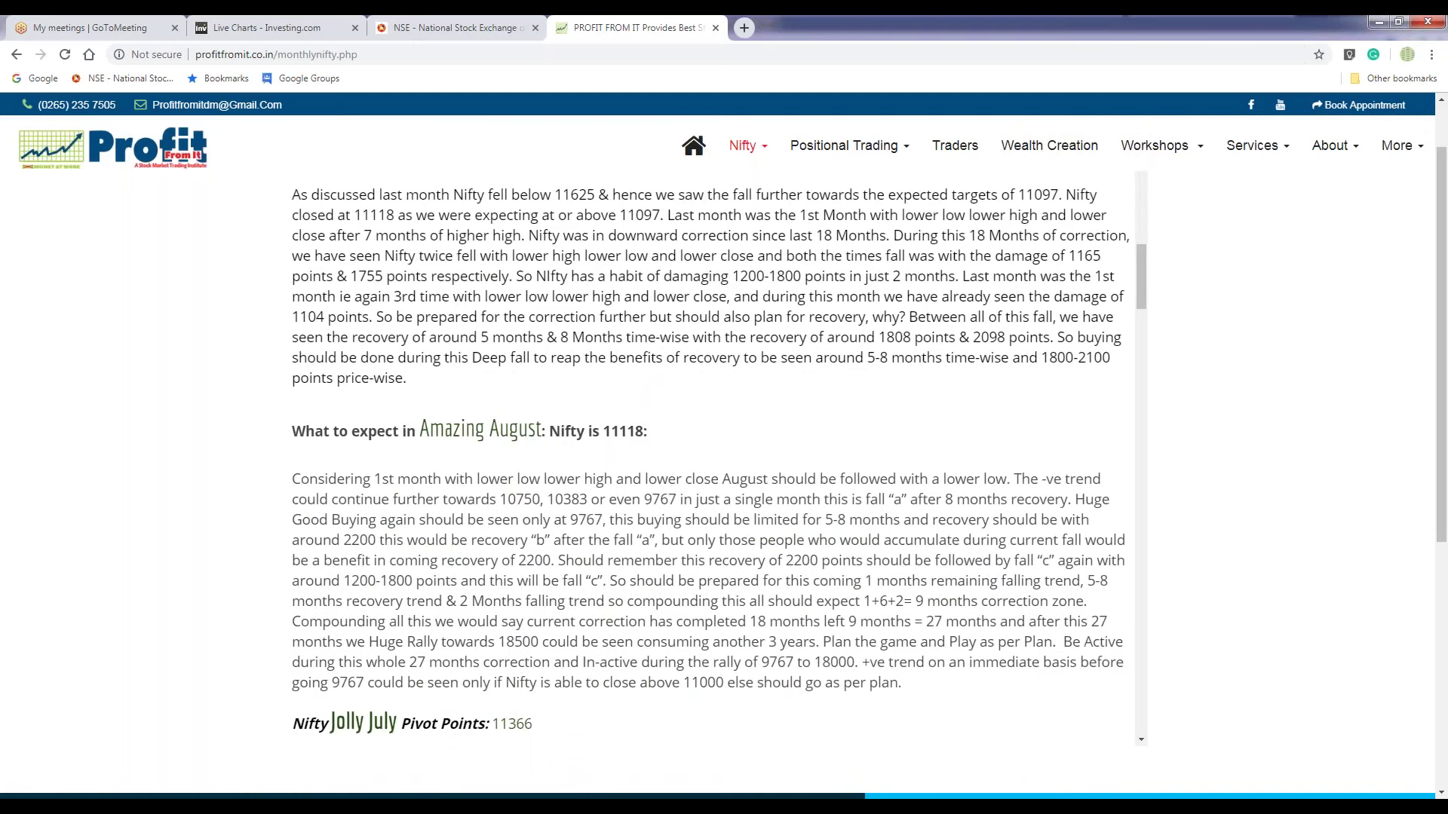
scroll(593, 424, down, 2)
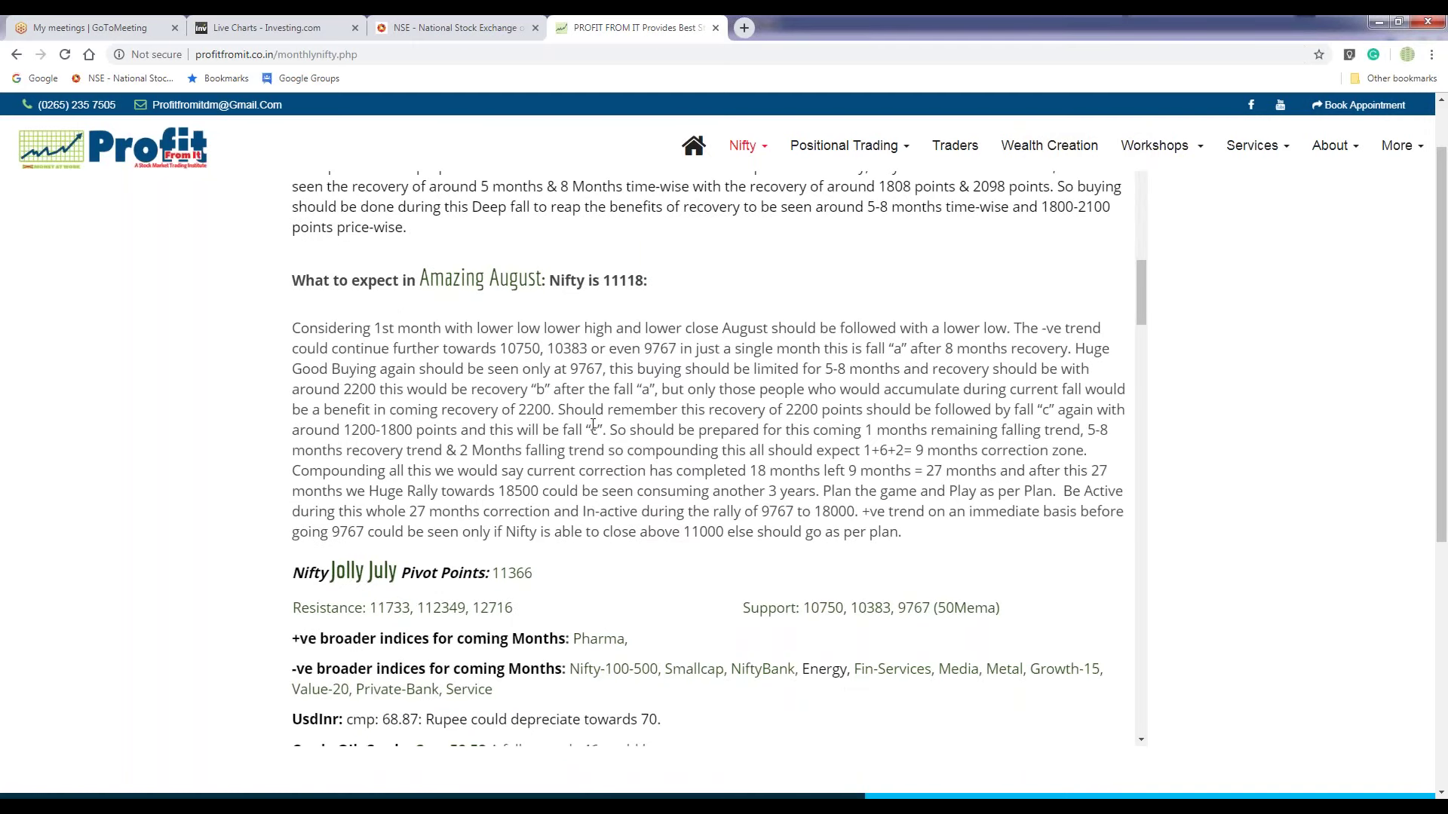
scroll(593, 424, down, 3)
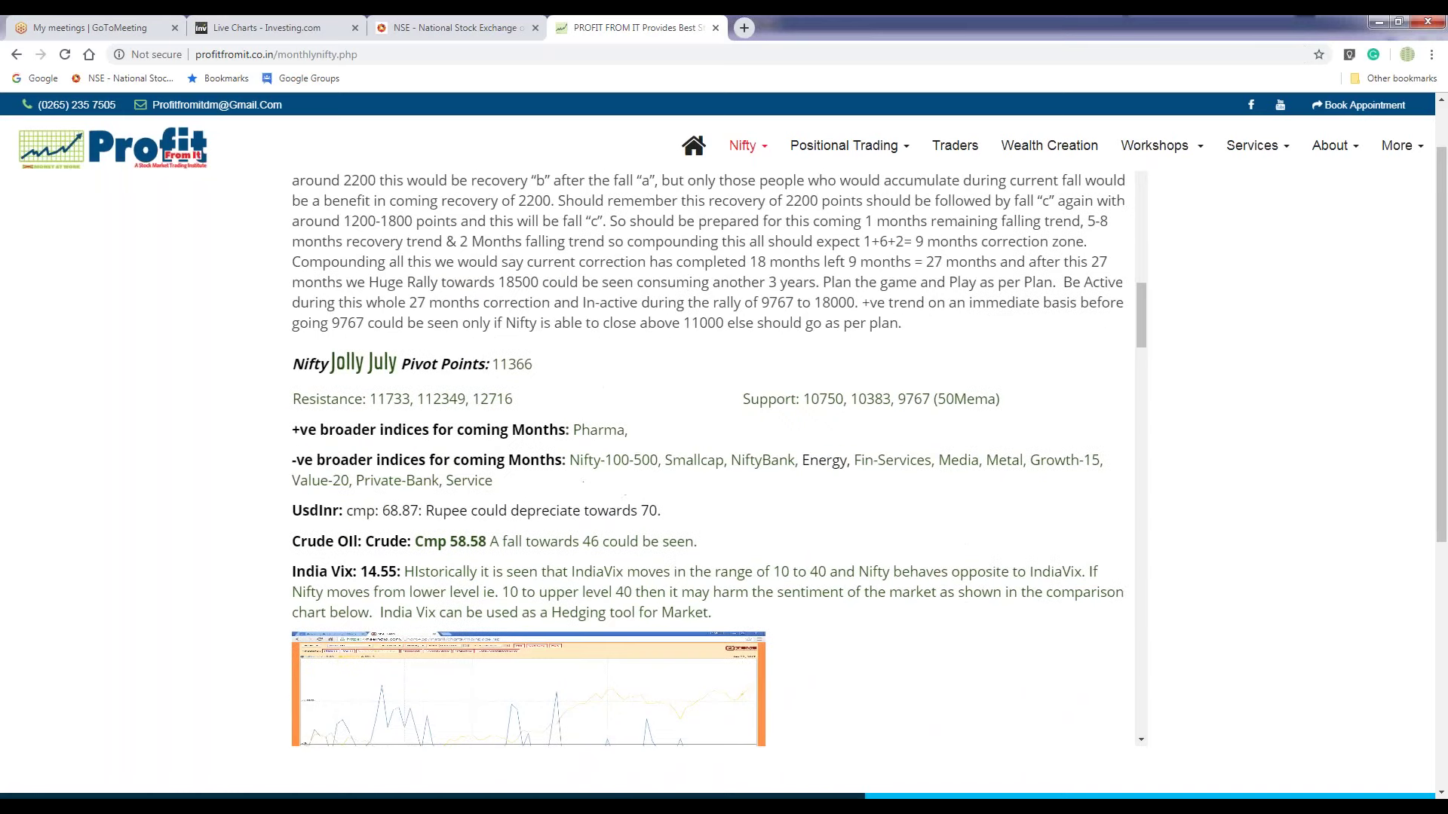
Step: Highlight Pharma among the +ve broader indices for the coming months and part of the India Vix note
drag(589, 430, 593, 443)
double_click(577, 412)
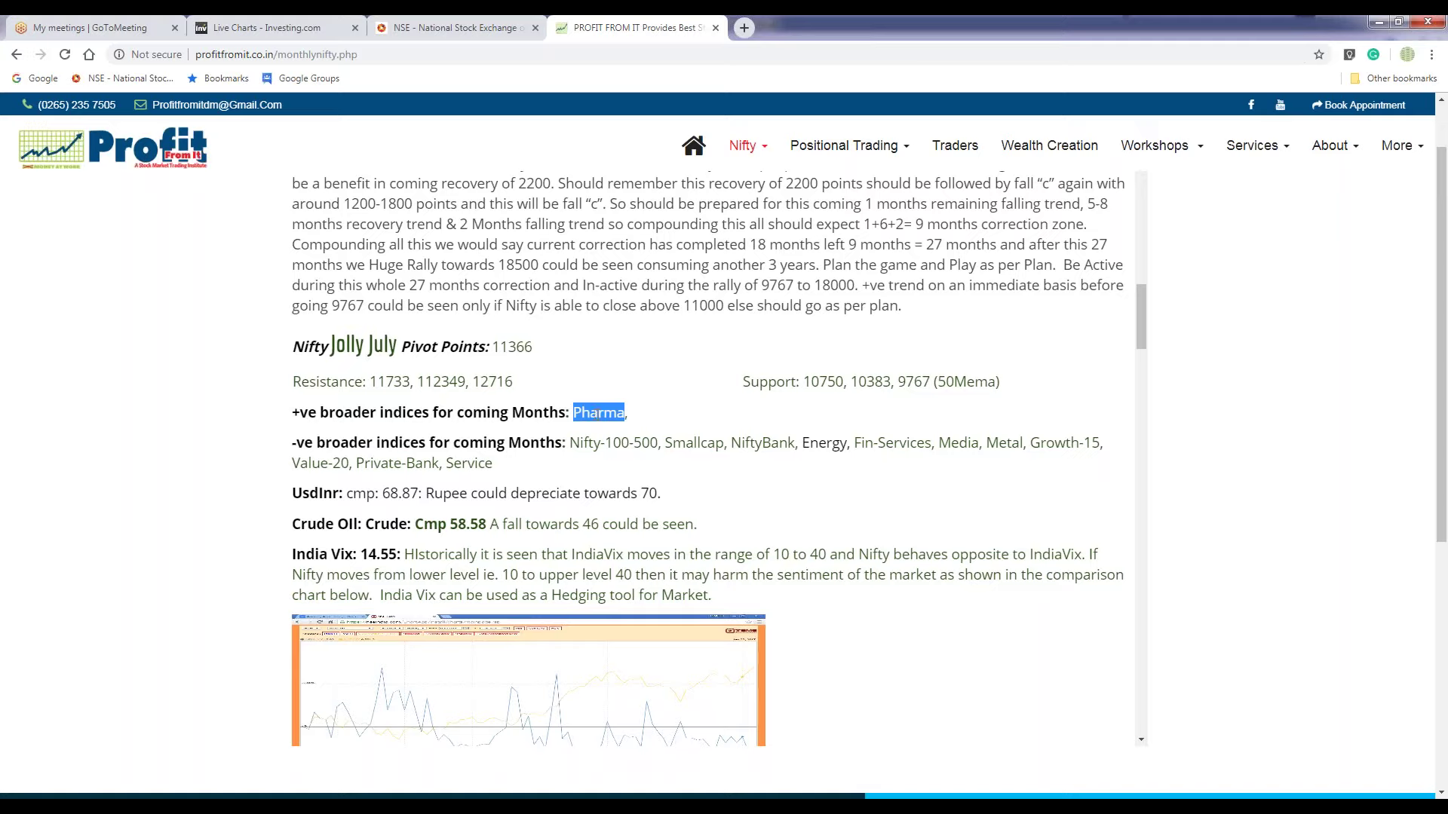
click(625, 416)
scroll(619, 418, down, 3)
drag(477, 328, 578, 318)
Step: Highlight the 19% revenue growth and 18% net profit growth with their ratings in the Nifty fundamentals table
scroll(872, 453, down, 3)
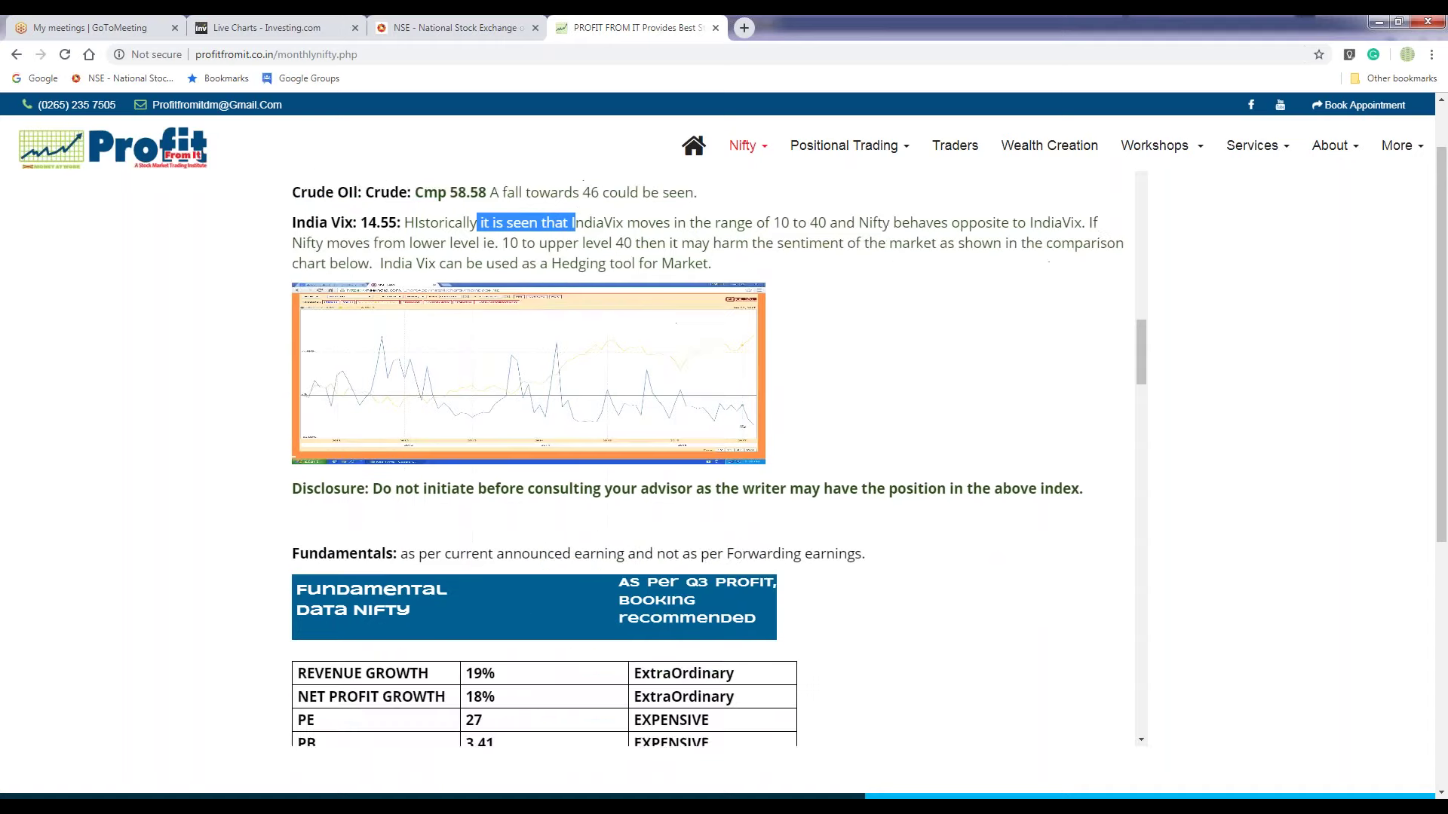
scroll(616, 505, down, 1)
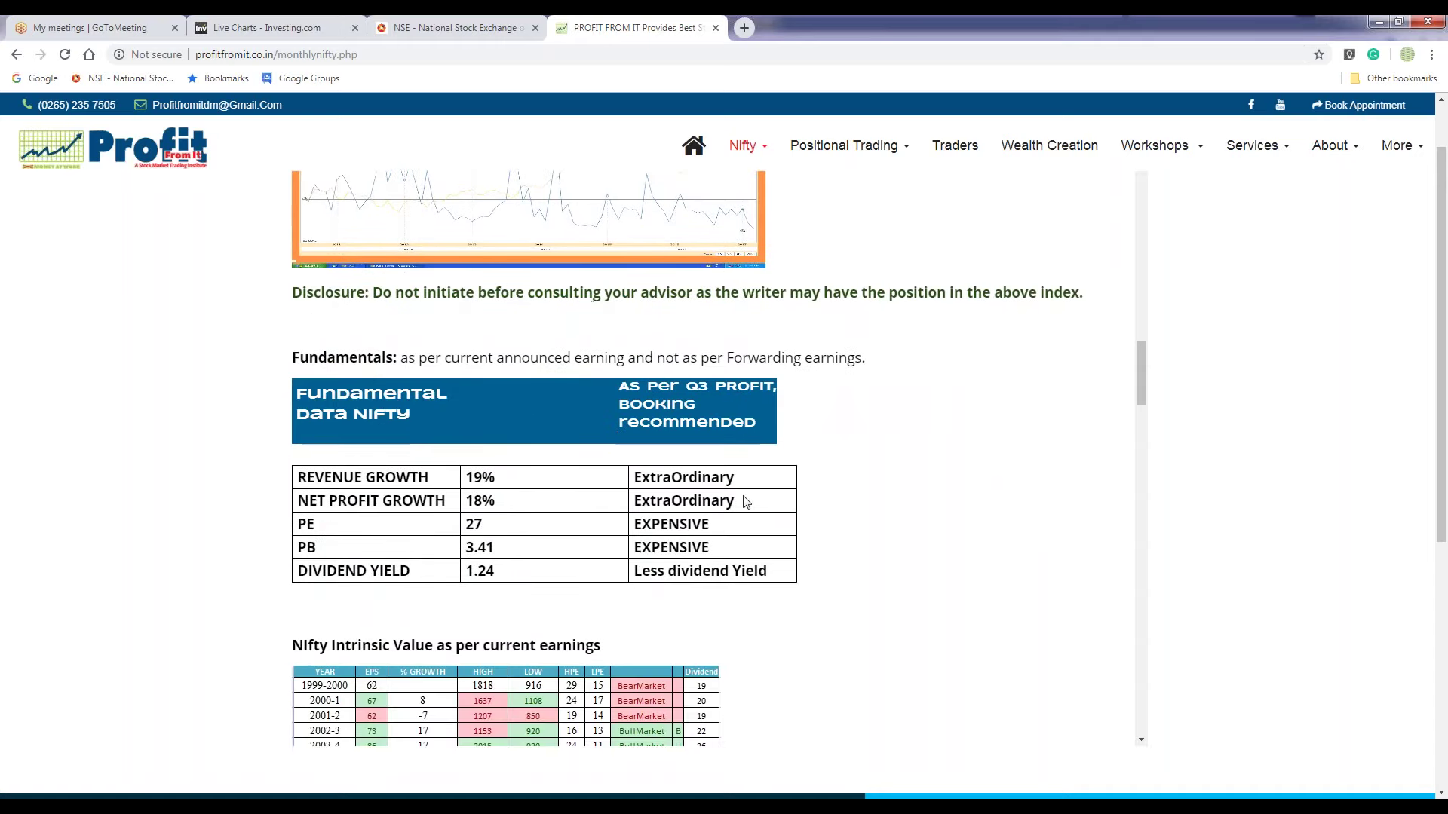
double_click(478, 480)
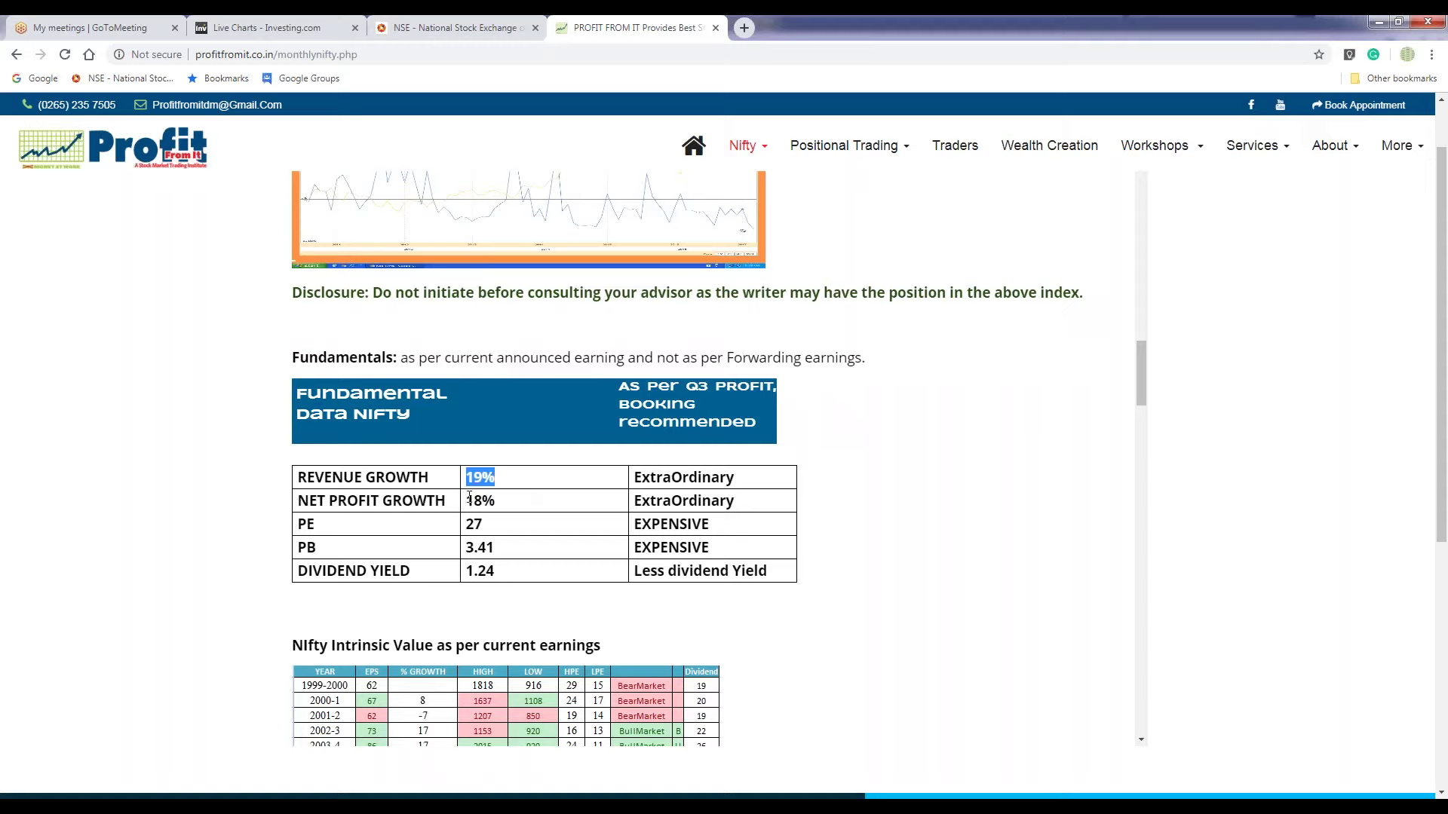
double_click(470, 500)
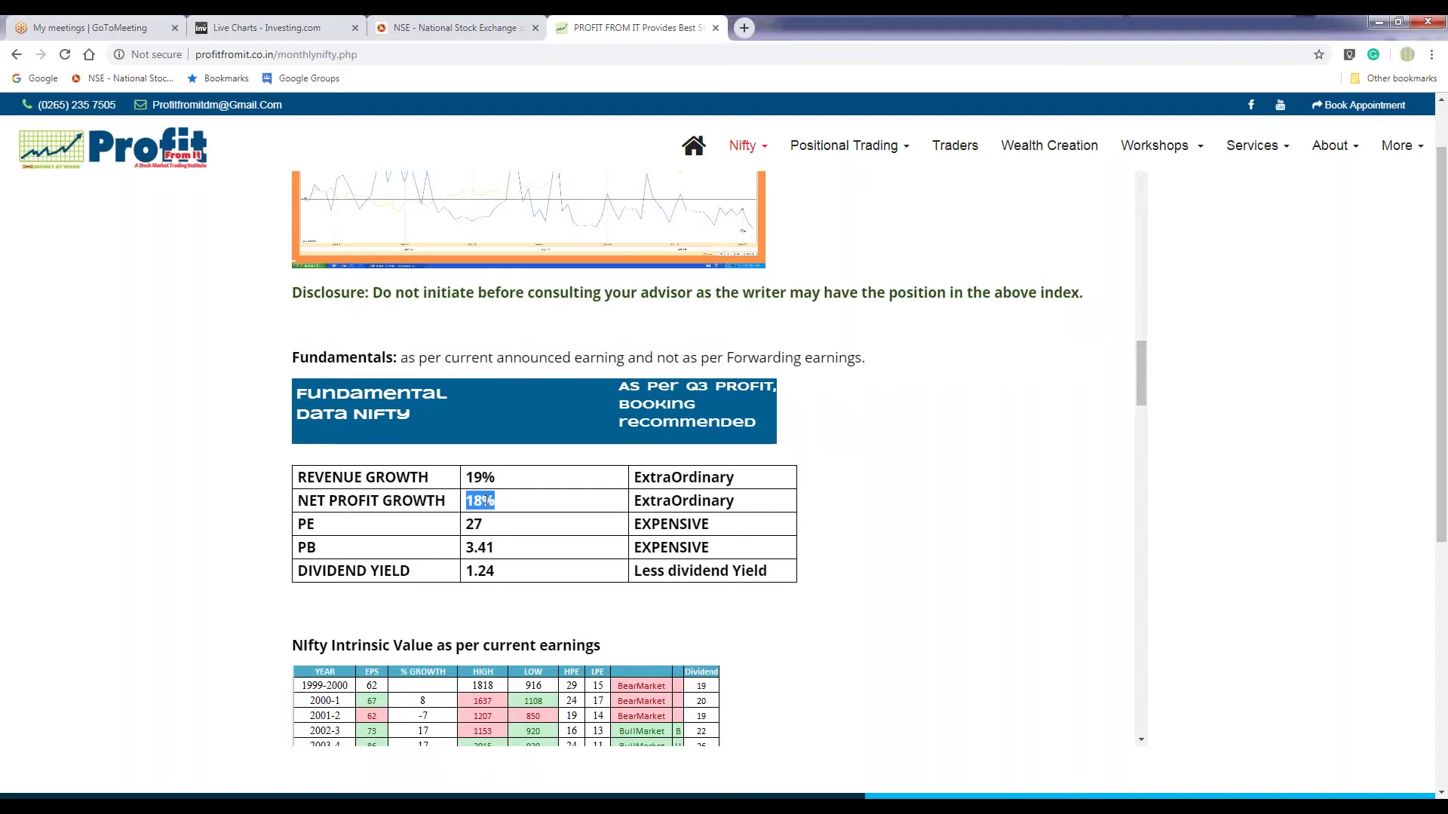
double_click(480, 478)
click(500, 501)
drag(500, 501, 466, 490)
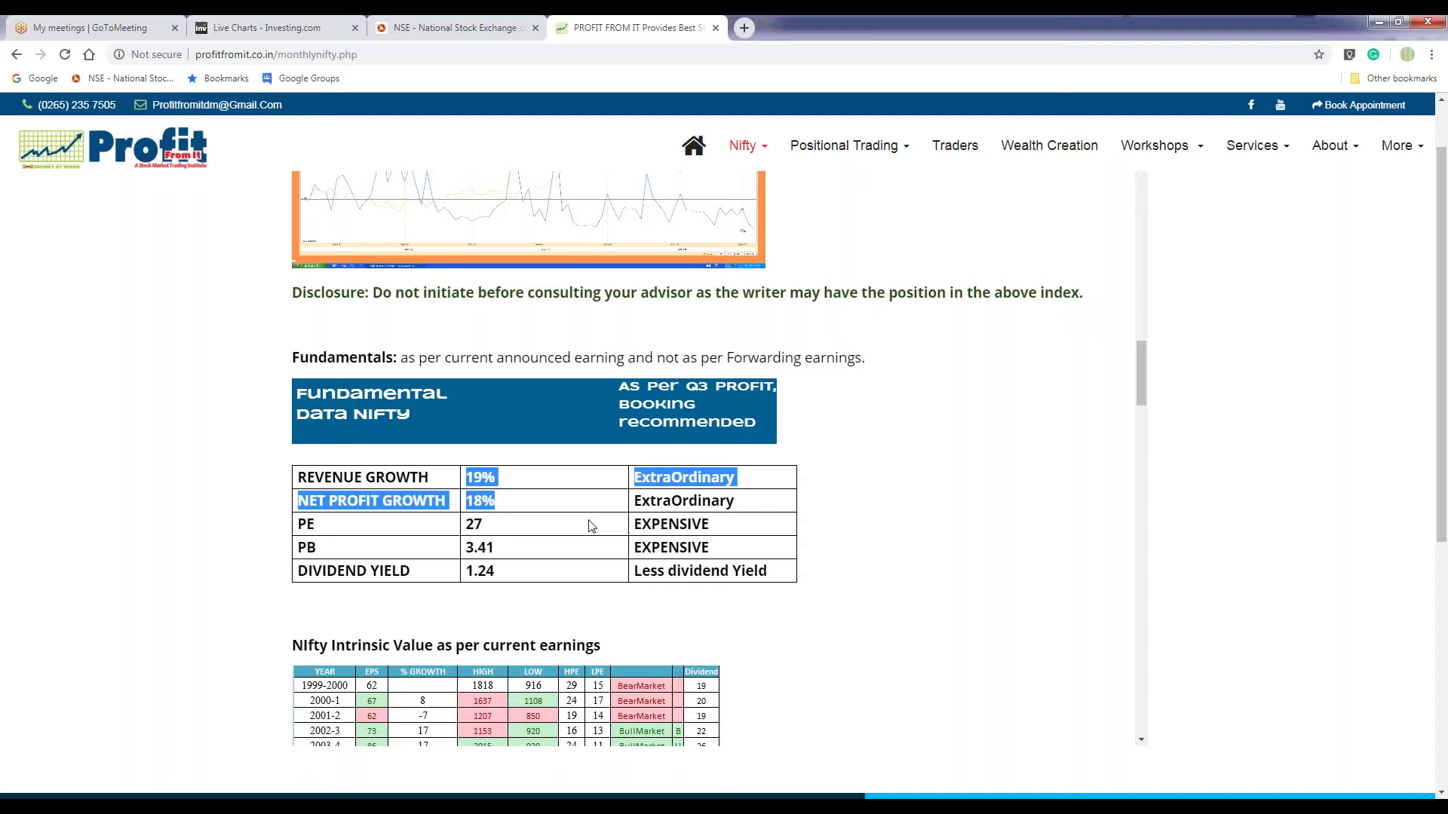
double_click(508, 511)
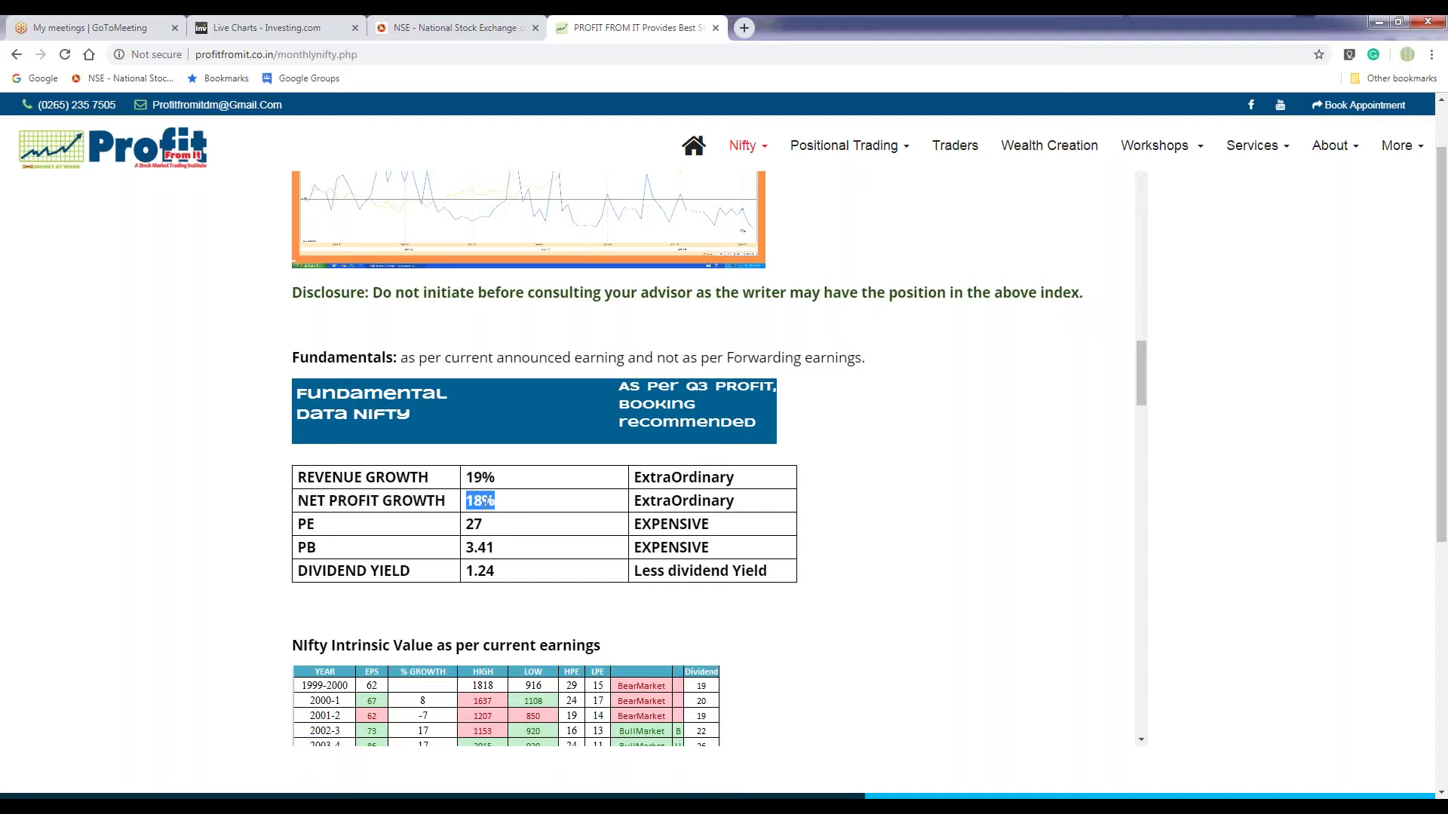
click(485, 499)
drag(485, 499, 678, 477)
click(678, 477)
Step: Switch to the Nifty-21 workbook in Excel and select the Sr No. column of the EPS table on the NIfty sheet
key(alt+Tab)
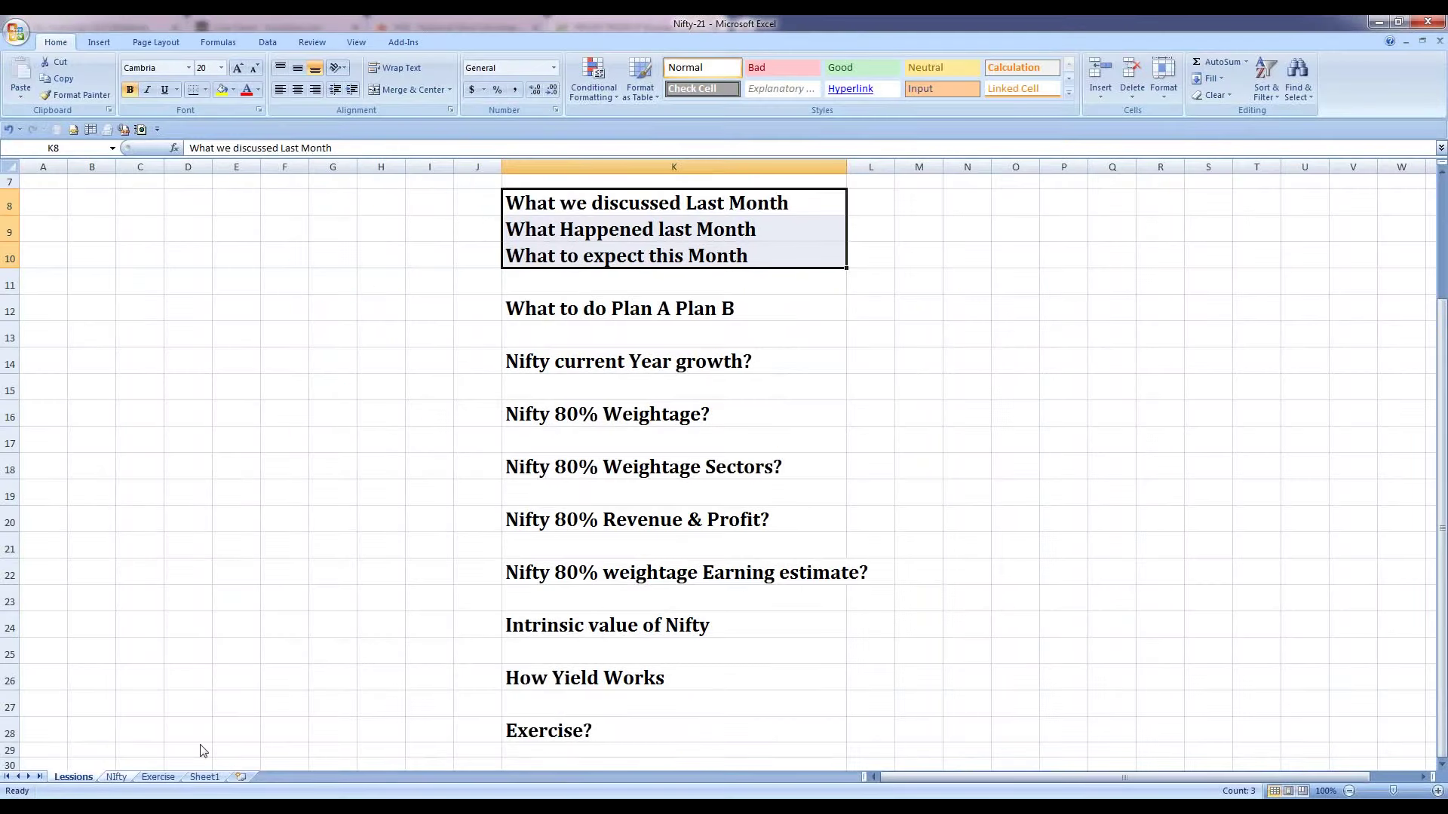
key(ctrl+Page_Down)
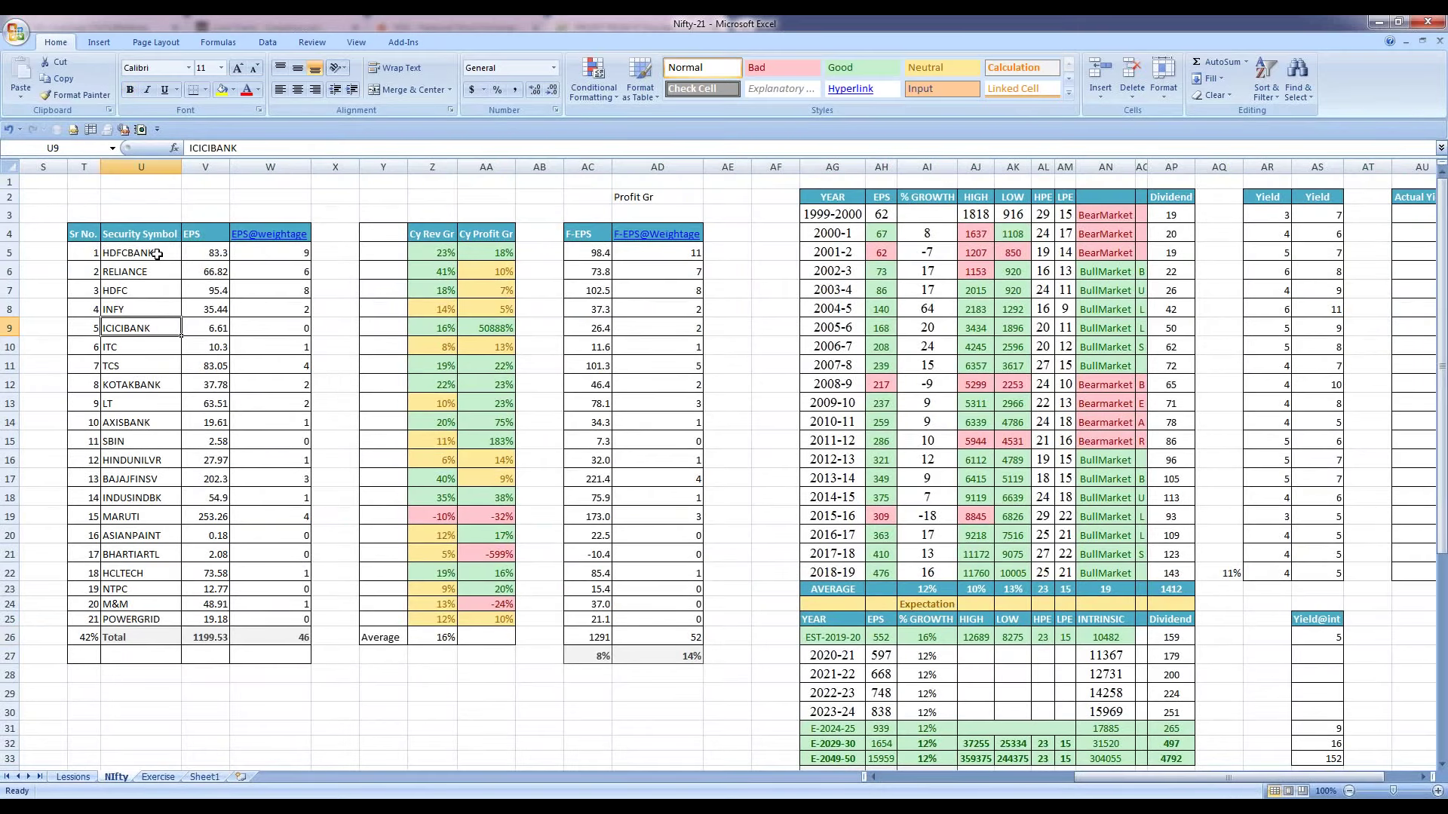
drag(82, 231, 91, 616)
click(172, 554)
drag(84, 234, 95, 607)
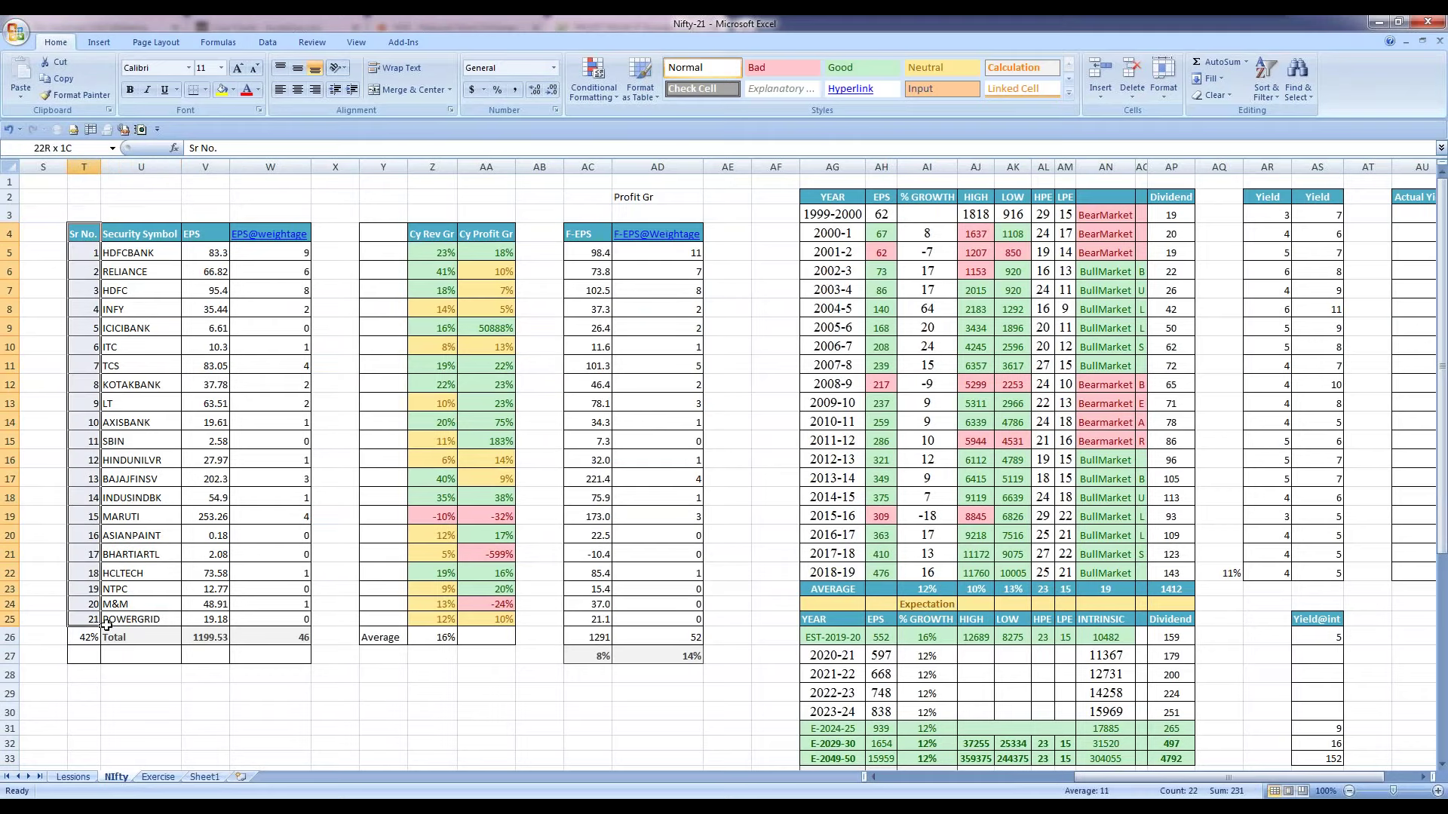
Step: Enter 50 in cell T29 below the EPS table's serial numbers
click(91, 694)
text(50)
key(ctrl+Return)
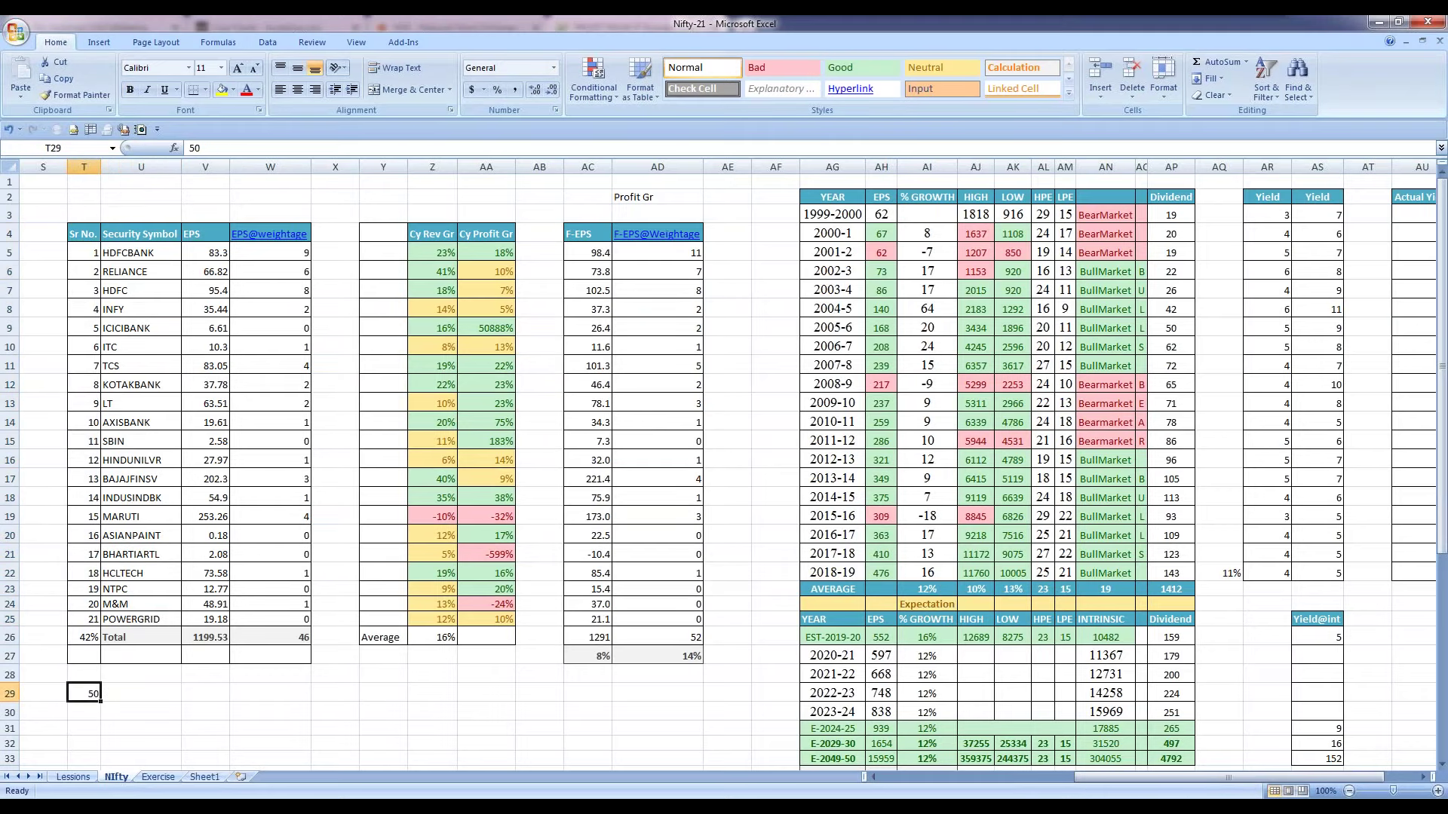
Step: Select the serial numbers, the EPS@weightage values and the EPS values of the 21 companies one after another
drag(86, 253, 91, 619)
drag(279, 255, 271, 617)
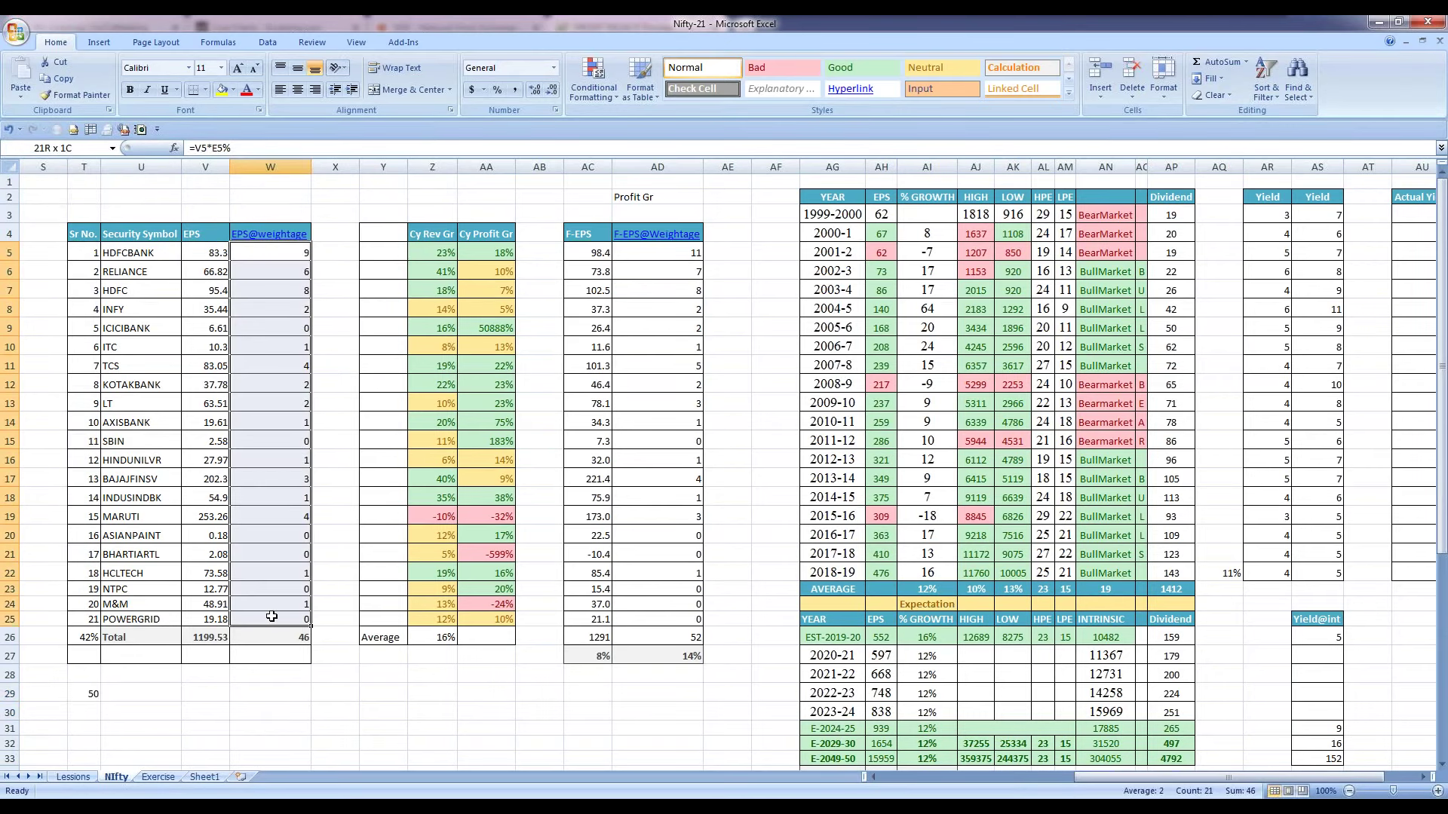
drag(210, 251, 215, 620)
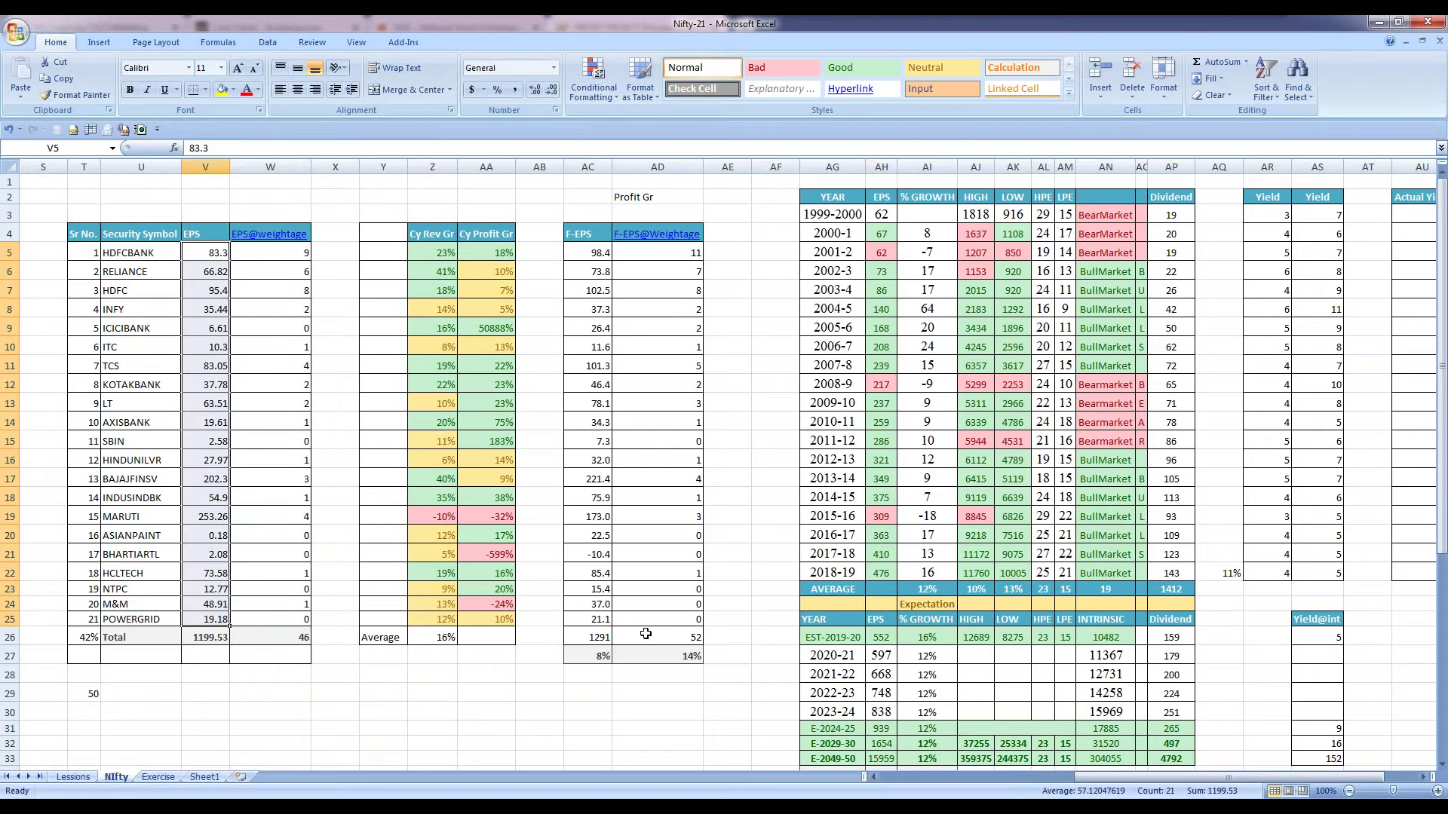
Step: Go to the company weightage table at the start of the NIfty sheet and select its serial numbers 1 to 21
key(Left)
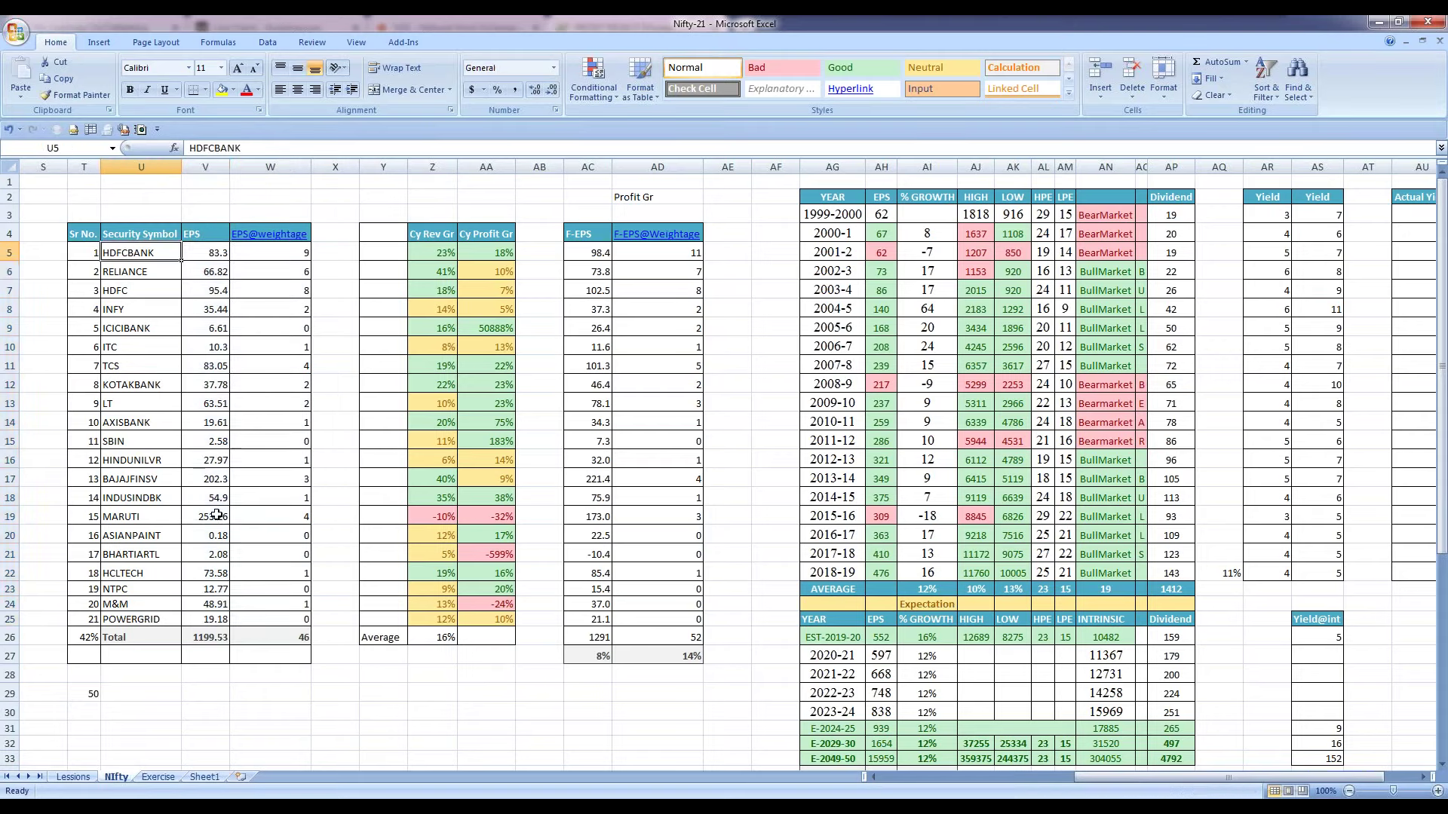
key(Left)
key(Left)
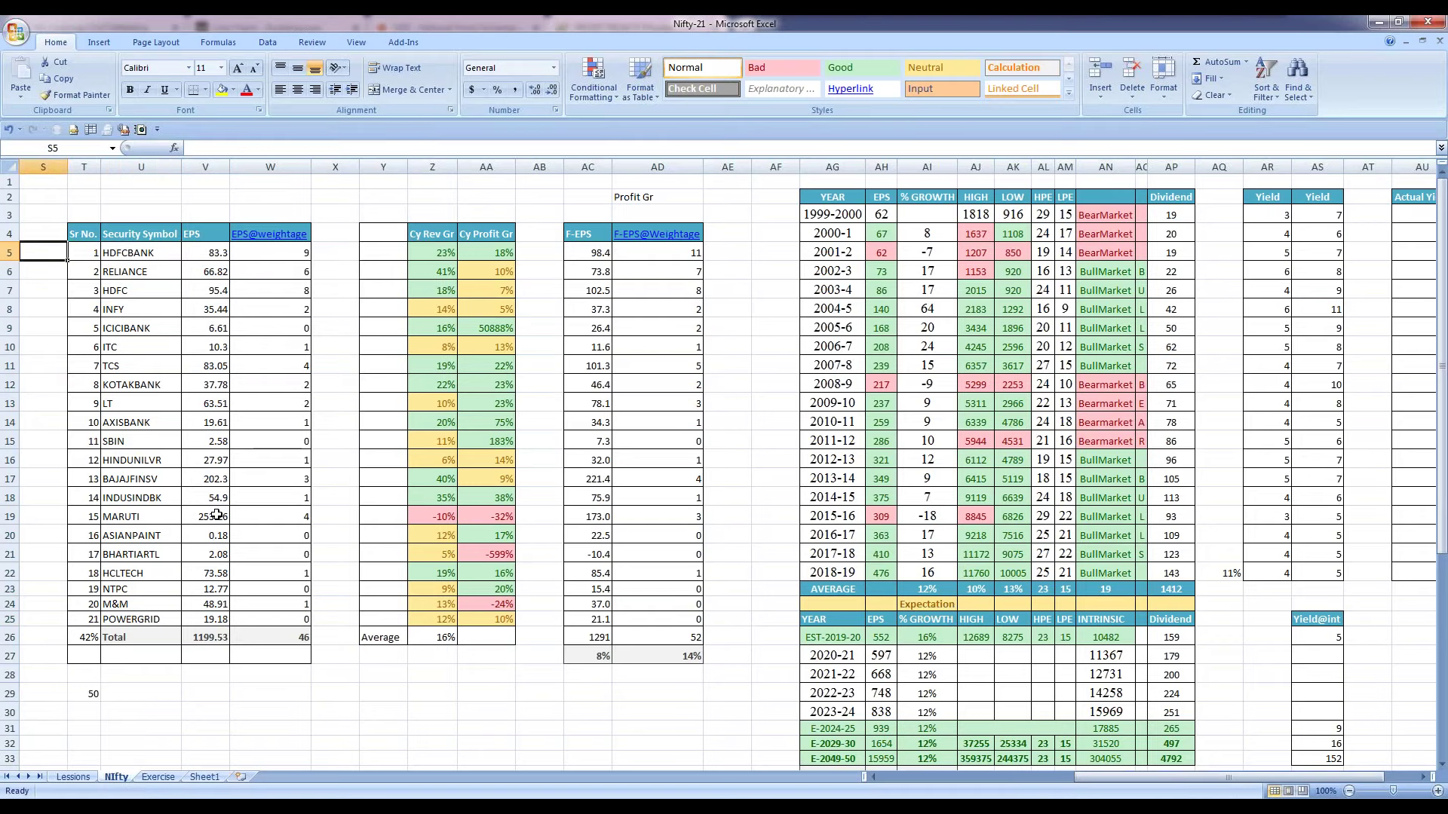
key(Left)
key(Left)
key(Left)
key(Left)
key(Left)
key(Left)
key(Left)
key(Left)
key(Left)
key(Left)
key(Left)
key(Left)
key(Left)
key(Left)
key(Left)
key(Left)
key(Left)
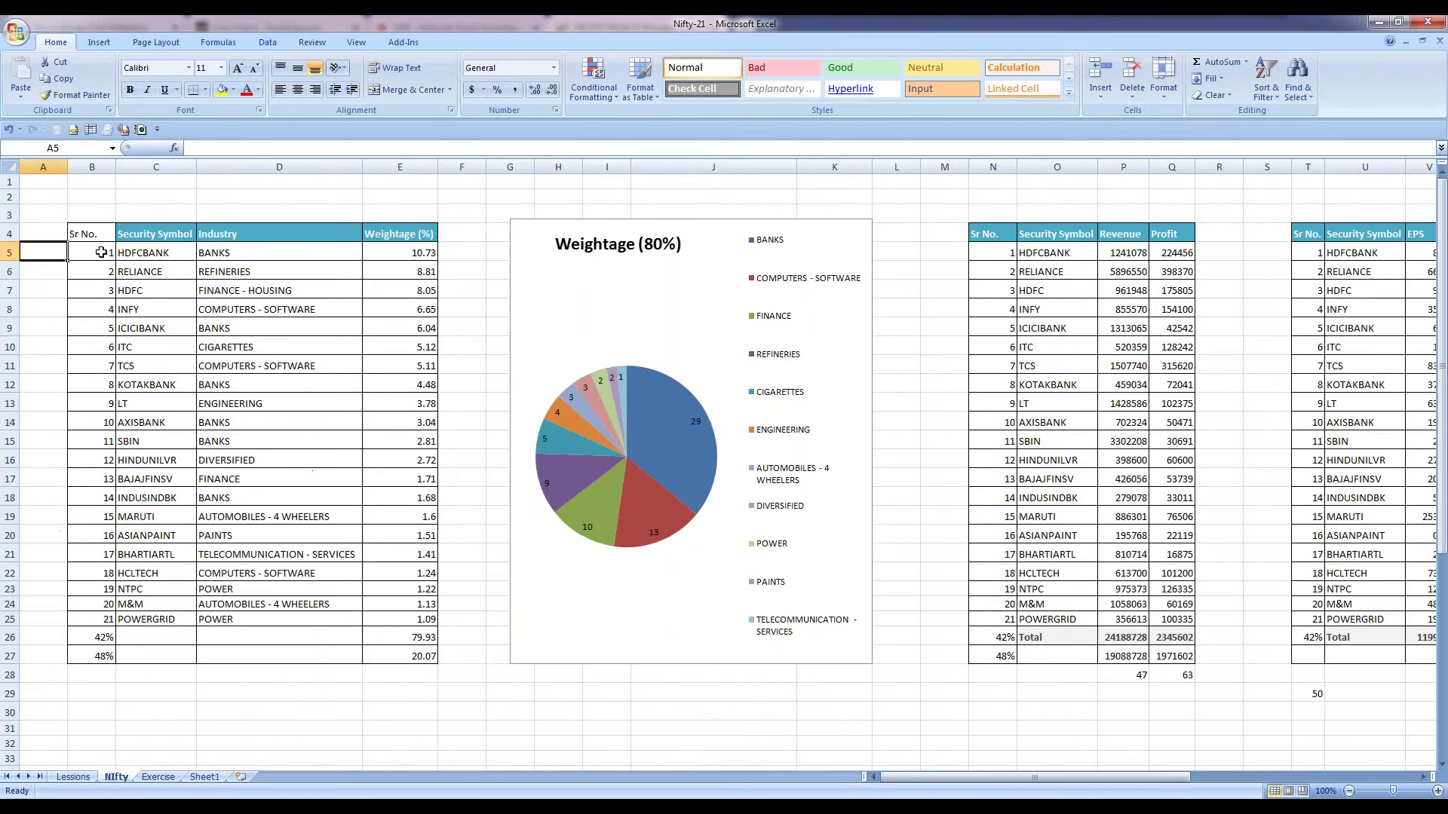
drag(106, 253, 108, 616)
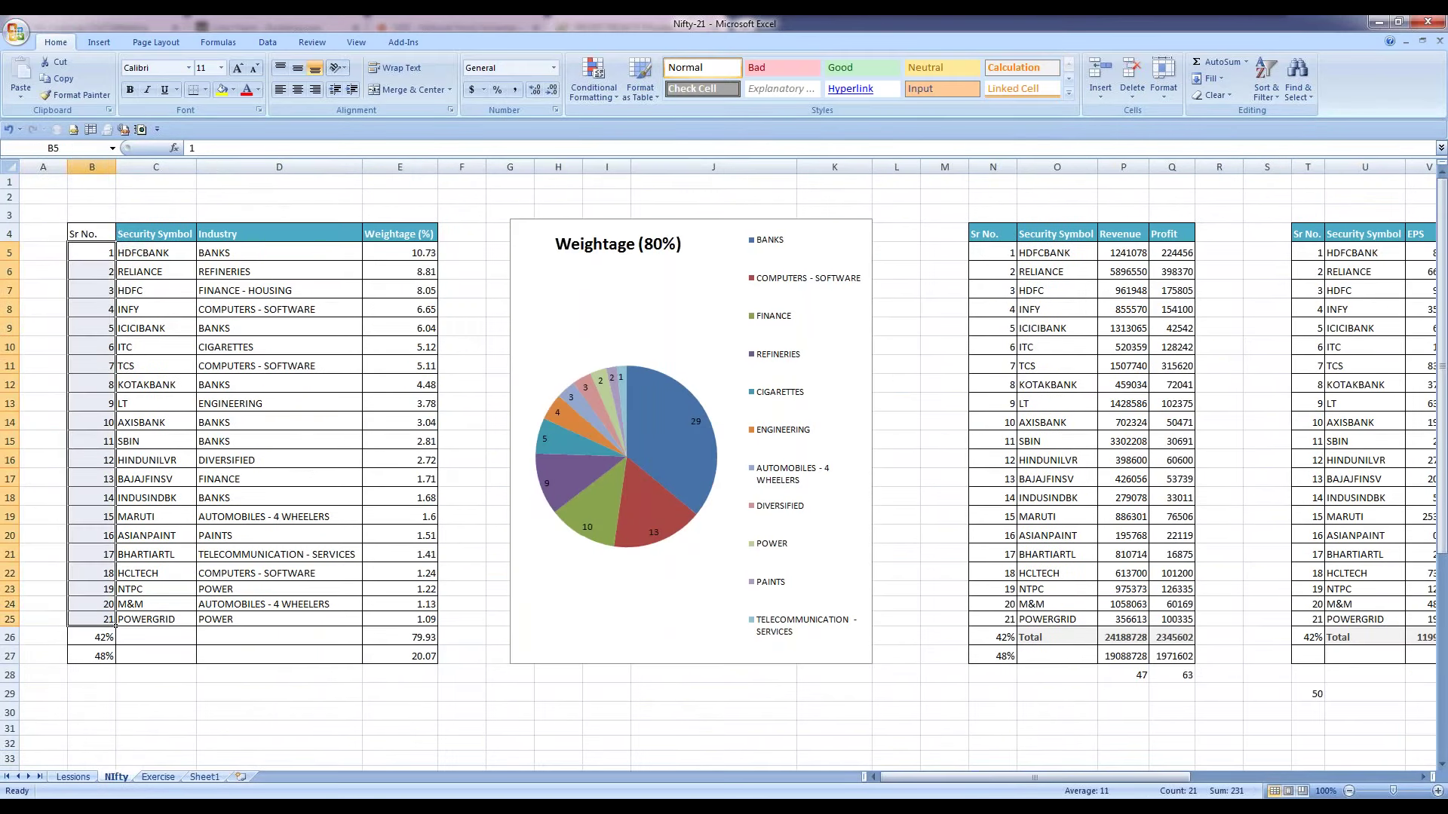
Step: Select the Weightage (%) values of the 21 companies, their total, and the two percentages below the serial numbers one after another
drag(414, 253, 411, 460)
drag(411, 533, 414, 619)
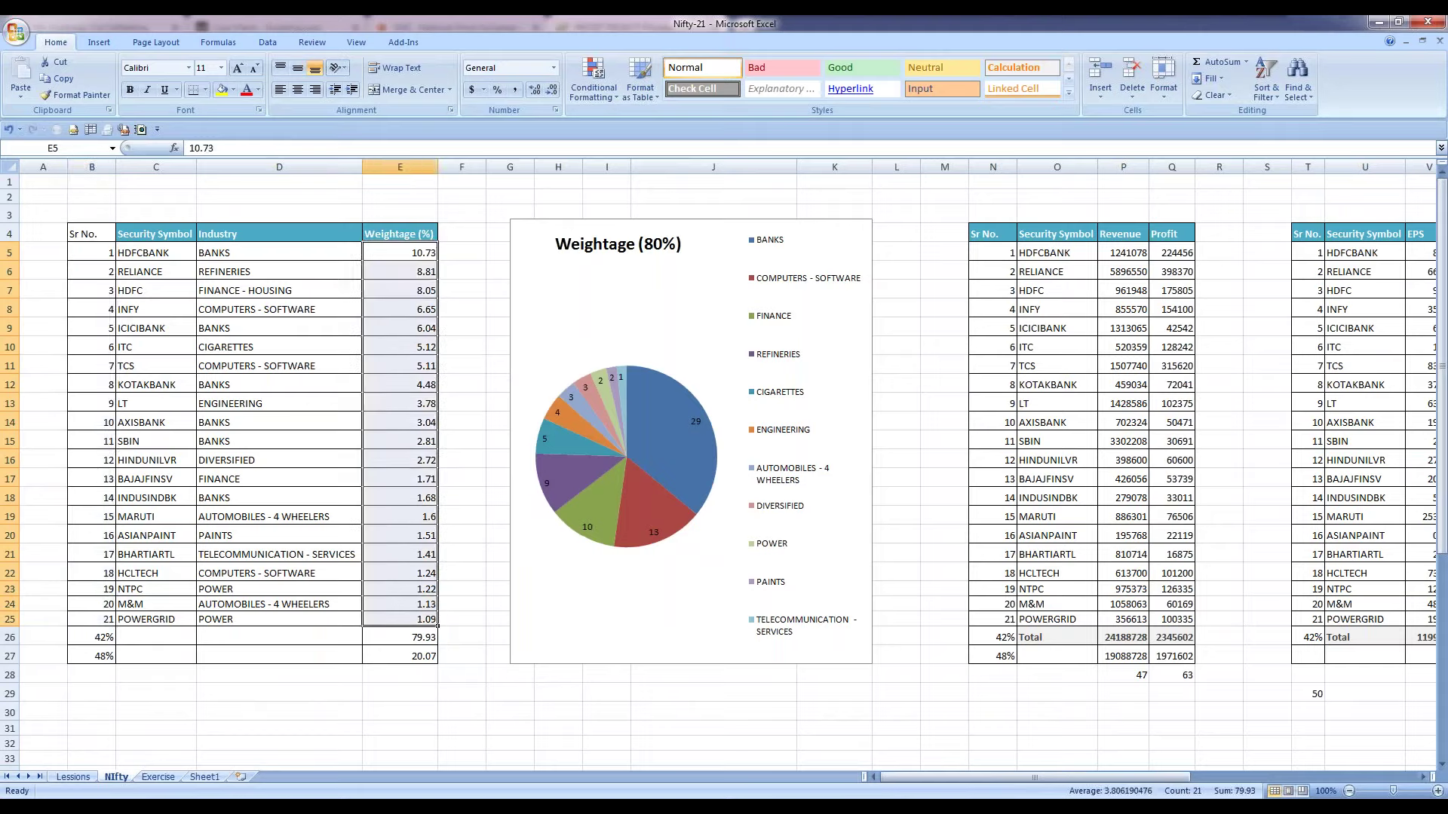
click(412, 638)
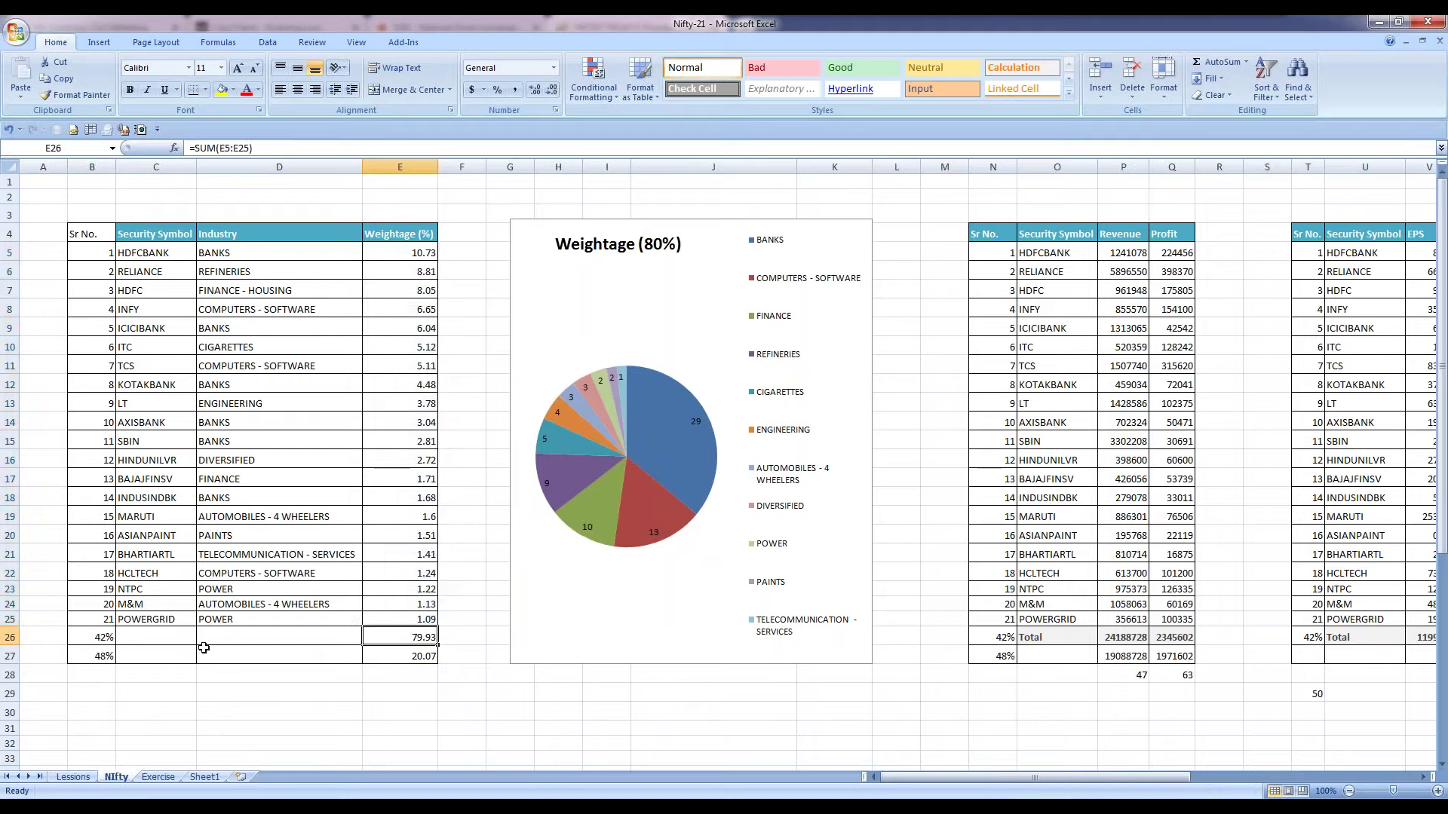
click(109, 639)
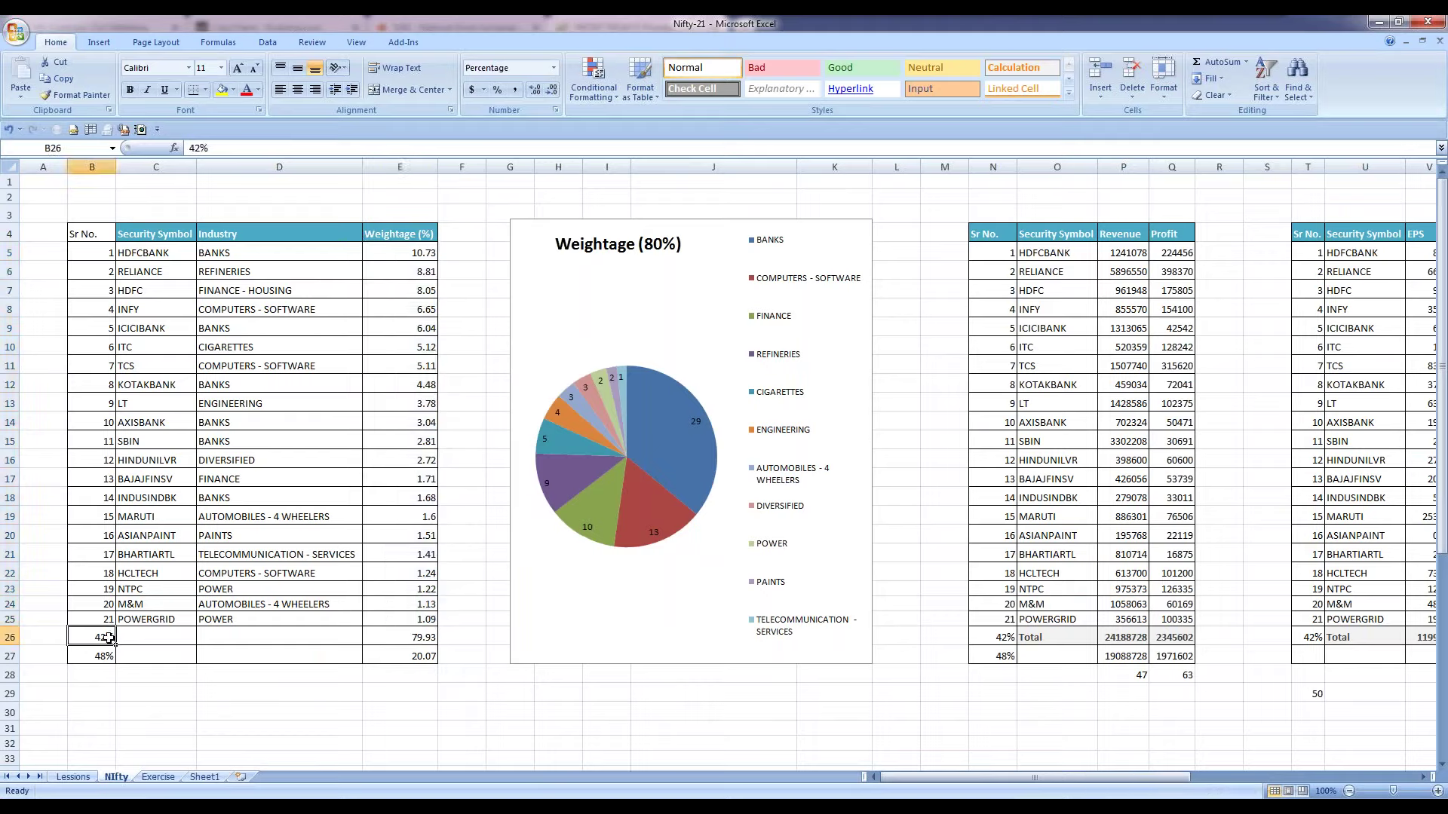
click(103, 653)
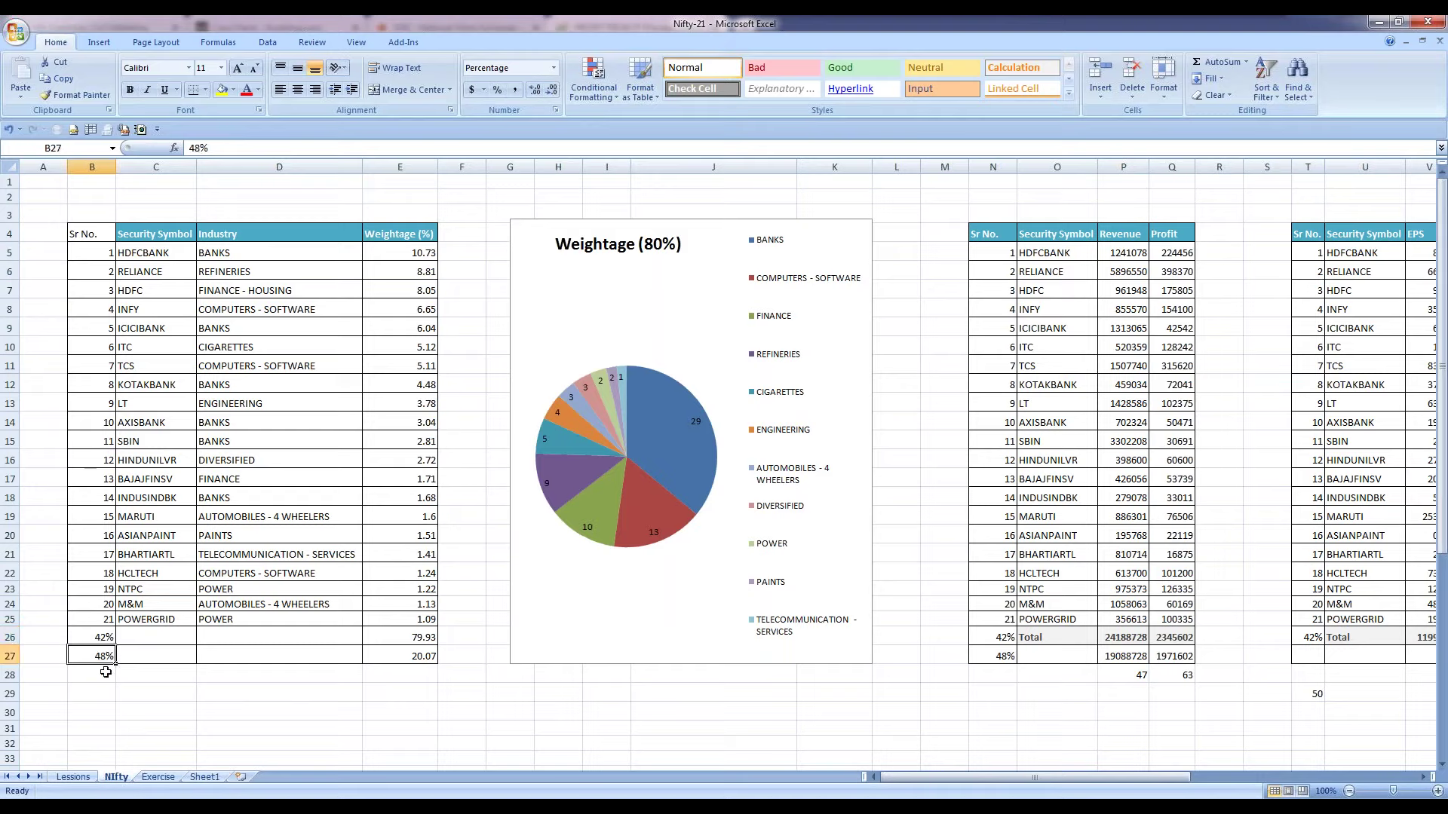
Step: Enter 29 in cell C27 beside the 48% value and select the remaining weightage in E27
click(143, 655)
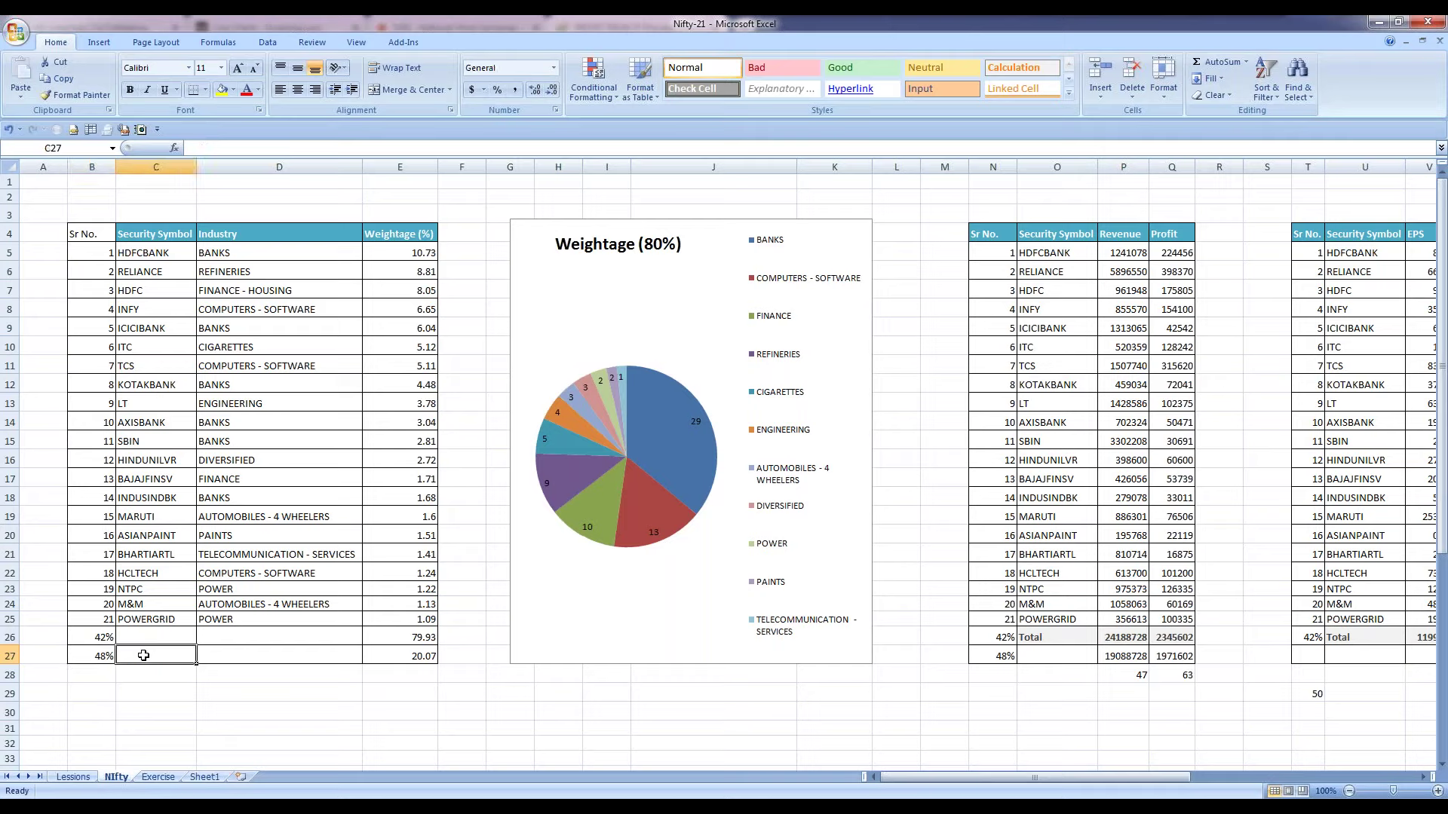
text(29)
key(Return)
click(193, 656)
click(462, 656)
click(422, 657)
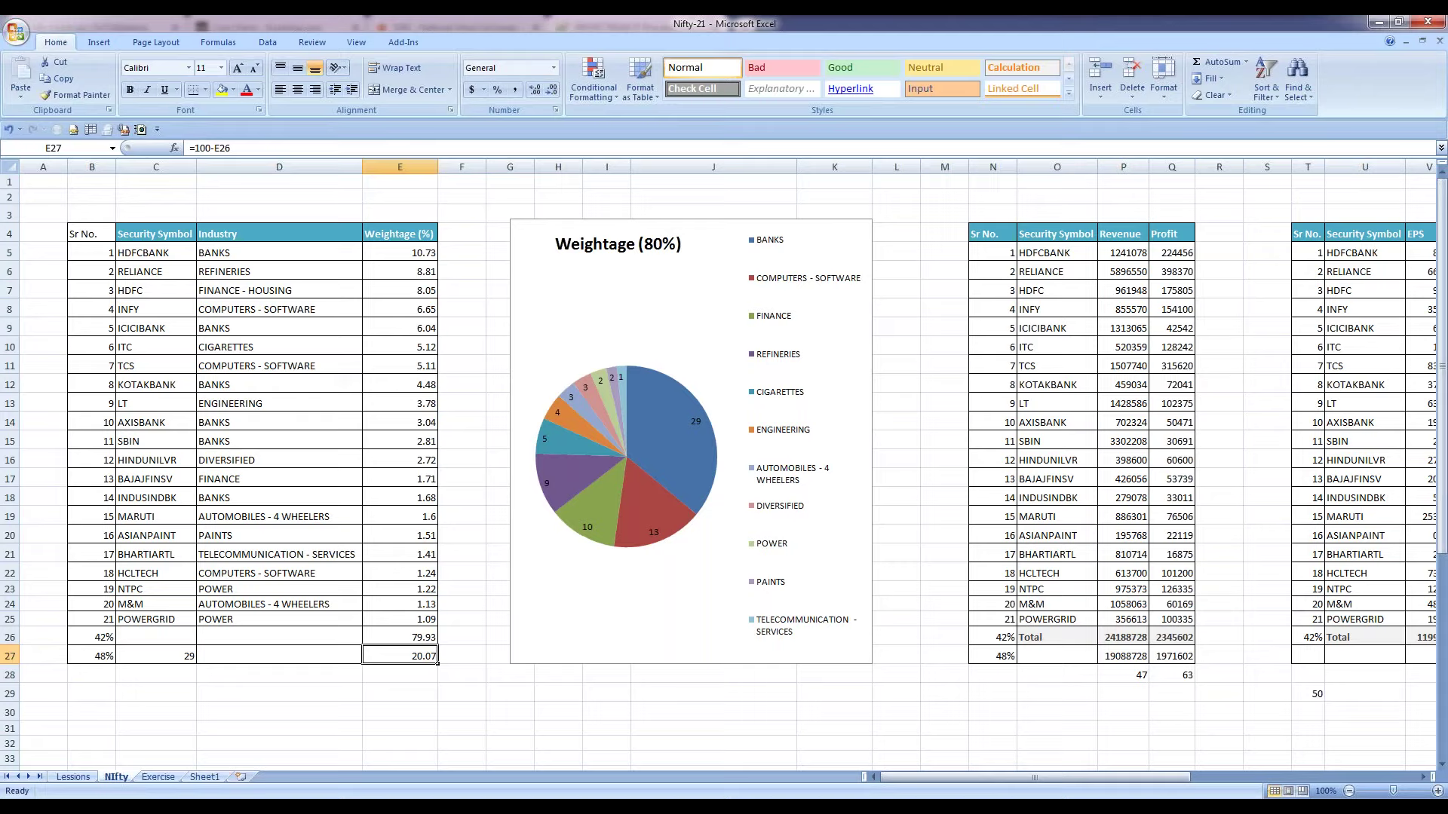
Step: Go back to the total weightage in E26 and select serial numbers upward from 21 in the weightage table
click(411, 638)
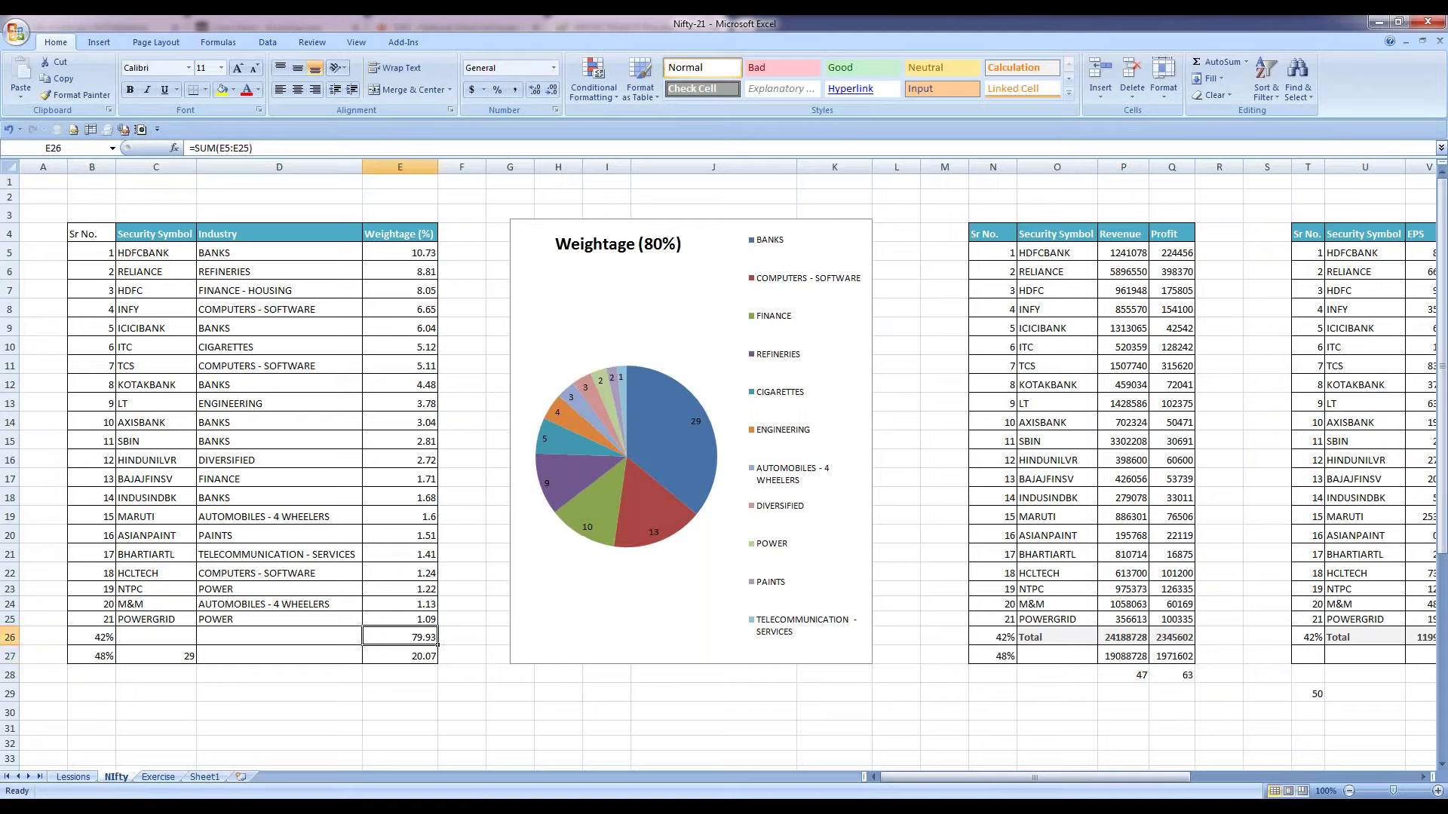
click(279, 638)
click(163, 638)
click(150, 620)
click(113, 622)
key(Right)
key(Right)
key(Left)
key(Left)
key(shift+Up)
key(shift+Up)
key(shift+Up)
key(shift+Up)
key(shift+Up)
key(shift+Up)
key(shift+Up)
key(shift+Up)
key(shift+Up)
key(shift+Up)
key(shift+Up)
key(shift+Up)
key(shift+Up)
key(shift+Up)
key(shift+Up)
key(shift+Up)
key(shift+Up)
key(shift+Up)
key(shift+Up)
key(shift+Up)
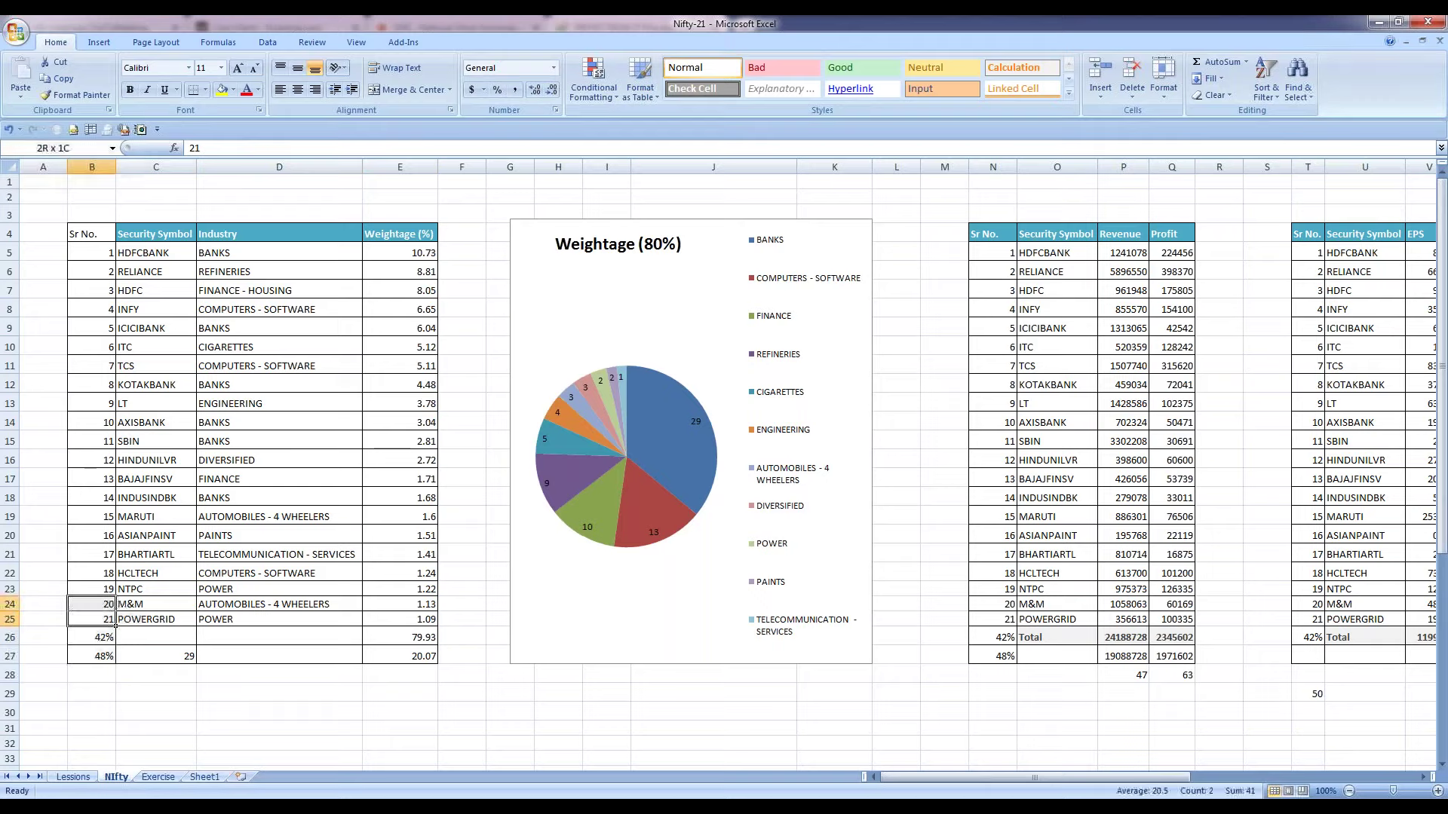
key(shift+Down)
Step: Compare the 42% cell below the serial numbers with the total weightage in E26
click(113, 641)
key(Down)
key(Up)
key(Up)
key(Up)
key(Right)
key(Right)
key(Right)
key(Right)
key(Down)
key(Left)
click(400, 637)
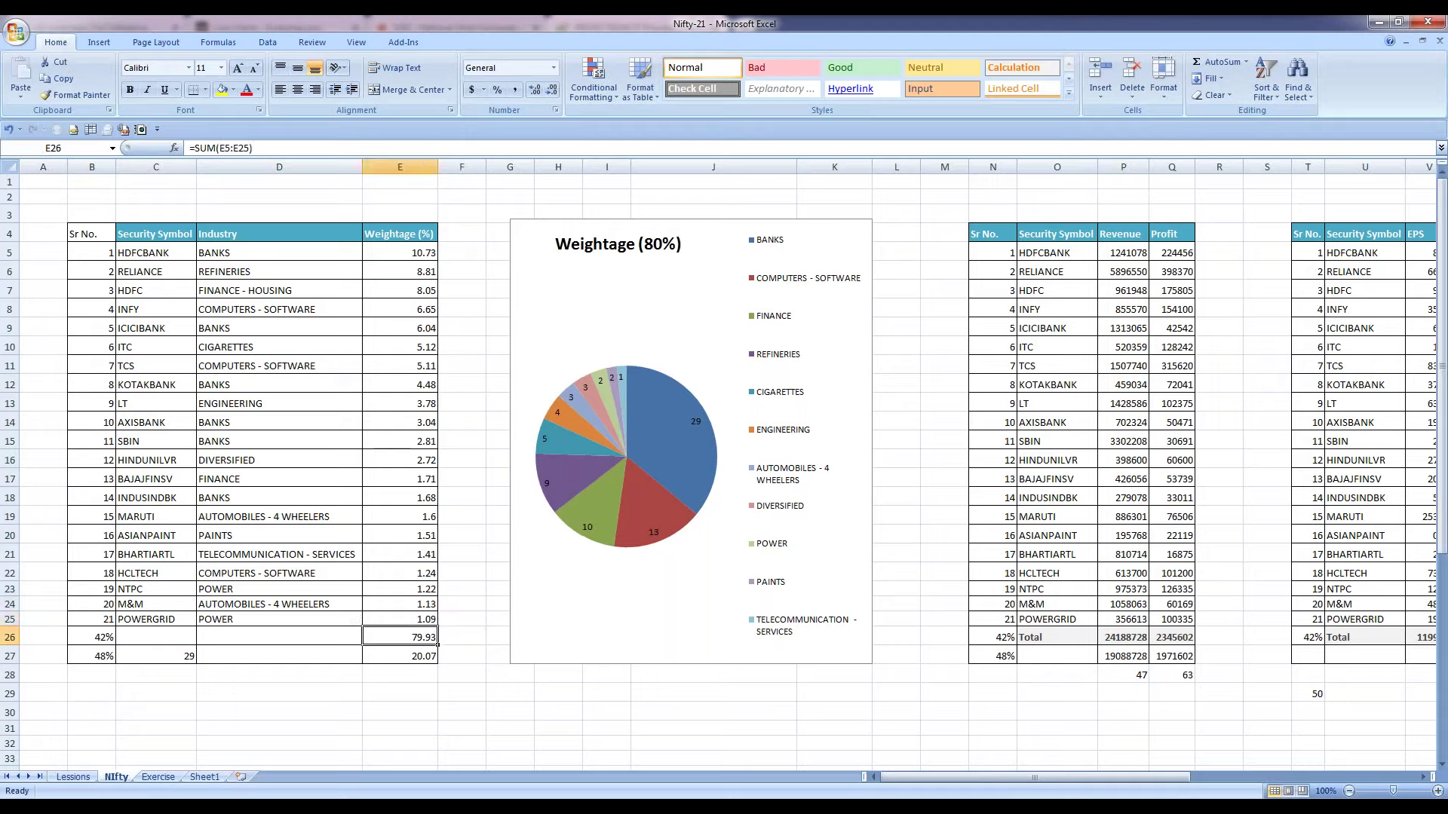
key(Right)
key(Right)
key(Right)
key(Right)
key(Right)
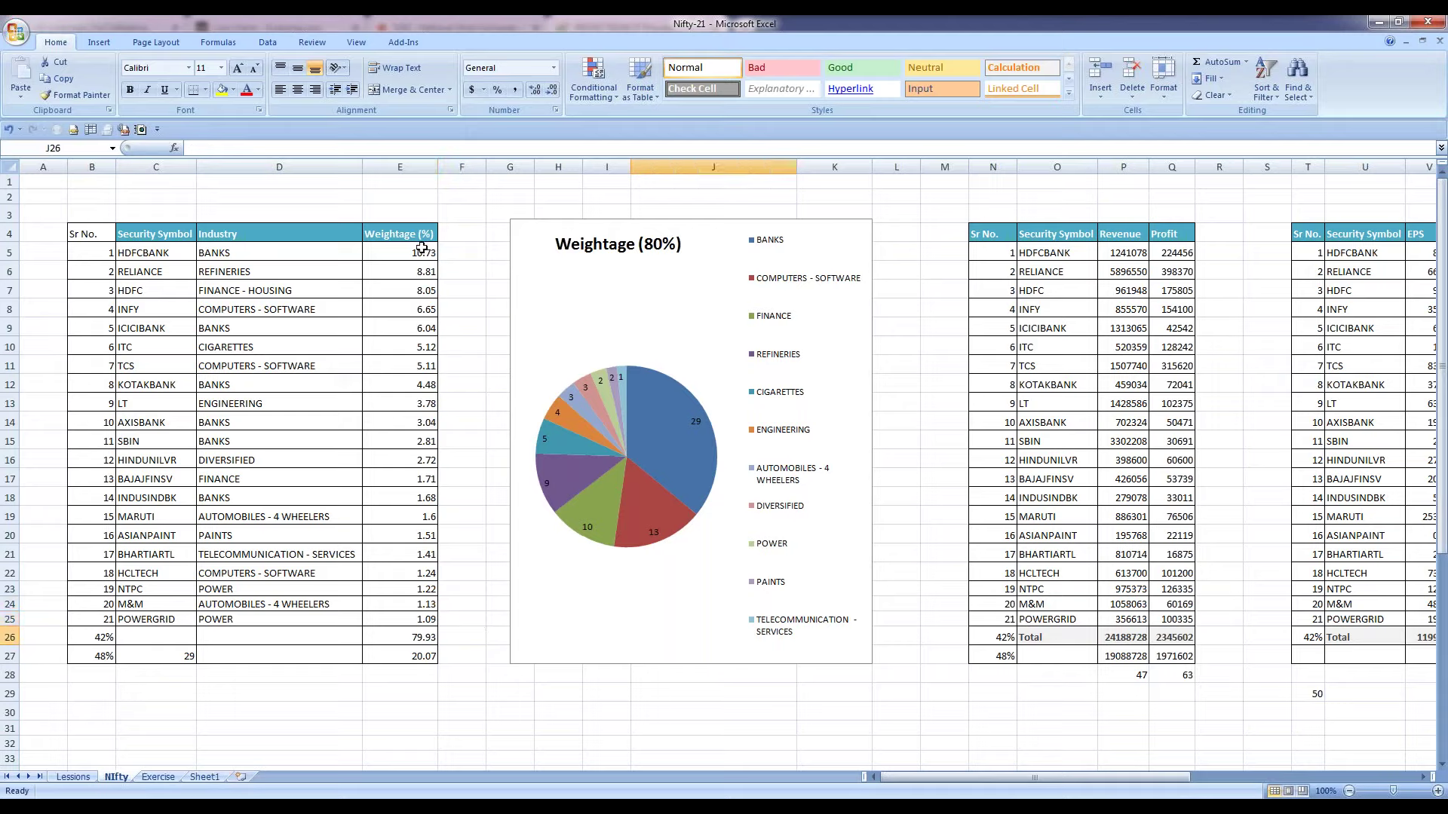
Step: Select the 21 weightage values again, and examine the BANKS slice and legend entry of the Weightage (80%) pie chart
drag(419, 253, 418, 619)
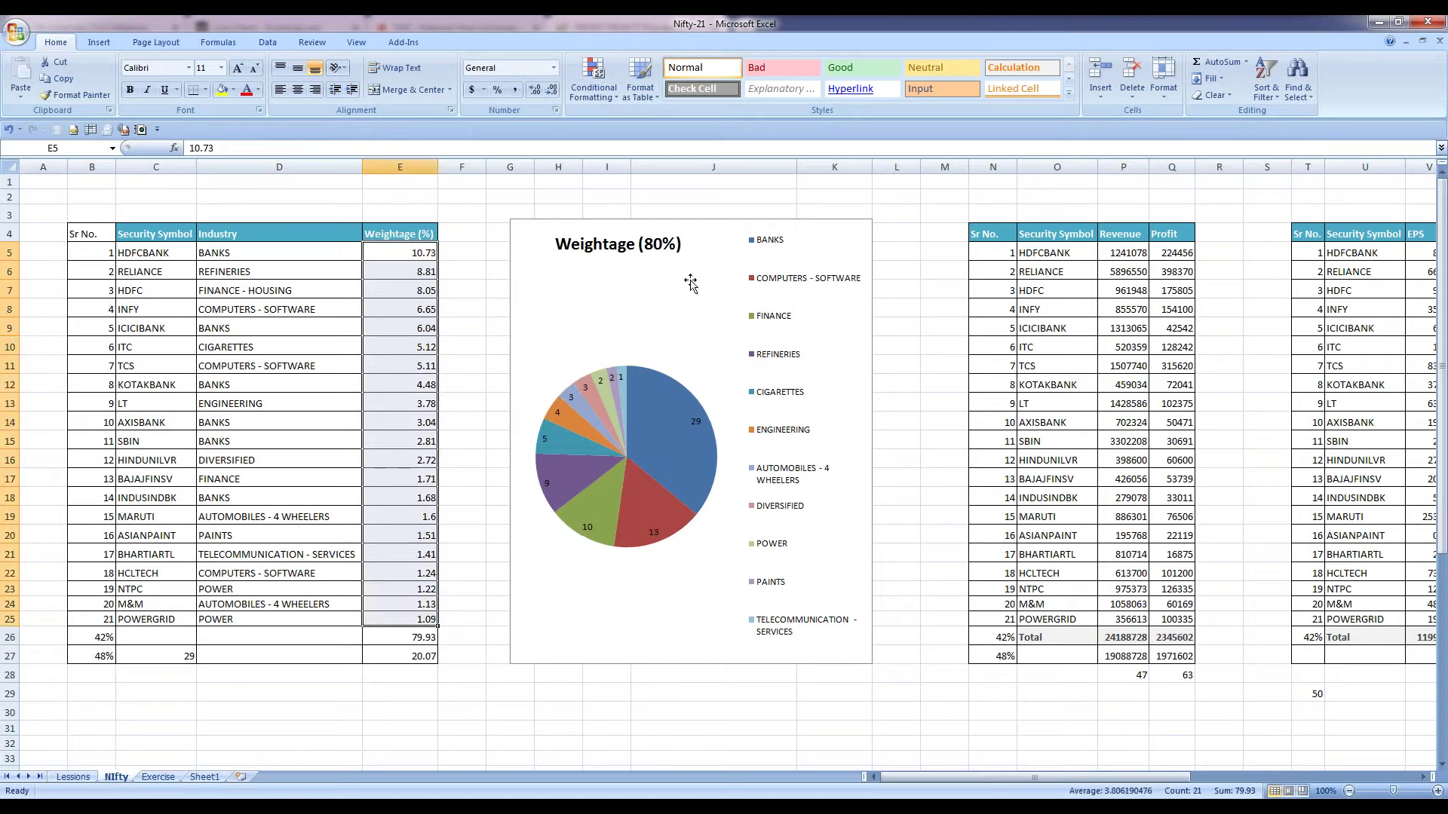
click(830, 349)
click(950, 327)
click(796, 296)
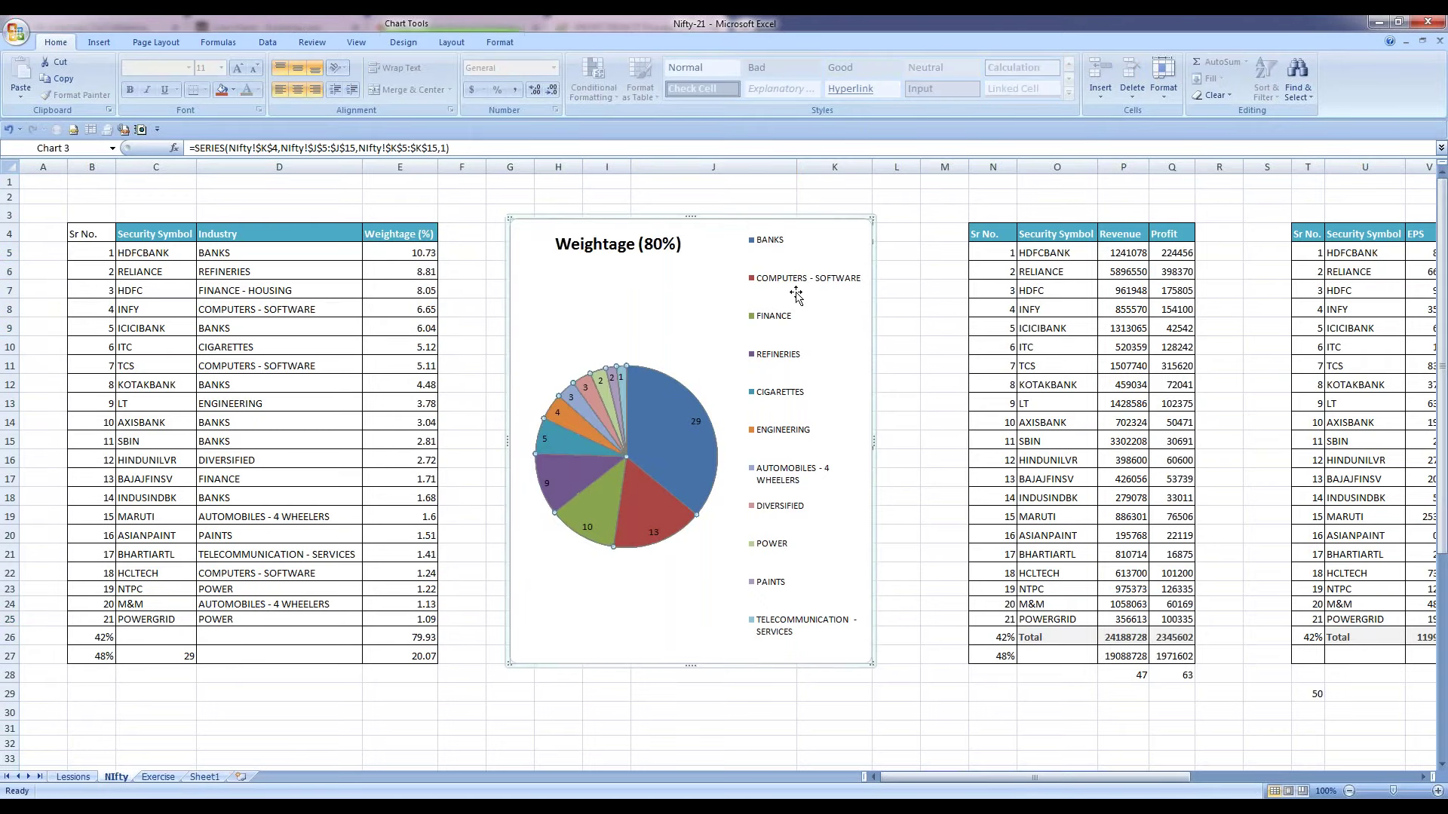
click(695, 424)
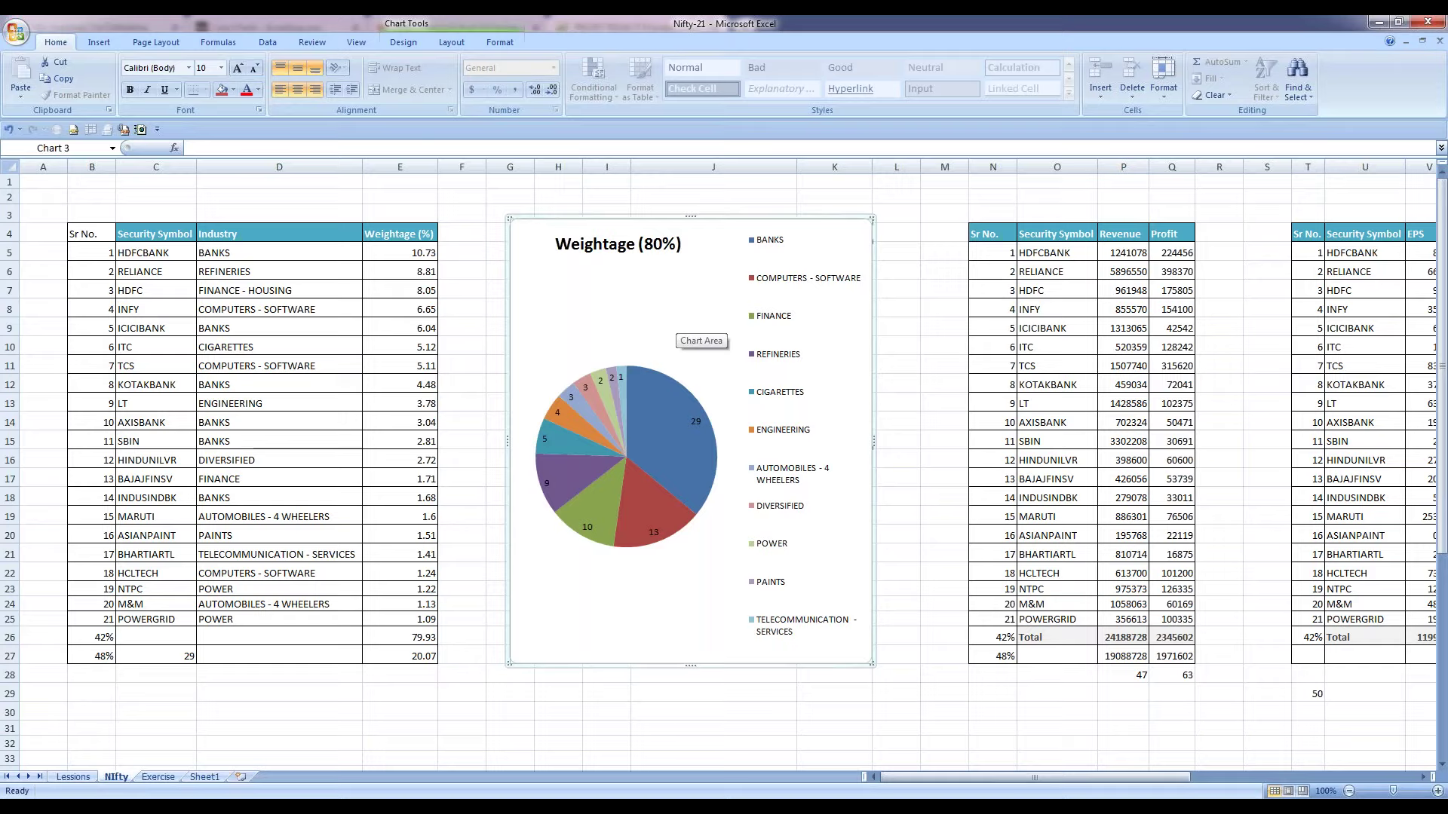
click(771, 243)
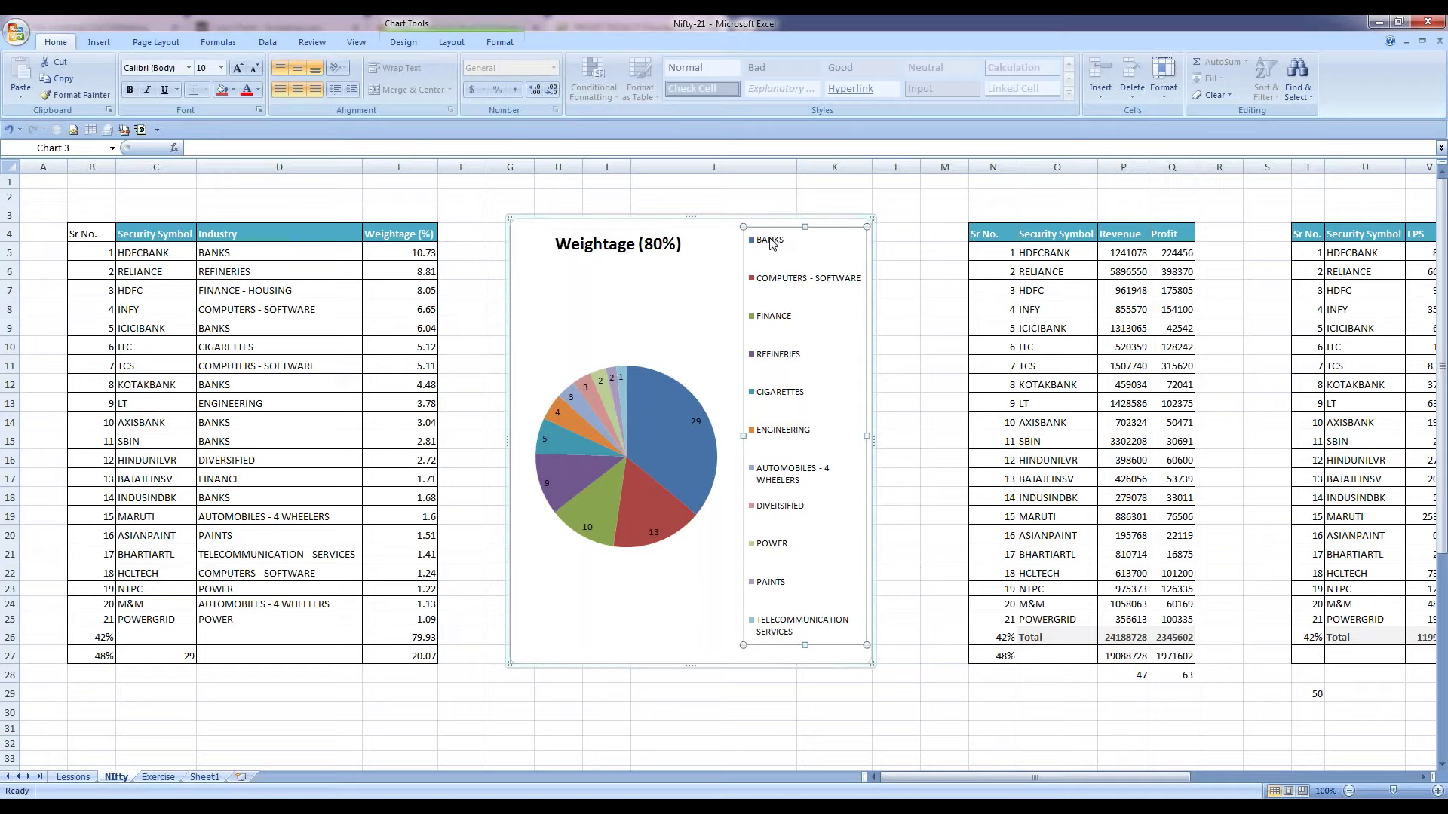
Step: Examine the COMPUTERS - SOFTWARE and FINANCE slices of the pie chart in comparison with the BANKS slice
click(681, 441)
click(698, 266)
click(827, 302)
click(635, 514)
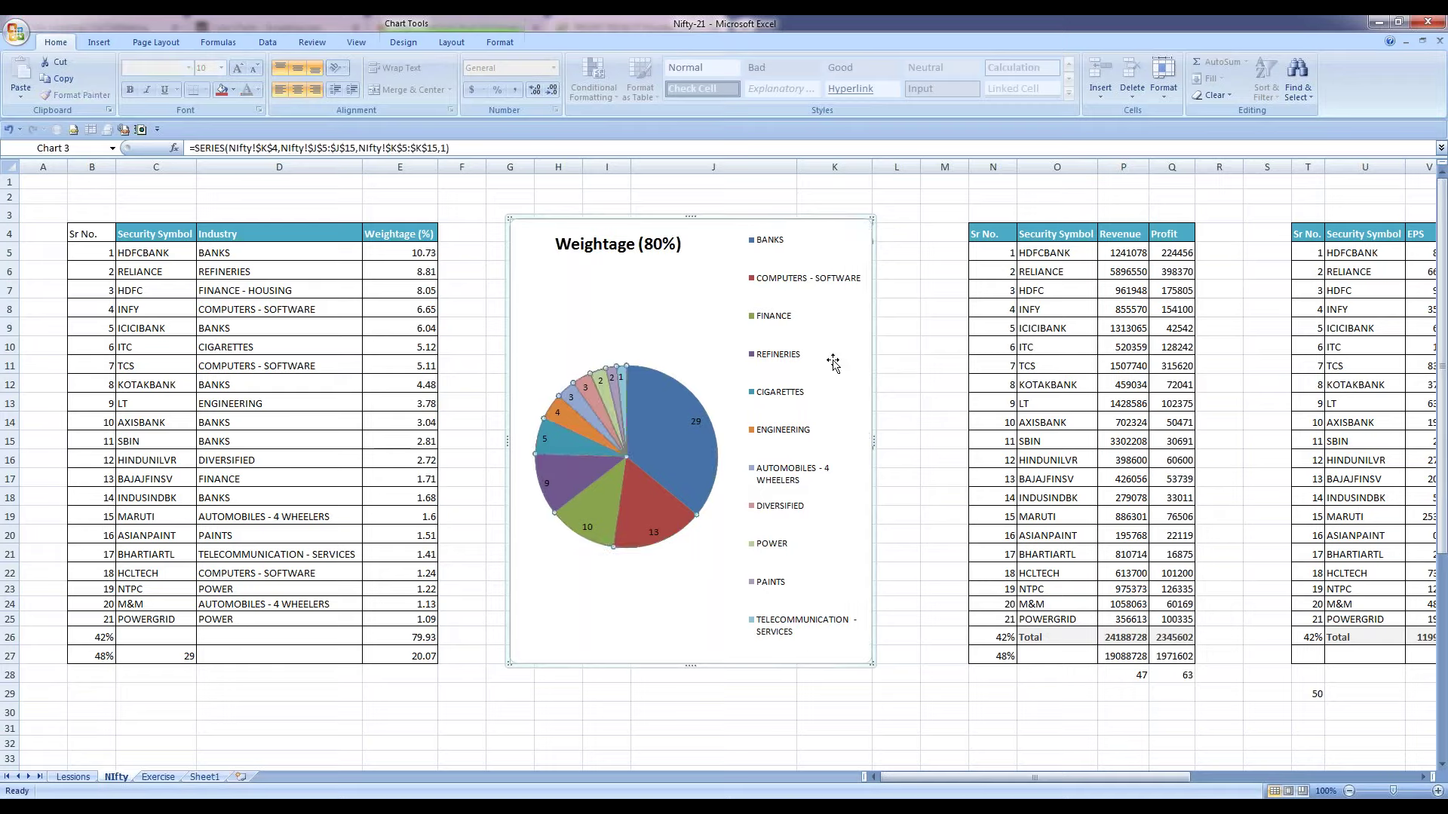
click(781, 316)
click(582, 522)
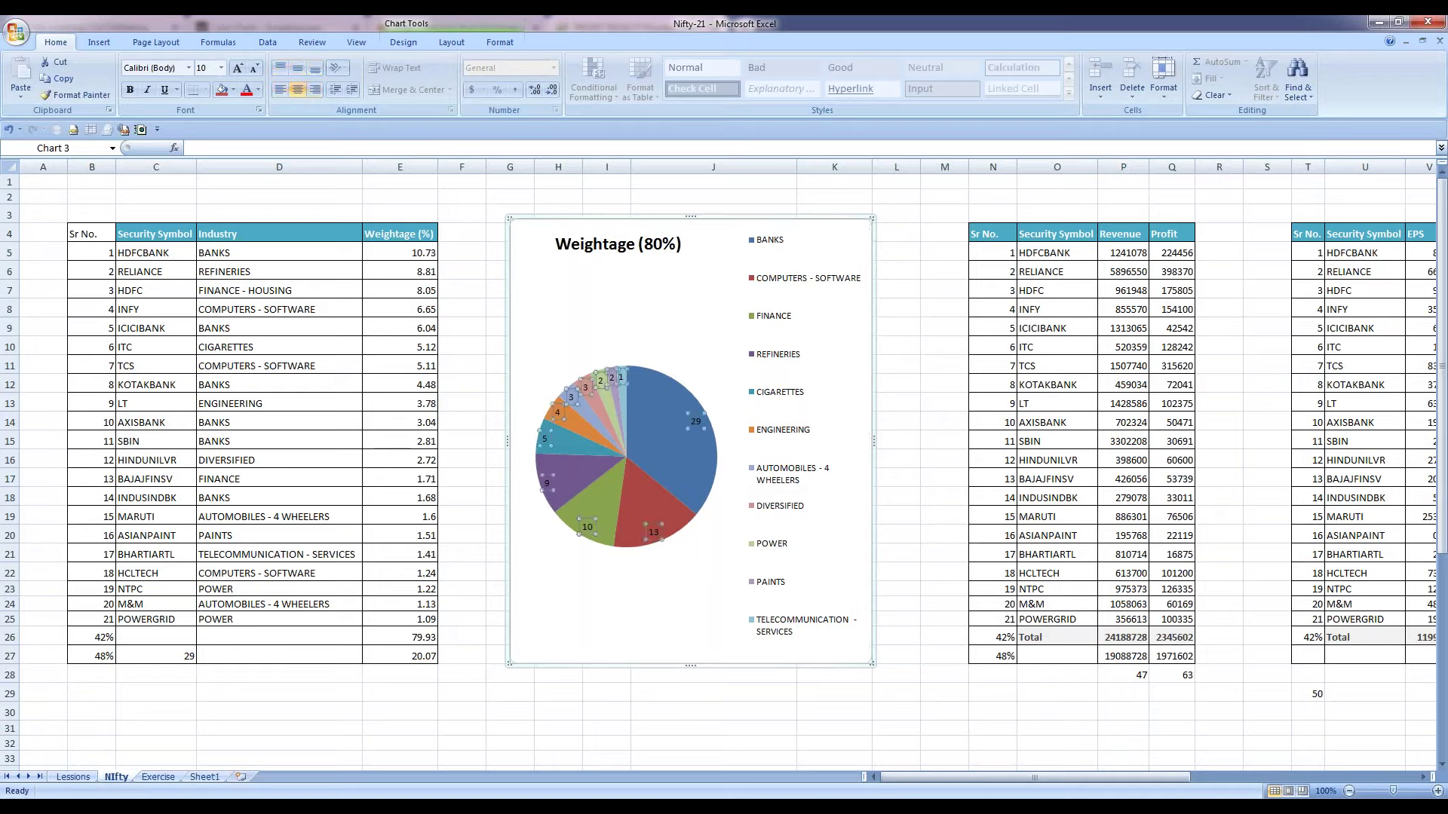
click(612, 585)
click(699, 427)
click(614, 582)
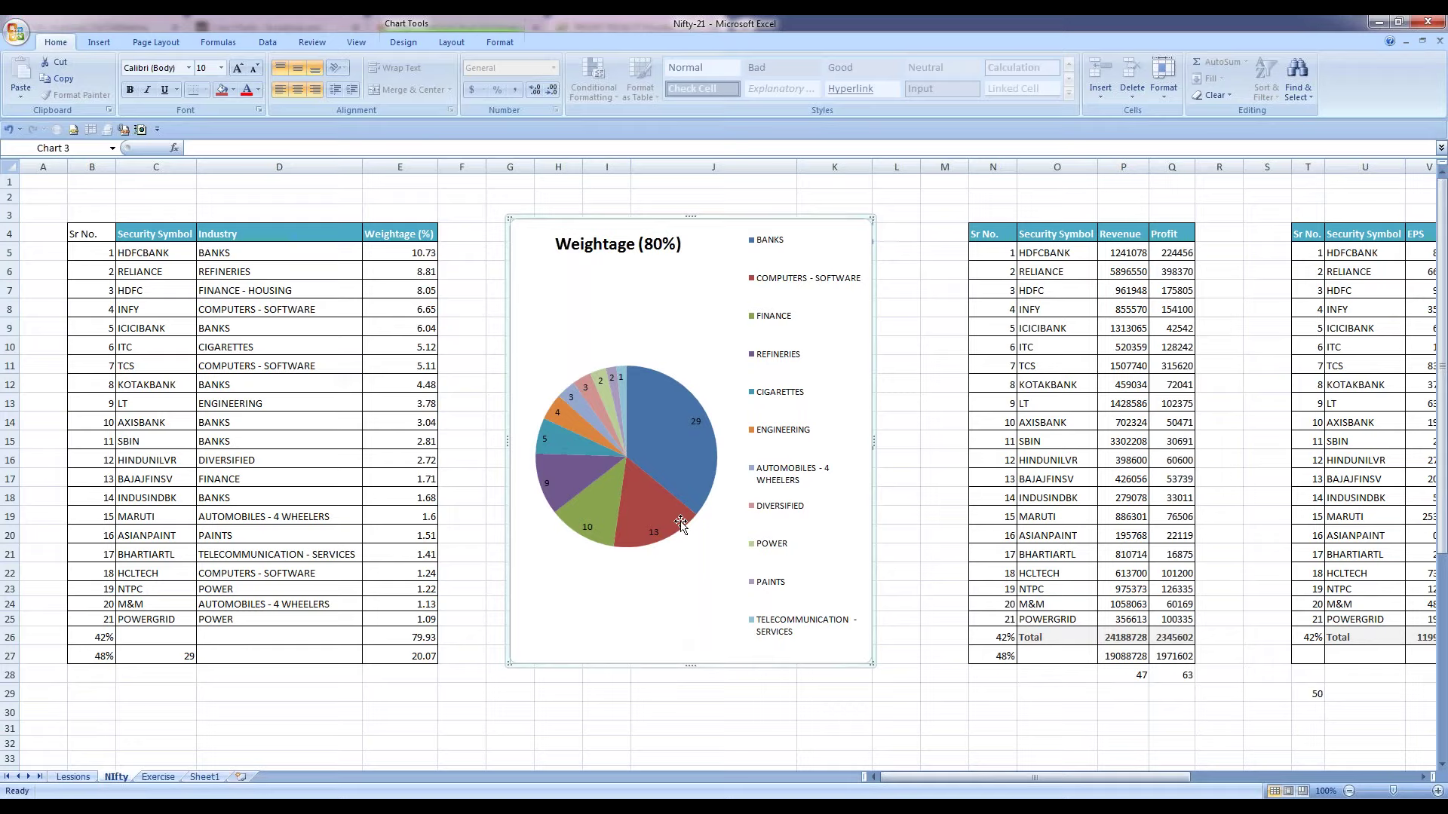
Step: Examine the AUTOMOBILES - 4 WHEELERS legend entry, and go through the pie slices from BANKS round to the automobiles sector
mouse_move(685, 495)
click(774, 473)
click(775, 475)
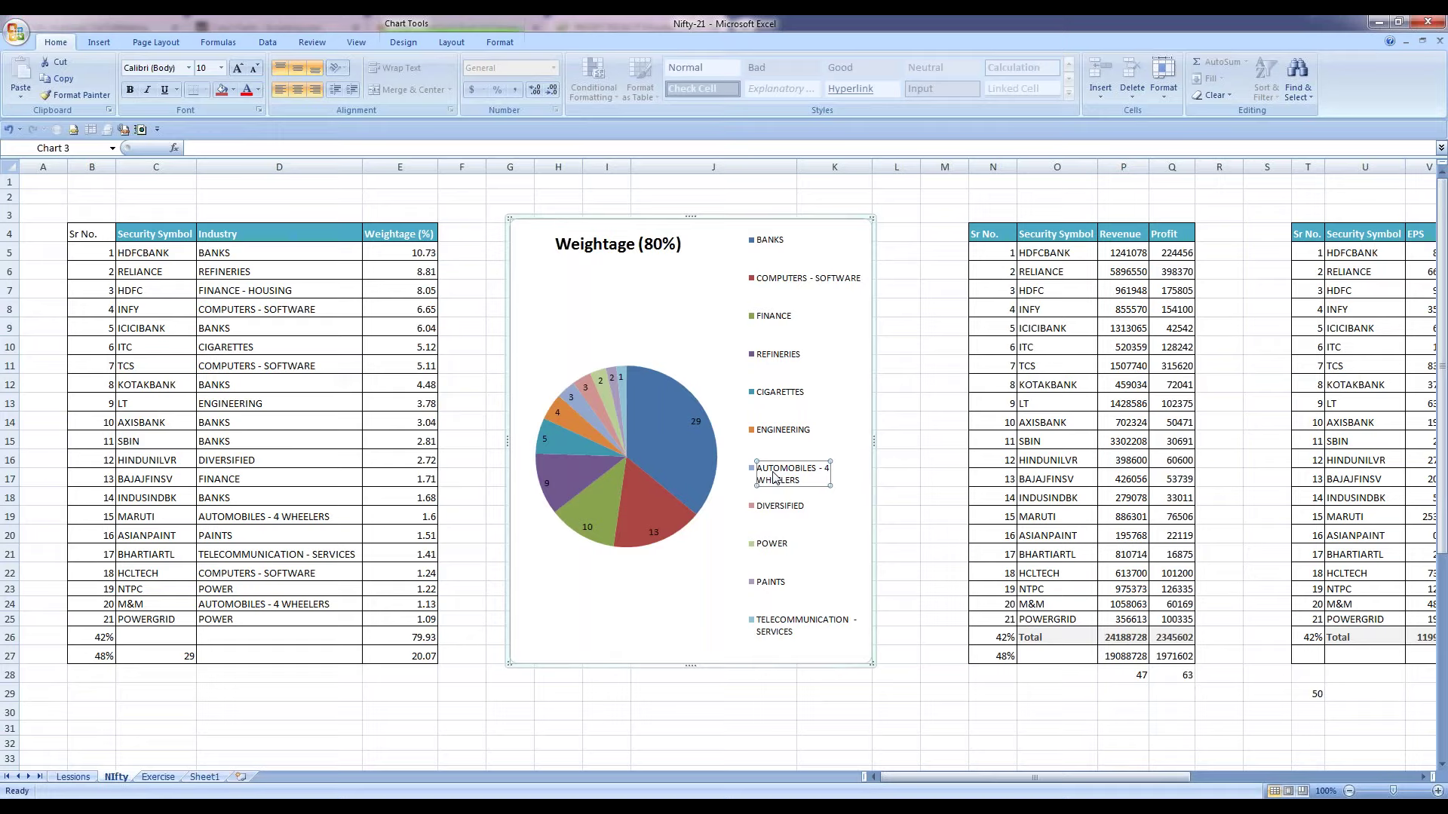
click(664, 483)
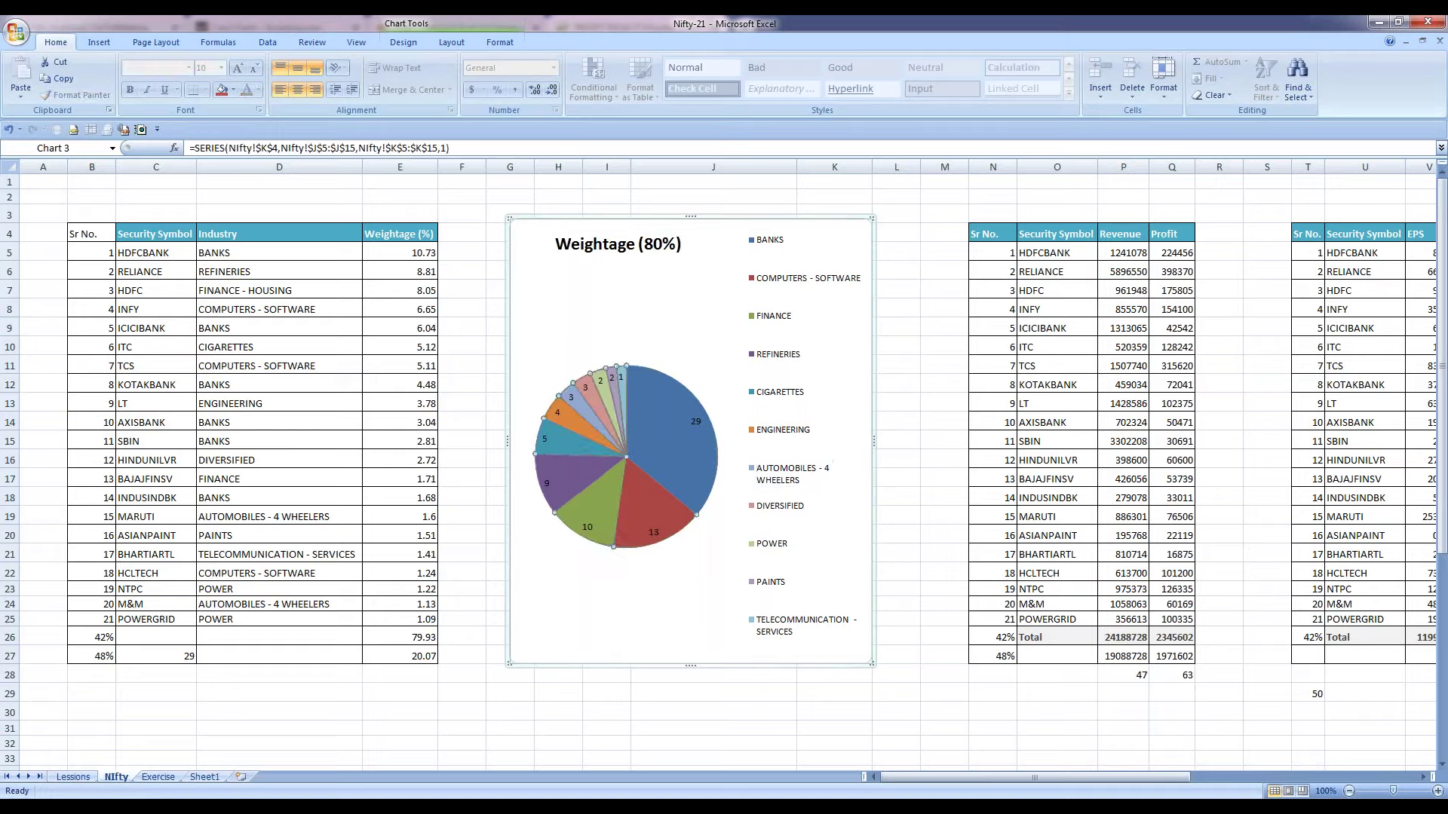
click(682, 420)
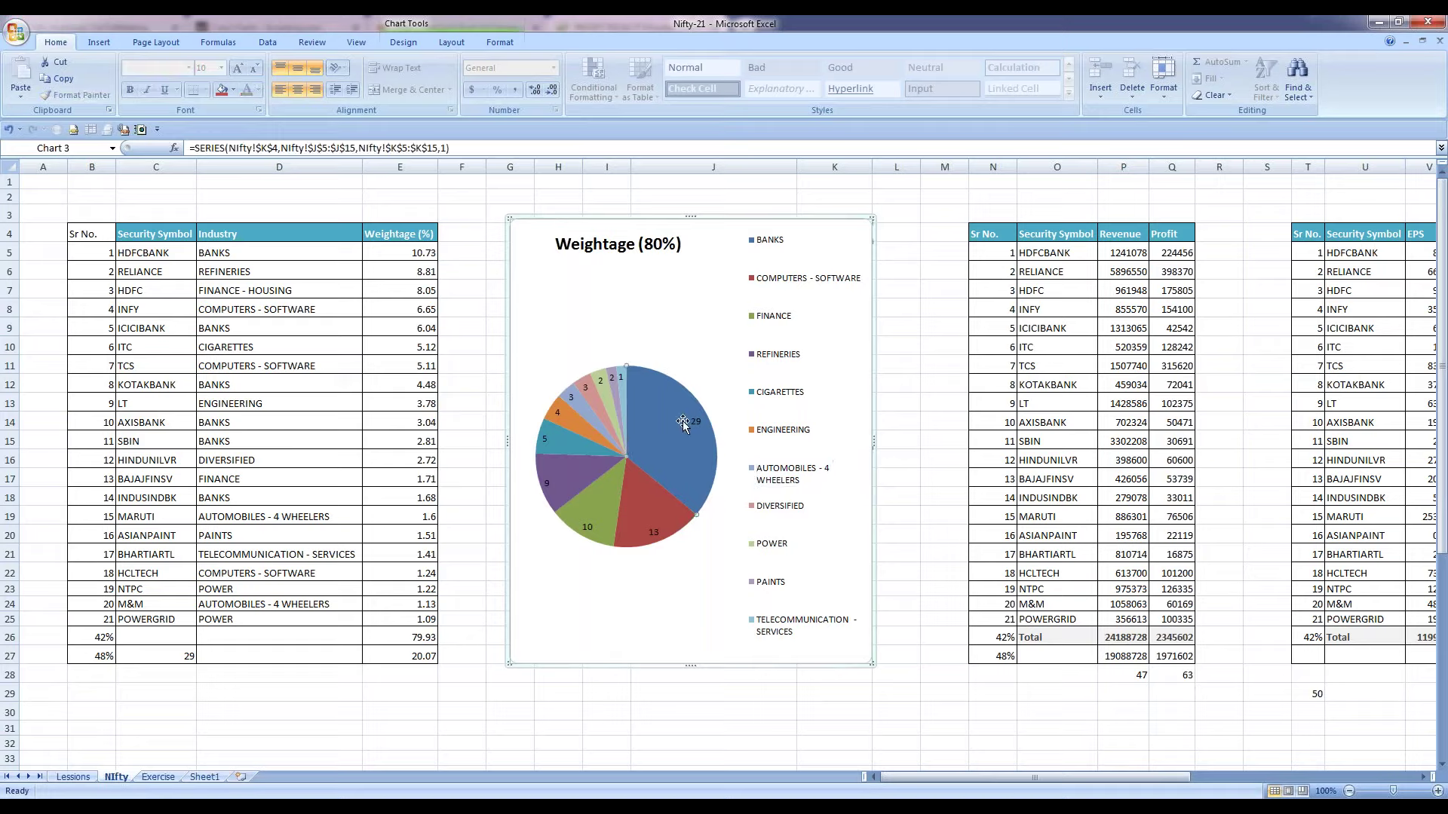
click(653, 531)
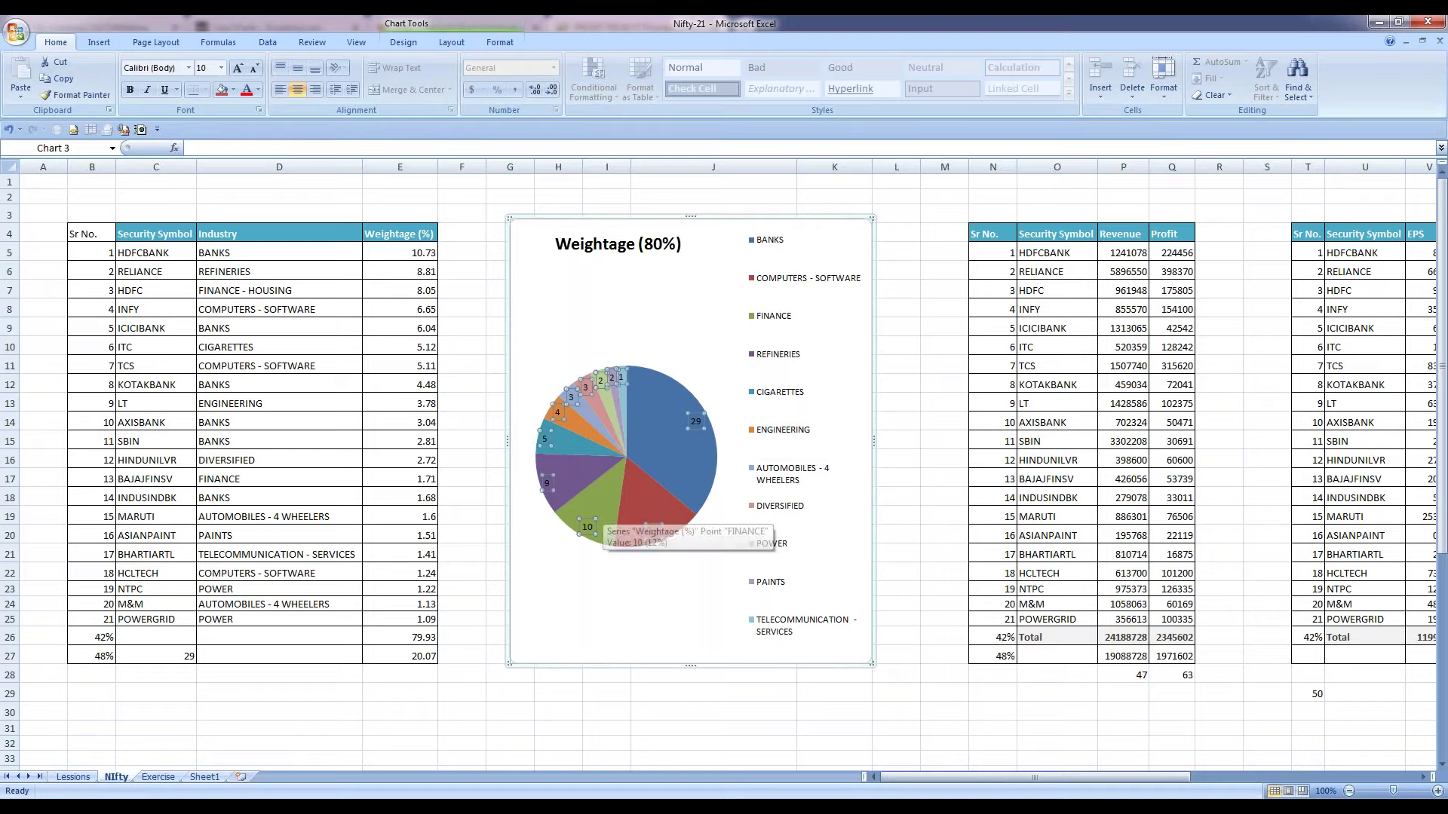
click(603, 509)
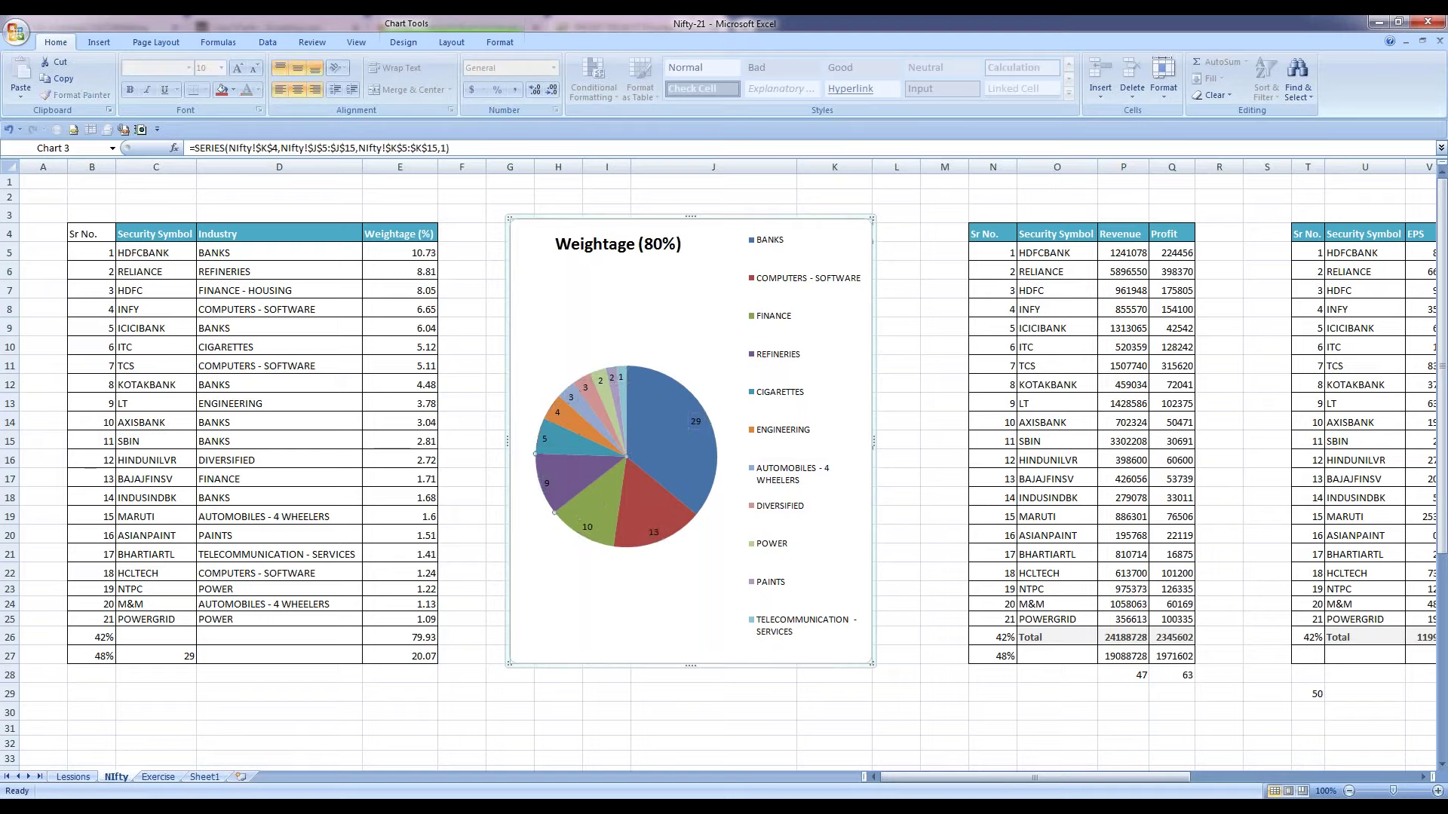
click(557, 443)
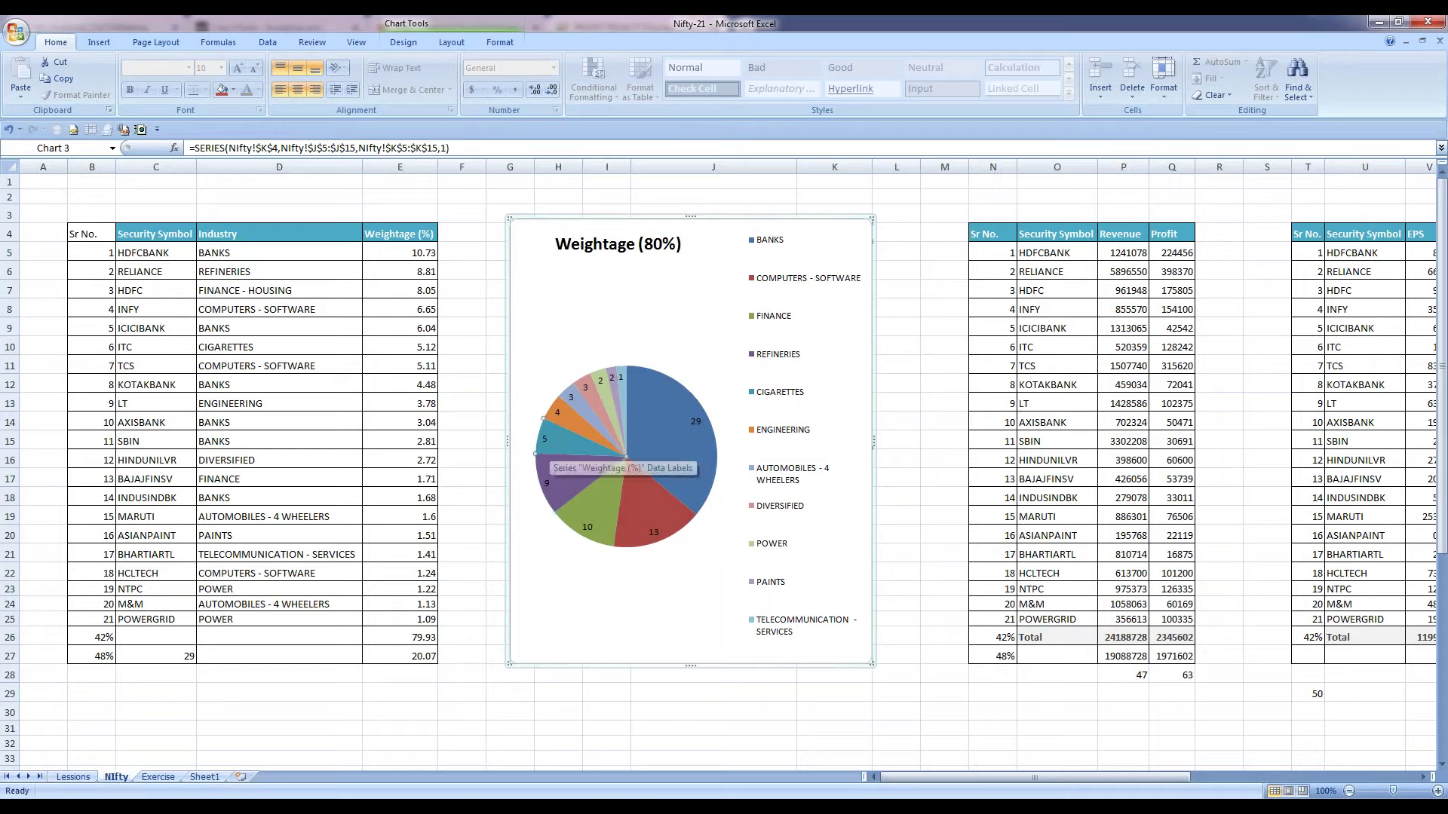
click(559, 412)
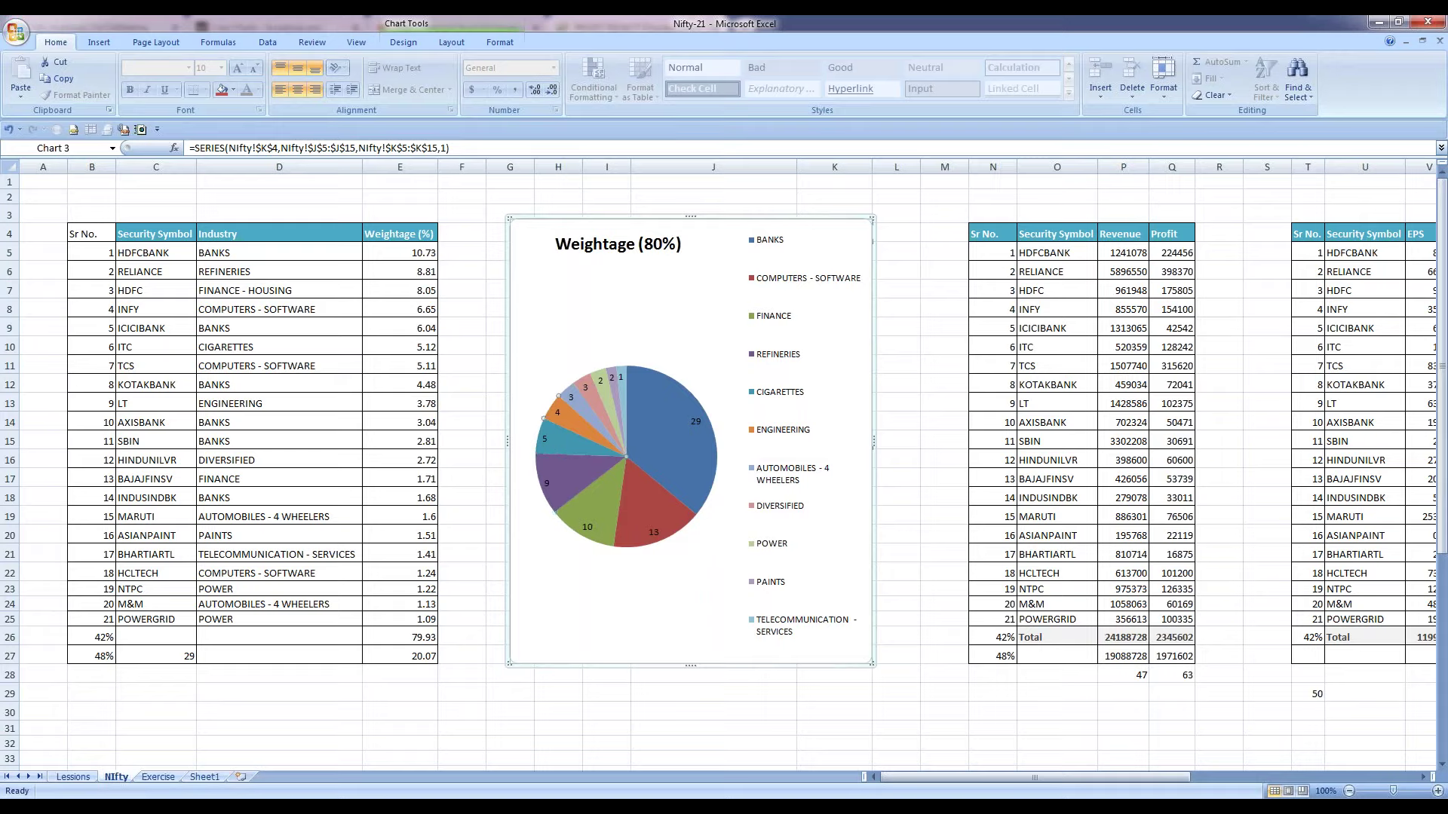
click(579, 404)
click(670, 605)
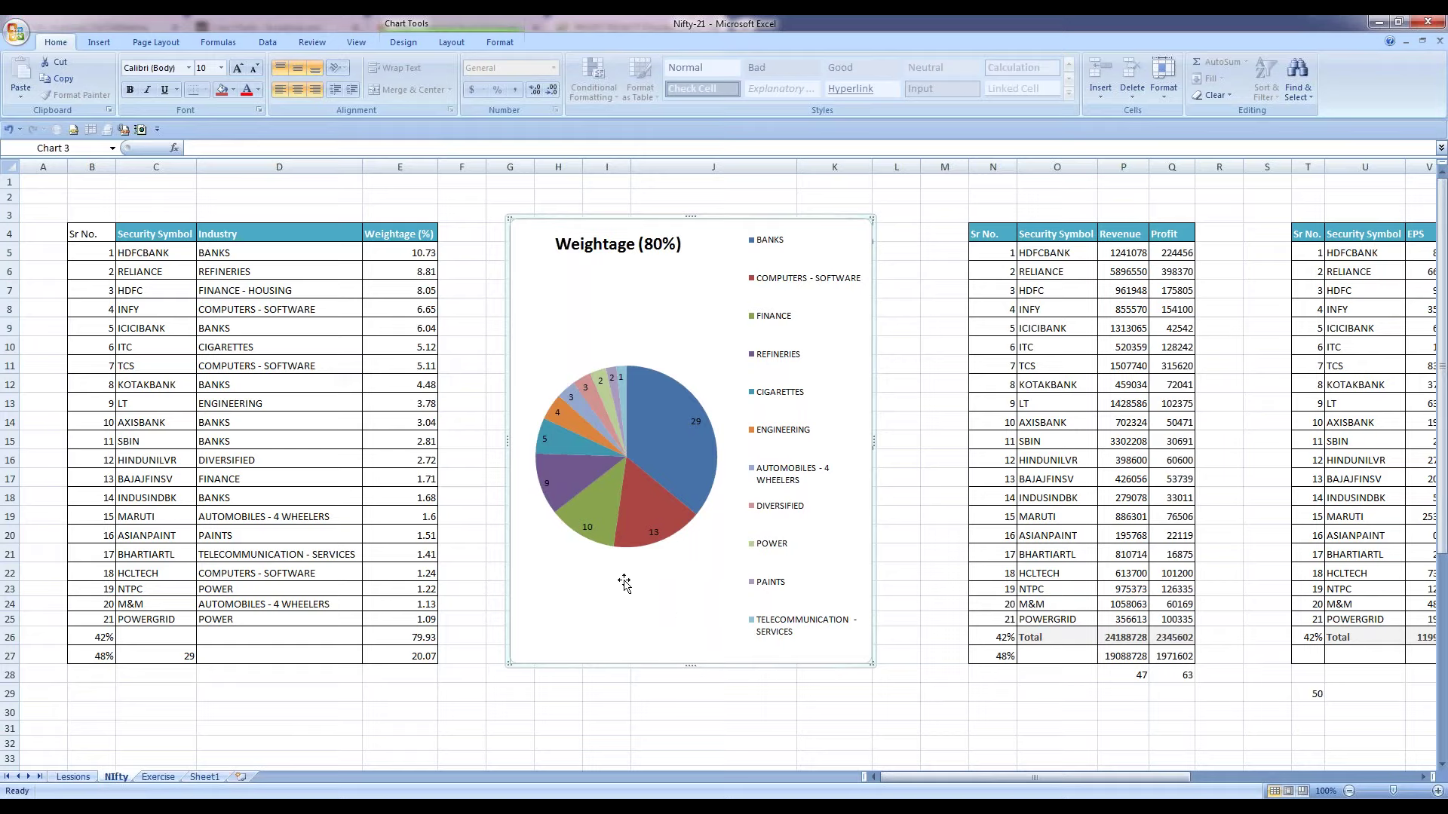
Step: Examine the POWER, PAINTS and TELECOMMUNICATION - SERVICES entries in the pie chart's legend
click(773, 542)
click(773, 543)
click(775, 585)
click(776, 629)
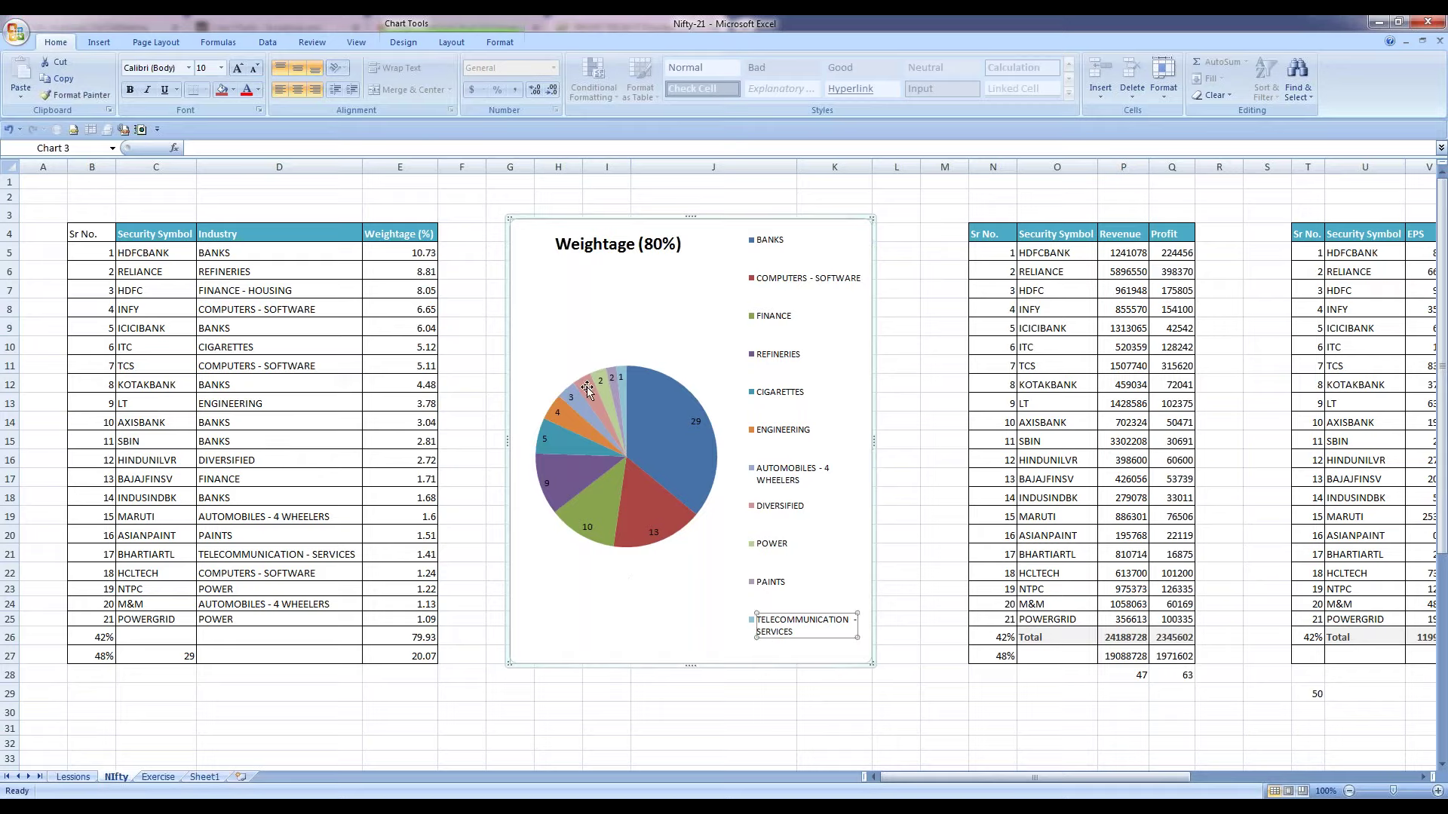
click(647, 600)
Step: Select the Sr No. column of the revenue and profit table, from N4 down to N27
click(1119, 404)
key(ctrl+Up)
key(ctrl+Left)
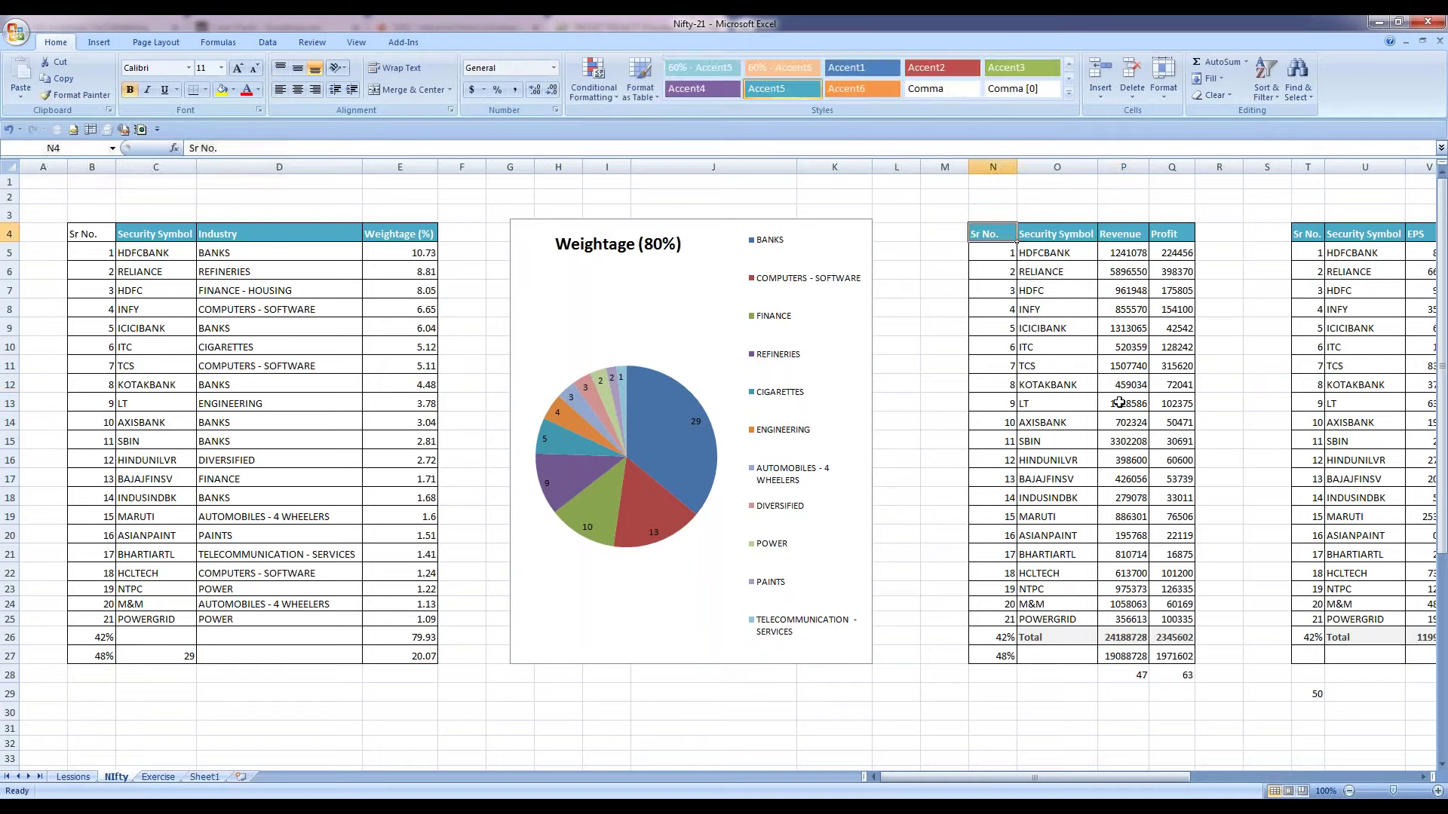
key(ctrl+shift+Down)
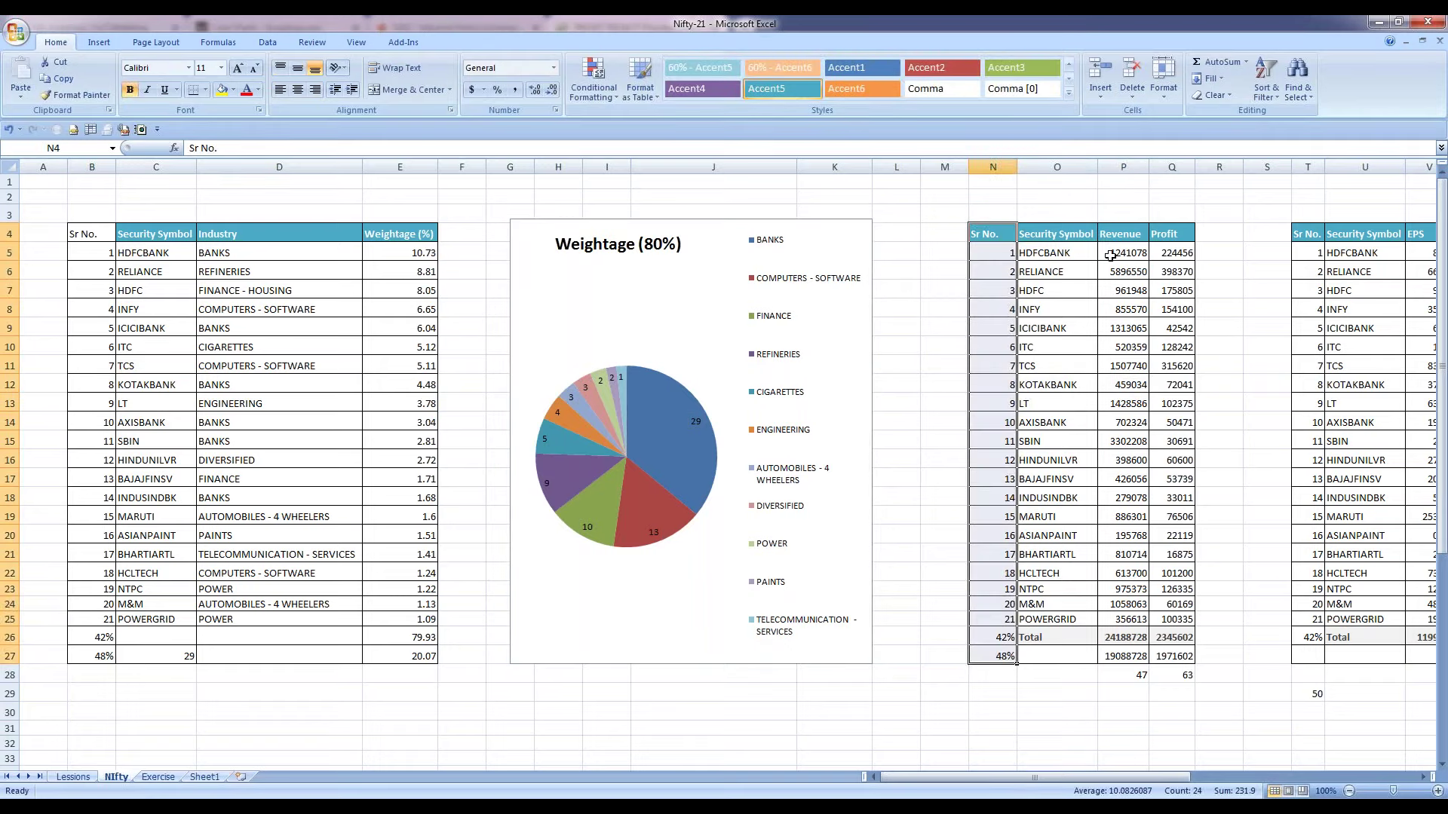
Step: Look through the Revenue values of the first companies, starting and ending at HDFCBANK in P5
click(1110, 255)
key(Down)
key(Down)
key(Down)
key(Down)
key(Down)
key(Down)
key(Down)
key(Up)
key(Up)
key(Up)
key(Up)
key(Up)
key(Up)
key(Up)
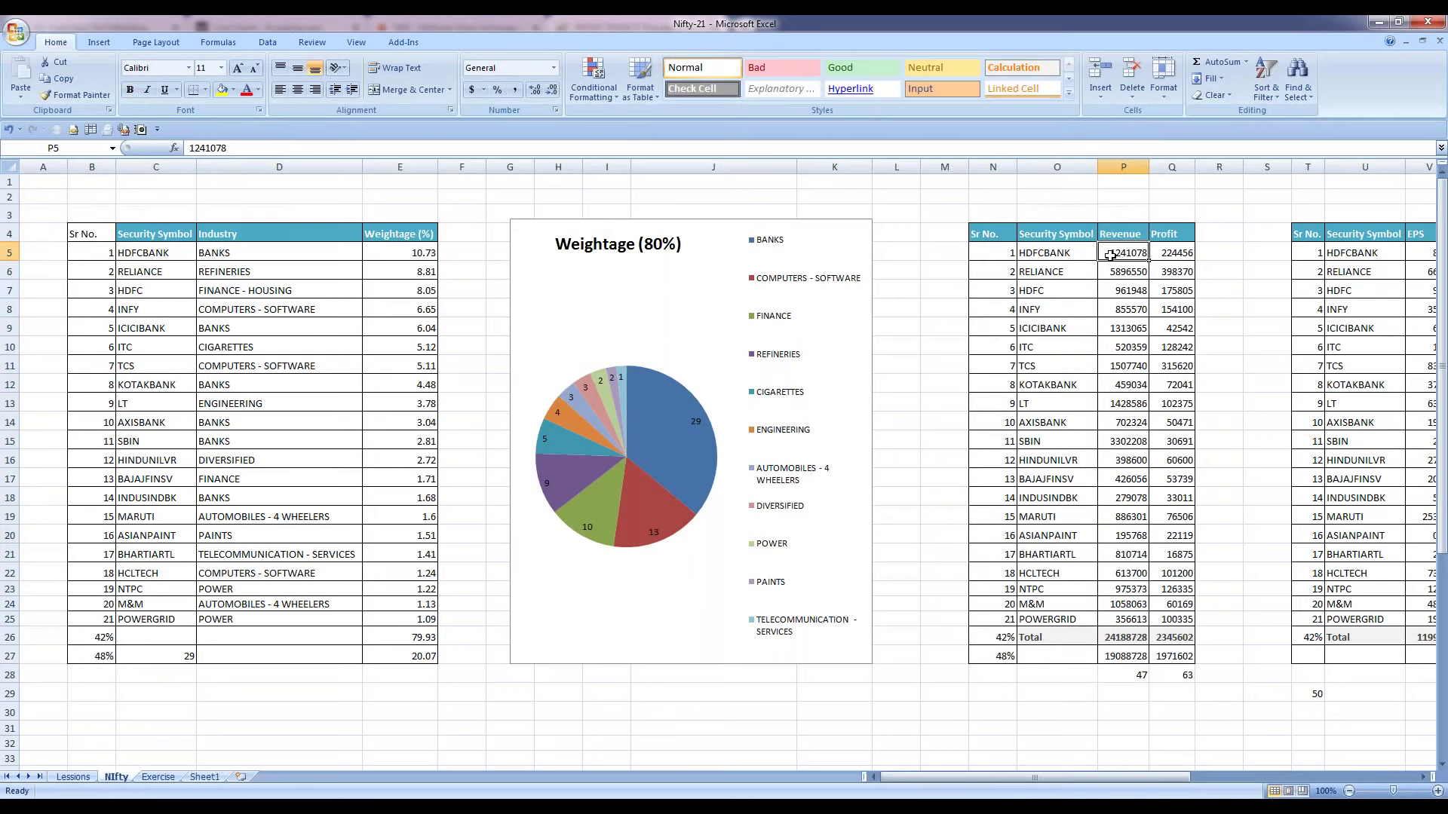
Step: Step through the Revenue values of all 21 companies down to the total in P26
key(Down)
key(Down)
key(Down)
key(Down)
key(Down)
key(Down)
key(Down)
key(Down)
key(Down)
key(Down)
key(Down)
key(Down)
key(Down)
key(Down)
key(Down)
key(Down)
key(Down)
key(Down)
key(Down)
key(Down)
key(Down)
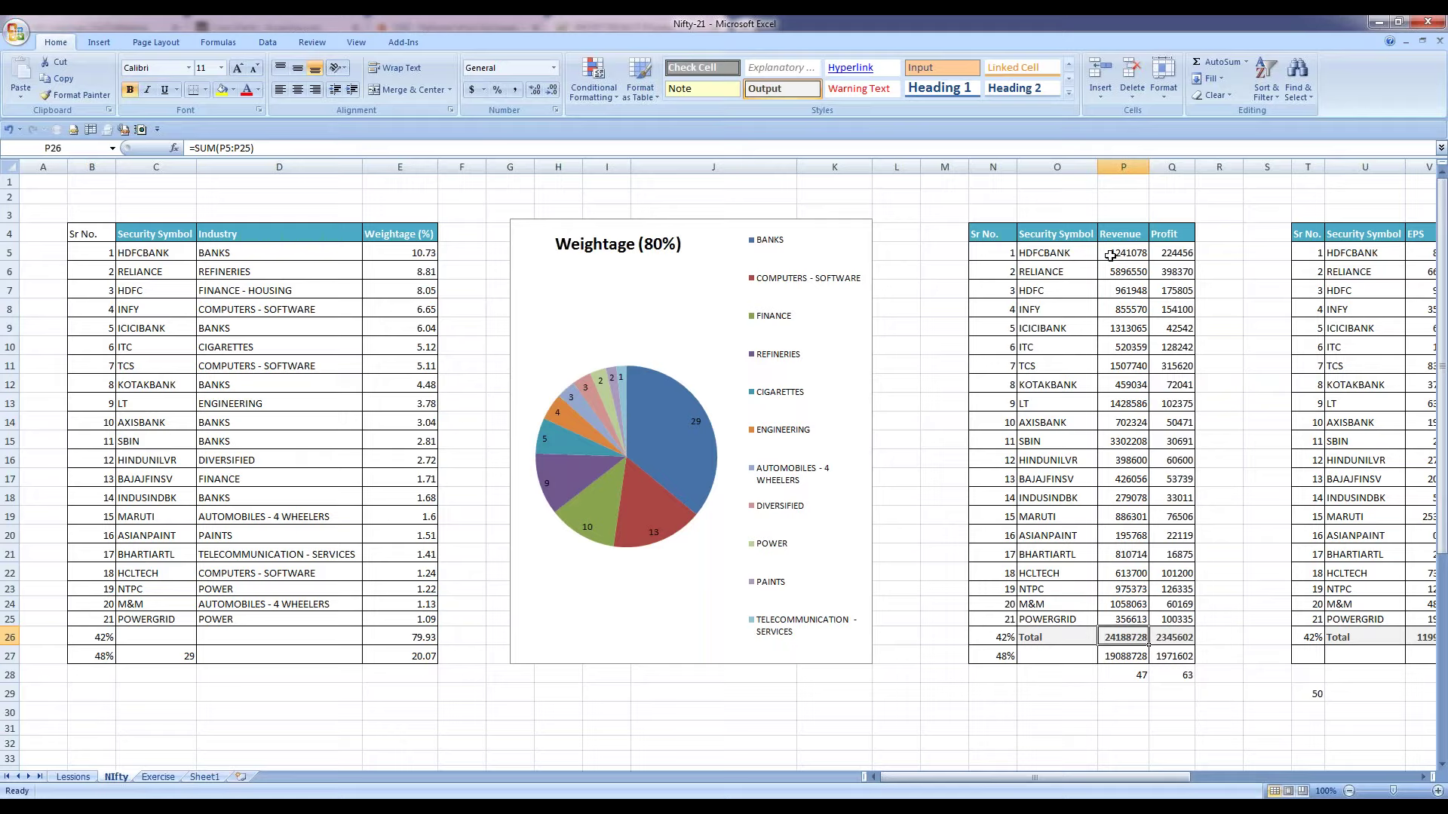
Step: Check the total profit in Q26, the profit percentage formula in Q28 and the 42% cell in N26
key(Right)
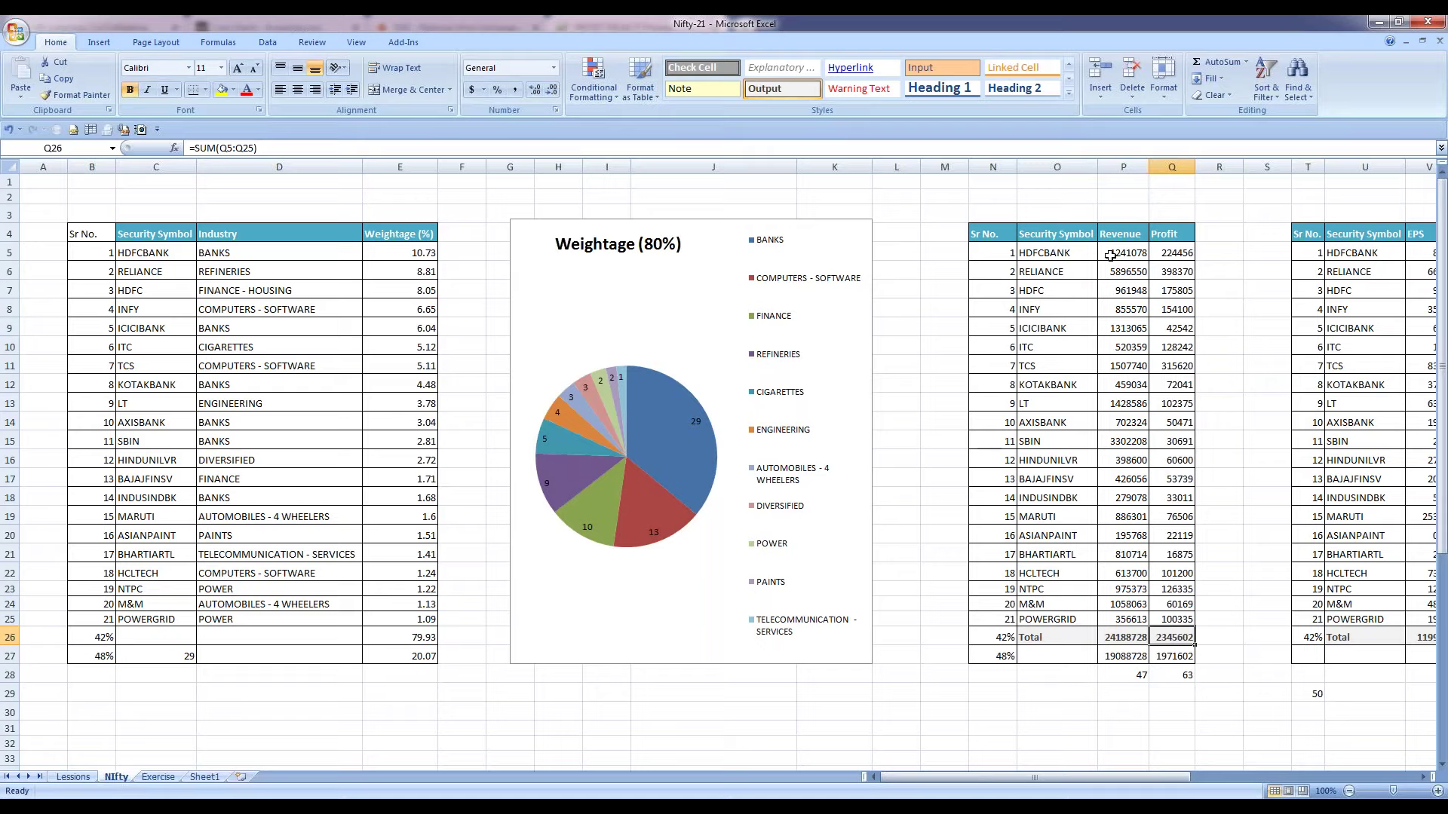
key(Down)
key(Down)
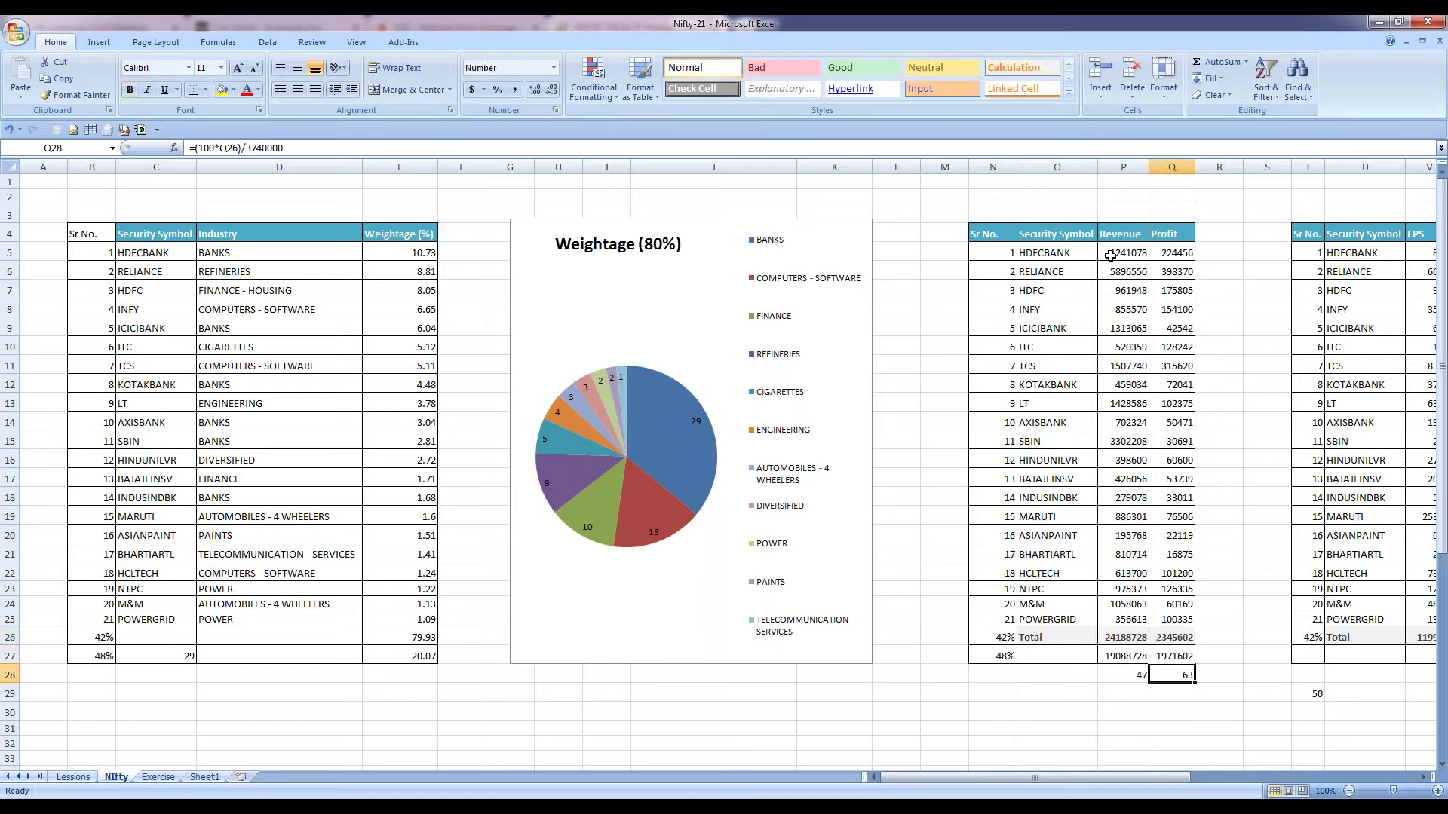
click(1003, 638)
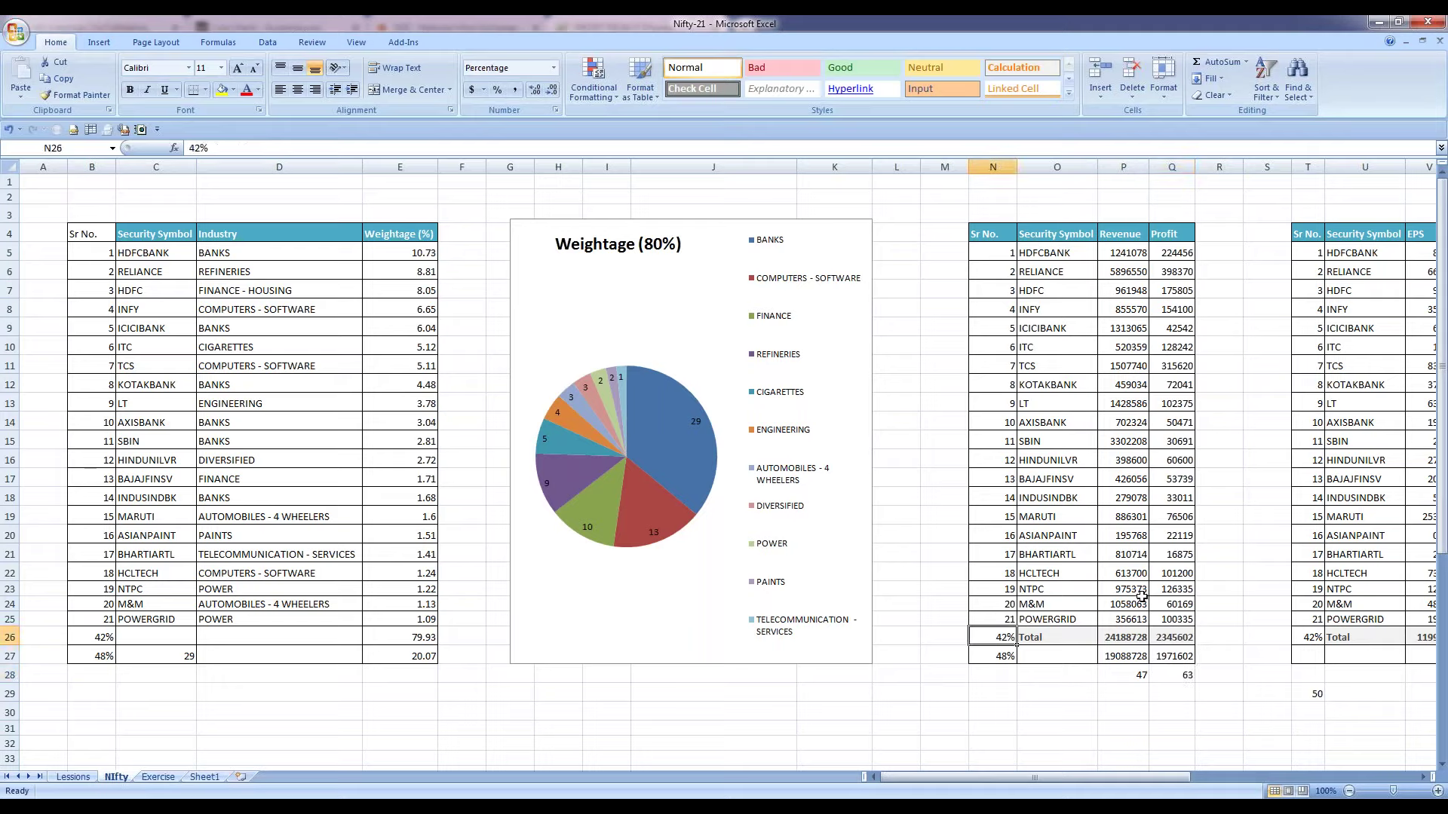
click(1161, 673)
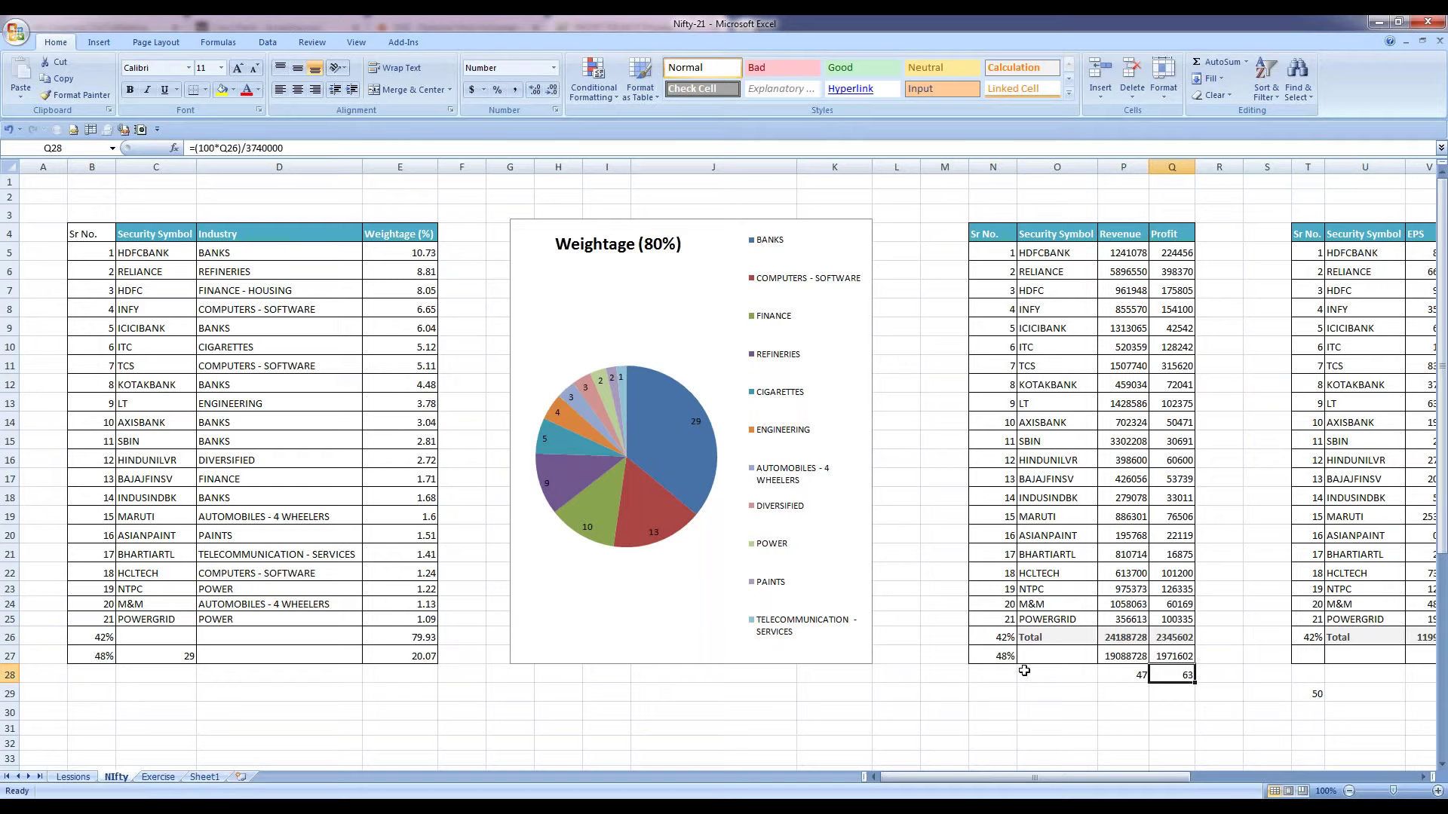
Step: Enter 29 in cell N28 below the percentages of the revenue and profit table
click(1001, 671)
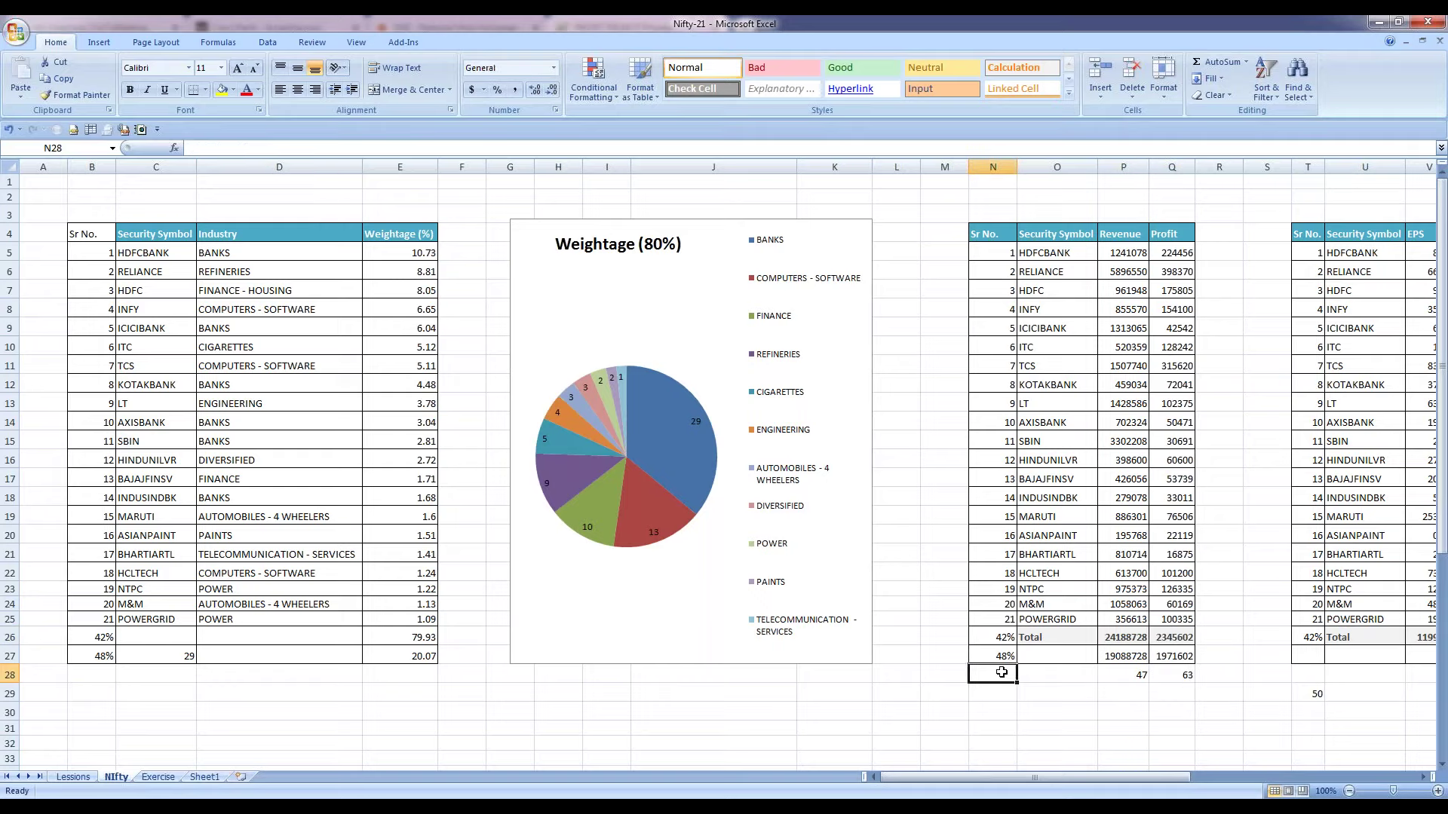
text(29)
key(Return)
Step: Check the profit percentage in Q28 again and go to cell U27 below the EPS table's Total label
click(1174, 675)
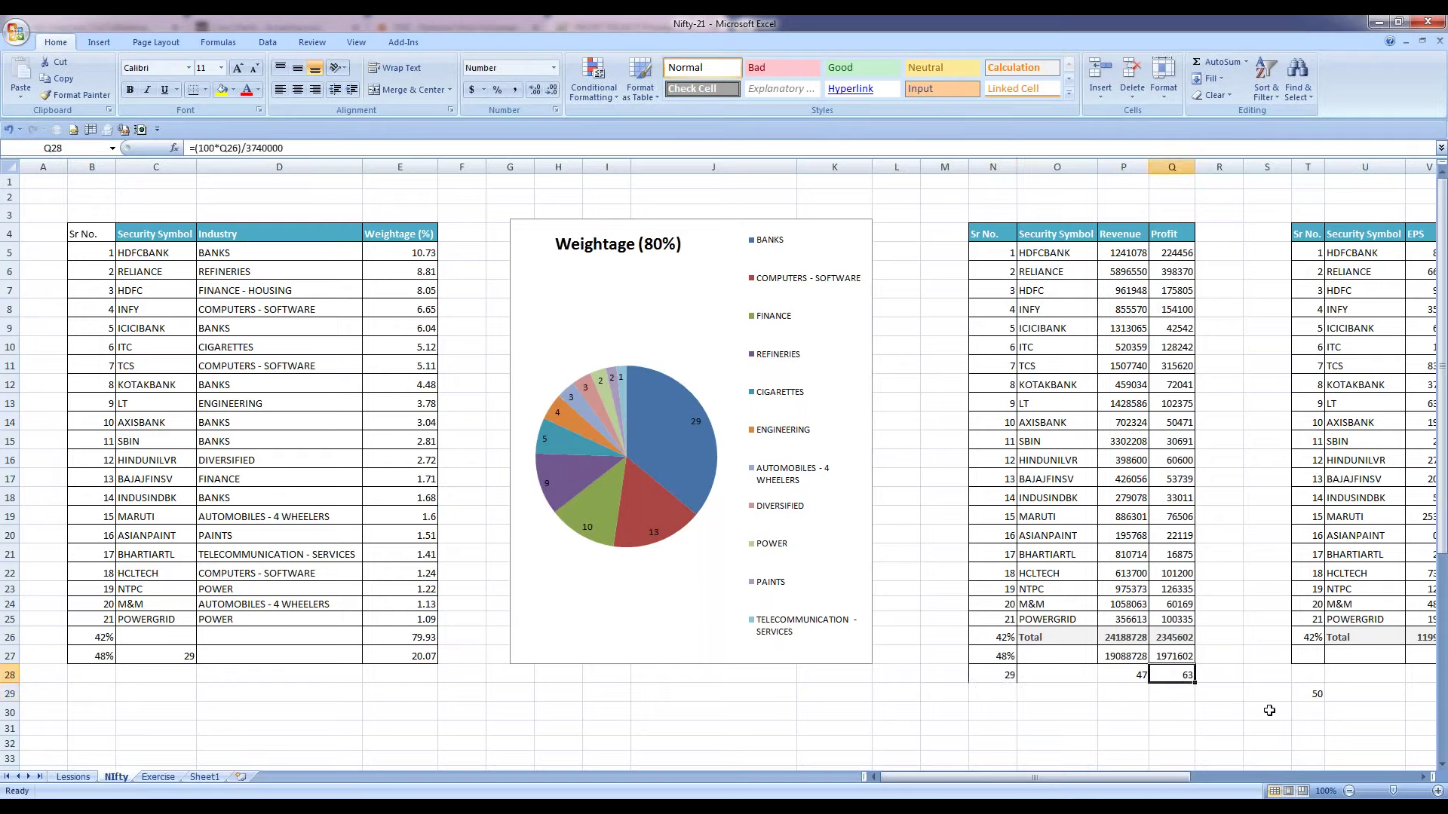
click(1221, 676)
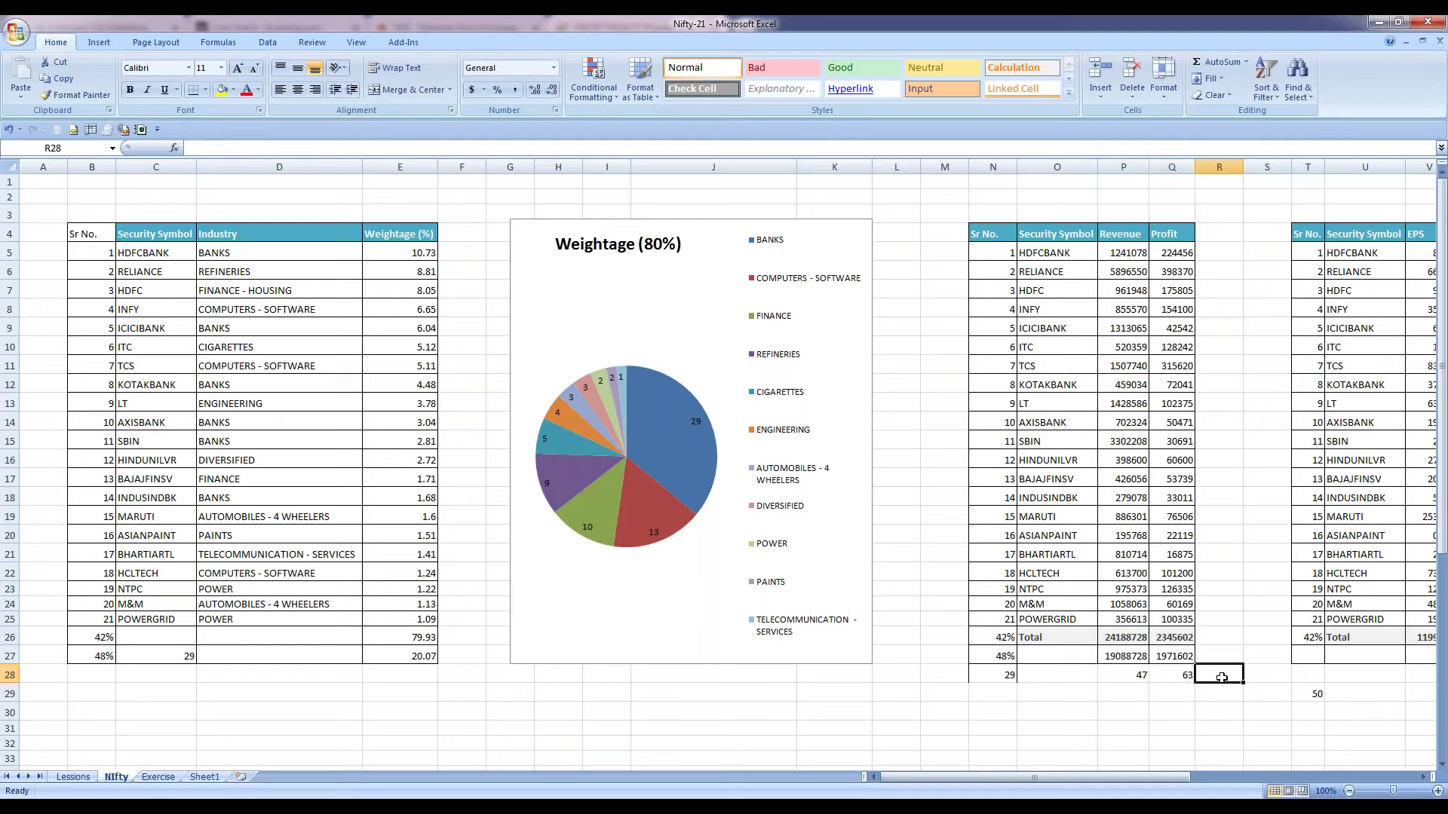
key(Right)
key(Right)
key(Left)
key(Left)
key(Left)
key(Up)
key(Right)
key(Right)
key(Right)
key(Right)
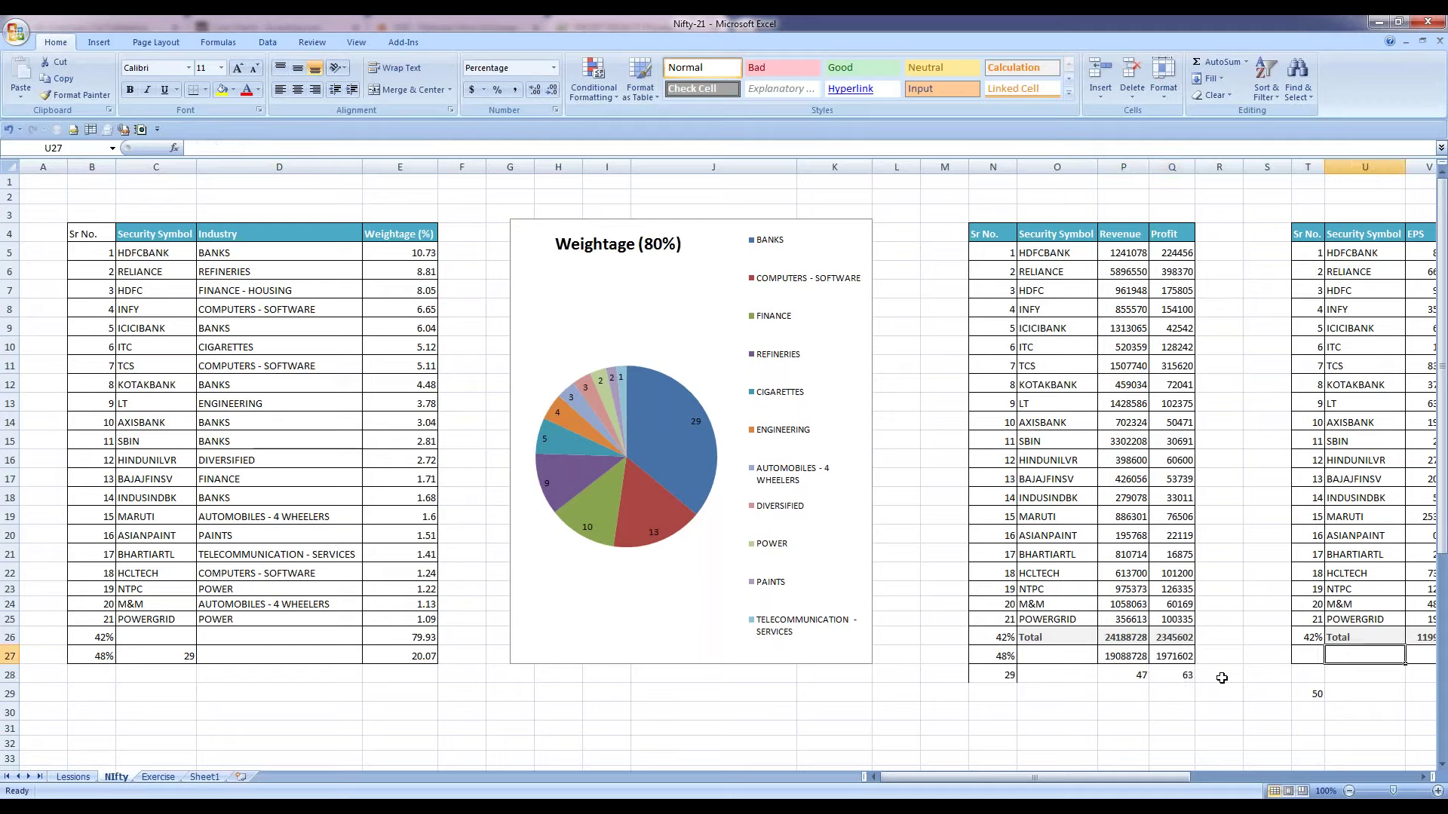
Step: Return to the Profit column and highlight its values from Q27 upward through the companies' rows
key(Right)
key(Right)
key(Right)
key(Left)
key(Left)
key(Left)
key(Left)
key(Left)
key(Left)
key(Left)
key(shift+Up)
key(shift+Up)
key(shift+Up)
key(shift+Up)
key(shift+Up)
key(shift+Up)
key(shift+Up)
key(shift+Up)
key(shift+Up)
key(shift+Up)
key(shift+Up)
key(shift+Up)
key(shift+Up)
key(shift+Up)
key(shift+Up)
key(shift+Up)
key(shift+Up)
key(shift+Up)
key(shift+Up)
key(shift+Up)
Step: Go to HDFCBANK's EPS value in cell V5 of the EPS table
key(Right)
key(Right)
key(Right)
key(Right)
key(Up)
key(ctrl+Up)
key(Right)
key(Down)
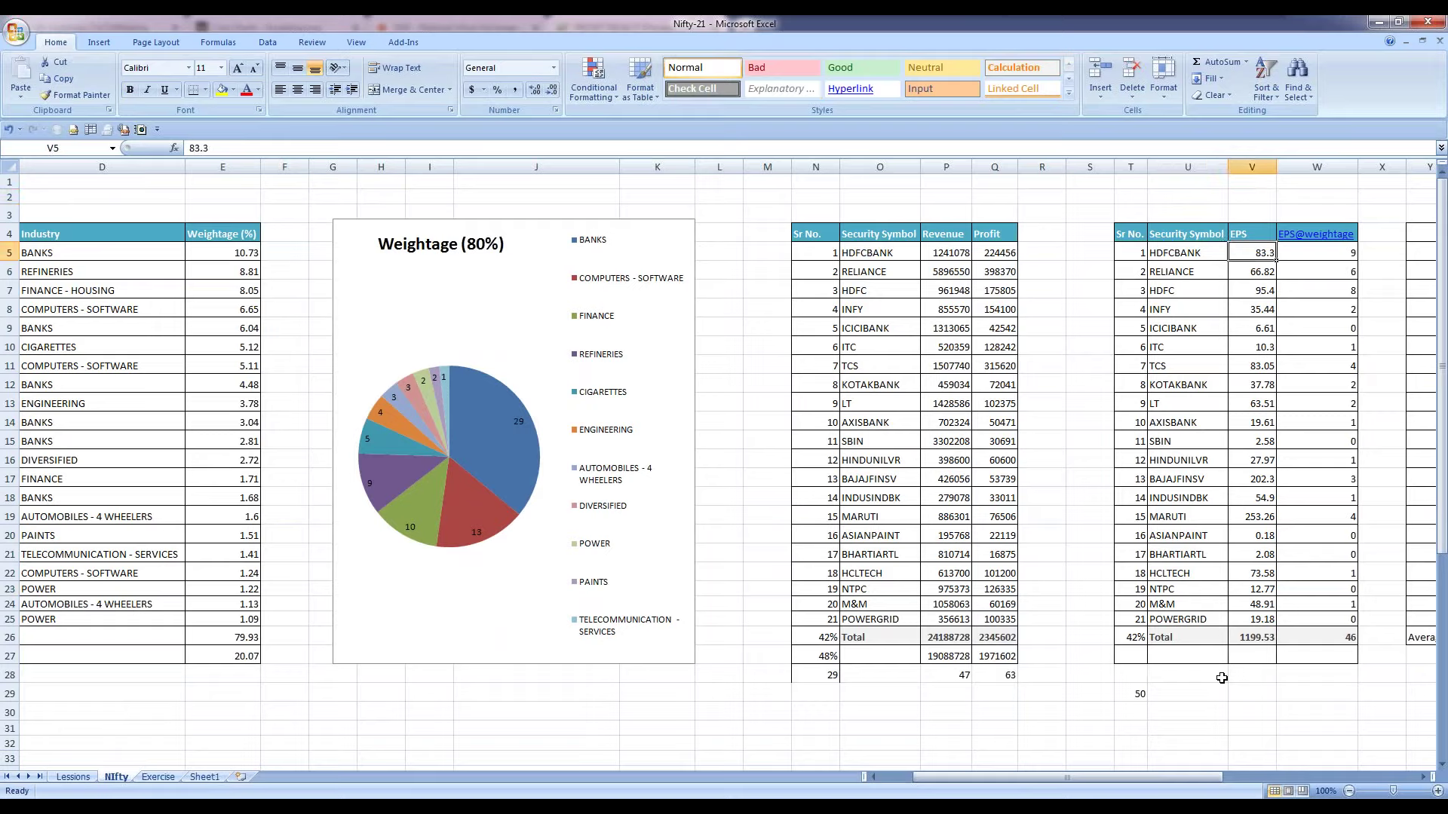
Step: Examine the EPS values of all securities in V5:V25 and the total formula in V26
click(1212, 256)
mouse_move(1211, 283)
mouse_down()
mouse_move(1200, 562)
mouse_move(1202, 260)
mouse_up()
drag(1198, 367, 1203, 617)
drag(1253, 255, 1256, 637)
click(1253, 637)
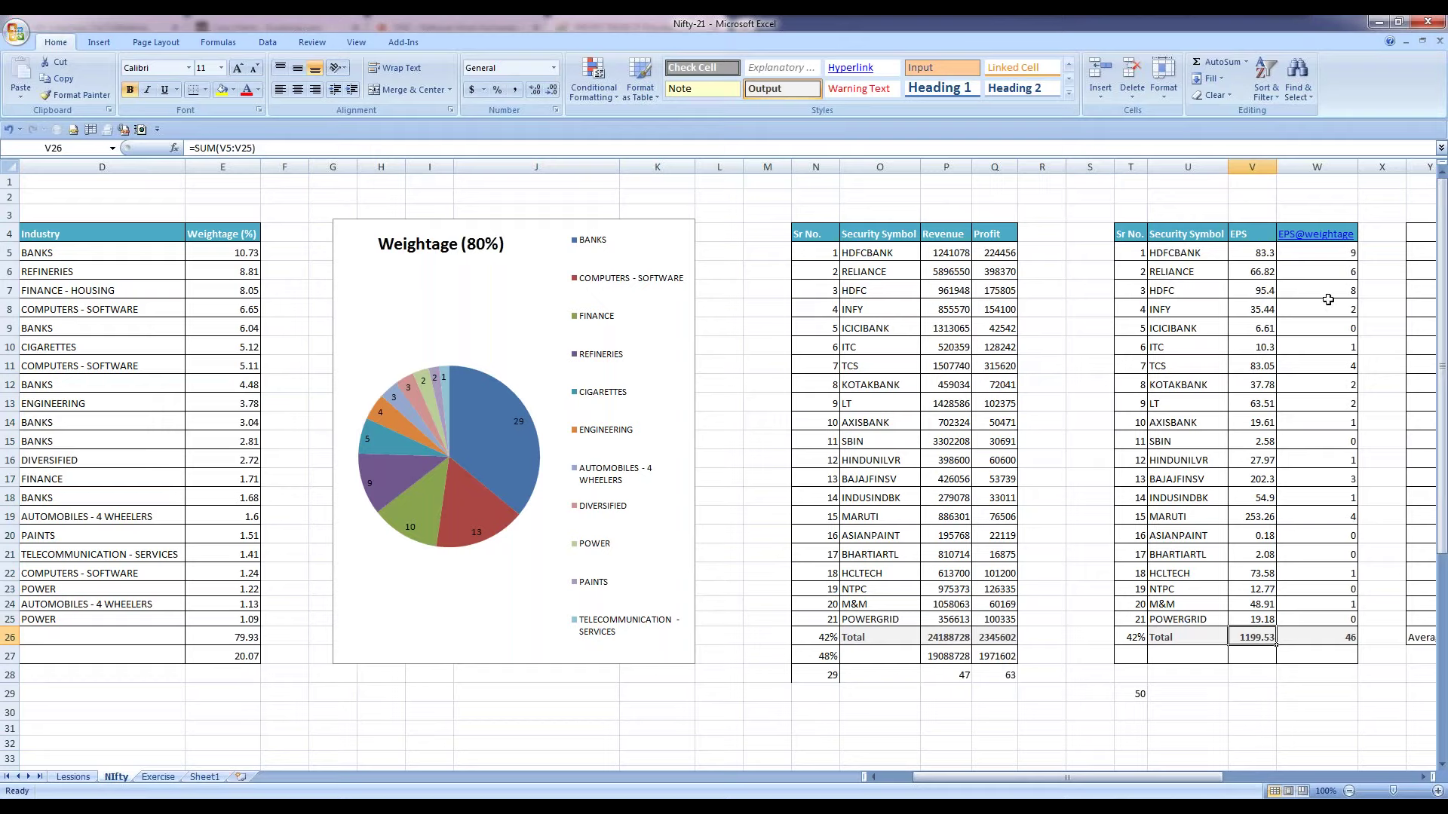
mouse_move(1253, 255)
mouse_down()
mouse_move(1261, 622)
mouse_move(1262, 252)
mouse_up()
click(1256, 637)
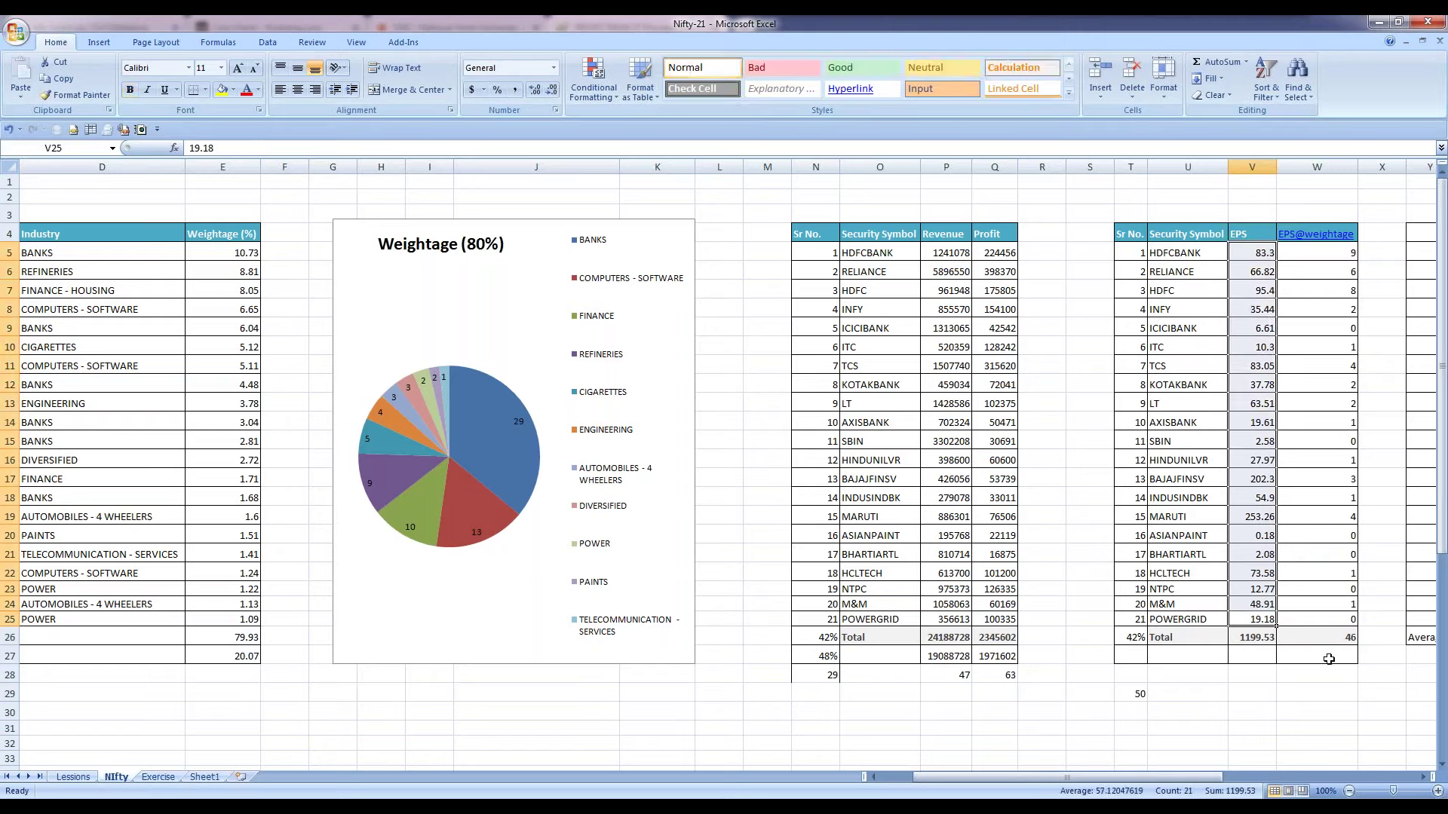
click(1238, 709)
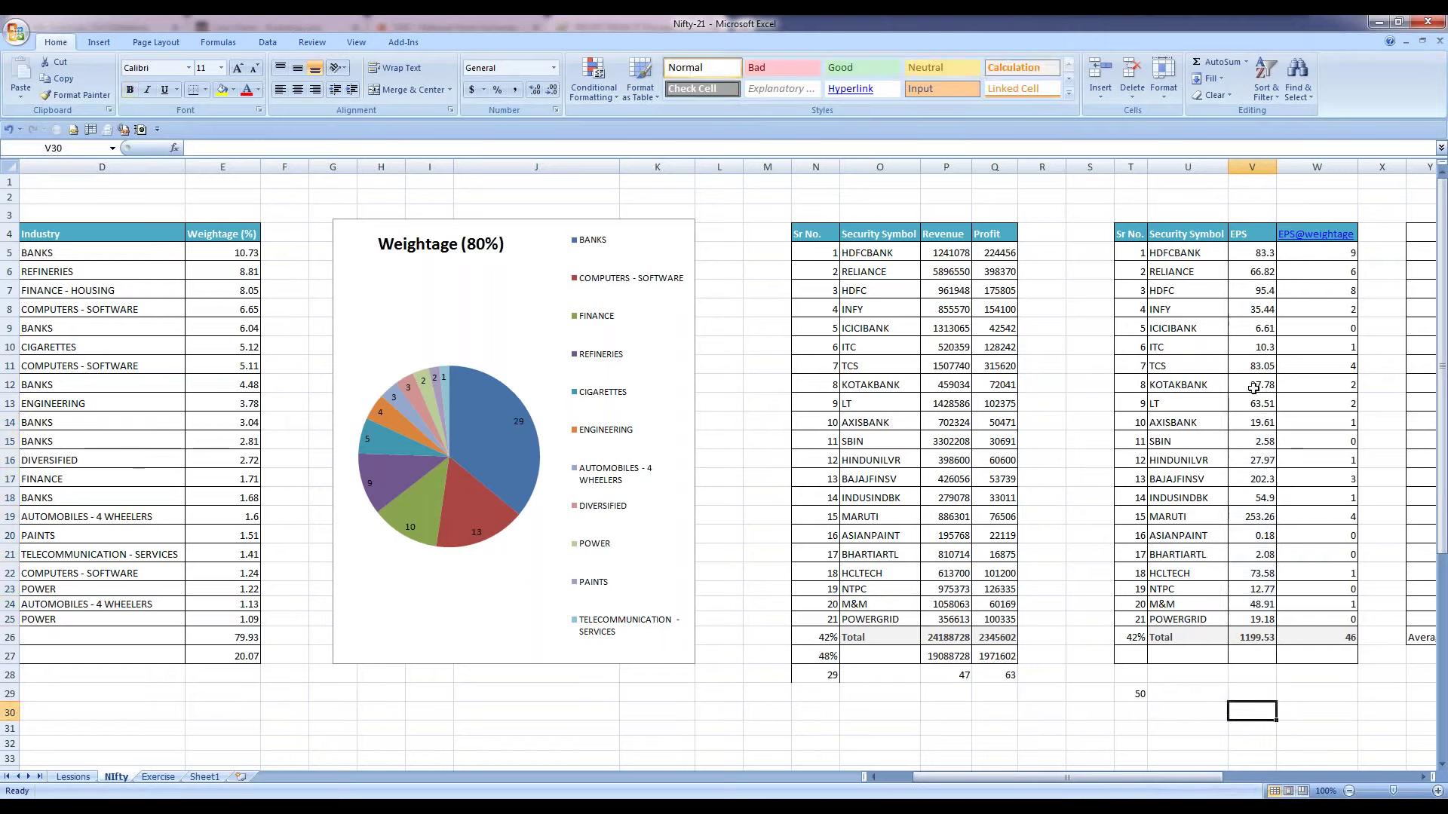
drag(1249, 253, 1248, 621)
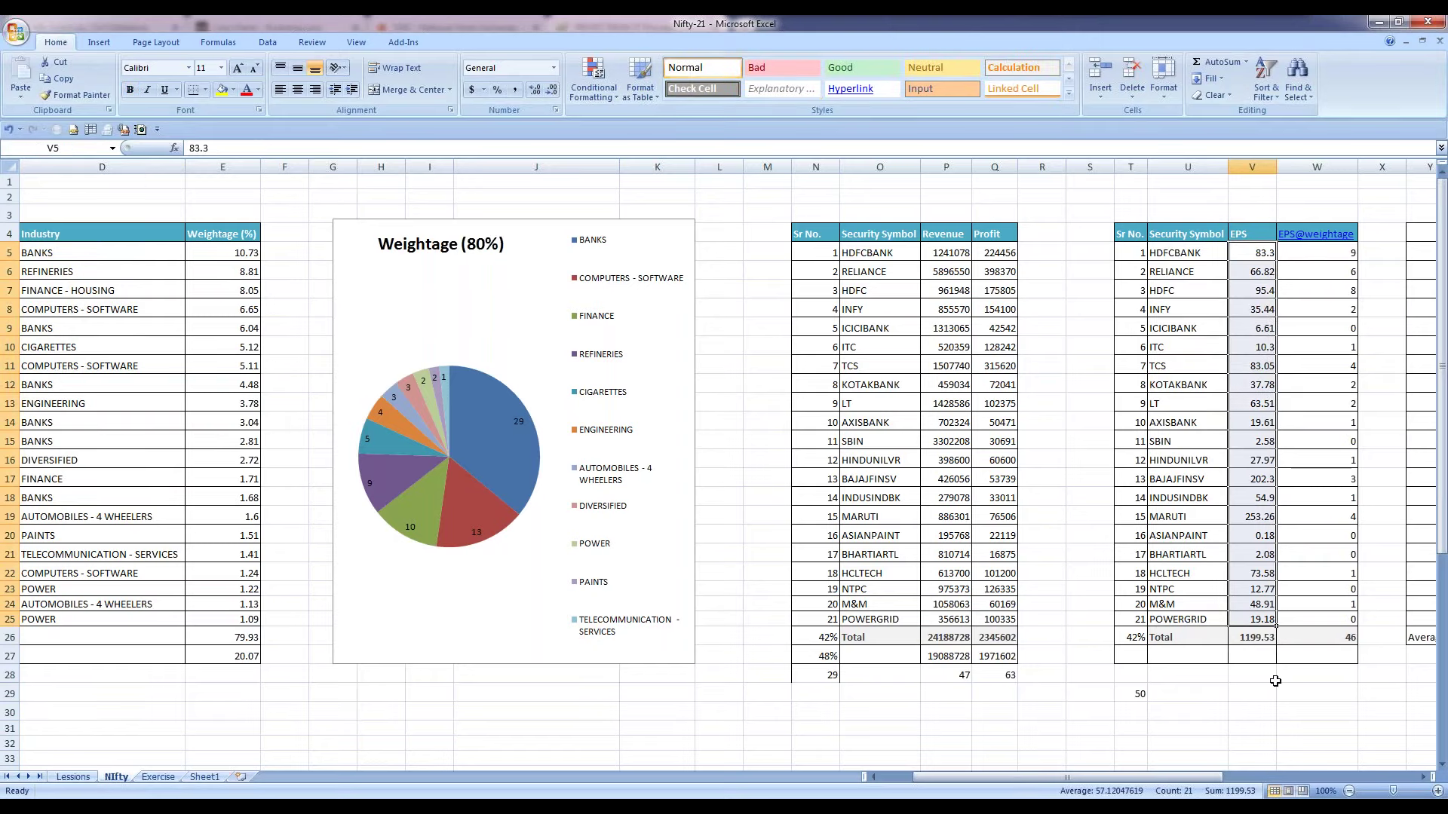
click(1269, 678)
click(1261, 636)
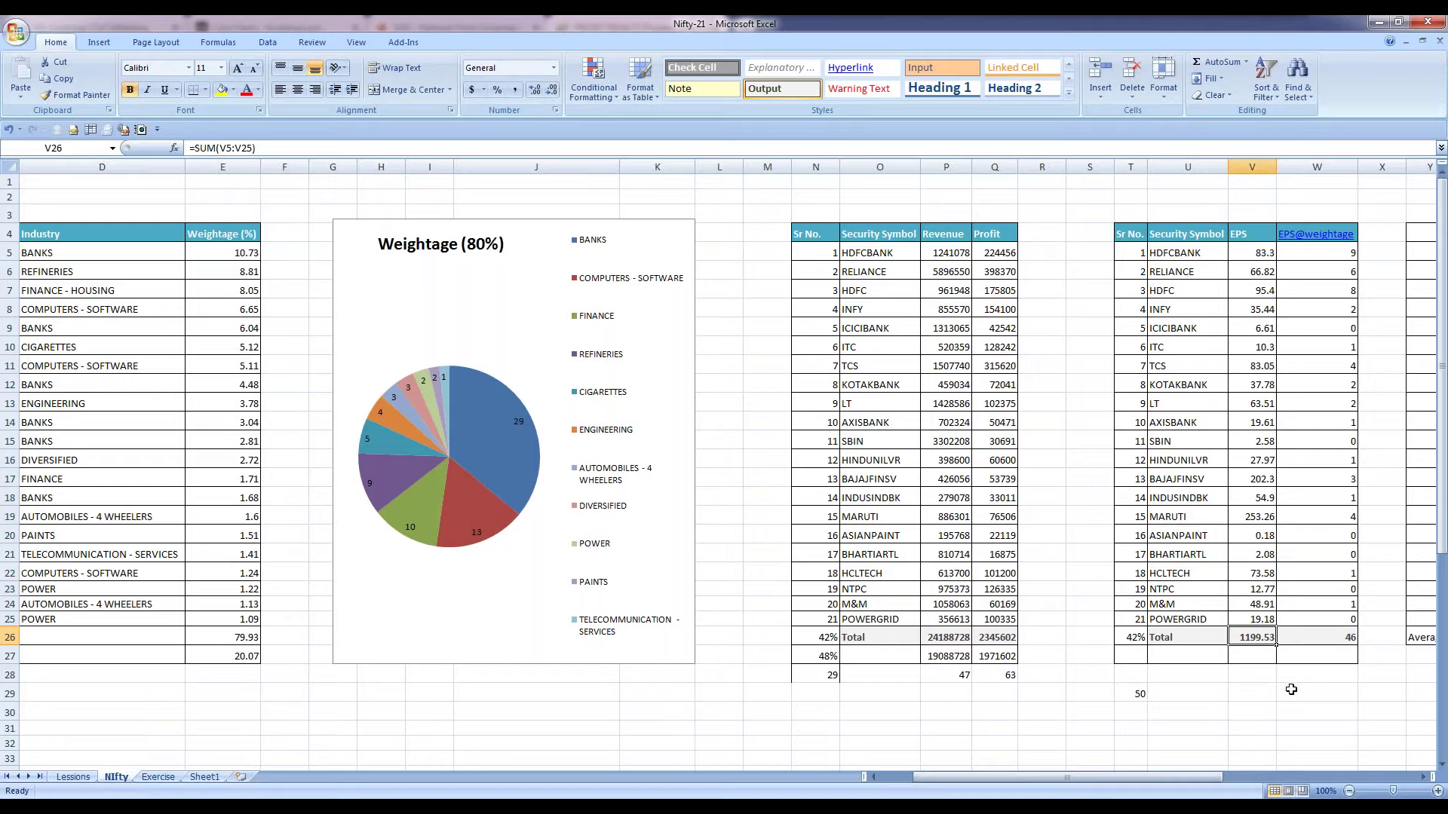
key(Right)
key(Up)
key(Up)
key(Up)
key(Up)
key(Up)
key(Up)
key(Up)
key(Up)
key(Up)
key(Up)
key(Up)
key(Up)
key(Up)
key(Up)
key(Up)
key(Up)
key(Up)
key(Up)
key(Up)
key(Up)
key(Up)
key(Up)
key(Down)
key(Left)
key(Left)
key(Left)
key(Left)
key(Left)
key(Left)
key(Left)
key(Left)
key(Left)
key(Left)
key(Left)
key(Left)
key(Left)
key(Left)
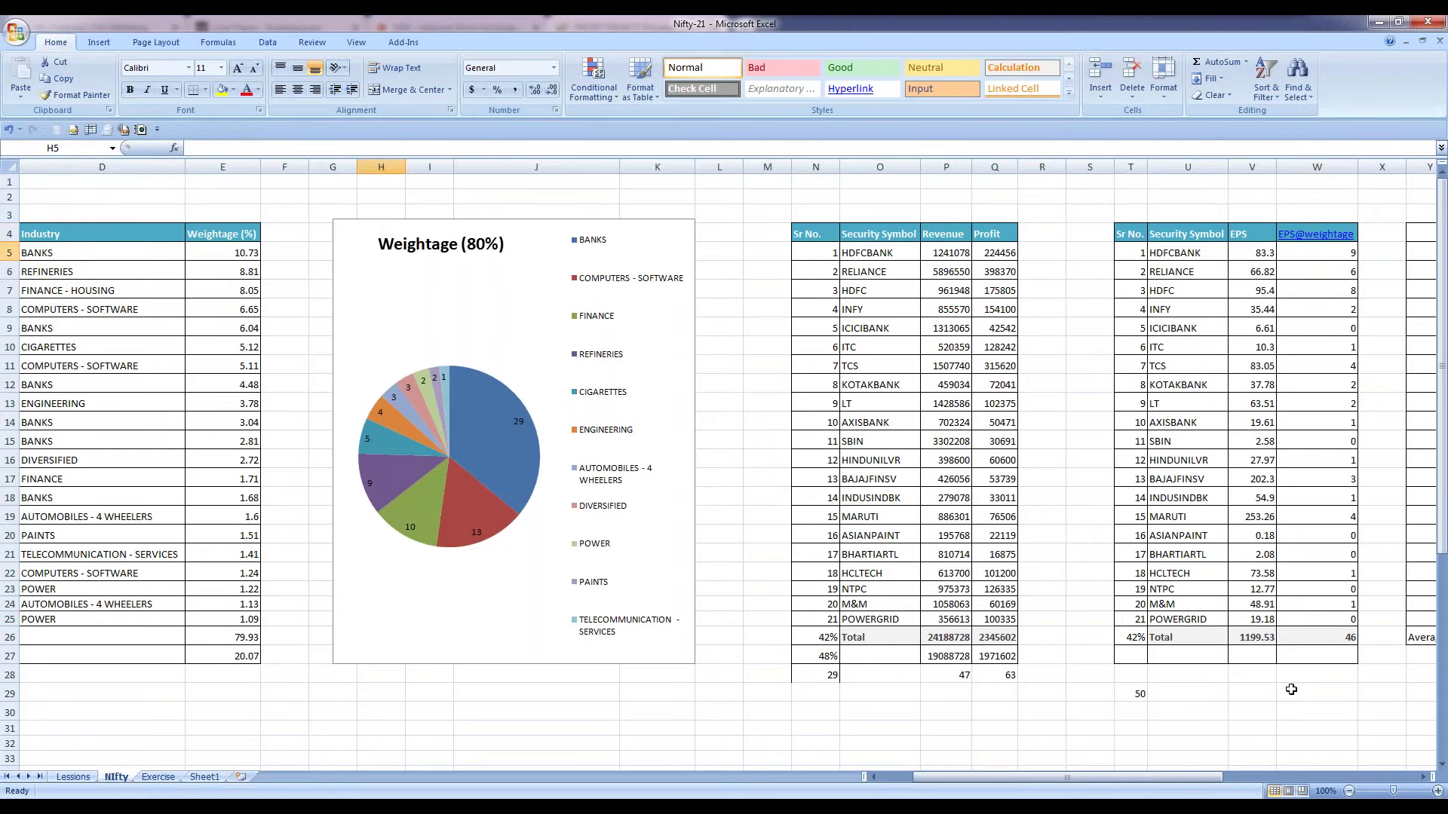
key(Home)
key(ctrl+Right)
key(ctrl+Right)
key(ctrl+Right)
key(ctrl+Right)
key(Right)
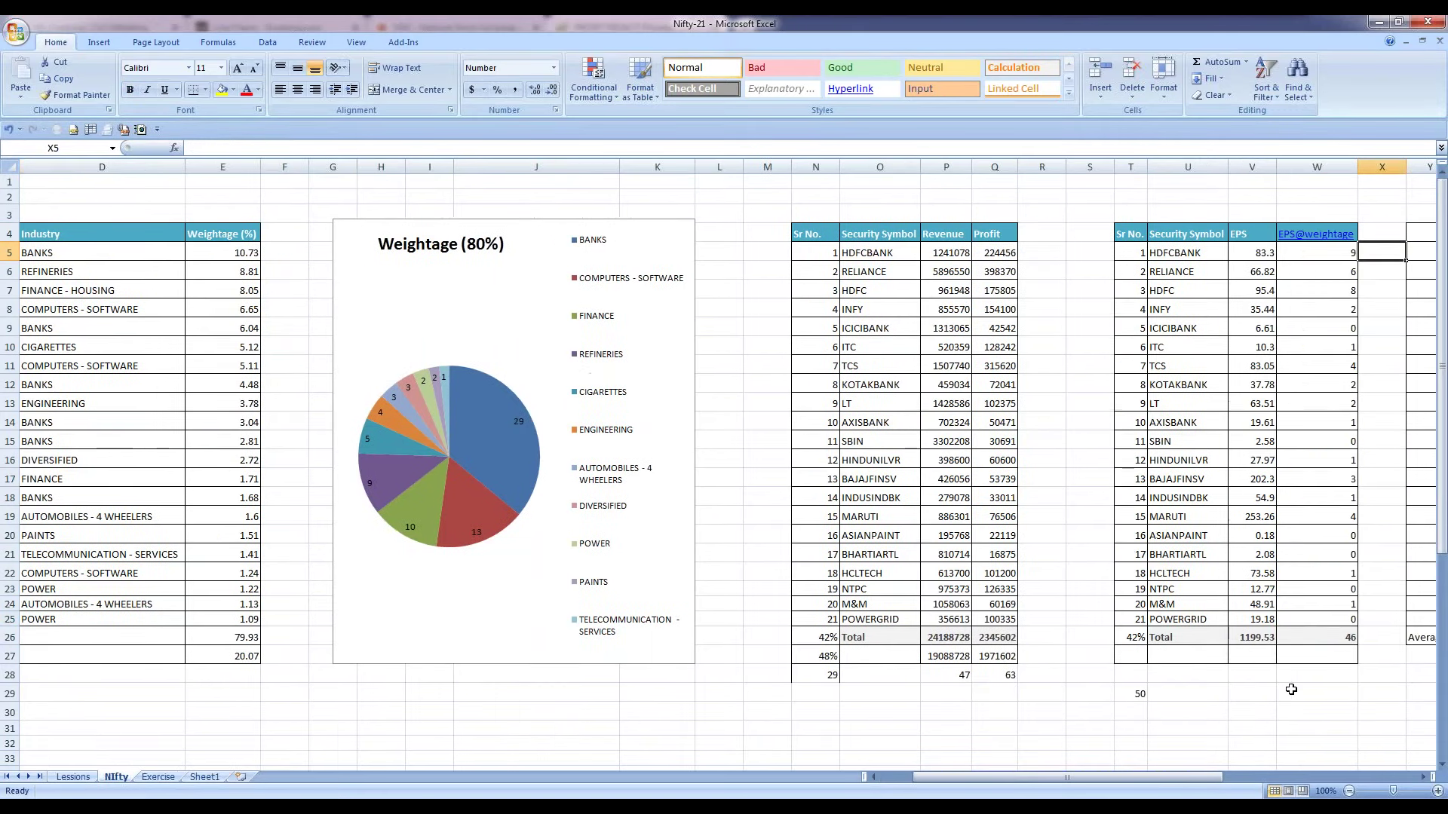
key(Right)
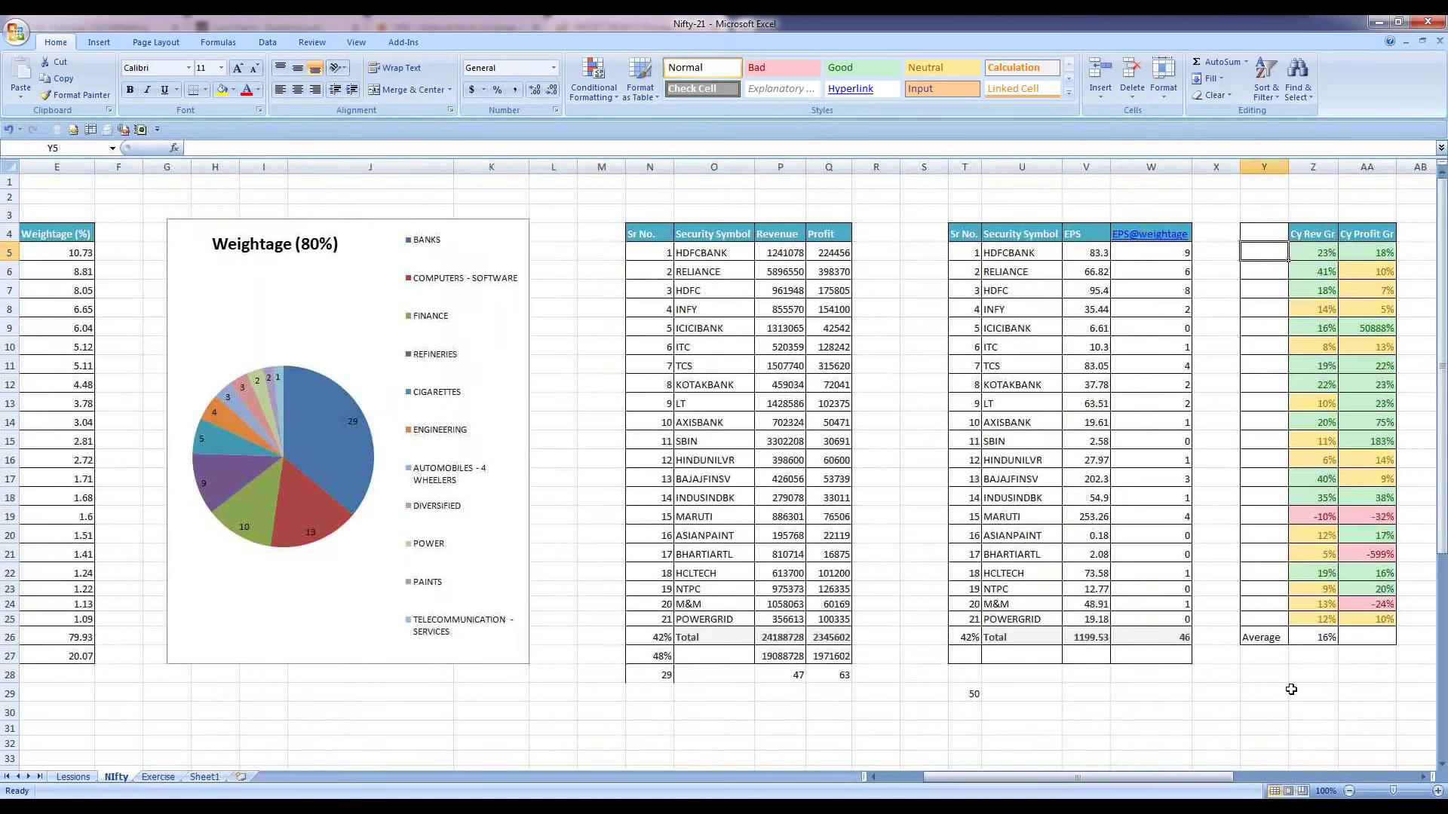
key(Left)
key(Left)
key(Left)
key(Left)
key(Left)
key(Left)
key(Left)
key(Left)
key(Left)
key(Left)
key(Left)
key(Left)
key(Left)
key(Left)
key(Left)
key(Left)
key(Left)
key(Left)
key(Left)
key(Left)
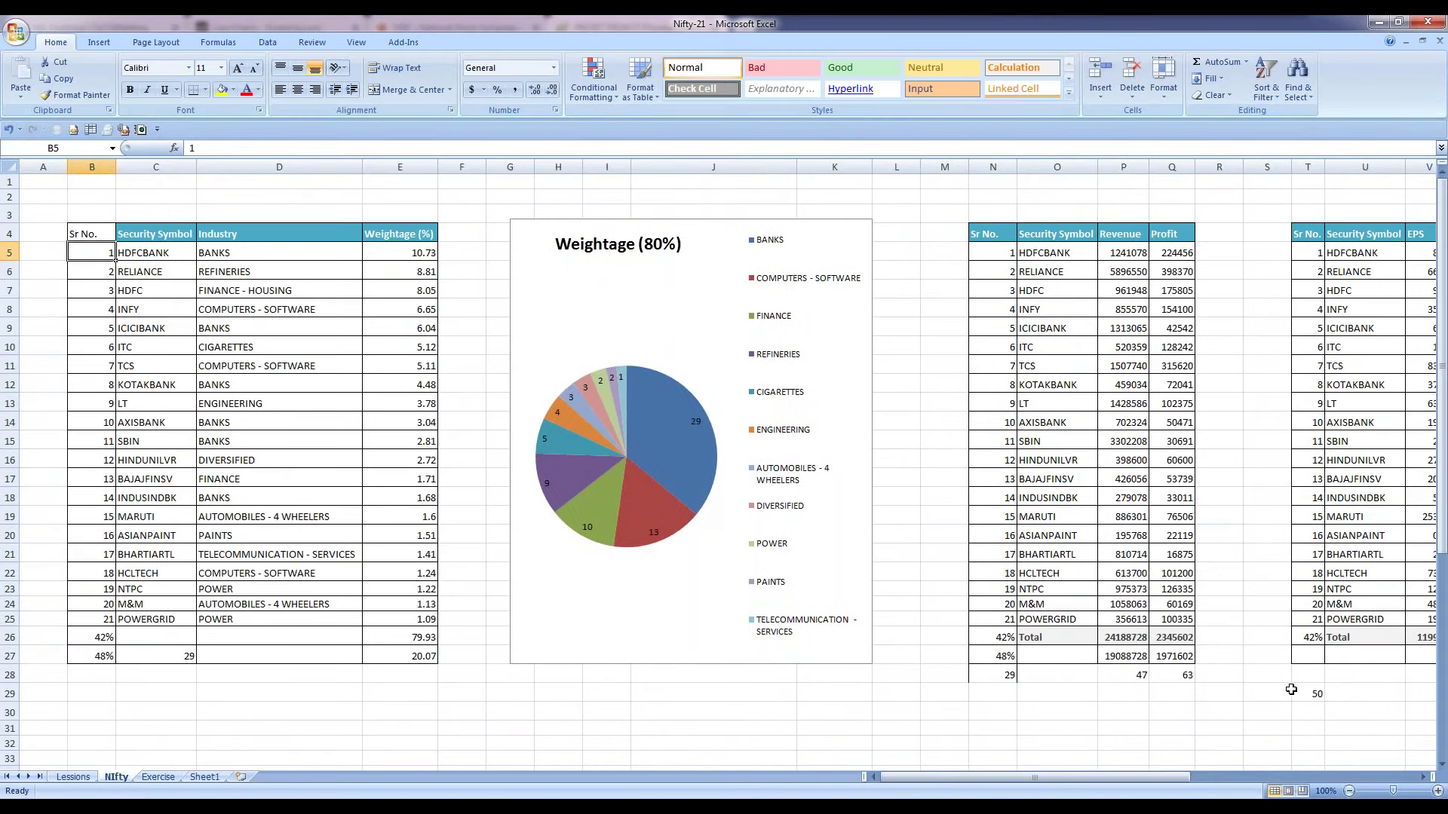
Step: Inspect the EPS@weightage formulas for HDFCBANK and RELIANCE, the range W5:W25 and the total in W26
drag(1192, 775, 1215, 775)
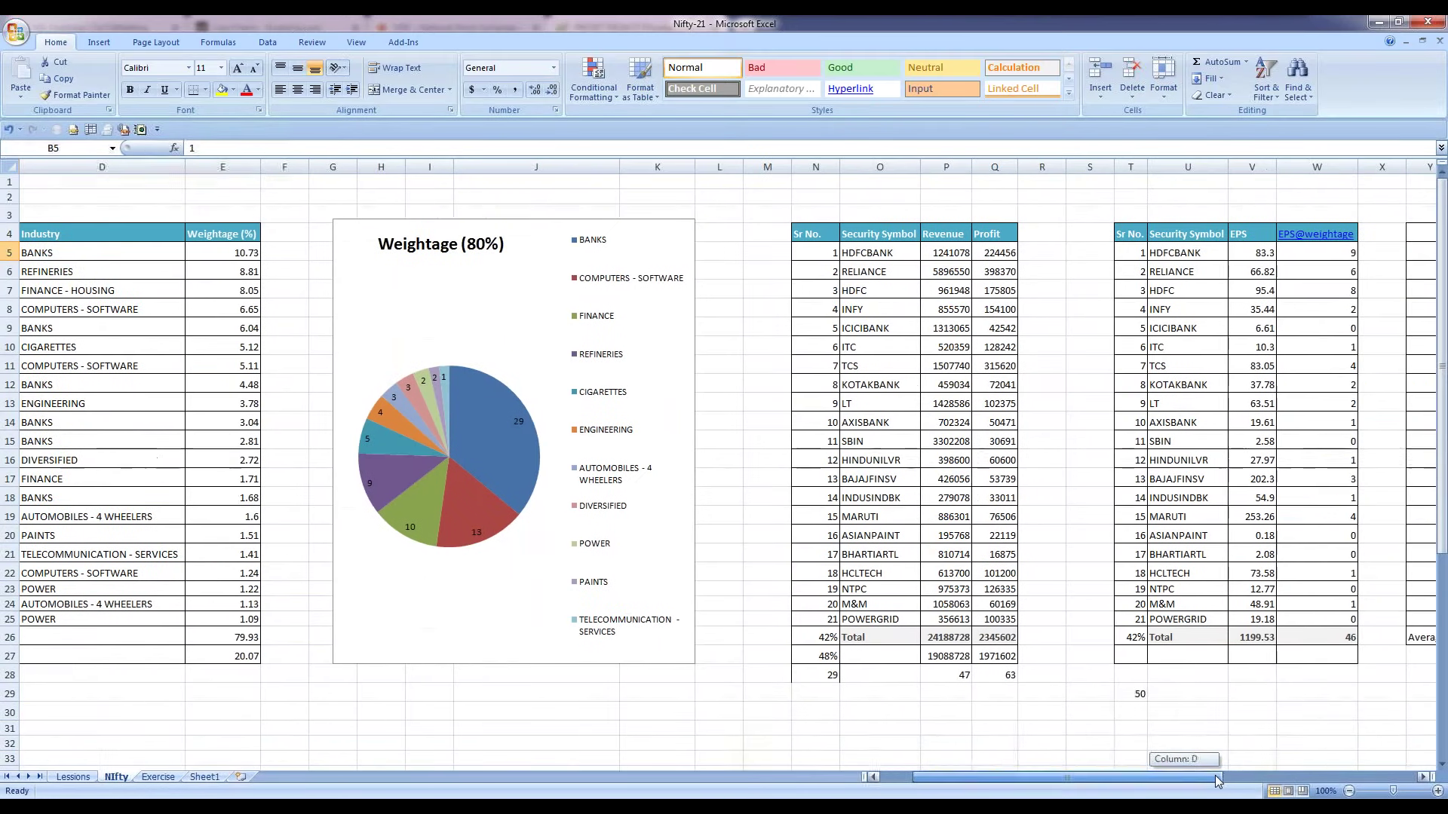
click(1317, 249)
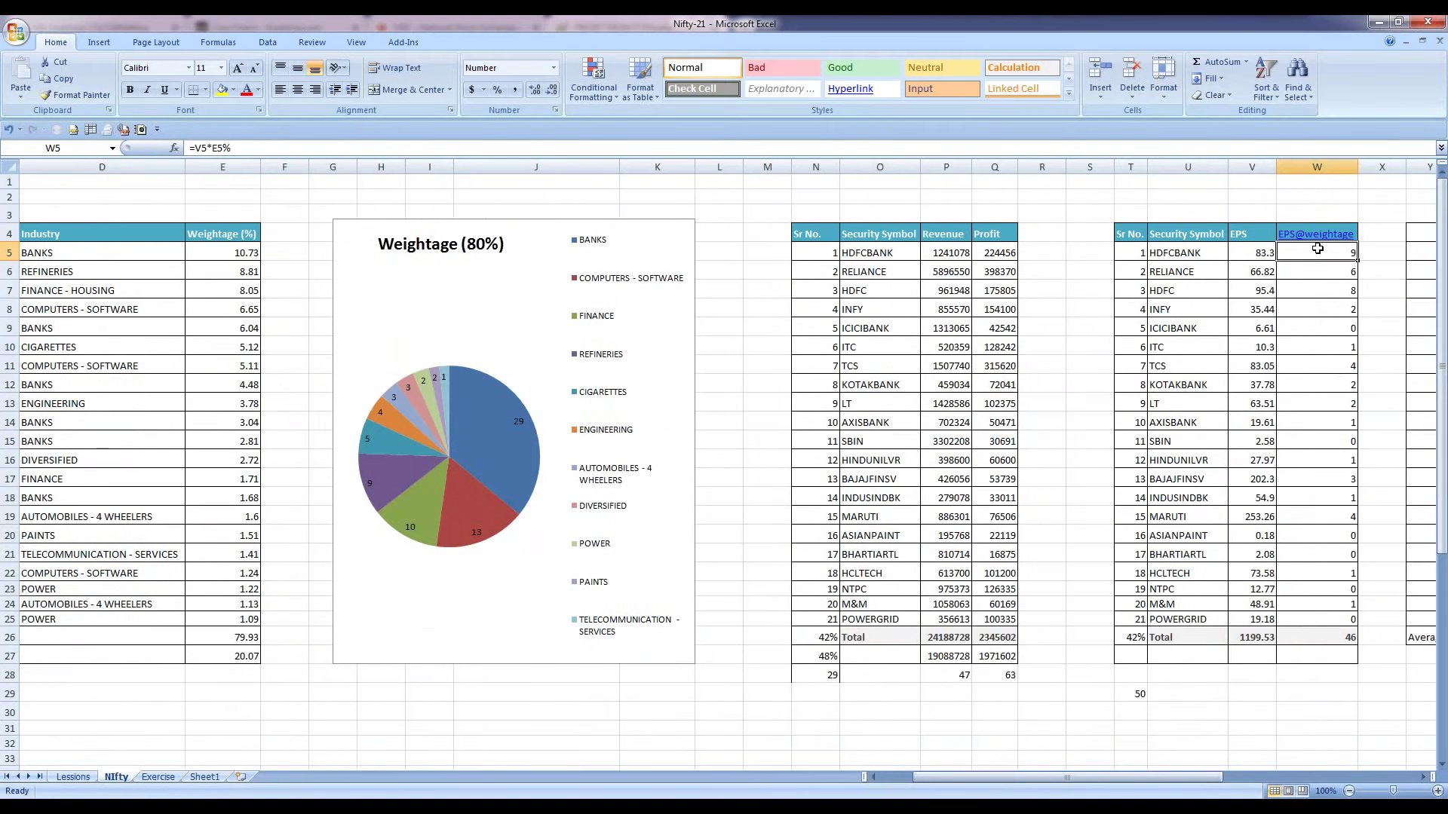
click(1270, 252)
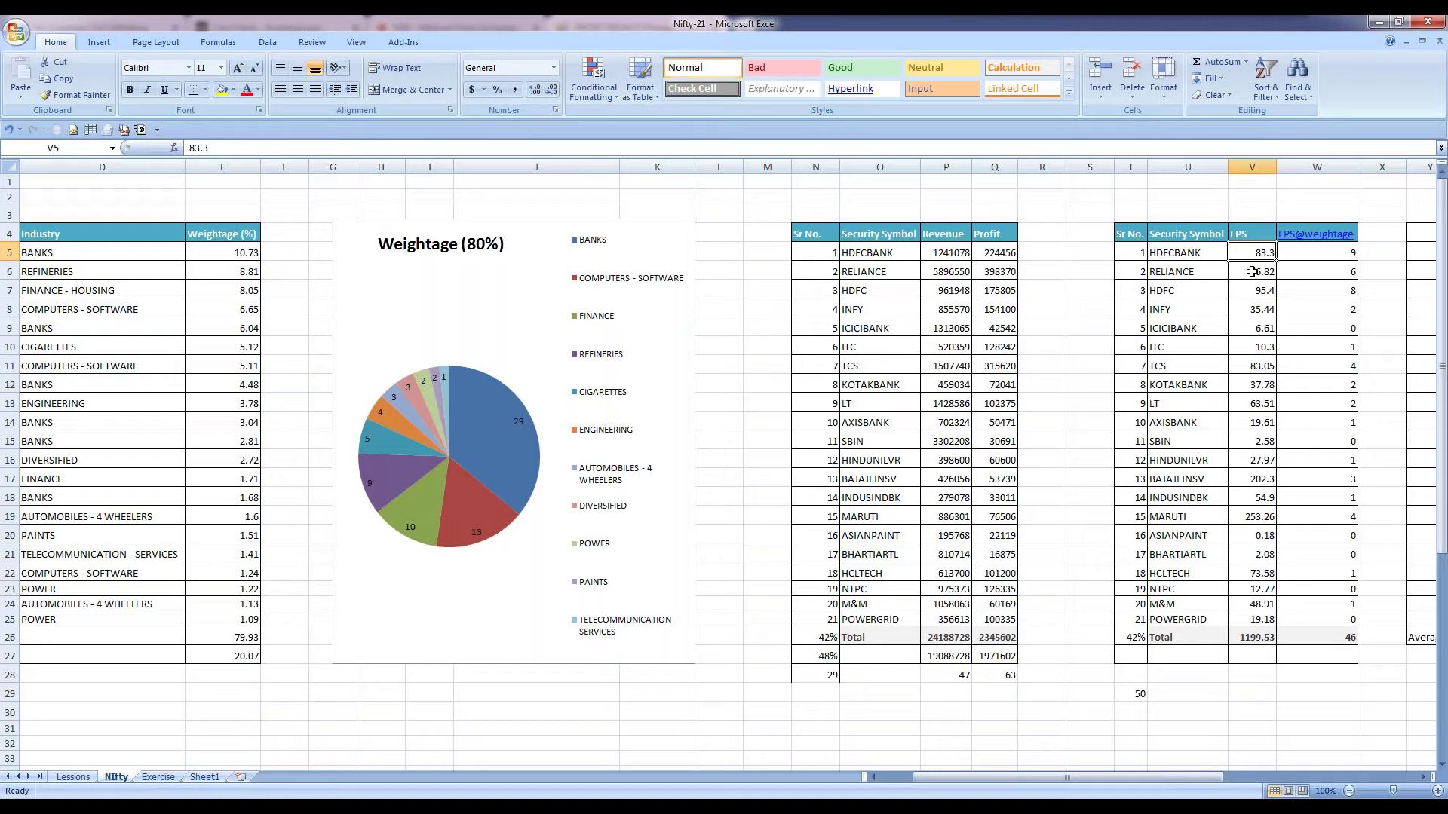
click(1252, 270)
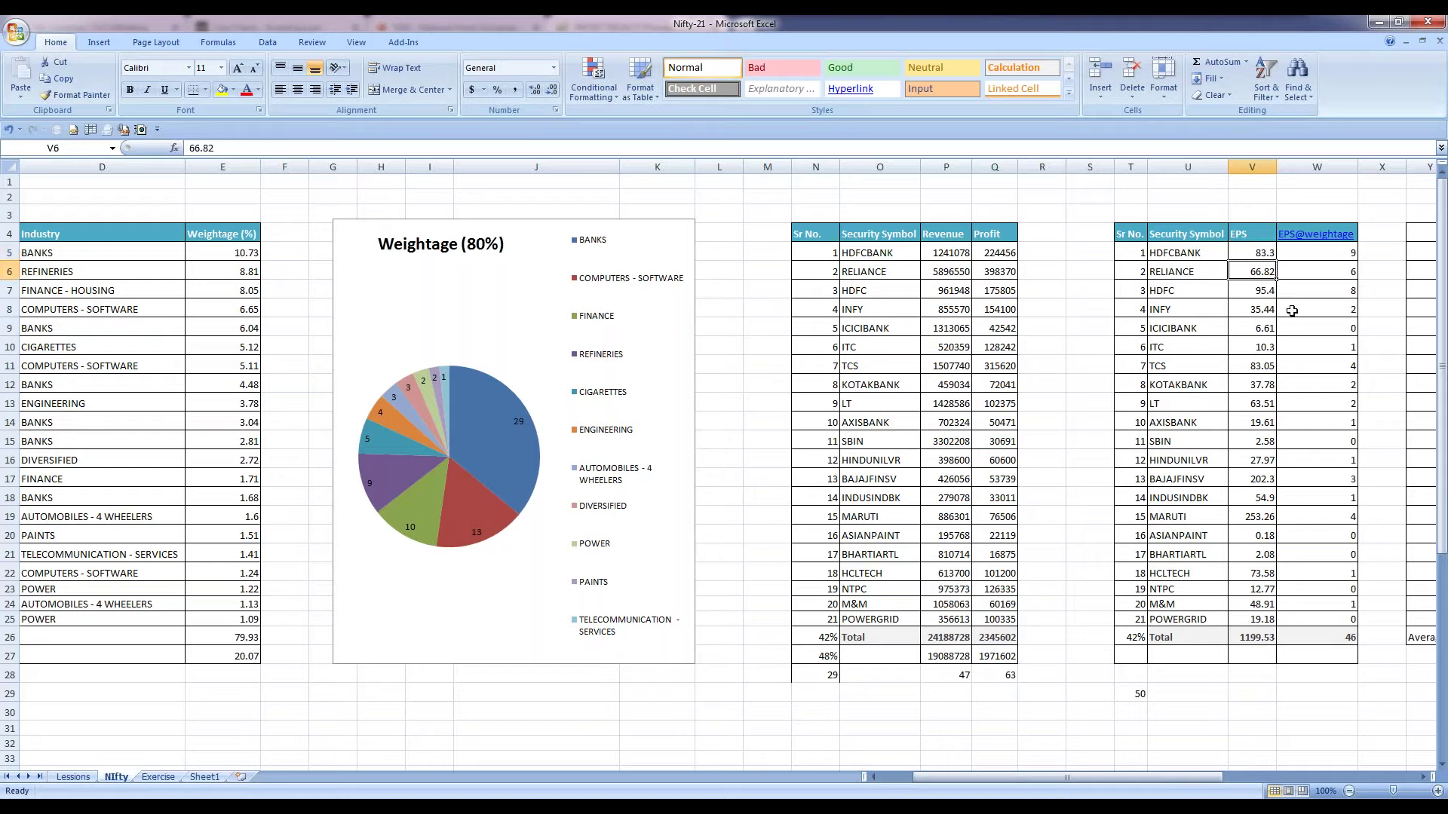
click(1328, 272)
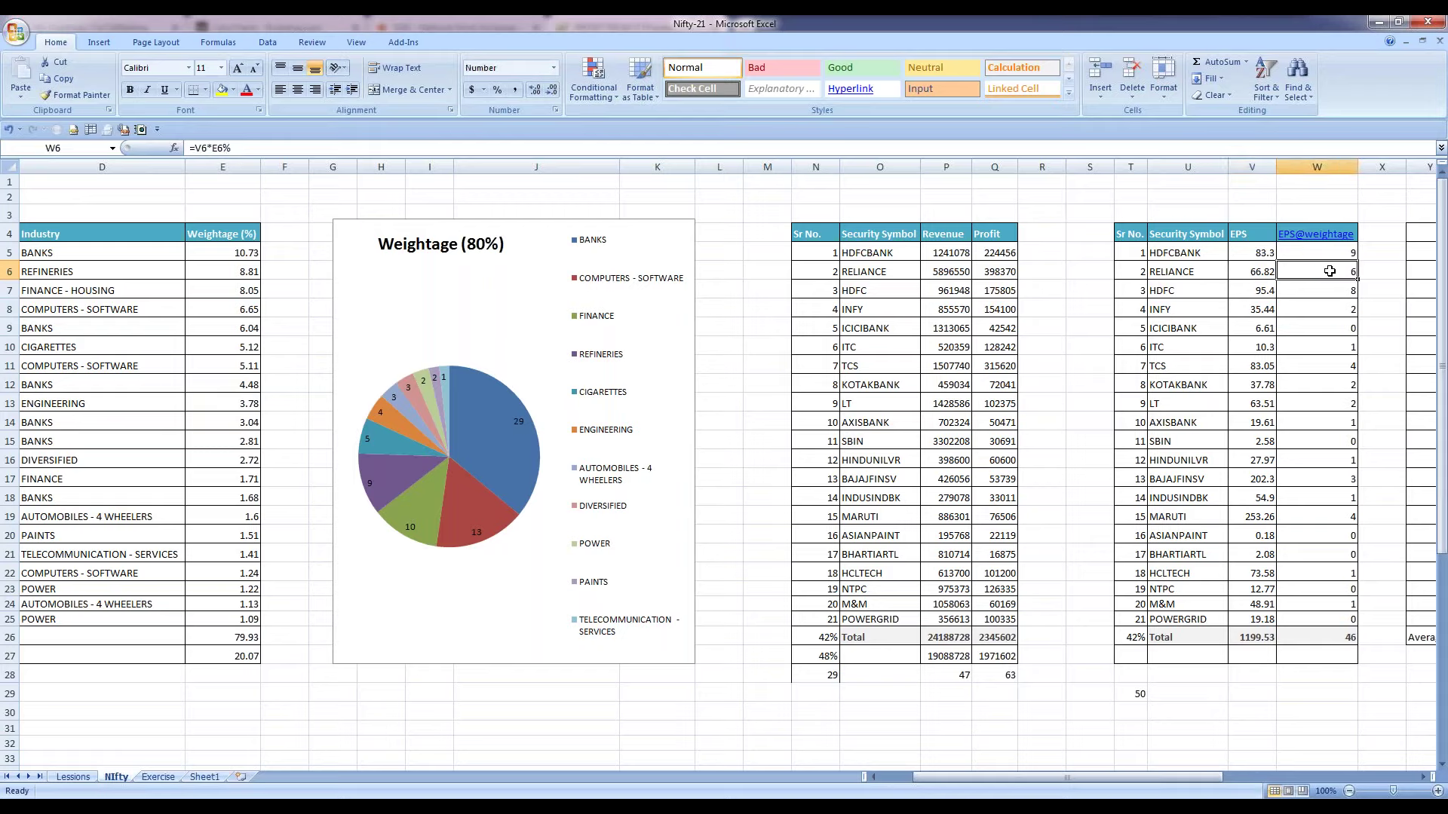
drag(1330, 253, 1331, 618)
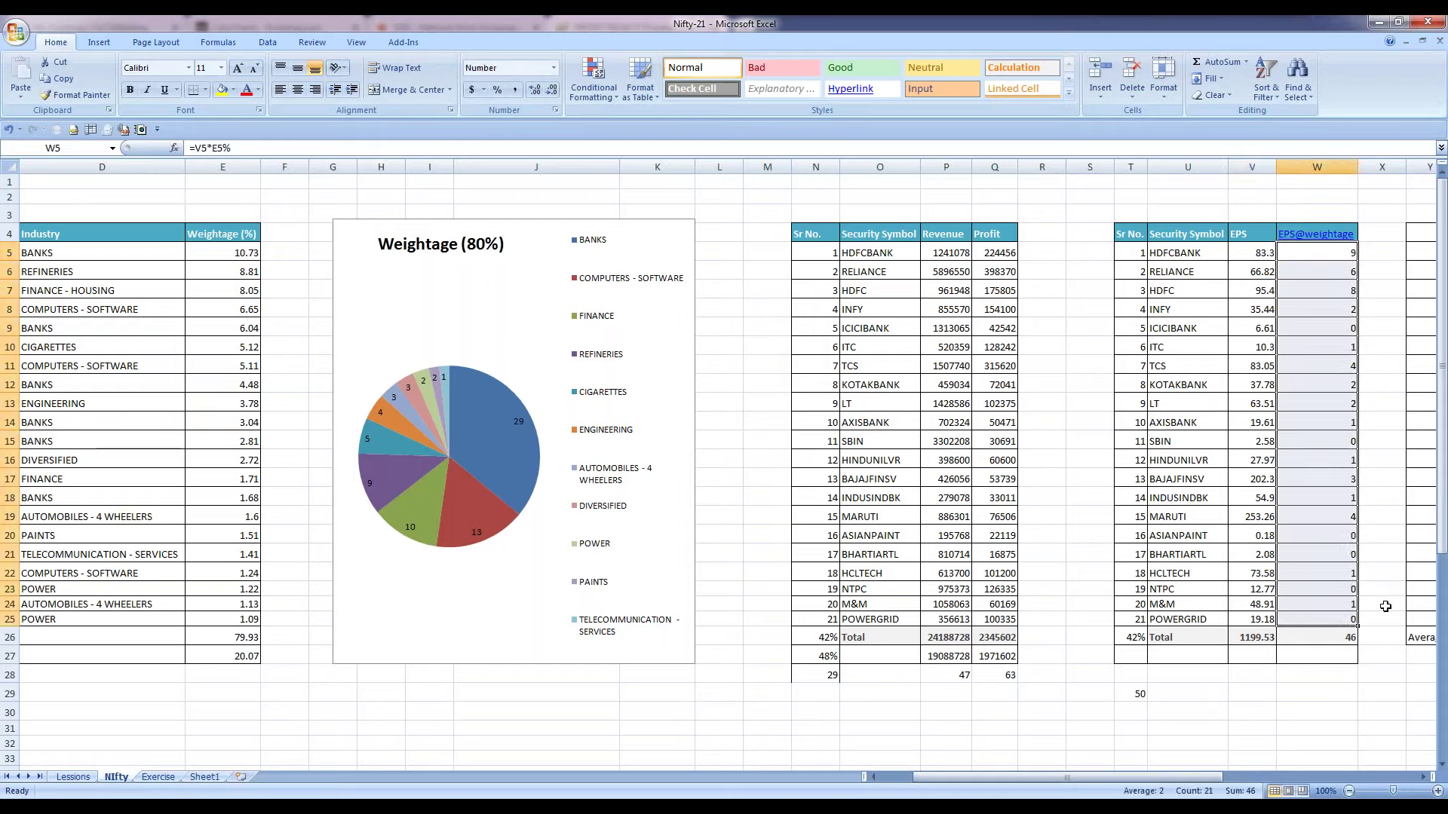
click(1327, 633)
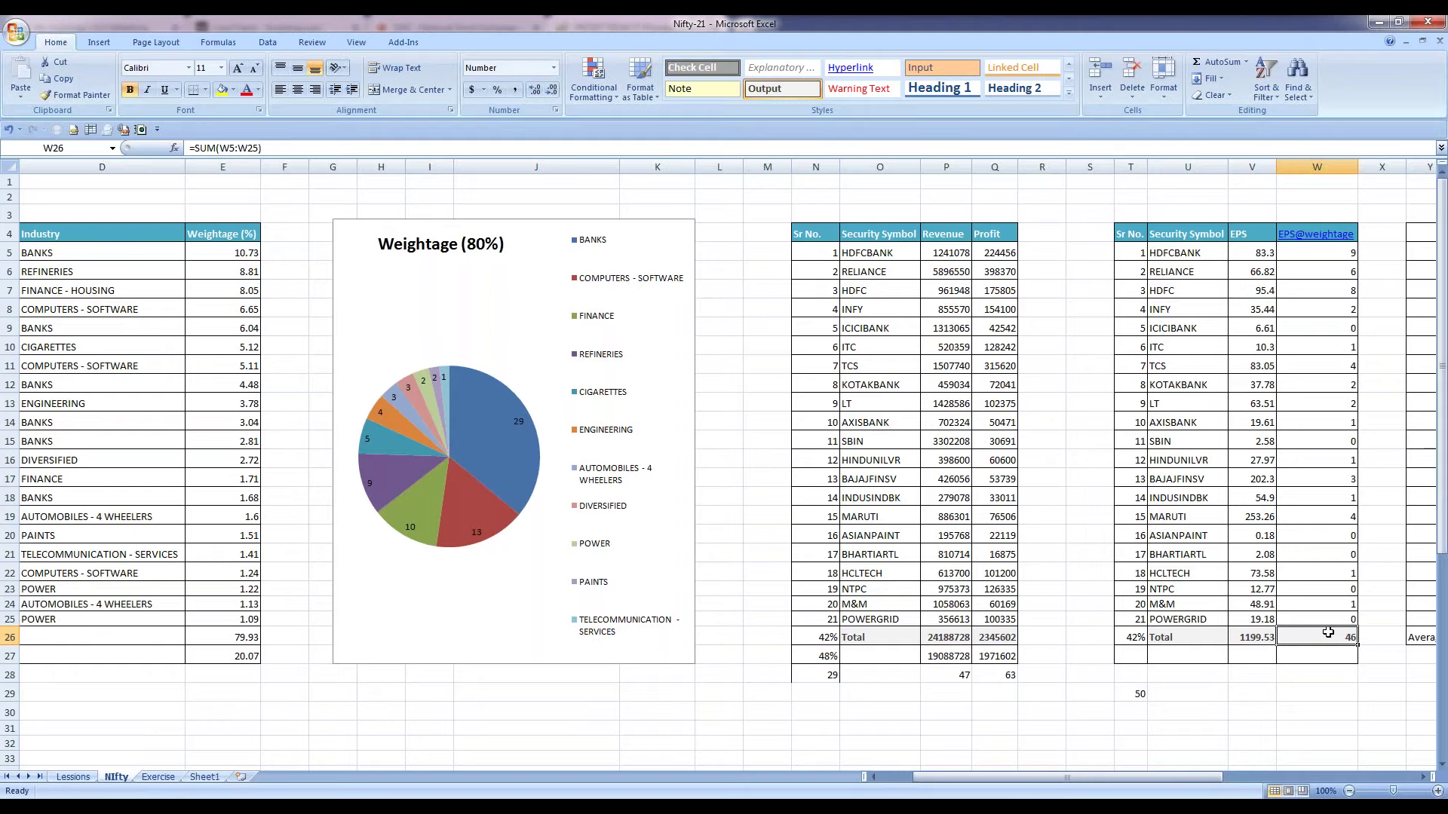
key(Right)
key(Right)
key(Right)
key(Right)
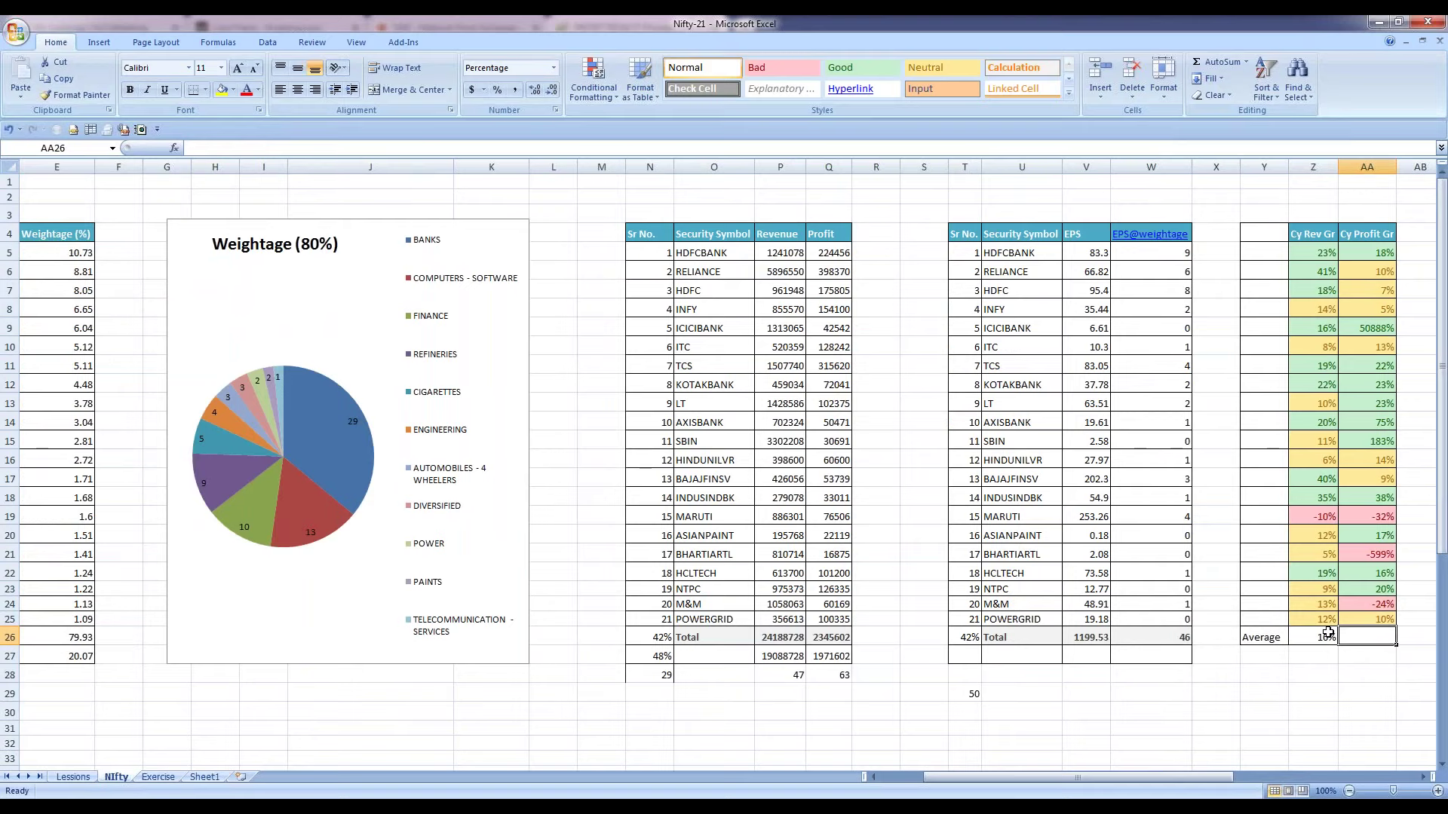
scroll(1327, 633, right, 1)
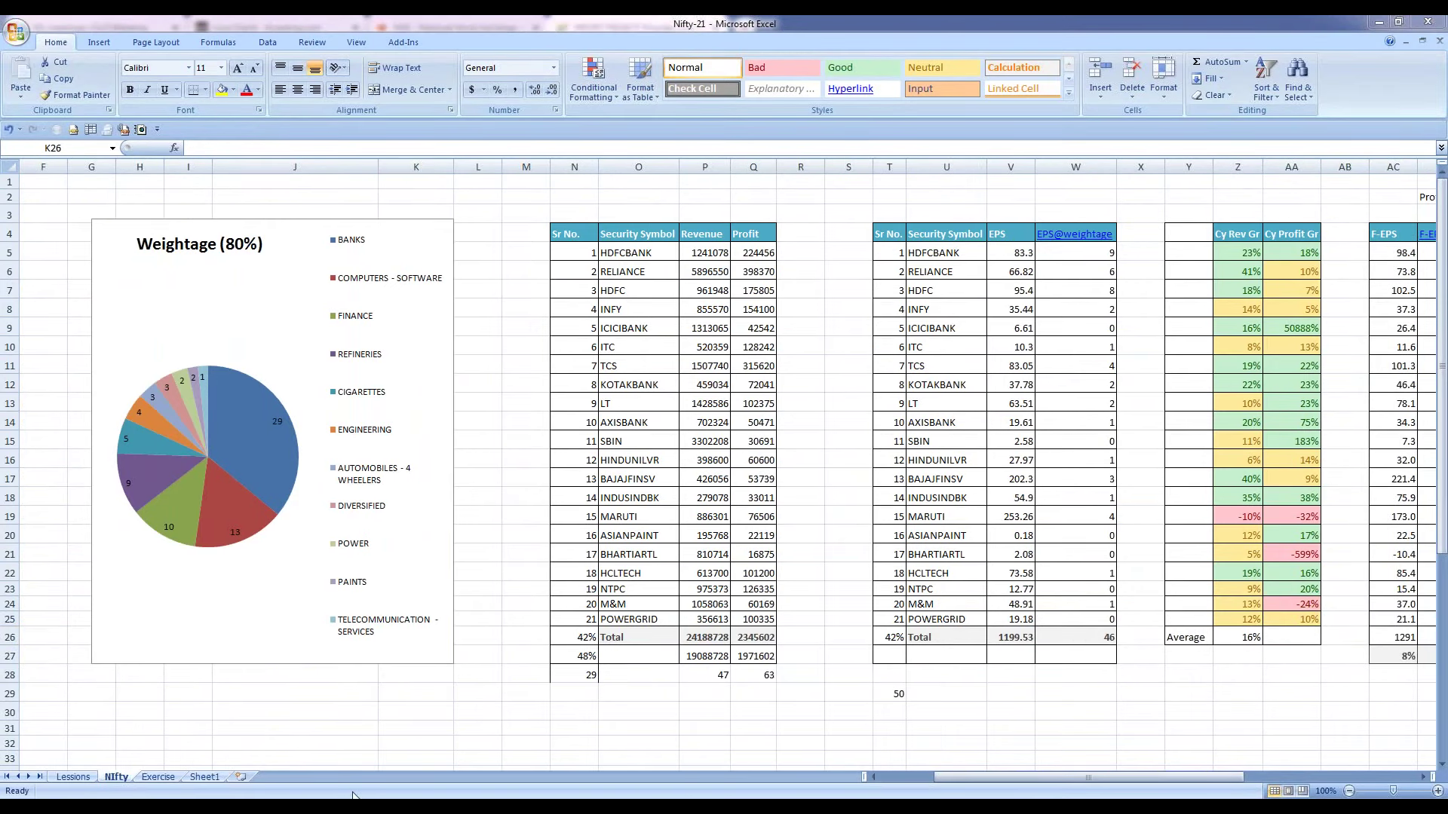
Step: Switch to the browser and open the Technical charts page from the NSE India website
key(alt+Tab)
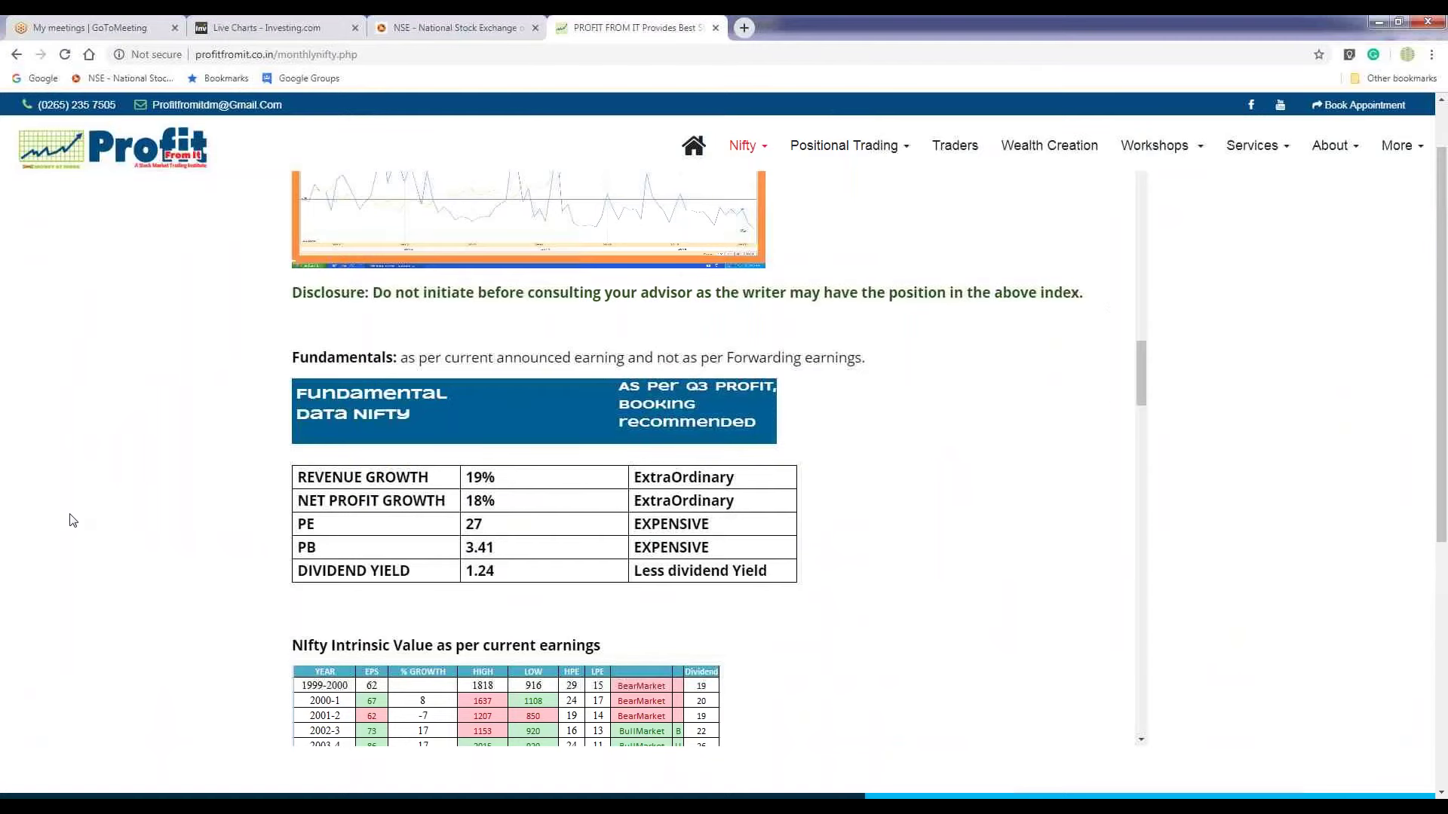
click(370, 743)
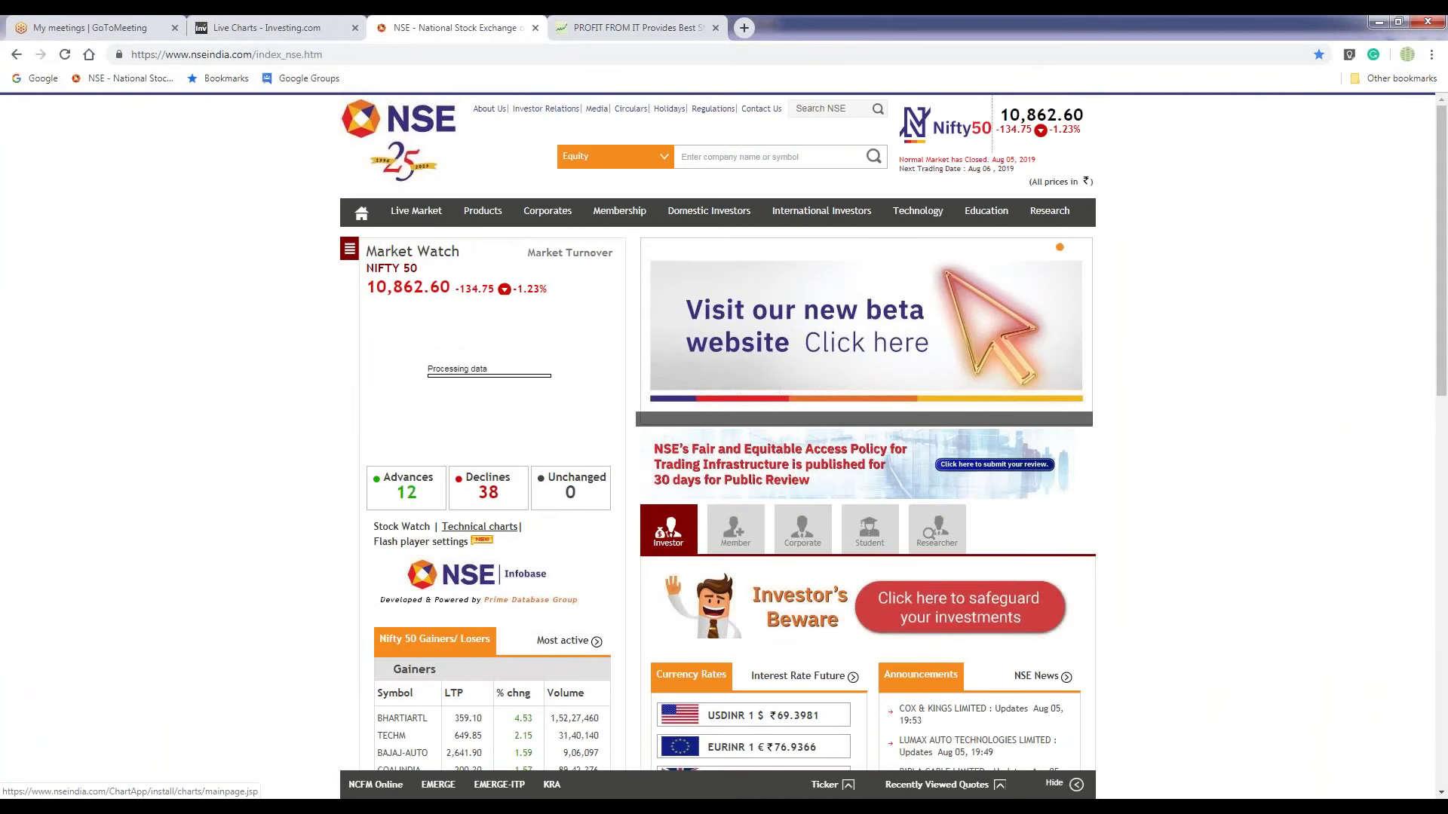
click(480, 526)
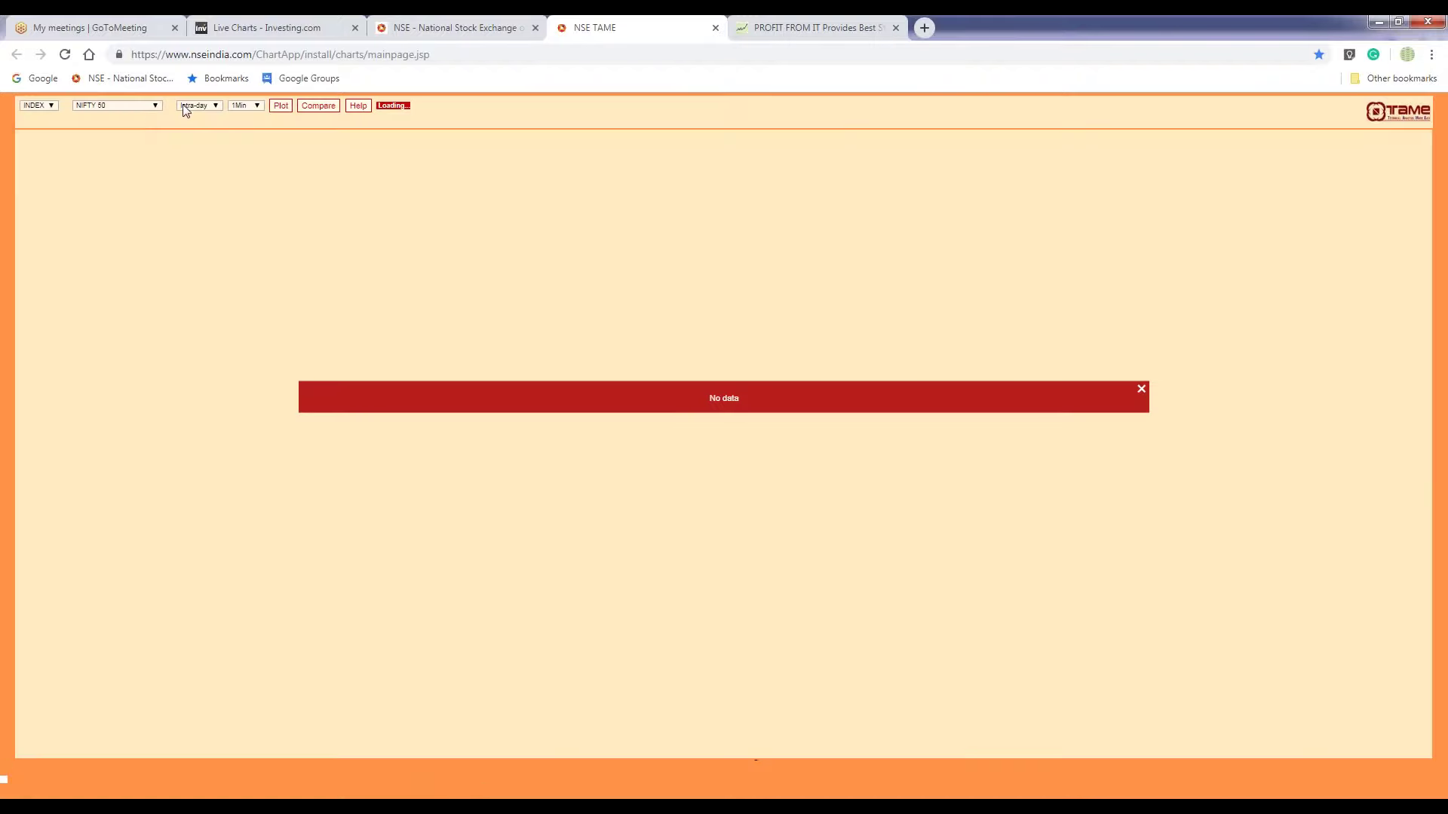
Step: Set the NSE chart to Historical data and choose the NIFTY50 DIV POINT index
click(198, 106)
click(197, 125)
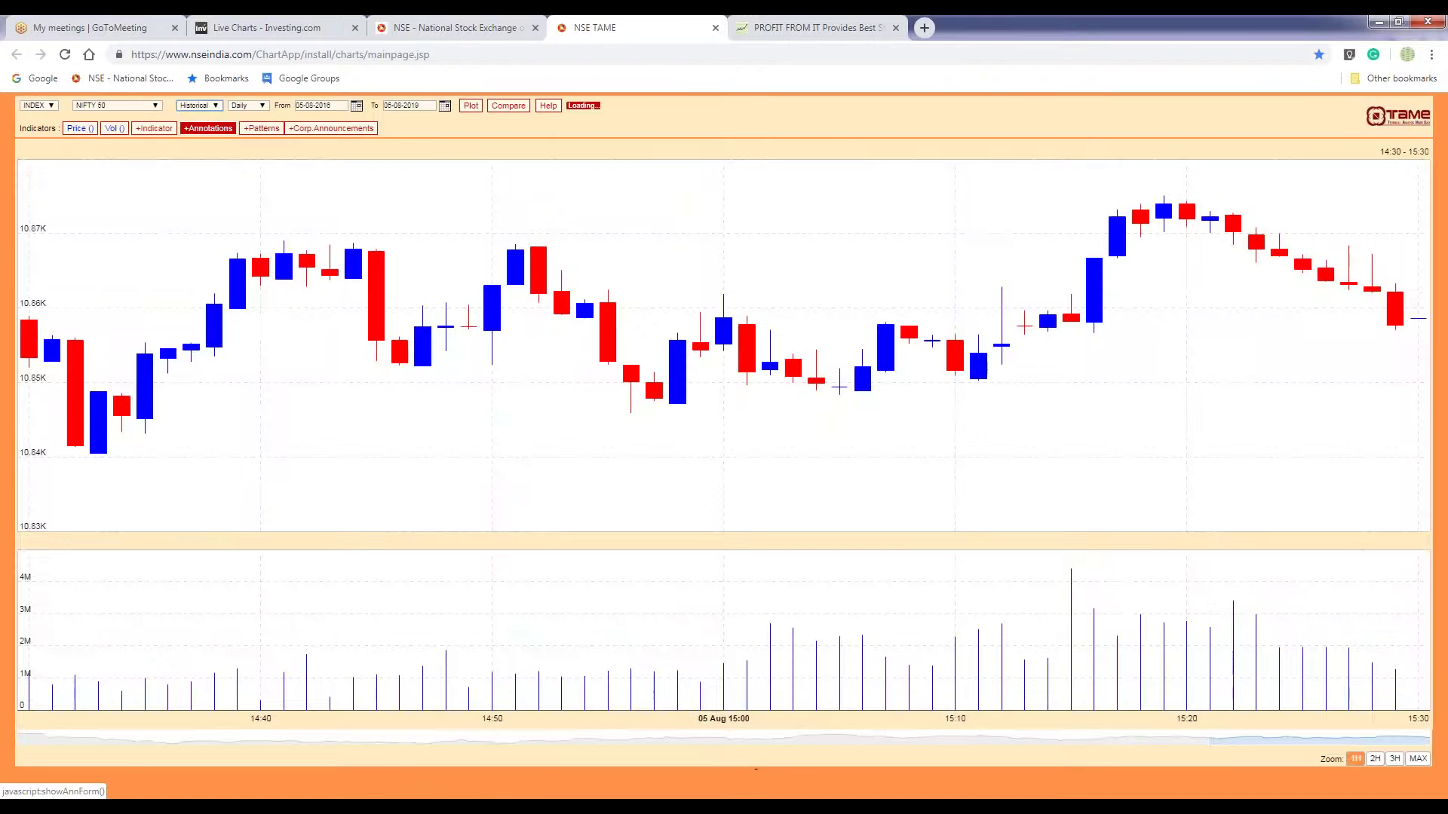
click(119, 105)
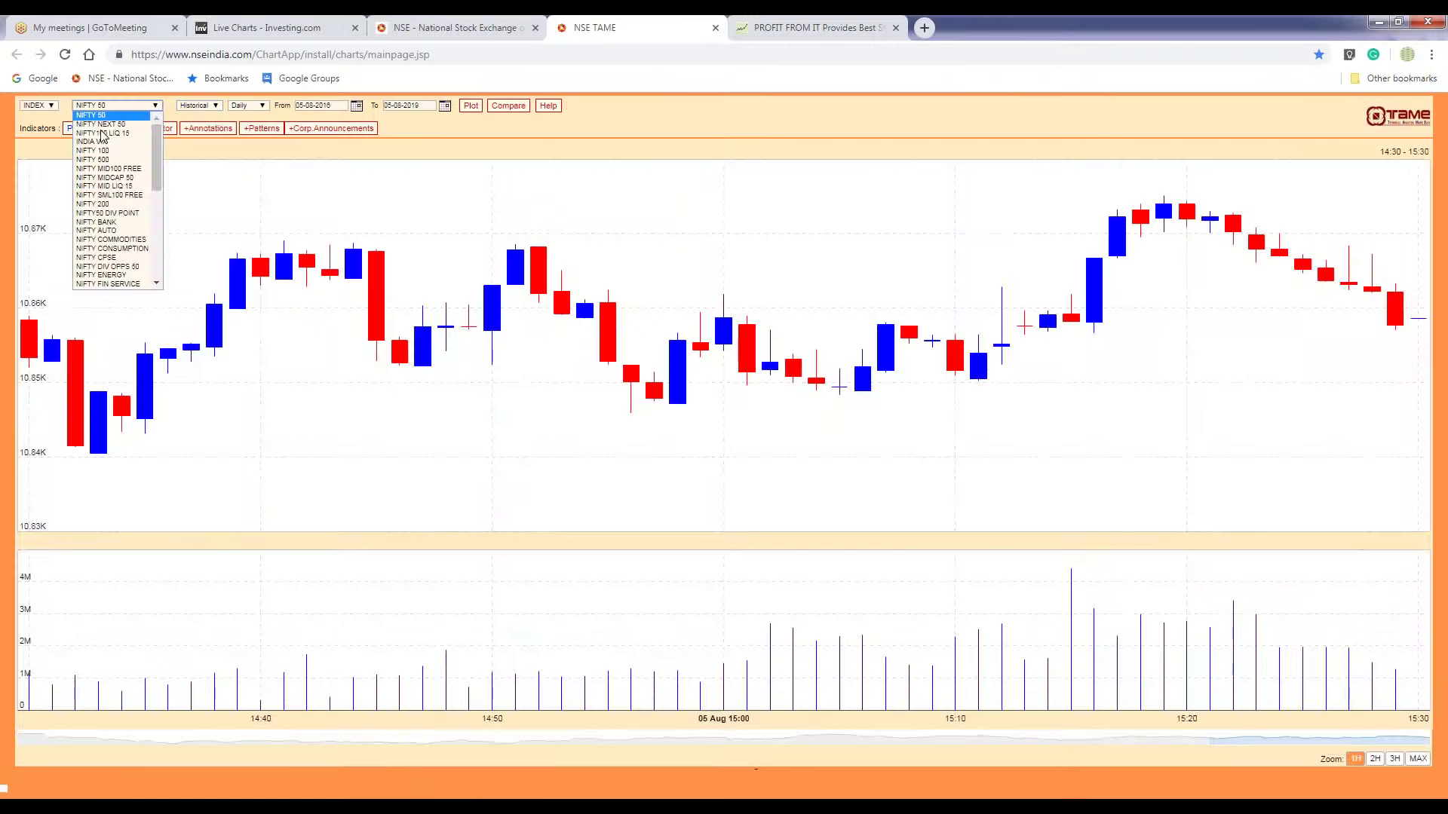
click(123, 215)
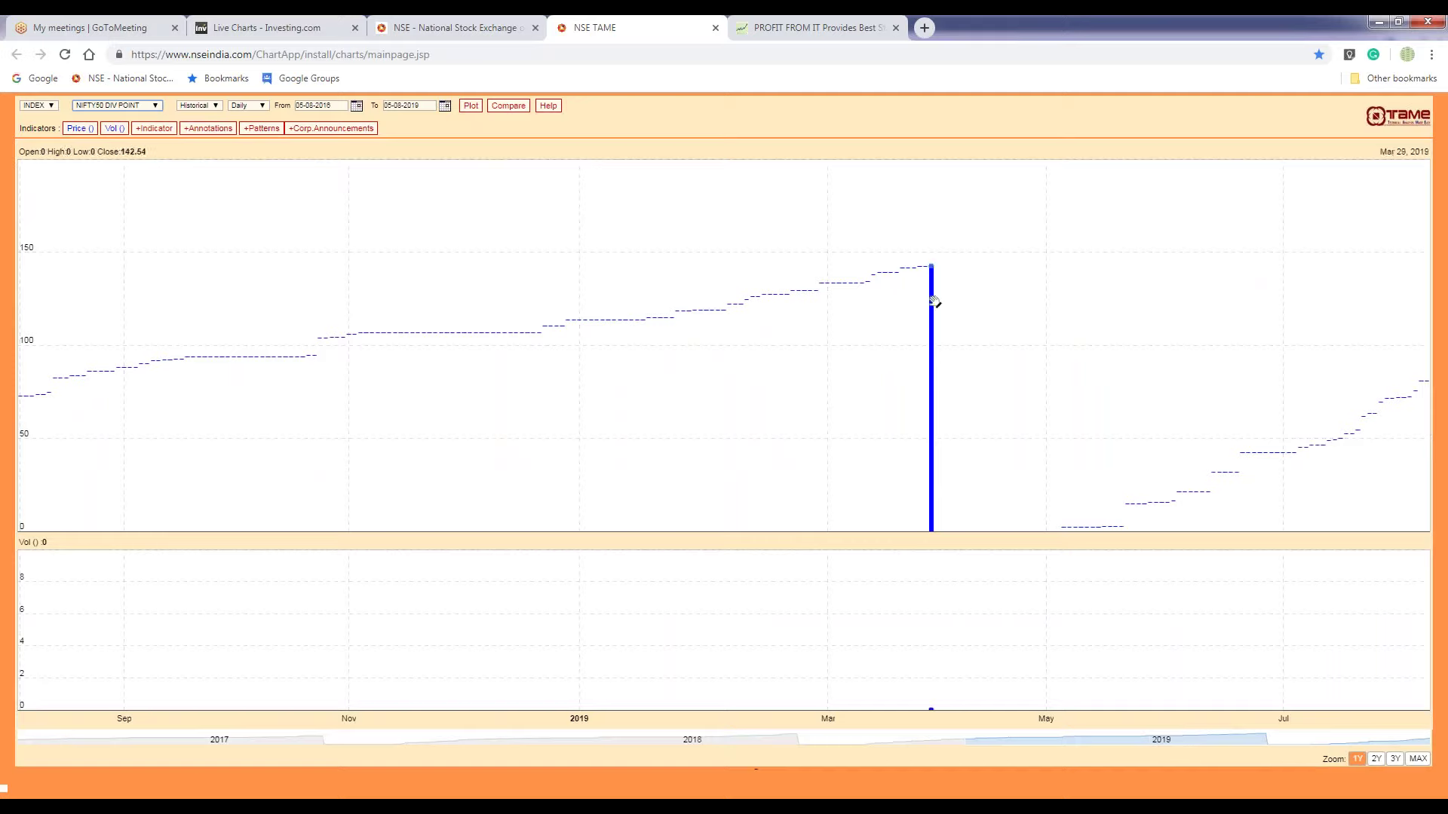
Step: View the NIFTY50 DIV POINT chart over the MAX range, then over the 1Y range
click(1418, 759)
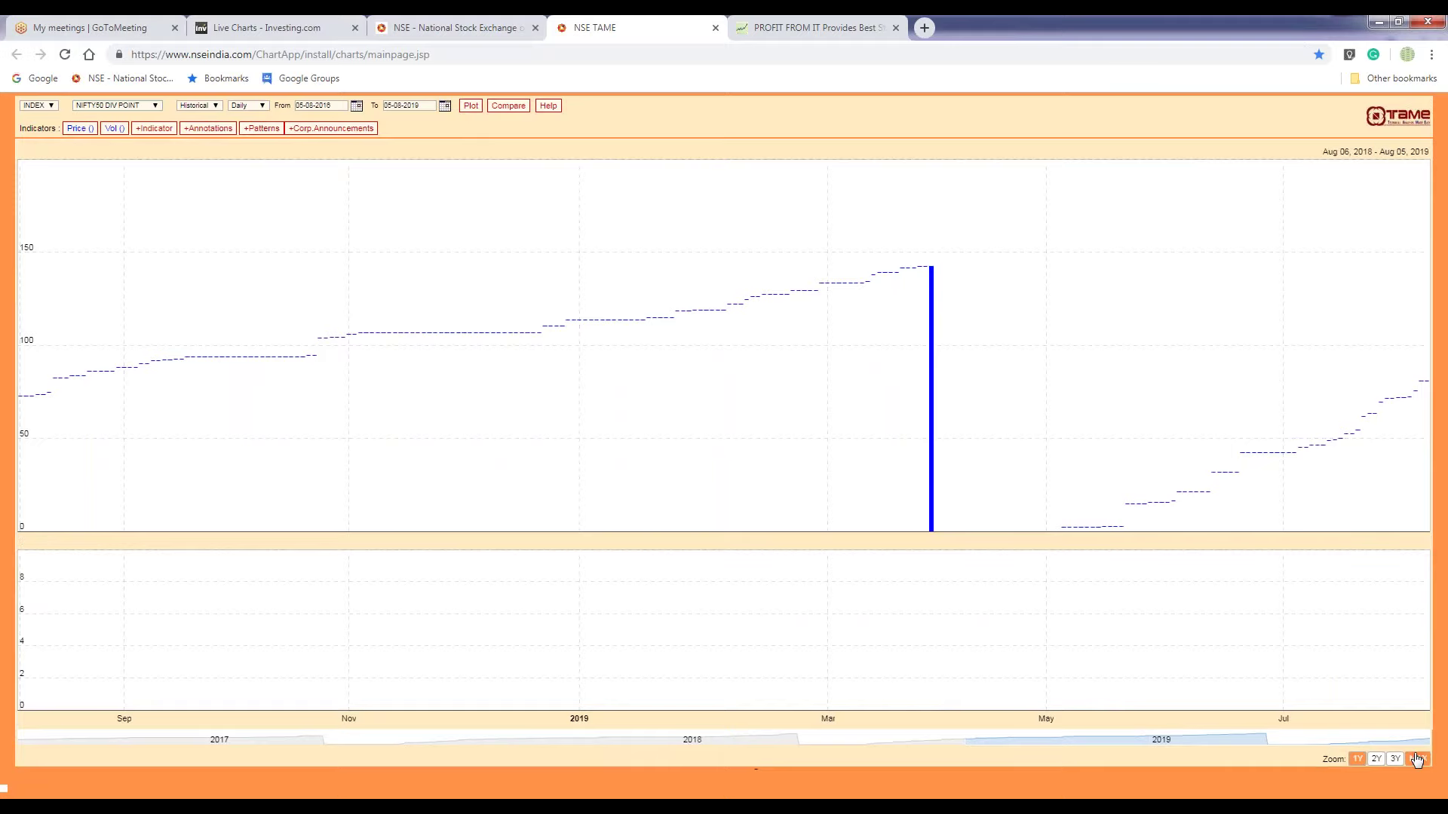
click(1417, 759)
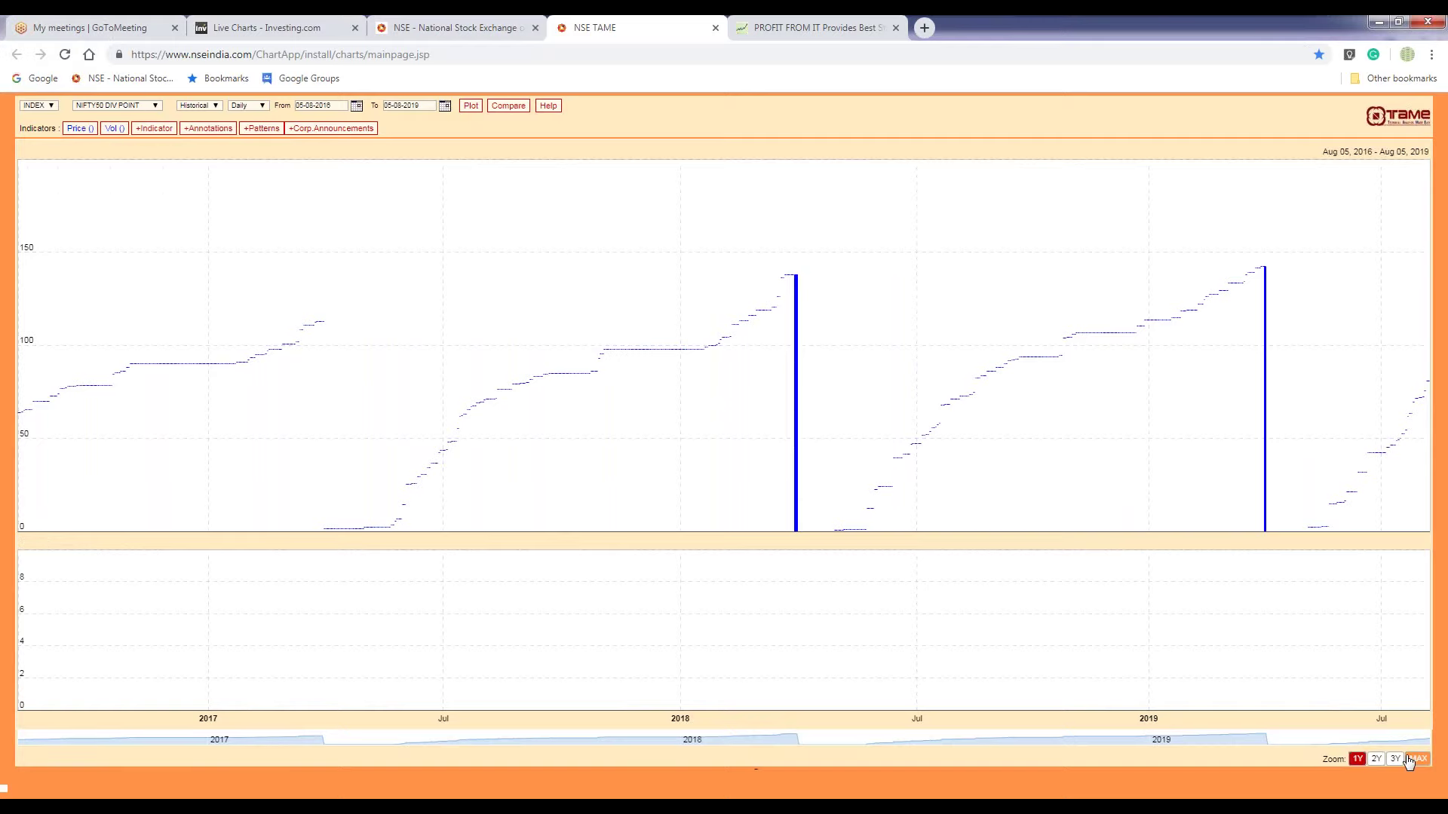
click(1358, 758)
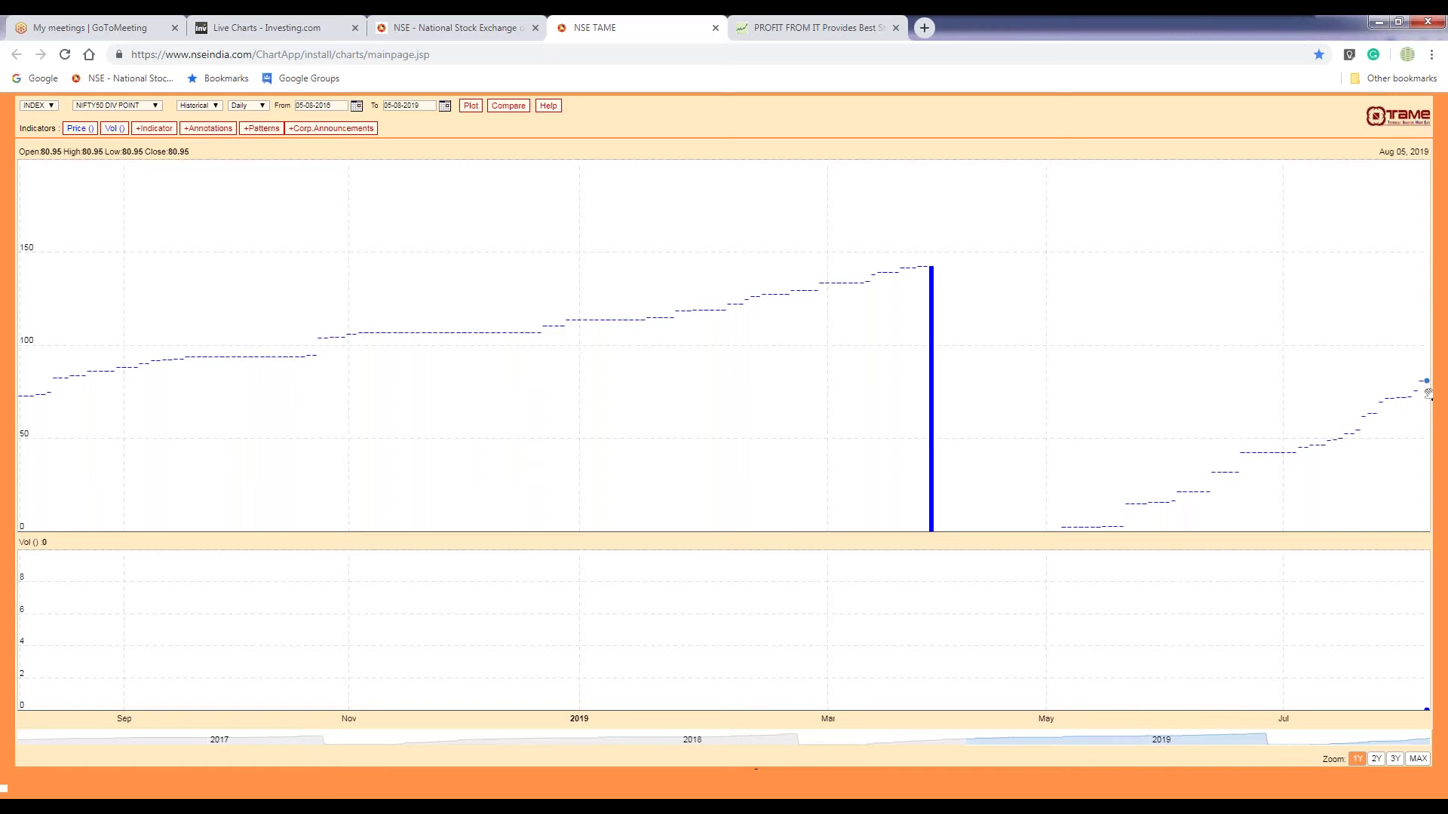
Step: Switch back to the Nifty-21 workbook in Excel and review the EPS@weightage column with its total
click(420, 797)
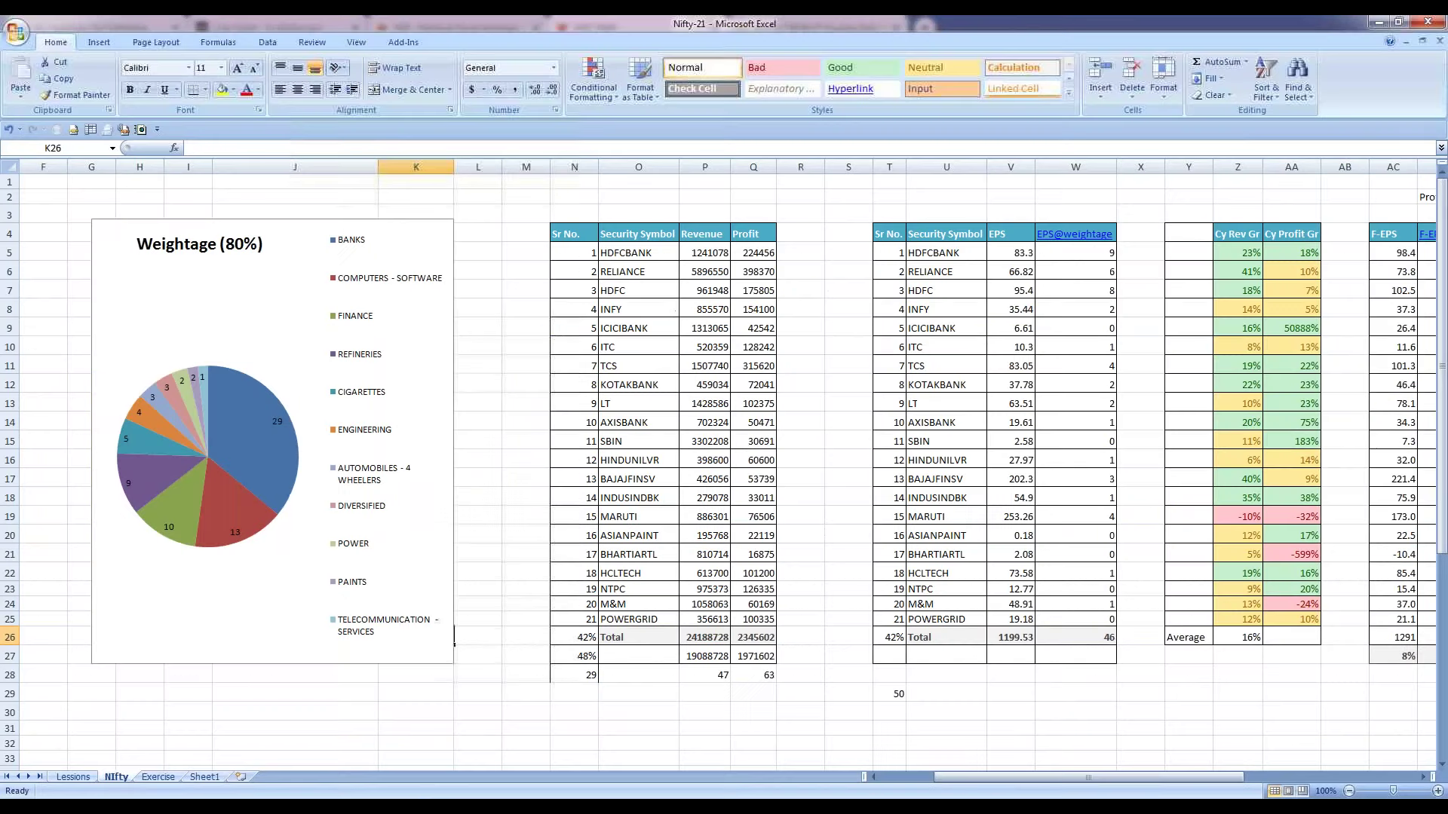
click(922, 399)
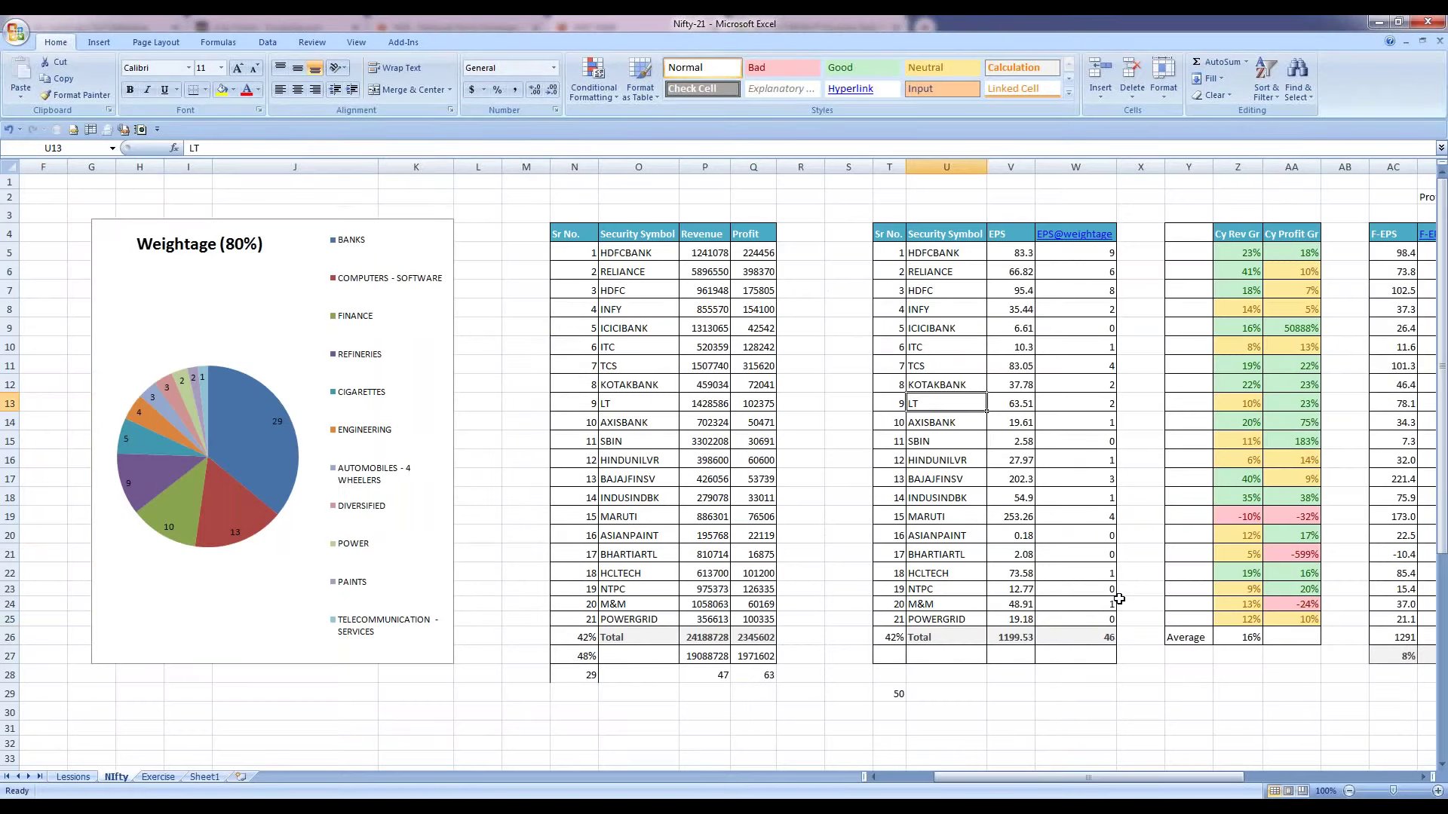
click(1101, 632)
drag(1086, 253, 1087, 626)
click(1142, 640)
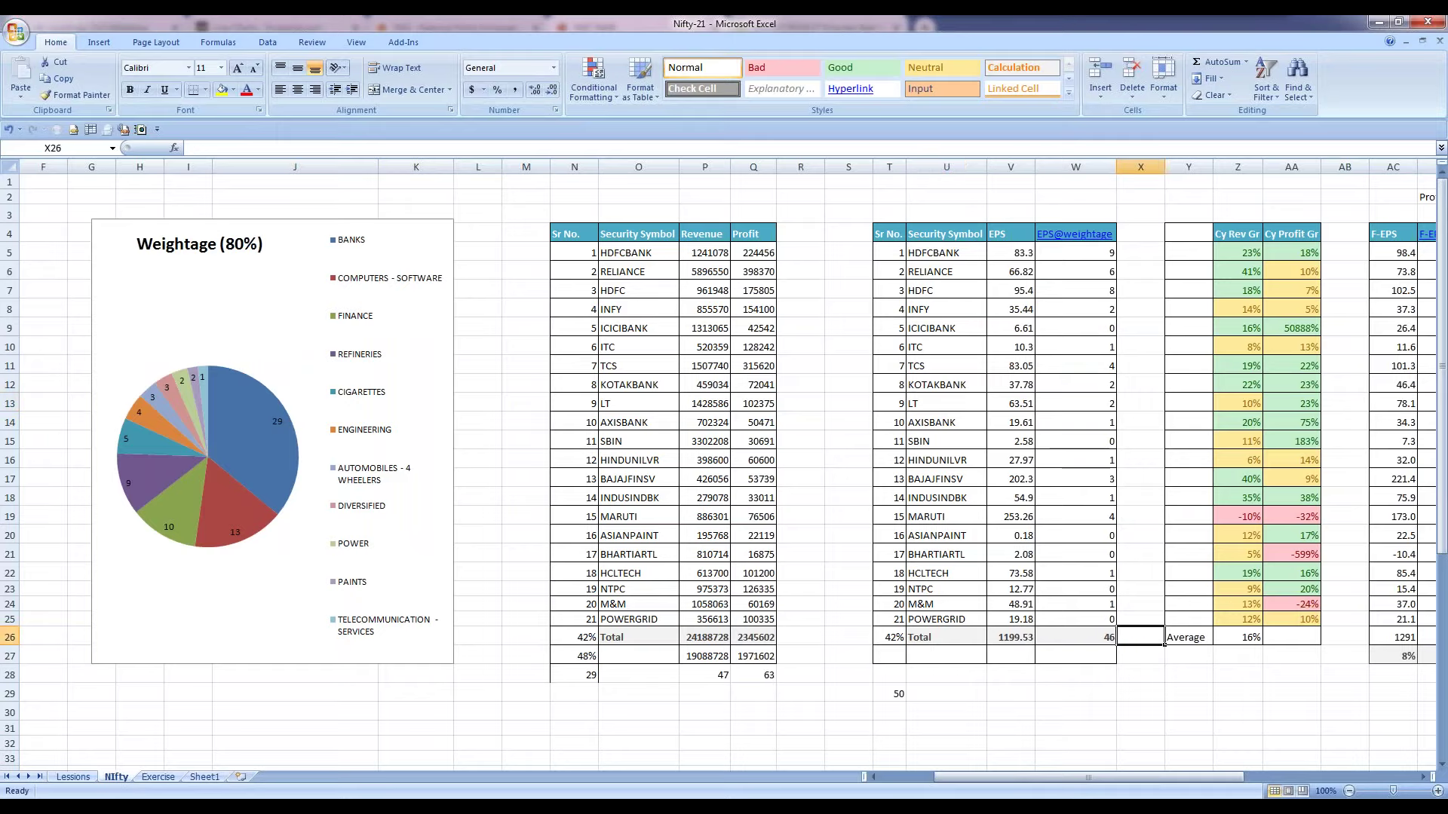
Step: Review the Cy Rev Gr column against the security list, including MARUTI's entry across row 19
drag(1237, 234, 1237, 637)
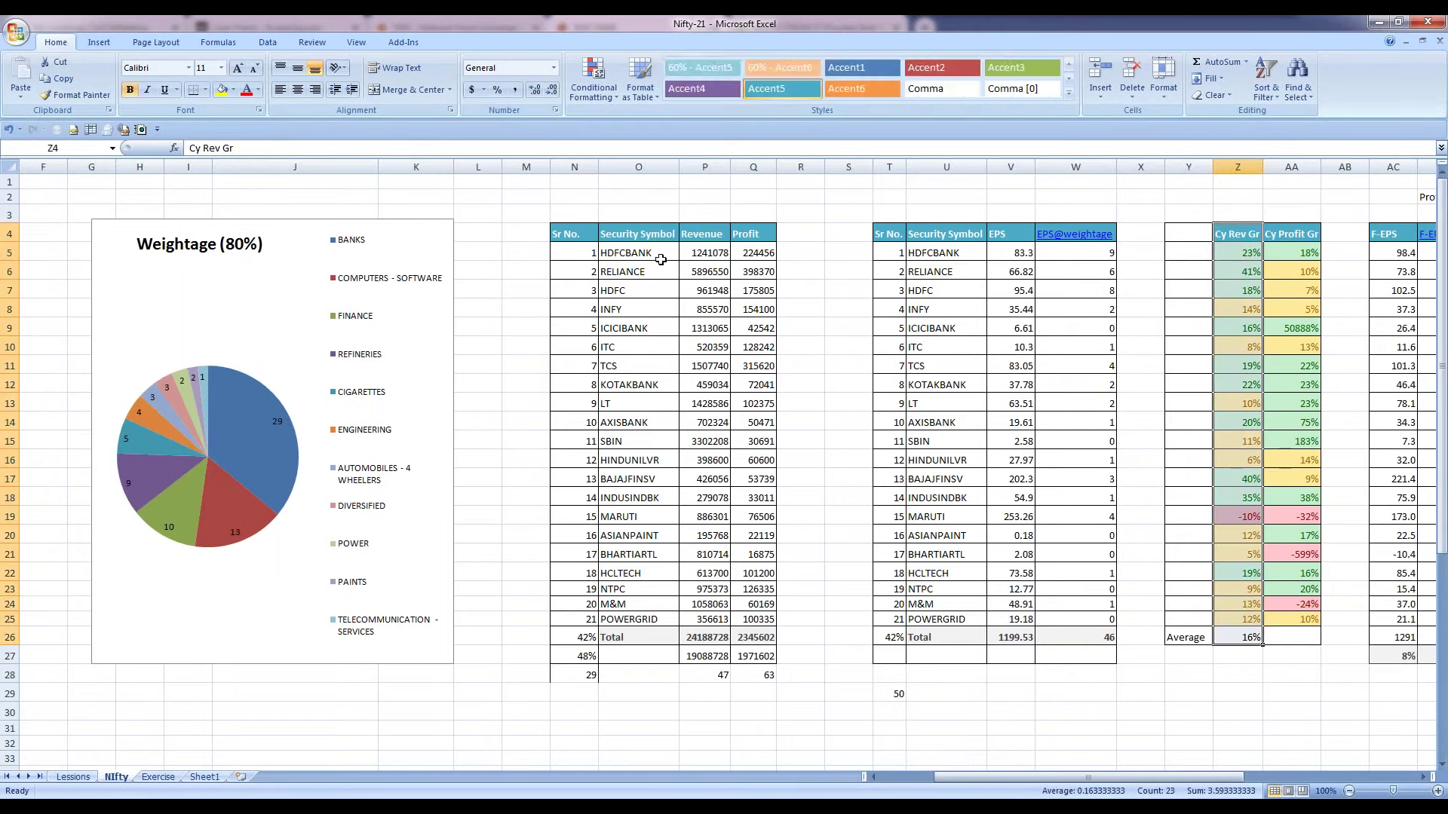
drag(638, 253, 637, 637)
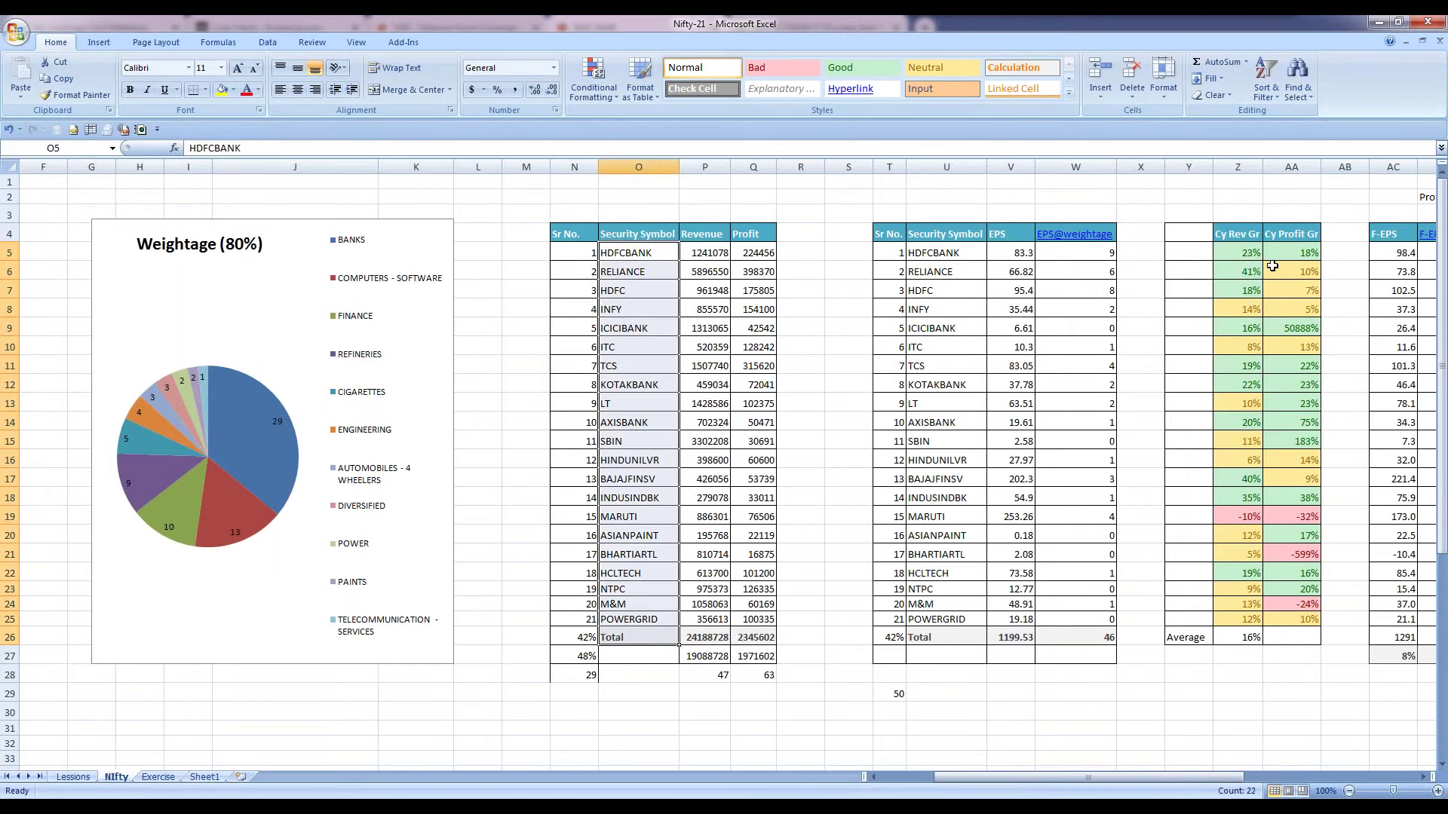
drag(1237, 252, 1237, 637)
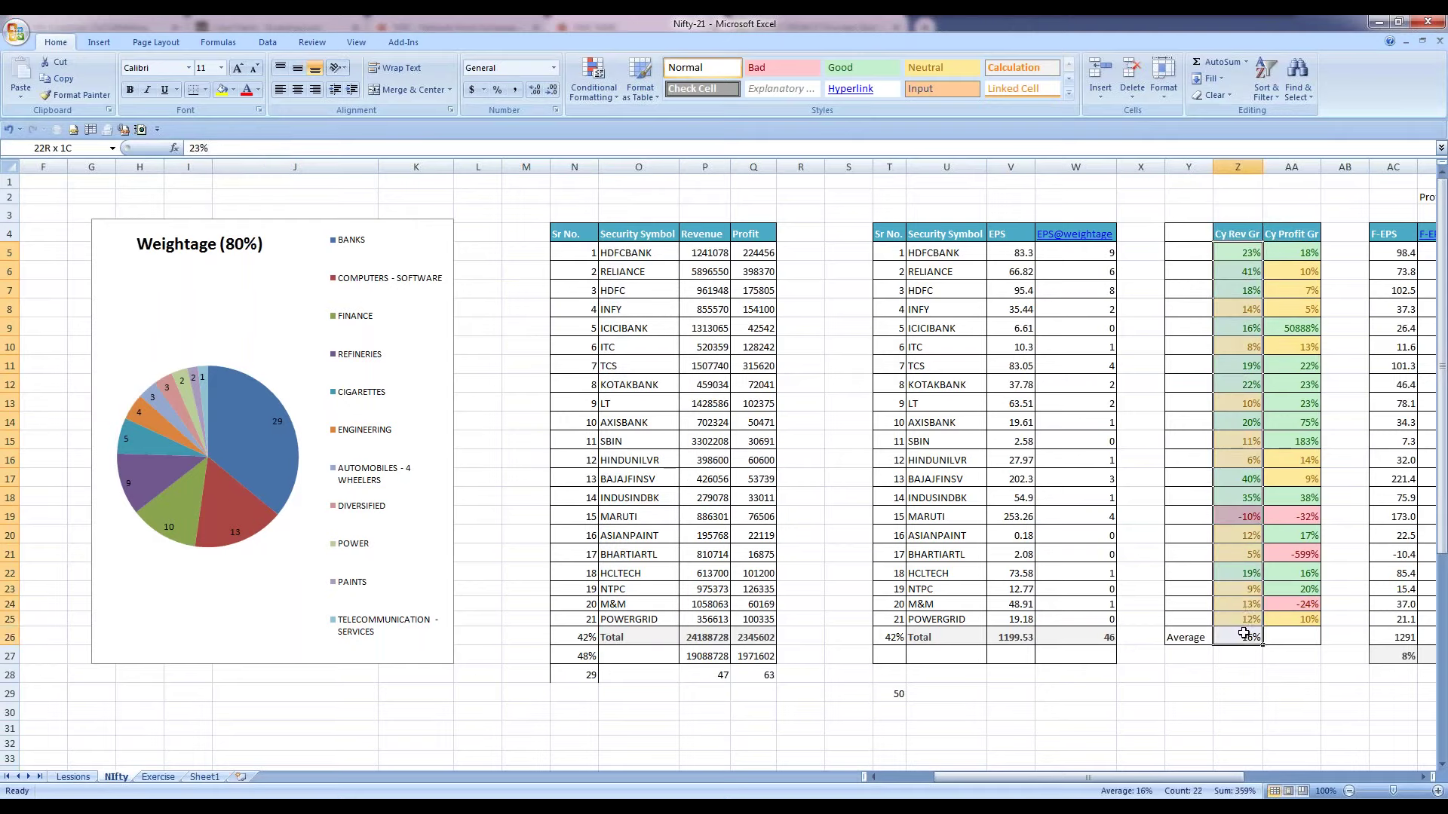
click(1245, 517)
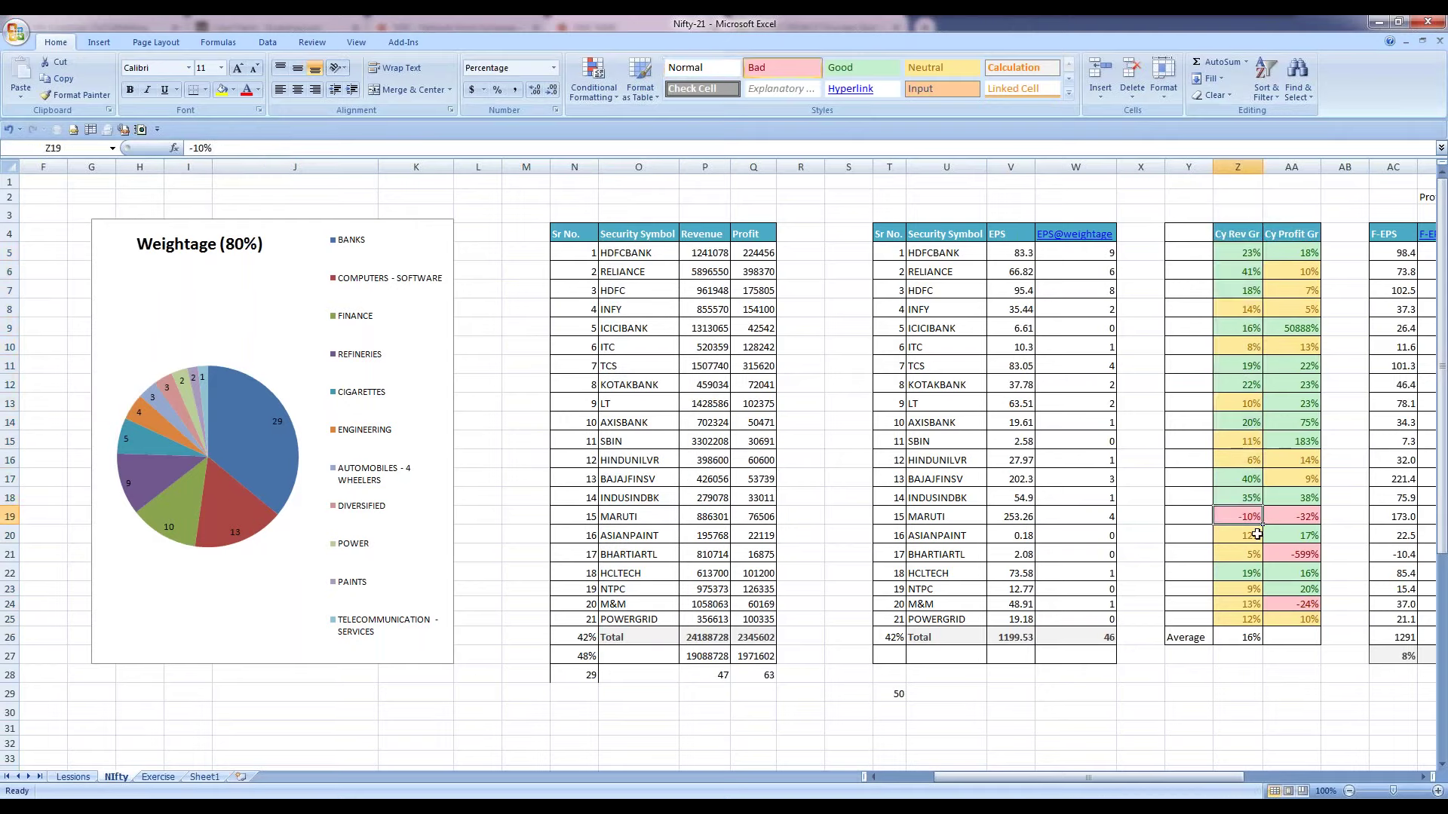
drag(1229, 517, 580, 517)
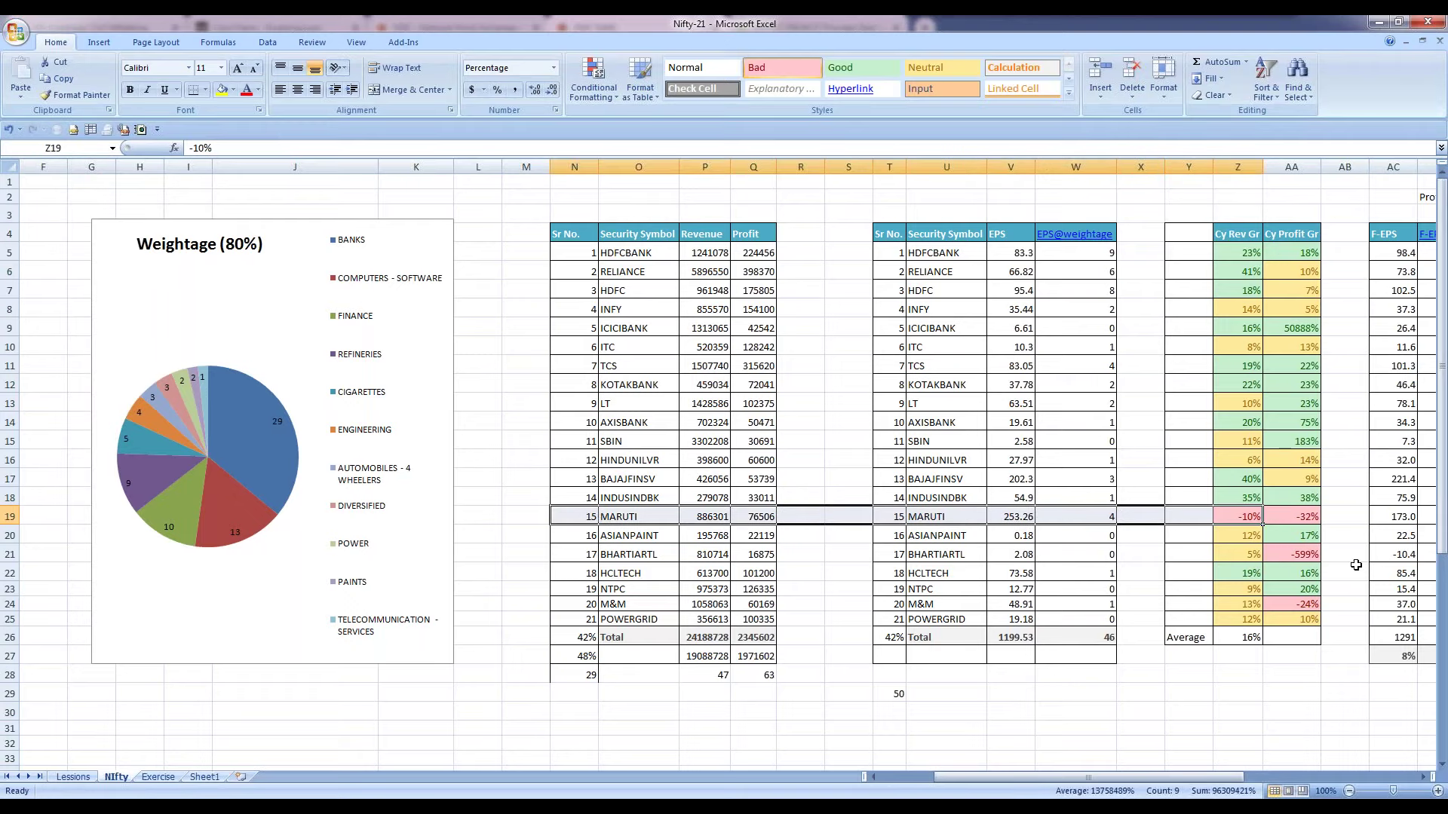
Step: Review the Cy Rev Gr values of all listed securities together with the column's average formula
click(1249, 518)
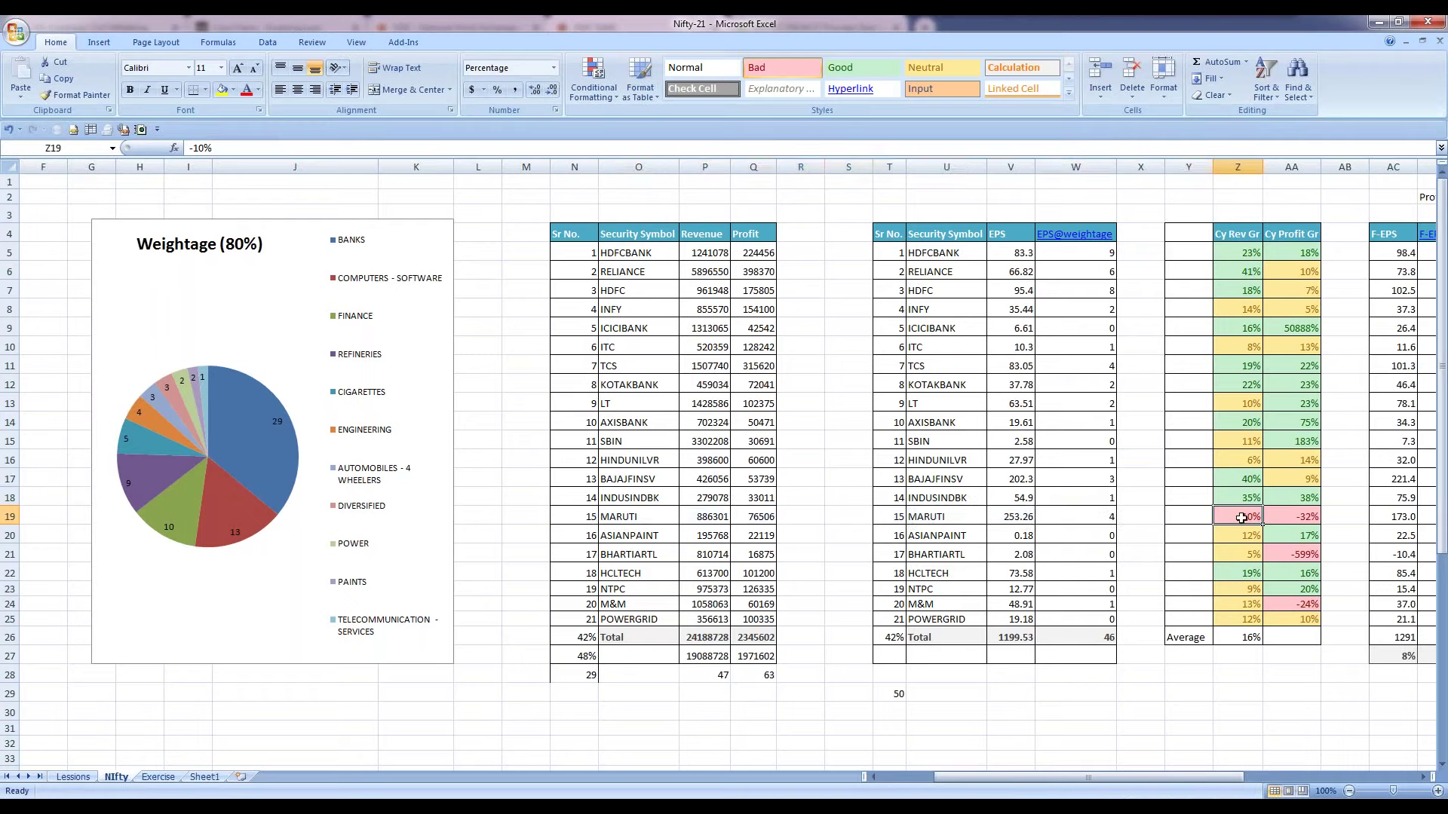
drag(1242, 253, 1244, 619)
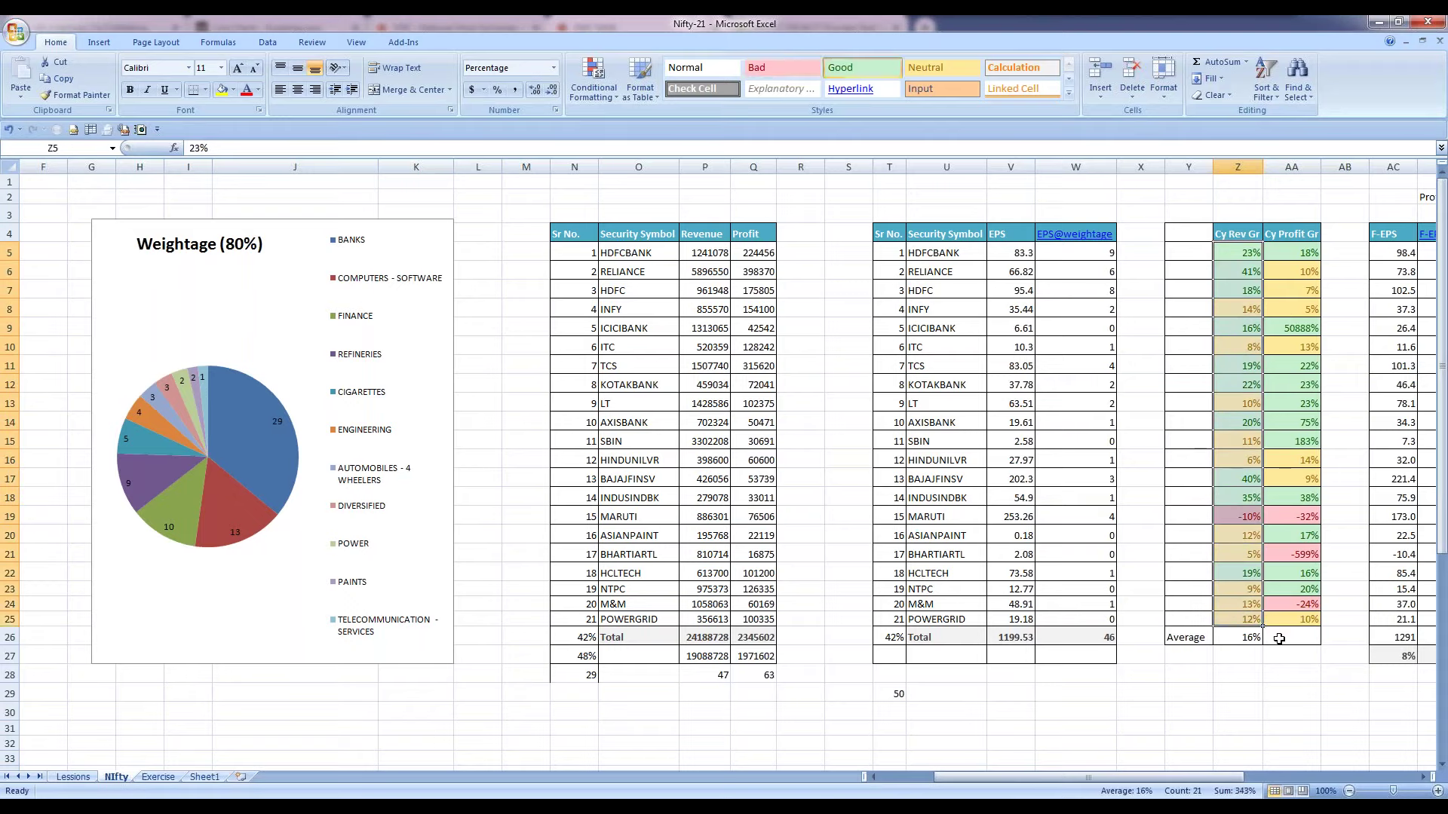
click(1253, 640)
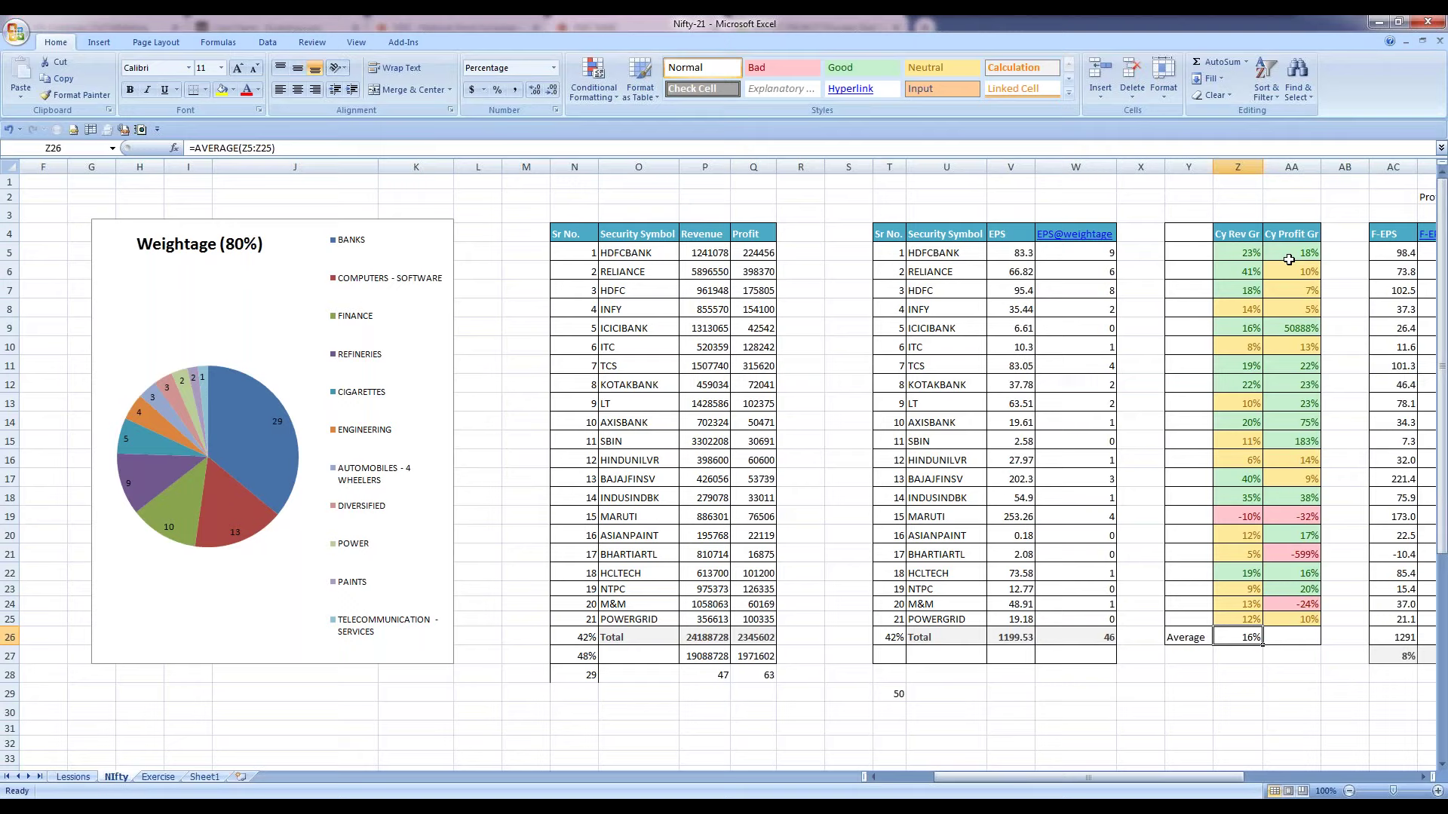
Step: Examine the negative Cy Profit Gr entries by tracing the M&M, BHARTIARTL and MARUTI rows
drag(1289, 260, 1291, 620)
drag(1291, 711, 1291, 692)
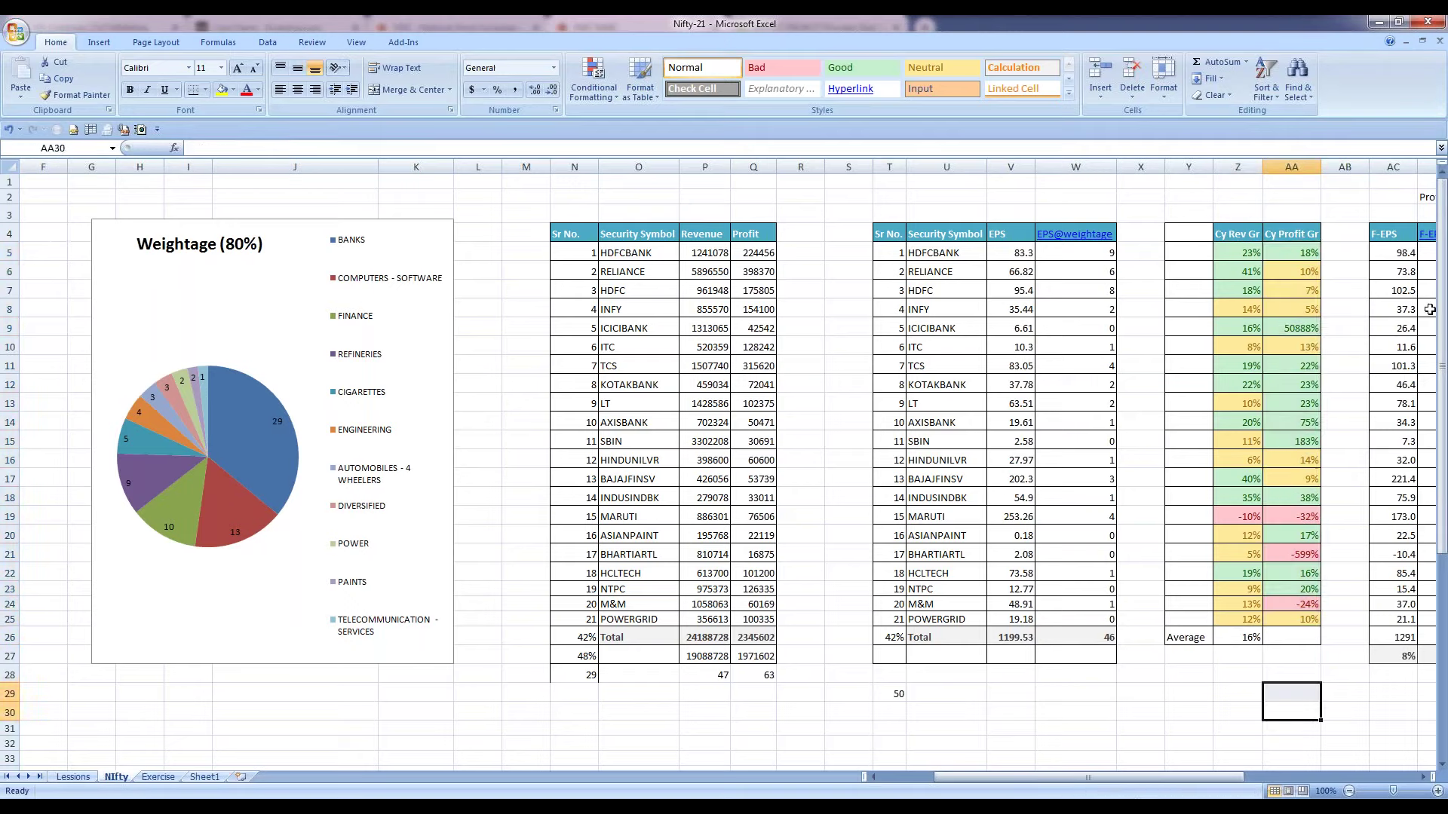
click(1306, 604)
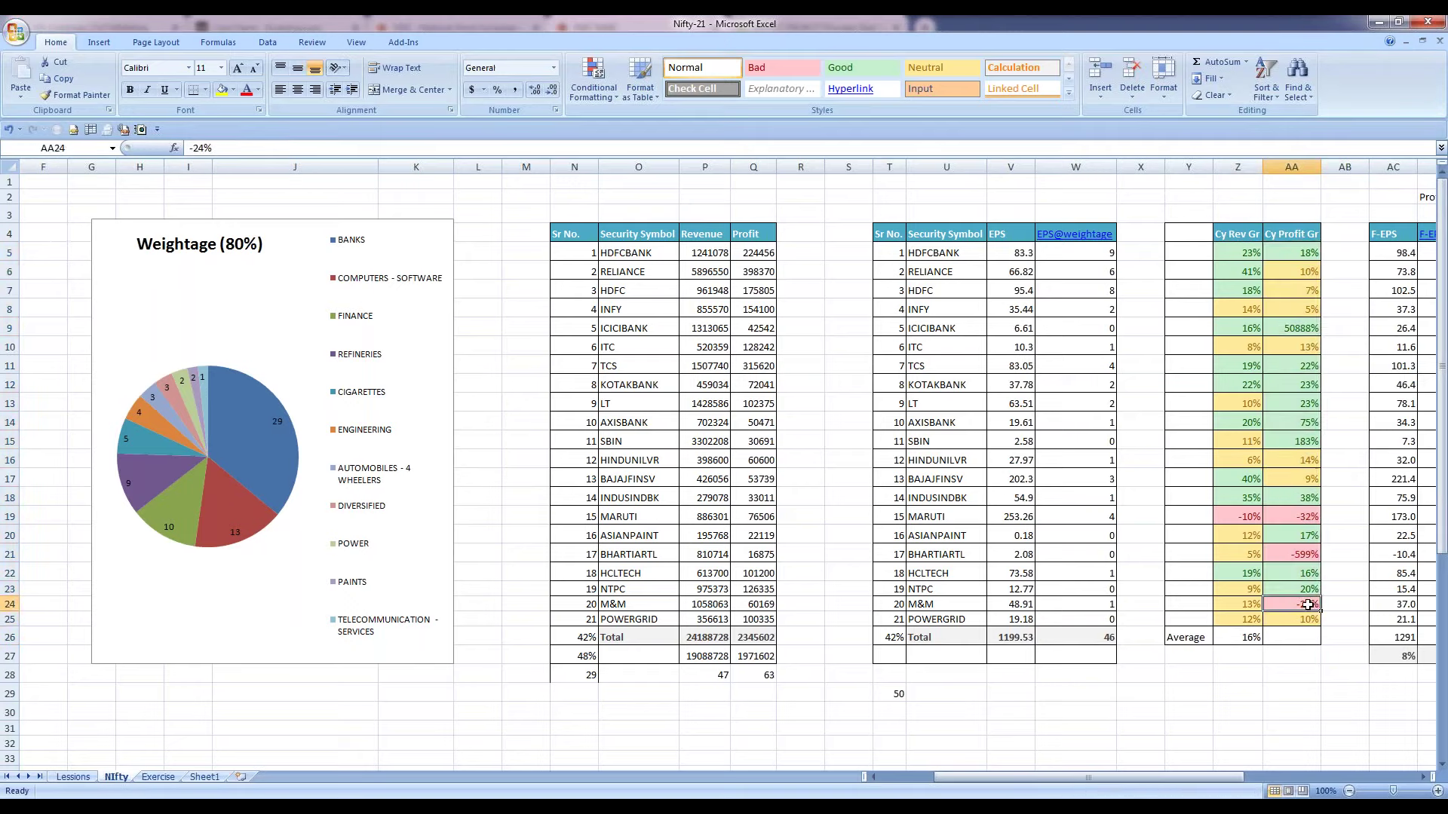
drag(1307, 604, 947, 604)
click(1303, 606)
drag(1279, 604, 890, 604)
click(1300, 604)
drag(1300, 554, 891, 555)
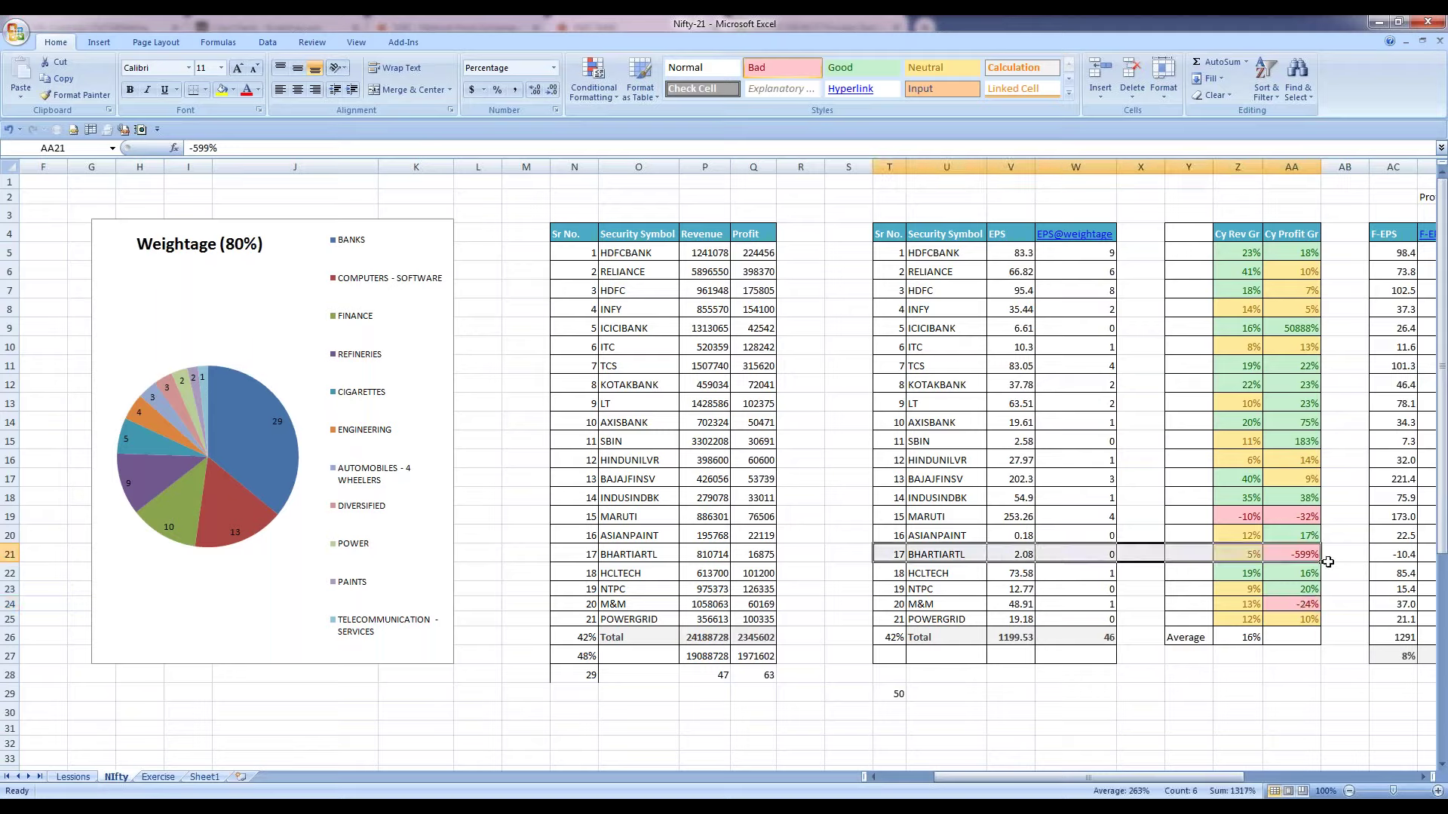
click(1294, 554)
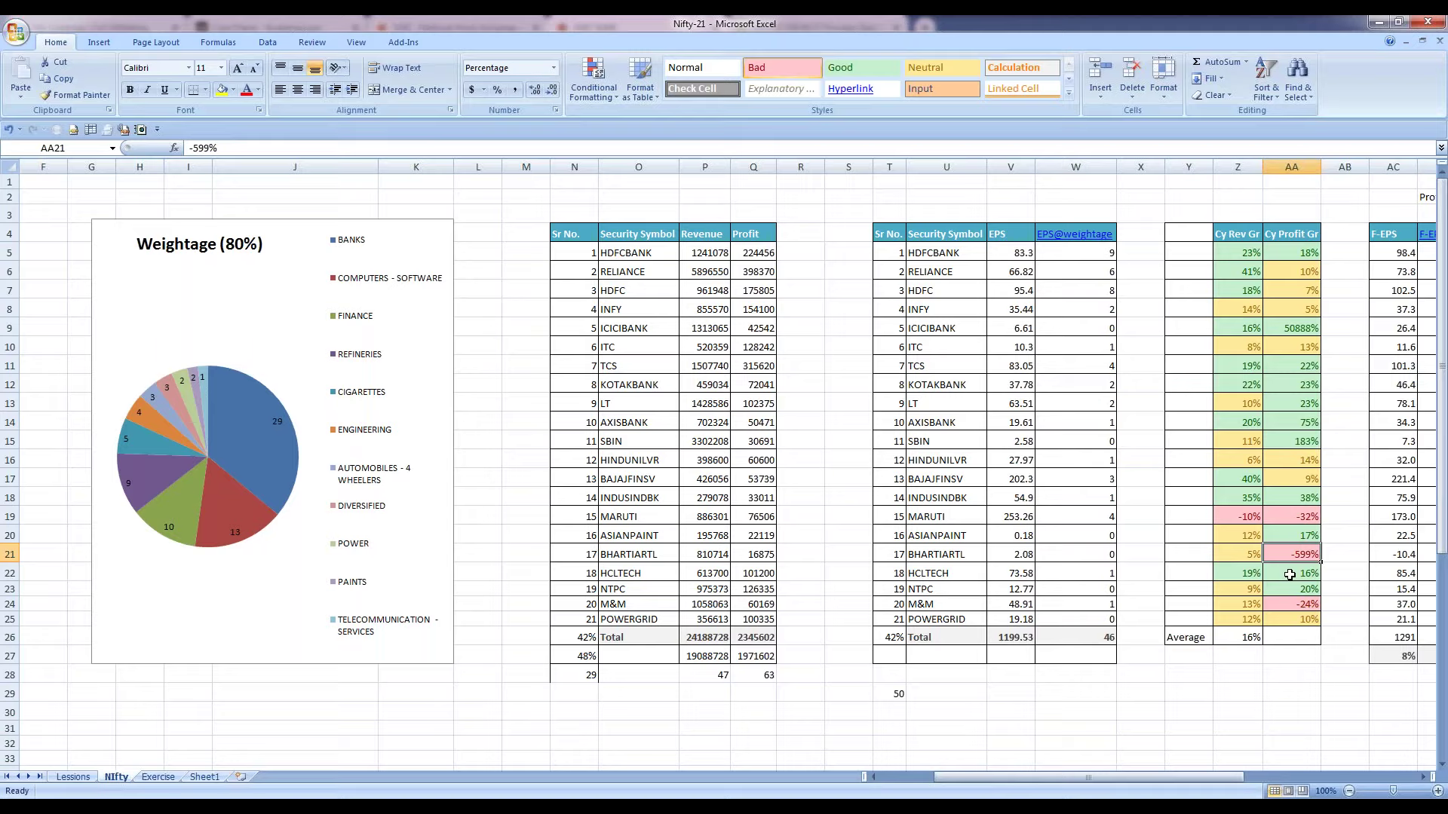
click(1304, 518)
Step: Examine ICICIBANK's outlying Cy Profit Gr entry across row 9 against the rest of the column
drag(1293, 252, 1290, 639)
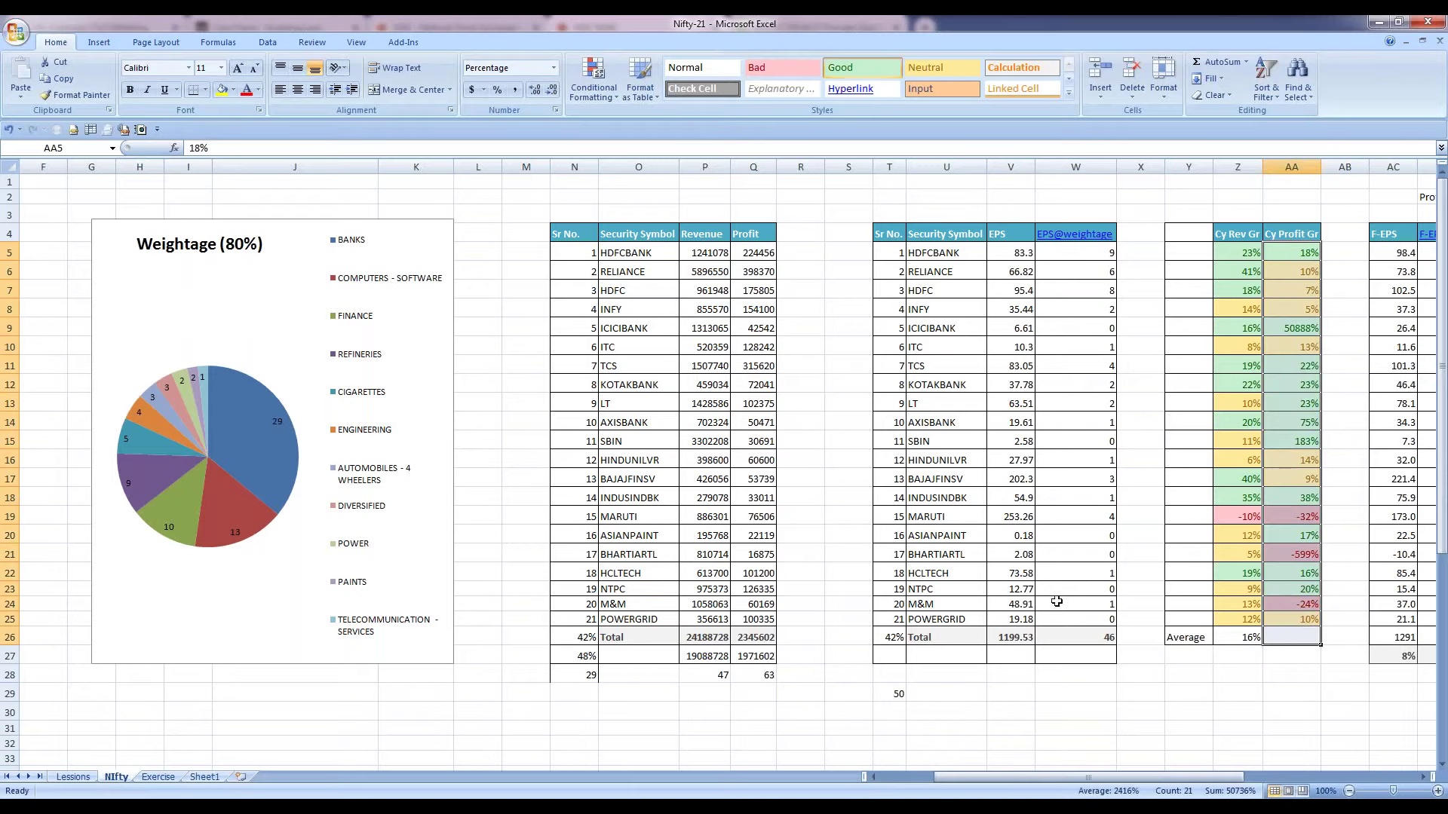
click(1306, 252)
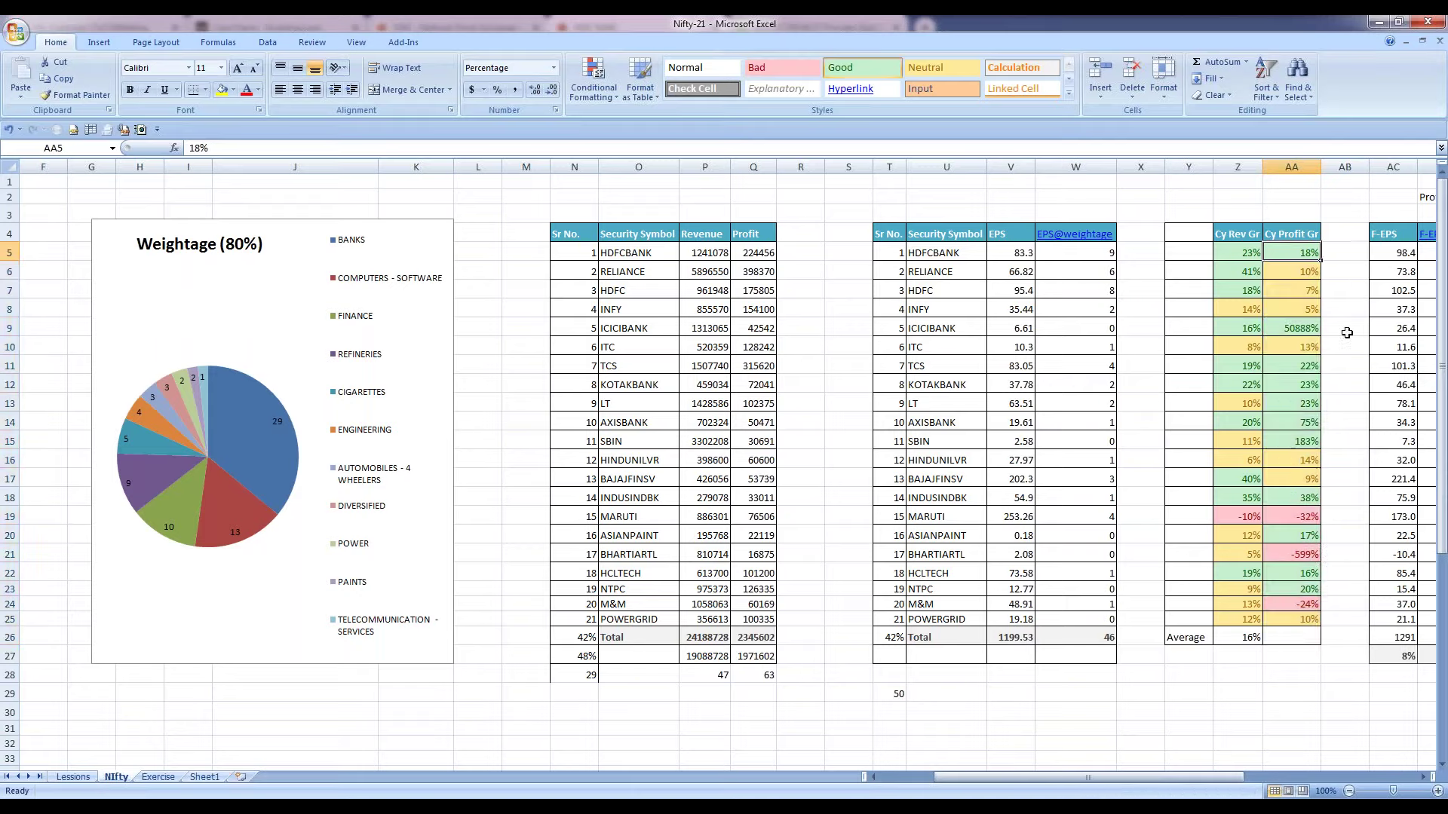
drag(1299, 327, 916, 328)
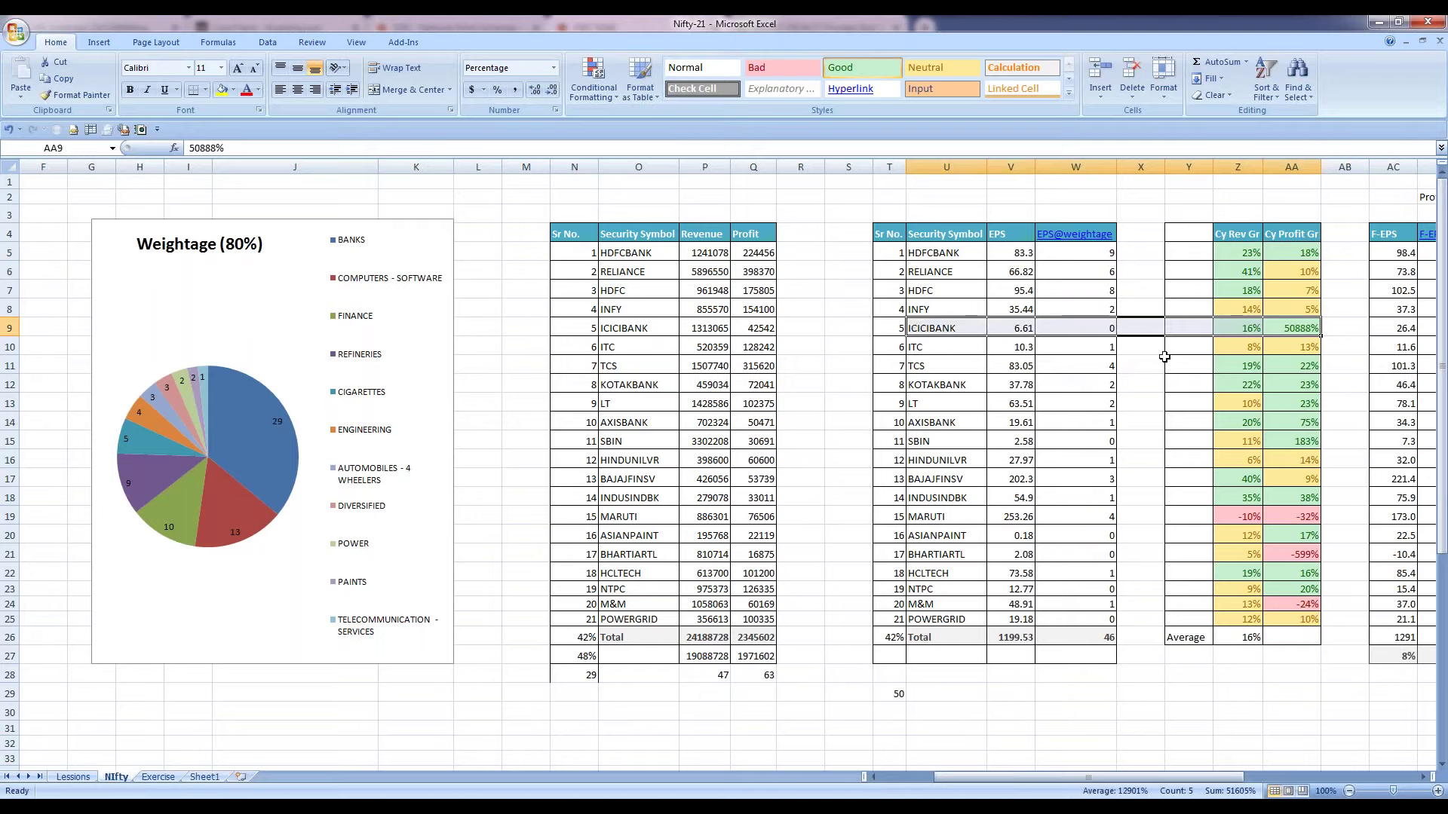
click(1303, 330)
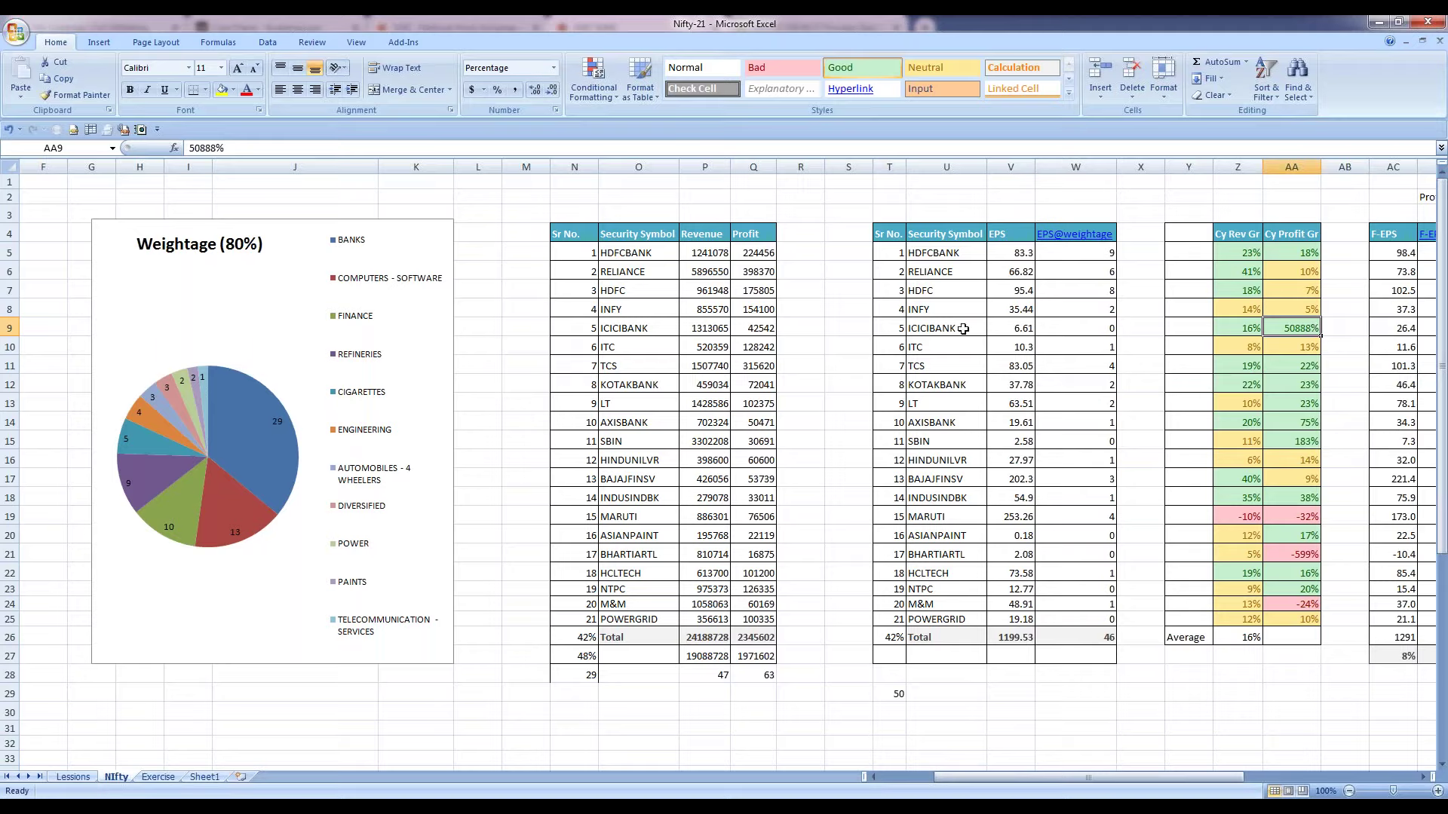
drag(891, 327, 1291, 329)
drag(893, 253, 1299, 255)
drag(1299, 325, 898, 326)
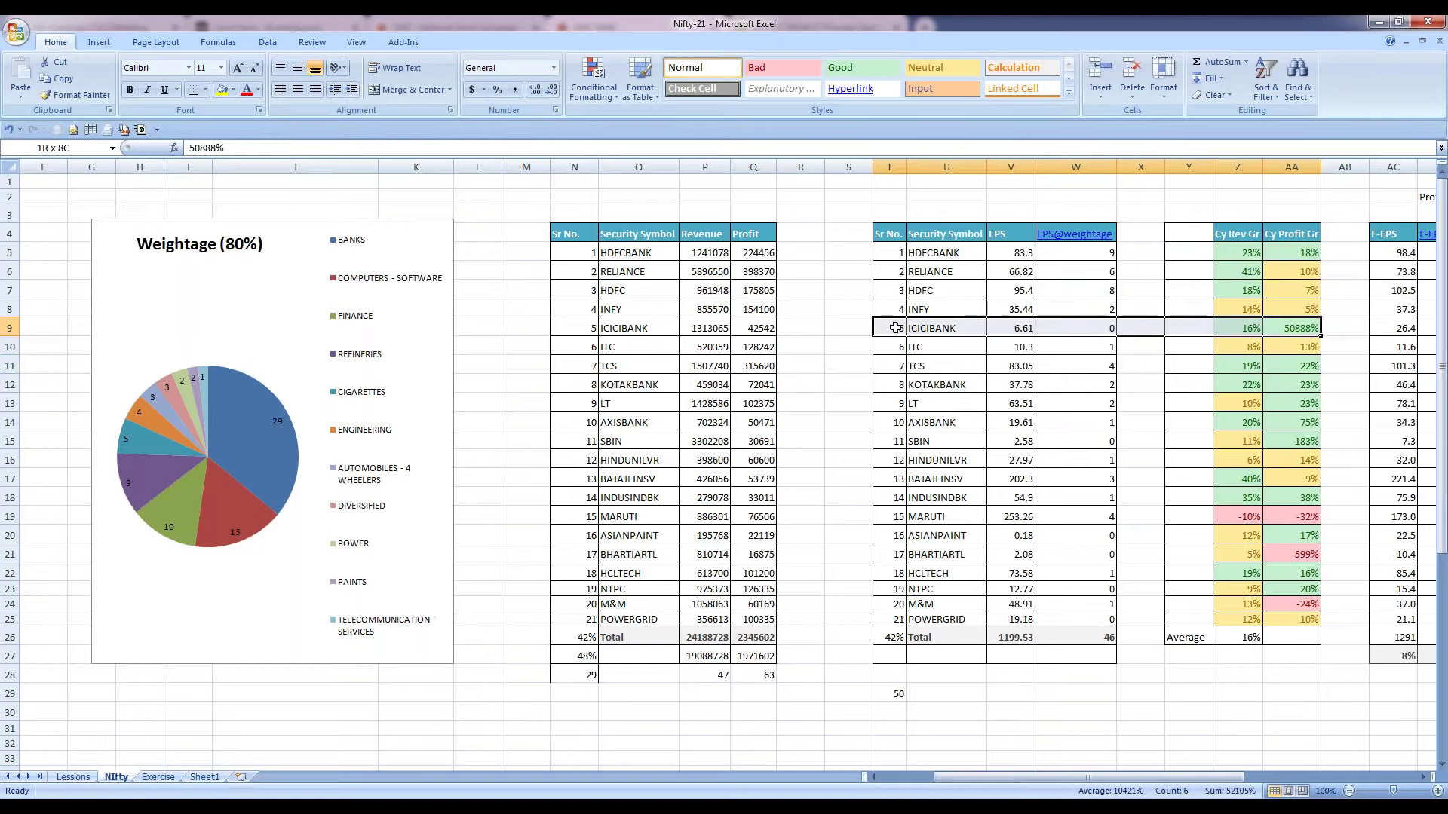
click(960, 332)
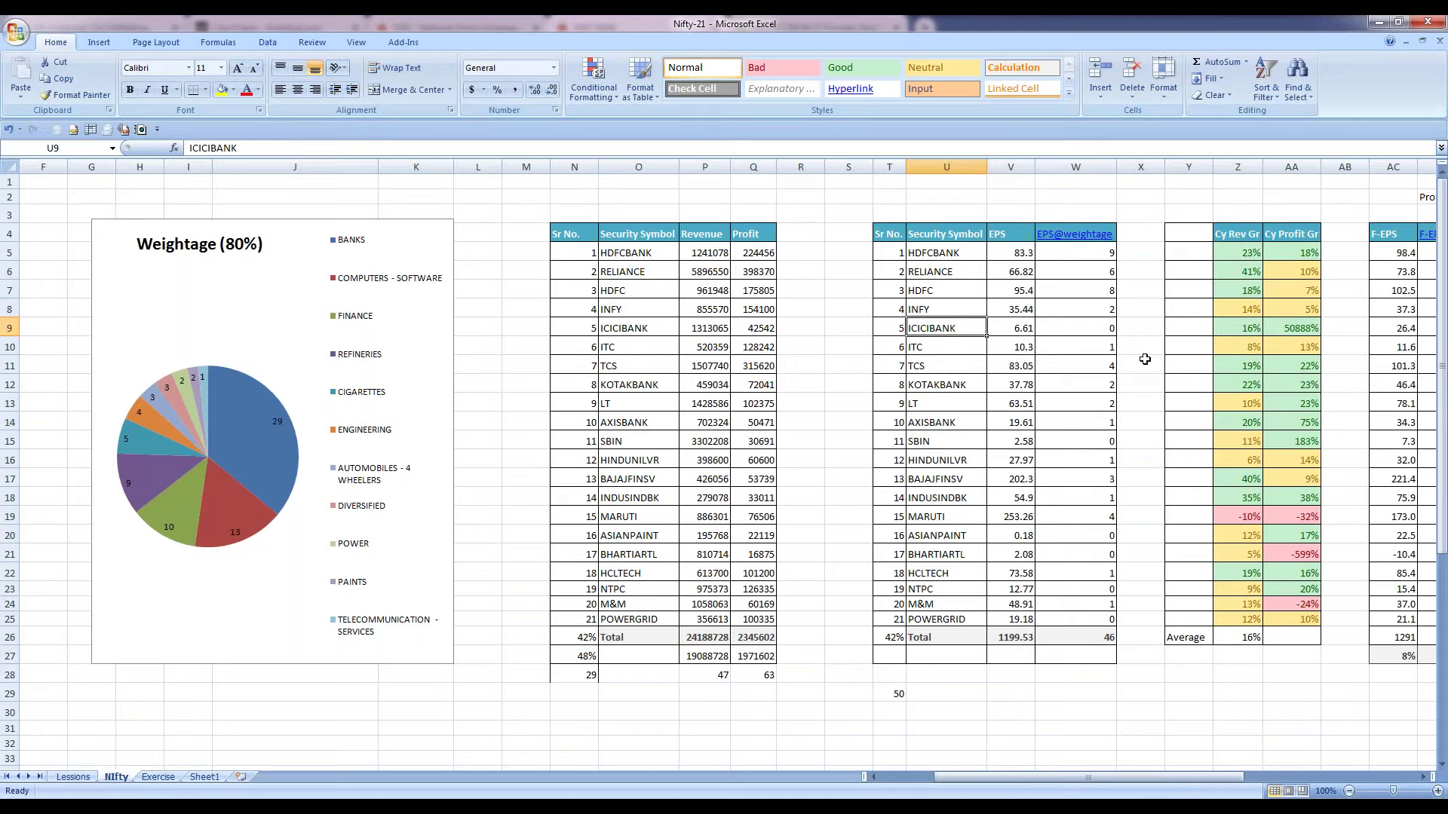
Step: Review the Cy Profit Gr entries from TCS down to ASIANPAINT, rechecking ICICIBANK's value
drag(964, 366, 1305, 365)
click(1296, 368)
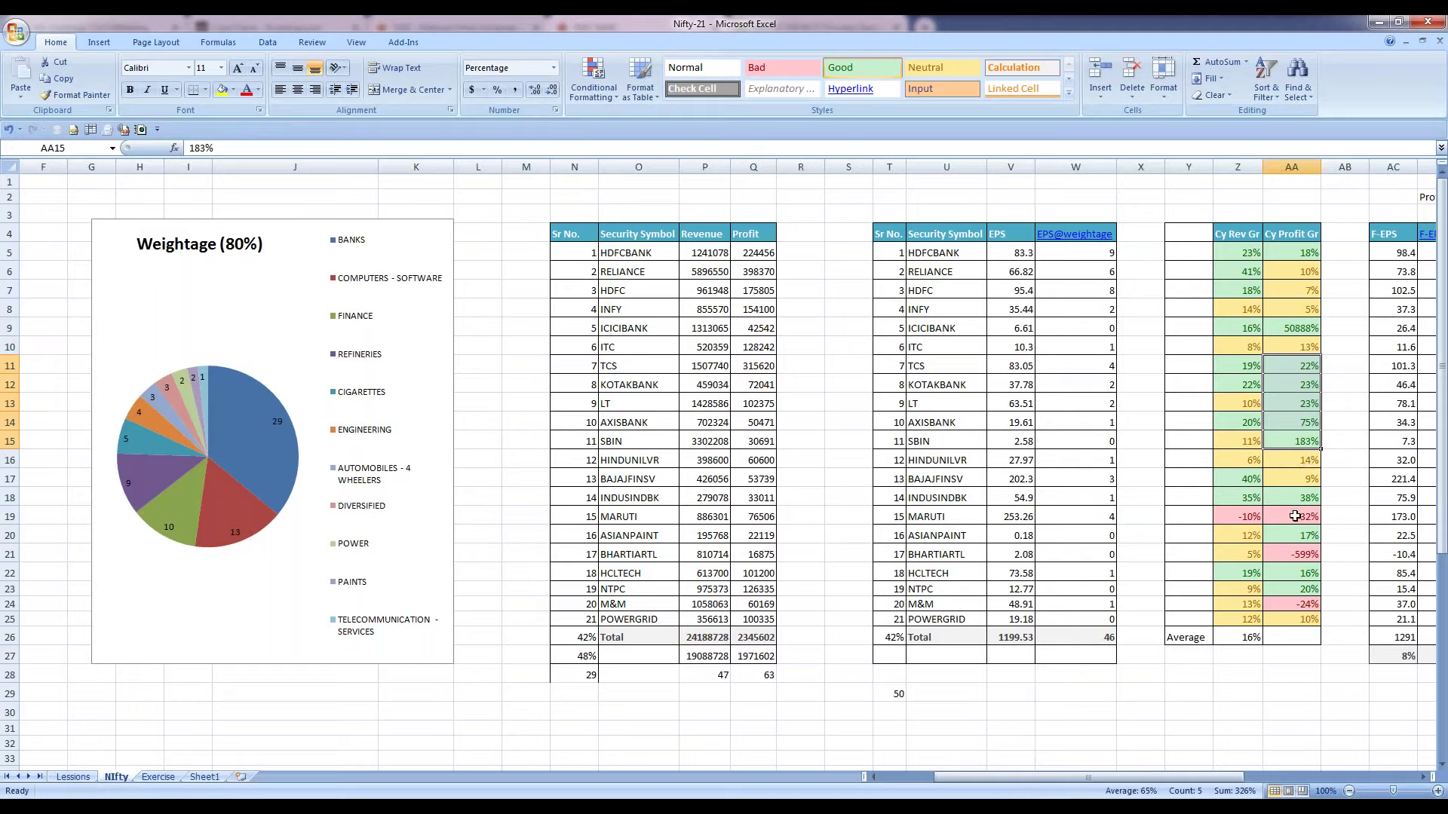
click(1309, 331)
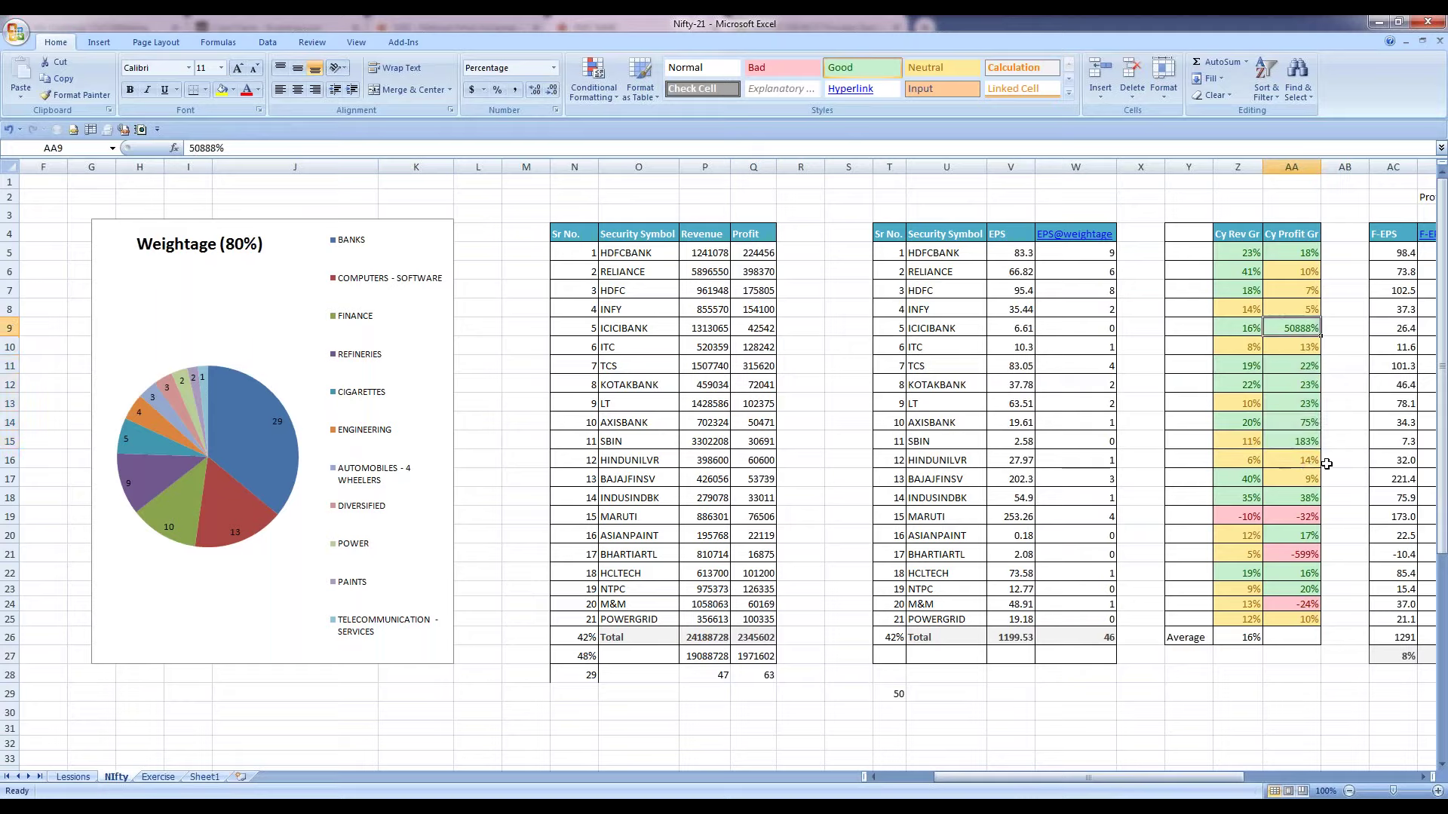
click(1301, 497)
click(1297, 535)
drag(1159, 535, 1305, 534)
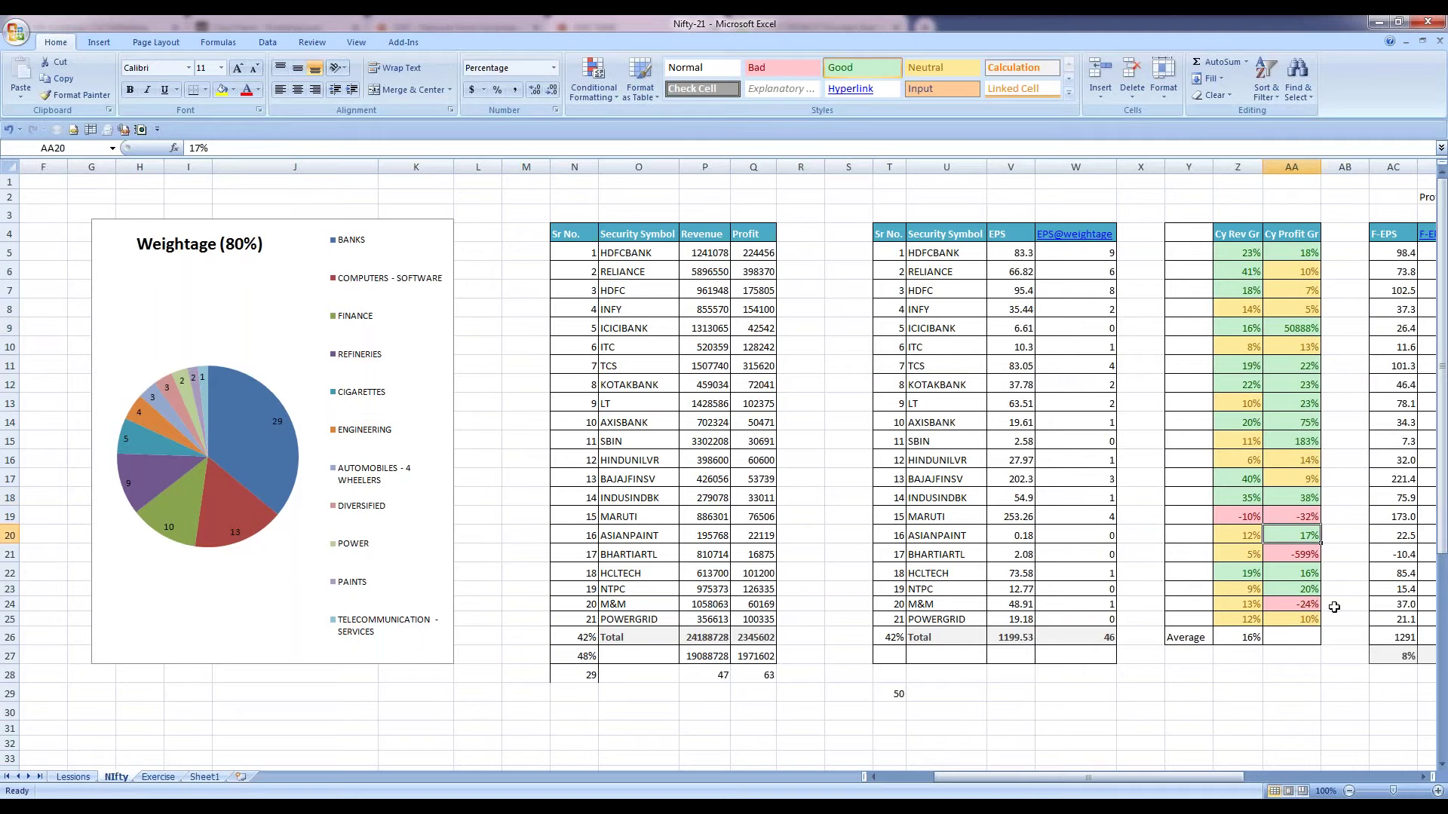
Step: Recheck the Cy Rev Gr column and its average in Z26
mouse_move(1232, 780)
mouse_down()
mouse_move(1252, 784)
mouse_move(1251, 754)
mouse_move(1240, 785)
mouse_up()
drag(1237, 253, 1237, 290)
drag(1239, 343, 1240, 620)
click(1241, 638)
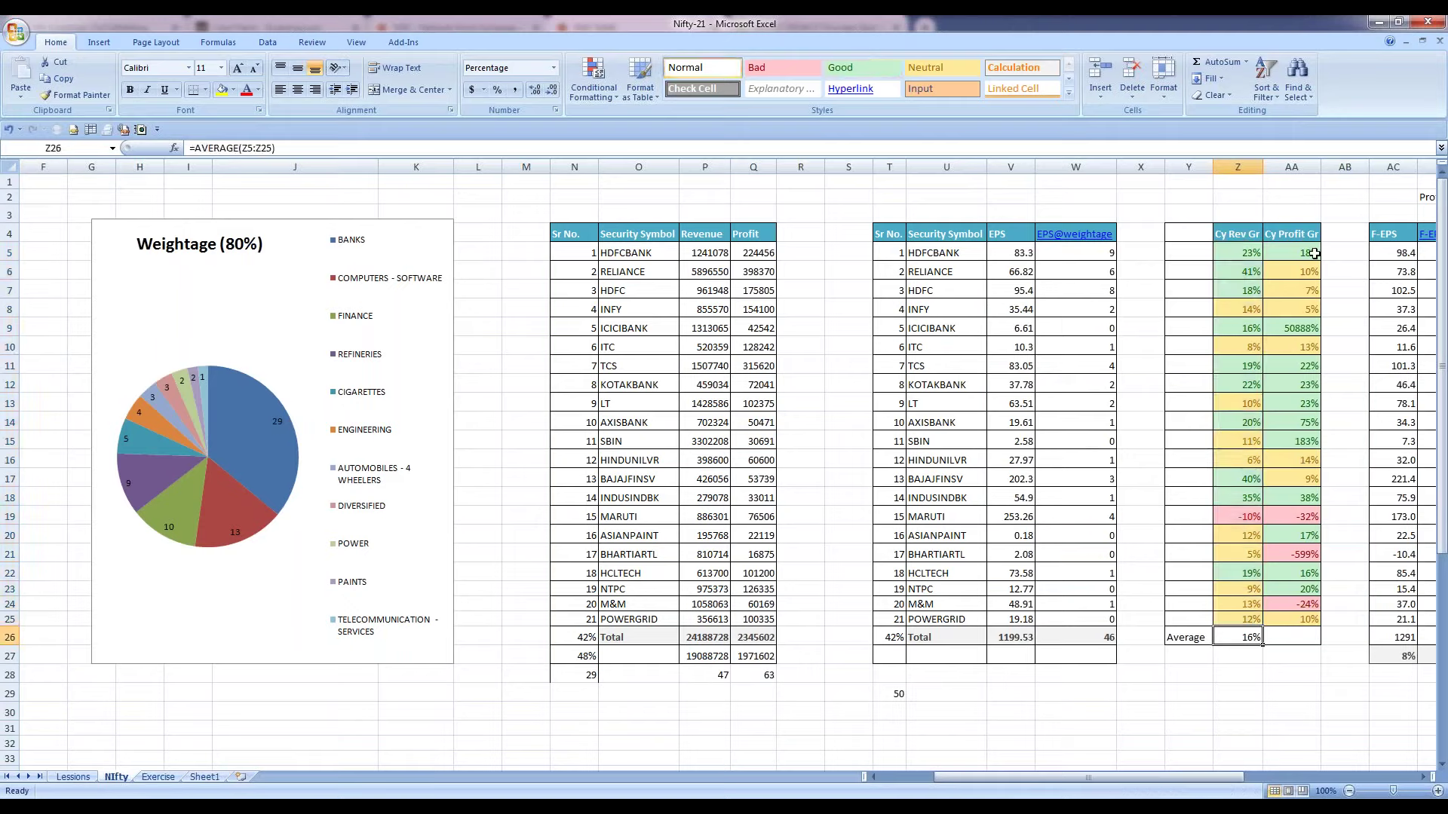
Step: Review the full Cy Profit Gr range from HDFCBANK to POWERGRID
drag(1297, 253, 1300, 620)
click(1350, 620)
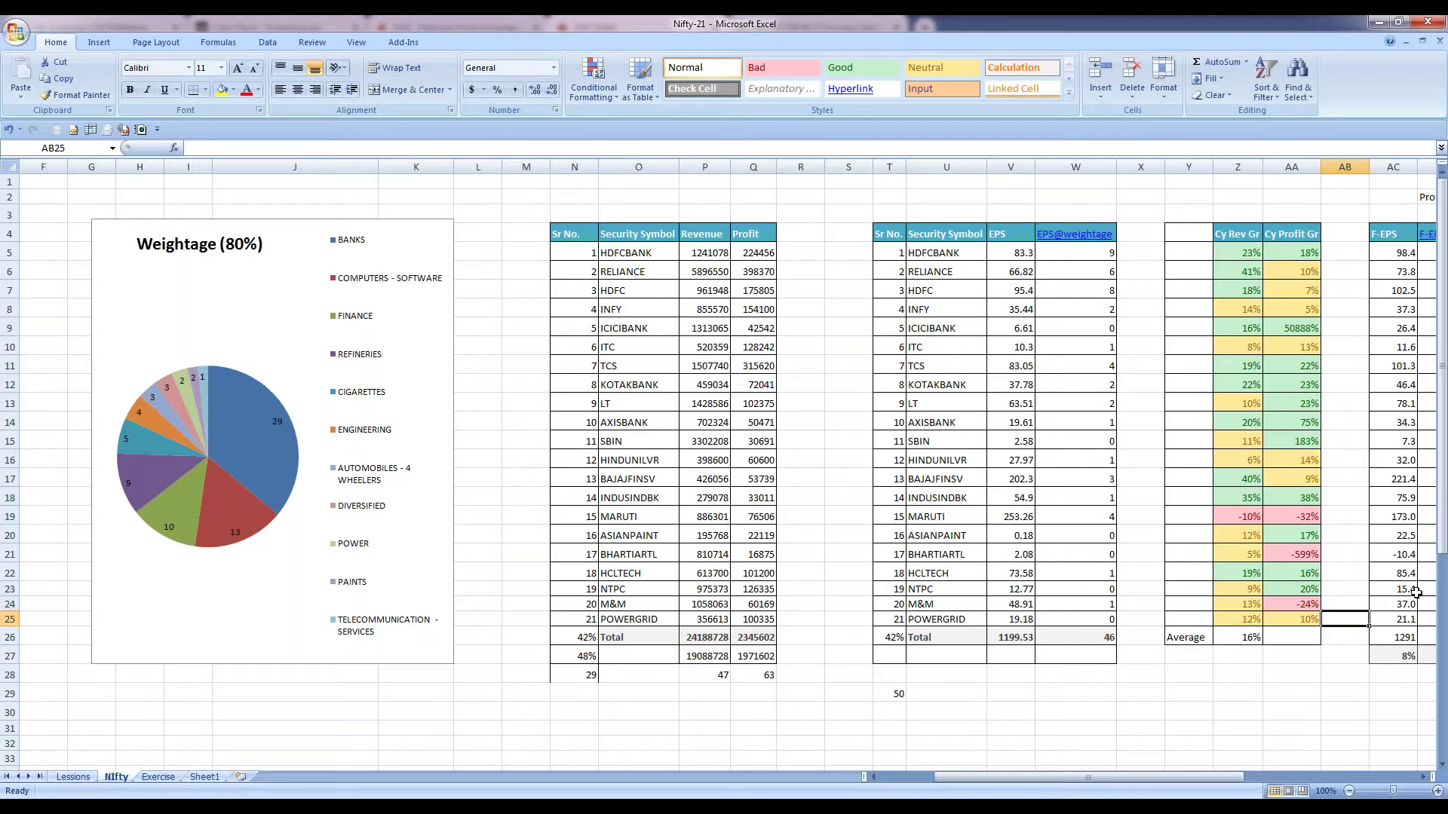
drag(1285, 253, 1299, 625)
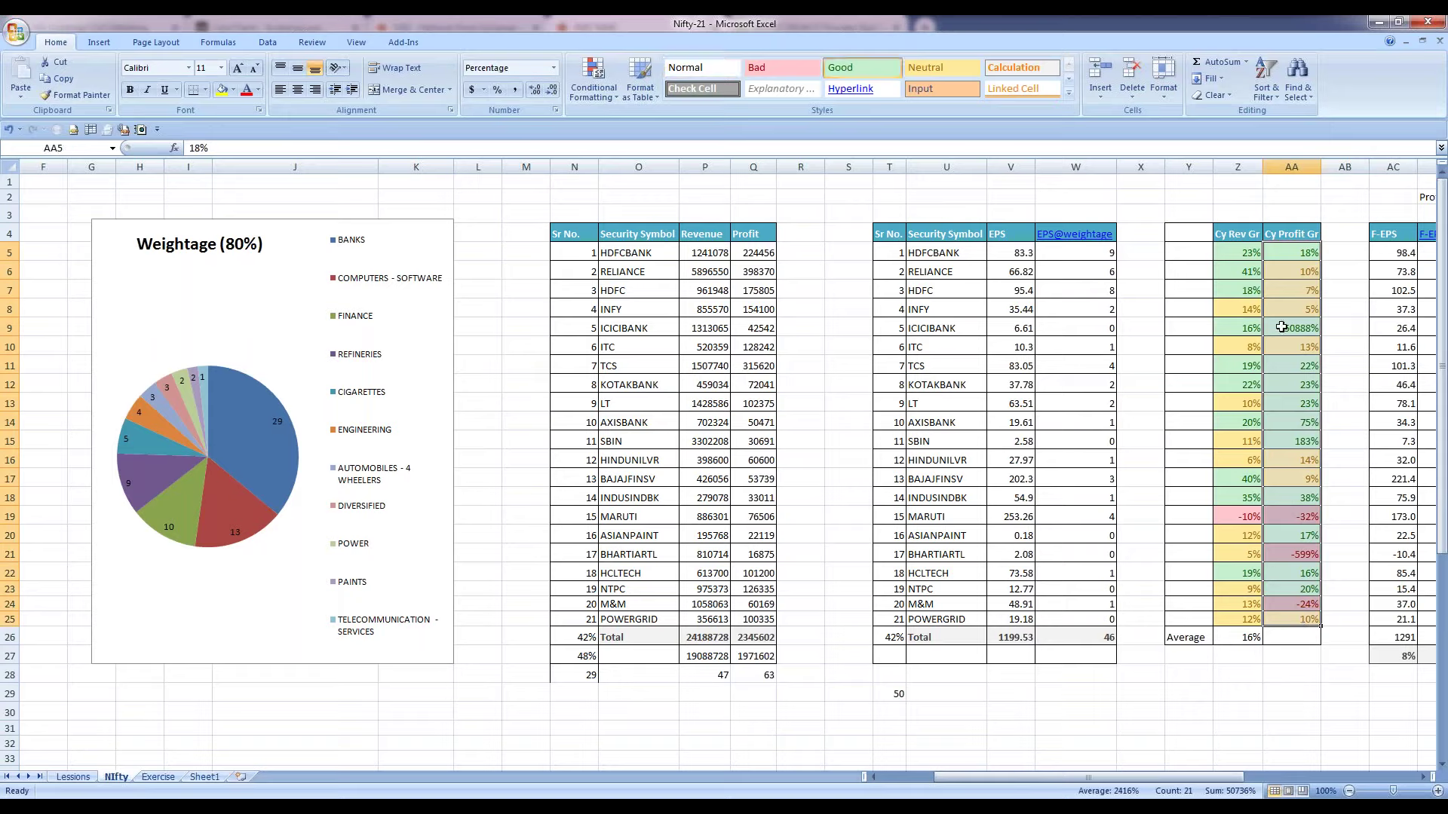
drag(1289, 253, 1298, 622)
click(1354, 617)
Step: Bring the F-EPS and F-EPS@Weightage columns into view and go to HDFCBANK's F-EPS in AC5
key(Right)
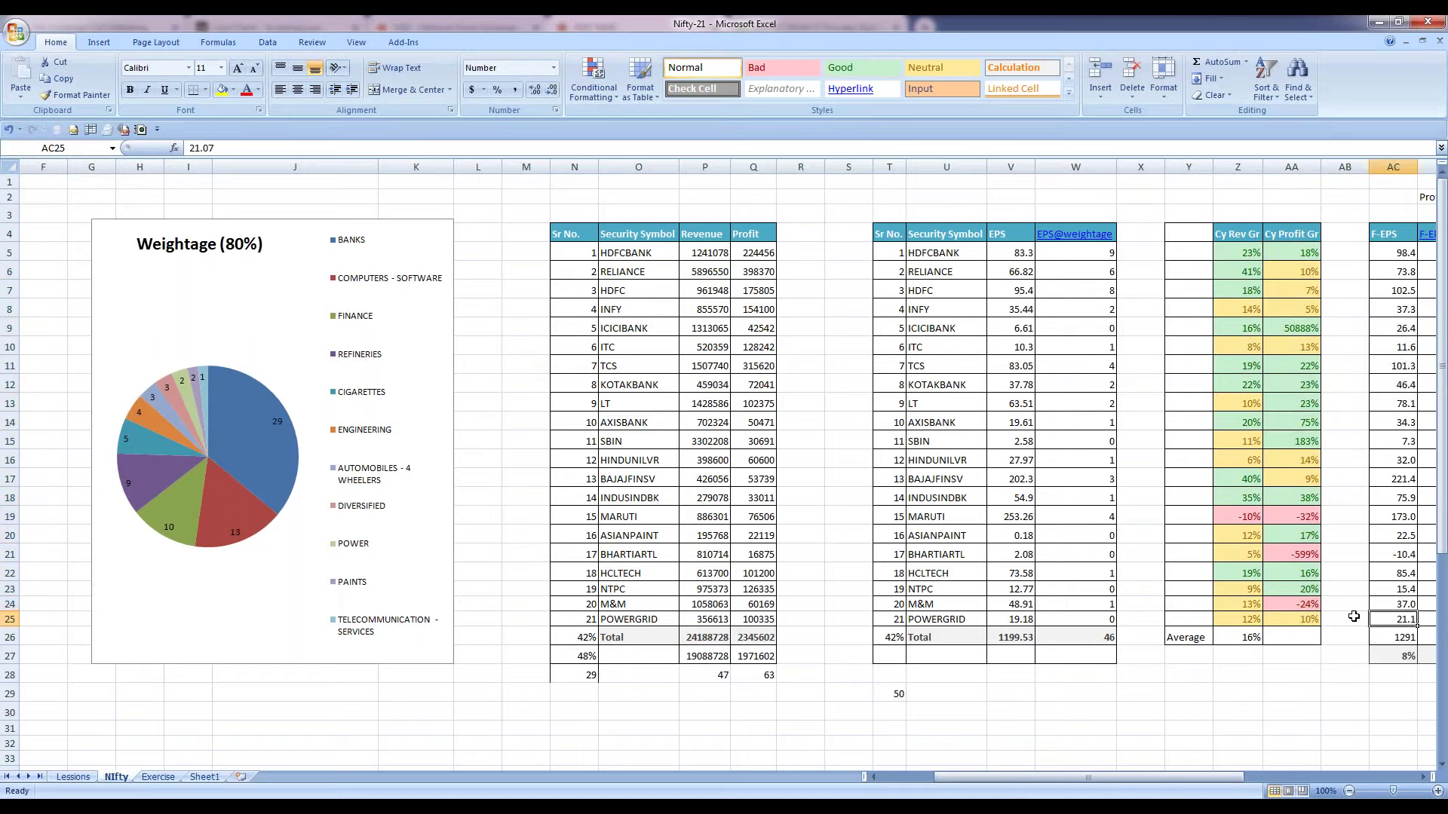
key(Right)
key(Right)
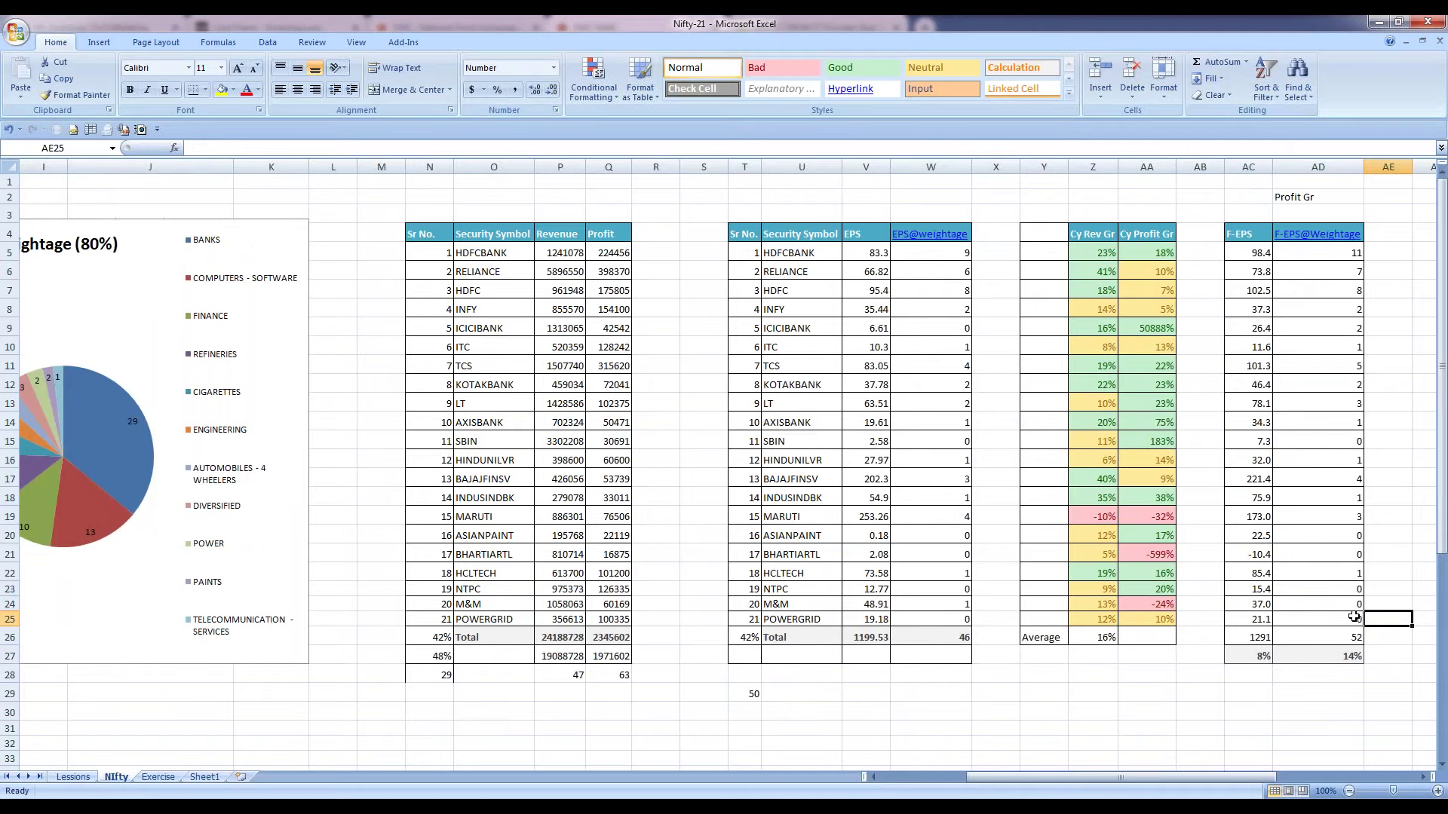
key(Left)
key(Left)
key(Up)
key(Up)
key(Up)
key(Up)
key(Up)
key(Up)
key(Up)
key(Up)
key(Up)
key(Up)
key(Up)
key(Up)
key(Up)
key(Up)
key(Up)
key(Up)
key(Up)
key(Up)
key(Up)
key(Up)
key(Down)
key(Down)
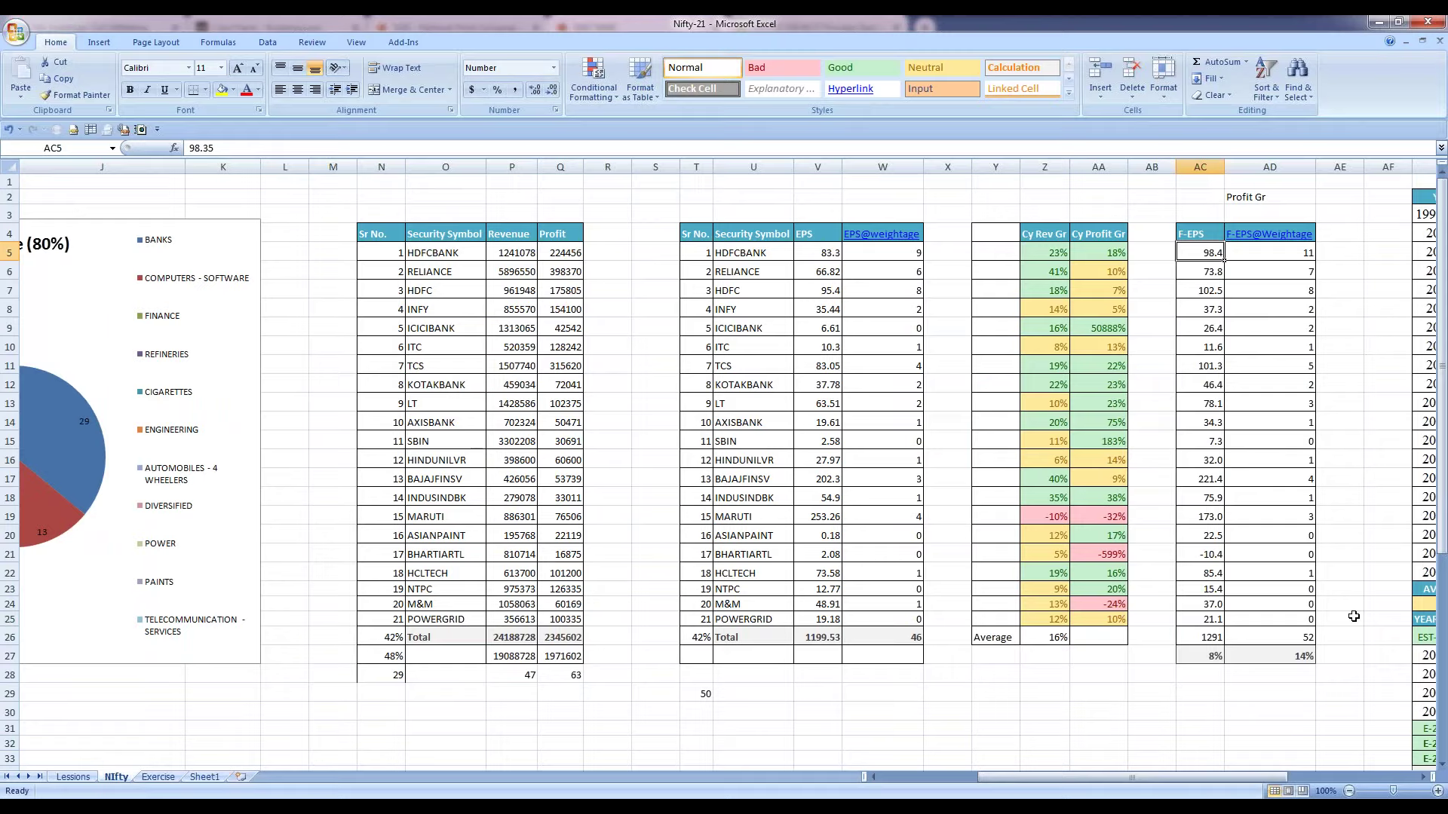
Step: Compare HDFCBANK's EPS, Cy Profit Gr and F-EPS along row 5
key(Left)
key(Left)
key(Left)
key(Left)
key(Left)
key(Left)
key(Left)
key(Left)
key(Left)
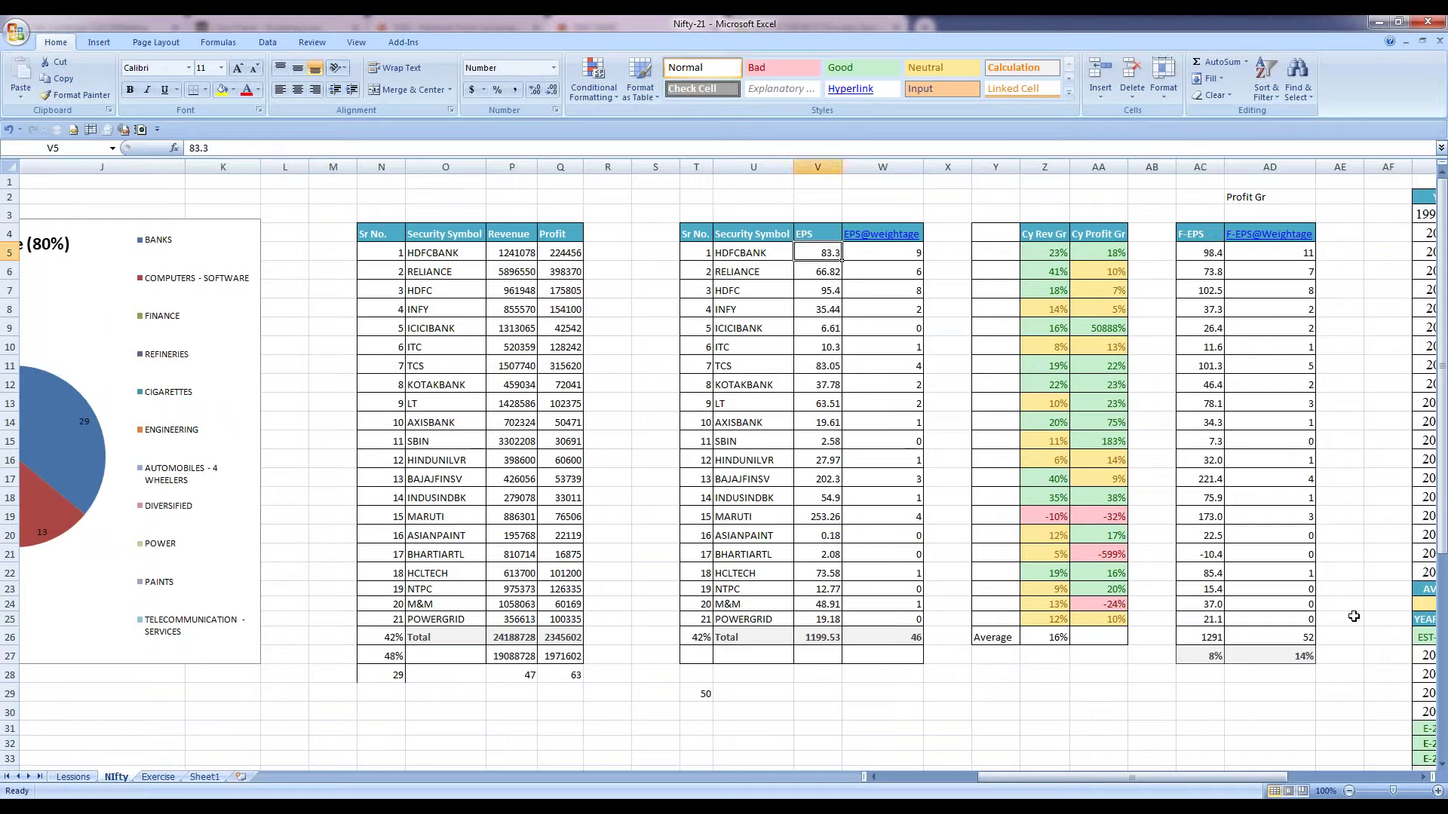
key(Right)
key(Right)
key(Right)
key(Right)
key(Right)
key(Right)
key(Right)
key(Right)
key(Right)
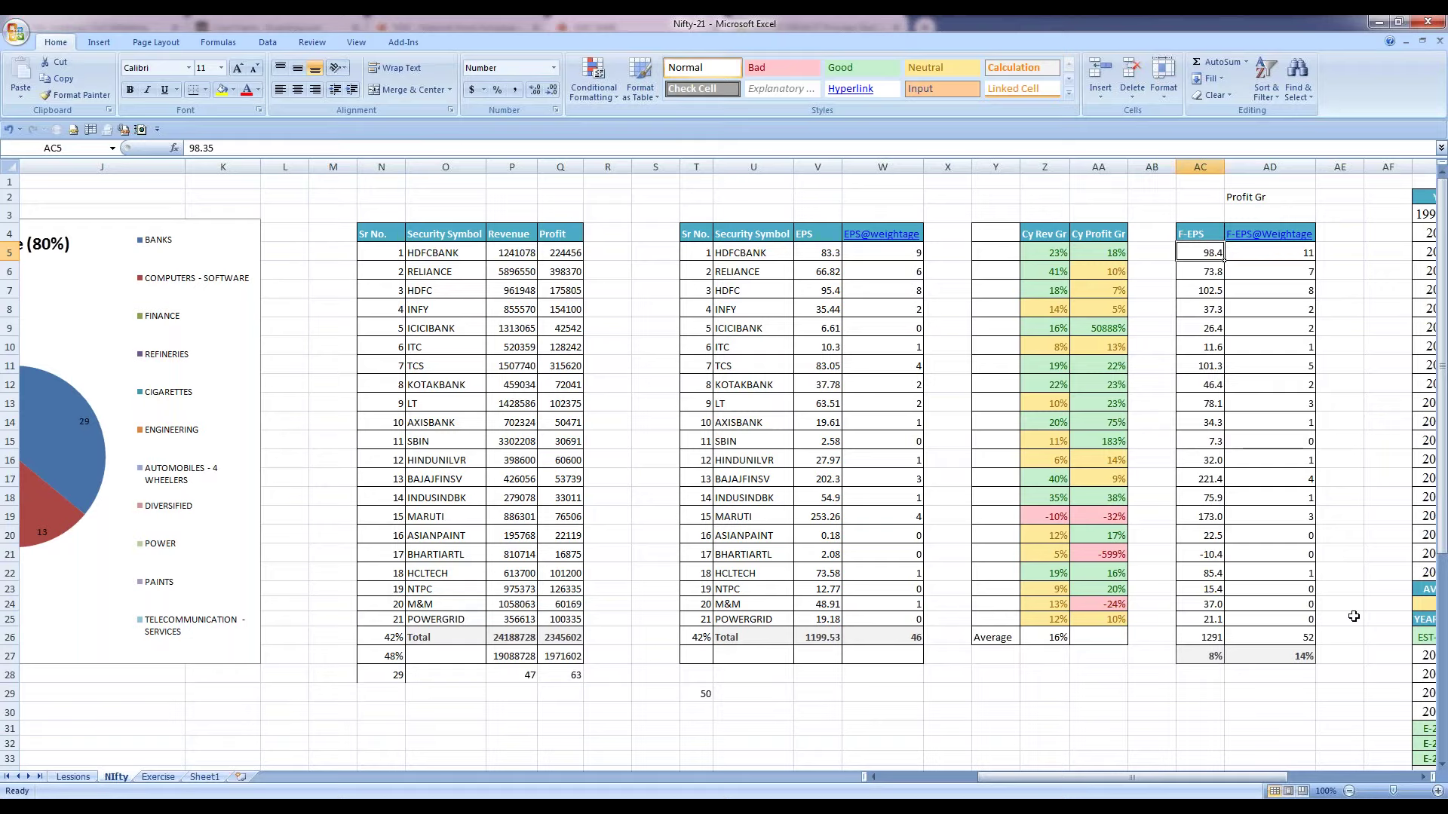
key(Left)
key(Left)
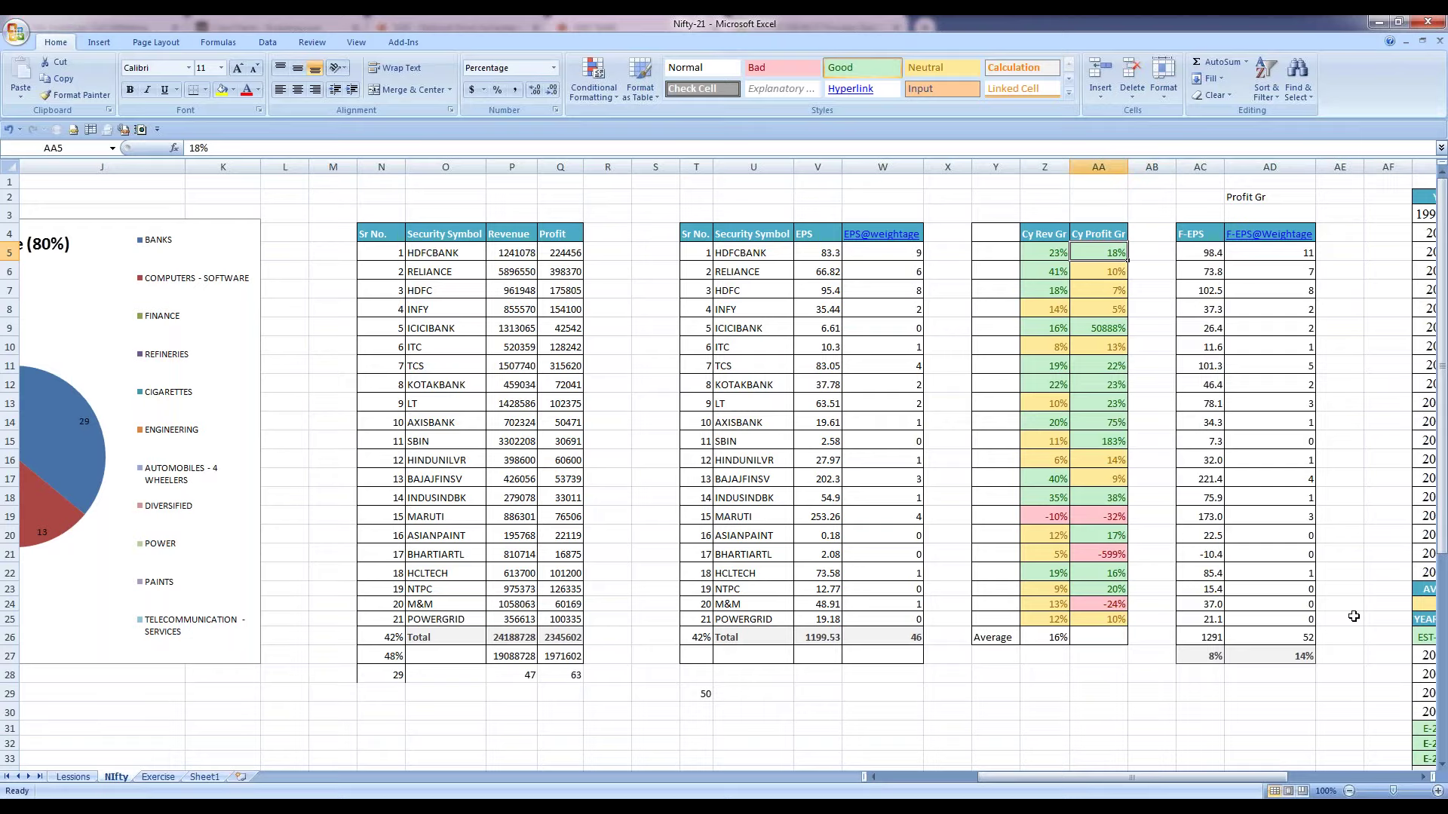
key(Right)
key(Right)
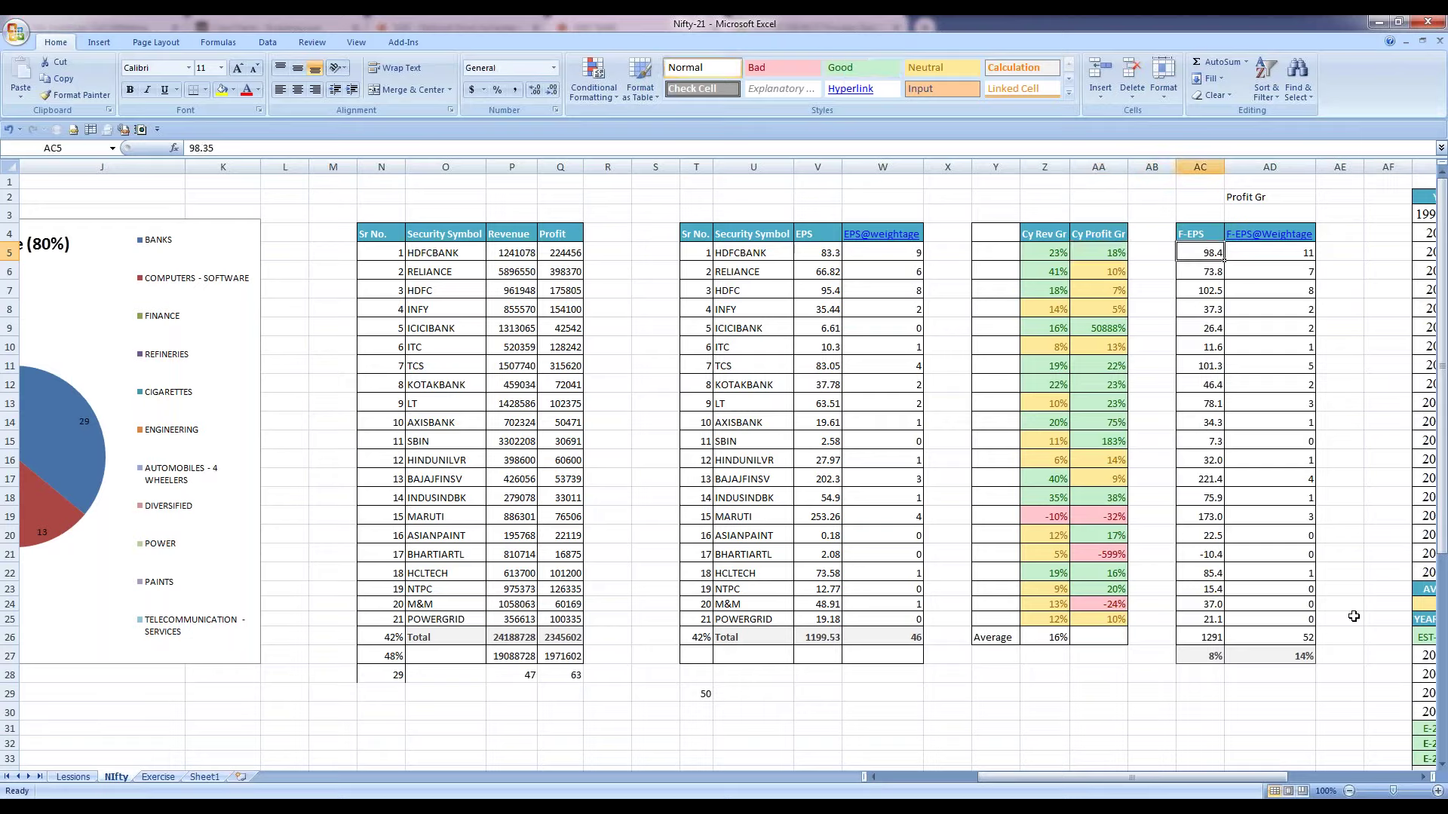
Step: Read down the F-EPS column from HDFCBANK through the remaining securities
key(Down)
key(Down)
key(Down)
key(Down)
key(Down)
key(Down)
key(Down)
key(Down)
key(Down)
key(Down)
key(Down)
key(Down)
key(Down)
key(Down)
key(Down)
key(Down)
key(Down)
key(Down)
key(Down)
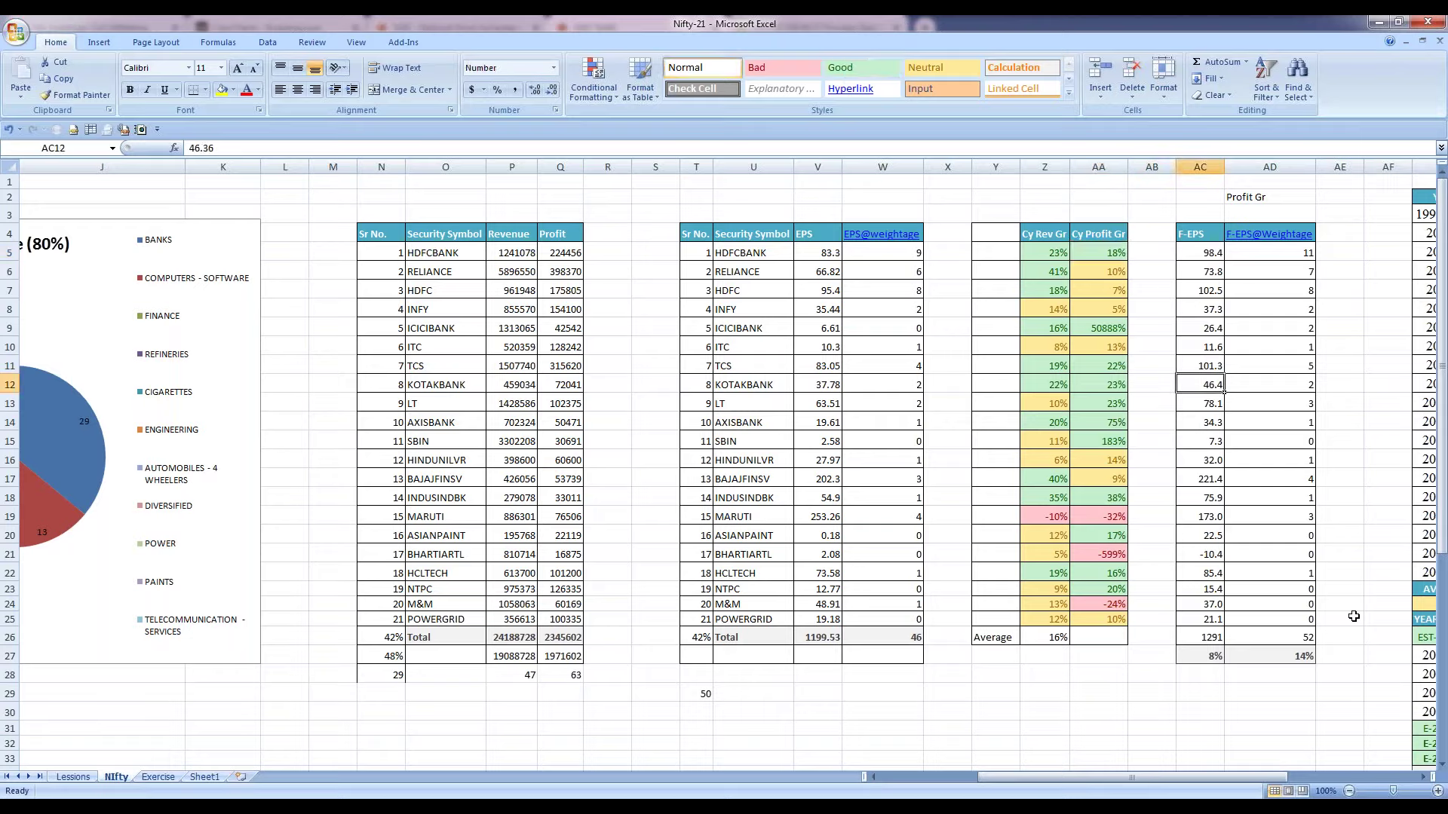
Step: Compare ICICIBANK's Cy Profit Gr, EPS and F-EPS along row 9
key(Up)
key(Up)
key(Left)
key(Up)
key(Left)
key(Up)
key(Up)
key(Up)
key(Up)
key(Up)
key(Up)
key(Up)
key(Up)
key(Up)
key(Up)
key(Up)
key(Up)
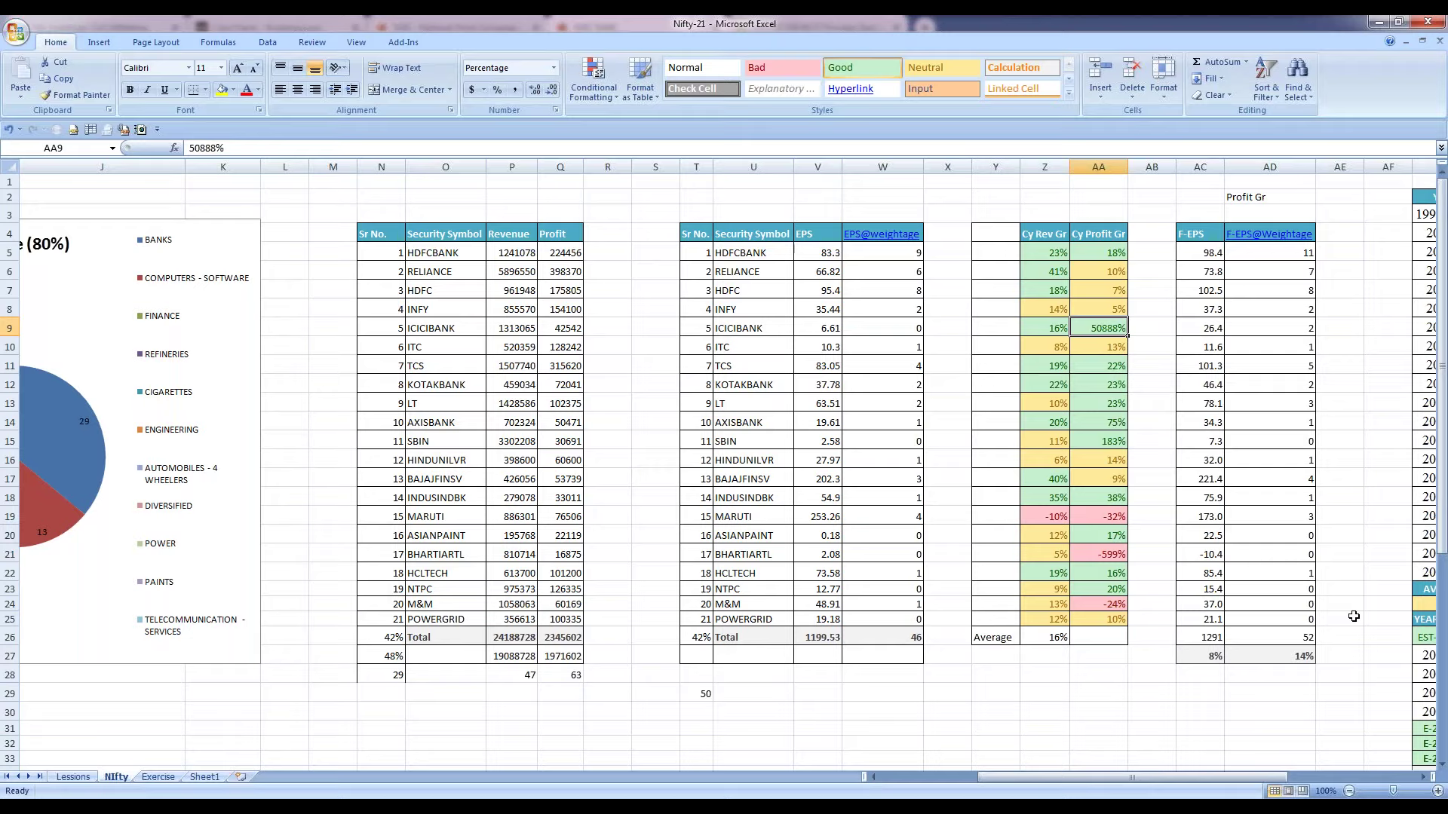
key(Left)
key(Left)
key(Left)
key(Left)
key(Left)
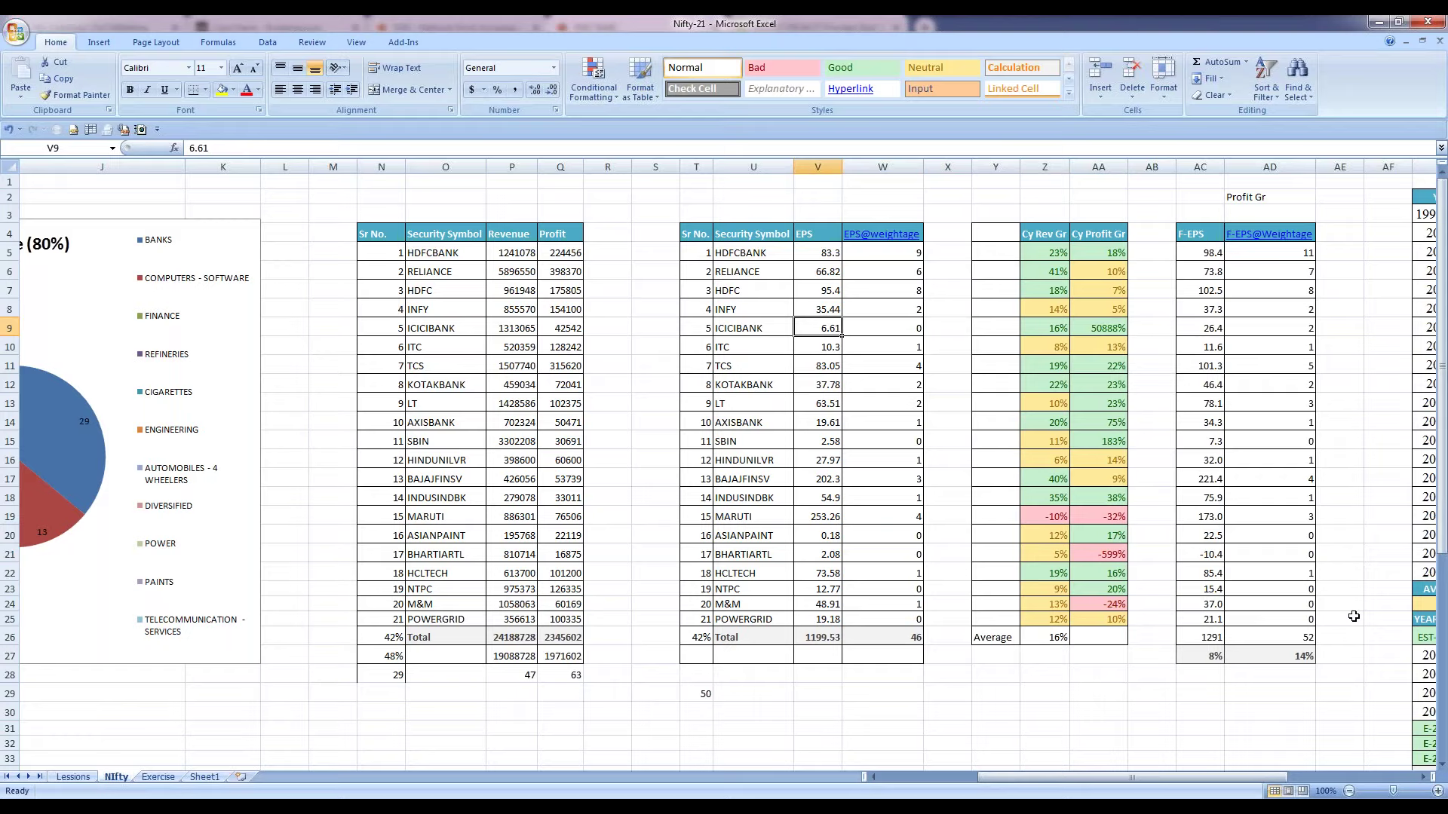
key(Right)
key(Right)
key(Right)
key(Right)
key(Right)
key(Right)
key(Right)
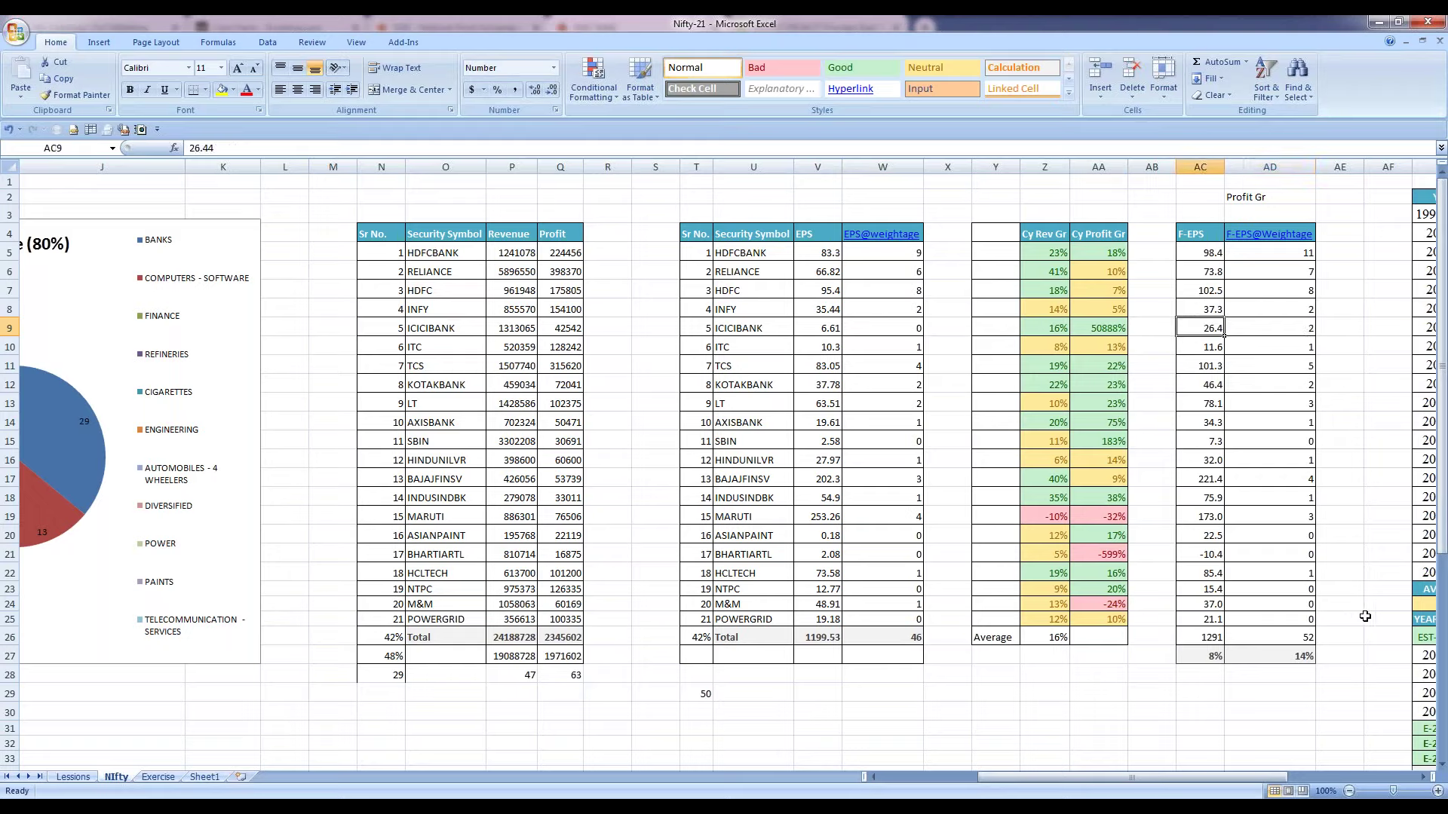
Step: Review the F-EPS column with its total and the growth formula in AC27
drag(1199, 250, 1211, 630)
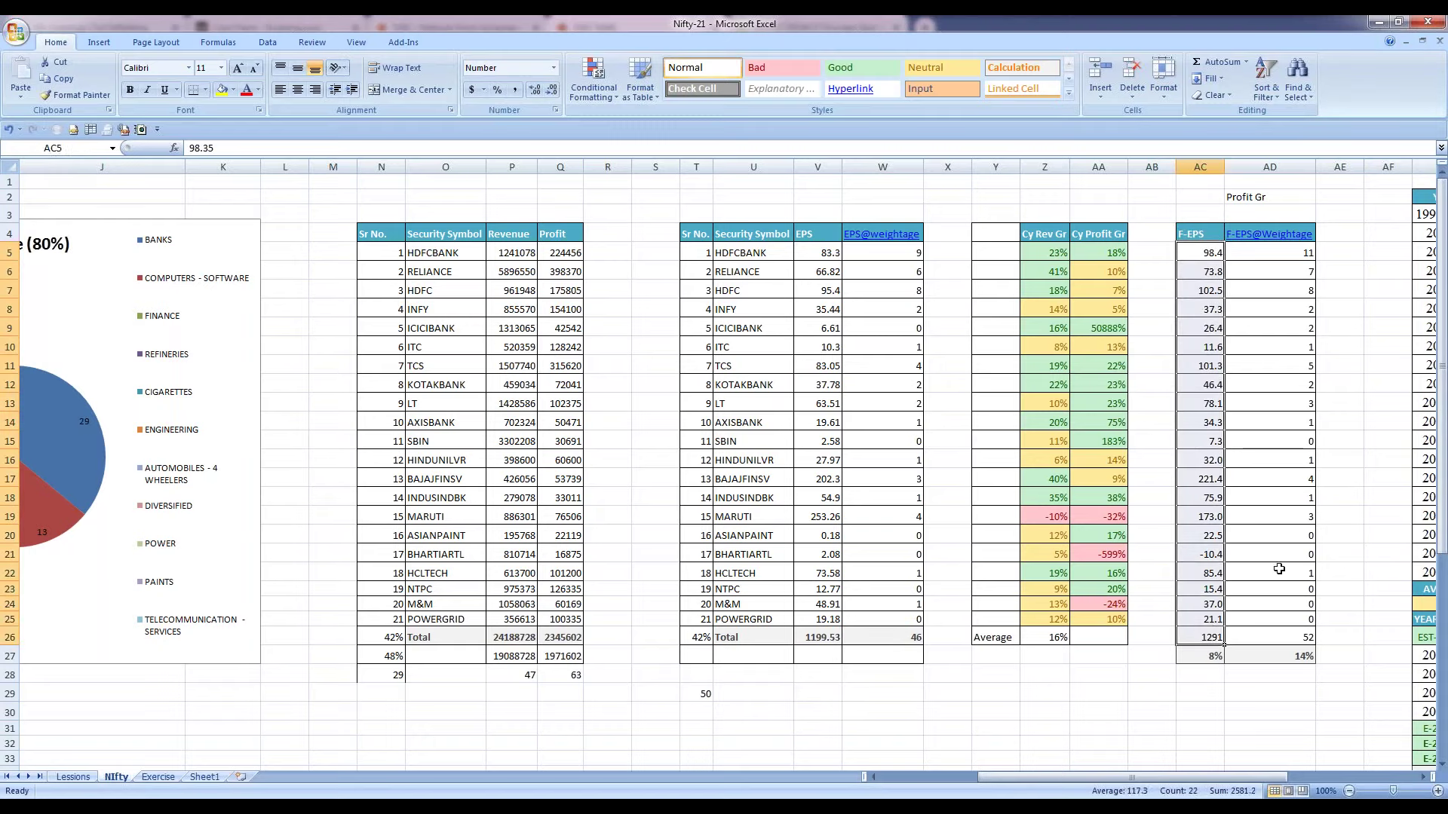
click(1211, 656)
click(1029, 696)
click(1209, 656)
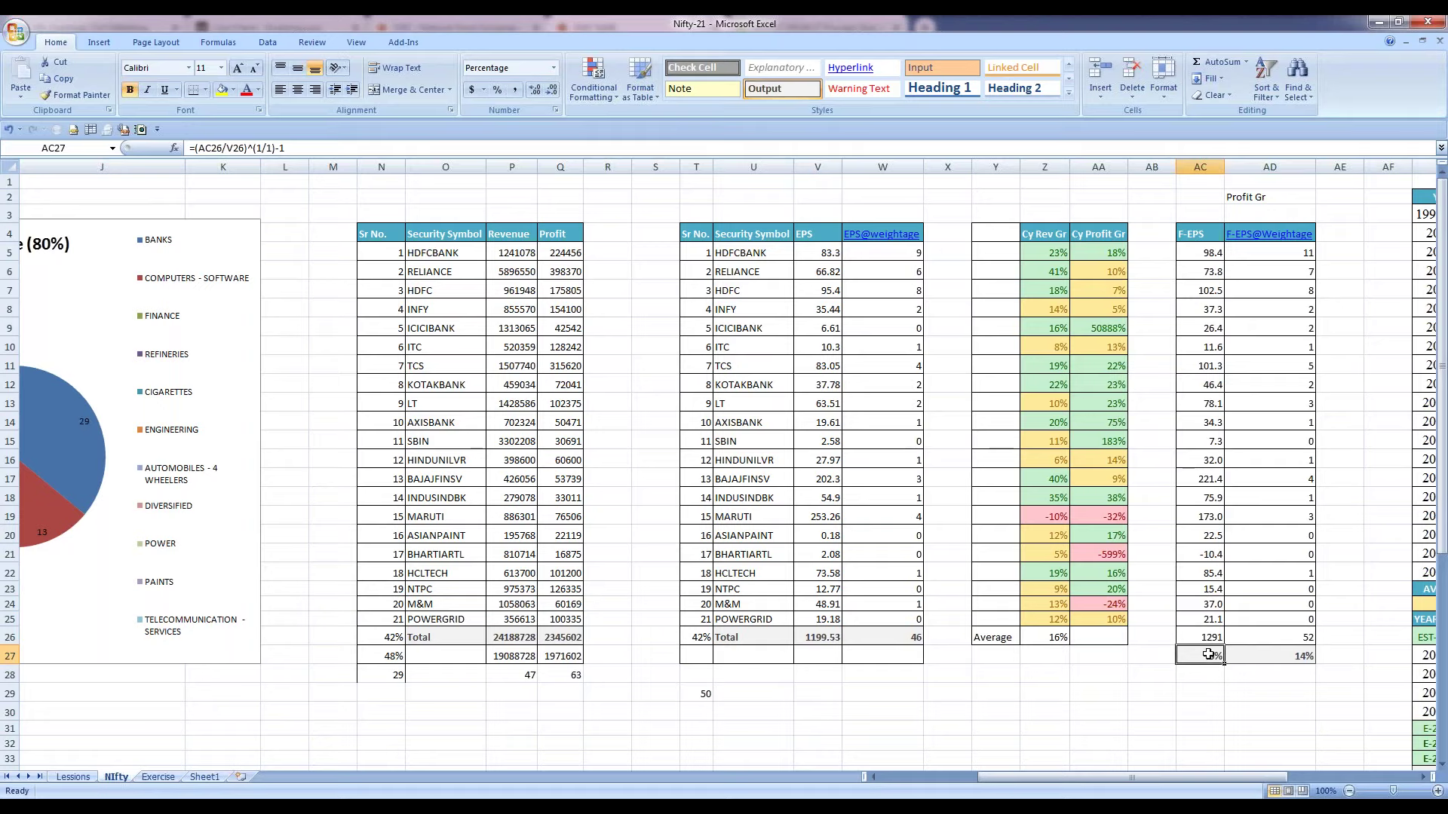
click(1142, 725)
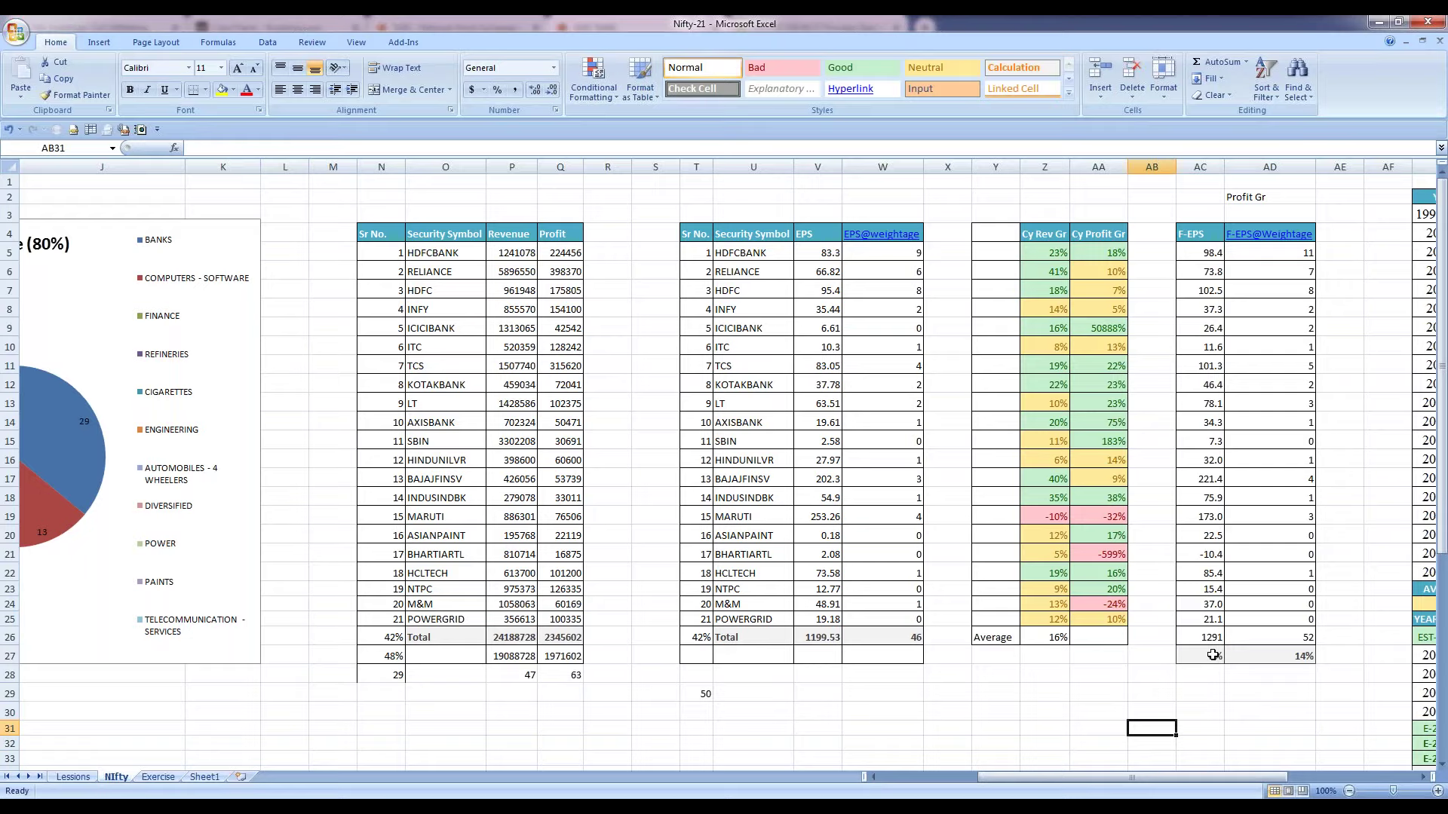
click(1202, 723)
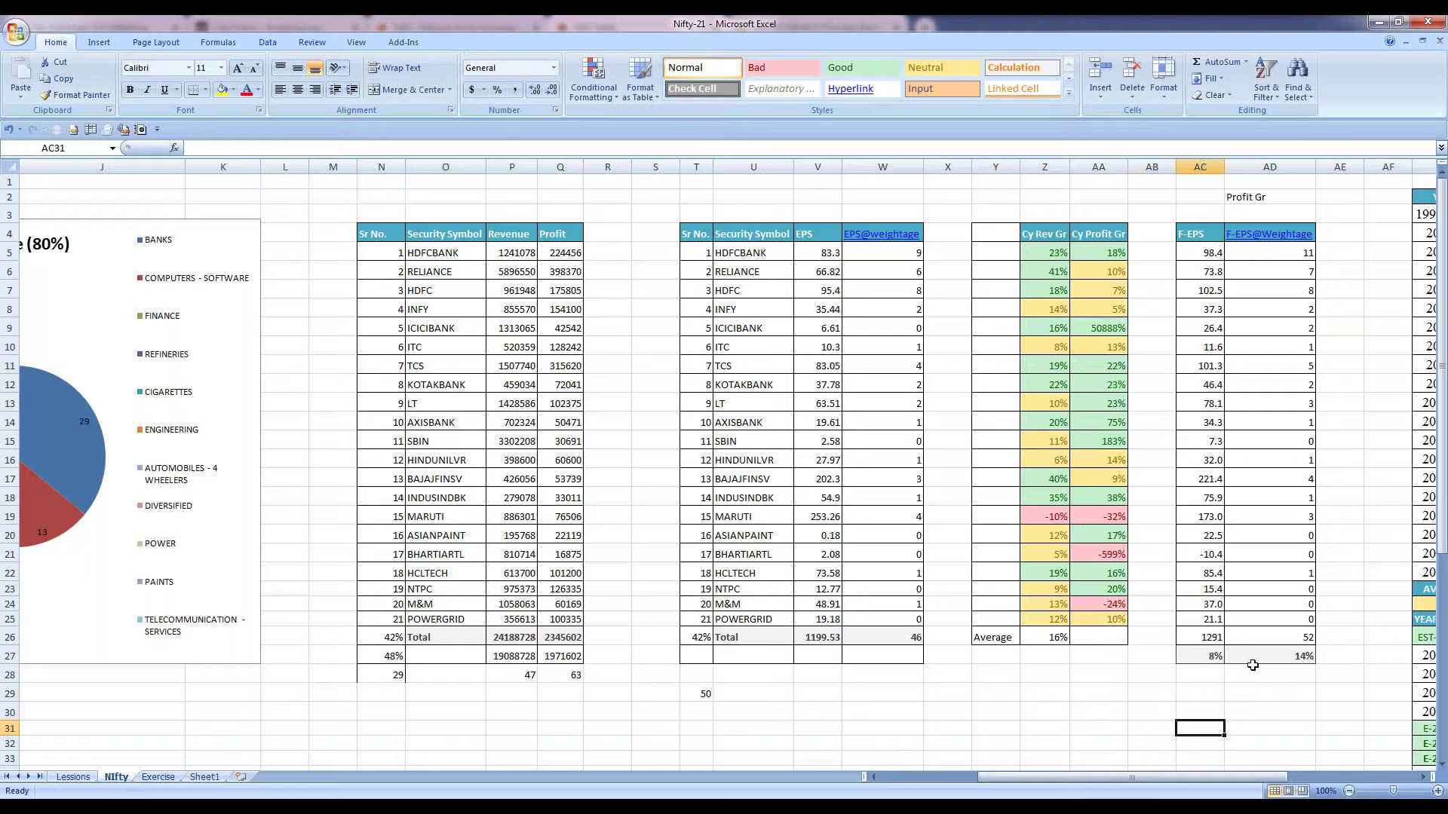
click(1211, 656)
click(1149, 693)
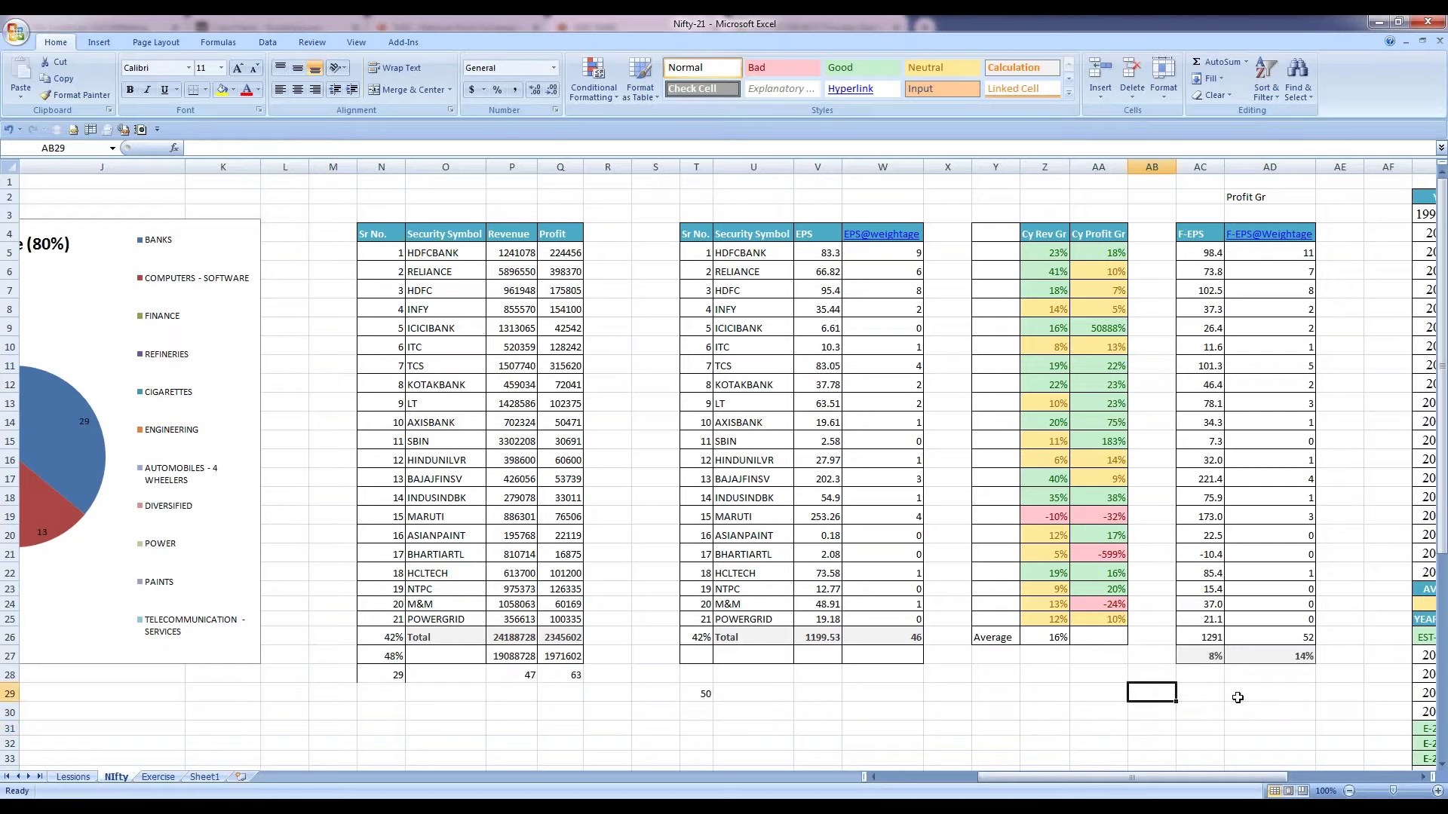
Step: Review the F-EPS and F-EPS@Weightage columns from HDFCBANK down to their totals
click(1211, 655)
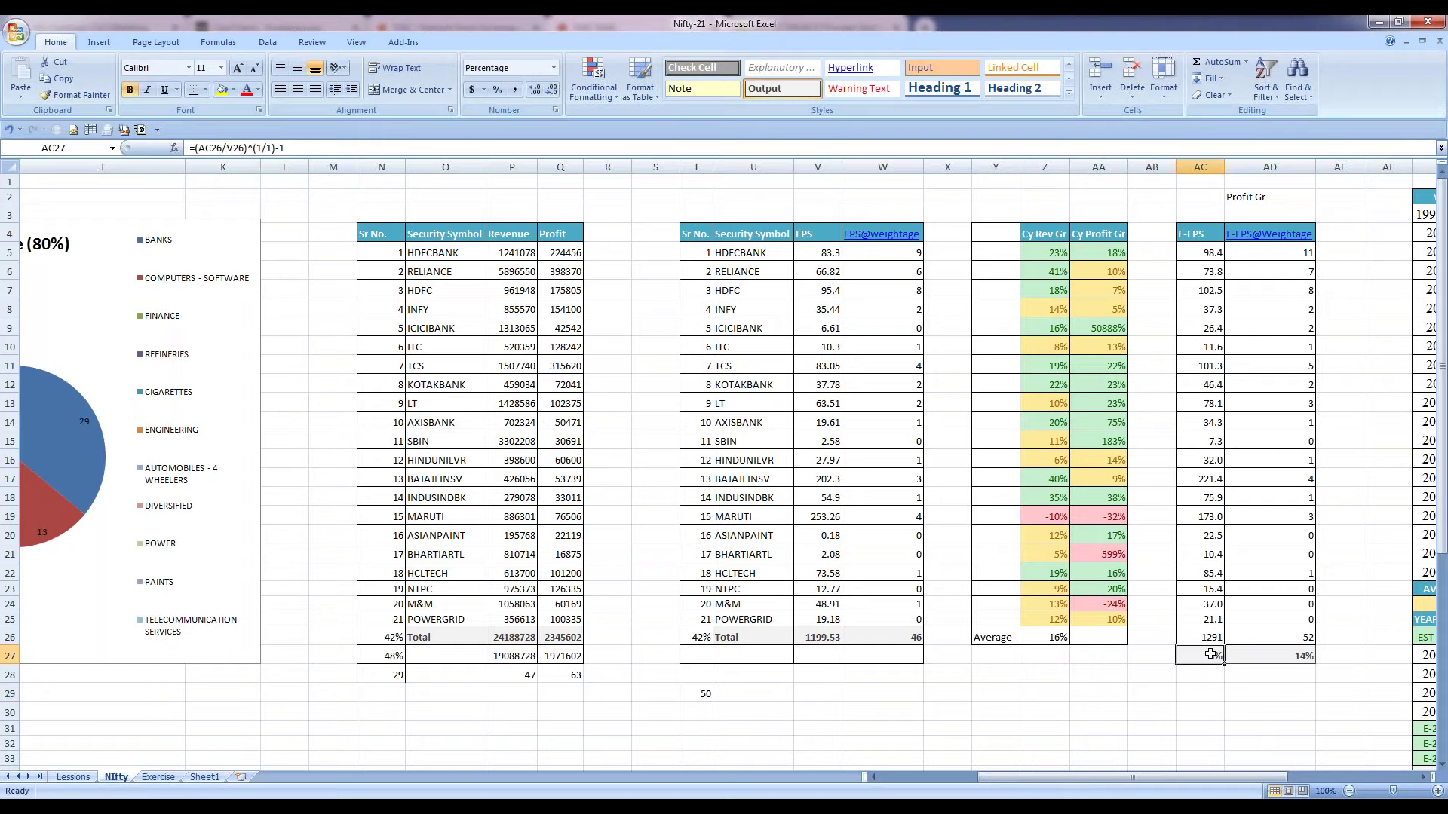
drag(1205, 253, 1211, 633)
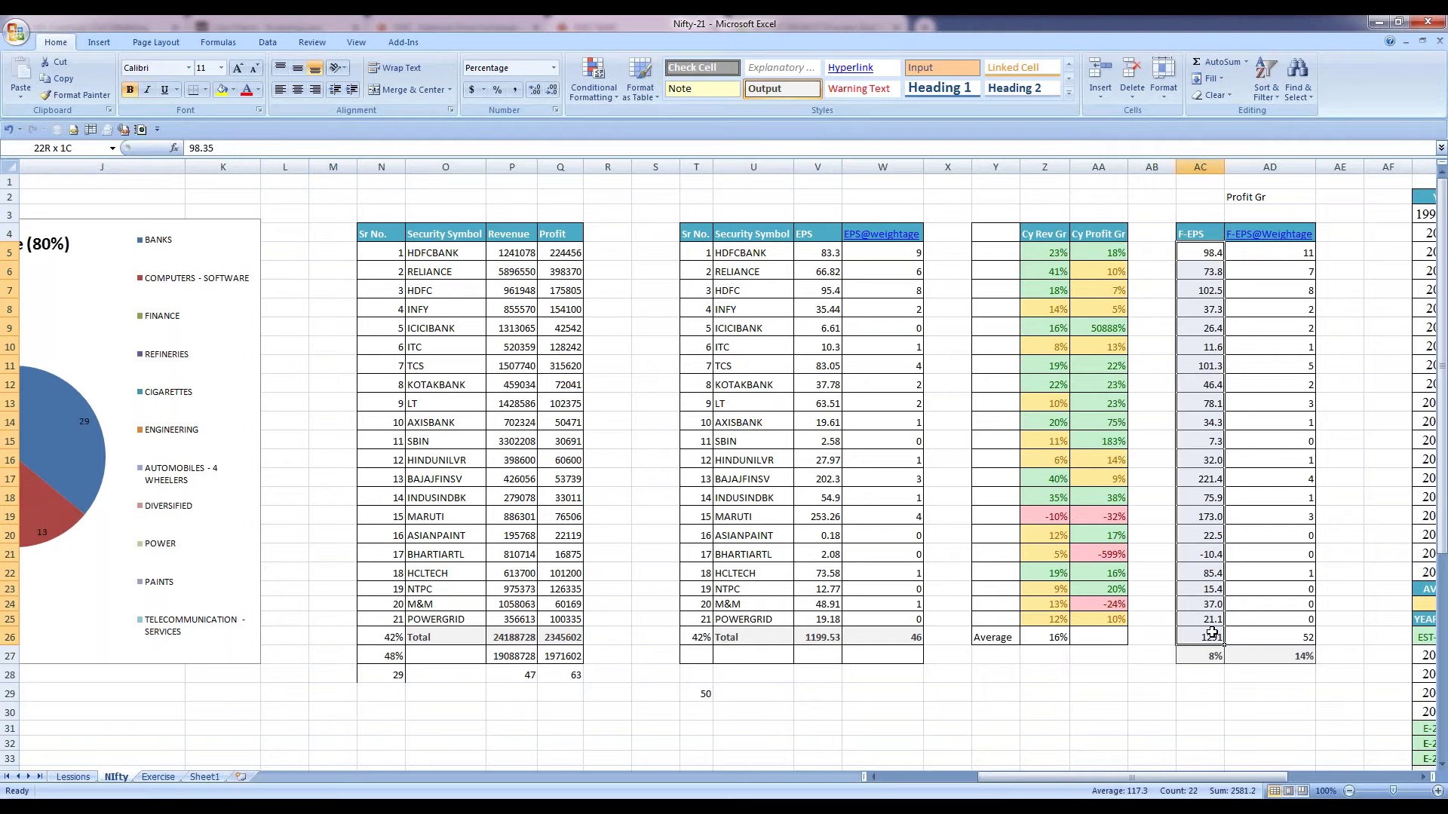
drag(1275, 254, 1274, 329)
drag(1270, 408, 1270, 637)
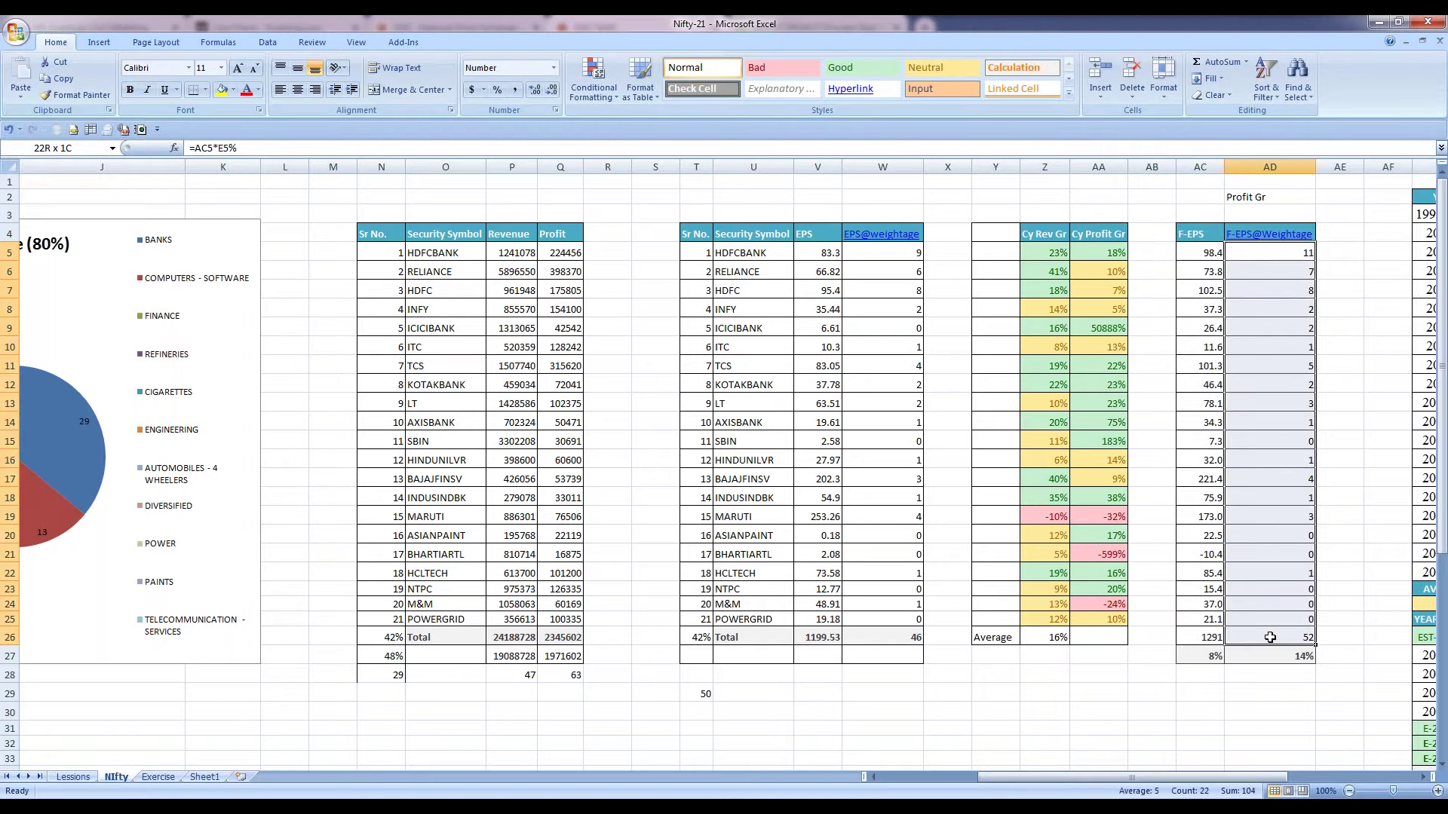
click(1253, 697)
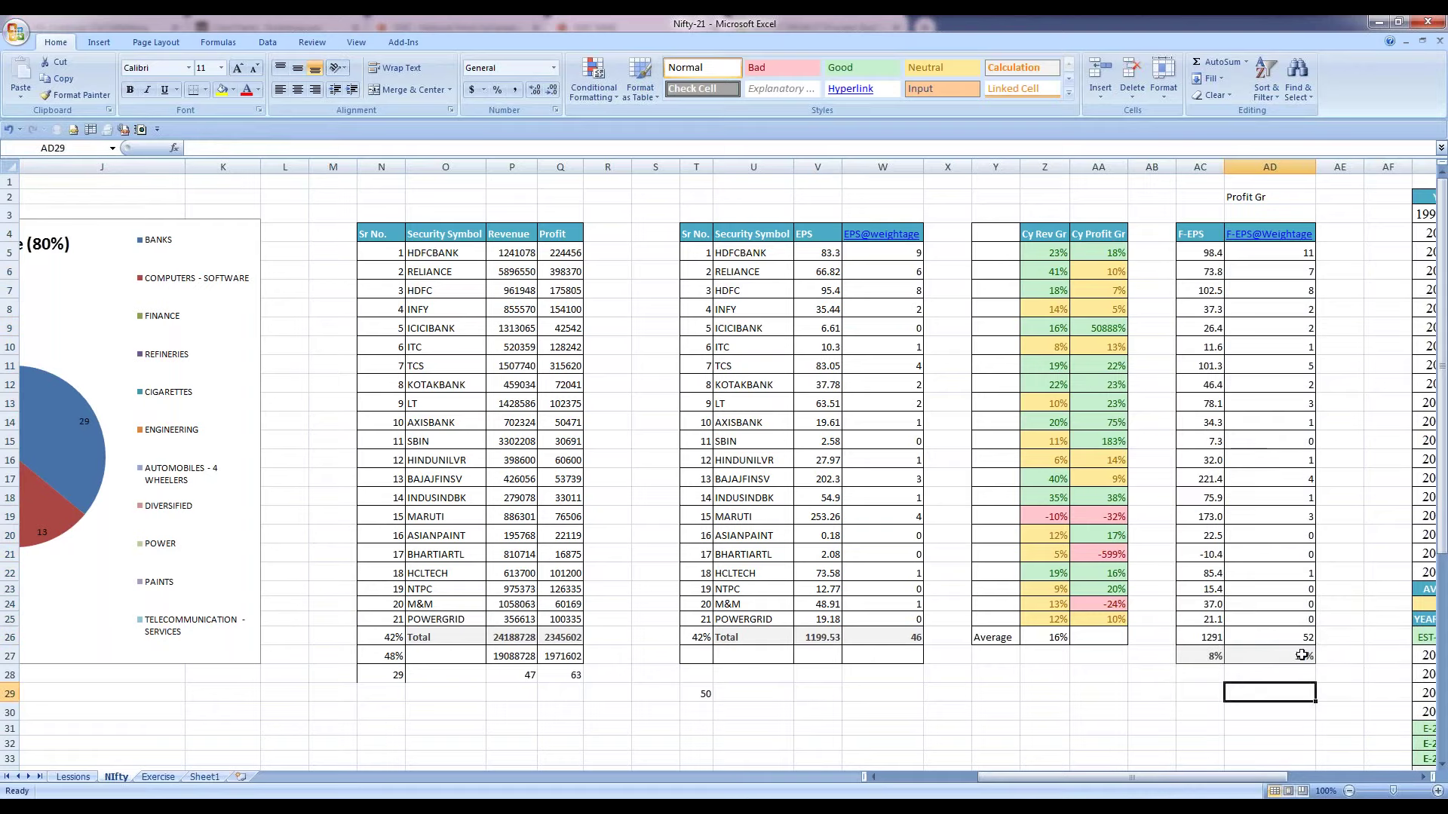
Step: Examine the weighted growth formula in AD27 alongside the average revenue growth in Z26 and the growth in AC27
click(1302, 656)
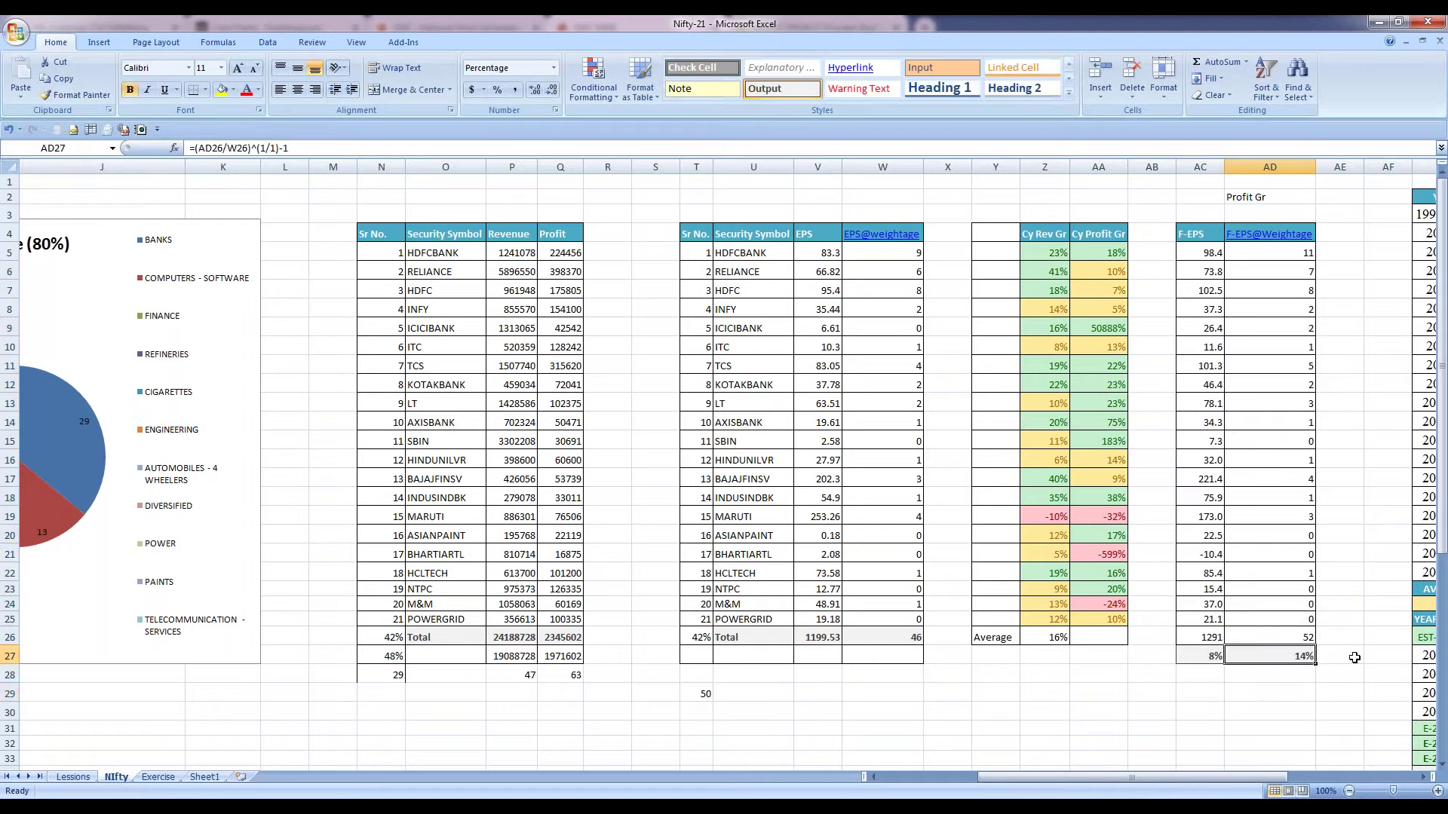
click(1286, 704)
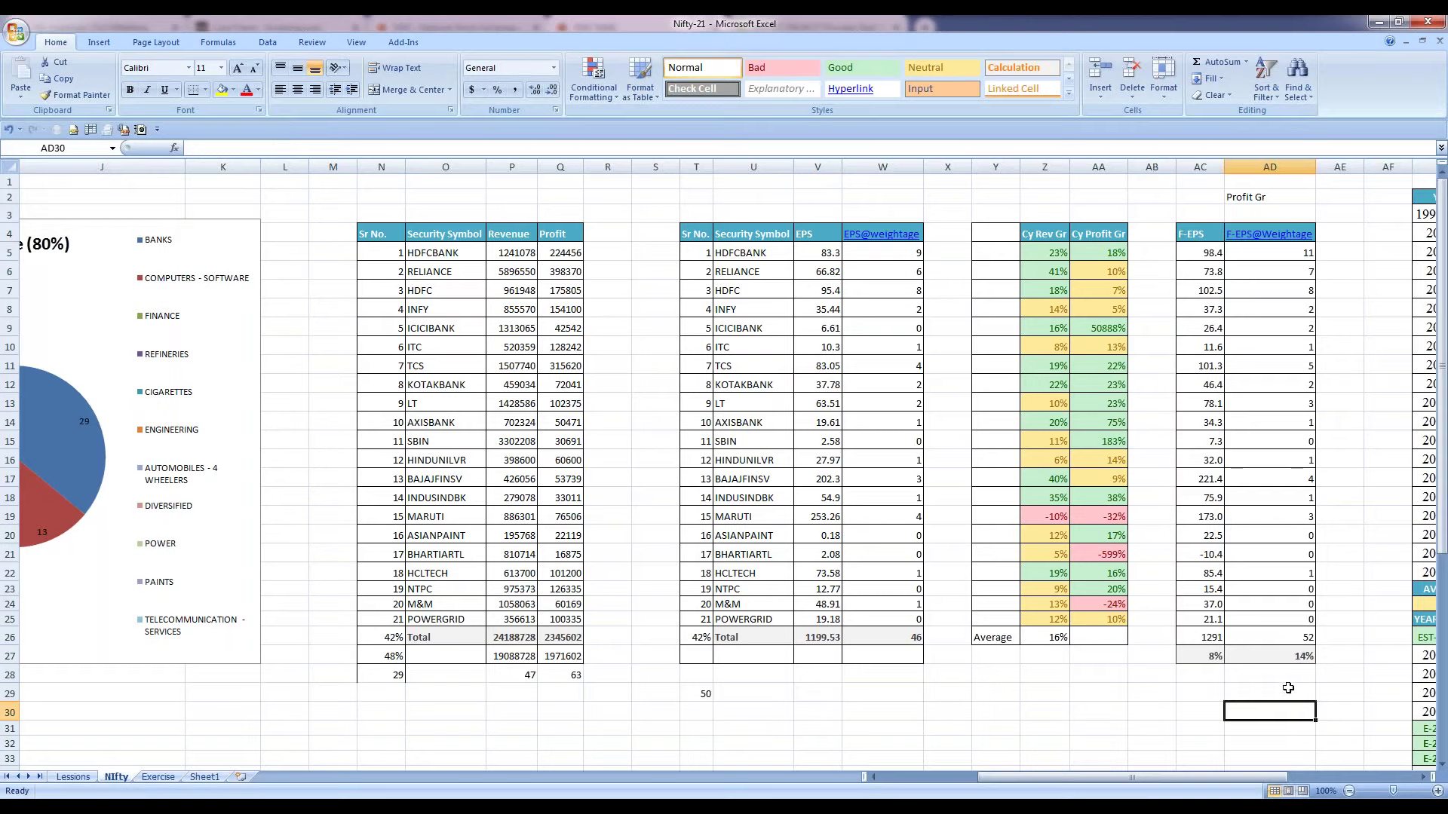
click(1057, 639)
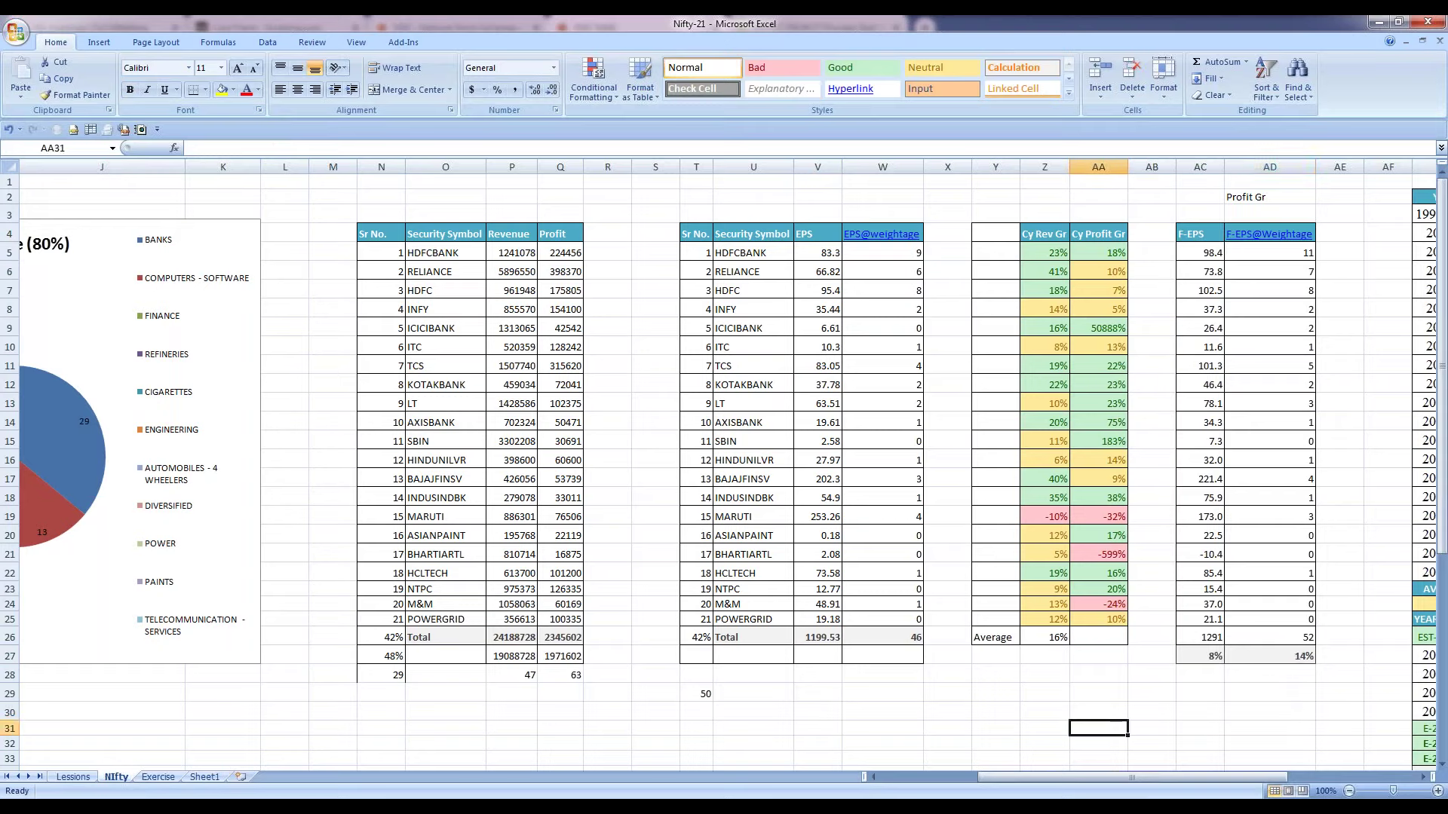
click(1308, 657)
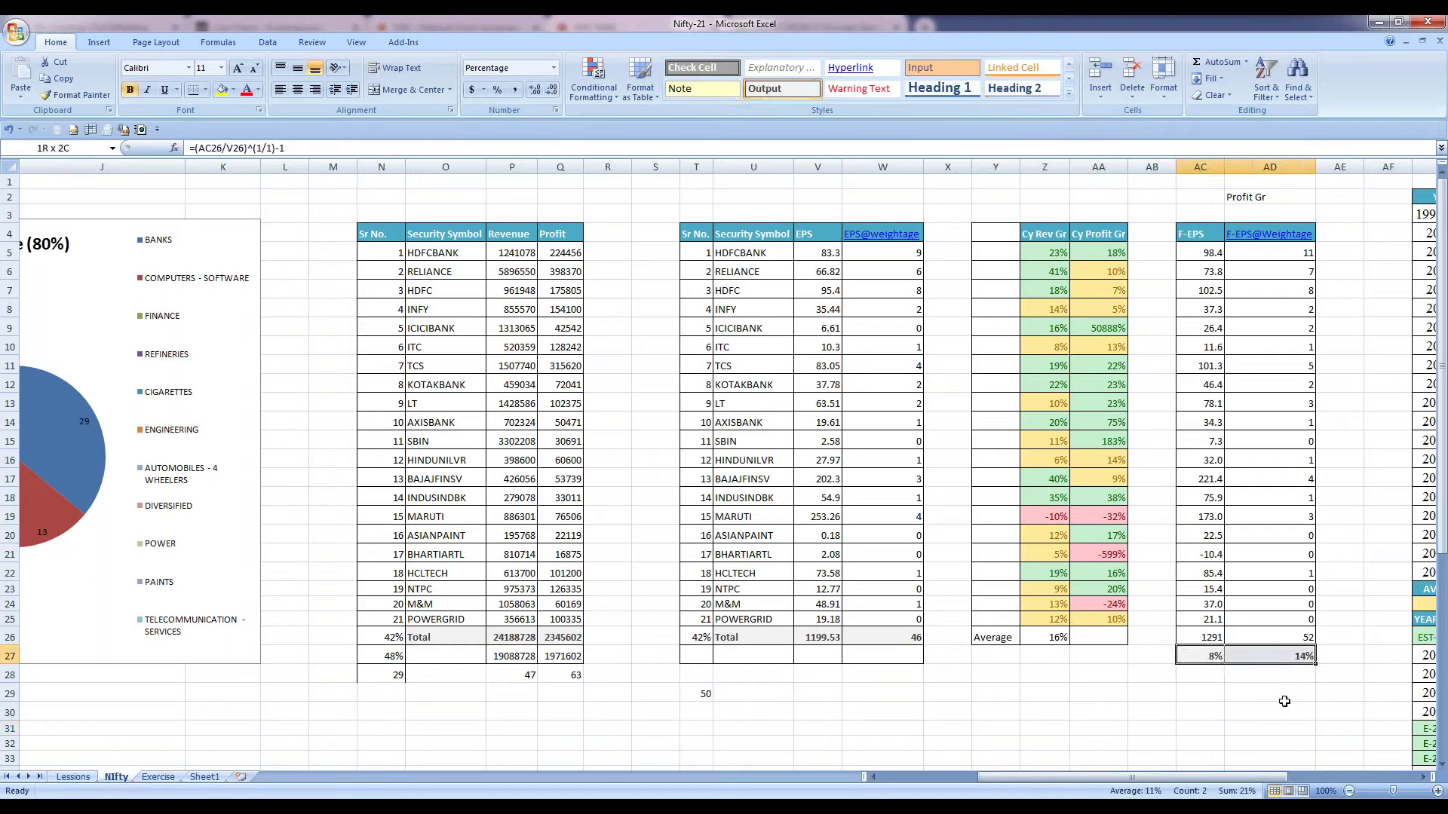
drag(1282, 692, 1281, 711)
click(1302, 658)
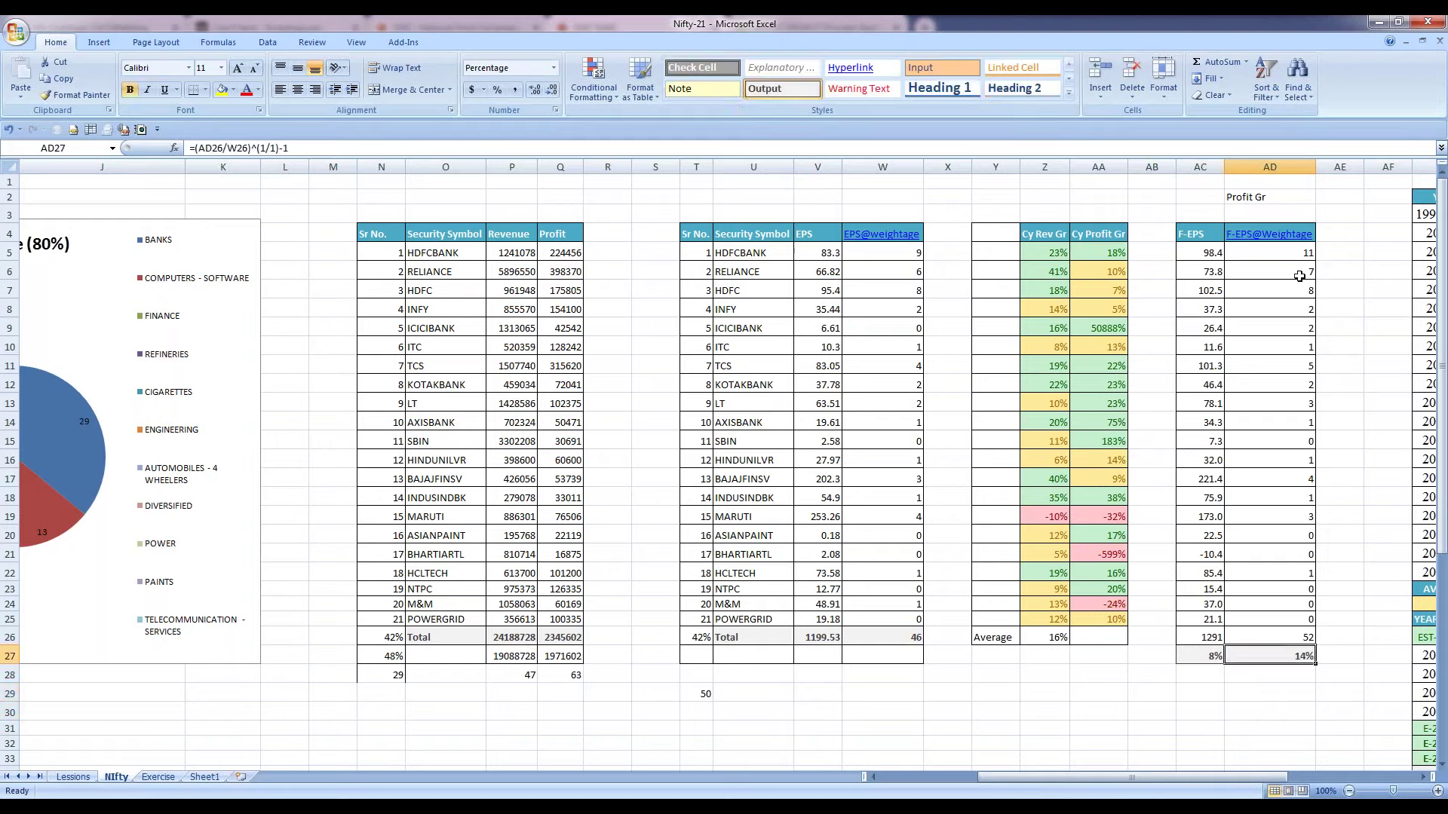
Step: Review the EPS column with its total and compare the growth formulas in AC27 and AD27
drag(835, 255, 830, 637)
click(1281, 657)
click(1213, 654)
click(1287, 655)
click(1206, 656)
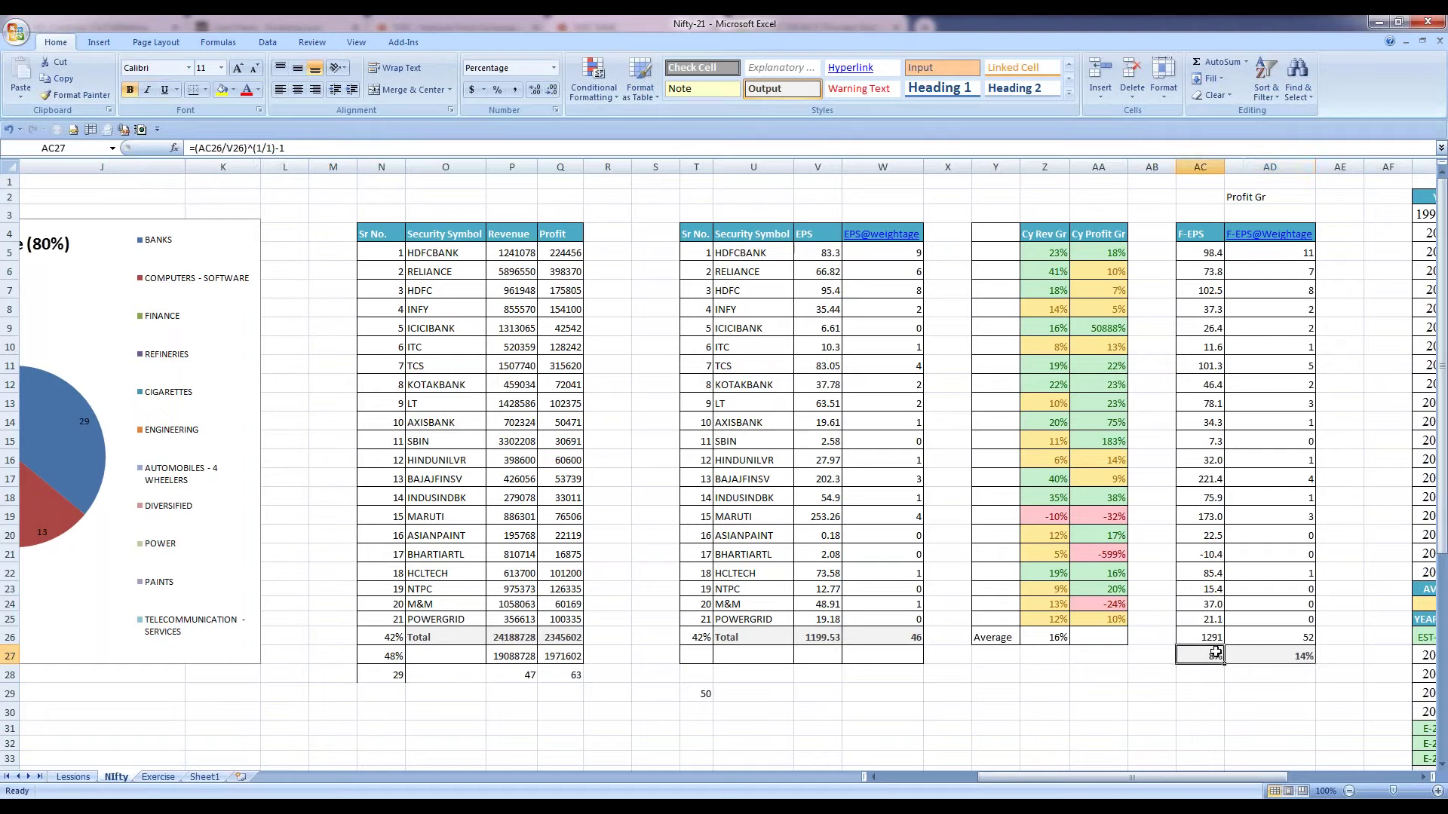
click(1290, 654)
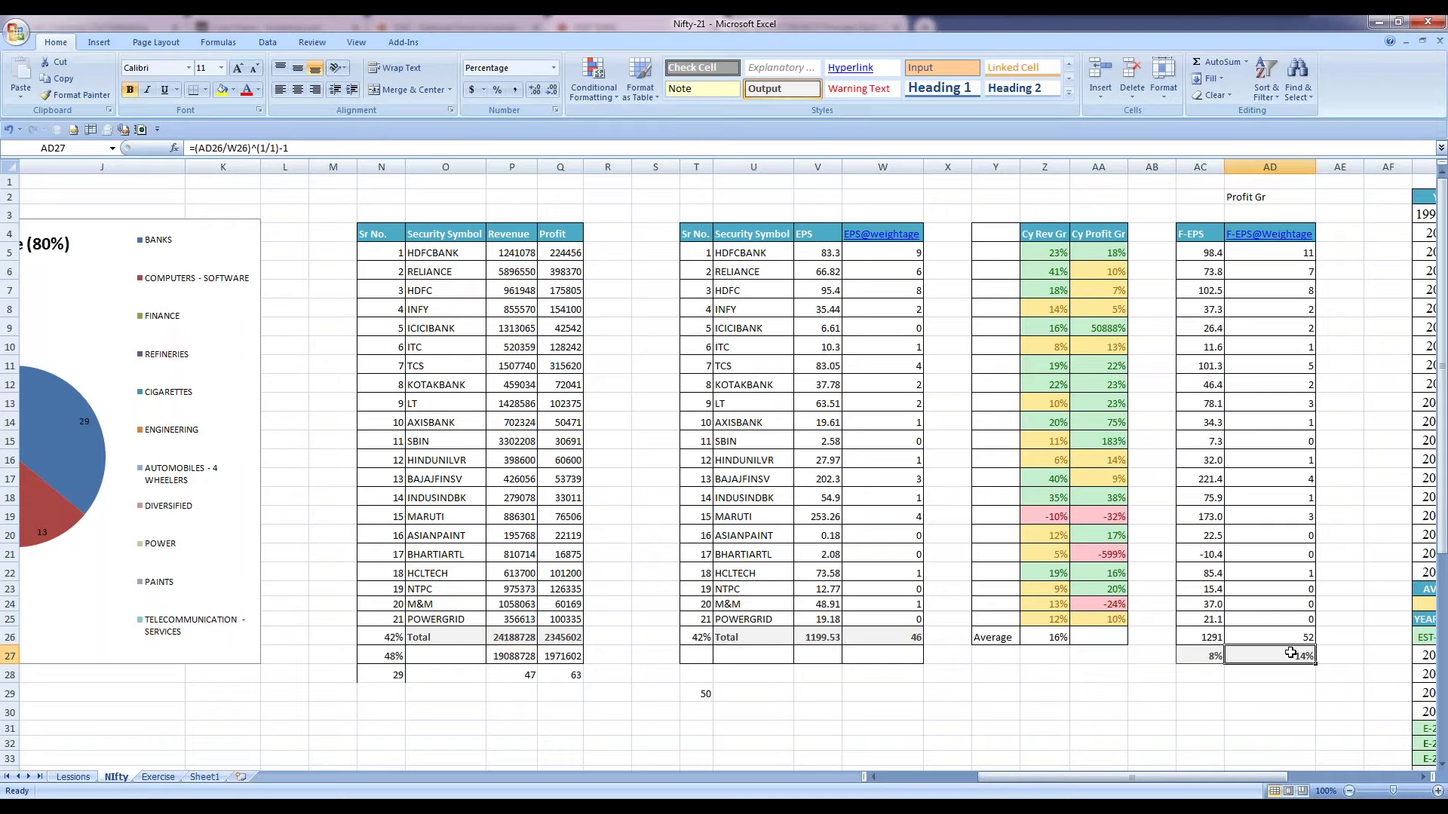
Step: Go from the weighted growth in AD27 to the yearly Nifty table and look over its column headings
click(1277, 716)
click(1282, 659)
key(Right)
key(Right)
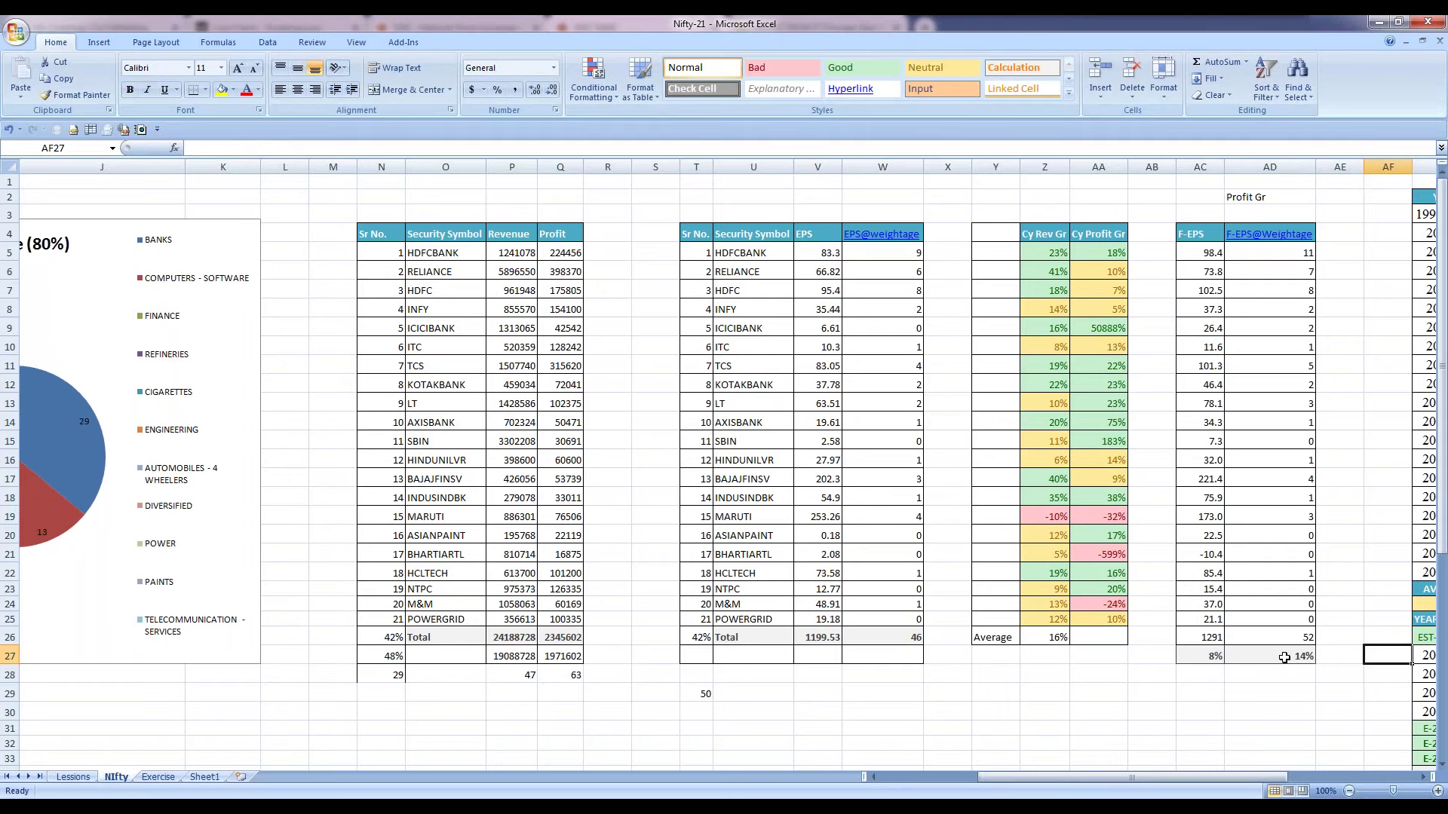
key(Right)
key(Right)
key(Right)
key(Right)
key(Right)
key(Right)
key(Right)
key(Right)
key(Right)
key(Right)
key(Right)
key(Right)
key(Right)
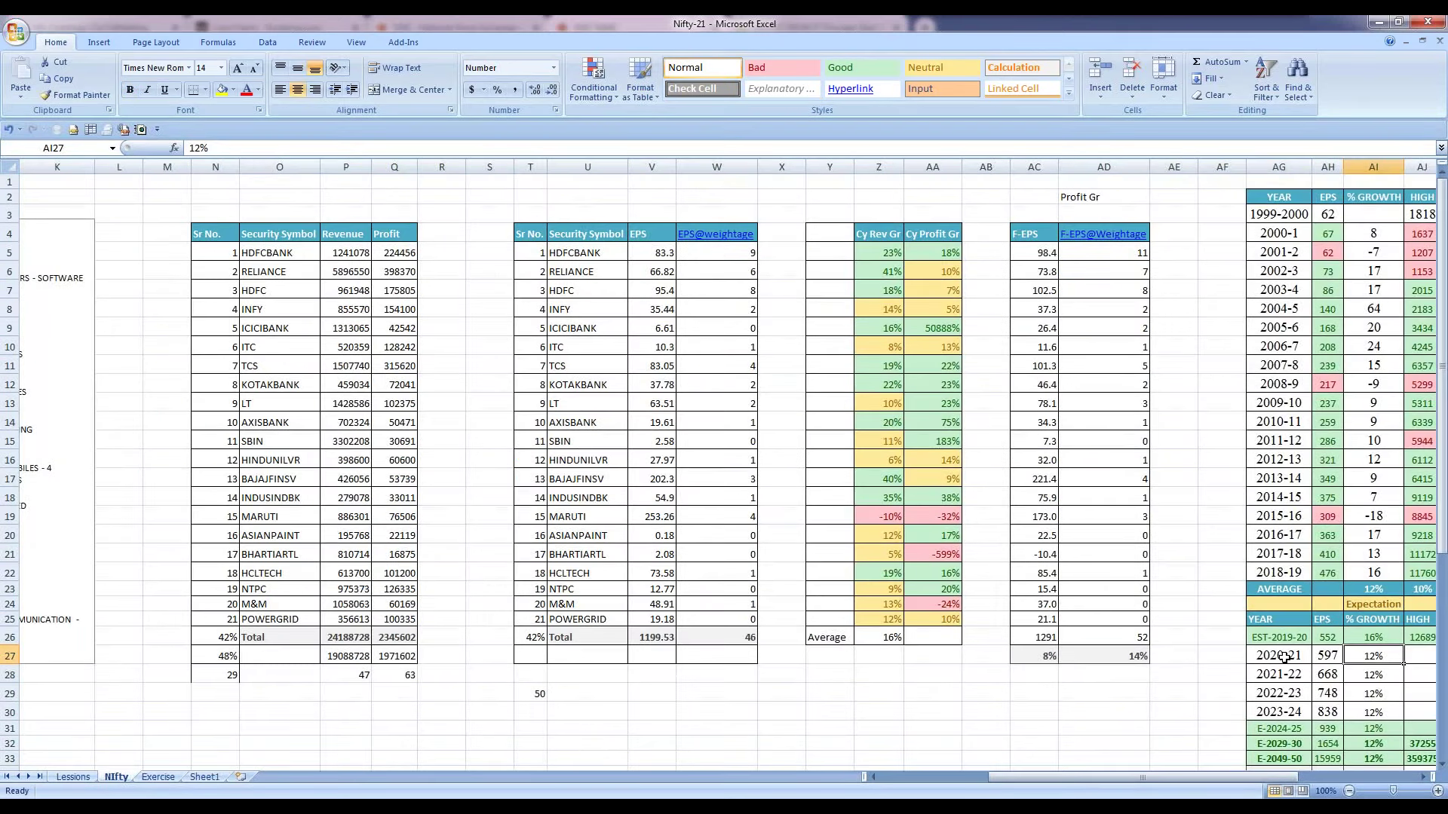
key(Left)
key(Left)
key(Left)
key(Up)
key(Up)
key(Up)
key(Up)
key(Up)
key(Up)
key(Up)
key(Up)
key(Up)
key(Up)
key(Up)
key(Up)
key(Up)
key(Up)
key(Up)
key(Up)
key(Up)
key(Up)
key(Up)
key(Up)
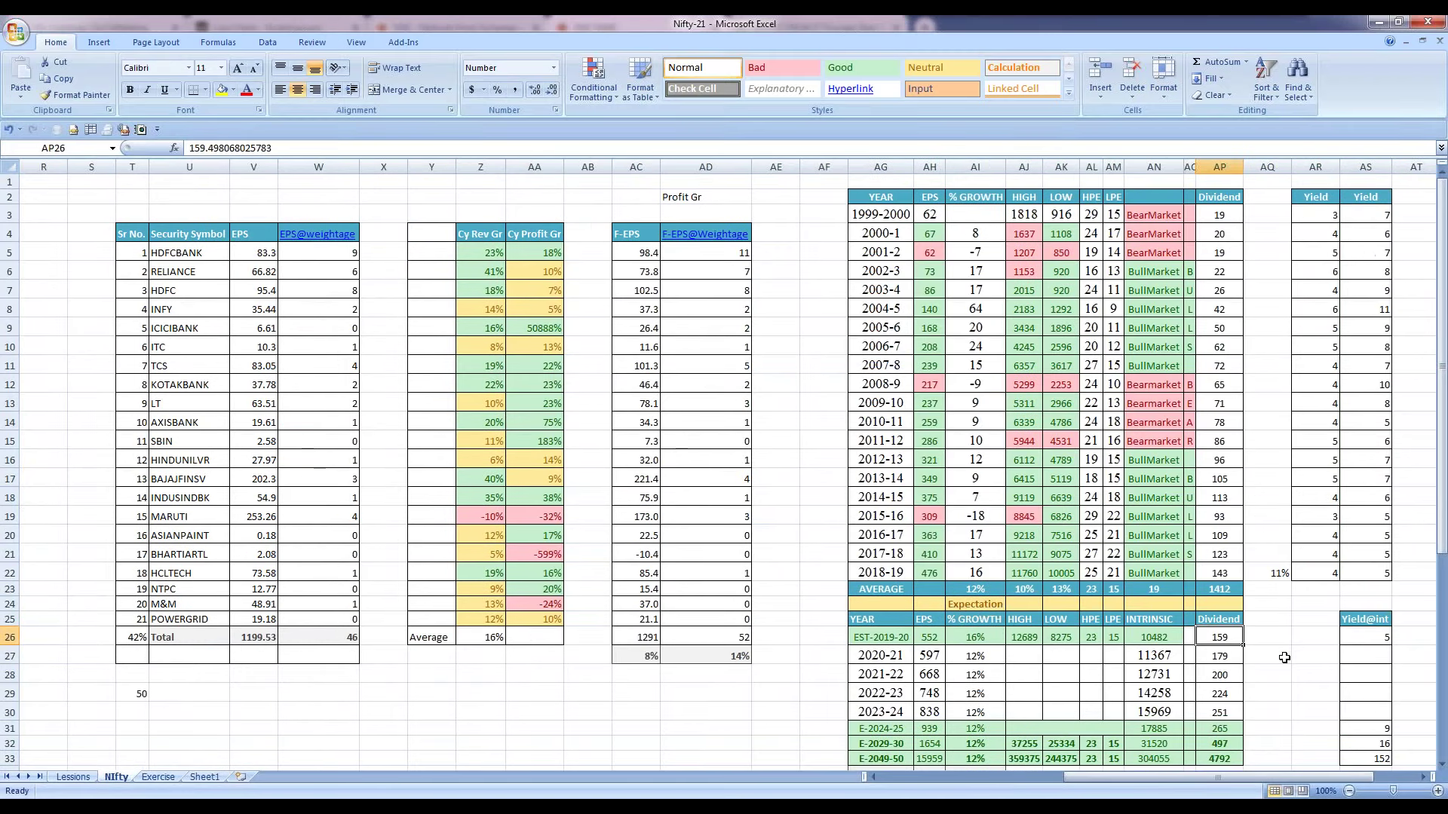
key(Left)
key(Left)
key(Left)
key(Left)
key(Left)
key(Left)
key(Left)
key(Left)
key(Left)
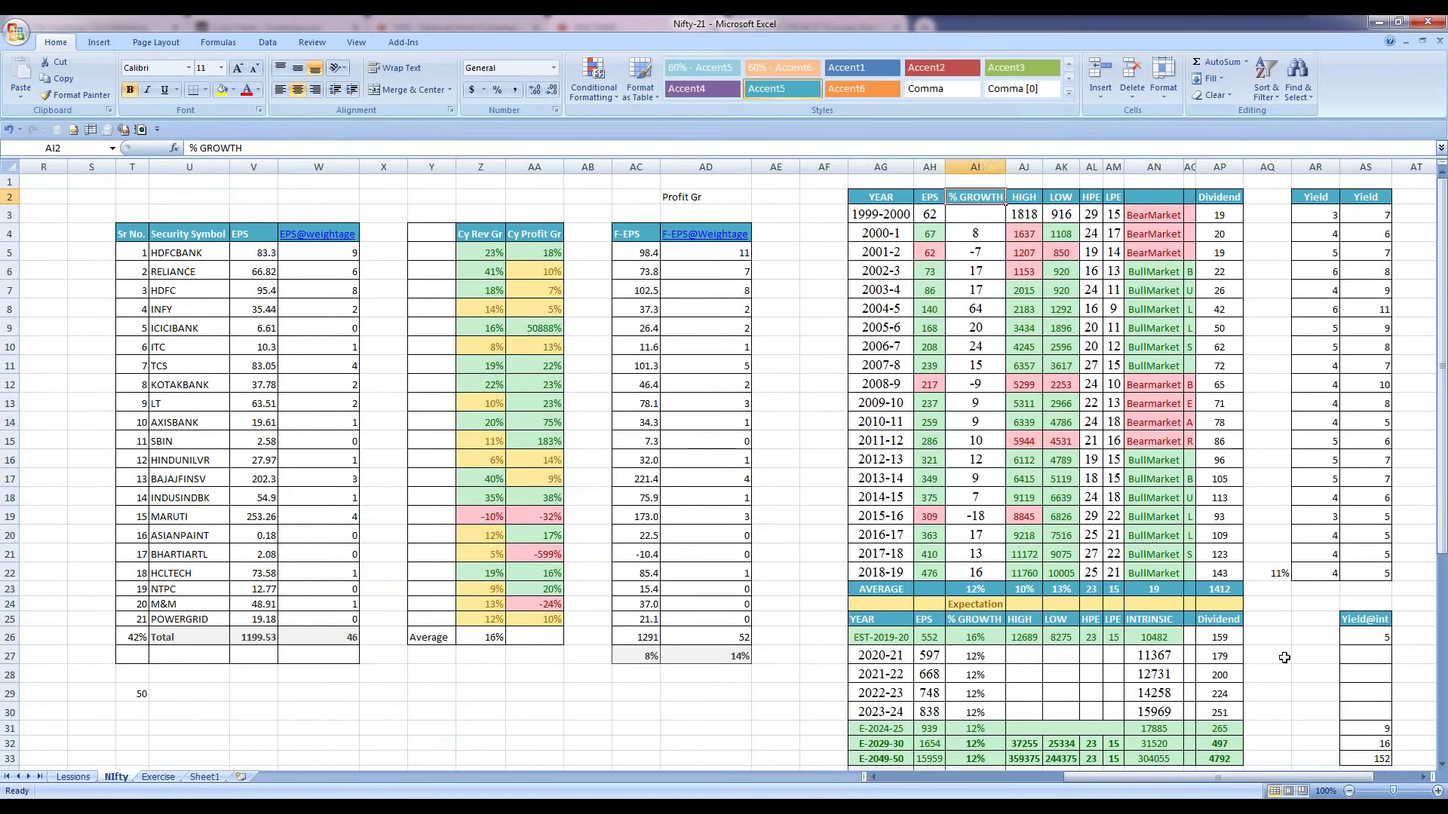
Step: Compare the 1999-2000 EPS with that year's high and low along row 3
key(Down)
key(Right)
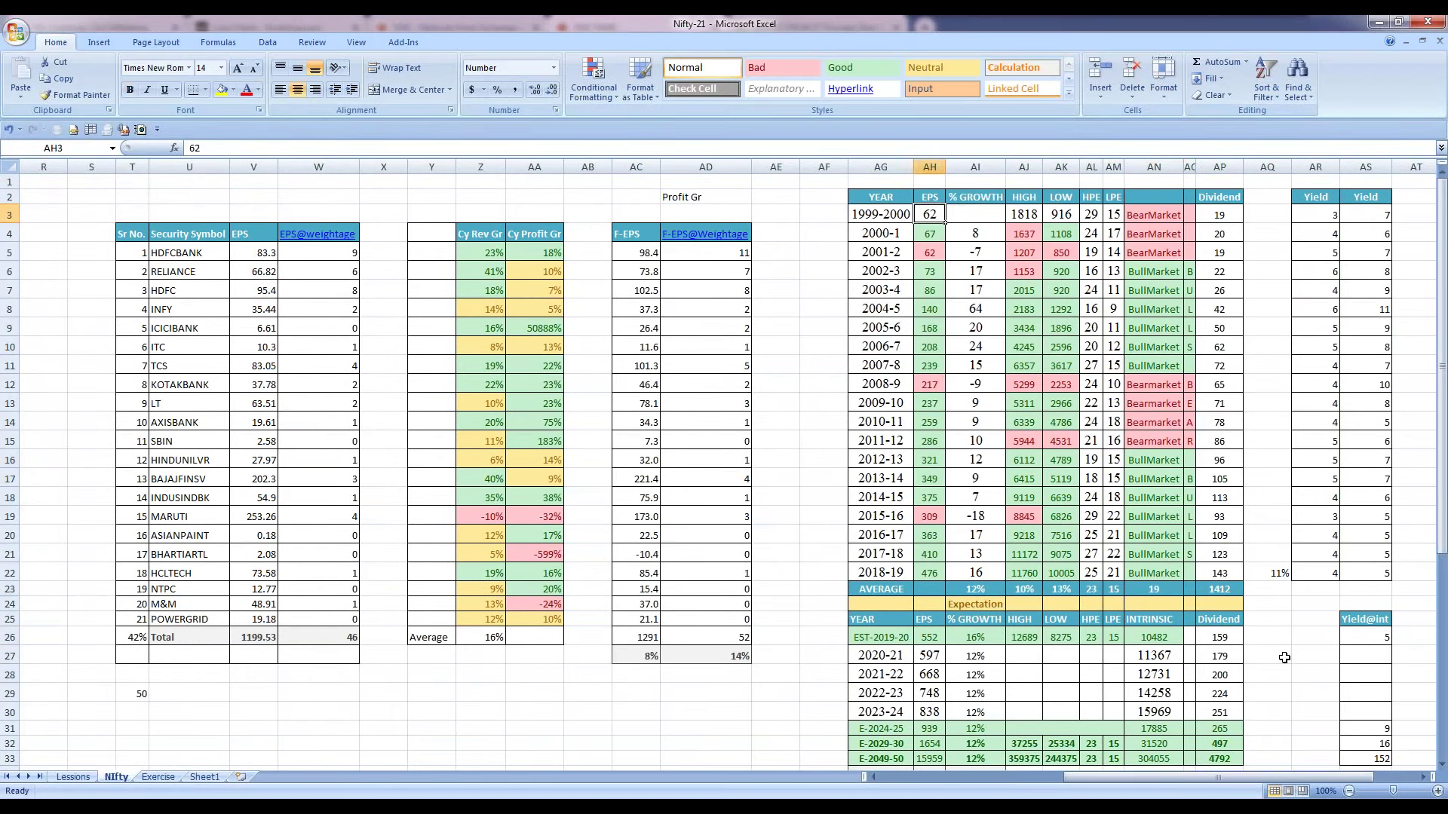
key(Right)
key(Right)
key(Right)
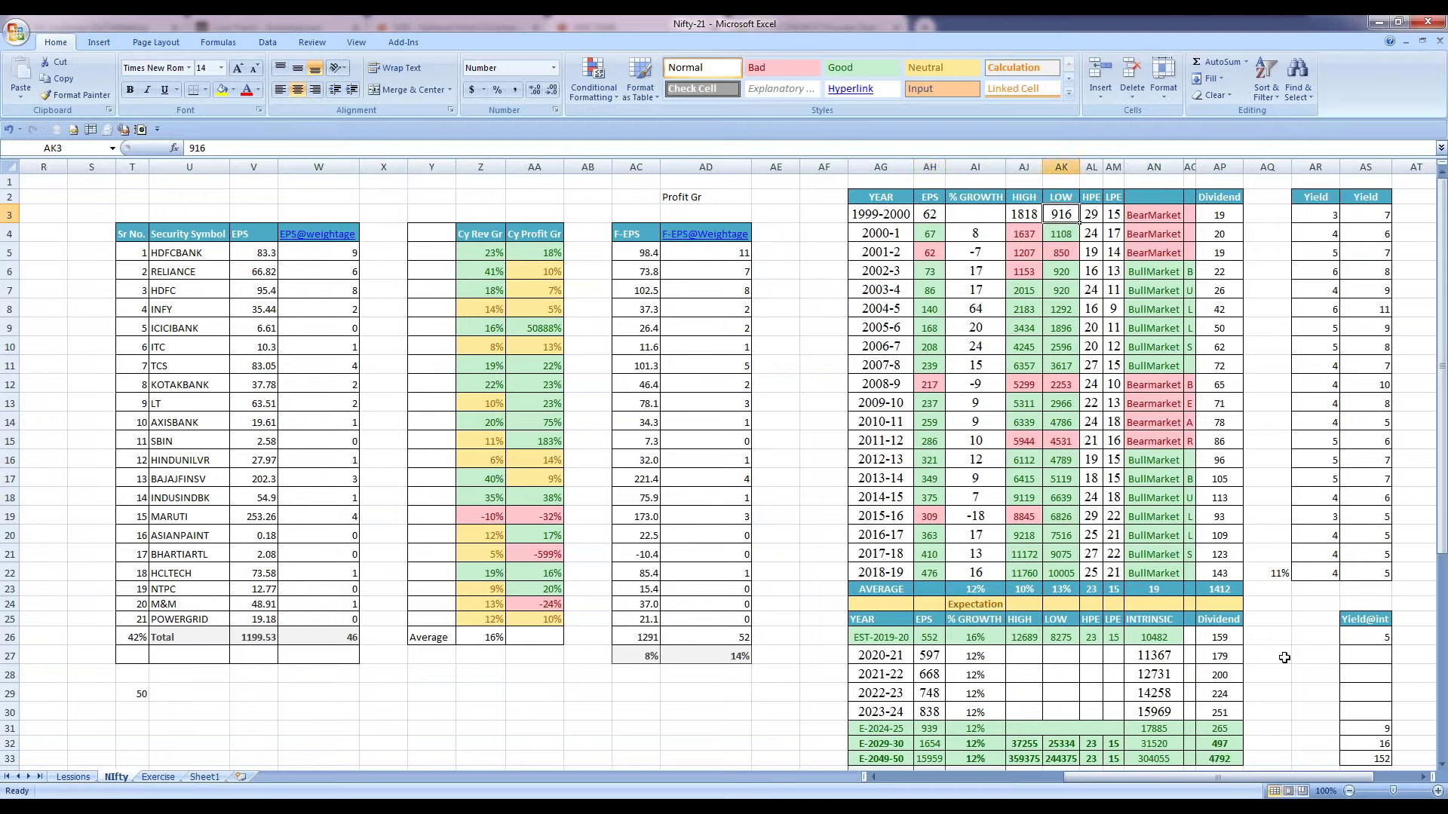
key(Left)
key(Left)
key(Left)
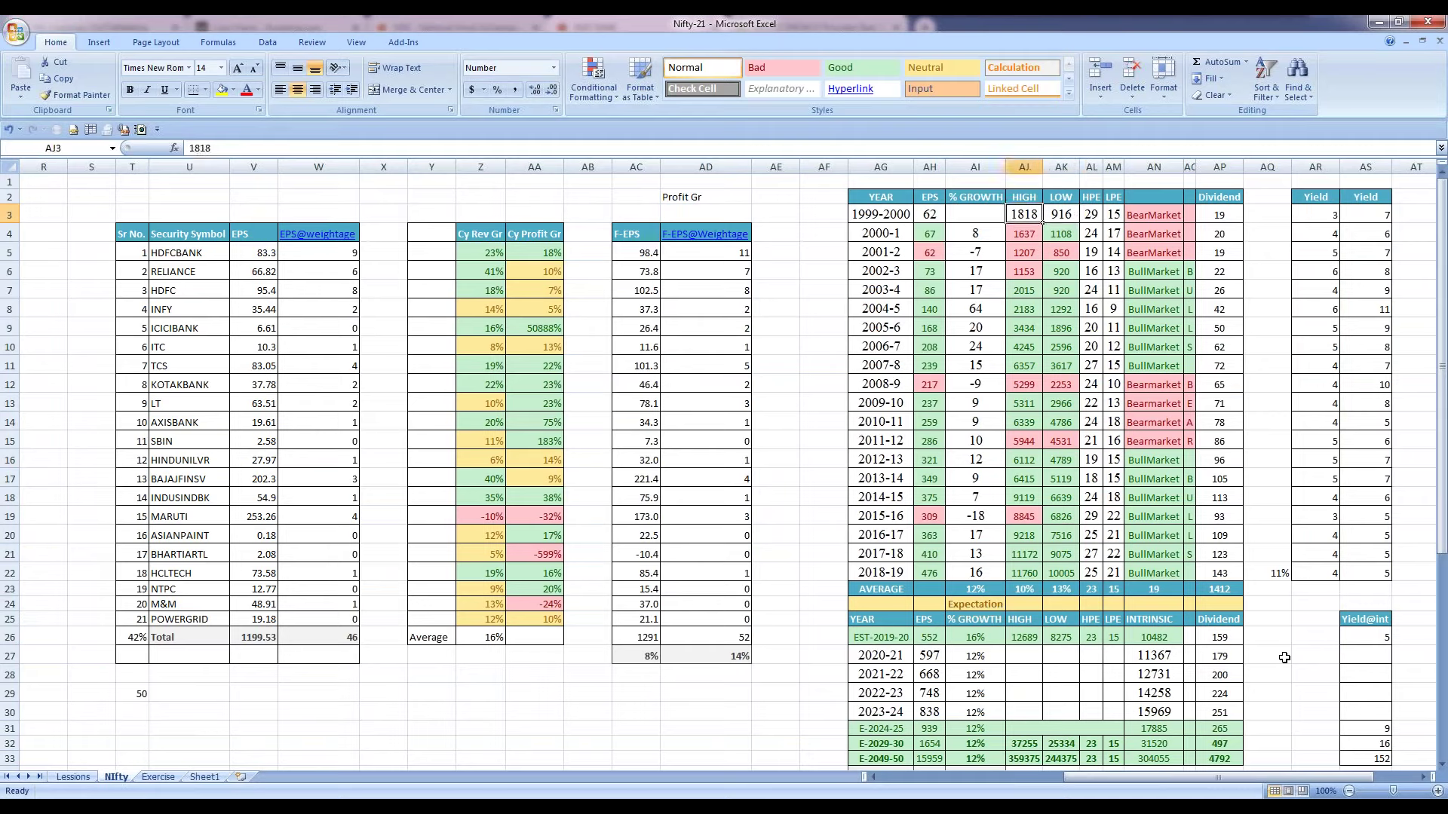
Step: Read down the yearly EPS column from 1999-2000 to 2018-19
key(Down)
key(Down)
key(Down)
key(Down)
key(Down)
key(Down)
key(Down)
key(Down)
key(Down)
key(Down)
key(Down)
key(Down)
key(Down)
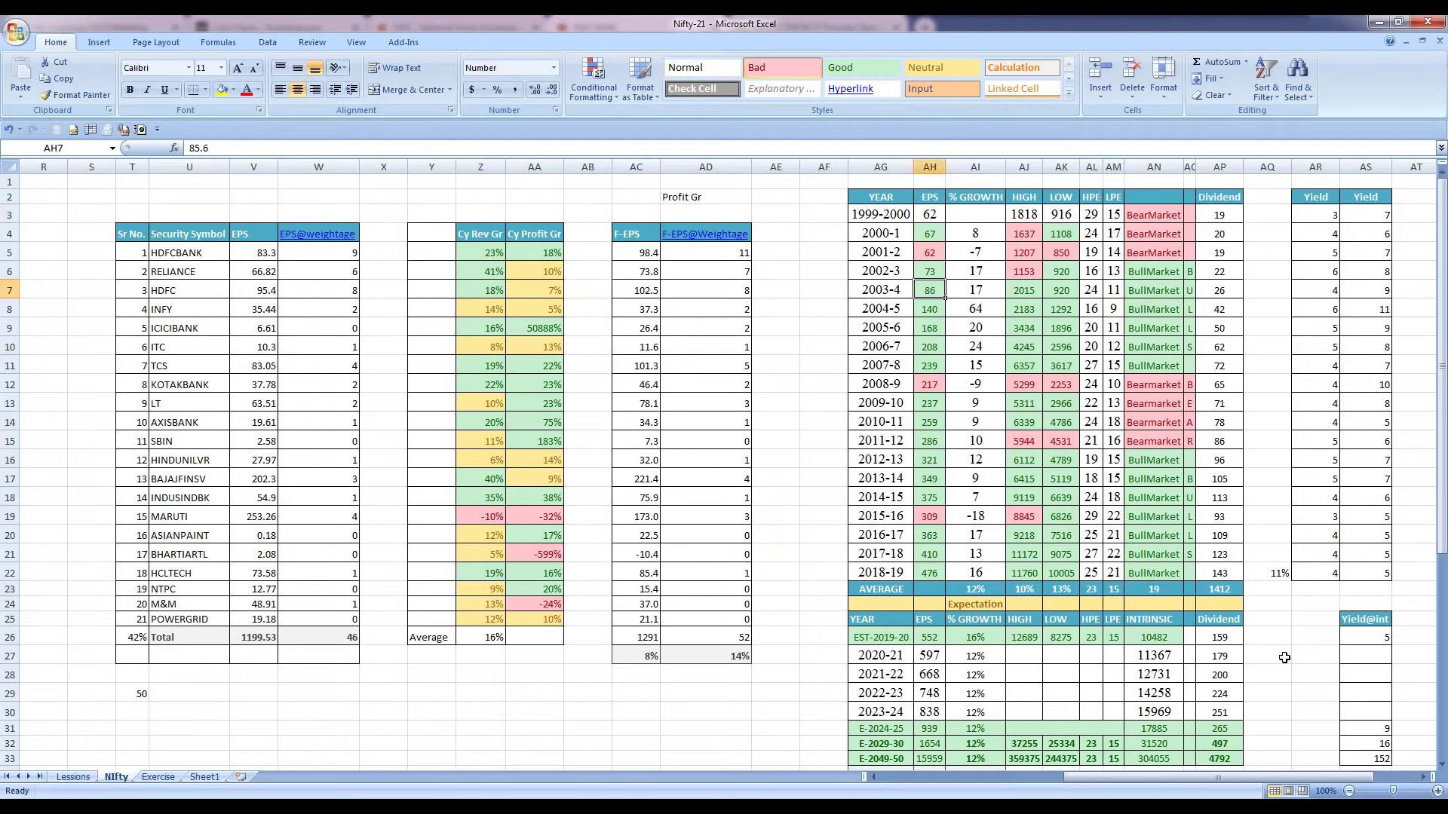
key(Down)
key(Down)
key(Down)
key(Down)
key(Down)
key(Down)
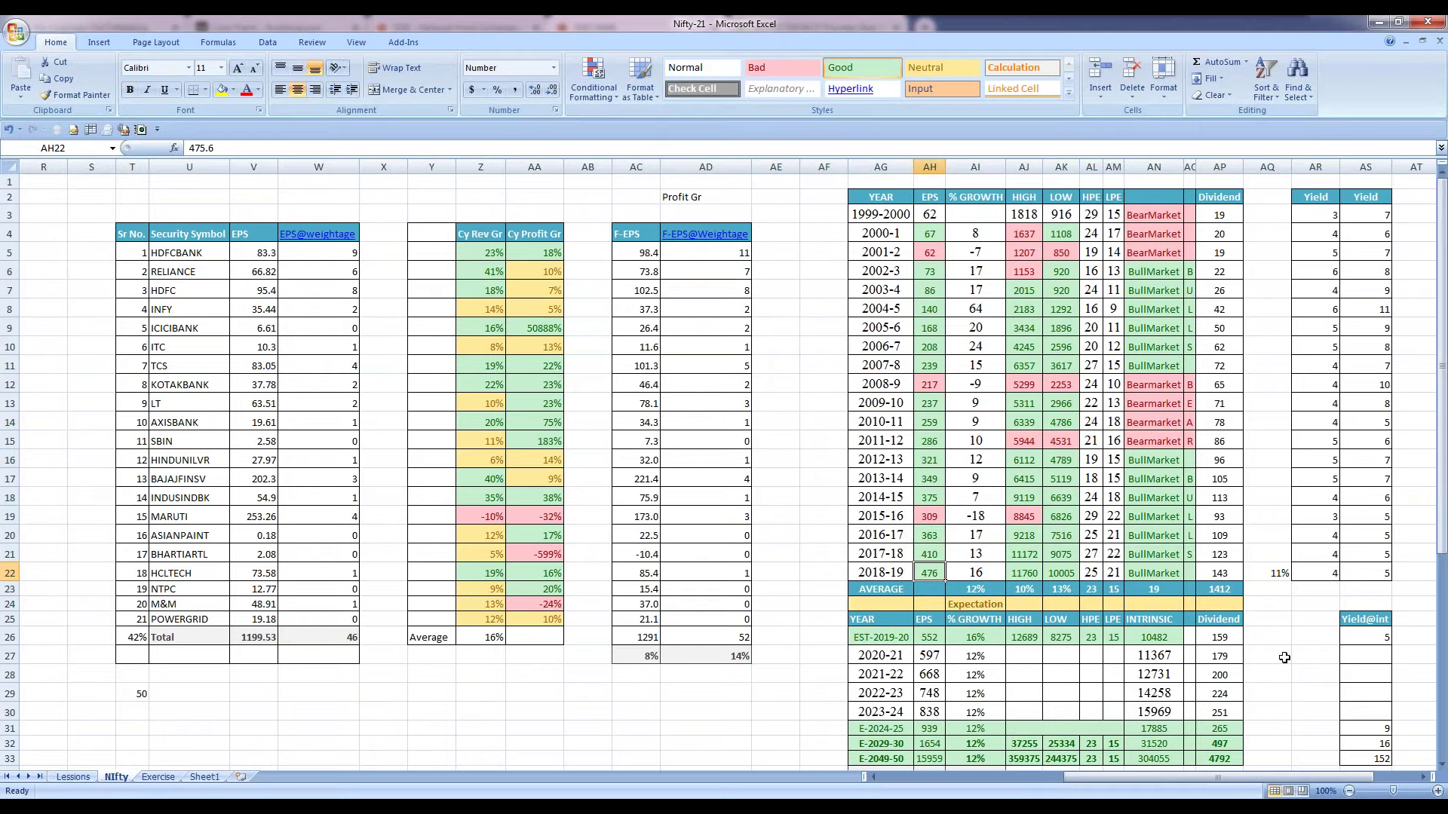
Step: Compare the 2018-19 EPS with that year's high and low along row 22
key(Right)
key(Right)
key(Right)
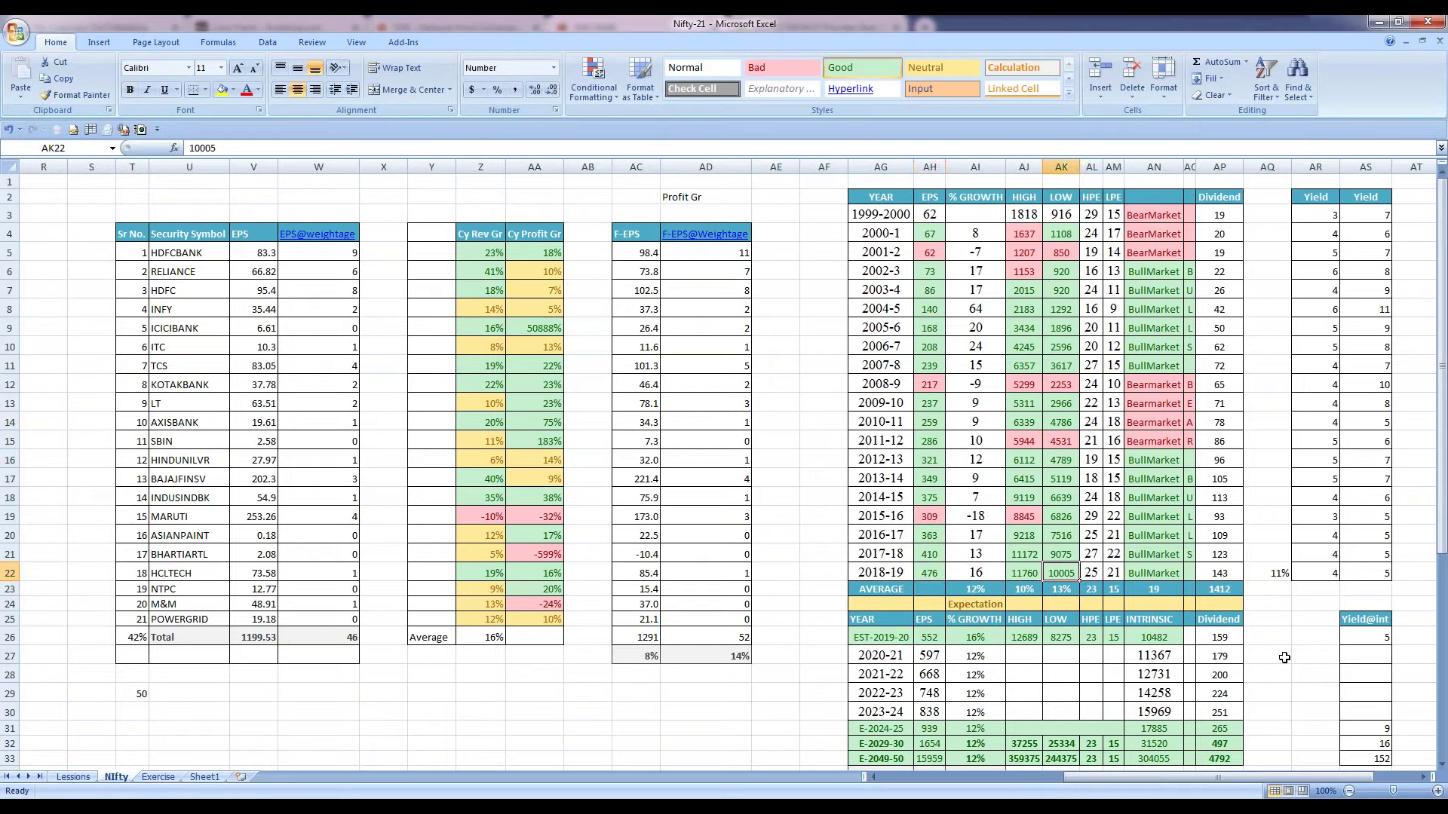
key(Left)
key(Left)
key(Left)
Step: Trace the yearly EPS and high values back from 2018-19 to 1999-2000
key(Up)
key(Up)
key(Up)
key(Up)
key(Up)
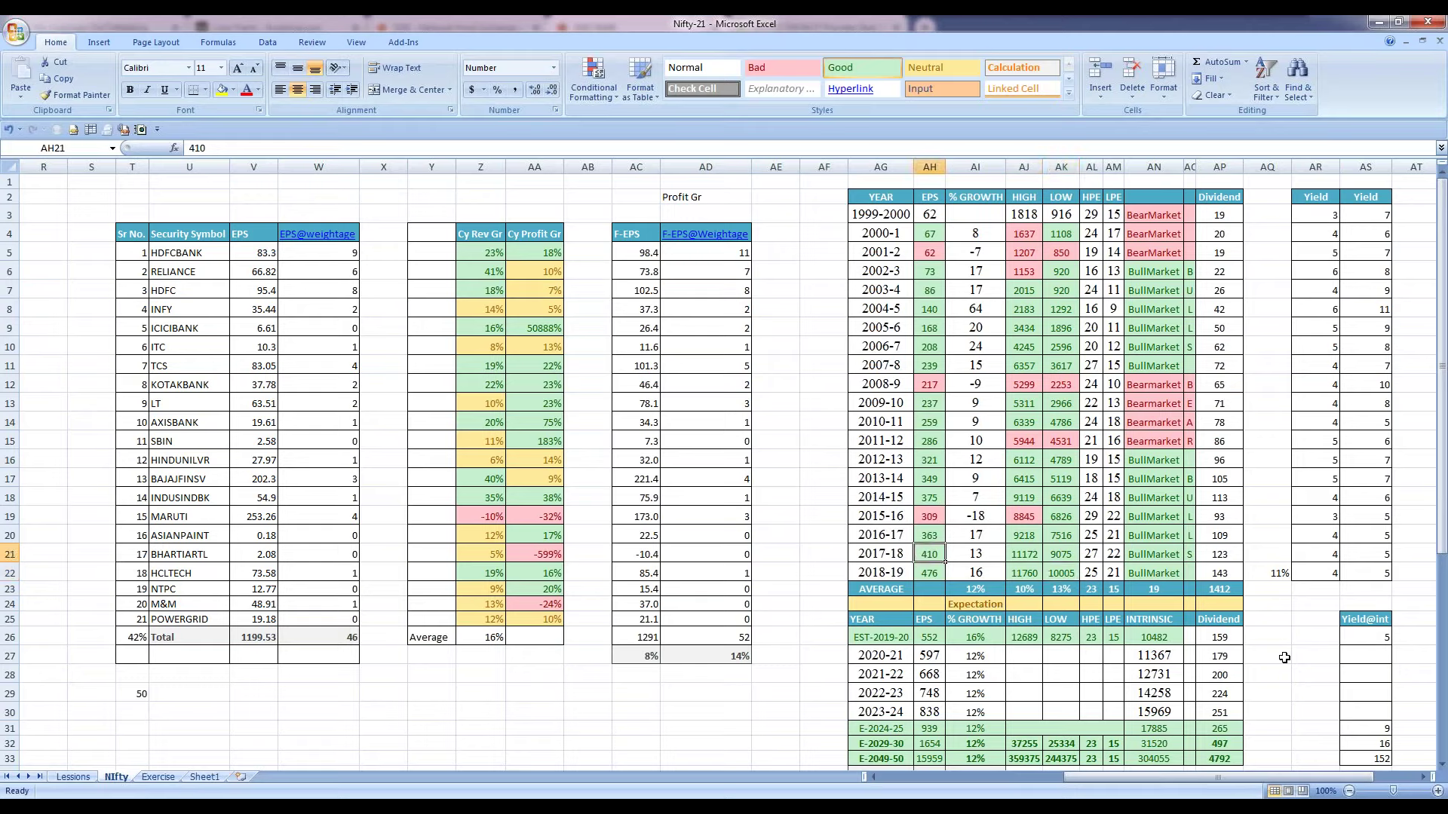
key(Up)
key(Right)
key(Right)
key(Up)
key(Up)
key(Up)
key(Up)
key(Up)
key(Up)
key(Up)
key(Up)
key(Up)
key(Up)
key(Up)
key(Up)
key(Up)
key(Left)
key(Left)
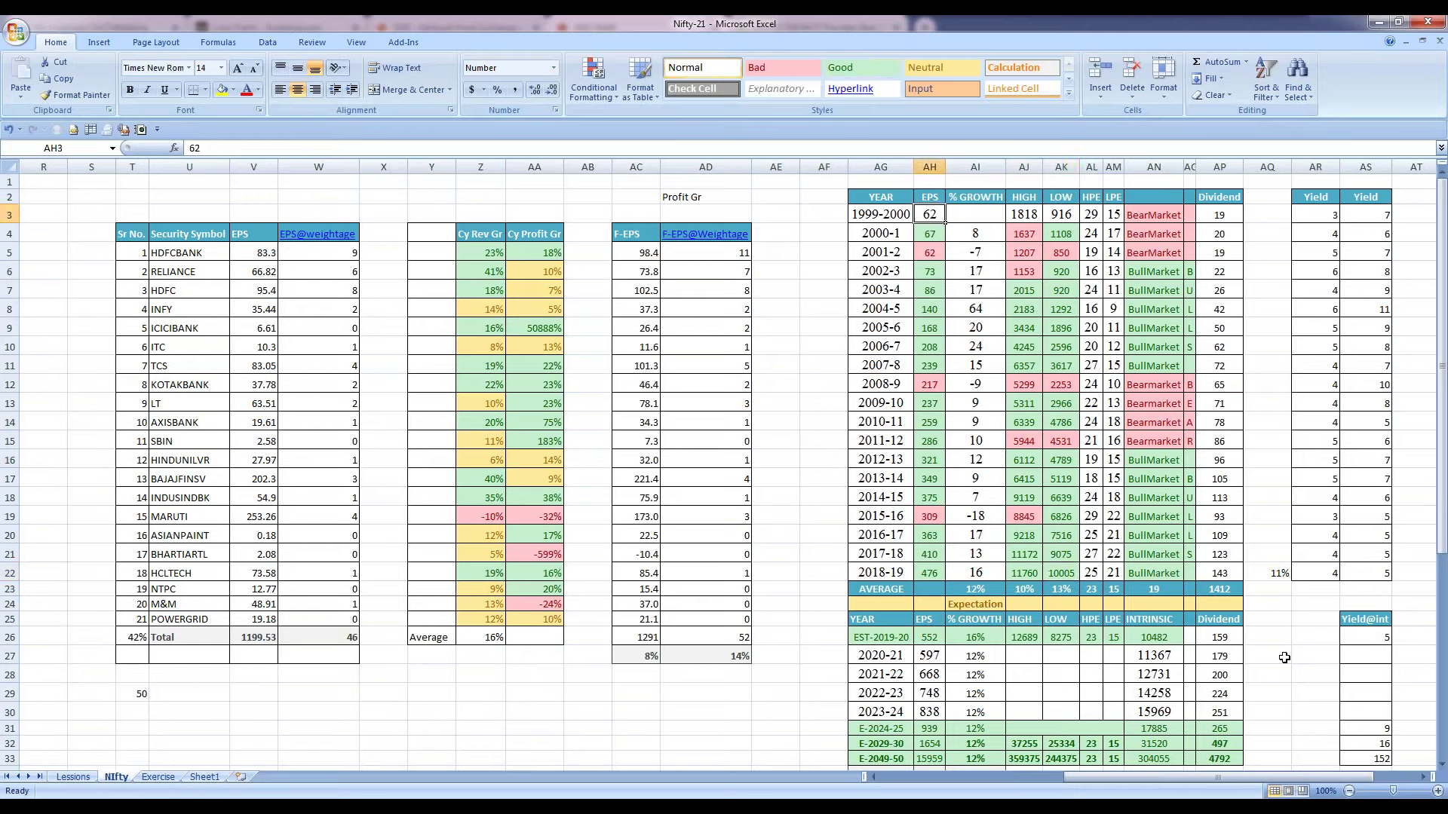
Step: Follow the EPS growth over the years again, ending at the 2018-19 EPS in AH22
key(Down)
key(Down)
key(Down)
key(Down)
key(Down)
key(Down)
key(Down)
key(Down)
key(Down)
key(Down)
key(Down)
key(Down)
key(Down)
key(Down)
key(Down)
key(Down)
key(Down)
key(Down)
key(Down)
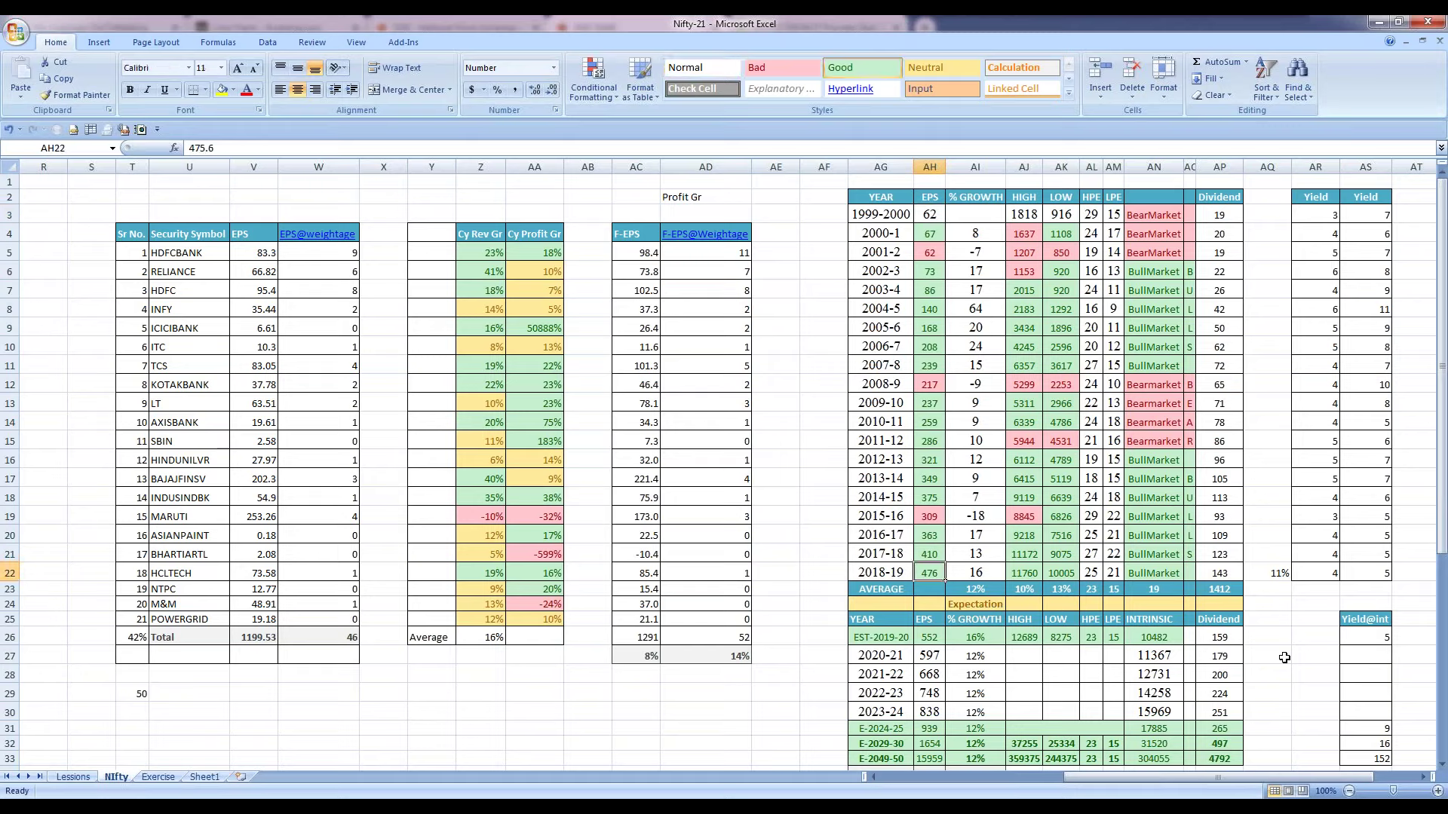
Step: Examine the 2018-19 low and HPE, and the average HPE, LPE and overall PE formulas in row 23
key(Right)
key(Right)
key(Right)
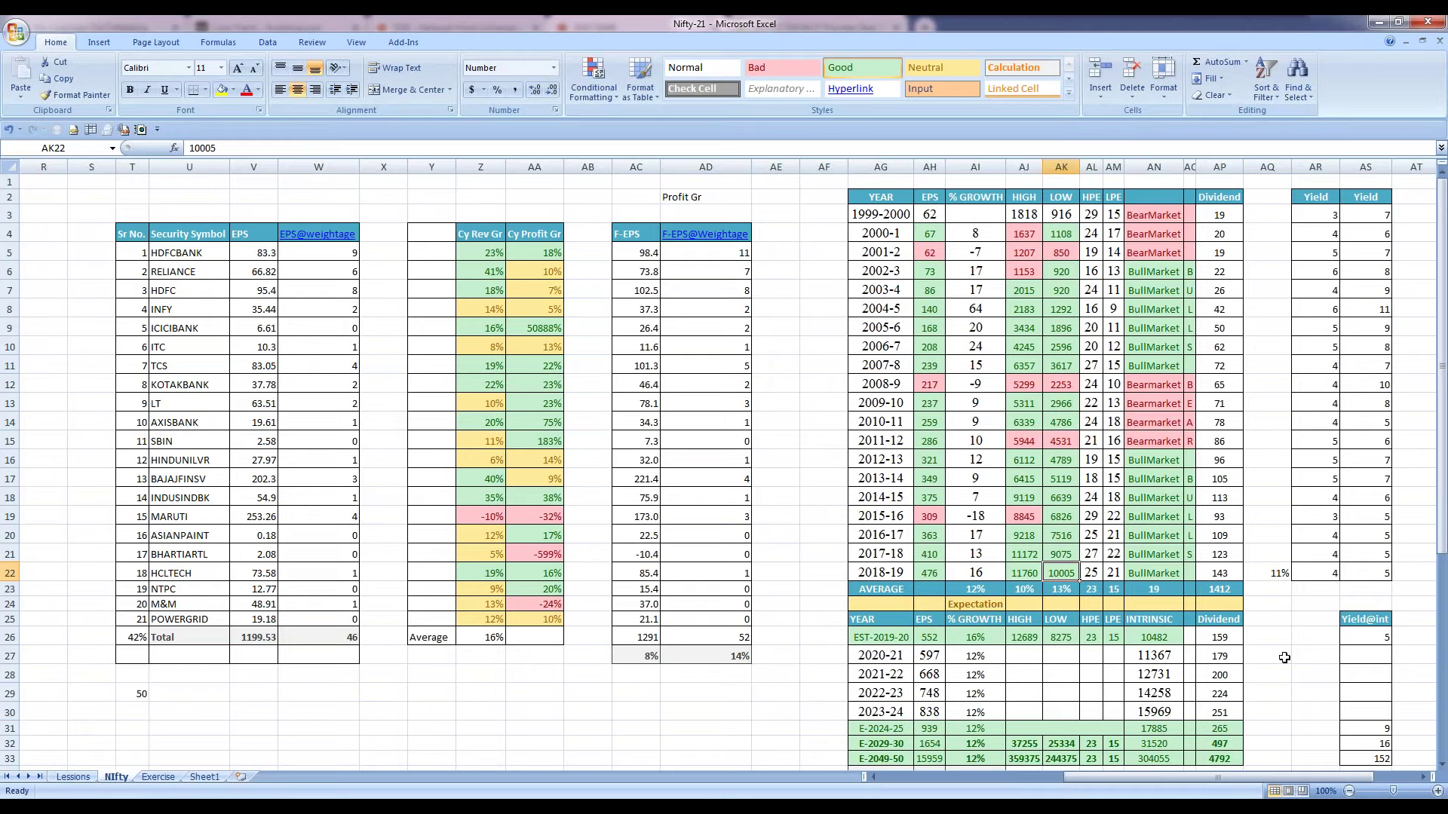
key(Right)
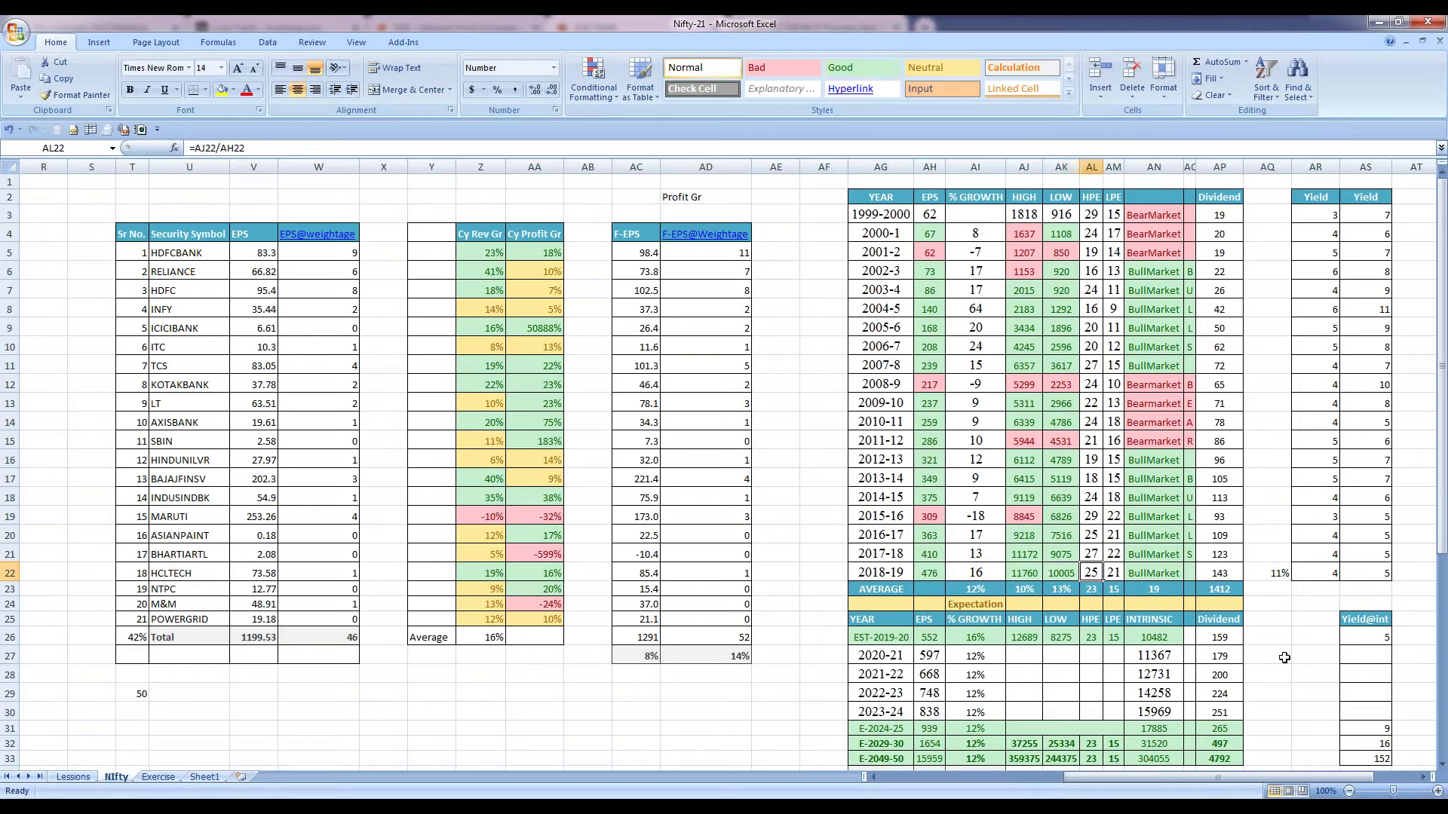
key(Down)
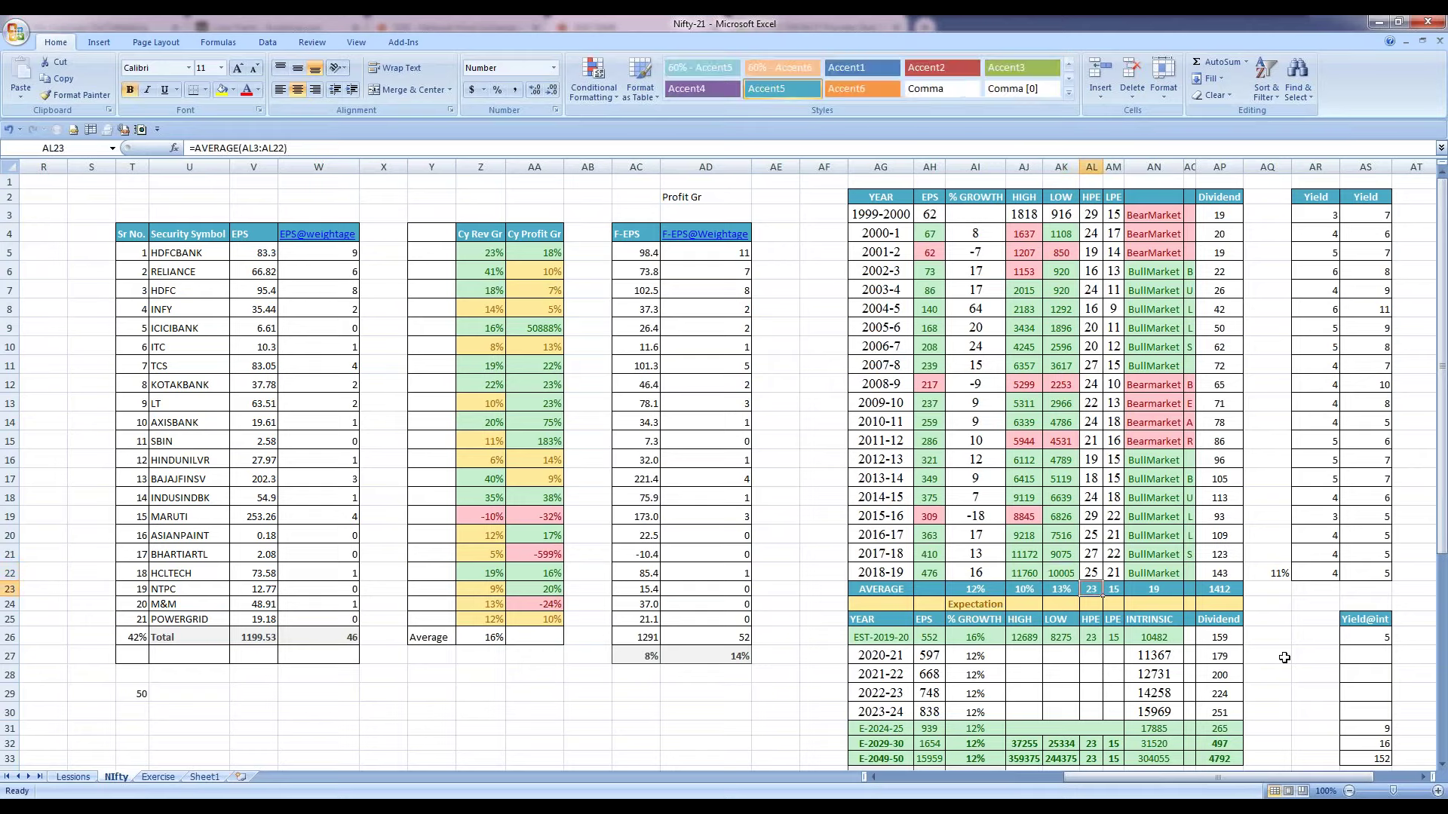
key(Right)
key(Right)
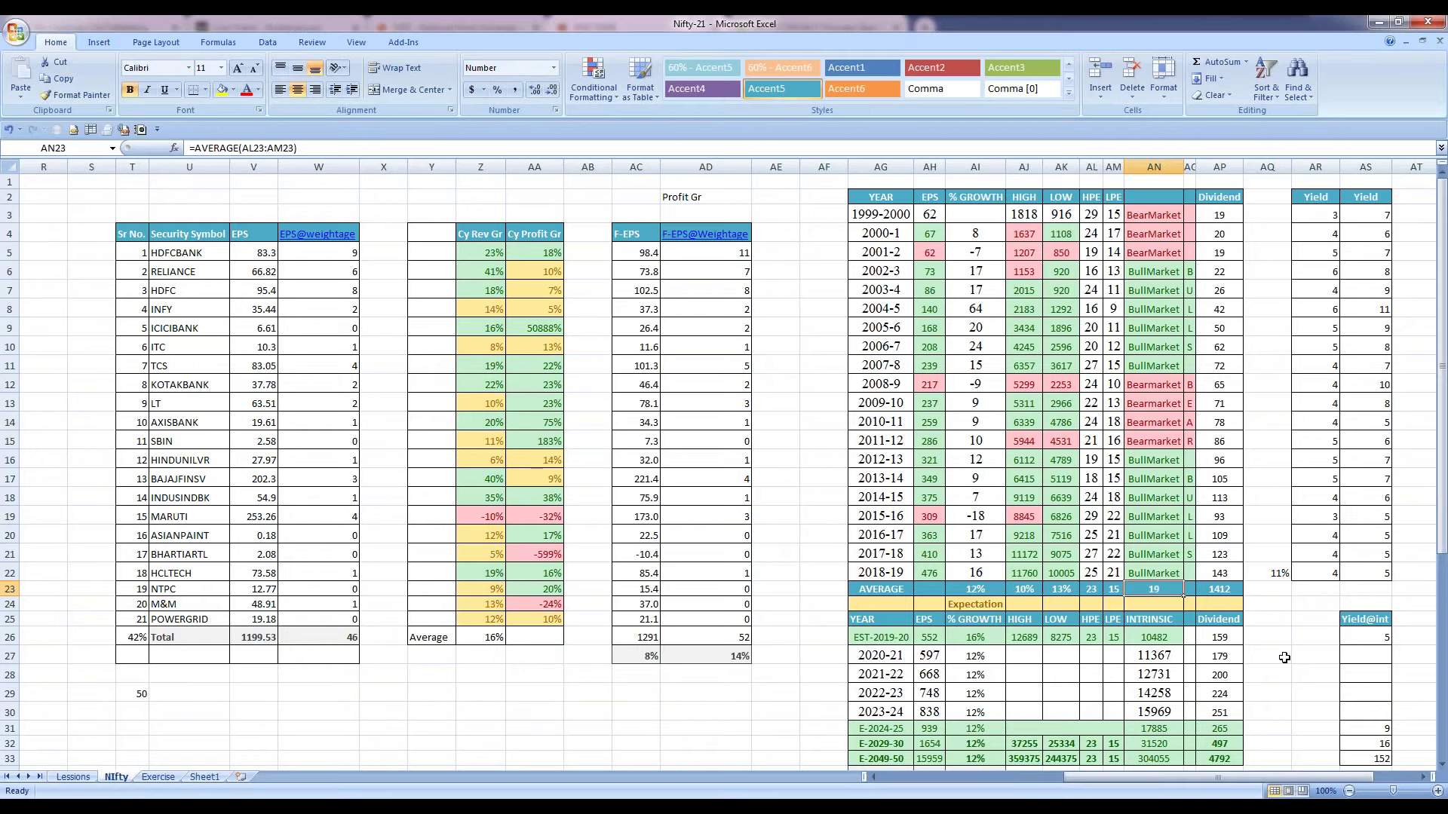
Step: Check the average % growth of the yearly EPS in AI23
key(Left)
key(Left)
key(Left)
key(Left)
key(Left)
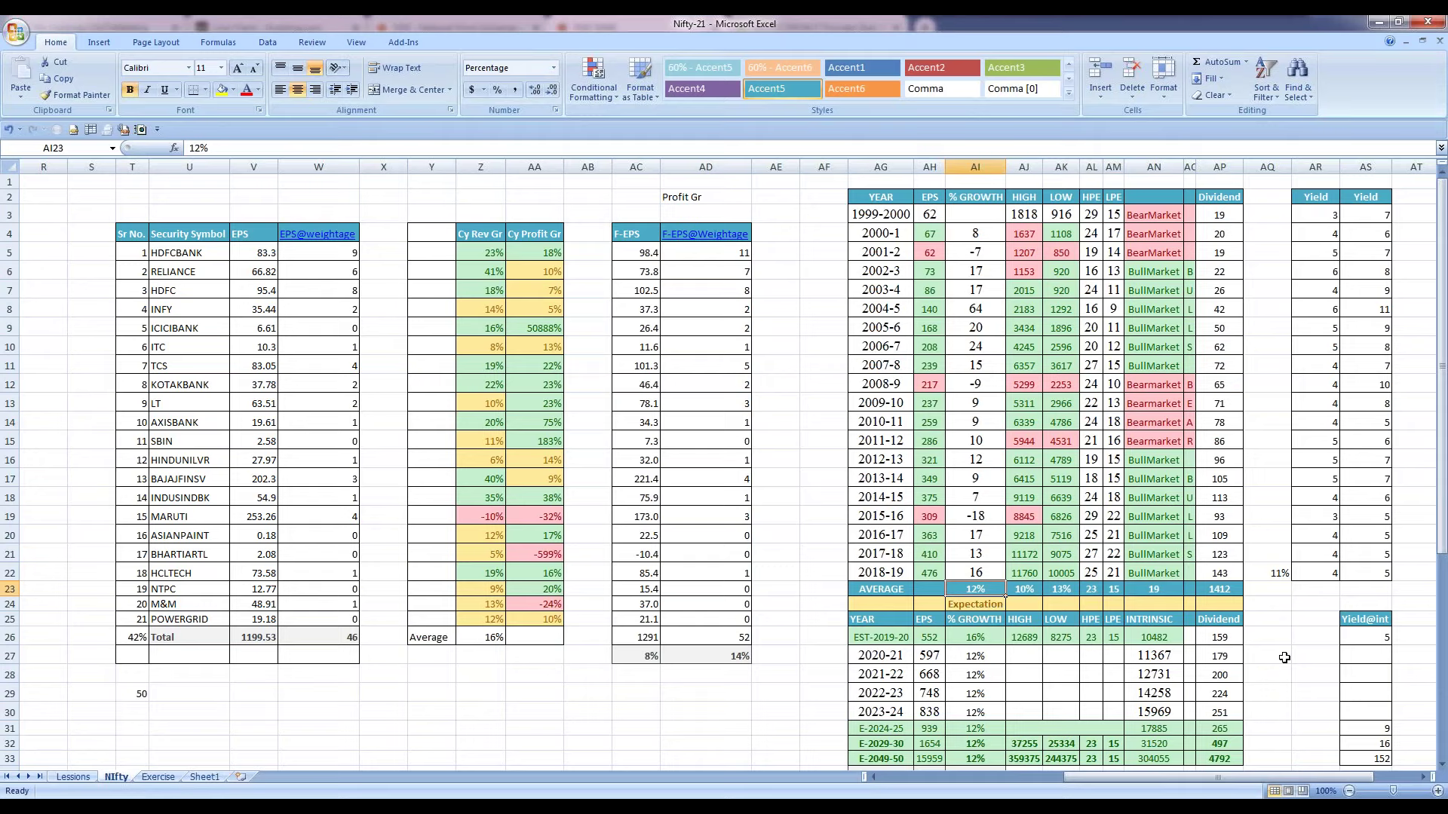
Step: Compare the average growth of the yearly highs and lows in AJ23:AK23 with the average EPS growth in AI23
key(Right)
key(Right)
key(Left)
key(Left)
key(Right)
key(Right)
key(Left)
key(Left)
key(Right)
key(Right)
key(shift+Left)
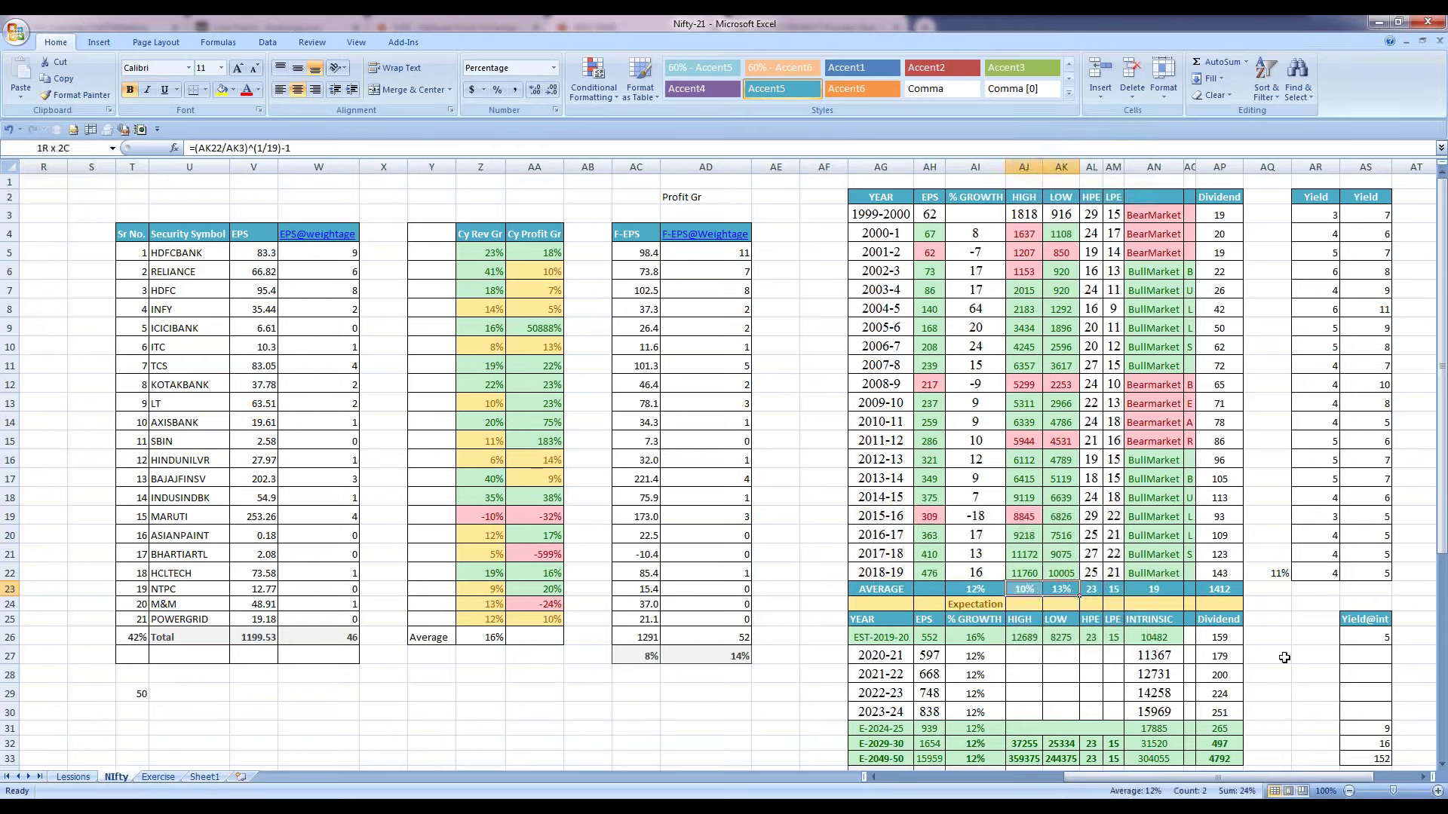
key(Left)
key(Left)
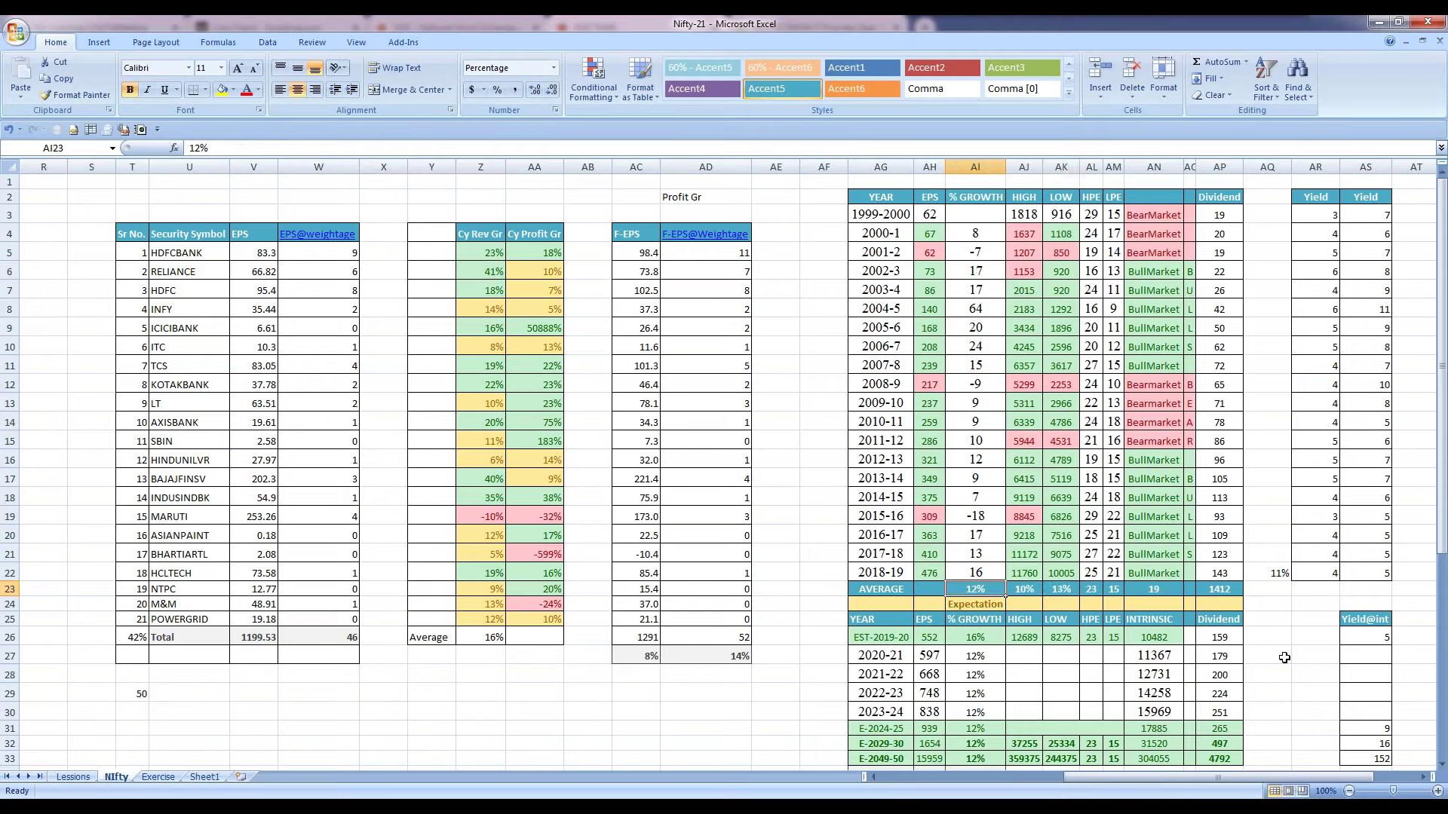
Step: Check the dividend sum formula in AP23 of the average row
key(Right)
key(Right)
key(Right)
key(Right)
key(Right)
key(Right)
key(Right)
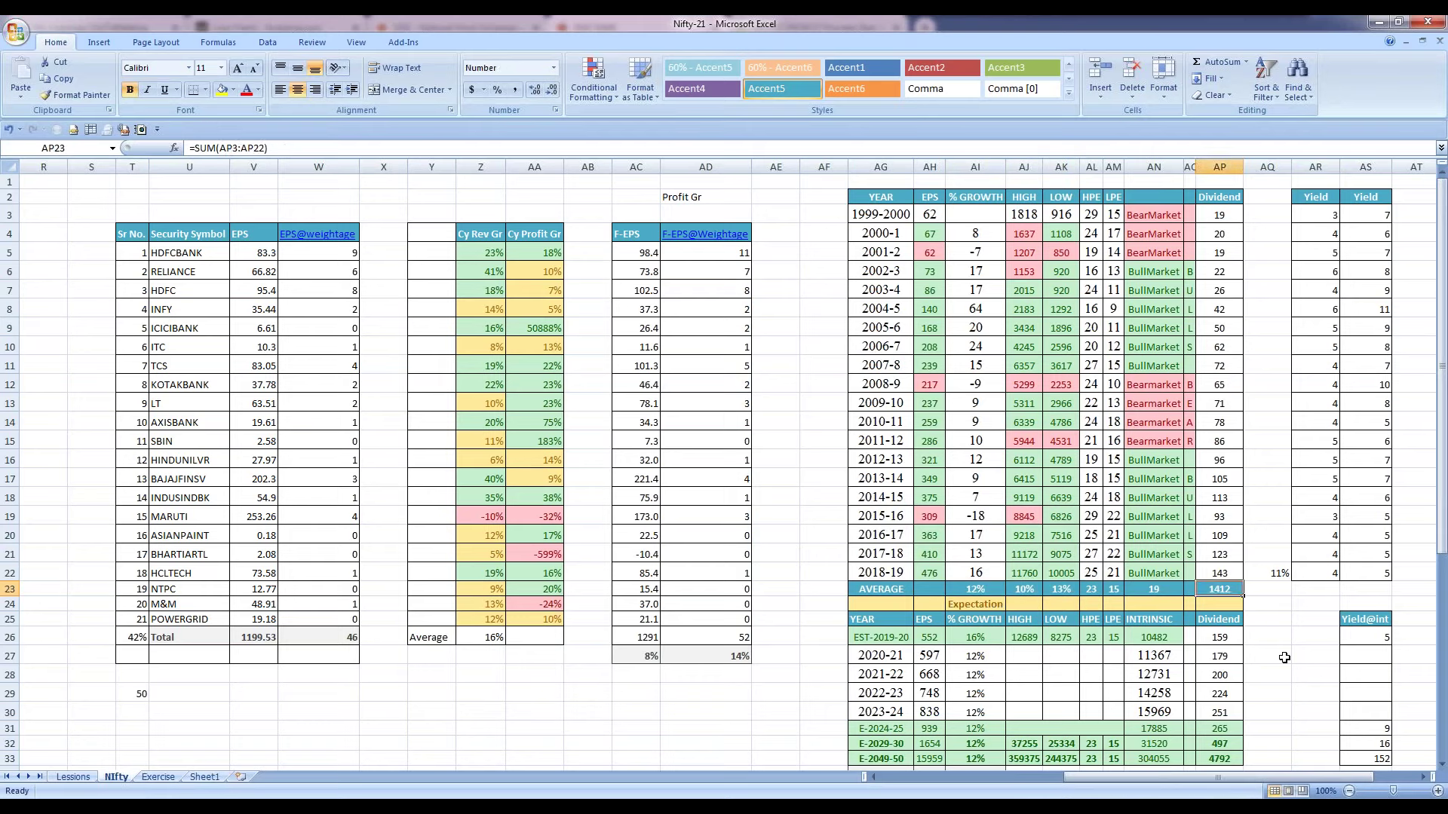
Step: Trace the yearly dividends from 2018-19 back to the 1999-2000 dividend formula in AP3
key(Up)
key(Up)
key(Up)
key(Up)
key(Up)
key(Up)
key(Up)
key(Up)
key(Up)
key(Up)
key(Up)
key(Up)
key(Up)
key(Up)
key(Up)
key(Up)
key(Up)
key(Up)
key(Up)
key(Up)
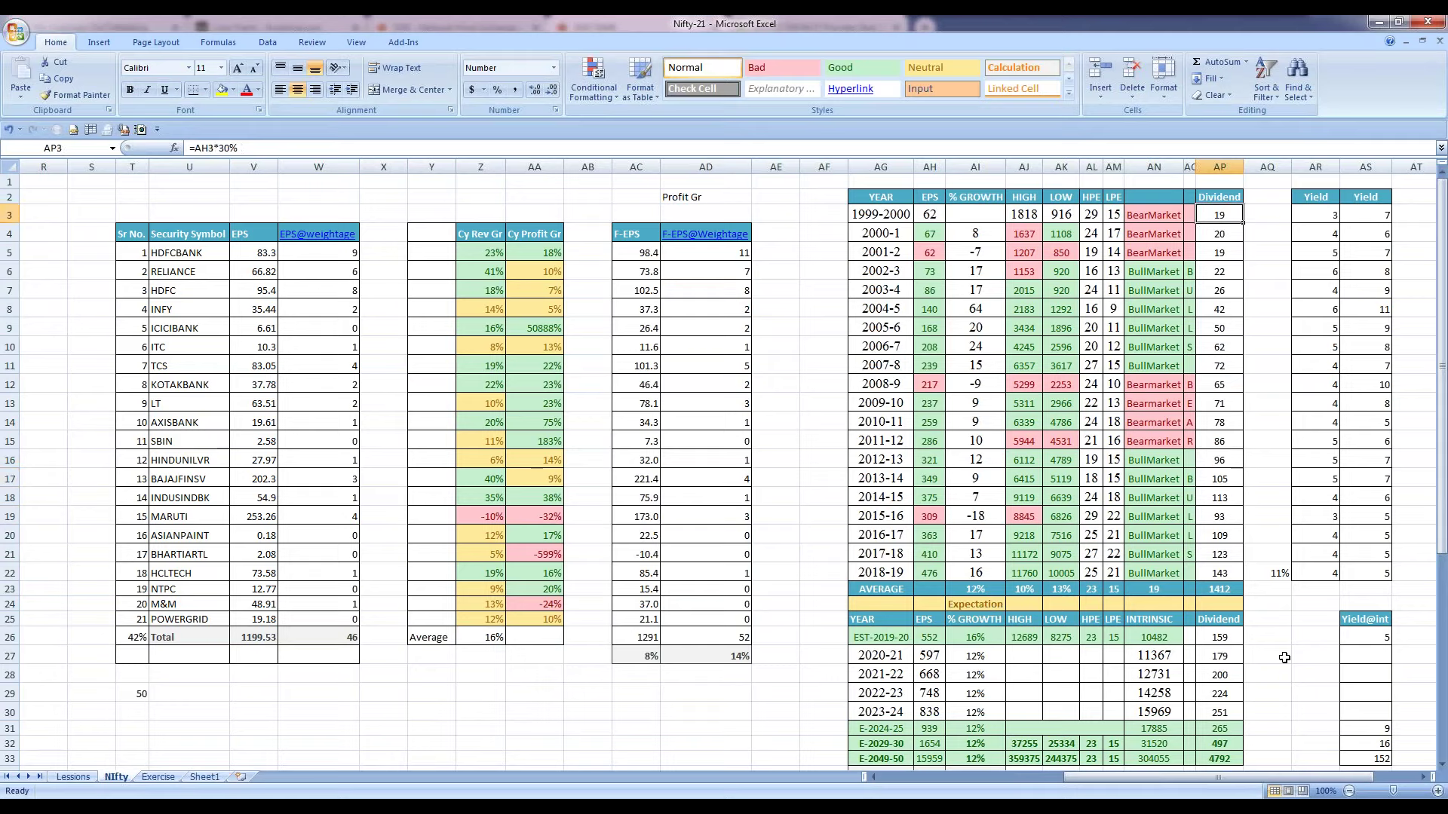
Step: Compare the 1999-2000 low in AK3 with that year's EPS in AH3
key(Left)
key(Left)
key(Left)
key(Left)
key(Left)
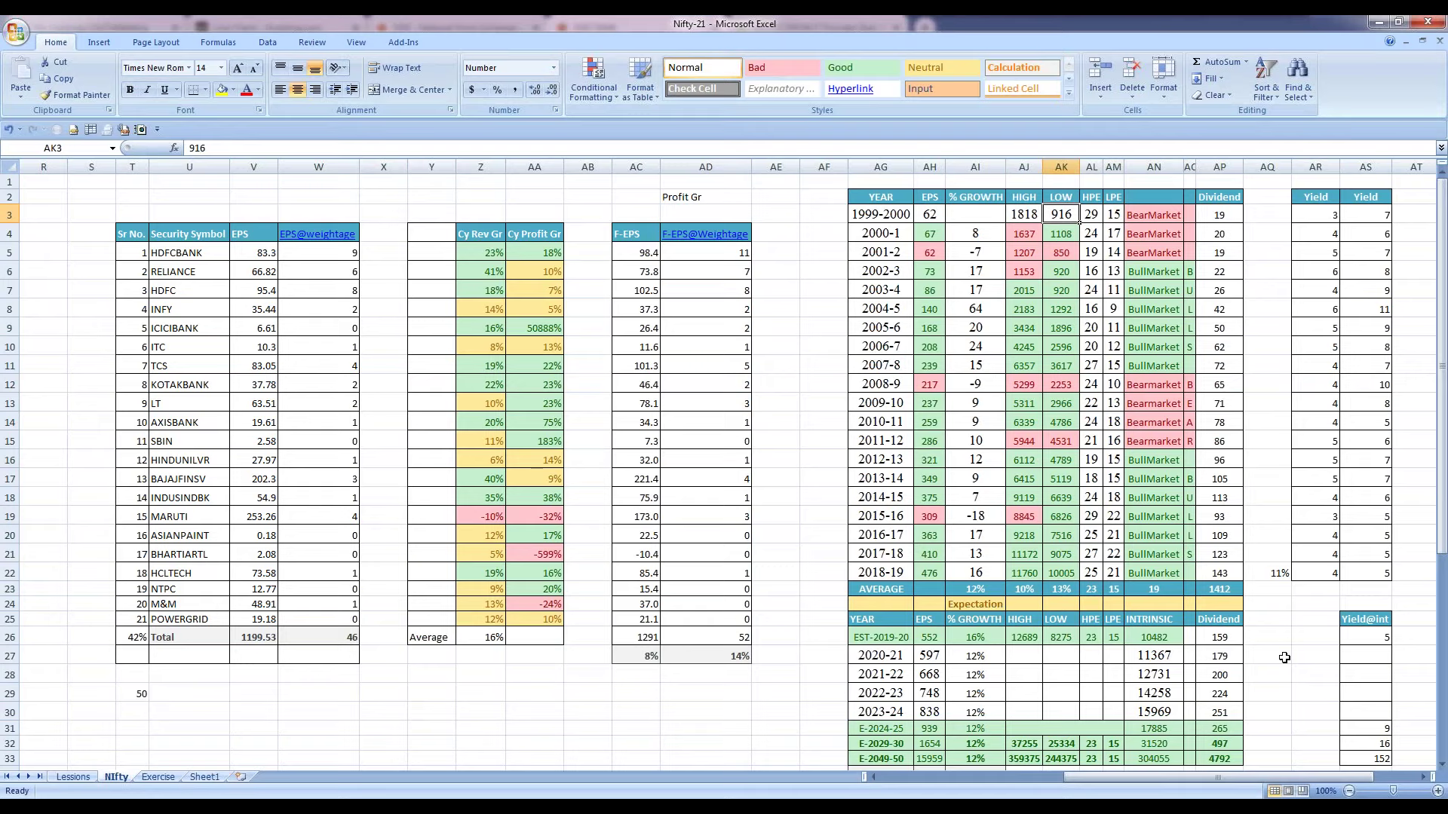
key(Left)
key(Left)
key(Left)
key(Left)
key(Right)
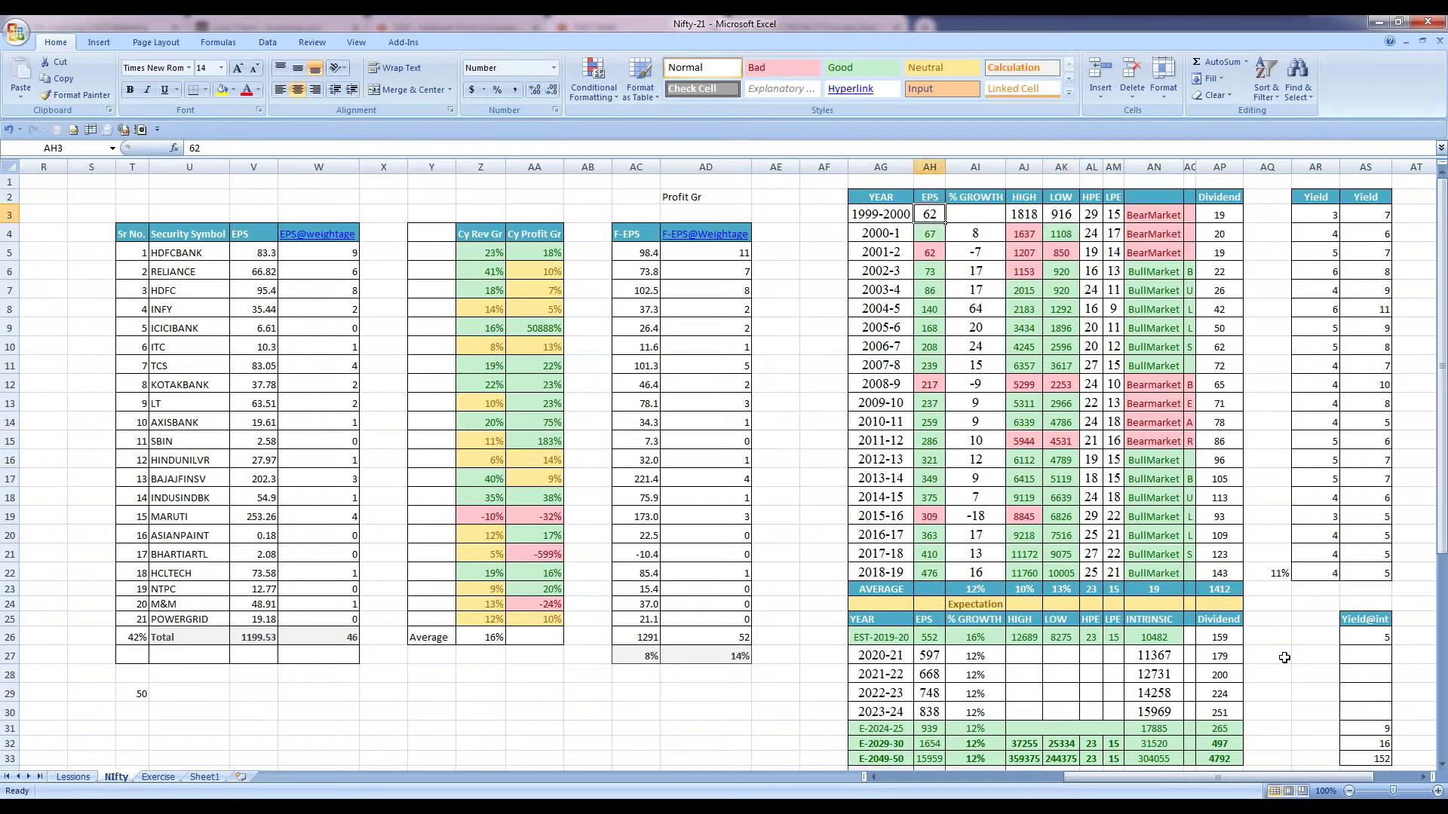
key(Right)
key(Right)
key(Right)
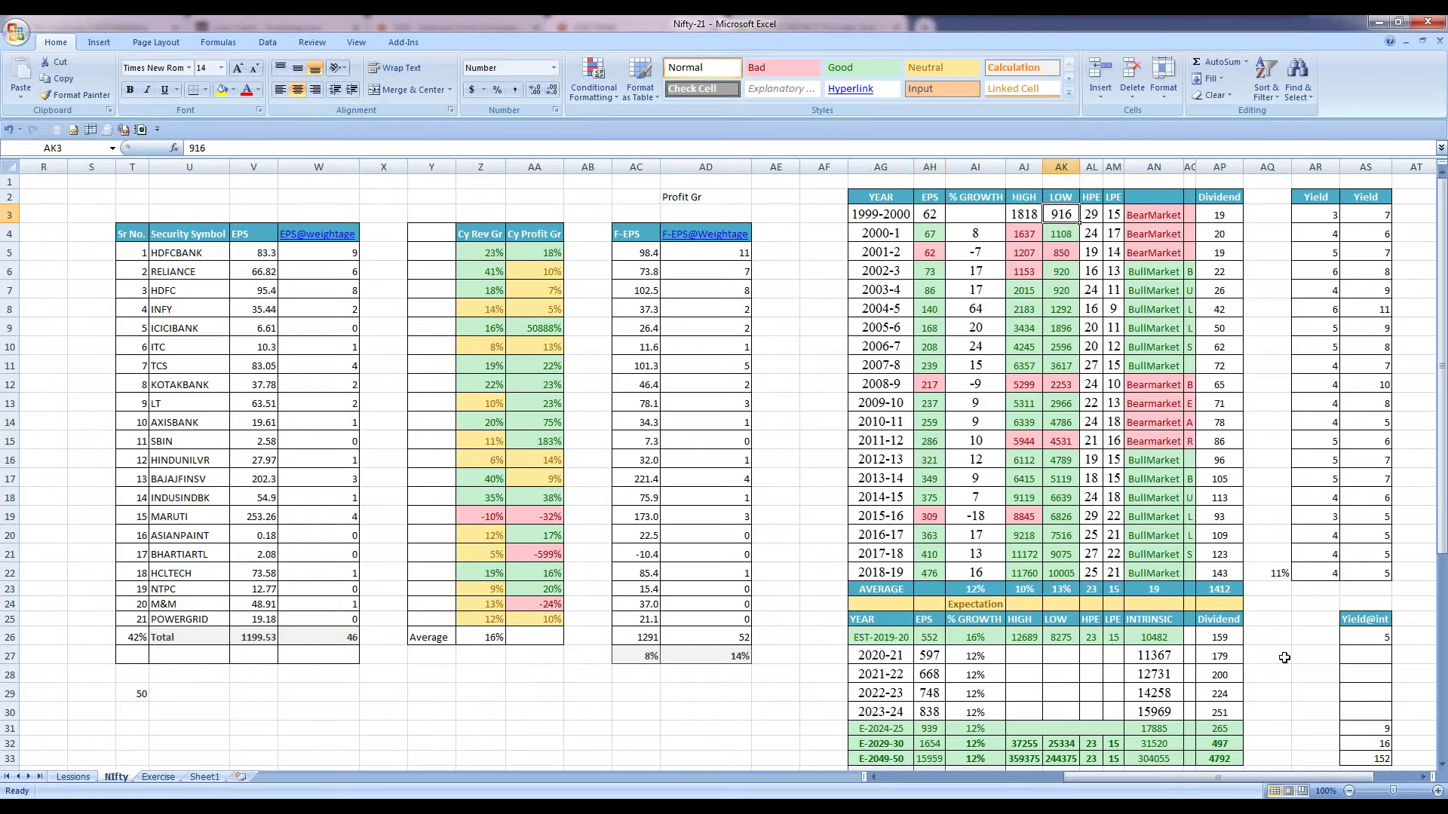
key(Left)
key(Left)
key(Left)
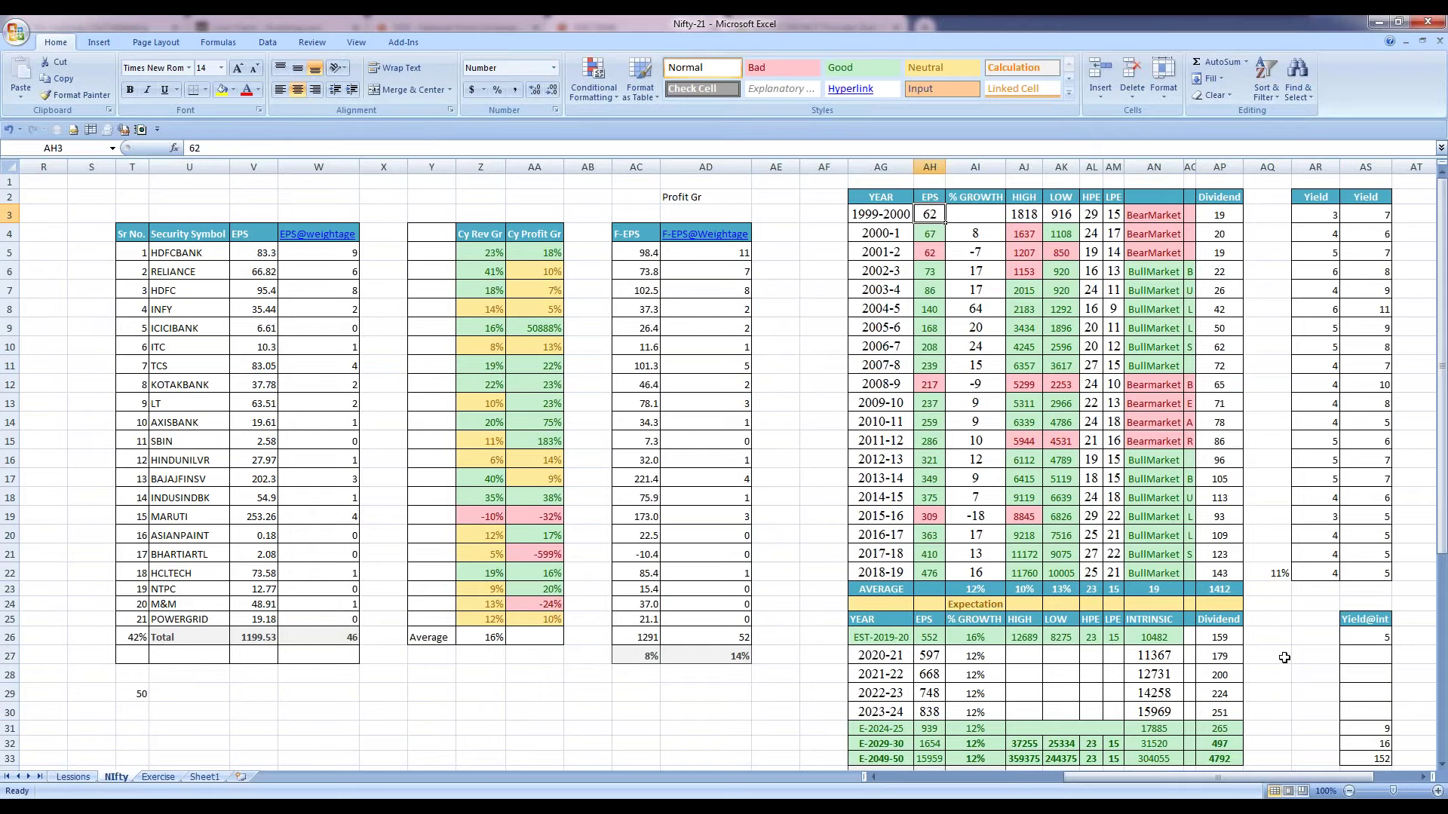
Step: Examine the 1999-2000 LPE and HPE formulas in AM3 and AL3
key(Right)
key(Right)
key(Right)
key(Right)
key(Right)
key(Right)
key(Right)
key(Right)
key(Right)
key(Right)
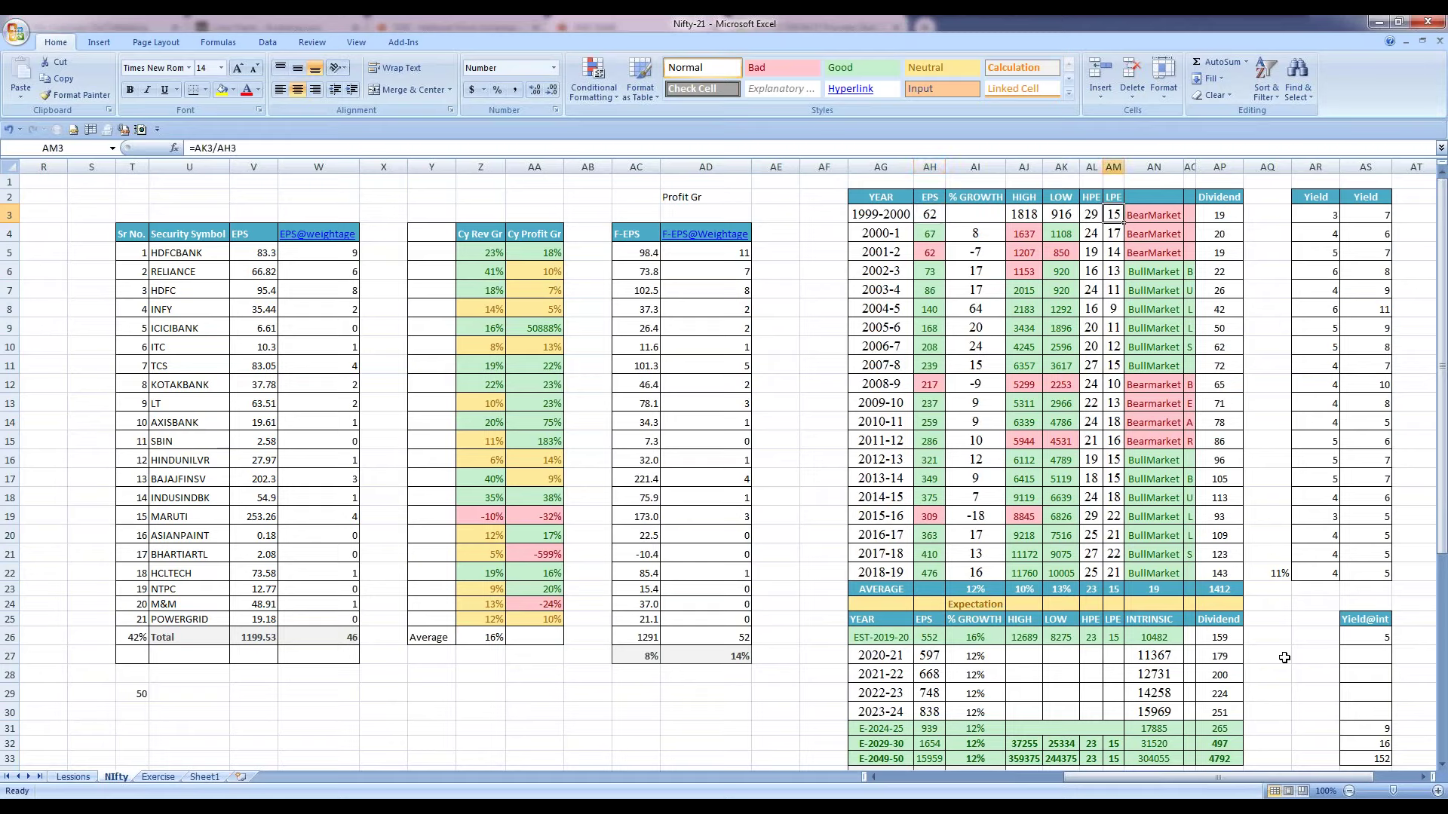
key(Left)
key(Left)
key(Left)
key(Left)
key(Left)
key(Left)
key(Left)
key(Left)
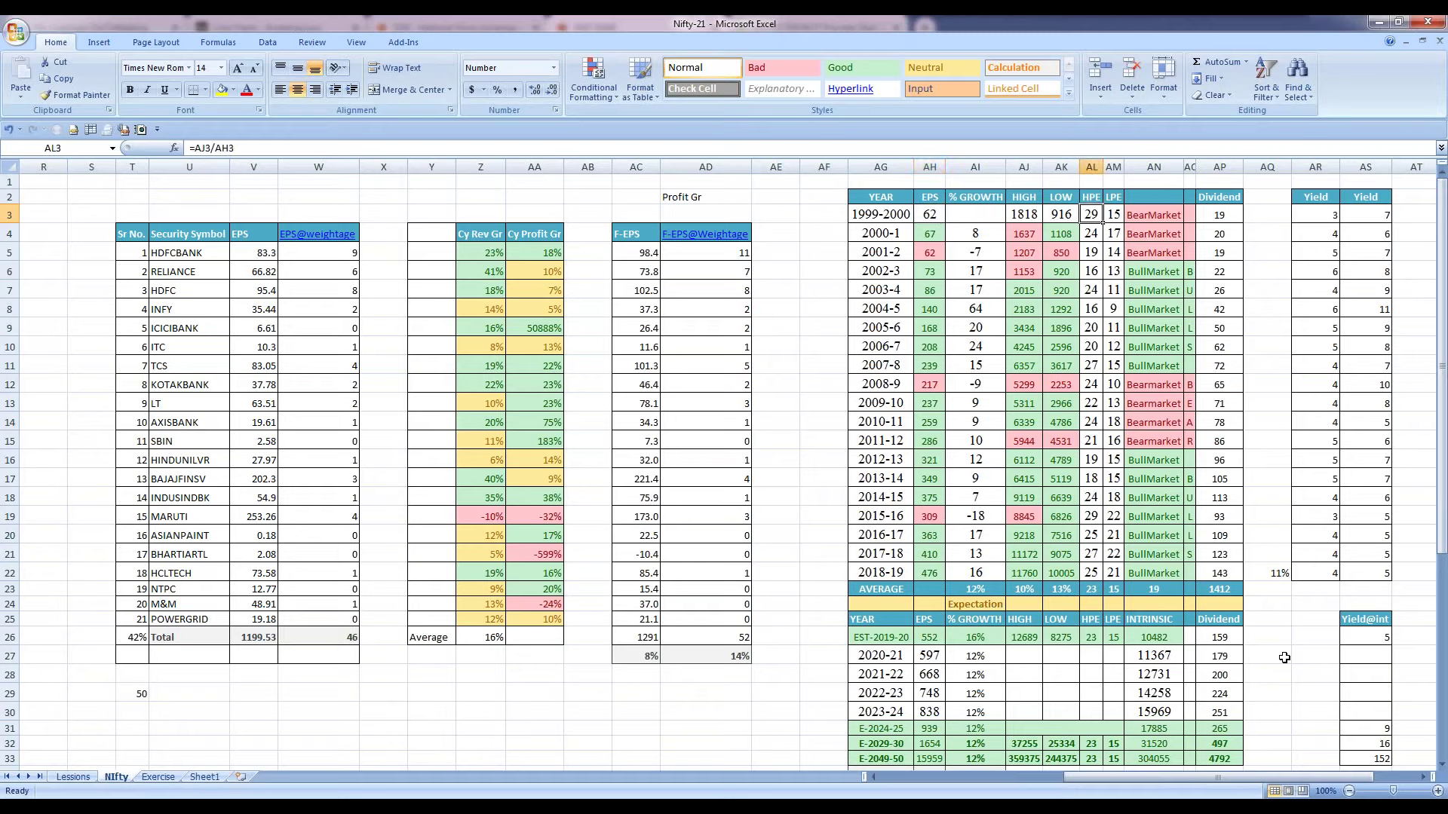
Step: Go over the 1999-2000 row again, relating its EPS and PE values to the low in AK3
key(Left)
key(Left)
key(Left)
key(Right)
key(Right)
key(Right)
key(Right)
key(Right)
key(Right)
key(Right)
key(Right)
key(Right)
key(Right)
key(Right)
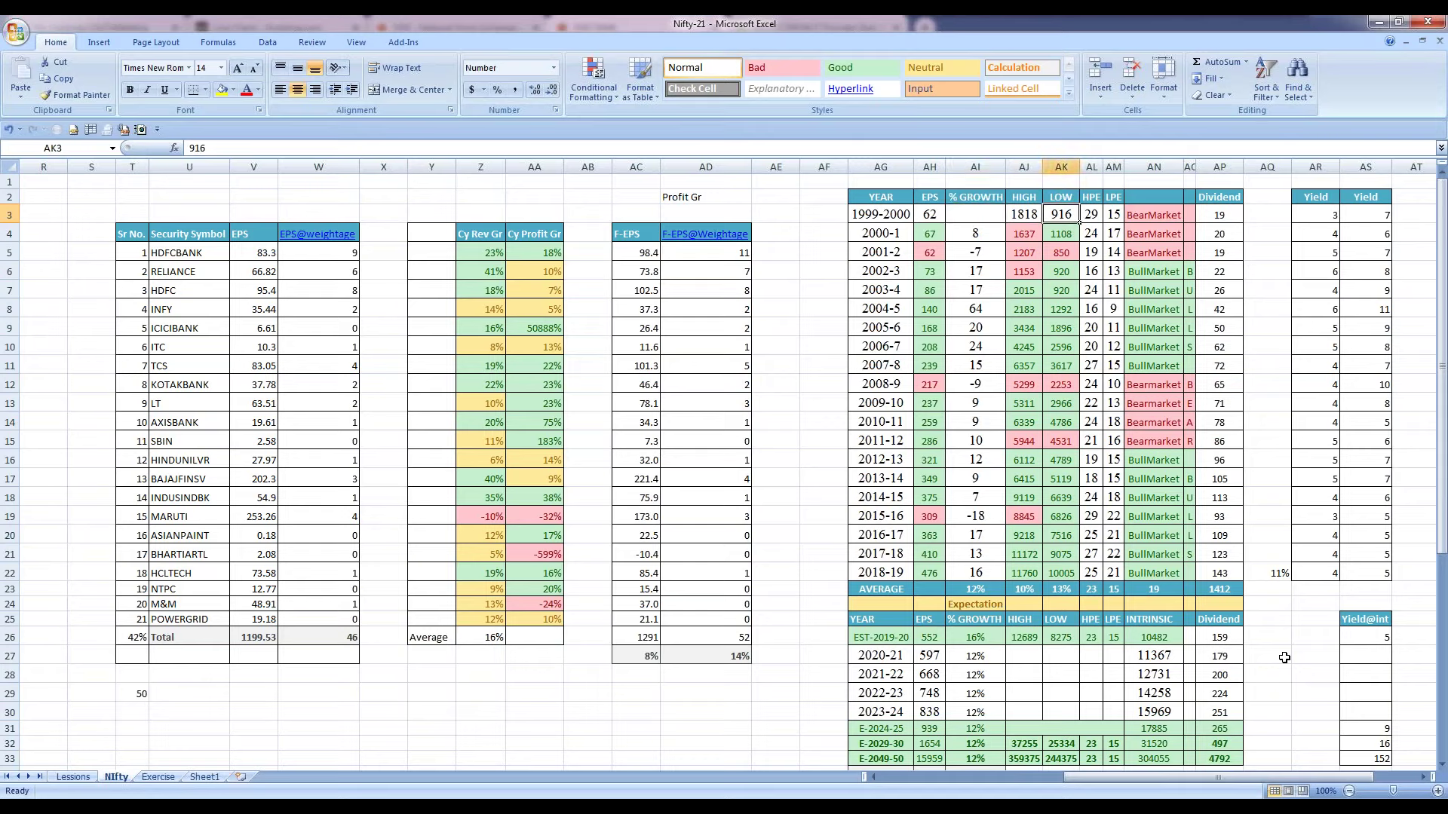
Step: Examine how the 1999-2000 yield in AS3 is calculated from the EPS and the low
key(Left)
key(Left)
key(Left)
key(Left)
key(Left)
key(Left)
key(Left)
key(Right)
key(Right)
key(Right)
key(Right)
key(Right)
key(Right)
key(Right)
key(Right)
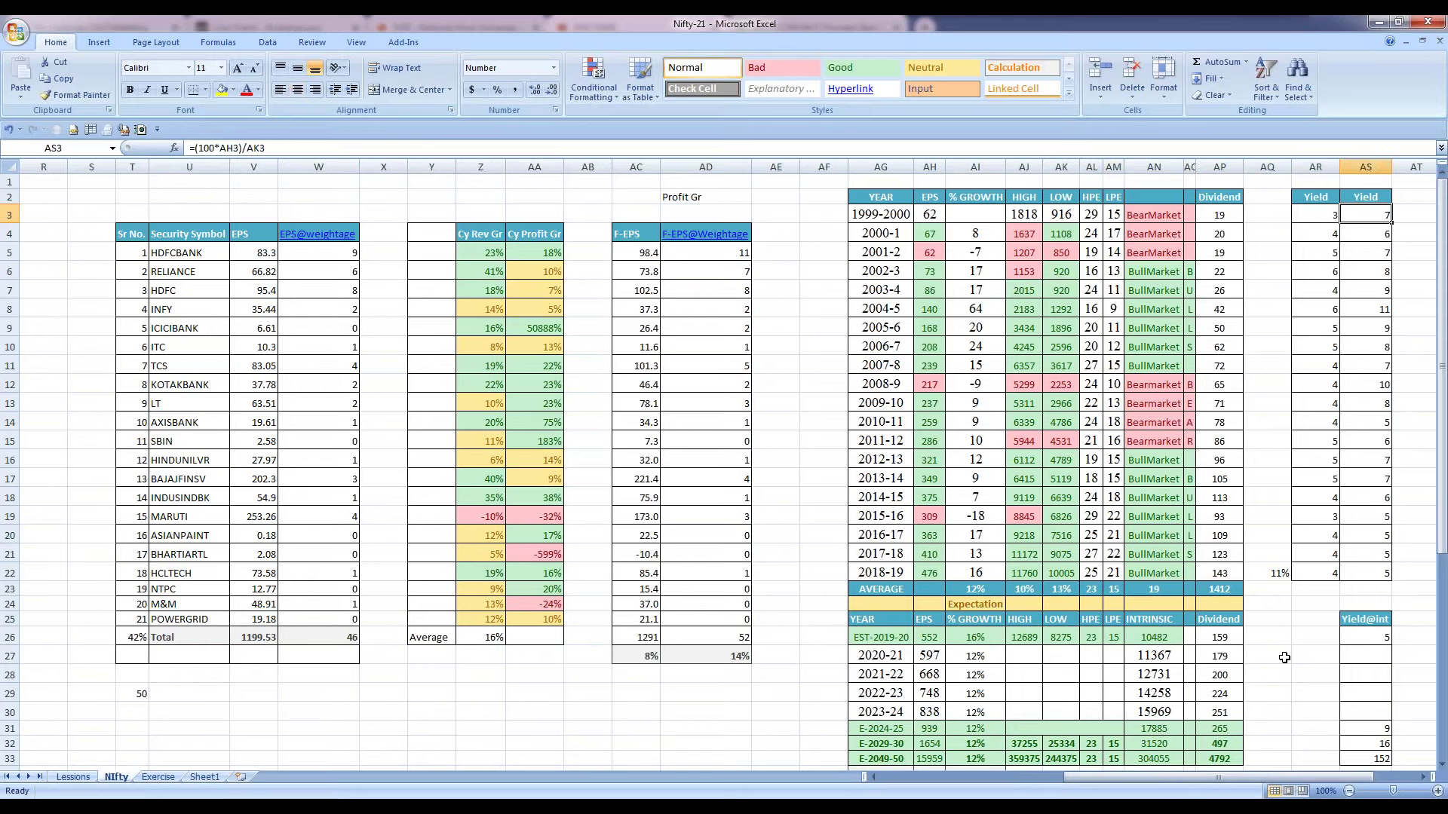
Step: Compare the two 1999-2000 yields in AR3 and AS3 and relate them to the year's high in AJ3
scroll(1284, 657, right, 1)
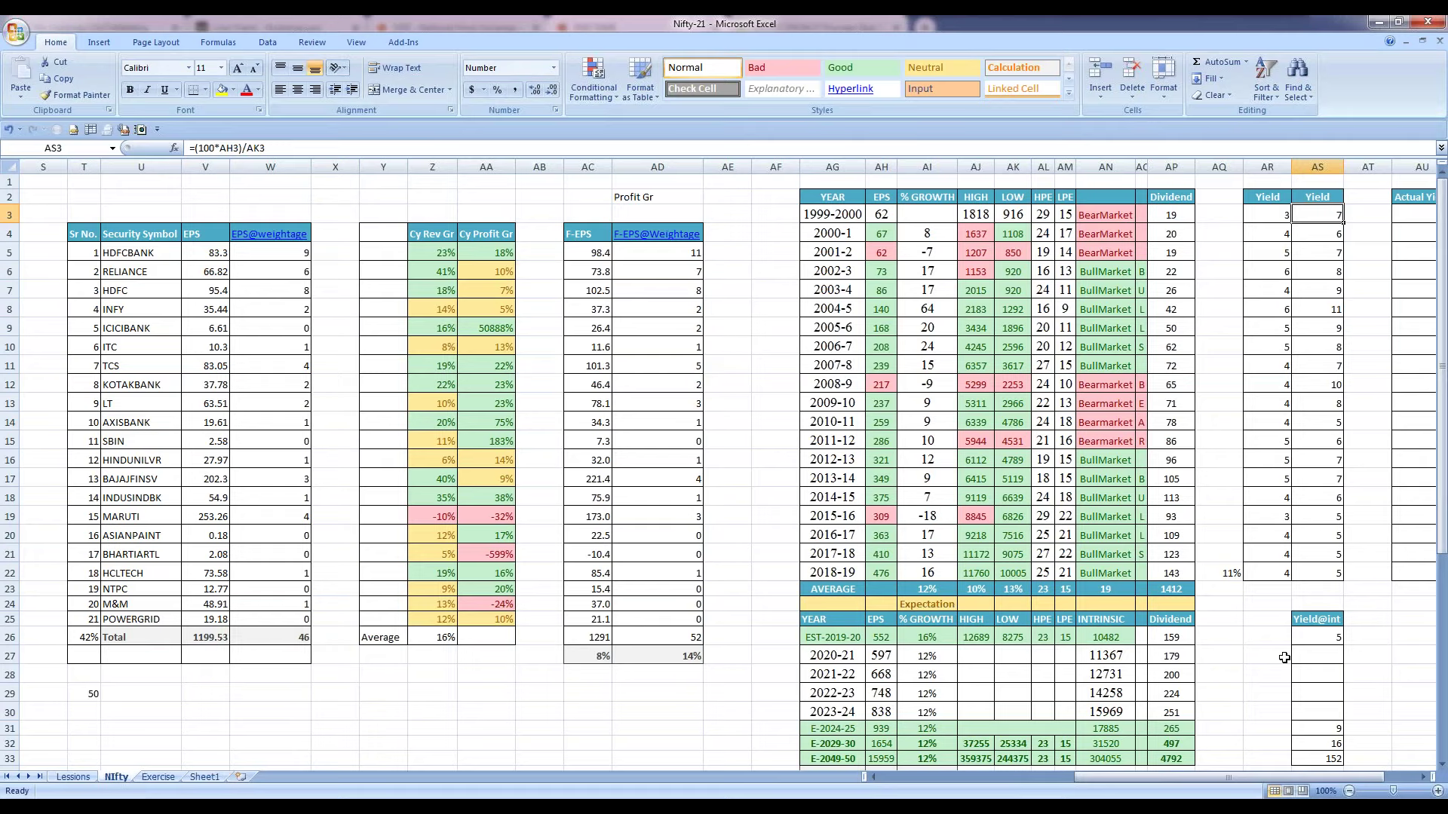
key(Left)
key(Left)
key(Right)
key(Right)
key(Right)
key(Left)
key(Left)
key(Left)
key(Left)
key(Left)
key(Left)
key(Left)
key(Left)
key(Left)
key(Left)
key(Left)
key(Left)
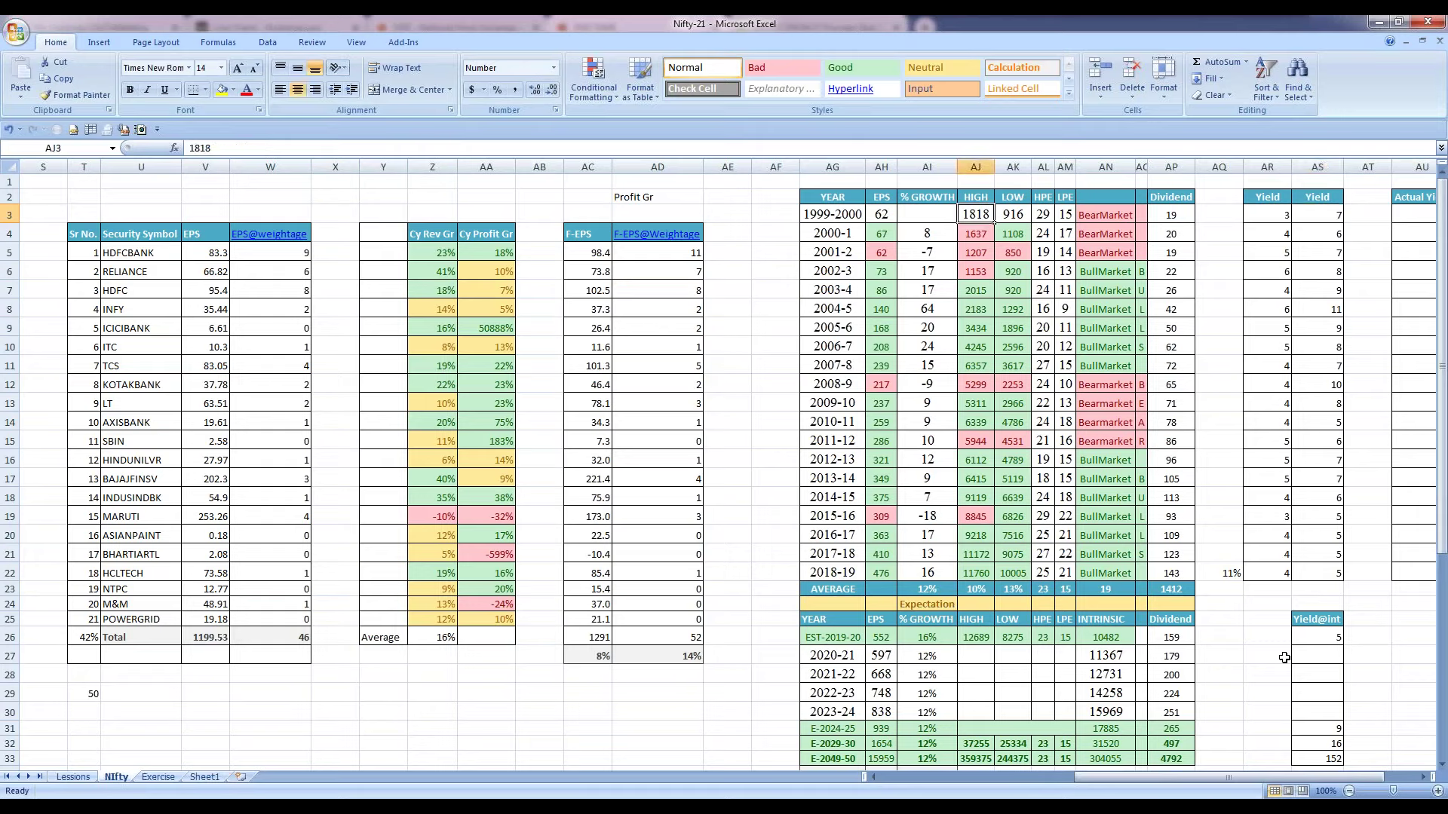
Step: Review the yearly Nifty highs in column AJ from 1999-2000 down the table and back up
key(Down)
key(Down)
key(Down)
key(Down)
key(Down)
key(Down)
key(Down)
key(Down)
key(Down)
key(Down)
key(Down)
key(Down)
key(Down)
key(Down)
key(Down)
key(Down)
key(Down)
key(Down)
key(Up)
key(Up)
key(Up)
key(Up)
key(Up)
key(Up)
key(Up)
key(Up)
key(Up)
key(Up)
key(Up)
key(Up)
key(Up)
key(Up)
key(Up)
key(Up)
key(Up)
key(Up)
Step: Follow the yearly EPS in column AH from 1999-2000 down to 2018-19
key(Right)
key(Right)
key(Right)
key(Left)
key(Left)
key(Left)
key(Down)
key(Down)
key(Down)
key(Down)
key(Down)
key(Down)
key(Down)
key(Down)
key(Down)
key(Down)
key(Down)
key(Down)
key(Down)
key(Down)
key(Down)
key(Down)
key(Down)
key(Down)
key(Down)
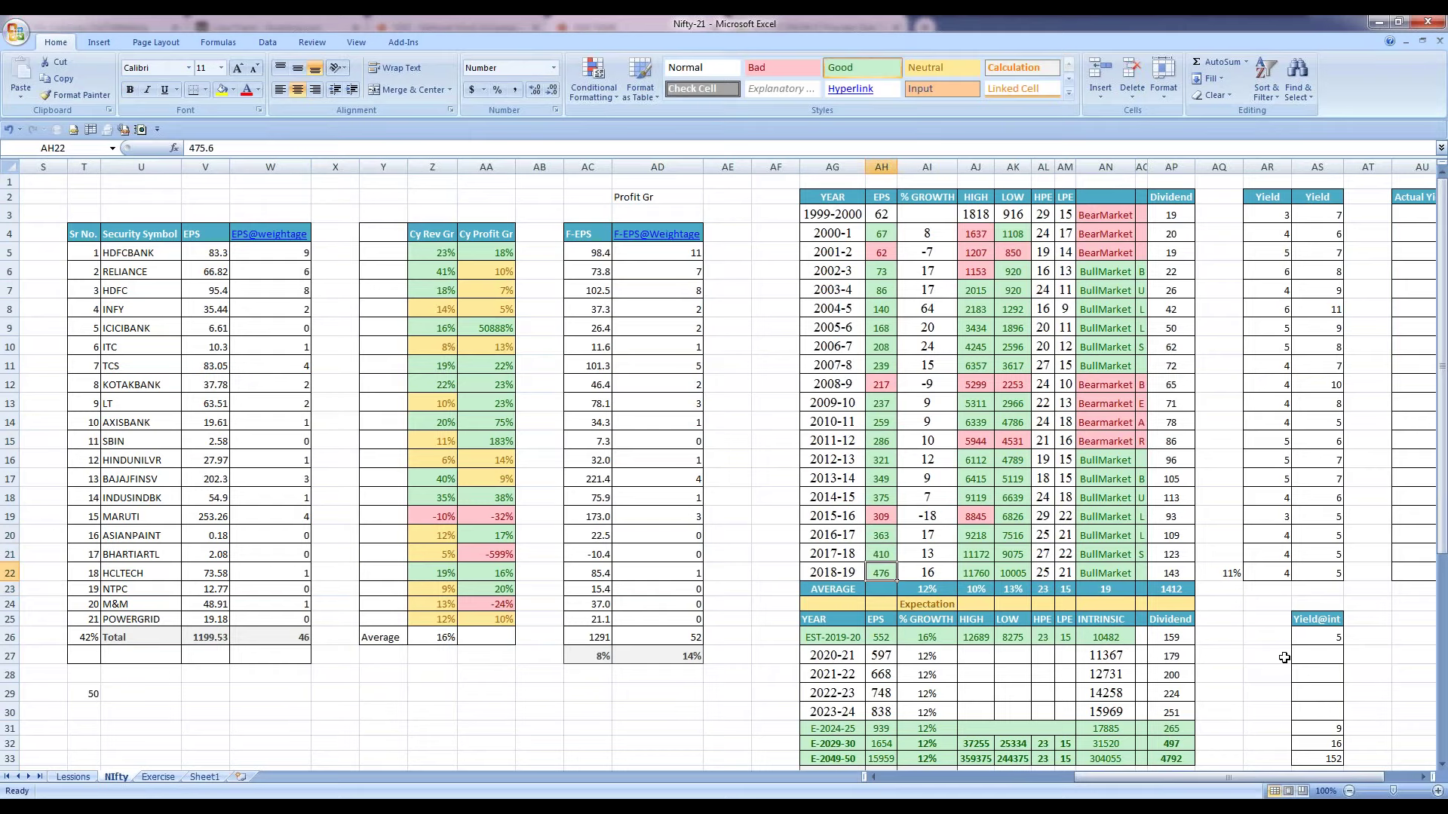
Step: Examine the 2018-19 yield formula in AR22 and the dividend growth formula in AQ22
key(Right)
key(Right)
key(Right)
key(Right)
key(Right)
key(Right)
key(Right)
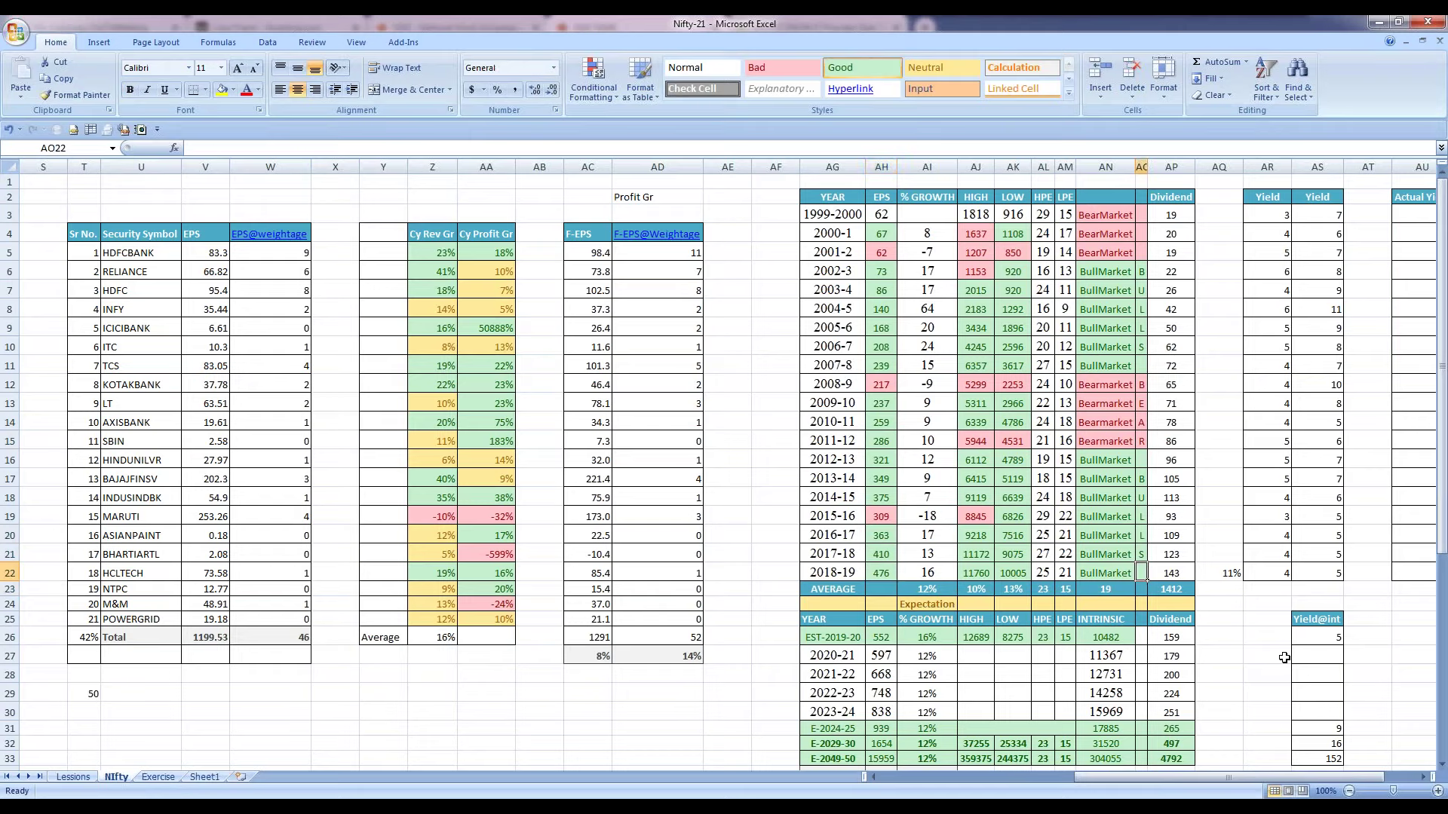
key(Right)
key(Right)
key(Right)
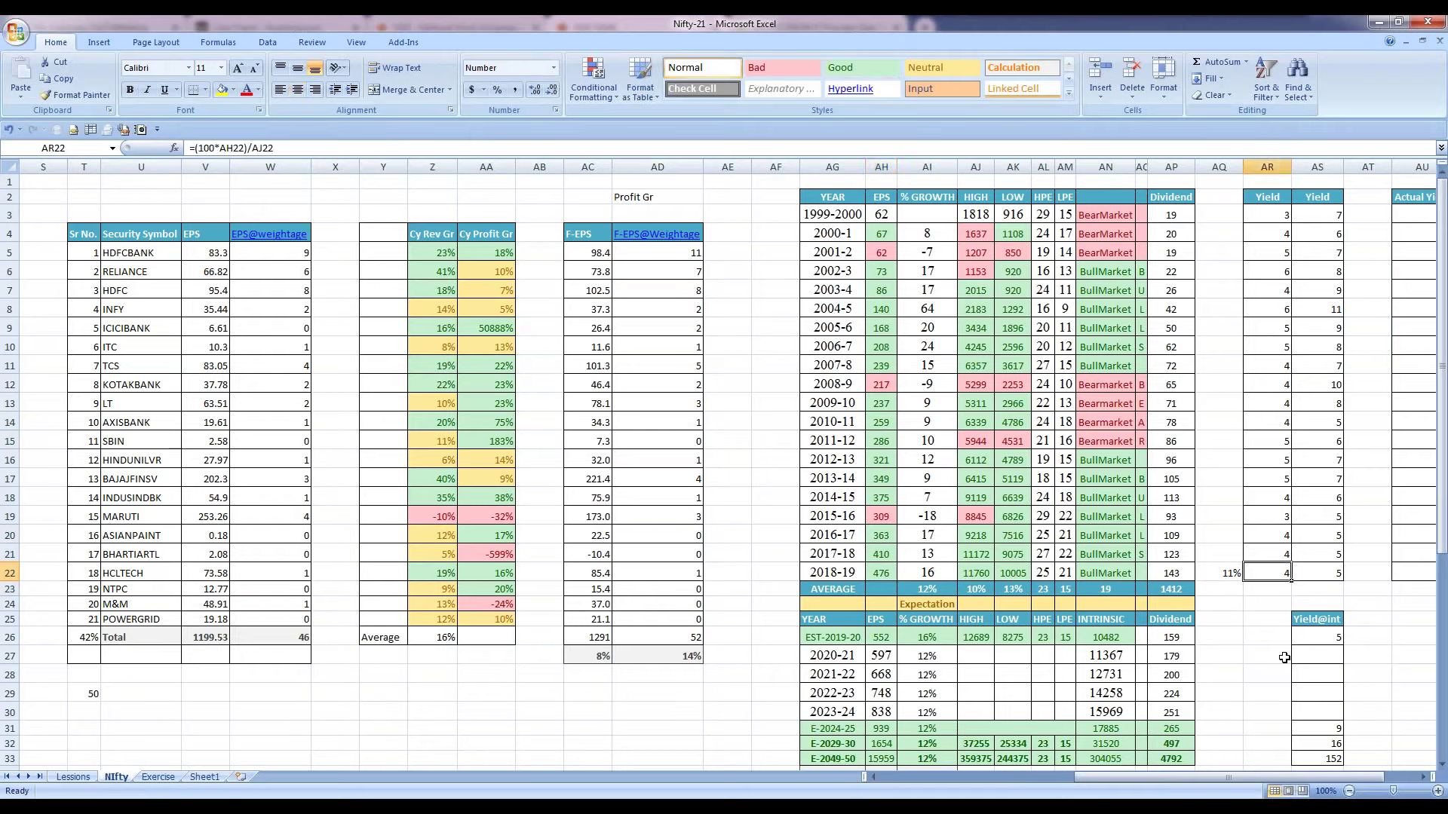
key(Left)
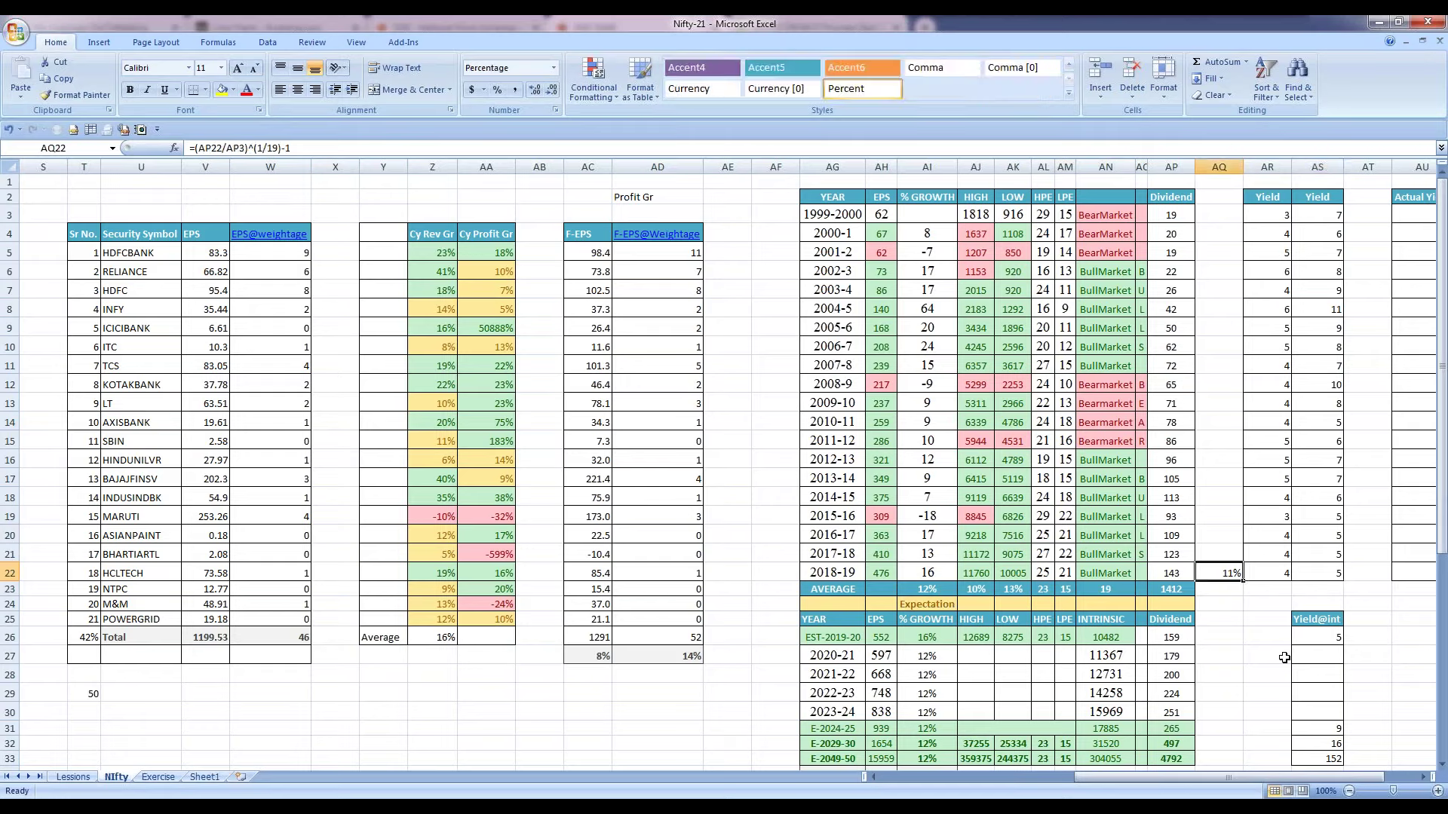
Step: Go back along the 2018-19 row to examine the year's low in AK22
key(Left)
key(Left)
key(Left)
key(Left)
key(Left)
key(Left)
key(Left)
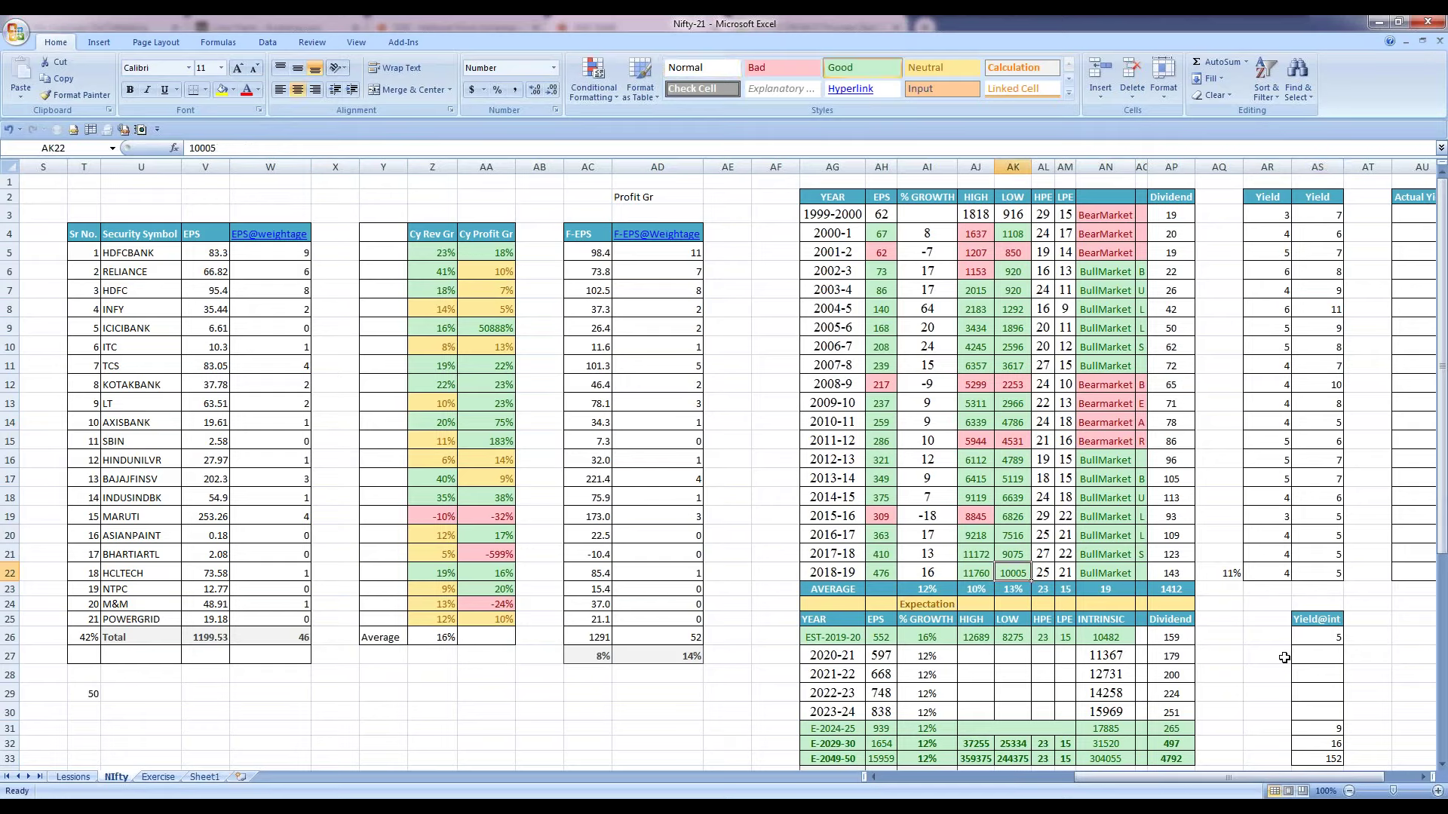
Step: Return to the 1999-2000 row and examine how the dividend in AP3 is calculated from EPS
key(Right)
key(Right)
key(Right)
key(Right)
key(Right)
key(Right)
key(Right)
key(Right)
key(Up)
key(Up)
key(Up)
key(Up)
key(Up)
key(Up)
key(Up)
key(Up)
key(Up)
key(Up)
key(Up)
key(Up)
key(Up)
key(Up)
key(Up)
key(Up)
key(Up)
key(Up)
key(Up)
key(Left)
key(Left)
key(Left)
key(Left)
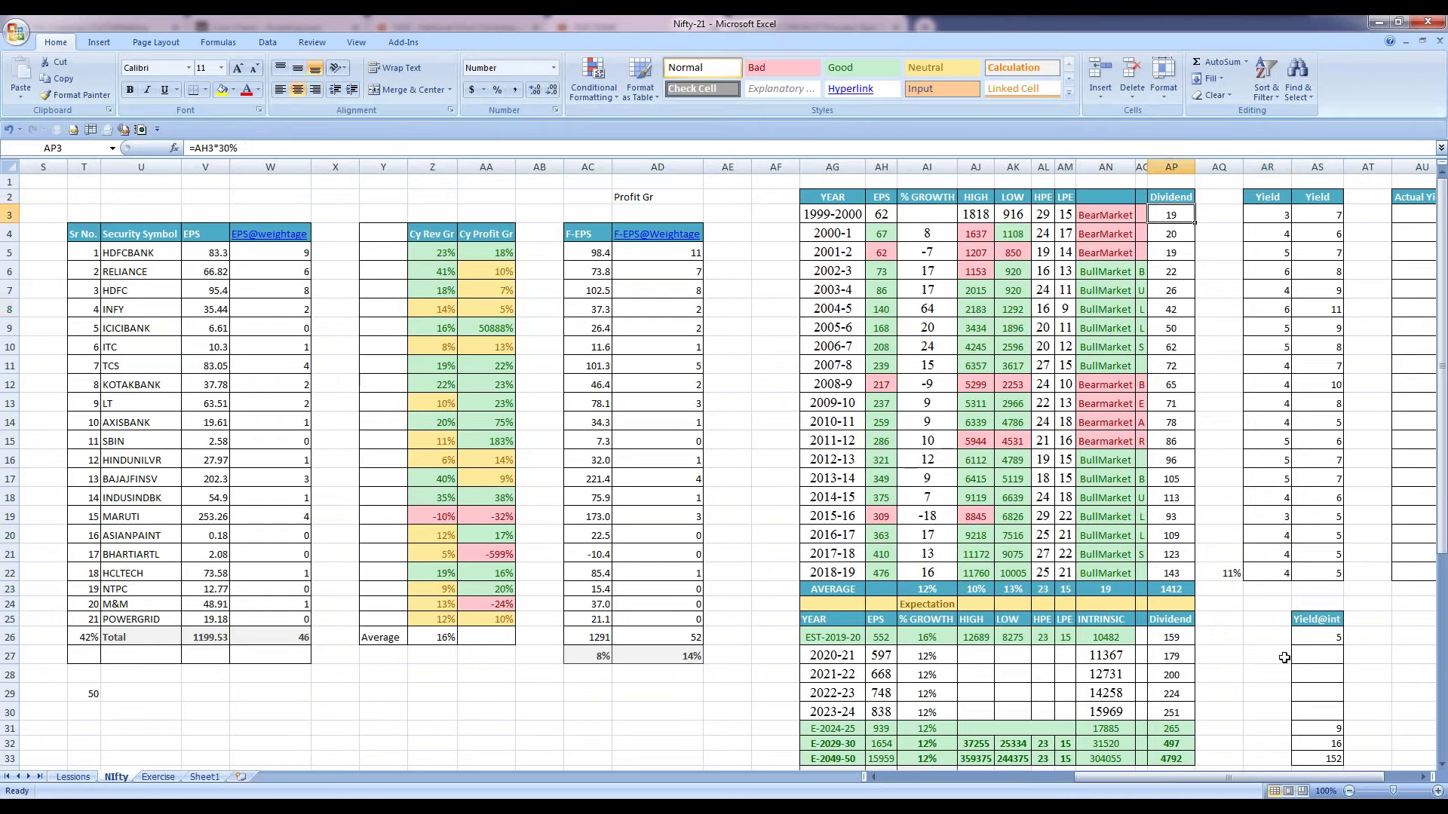
Step: Compare the 1999-2000 yields in AR3:AS3 with the year's high and low in AJ3:AK3
key(Right)
key(Right)
key(Right)
key(Right)
key(shift+Right)
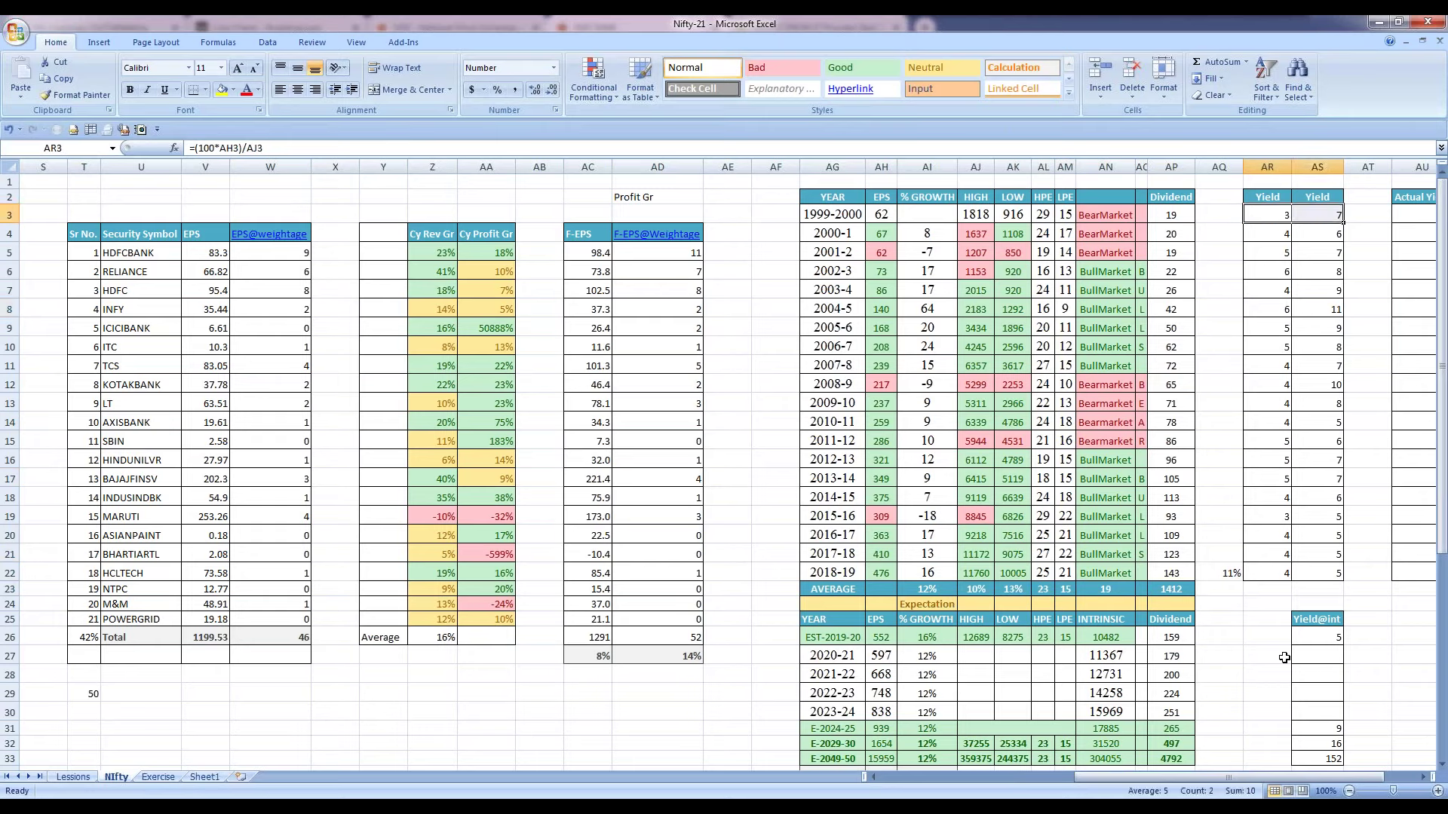
key(Left)
key(Left)
key(Left)
key(Left)
key(Left)
key(Left)
key(Left)
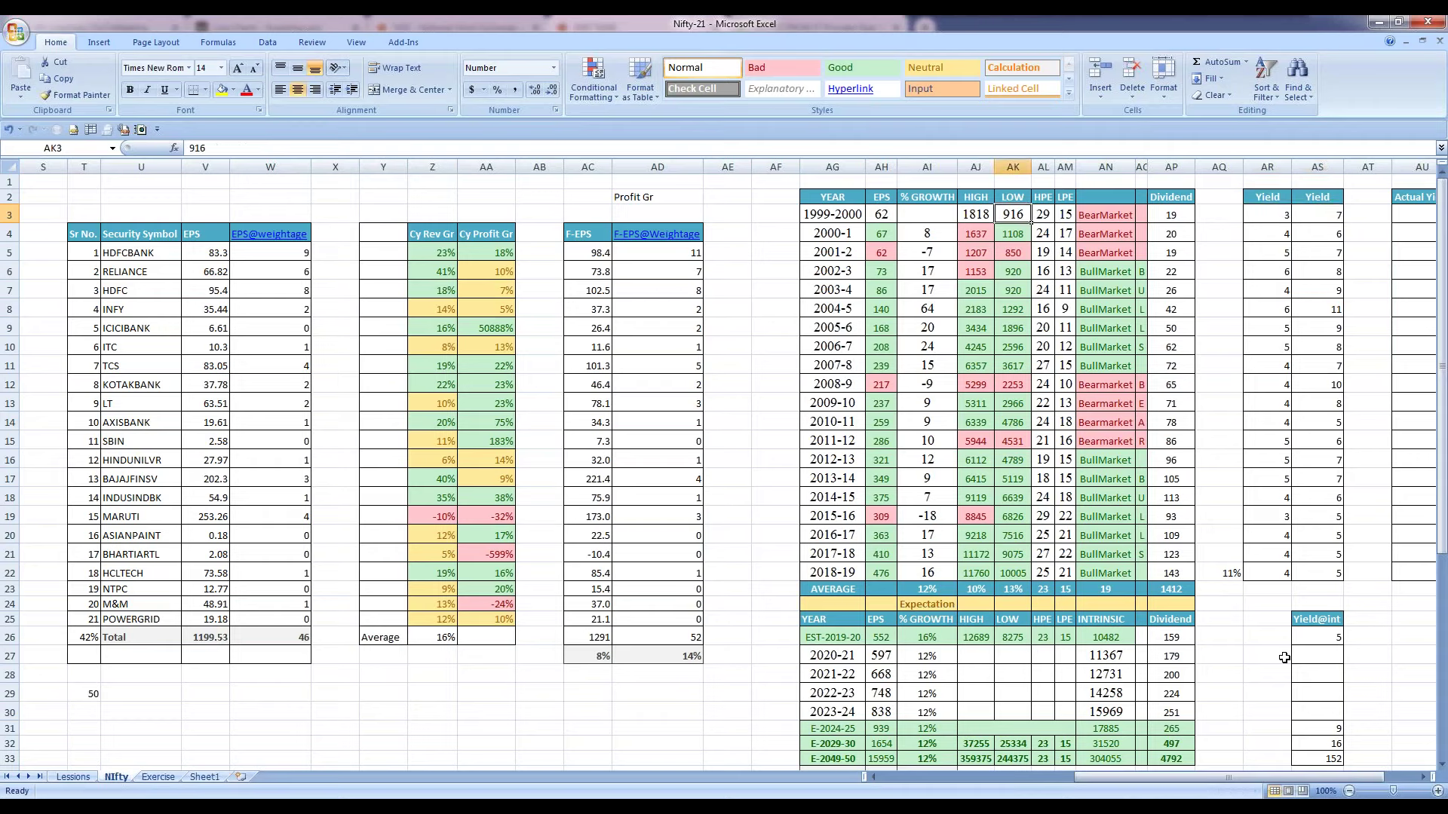
key(shift+Left)
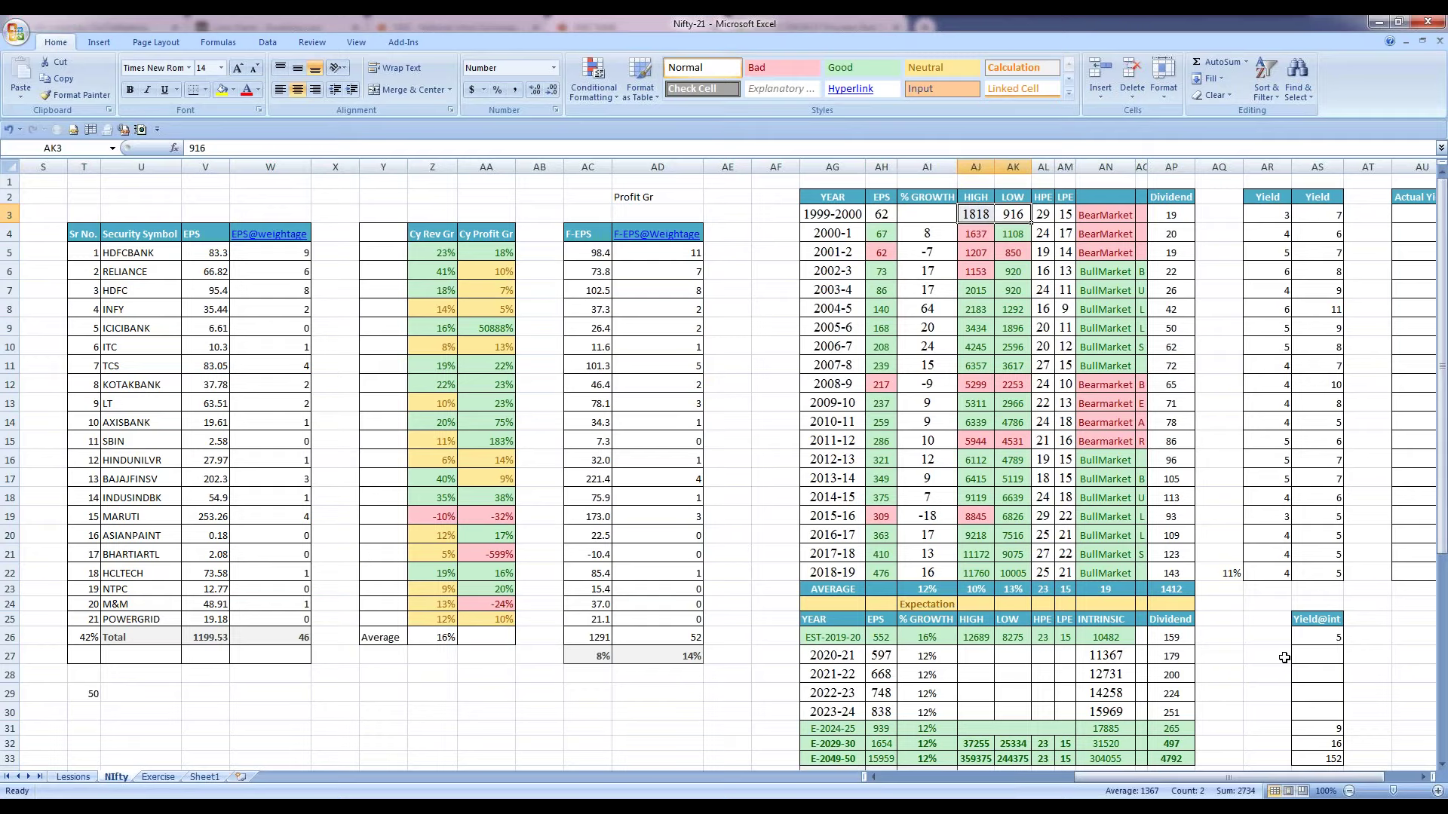
Step: Go down to the 2018-19 row and examine how its yield in AS22 is calculated from EPS and the low
key(Left)
key(Left)
key(Left)
key(Down)
key(Right)
key(ctrl+Down)
key(Right)
key(Right)
key(Right)
key(Right)
key(Right)
key(Right)
key(Right)
key(Right)
key(Right)
key(Right)
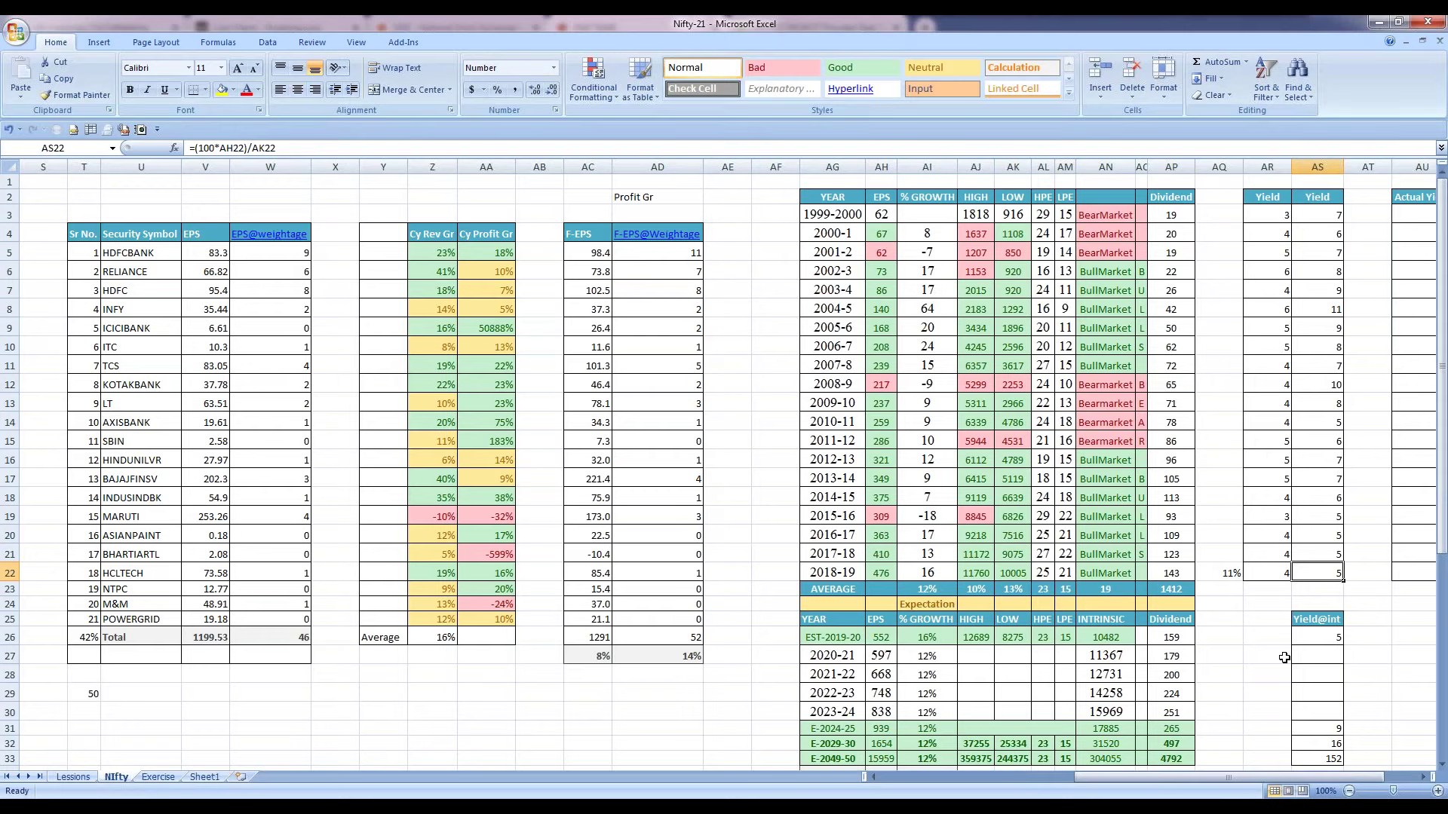
Step: Examine the 2018-19 Actual Yield formula in AU22 and relate it to the LPE in AM22
key(Right)
key(Right)
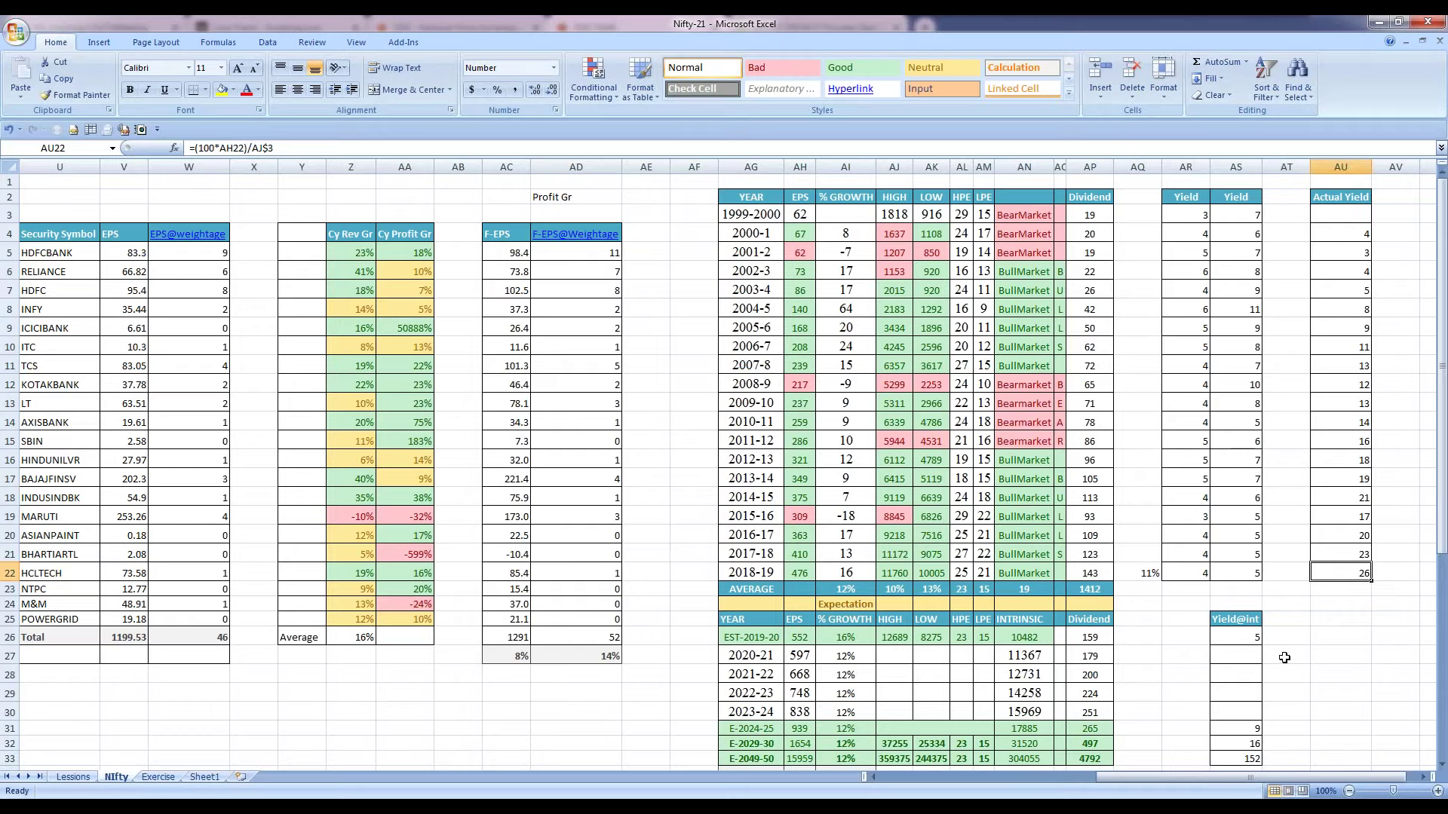
key(Left)
key(Left)
key(Left)
key(Left)
key(Left)
key(Left)
key(Left)
key(Left)
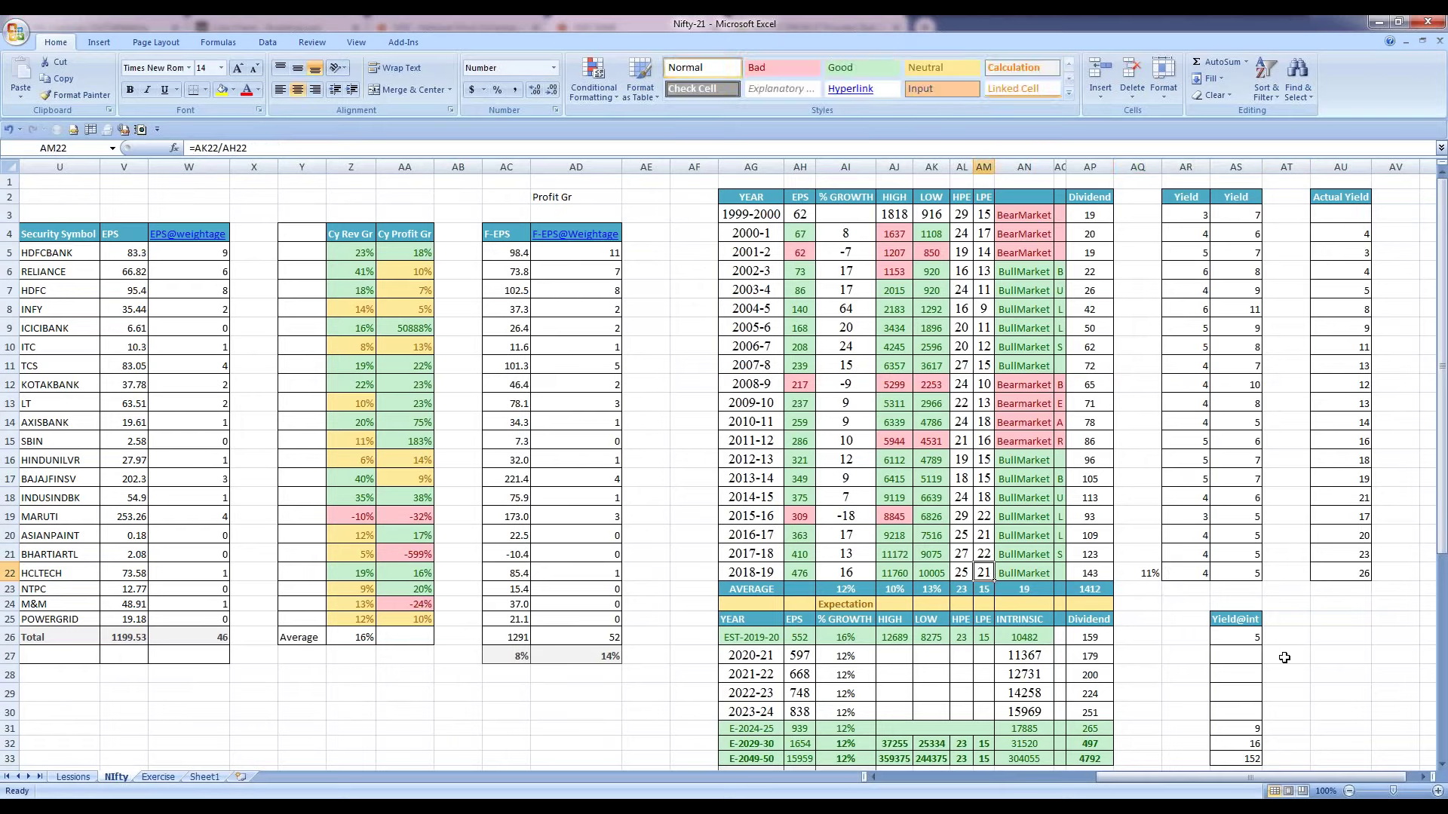
Step: Compare the 2018-19 Actual Yield in AU22 with the yield on that year's high in AR22
key(Right)
key(Right)
key(Right)
key(Right)
key(Right)
key(Right)
key(Right)
key(Right)
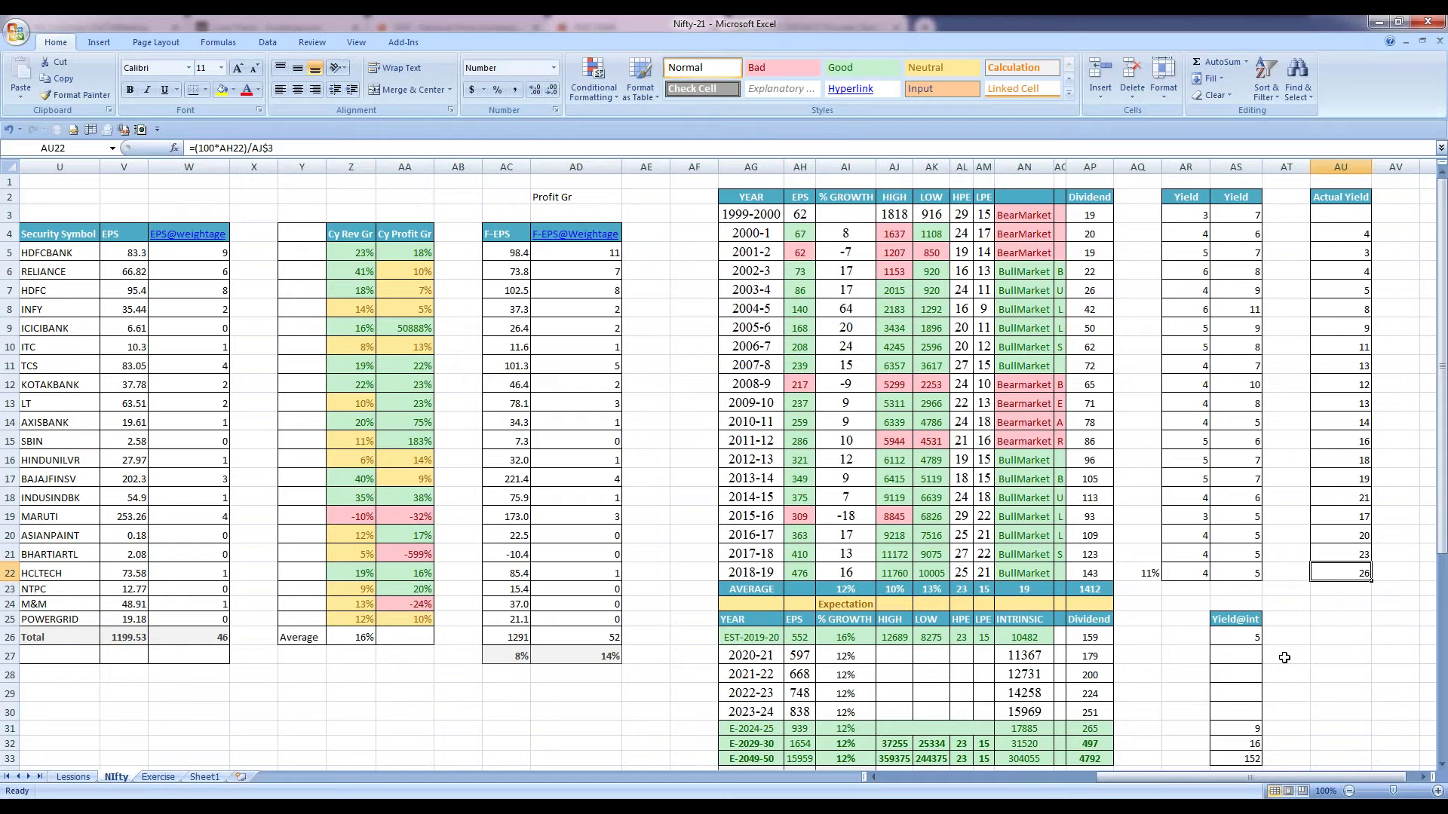
key(Left)
key(Left)
key(Left)
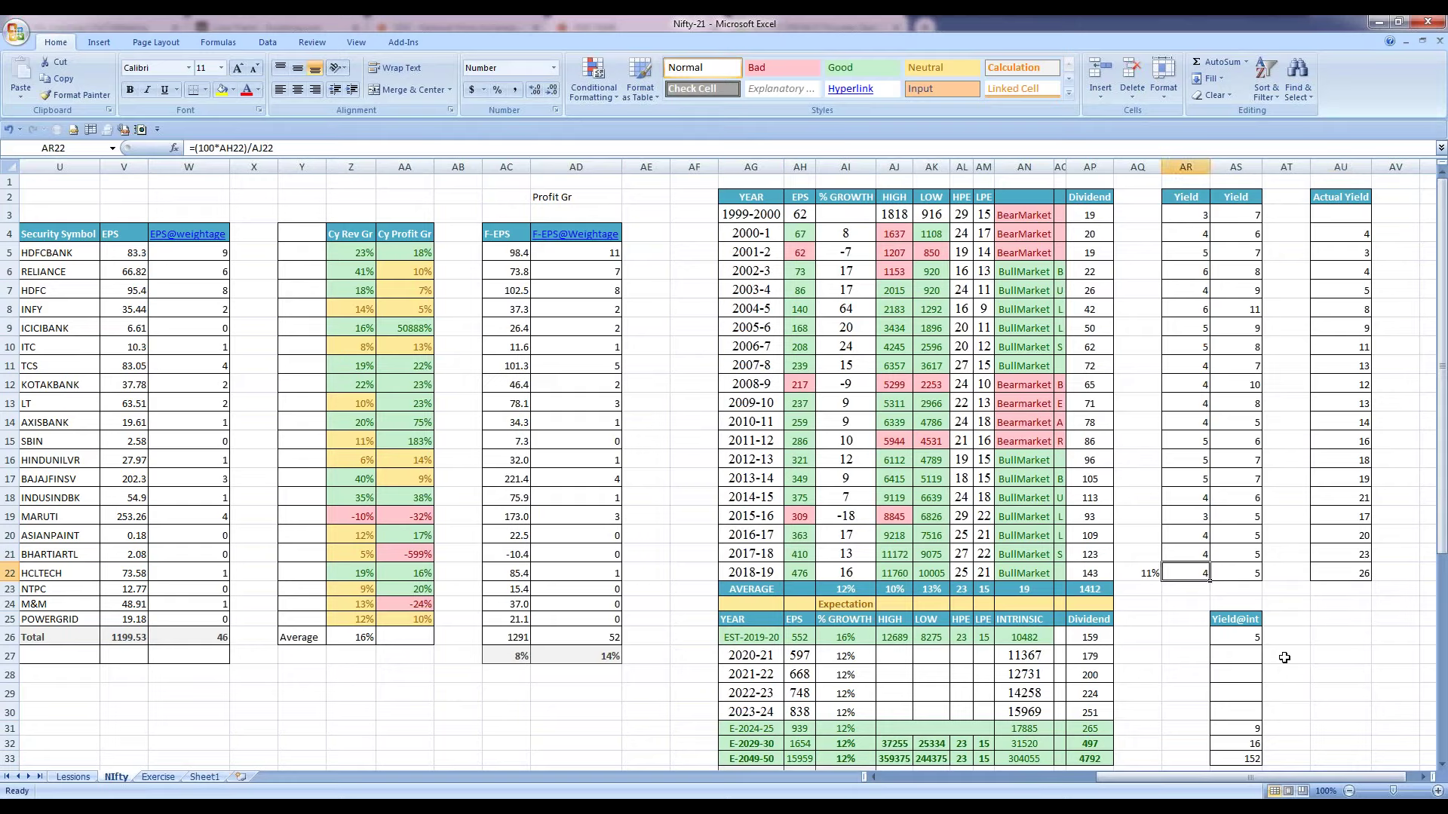
Step: Check the yield cells around the expectation table, and go back up to the 1999-2000 yield formula in AS3
key(Down)
key(Down)
key(Down)
key(Down)
key(Right)
key(Right)
key(Left)
key(Up)
key(Up)
key(Up)
key(Up)
key(Up)
key(Up)
key(Up)
key(Up)
key(Up)
key(Up)
key(Up)
key(Up)
key(Up)
key(Up)
key(Up)
key(Up)
key(Up)
key(Up)
key(Up)
key(Up)
key(Up)
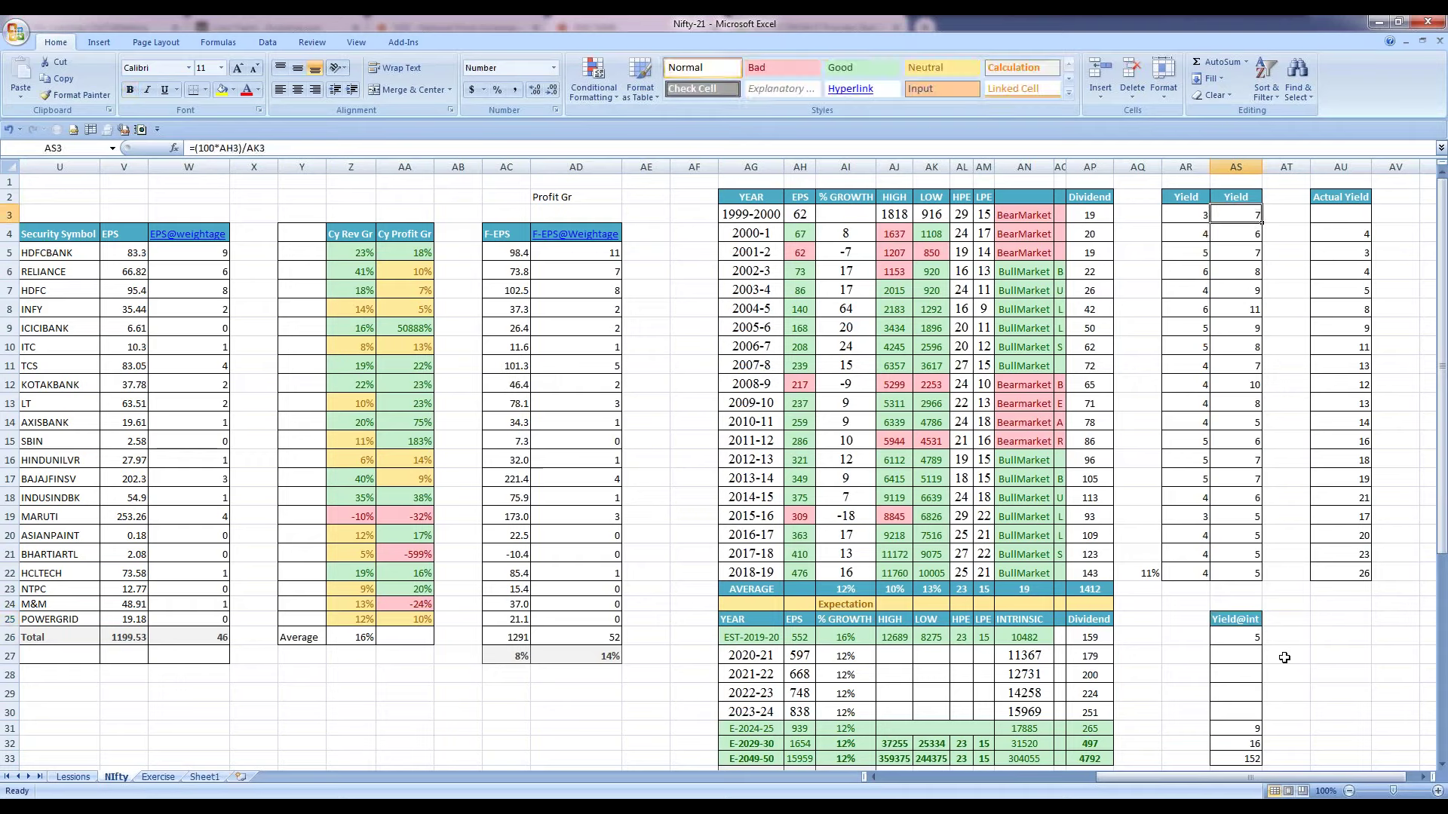
Step: Follow the yields on the yearly lows in column AS from 1999-2000 through 2018-19 and into the expectation table
key(Down)
key(Down)
key(Down)
key(Down)
key(Down)
key(Down)
key(Down)
key(Down)
key(Down)
key(Down)
key(Down)
key(Down)
key(Down)
key(Down)
key(Down)
key(Down)
key(Down)
key(Down)
key(Down)
key(Down)
key(Down)
key(Up)
key(Down)
Step: Examine the EST-2019-20 EPS formula in AH26 together with its growth assumption in AI26
key(Left)
key(Left)
key(Left)
key(Left)
key(Left)
key(Left)
key(Left)
key(Left)
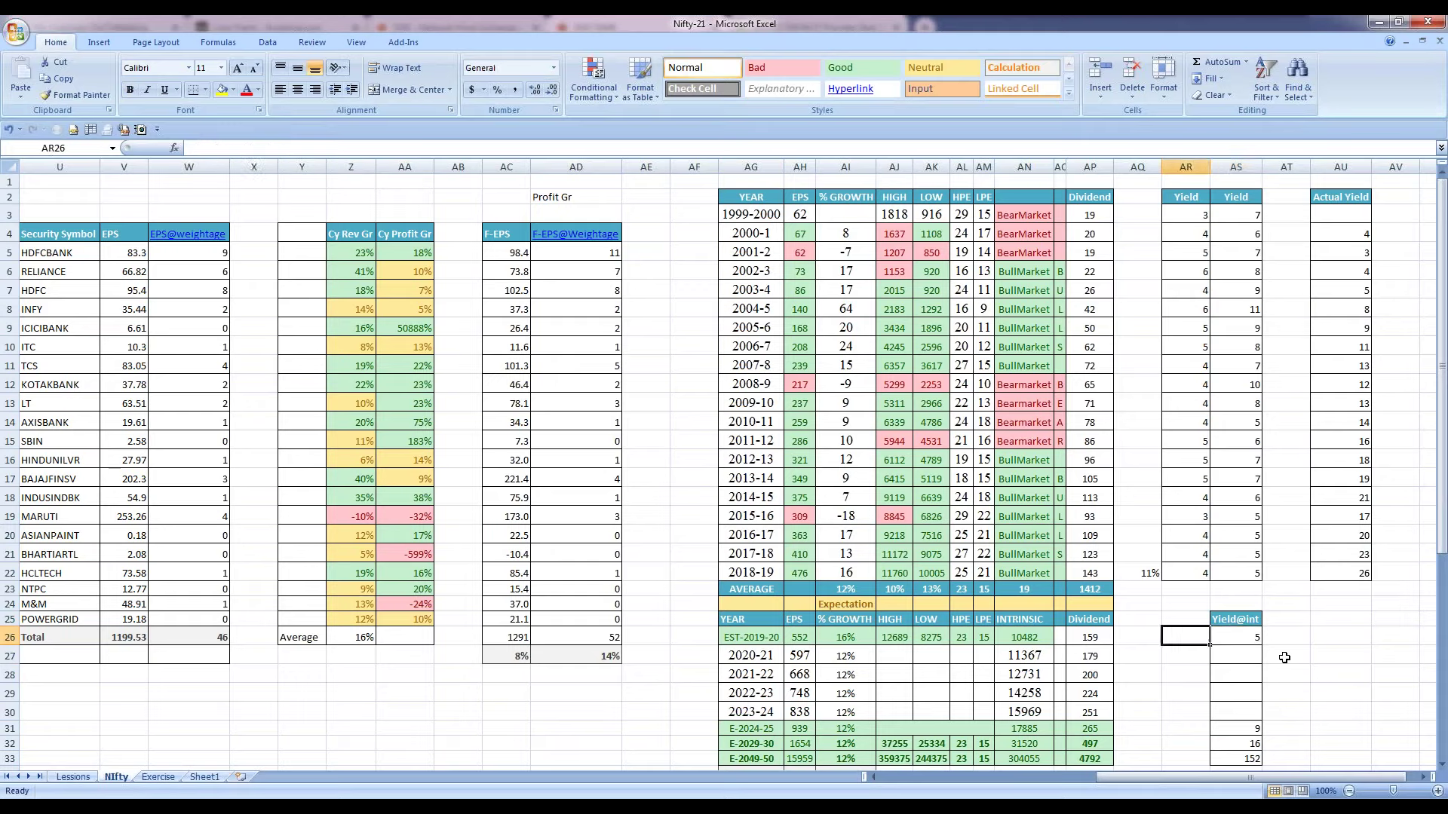
key(Left)
key(Left)
key(Left)
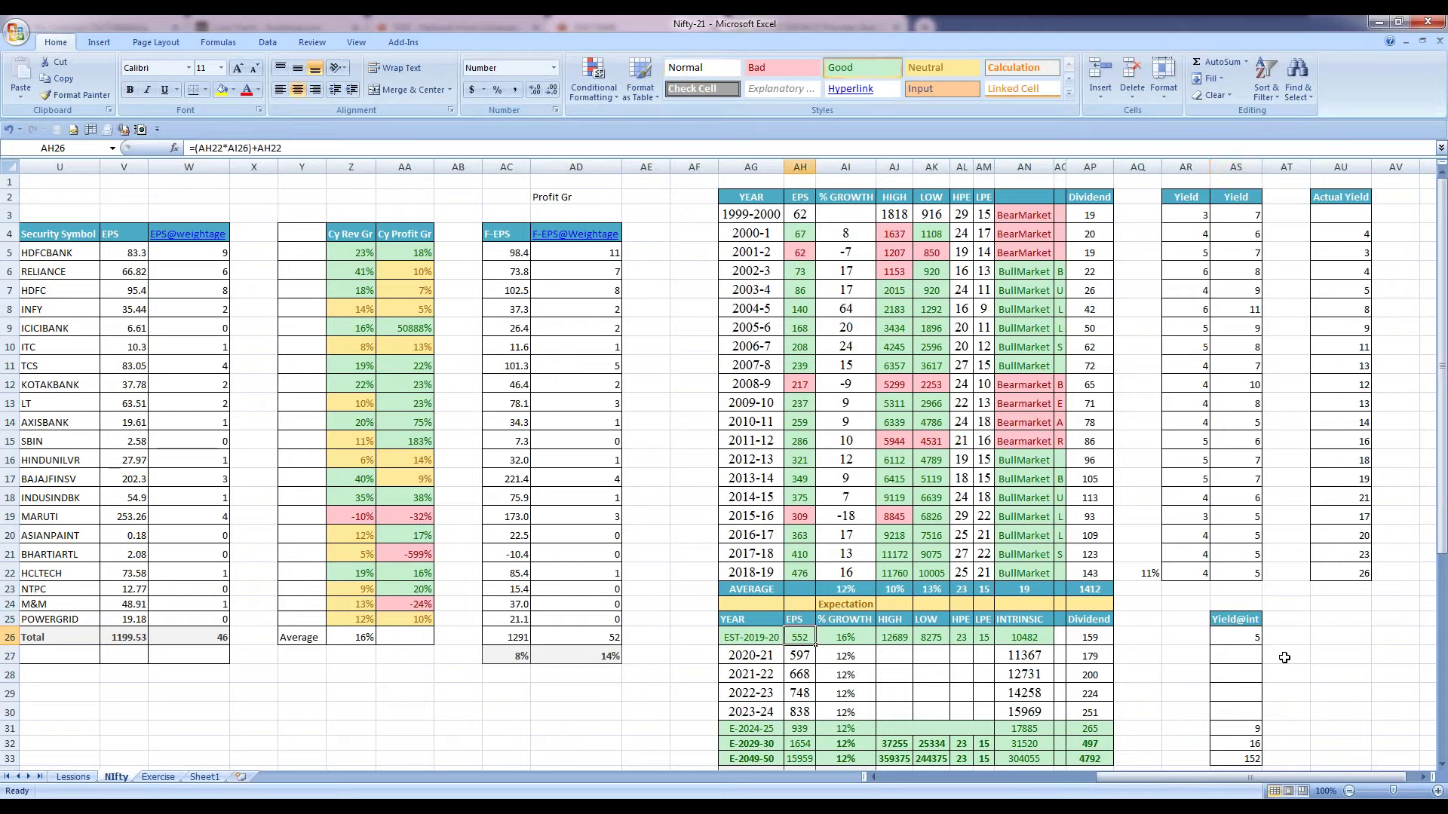
key(Left)
key(Left)
key(Right)
key(Right)
key(Right)
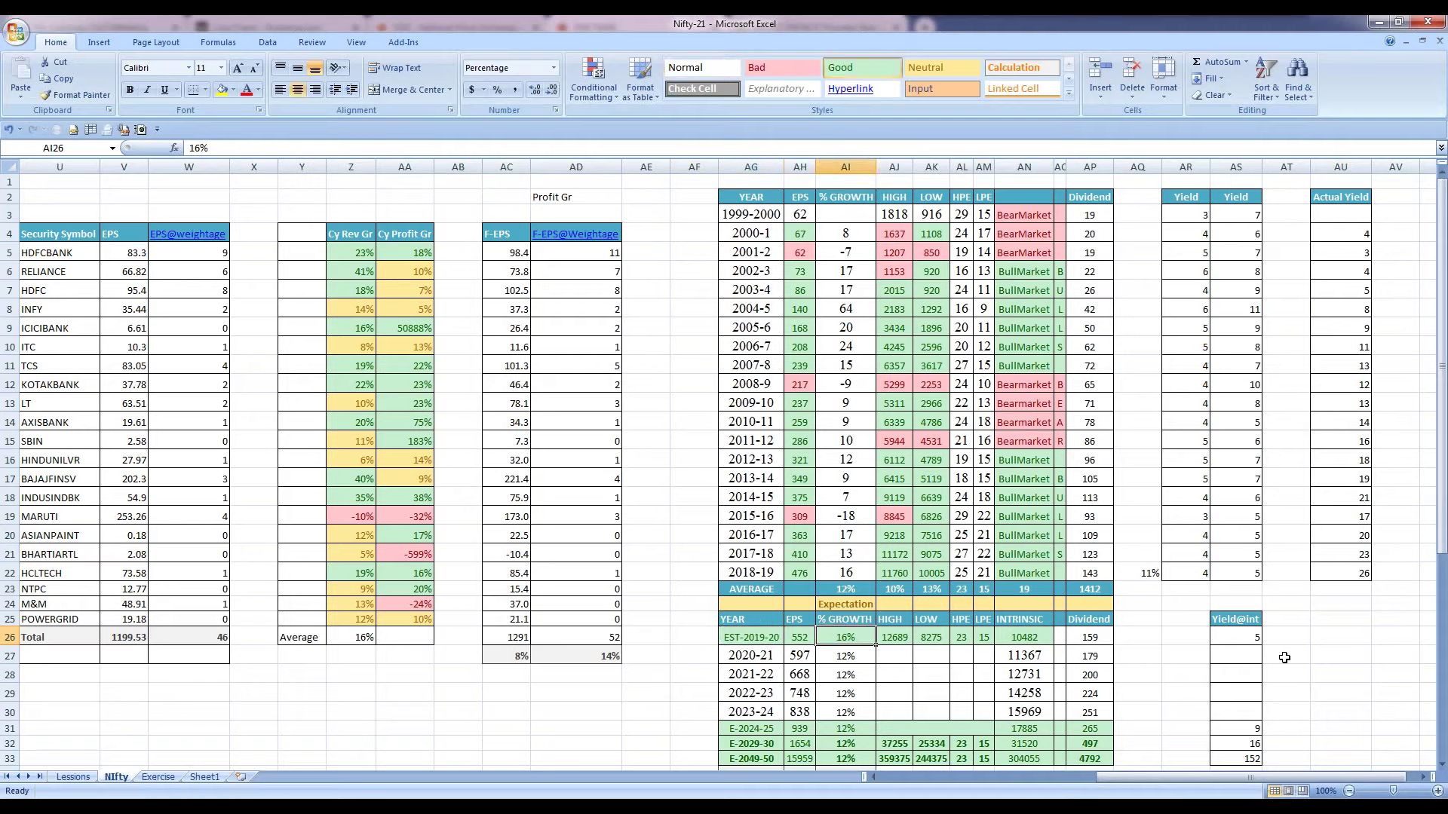
Step: Consult the forecast EPS growth in AD27 and set the EST-2019-20 growth in AI26 to 14%
key(Left)
key(Left)
key(Left)
key(Left)
key(Left)
key(Down)
key(Right)
key(Up)
key(Right)
key(Right)
key(Right)
key(Right)
text(14%)
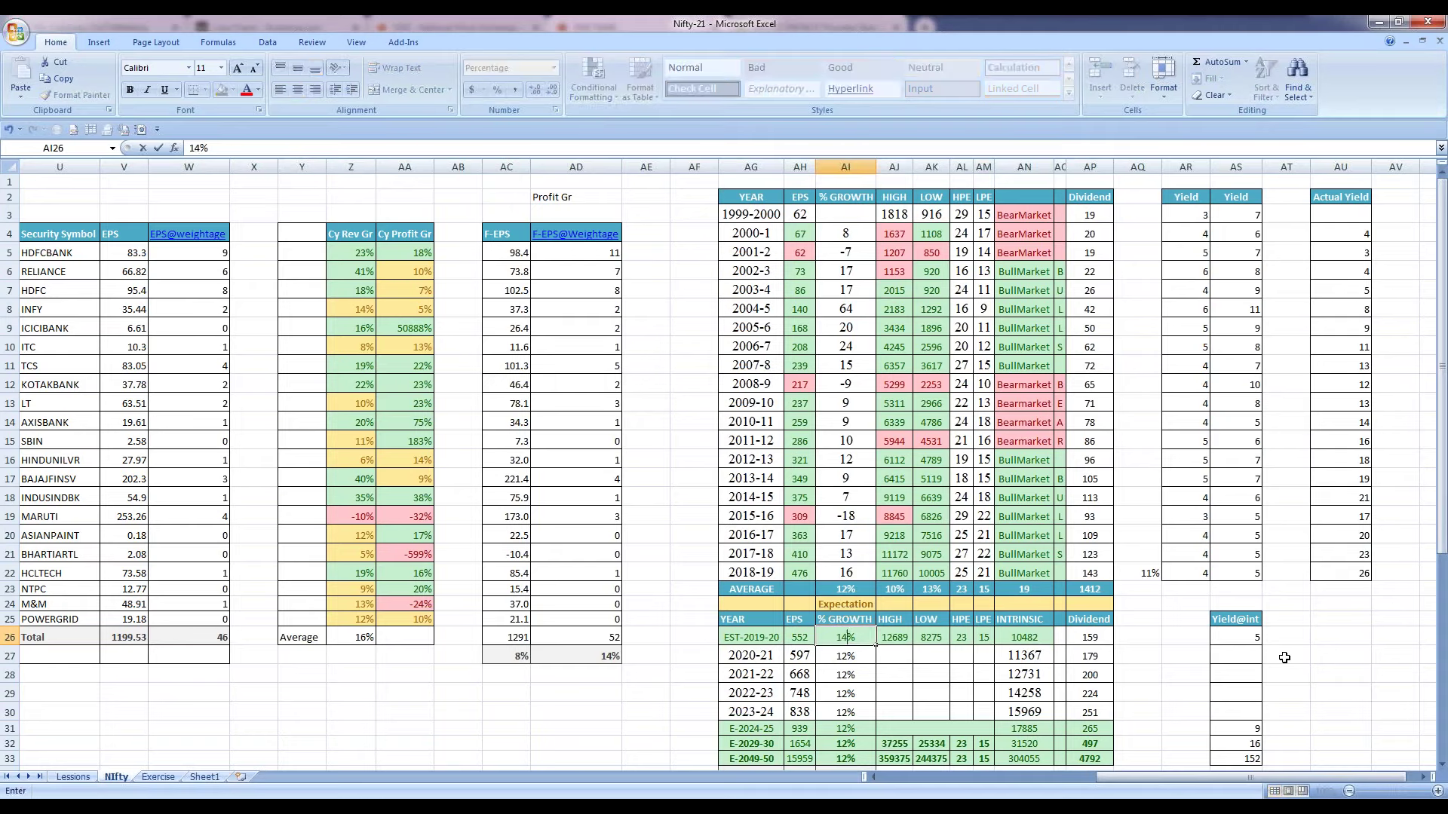
key(Left)
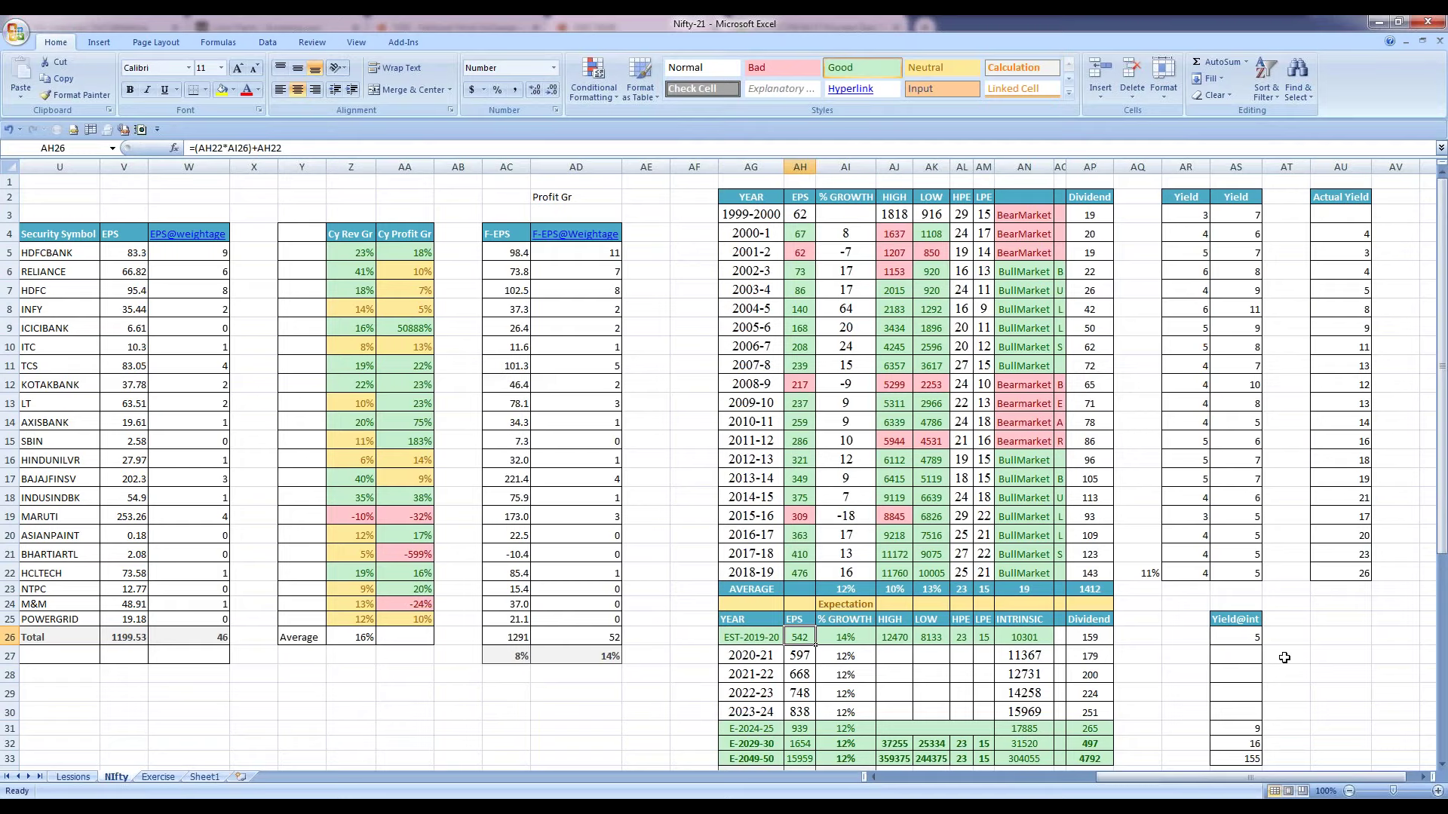
Step: Examine how the EST-2019-20 intrinsic value in AN26 is averaged from the year's high and low
key(Right)
key(Right)
key(Right)
key(Right)
key(Right)
key(Right)
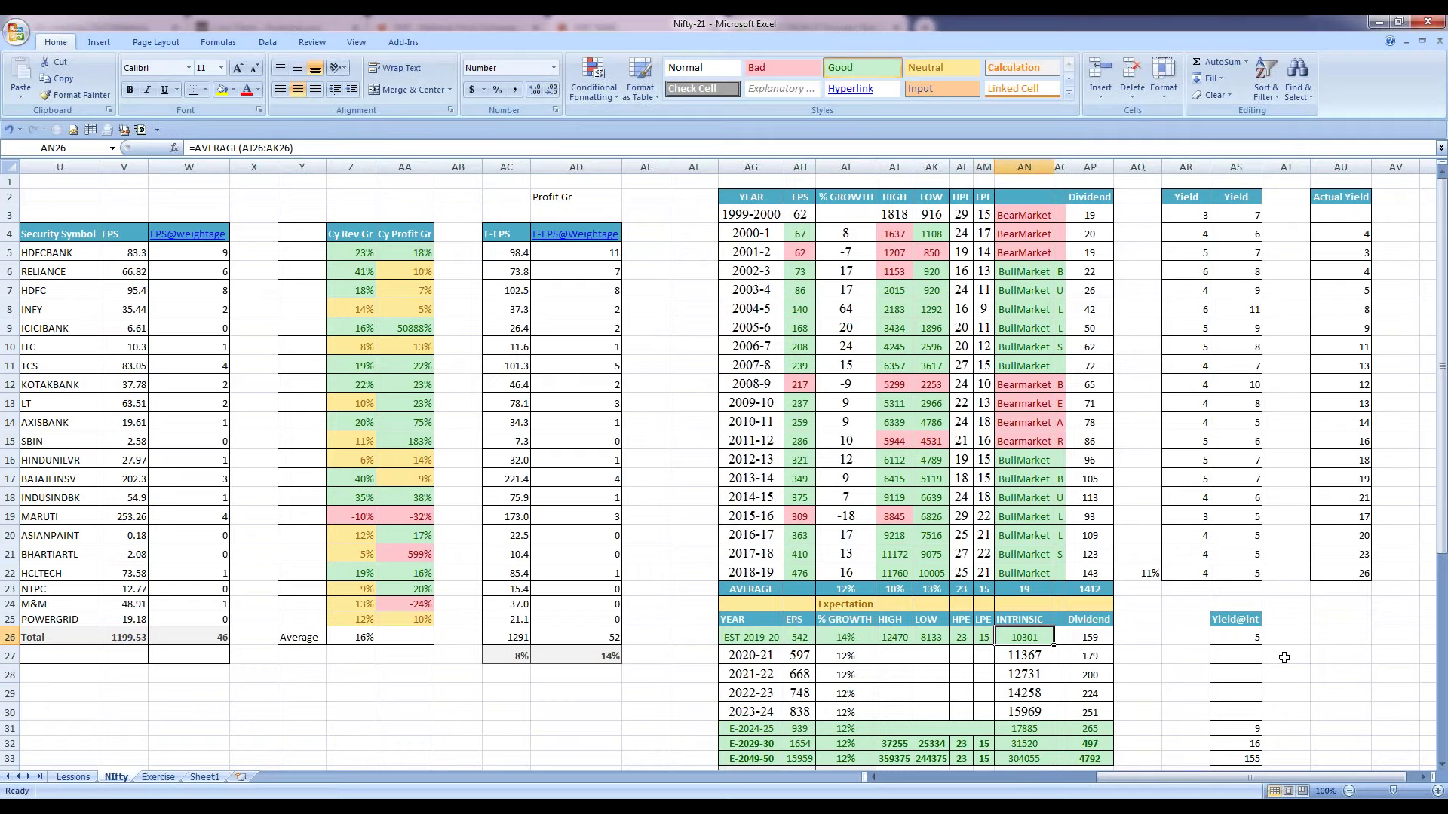
key(Left)
key(Right)
Step: Go down to the E-2024-25 row and examine how its intrinsic value in AN31 is calculated
key(Down)
key(Down)
key(Down)
key(Down)
key(Down)
key(Down)
key(Left)
key(Left)
key(Left)
key(Left)
key(Left)
key(Left)
key(Up)
key(Right)
key(Right)
key(Right)
key(Right)
key(Right)
key(Right)
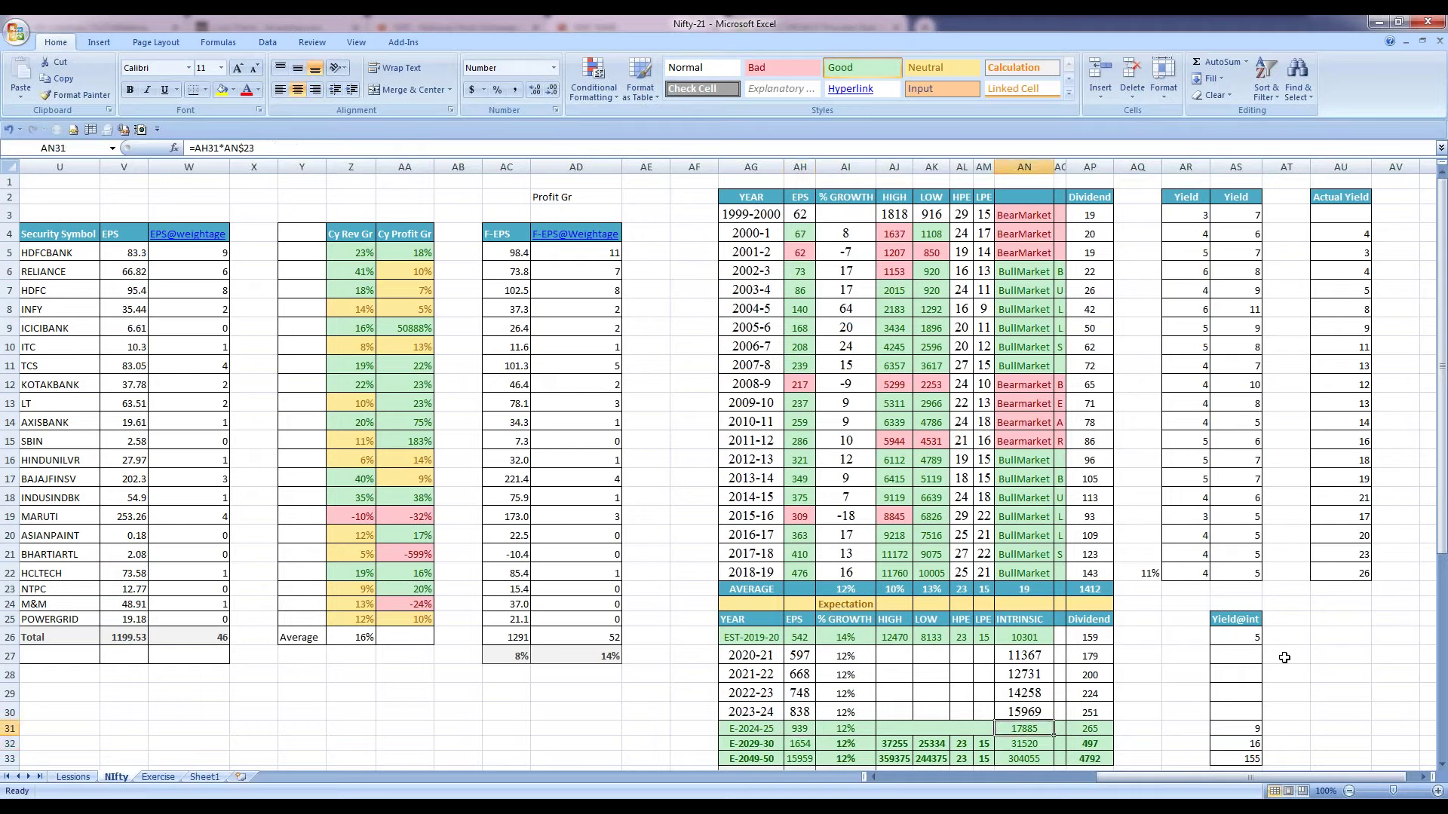
Step: Relate the E-2024-25 EPS formula in AH31 to that year's intrinsic value in AN31 and dividend in AP31
key(Left)
key(Left)
key(Left)
key(Left)
key(Left)
key(Left)
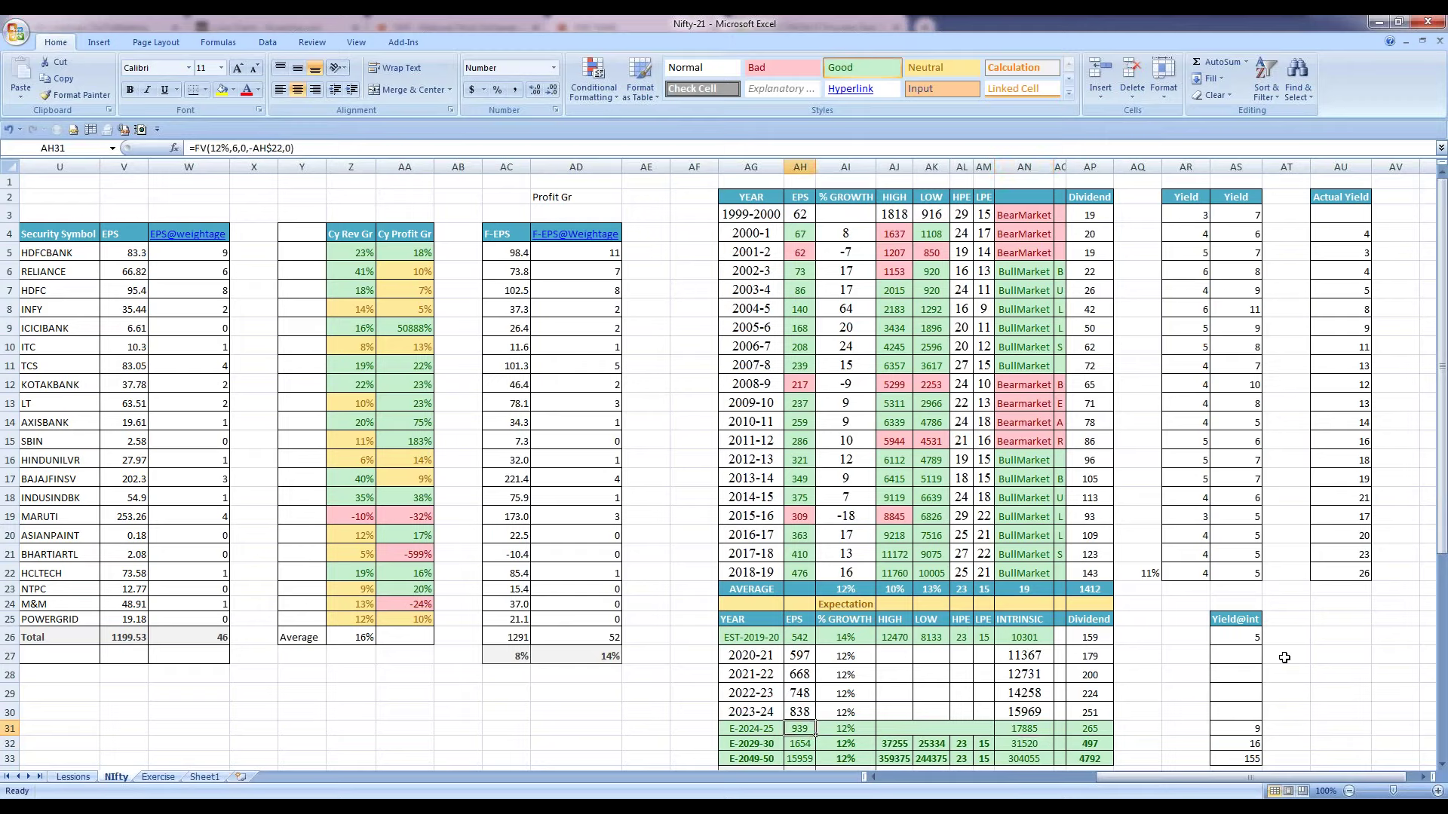
key(Right)
key(Right)
key(Right)
key(Right)
key(Right)
key(Right)
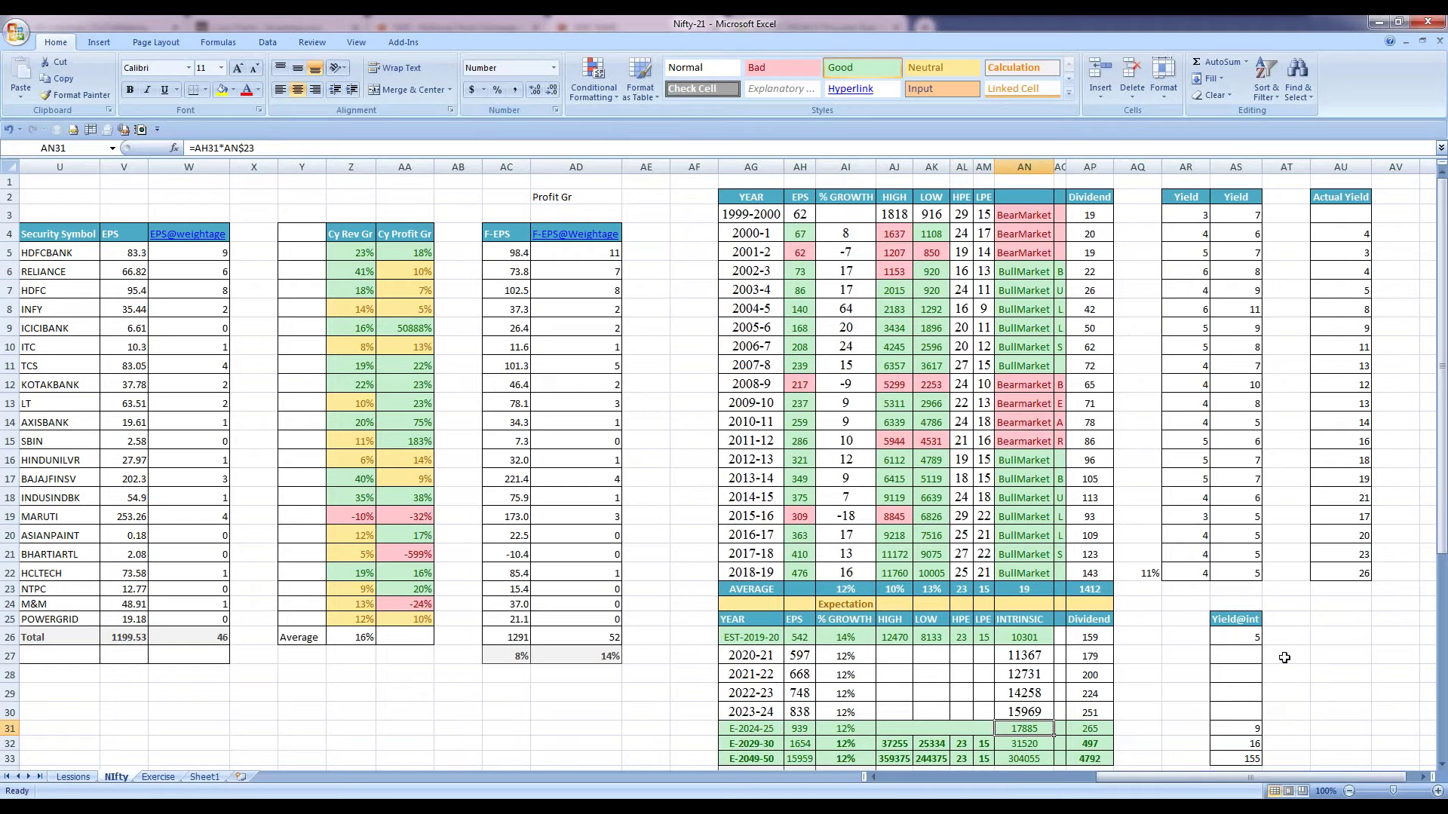
key(Right)
key(Right)
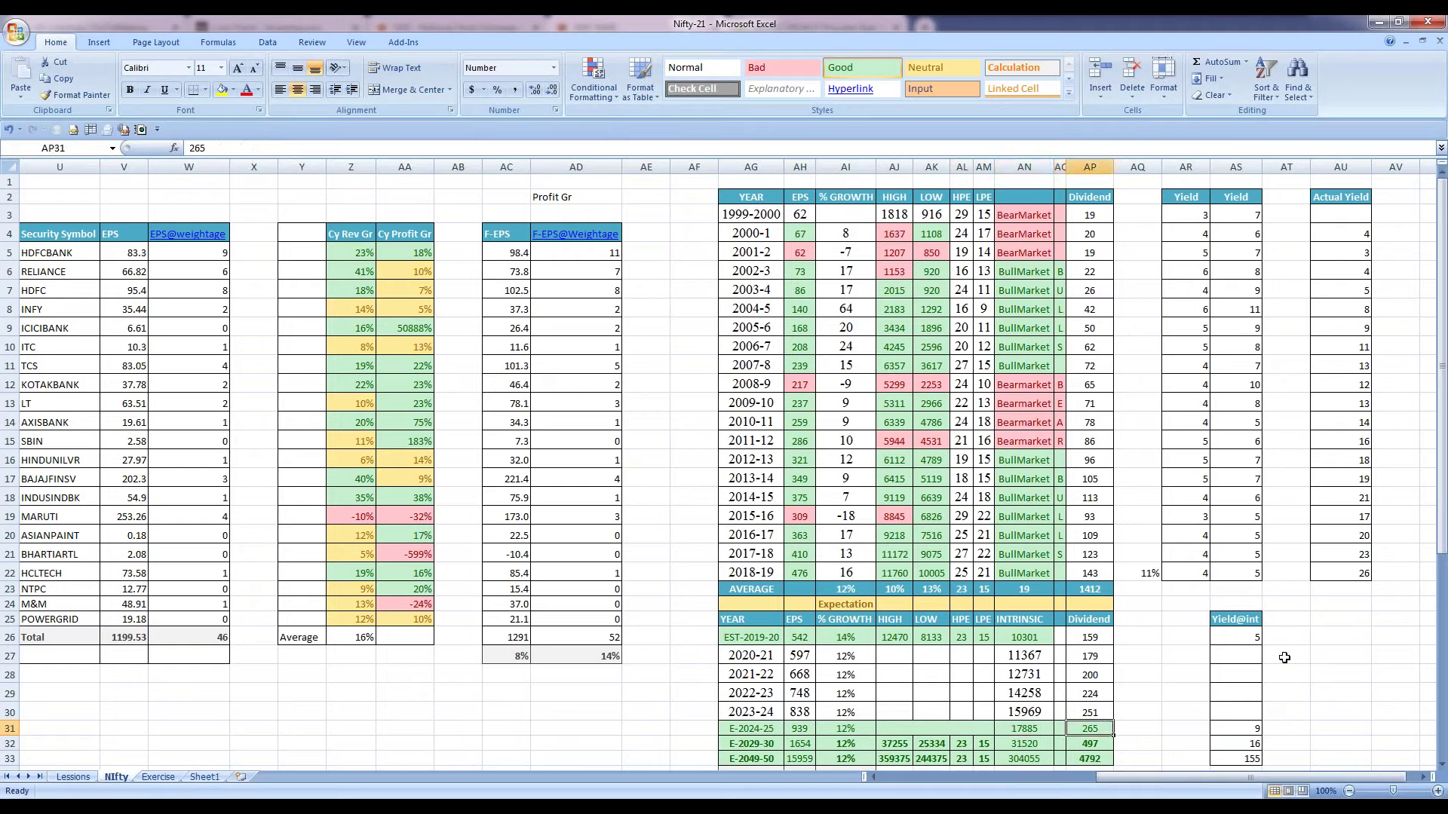
Step: Compare the expected dividends in column AP from EST-2019-20 through E-2024-25
key(Up)
key(Up)
key(Up)
key(Up)
key(Up)
key(Down)
key(Down)
key(Down)
key(Down)
key(Down)
key(Down)
key(ctrl+Up)
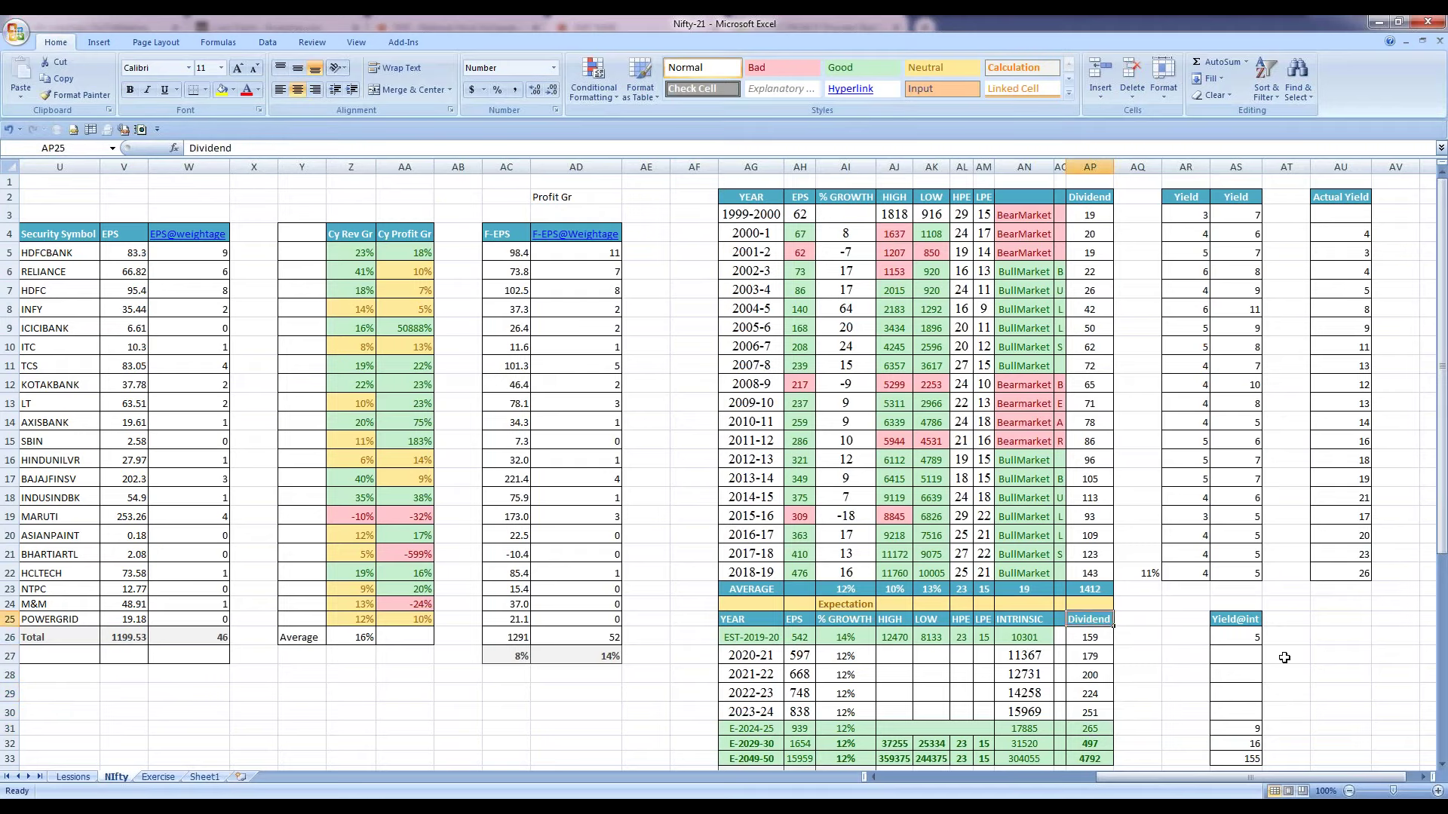
key(Down)
key(Down)
key(Down)
key(Down)
key(Down)
key(Down)
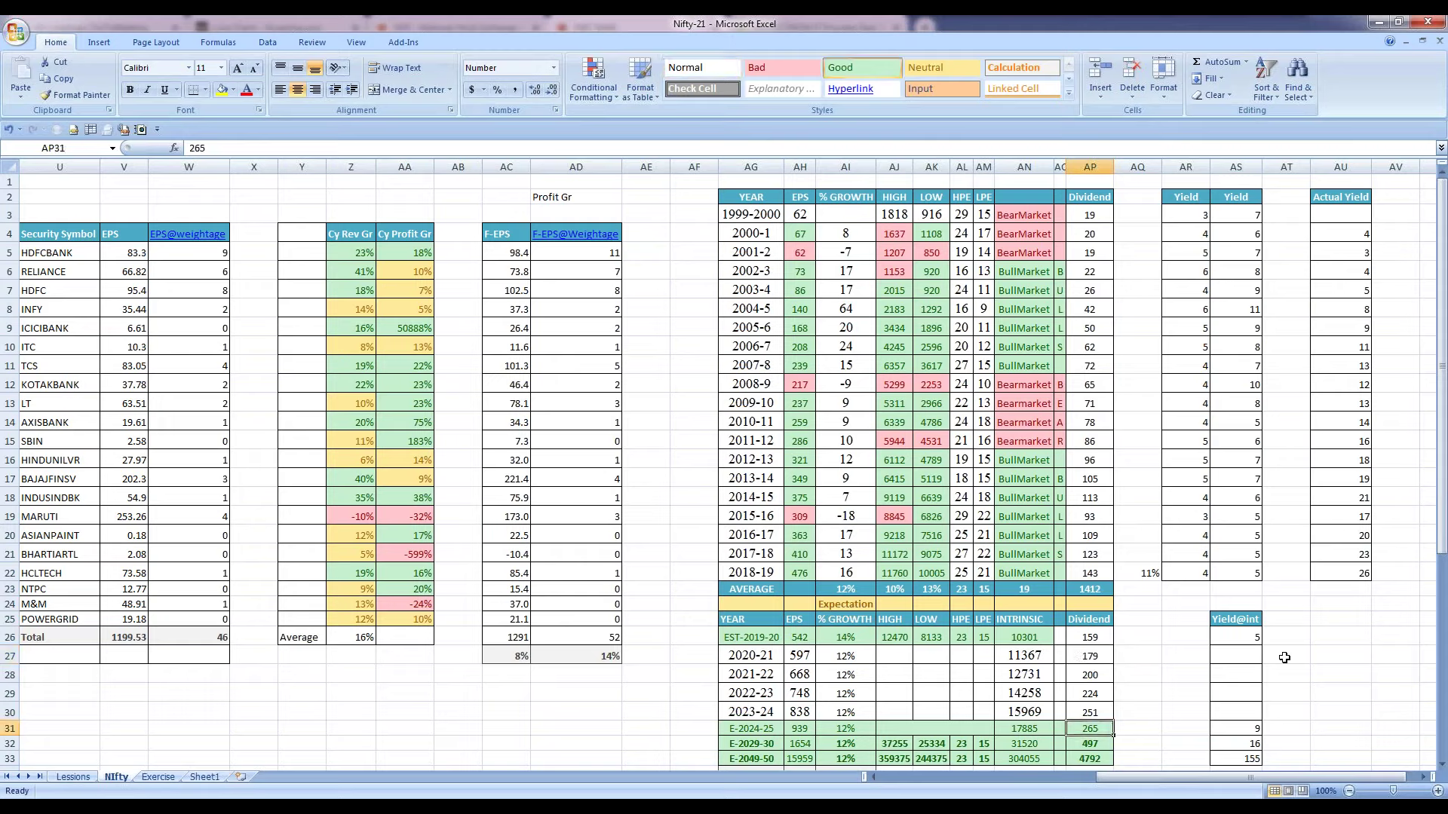
Step: Examine how the EST-2019-20 Yield@int in AS26 is calculated from EPS and intrinsic value
key(Up)
key(Up)
key(Up)
key(Up)
key(Up)
key(Right)
key(Right)
key(Right)
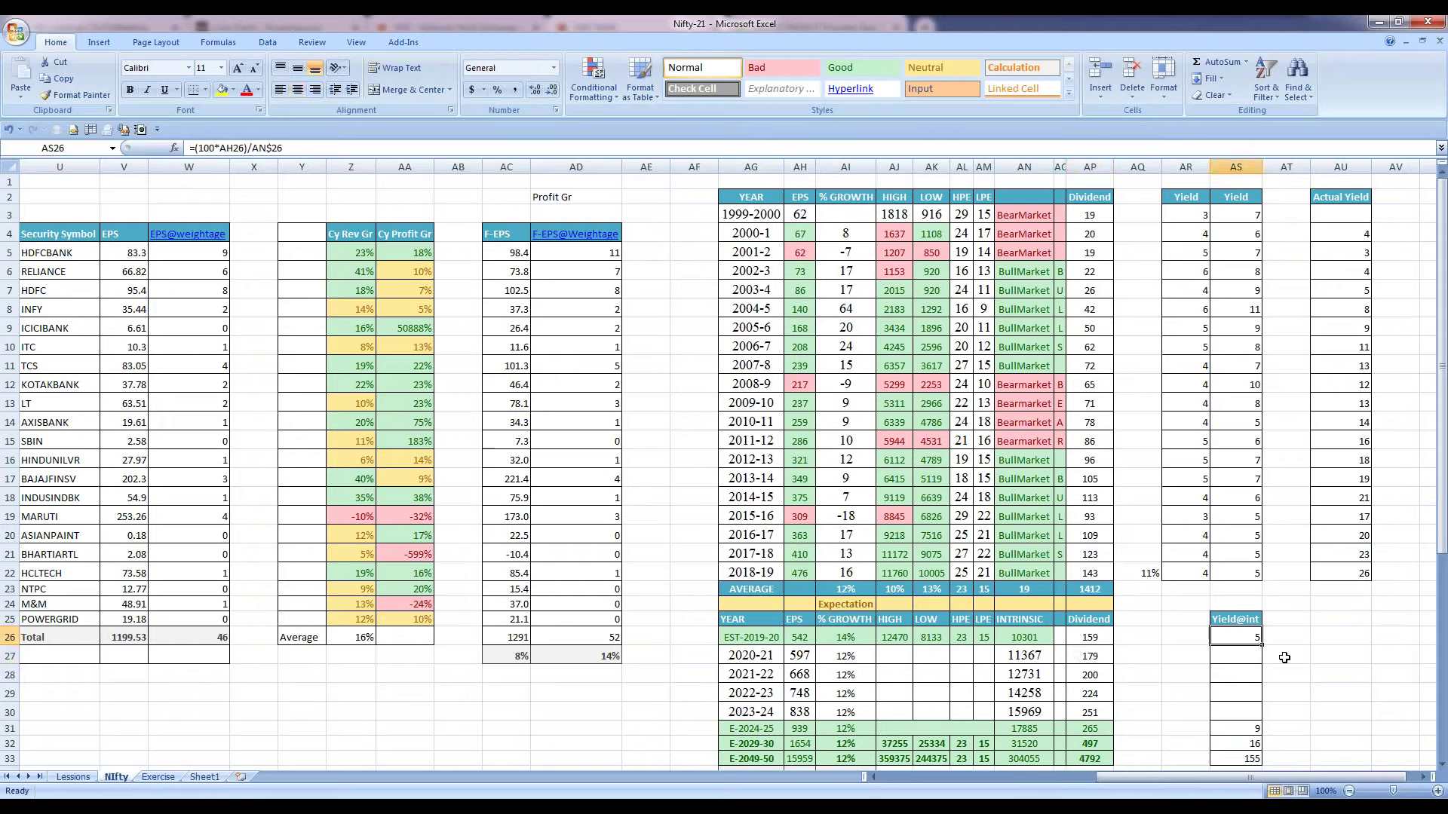
Step: Follow the E-2024-25 row across to AS31 and examine how its Yield@int is calculated from EPS and the base intrinsic value
key(Left)
key(Left)
key(Left)
key(Left)
key(Left)
key(Left)
key(Left)
key(Left)
key(Down)
key(Down)
key(Down)
key(Down)
key(Down)
key(Left)
key(Left)
key(Right)
key(Right)
key(Right)
key(Right)
key(Right)
key(Right)
key(Right)
key(Right)
key(Right)
key(Right)
key(Right)
key(Left)
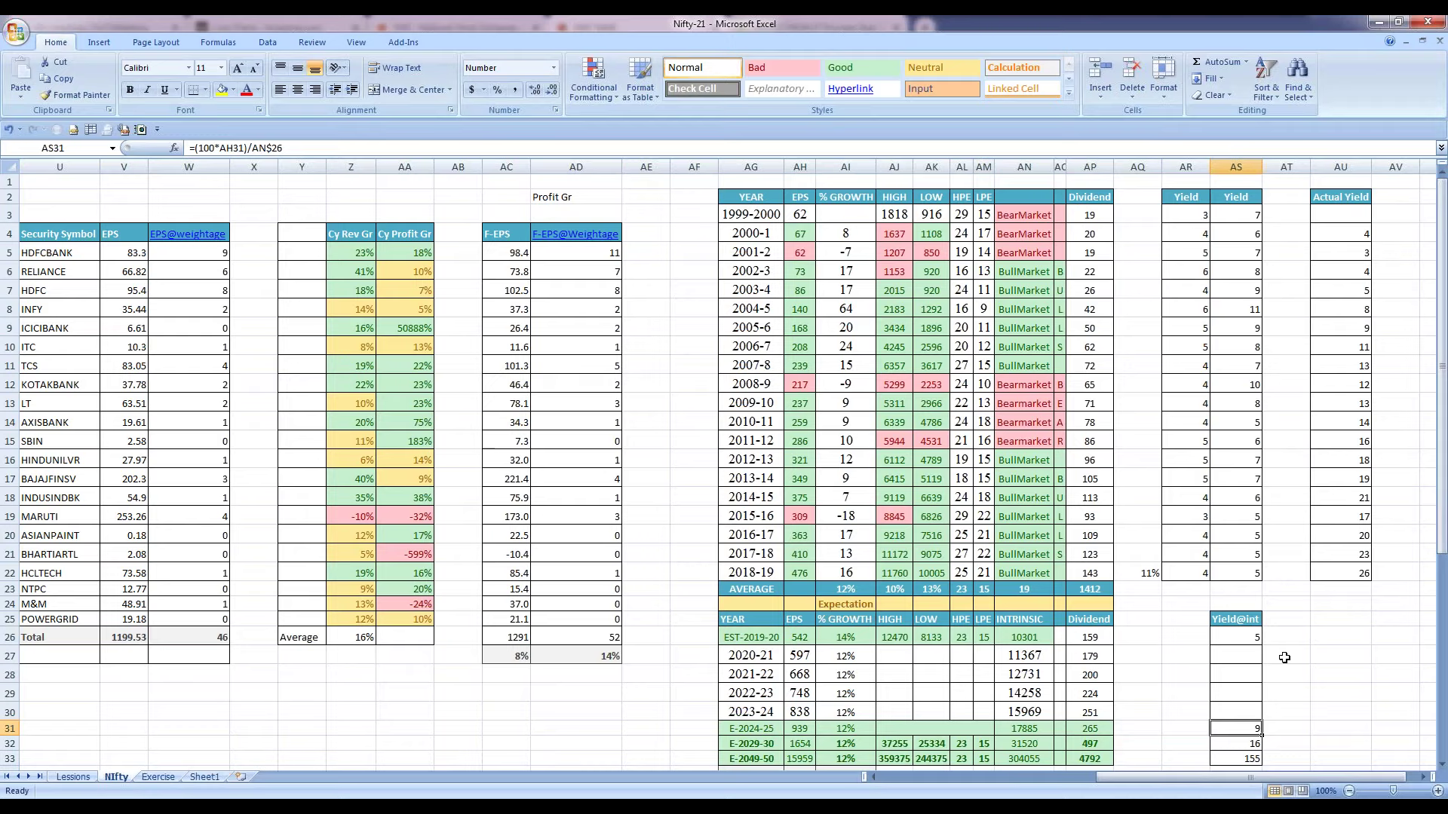
Step: Trace the E-2029-30 row from its year through the intrinsic value in AN32 to the Yield@int formula in AS32
key(Left)
key(Left)
key(Left)
key(Left)
key(Left)
key(Left)
key(Left)
key(Left)
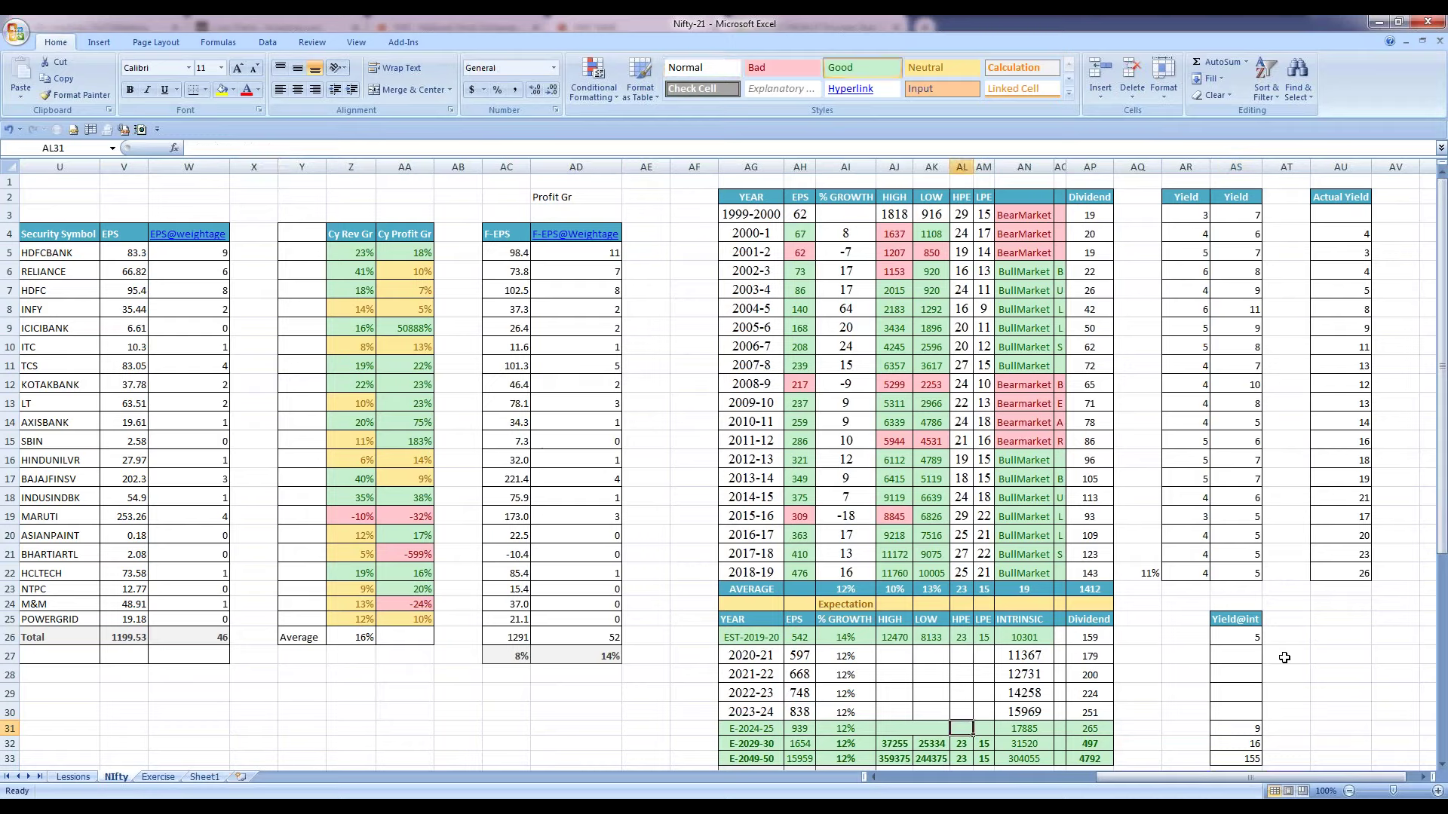
key(Left)
key(Left)
key(Left)
key(Down)
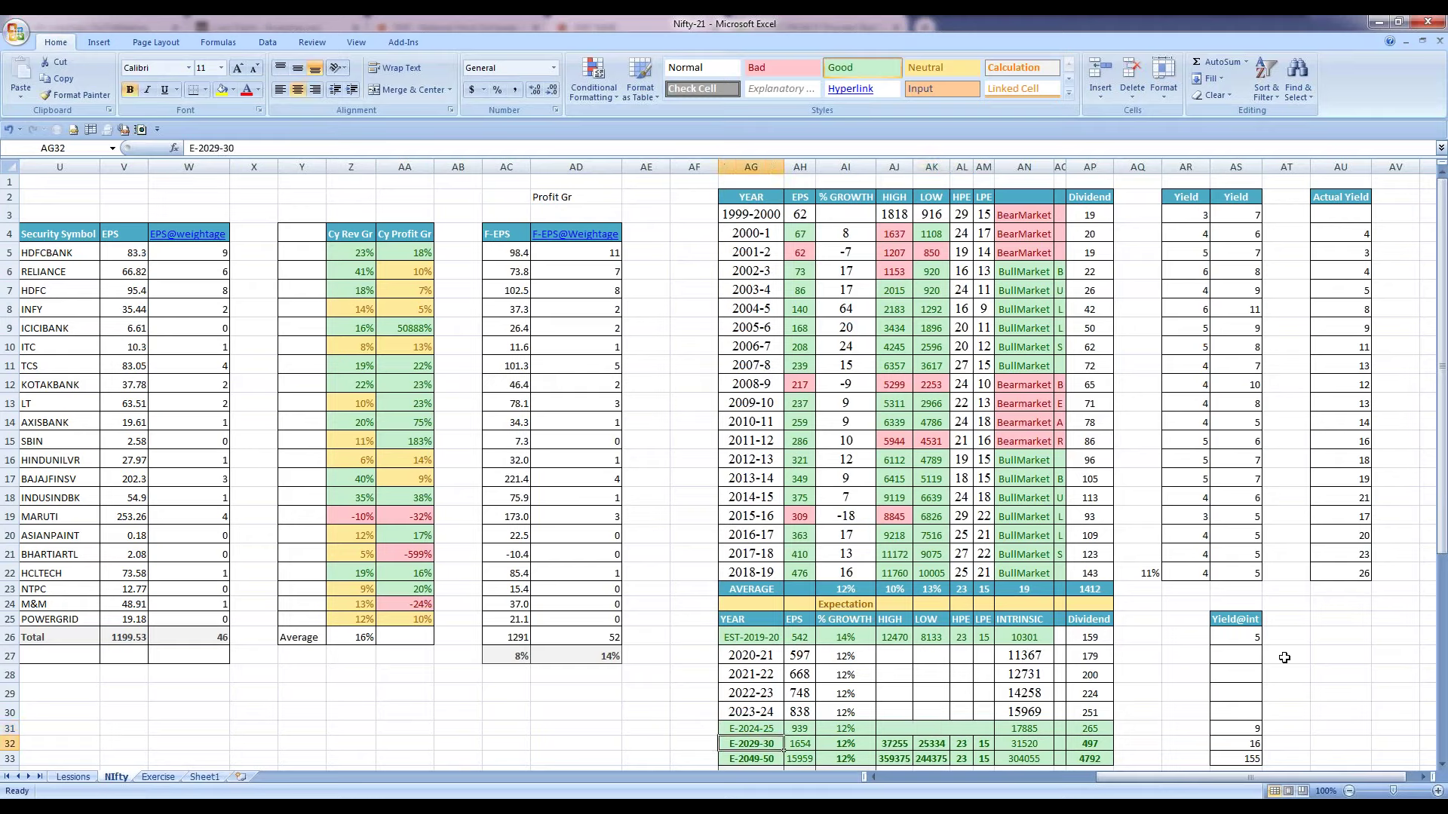
key(Right)
key(Right)
key(Right)
key(Right)
key(Right)
key(Right)
key(Right)
key(Right)
key(Right)
key(Right)
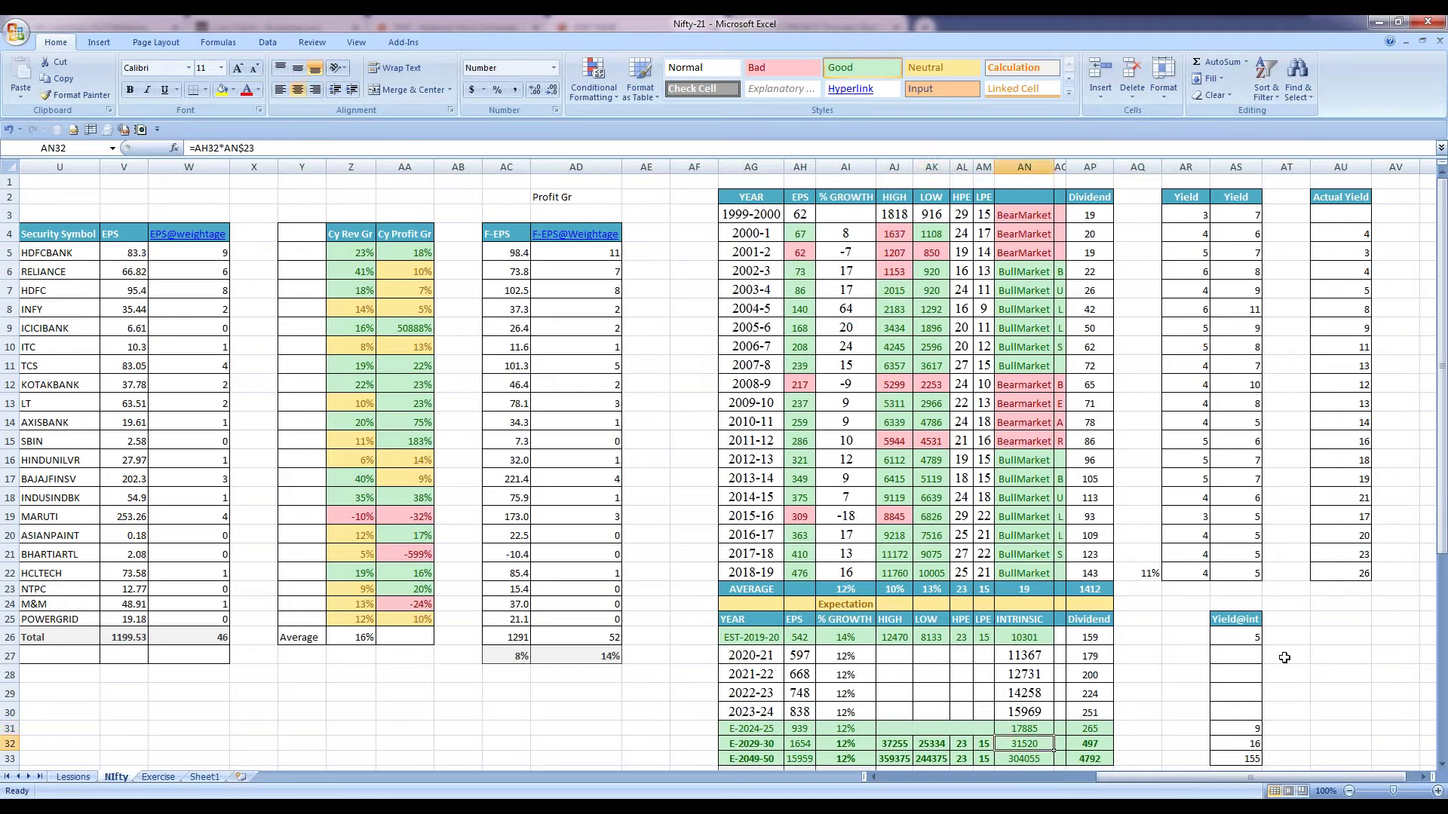
key(Right)
key(Right)
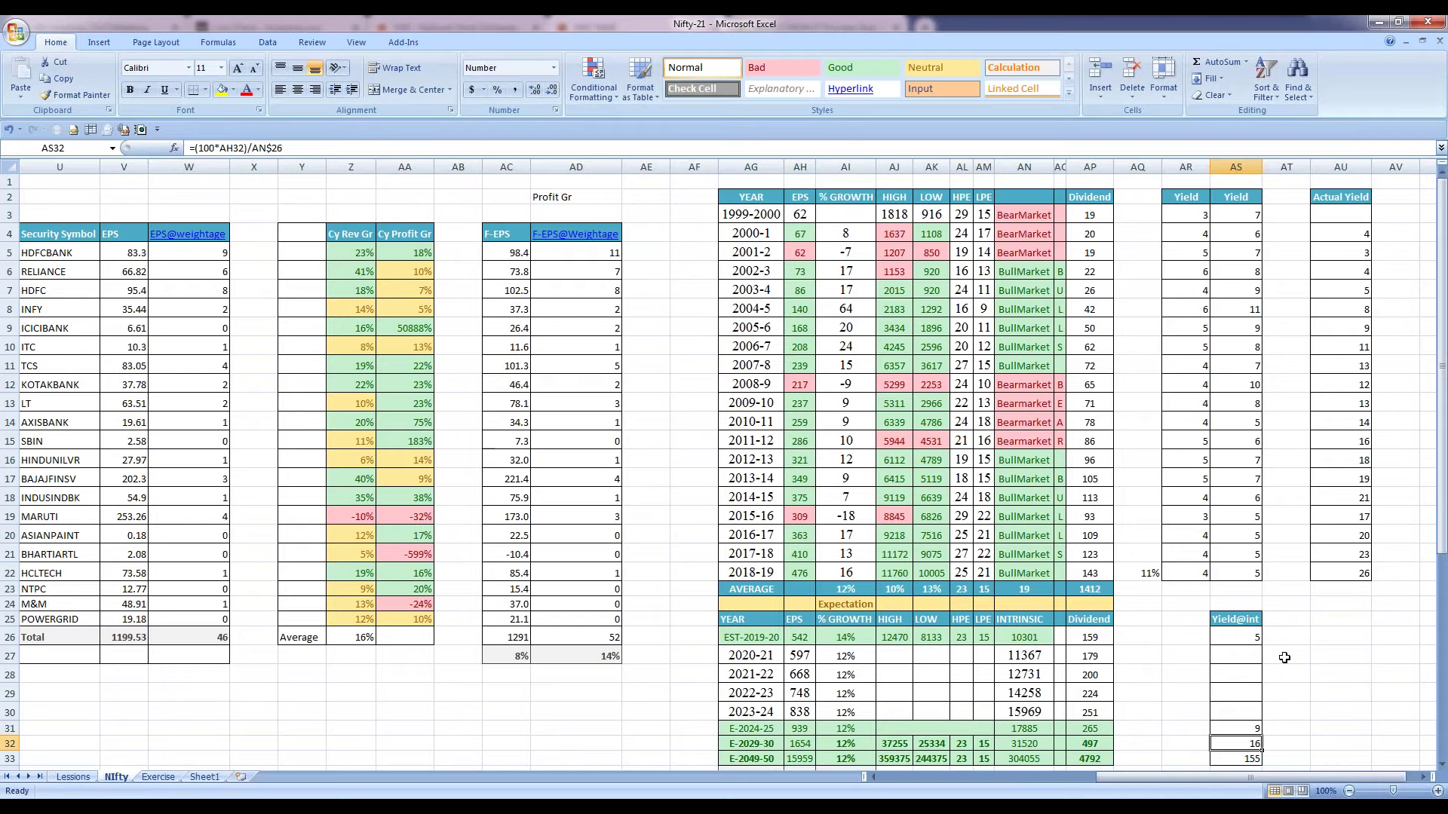
Step: Relate the E-2029-30 yield back to the EST-2019-20 Yield@int in AS26 and that year's intrinsic value
key(Up)
key(Up)
key(Up)
key(Up)
key(Up)
key(Up)
key(Left)
key(Left)
key(Left)
key(Right)
key(Right)
key(Right)
Step: Go through the E-2049-50 row from its year to AS33 and examine how its Yield@int is calculated
key(Down)
key(Down)
key(Down)
key(Down)
key(Down)
key(Down)
key(Down)
key(Left)
key(Left)
key(Left)
key(Left)
key(Left)
key(Left)
key(Left)
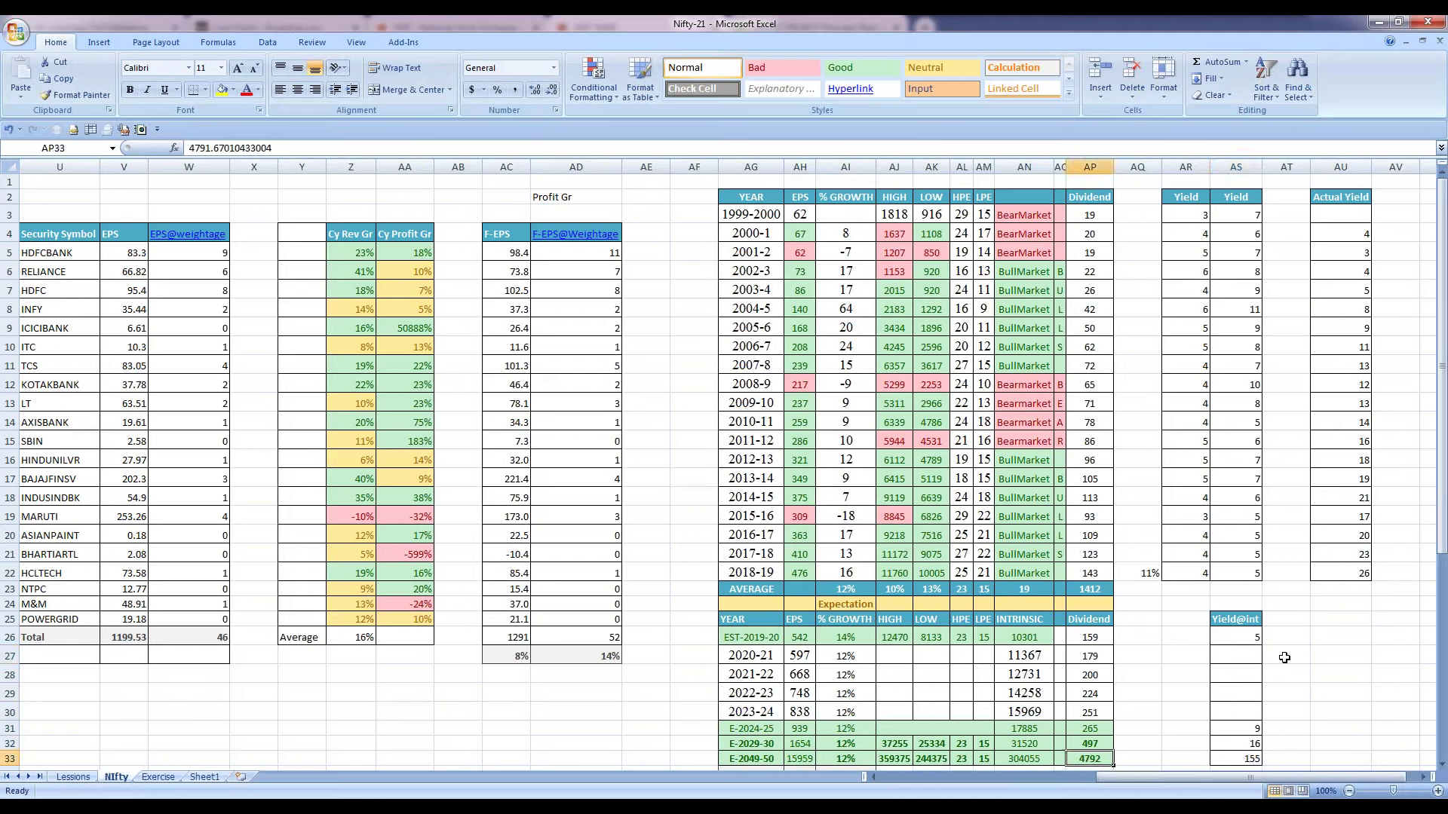
key(Left)
key(Left)
key(Left)
key(Left)
key(Left)
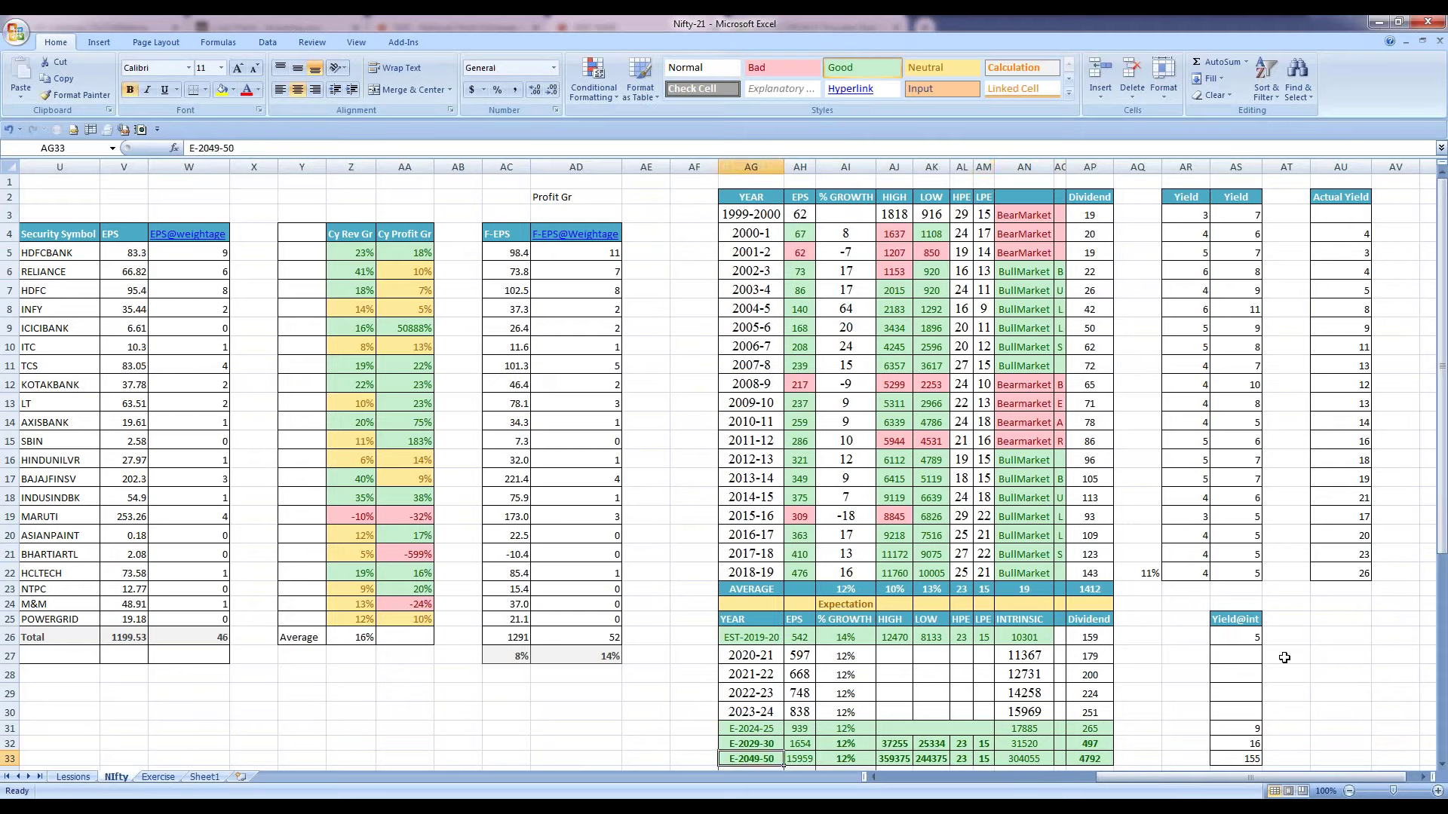
key(Right)
key(Right)
key(Right)
key(Right)
key(Right)
key(Right)
key(Right)
key(Right)
key(Right)
key(Right)
key(Right)
key(Right)
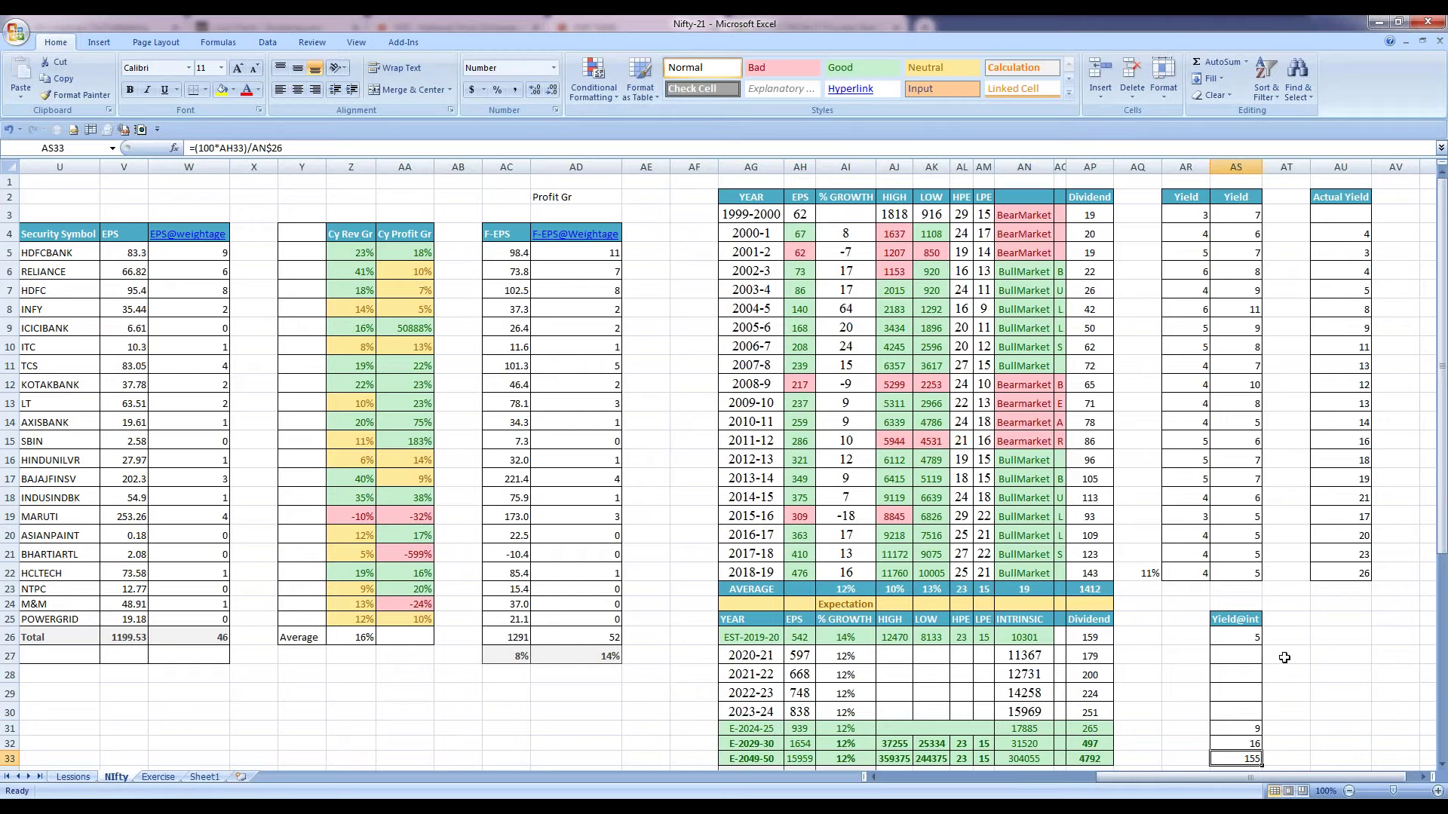
Step: Select AS31:AS33 and compare the Yield@int values for E-2024-25, E-2029-30 and E-2049-50
key(shift+Up)
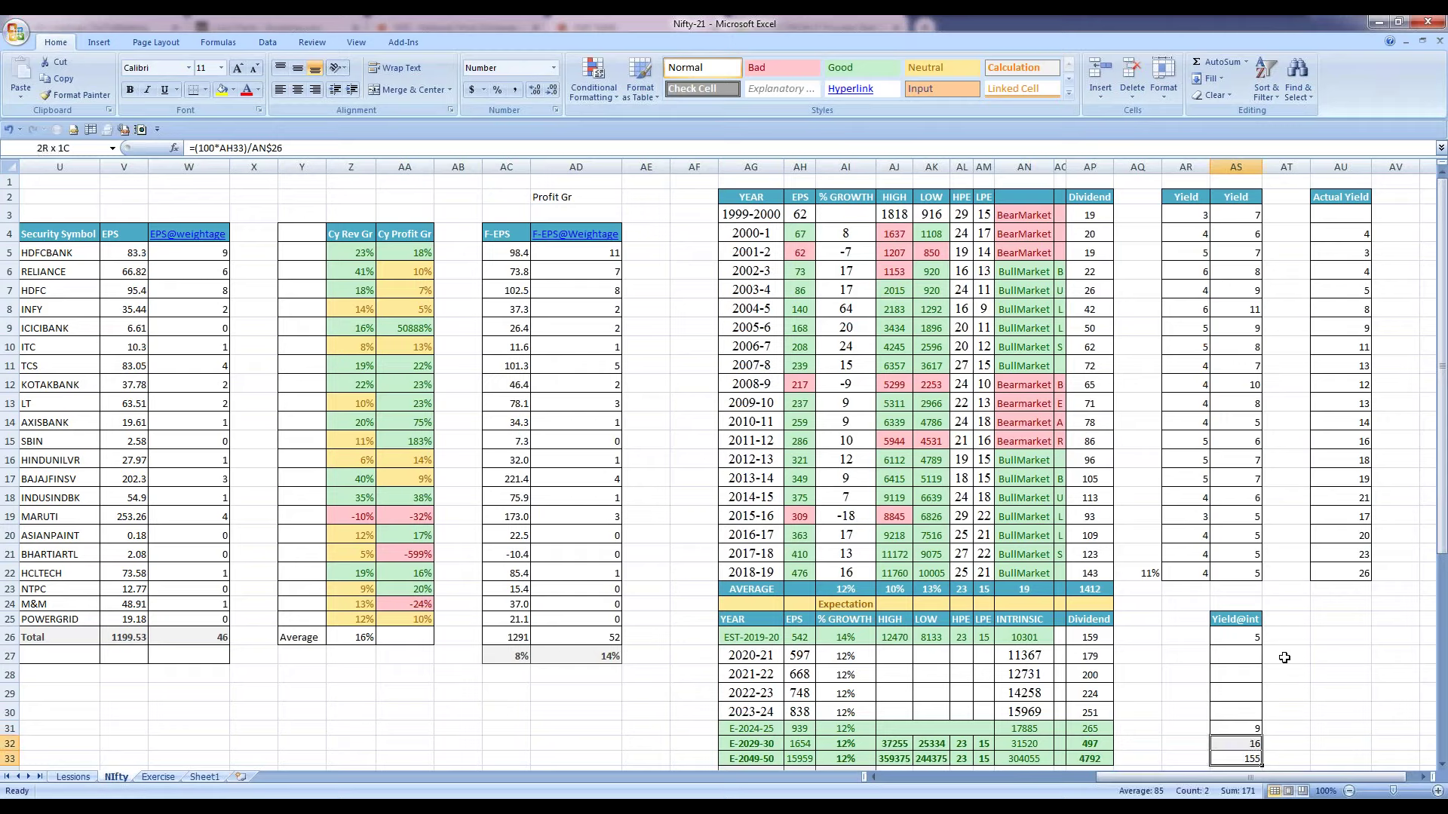
key(shift+Up)
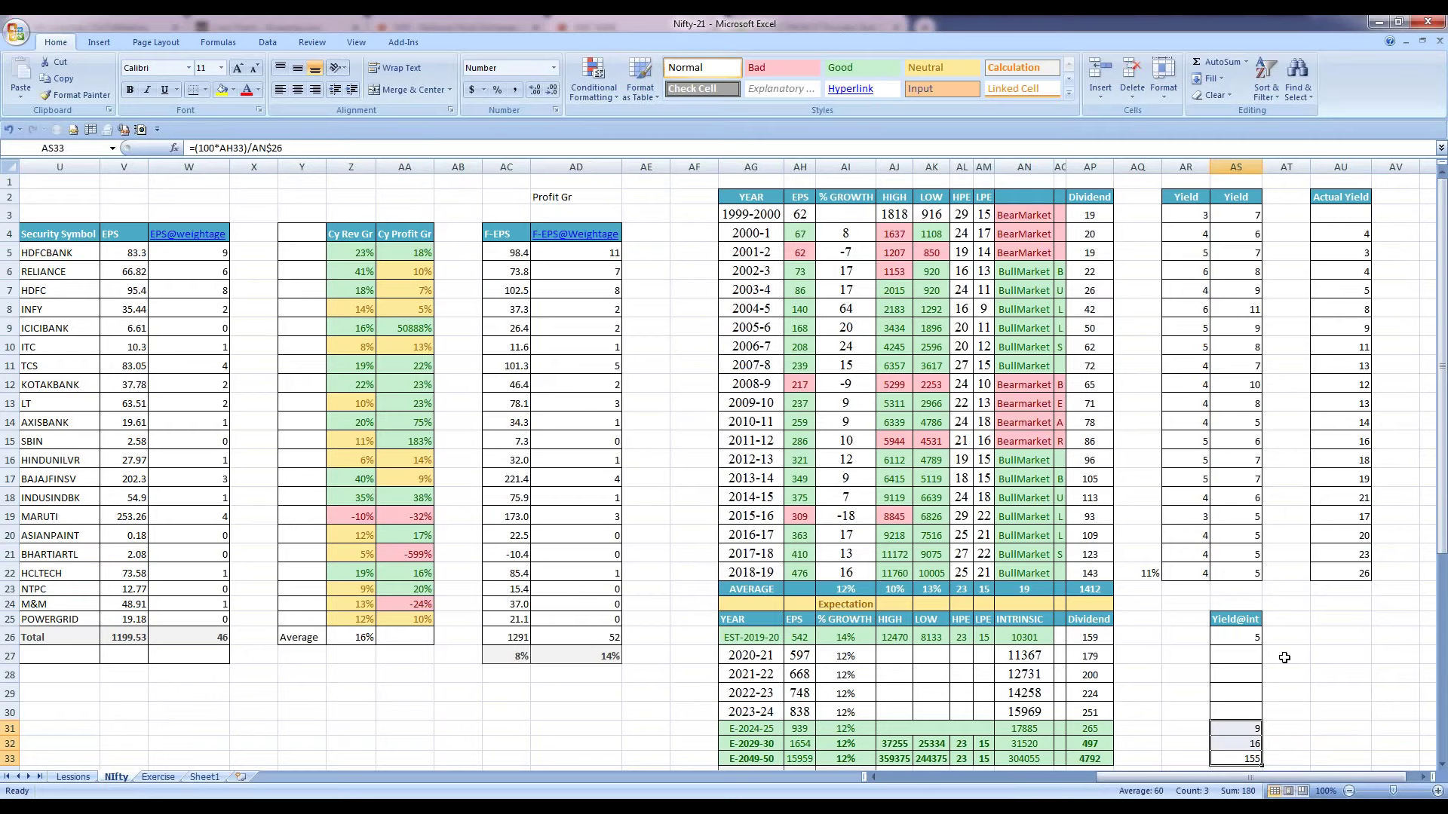
scroll(1284, 657, down, 1)
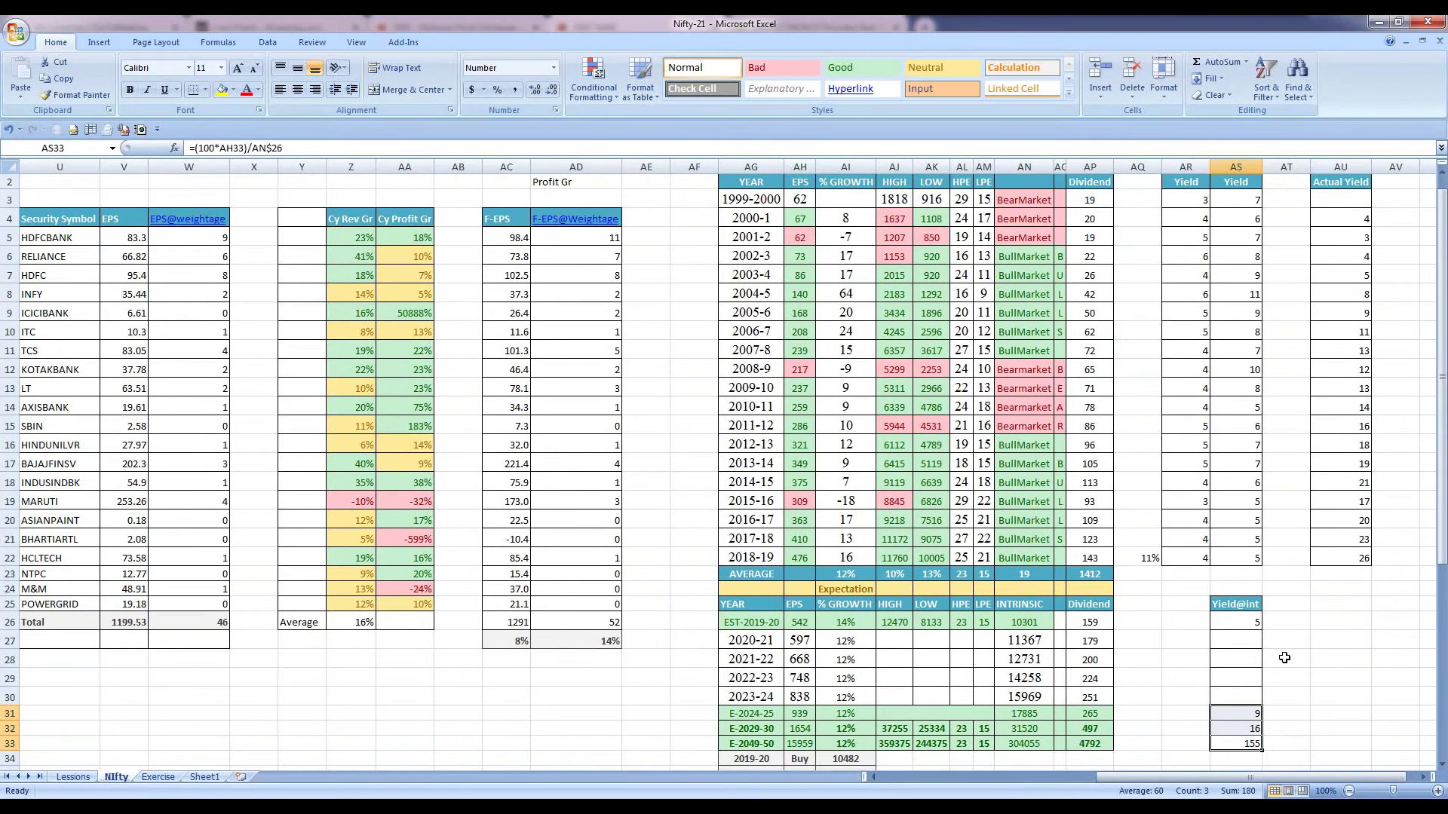
key(Down)
key(Up)
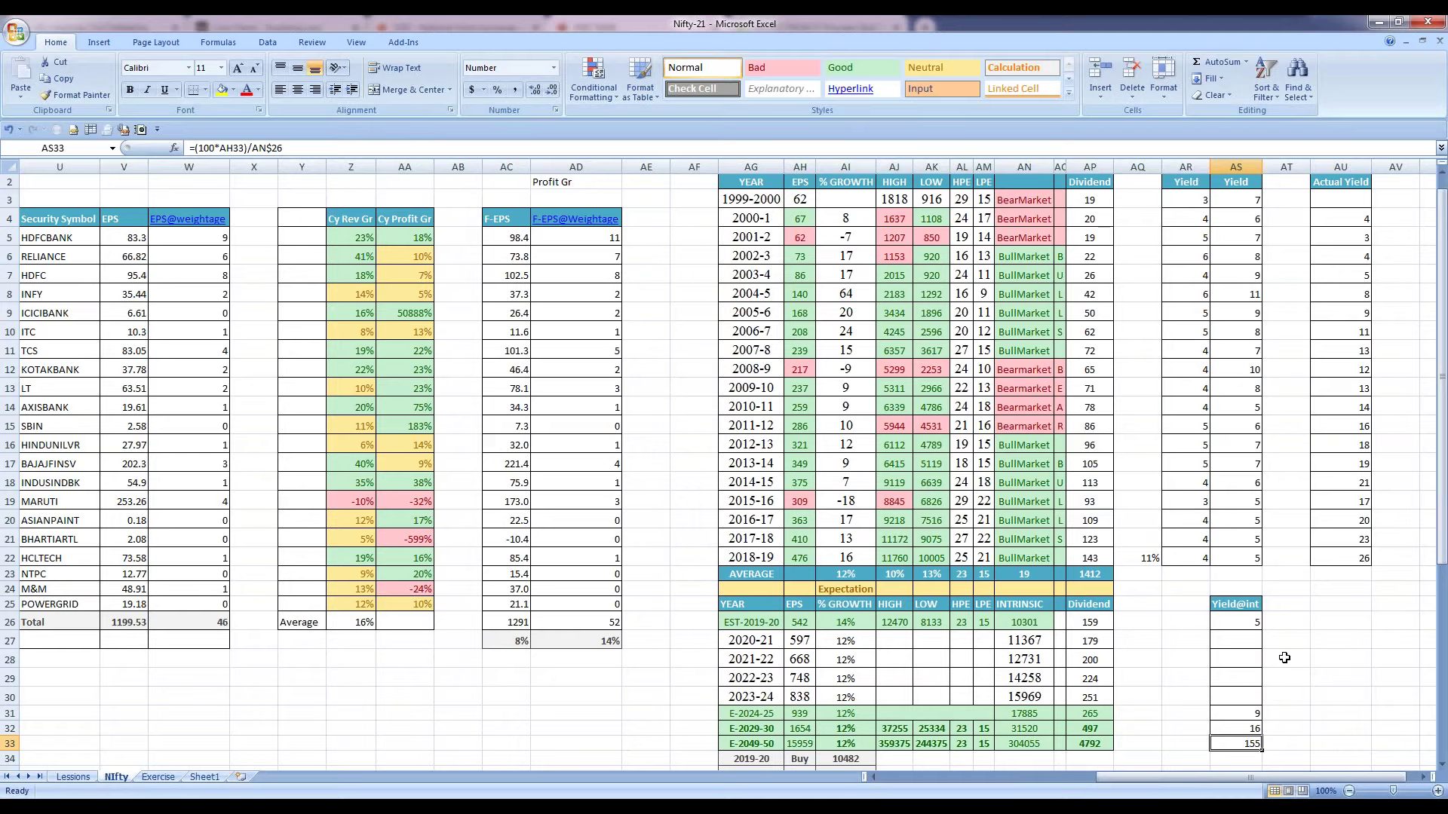
Step: Review the E-2049-50 HPE in AL33 and the E-2029-30 intrinsic value formula in AN32
key(Left)
key(Left)
key(Left)
key(Left)
key(Left)
key(Left)
key(Left)
key(Left)
key(Left)
key(Left)
key(Left)
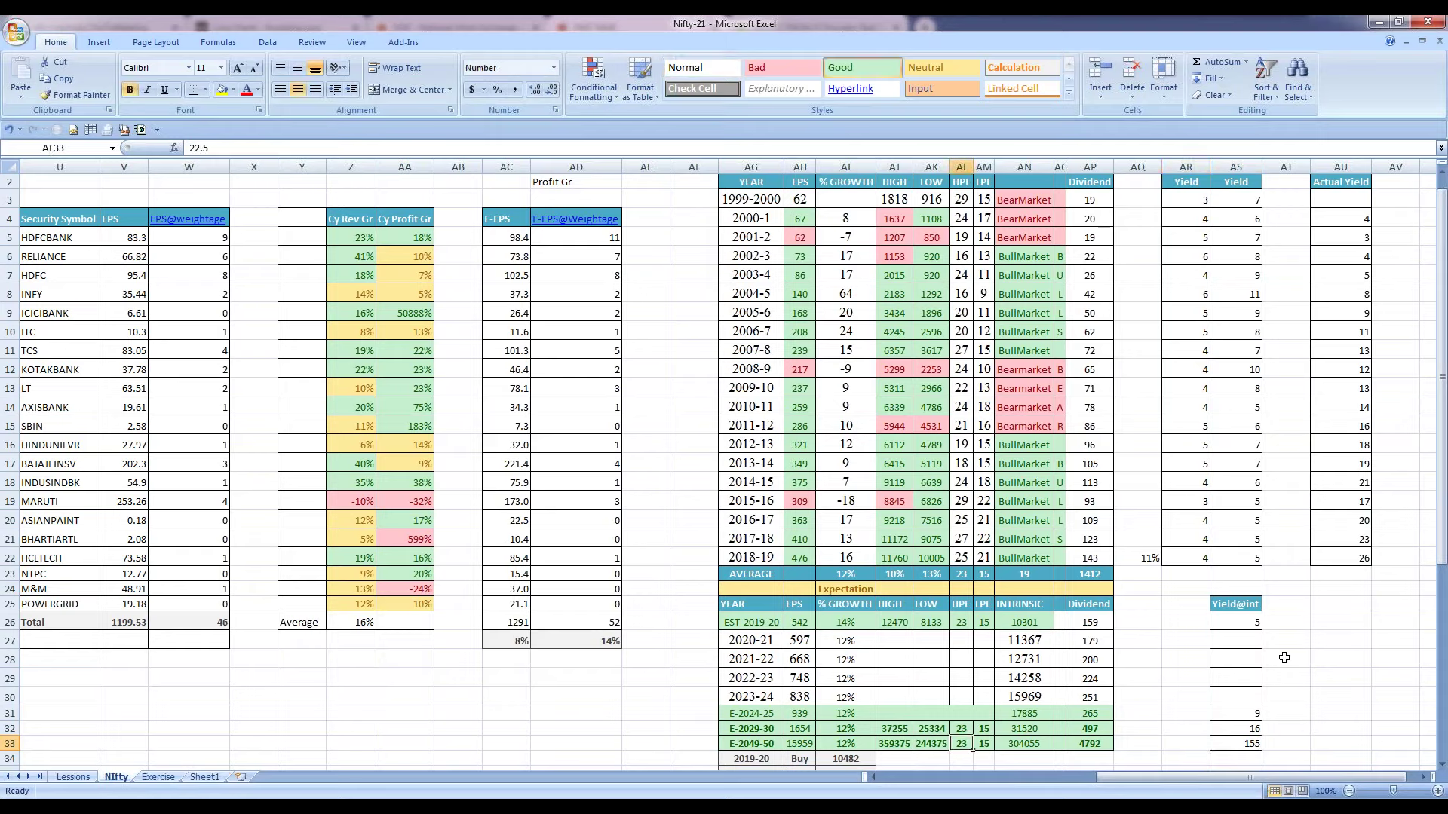
key(Right)
key(Right)
key(Right)
key(Right)
key(Right)
key(Up)
key(Up)
key(Down)
key(Right)
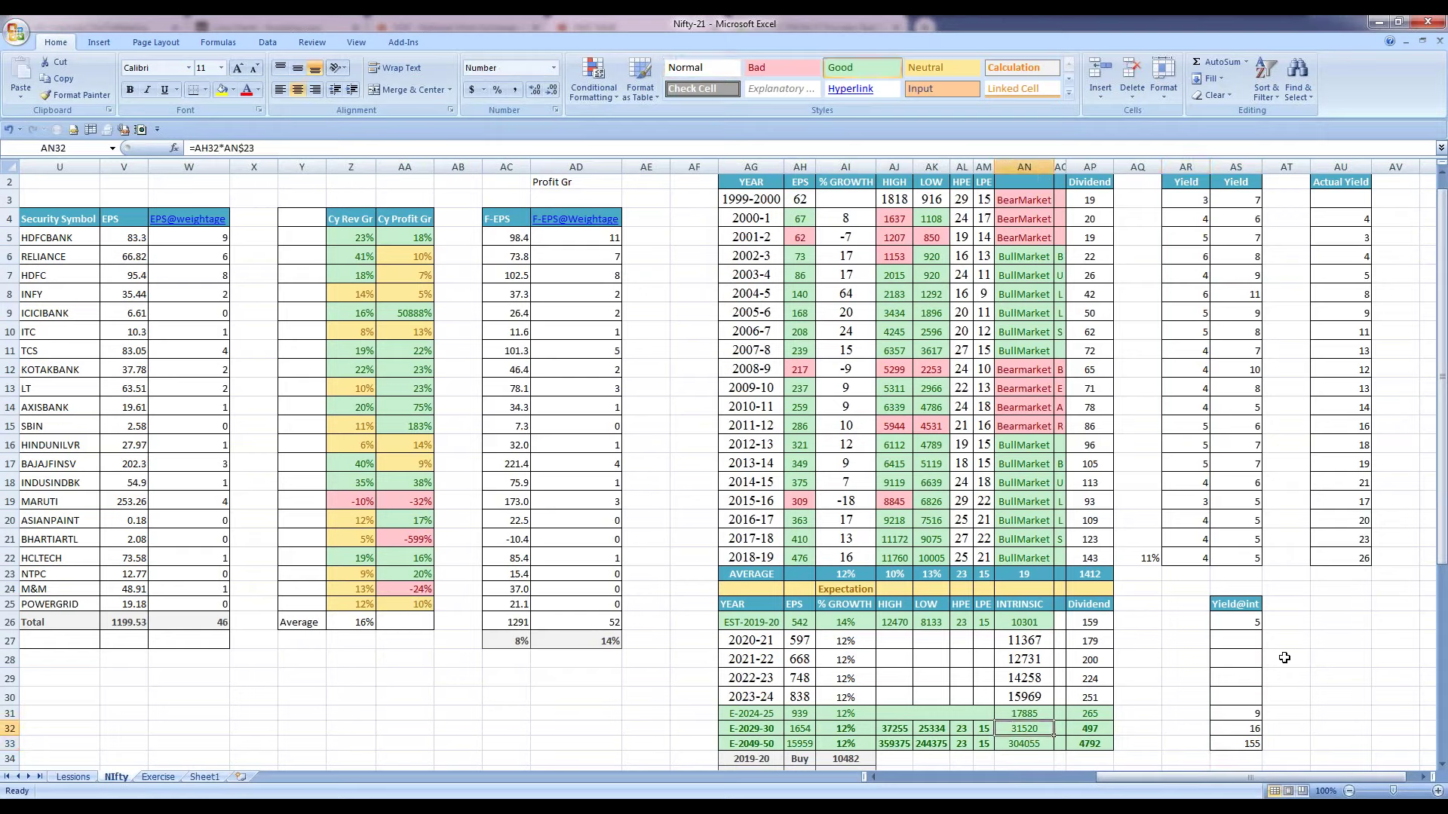
key(Left)
key(Left)
key(Left)
key(Left)
key(Left)
key(Left)
key(Left)
key(Left)
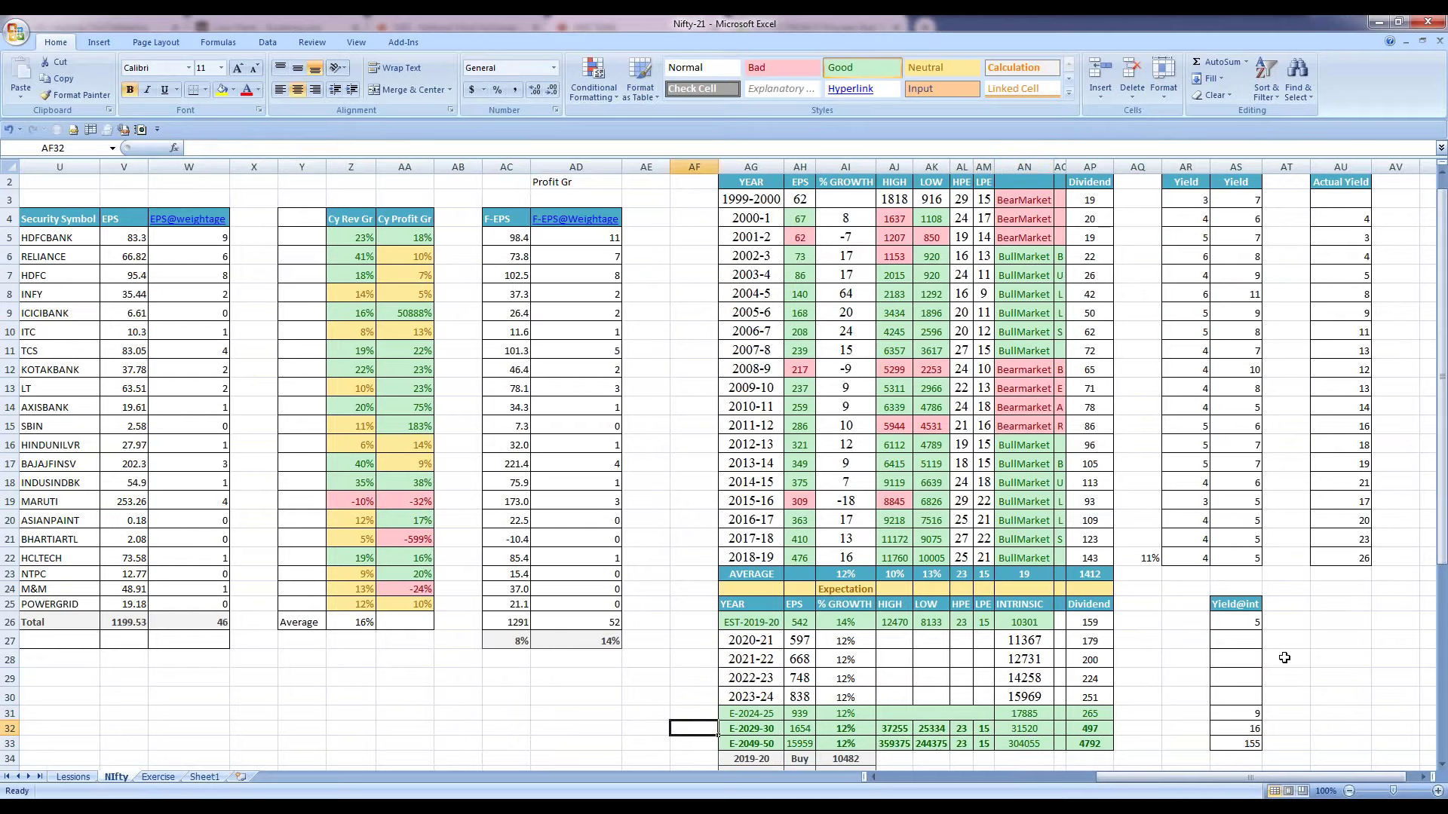
key(Left)
key(Left)
key(Left)
key(Left)
key(Left)
key(Left)
key(Left)
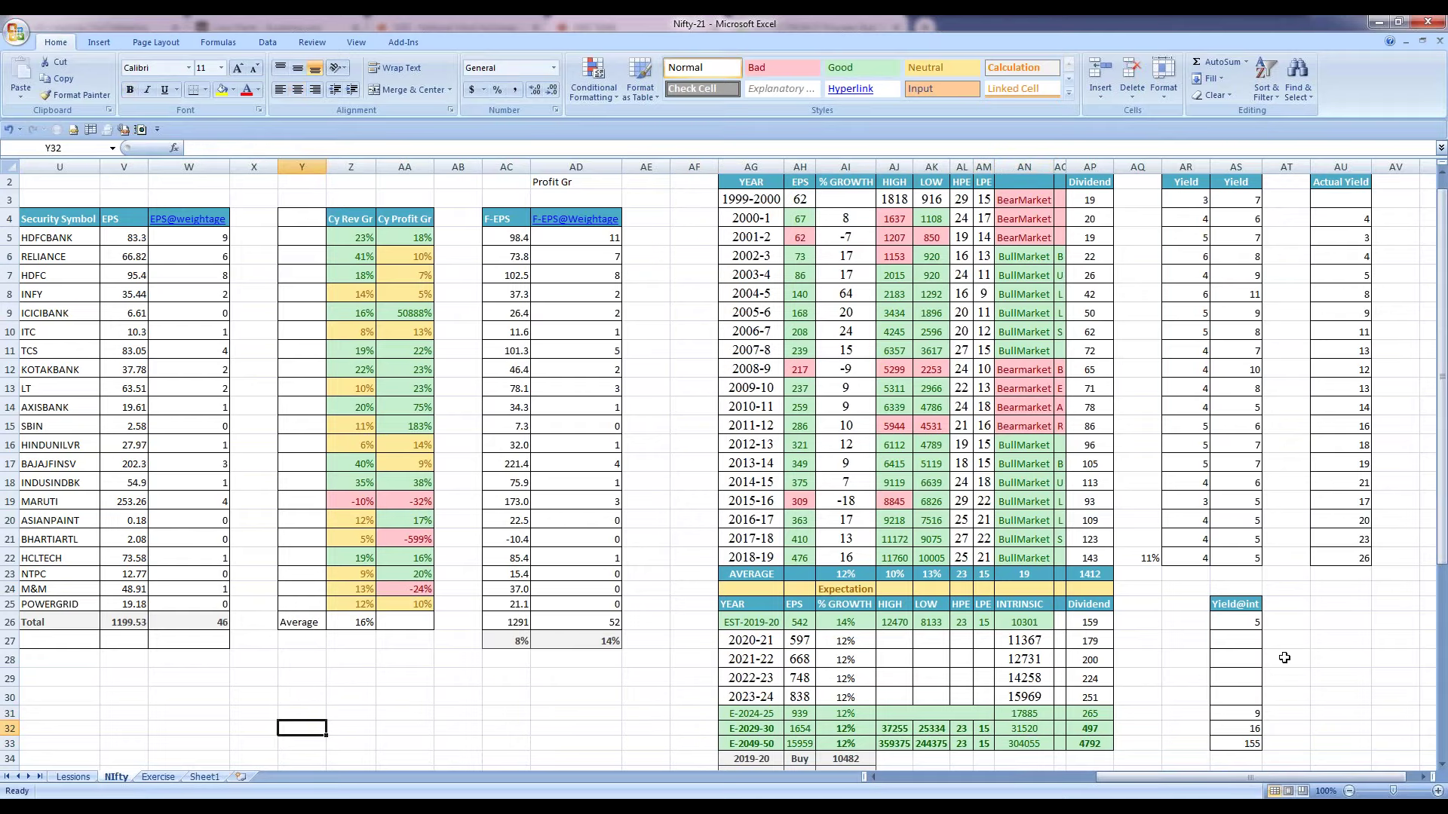
scroll(1284, 658, left, 3)
key(Right)
key(Right)
key(Right)
key(Right)
key(Right)
key(Right)
key(Right)
key(Right)
key(Right)
key(Right)
key(Right)
key(Right)
key(Right)
key(Right)
key(Right)
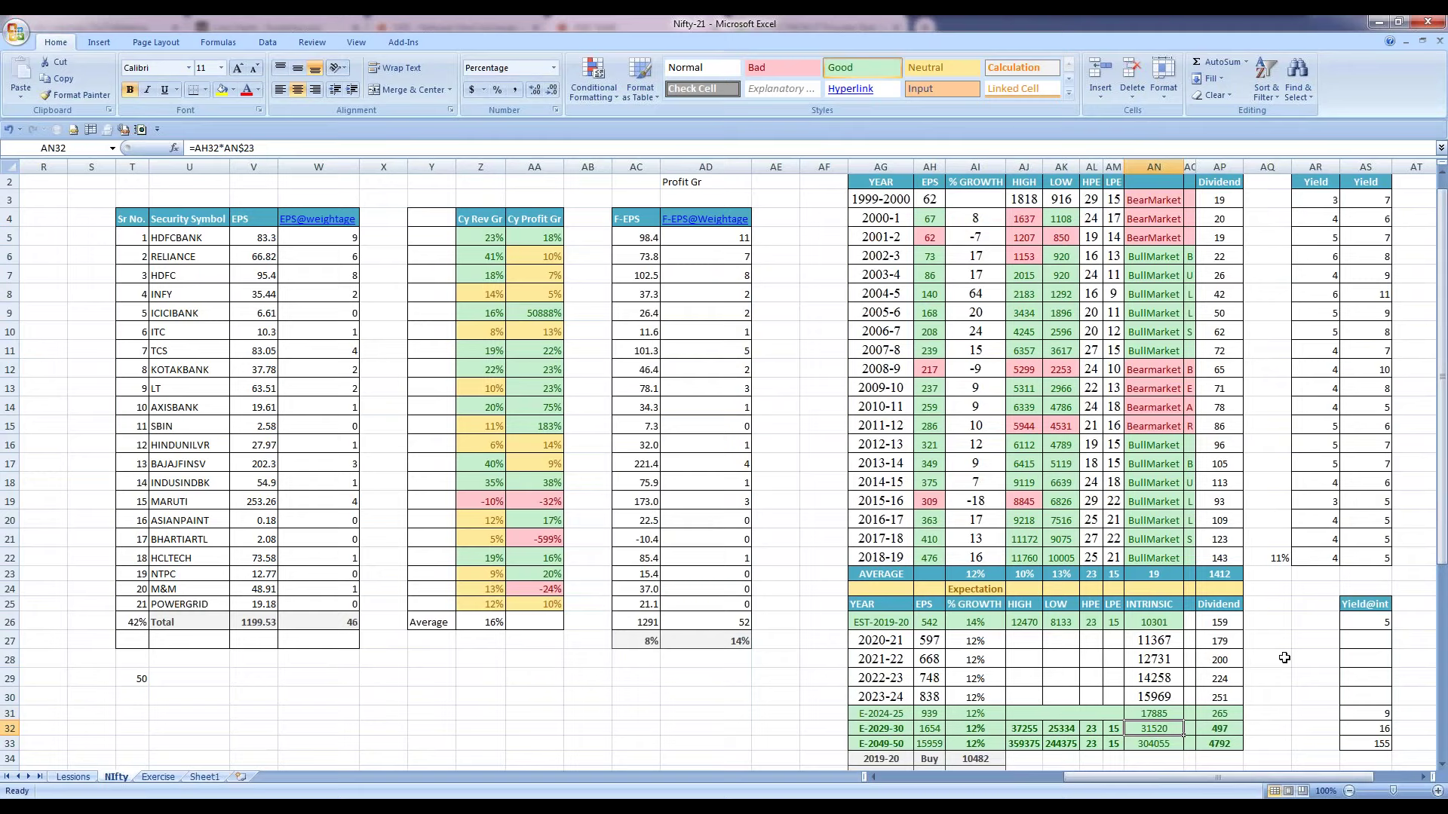
scroll(1284, 658, right, 3)
key(Home)
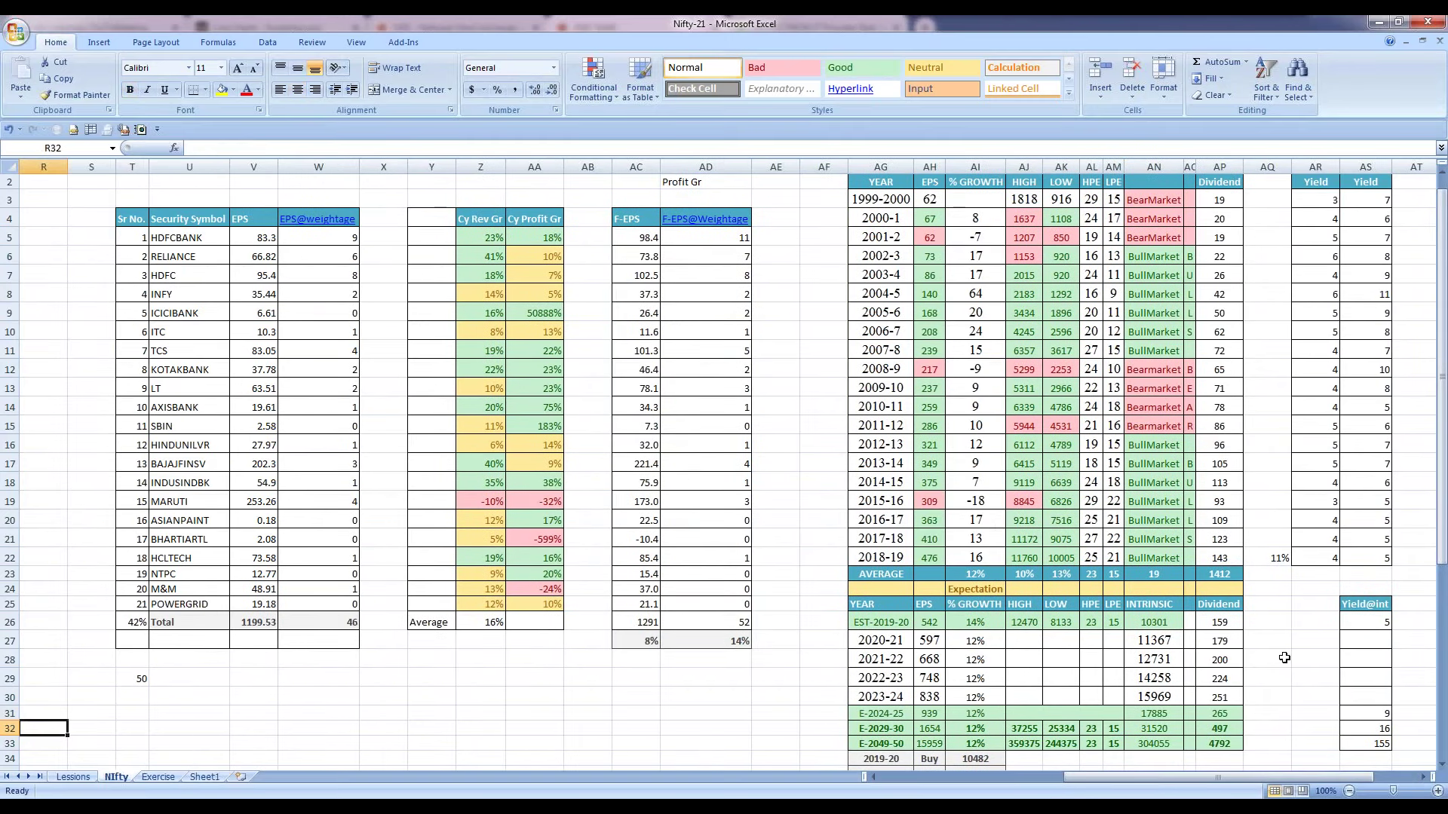
Step: Go back along row 32 of the Nifty sheet to its first column, past the company tables and weightage chart
key(Left)
key(Left)
key(Left)
key(Left)
key(Left)
key(Left)
key(Left)
key(Left)
key(Left)
key(Left)
key(Left)
key(Left)
key(Left)
key(Left)
key(Left)
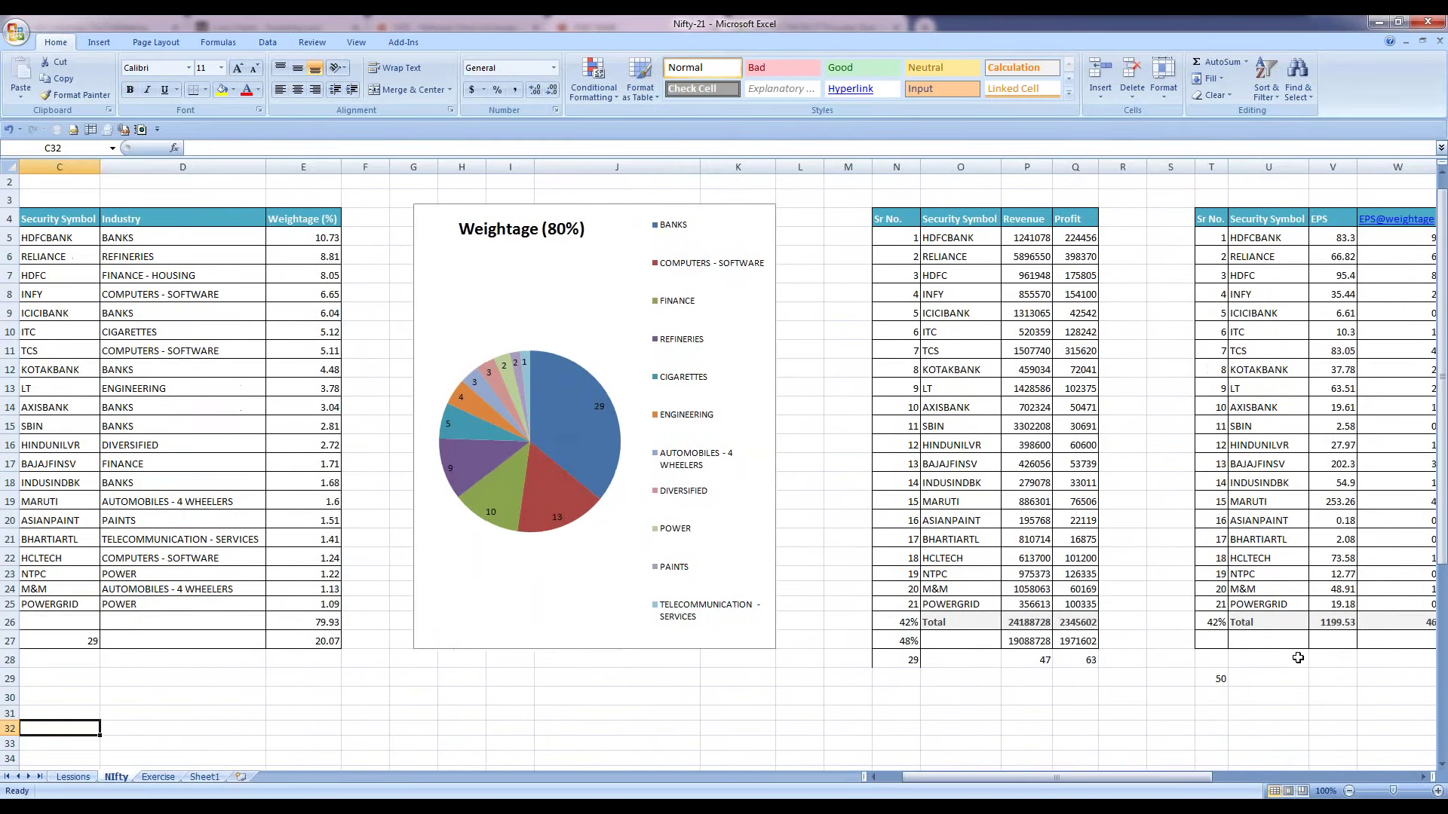
key(Left)
key(Left)
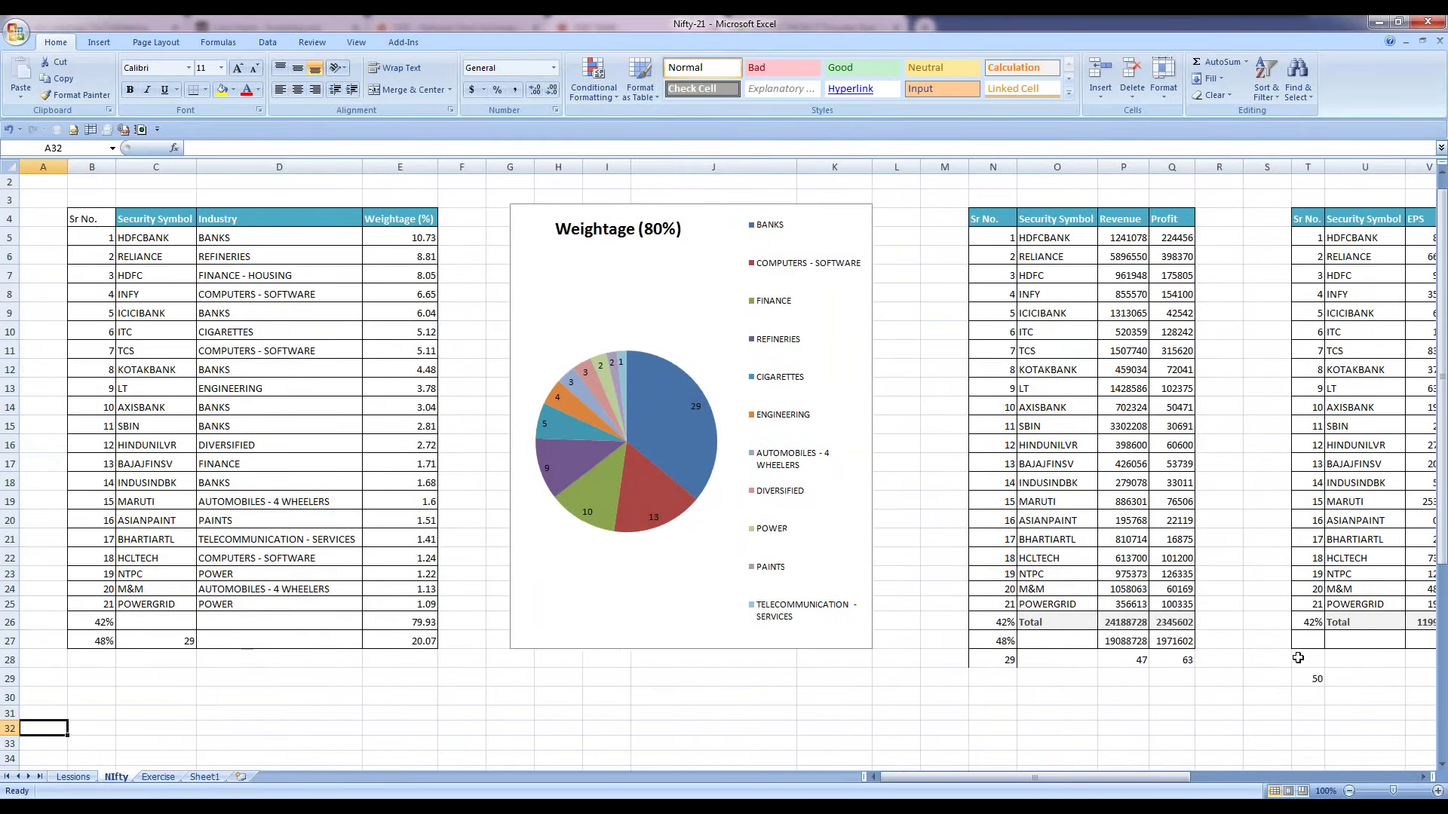
Step: Relate the Exercise sheet's portfolio question in D3 to the Weightage (%) values in E5:E26 of the Nifty sheet
click(155, 777)
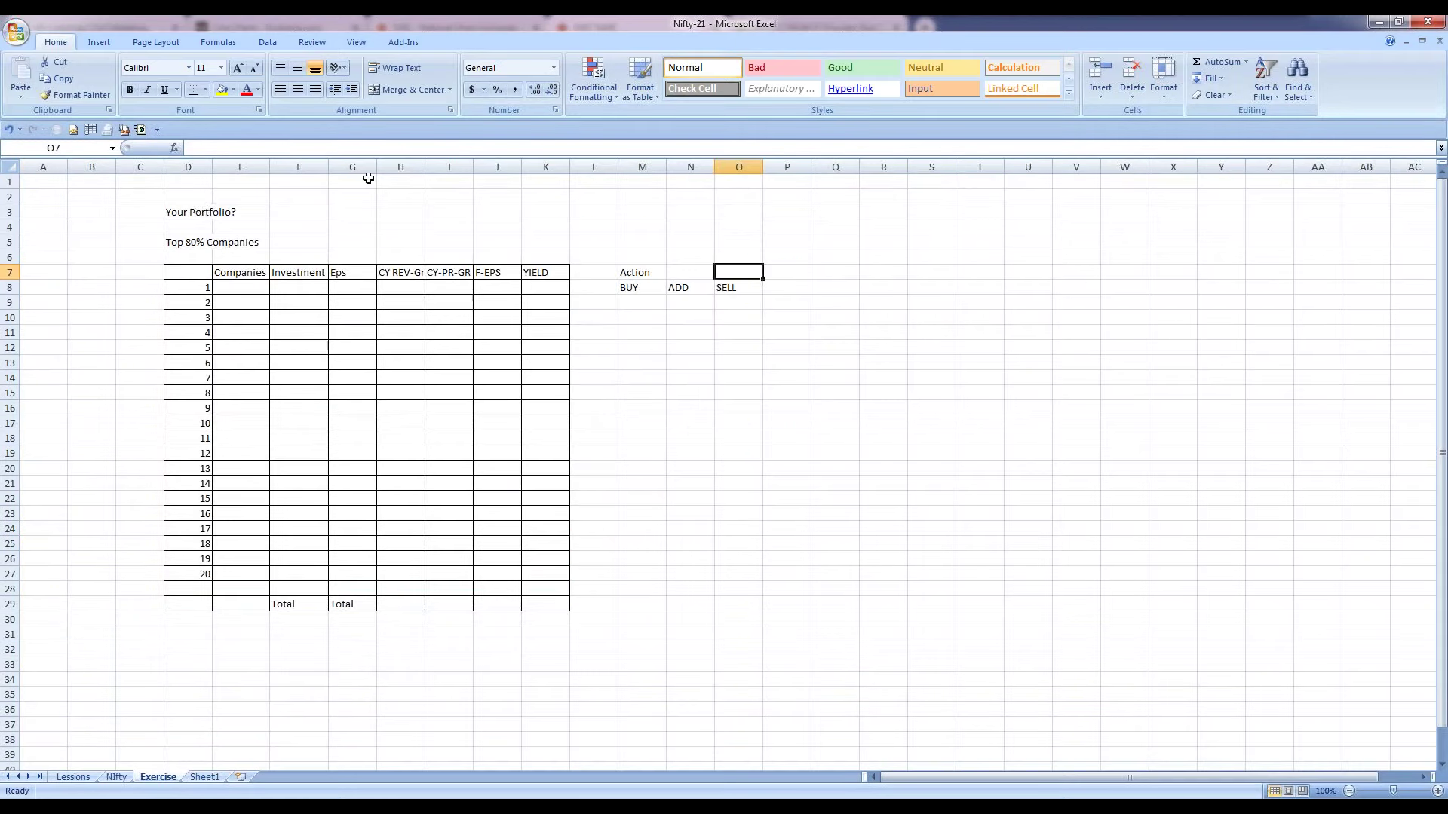
drag(173, 215, 223, 215)
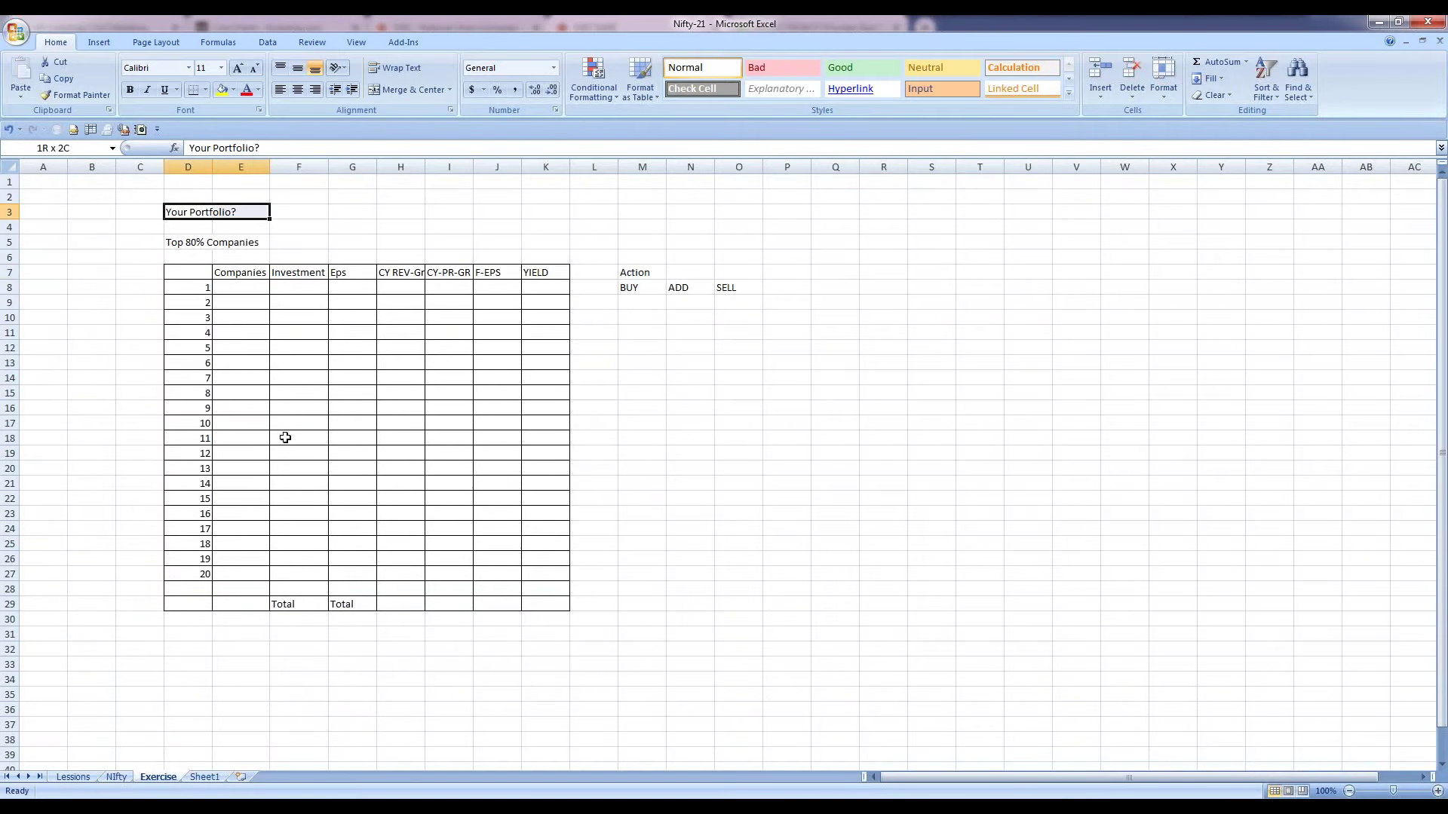
click(116, 777)
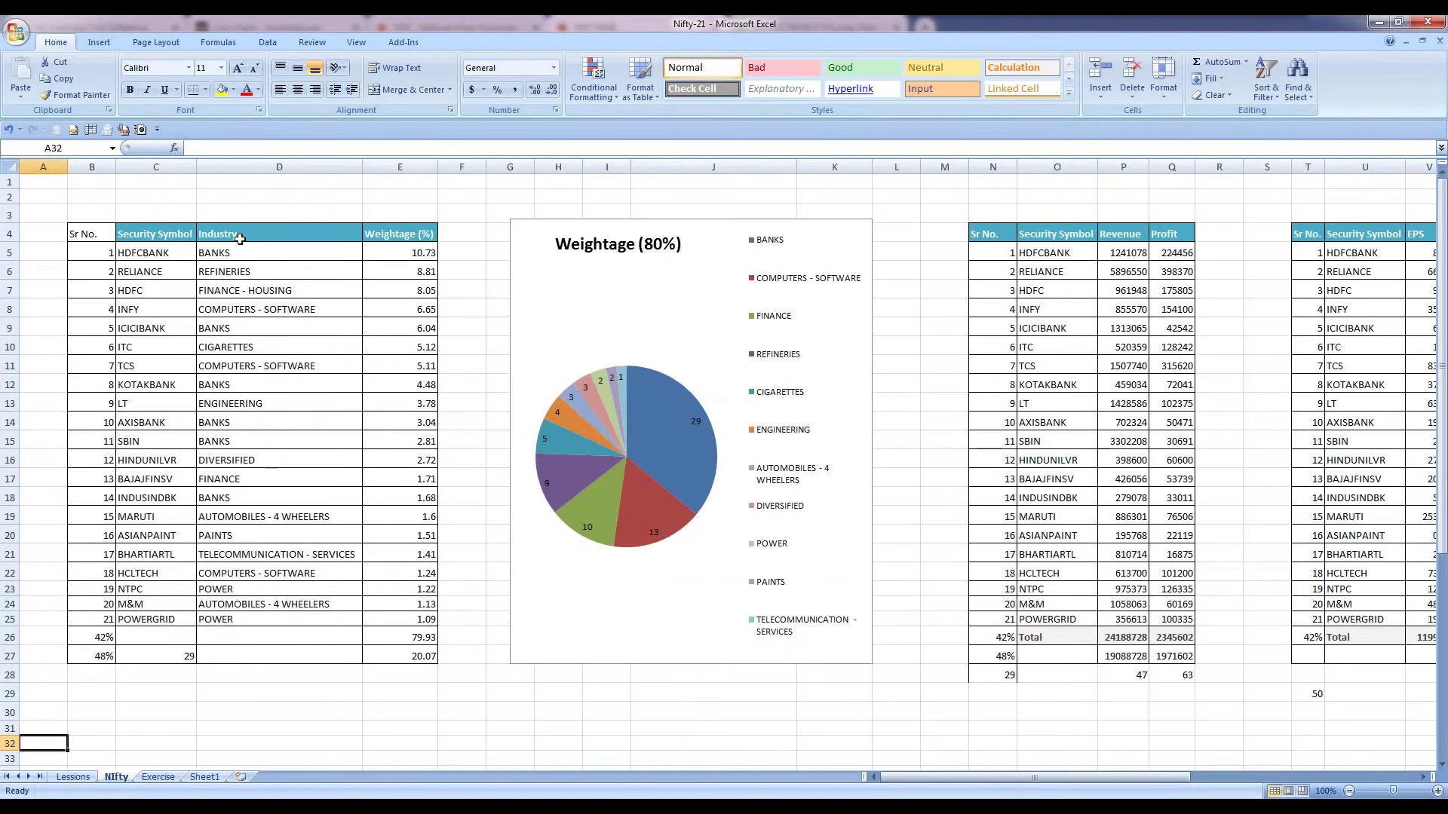
drag(412, 240, 414, 310)
mouse_move(415, 253)
mouse_down()
mouse_move(419, 638)
mouse_move(415, 252)
mouse_up()
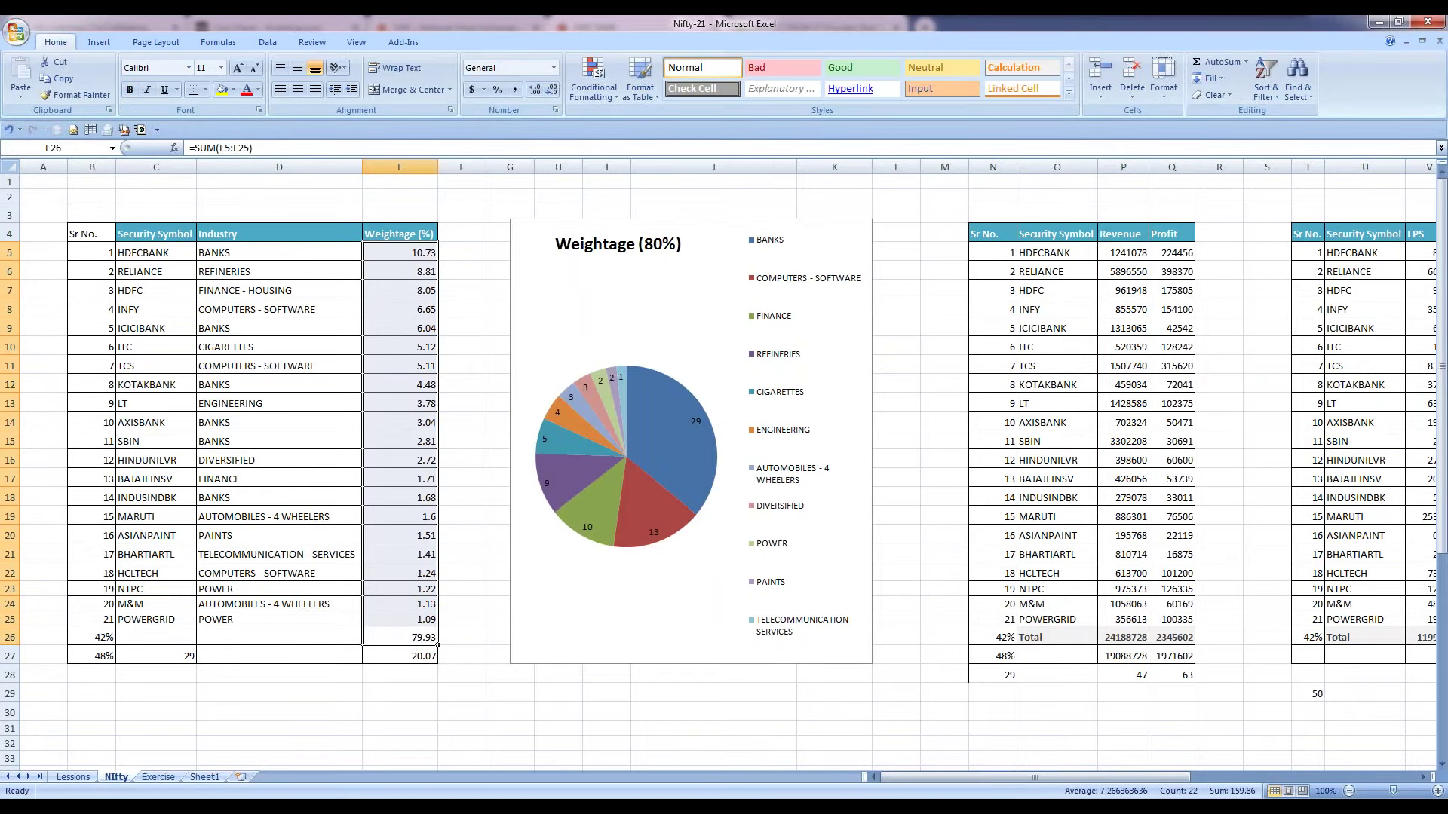
Step: Enter 25 in G3 of the Exercise sheet as the answer to Your Portfolio?
click(178, 777)
click(344, 678)
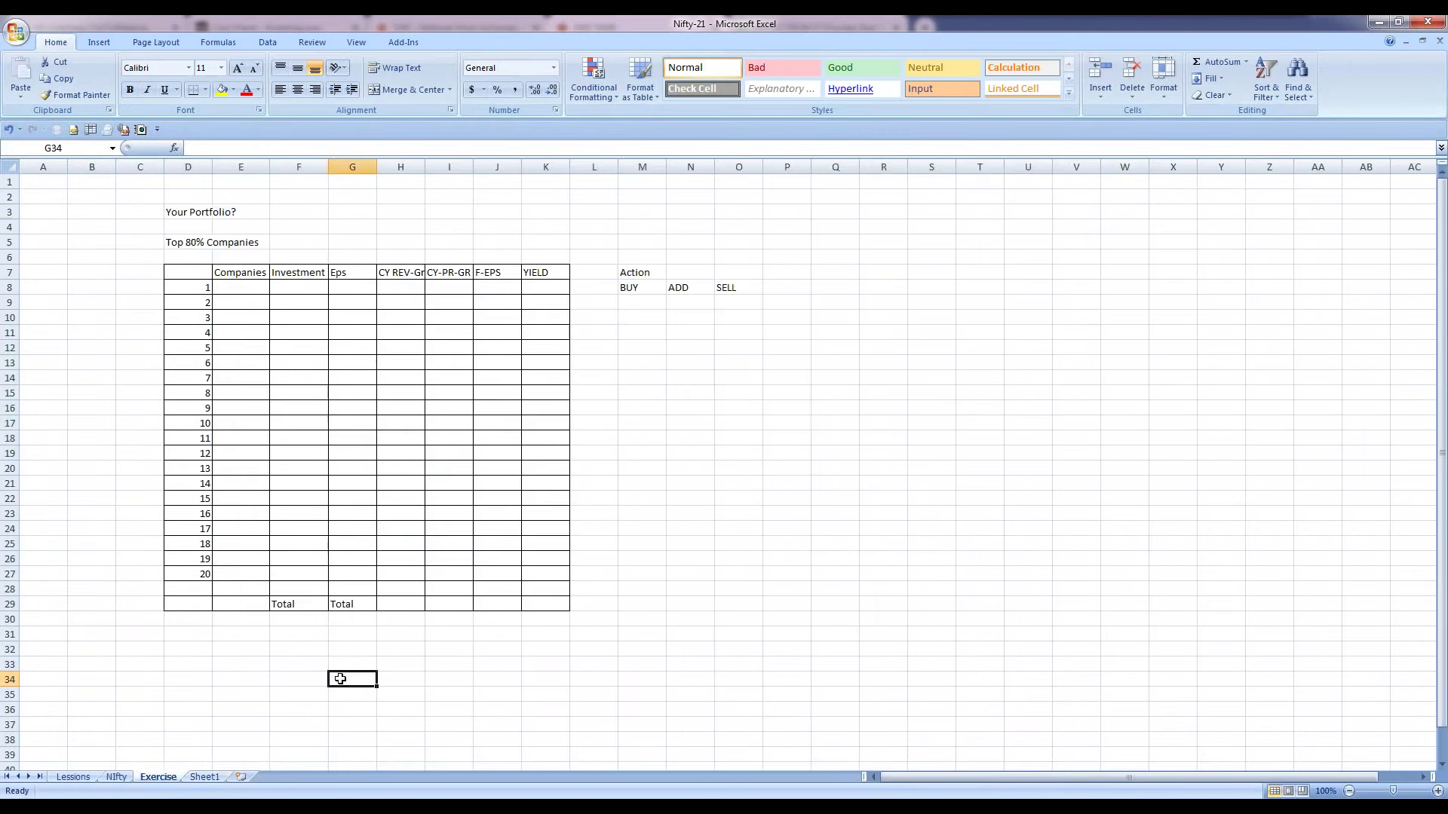
drag(198, 211, 217, 209)
click(183, 211)
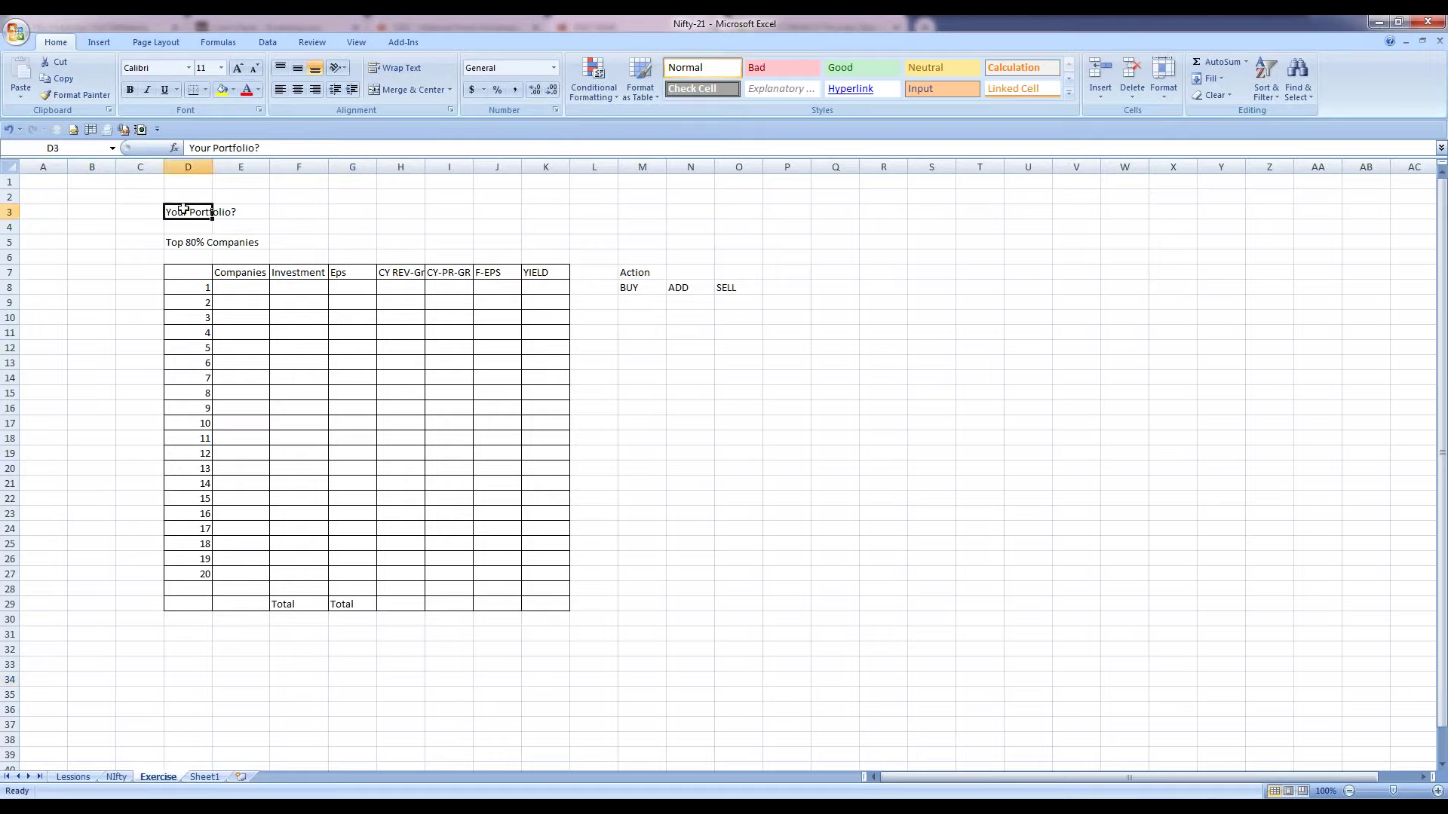
click(341, 211)
text(25)
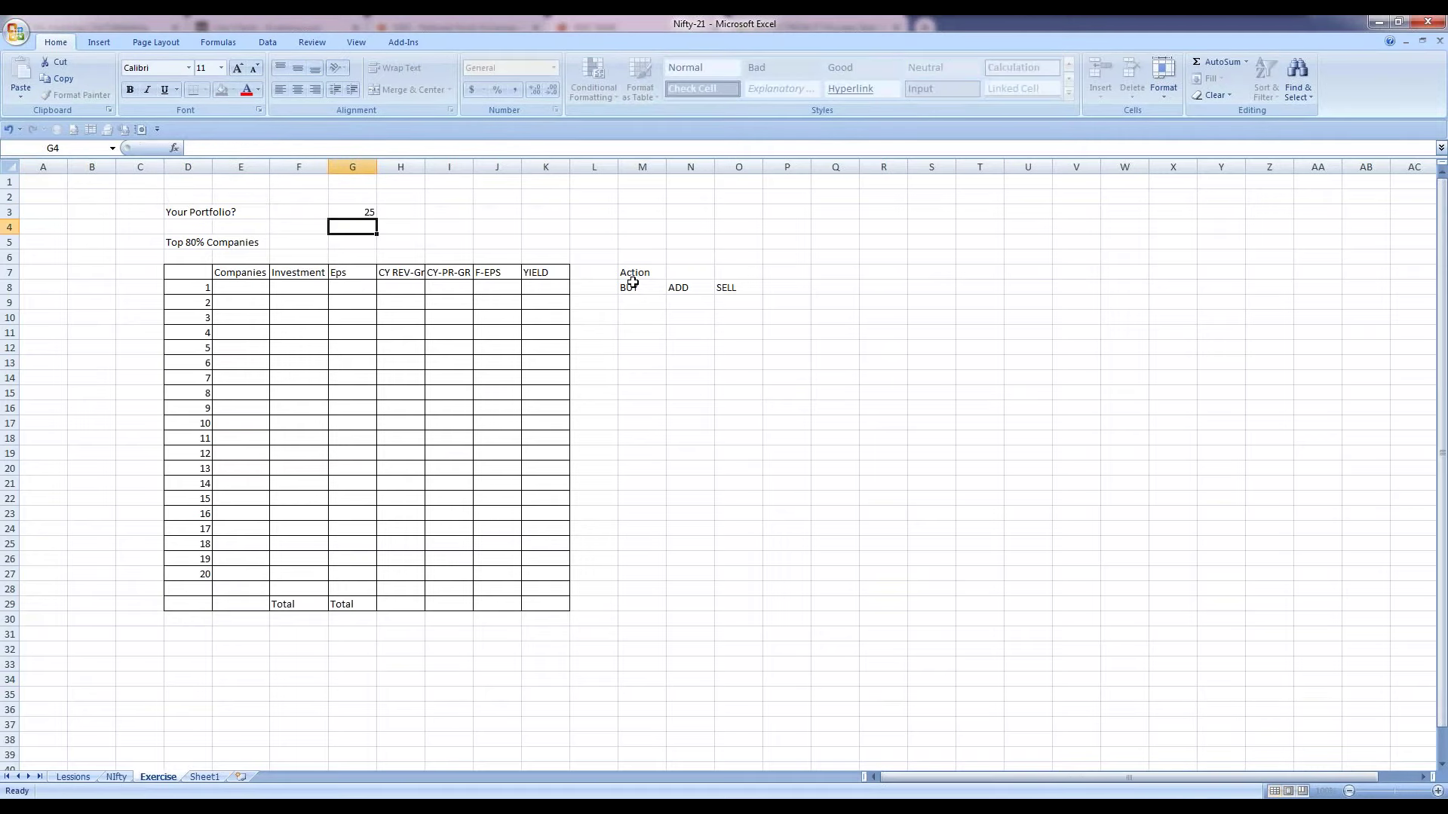
key(ctrl+Return)
key(Right)
key(Right)
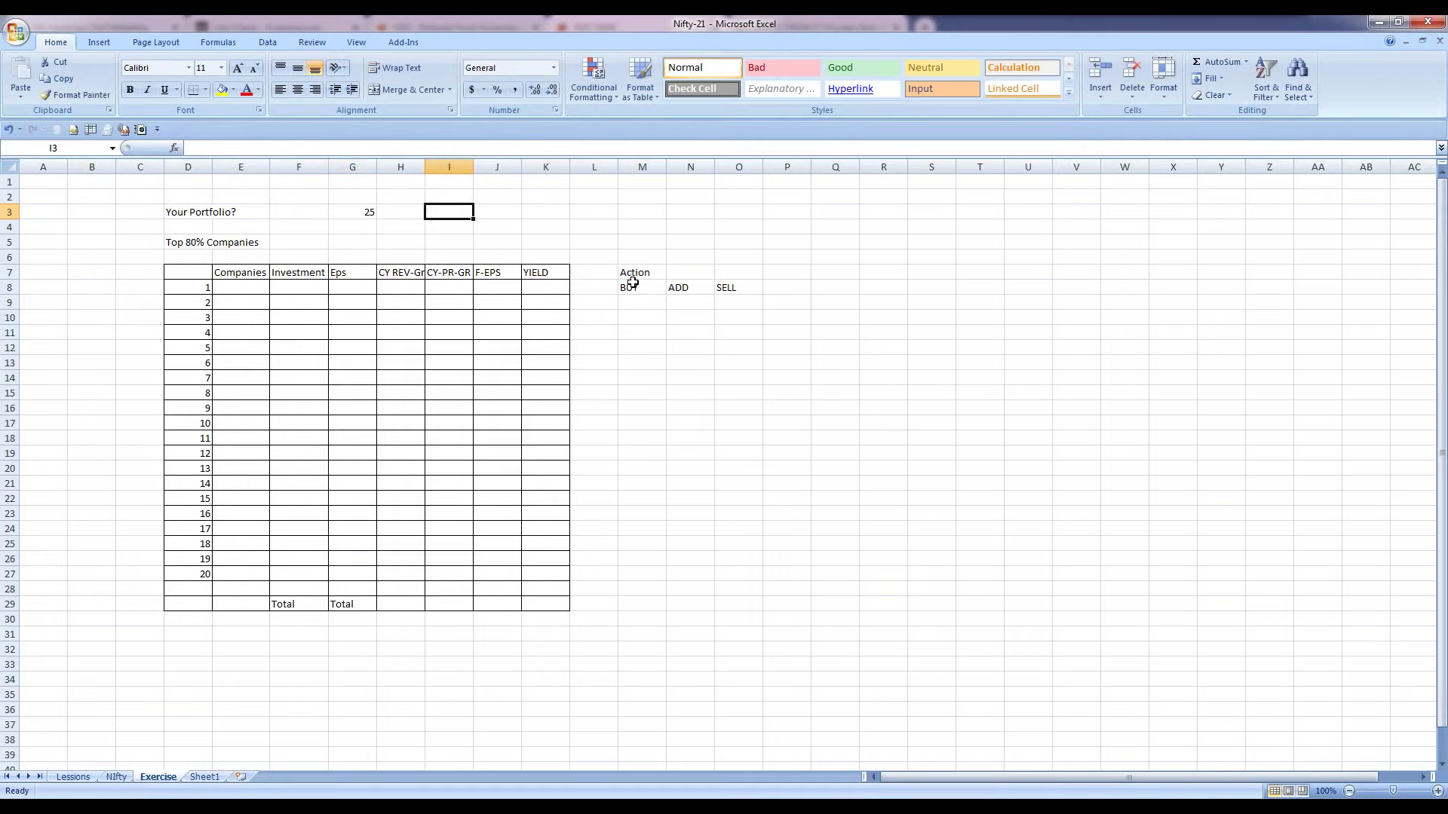
Step: Review the Top 80% Companies label in D5 and select the table's row numbers 1 to 20 in D8:D27
key(Left)
key(Left)
key(Left)
key(Left)
key(Left)
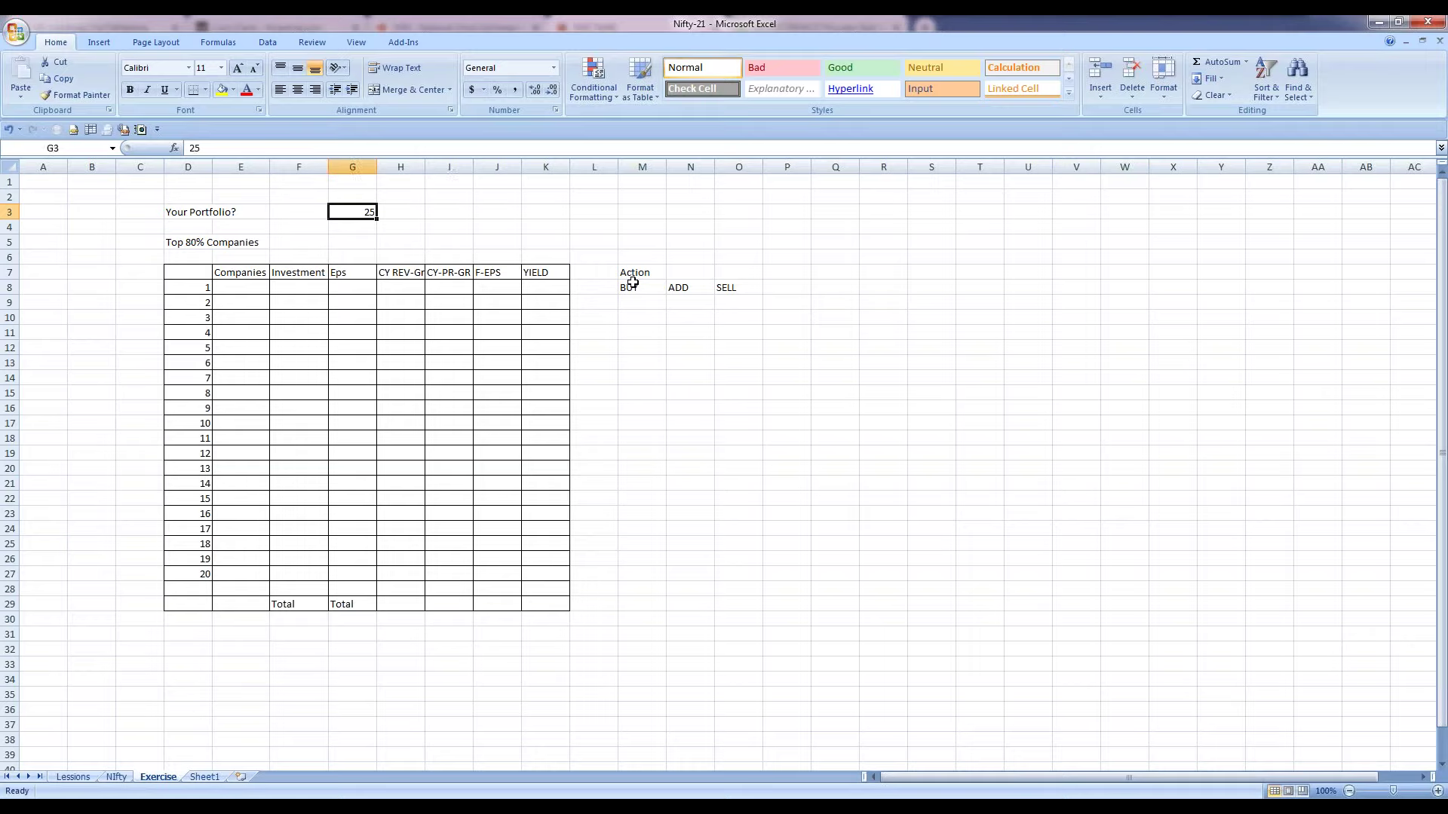
key(Down)
key(Down)
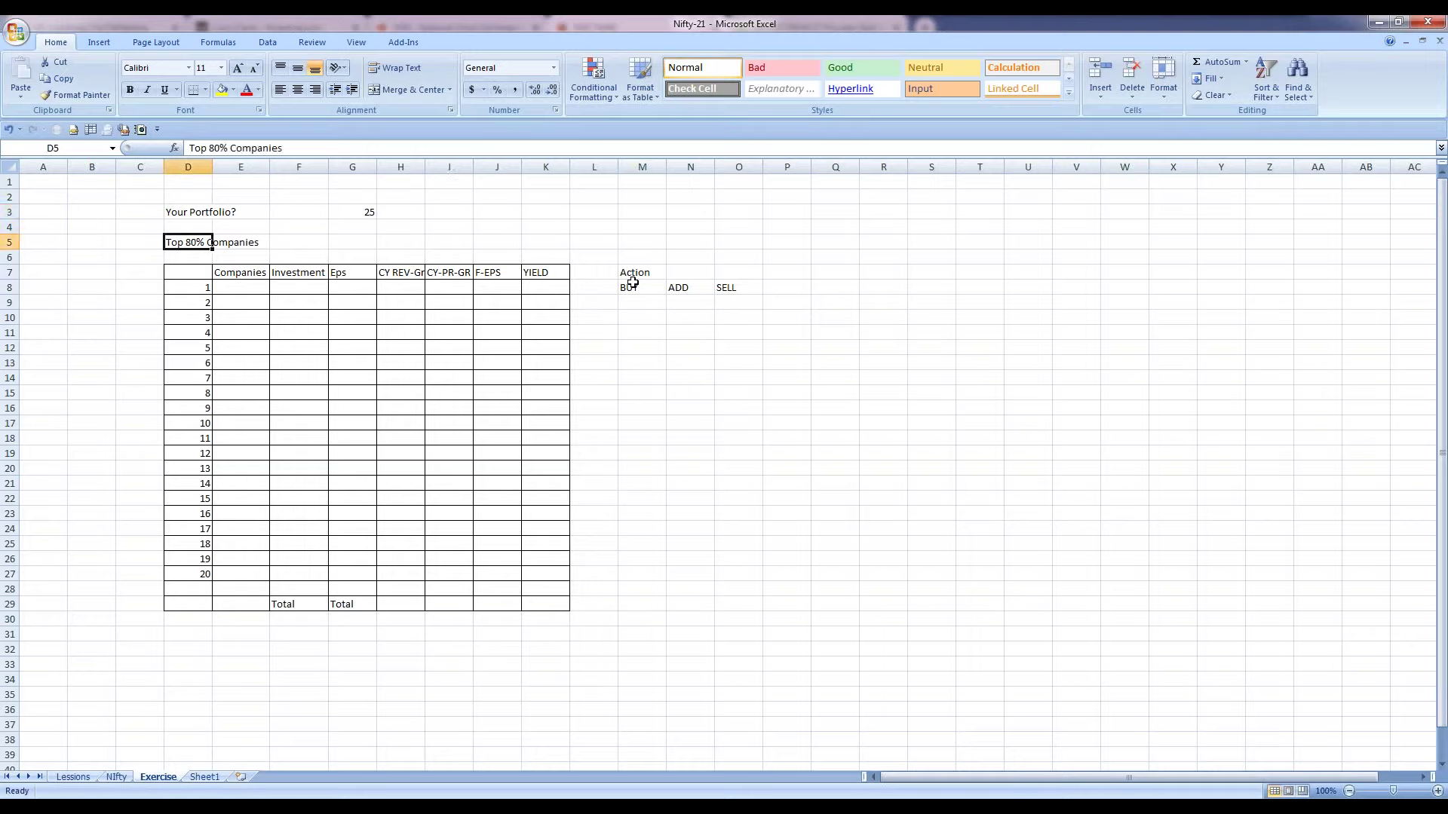
key(Down)
key(Down)
key(Down)
key(shift+Down)
key(shift+Down)
key(shift+Down)
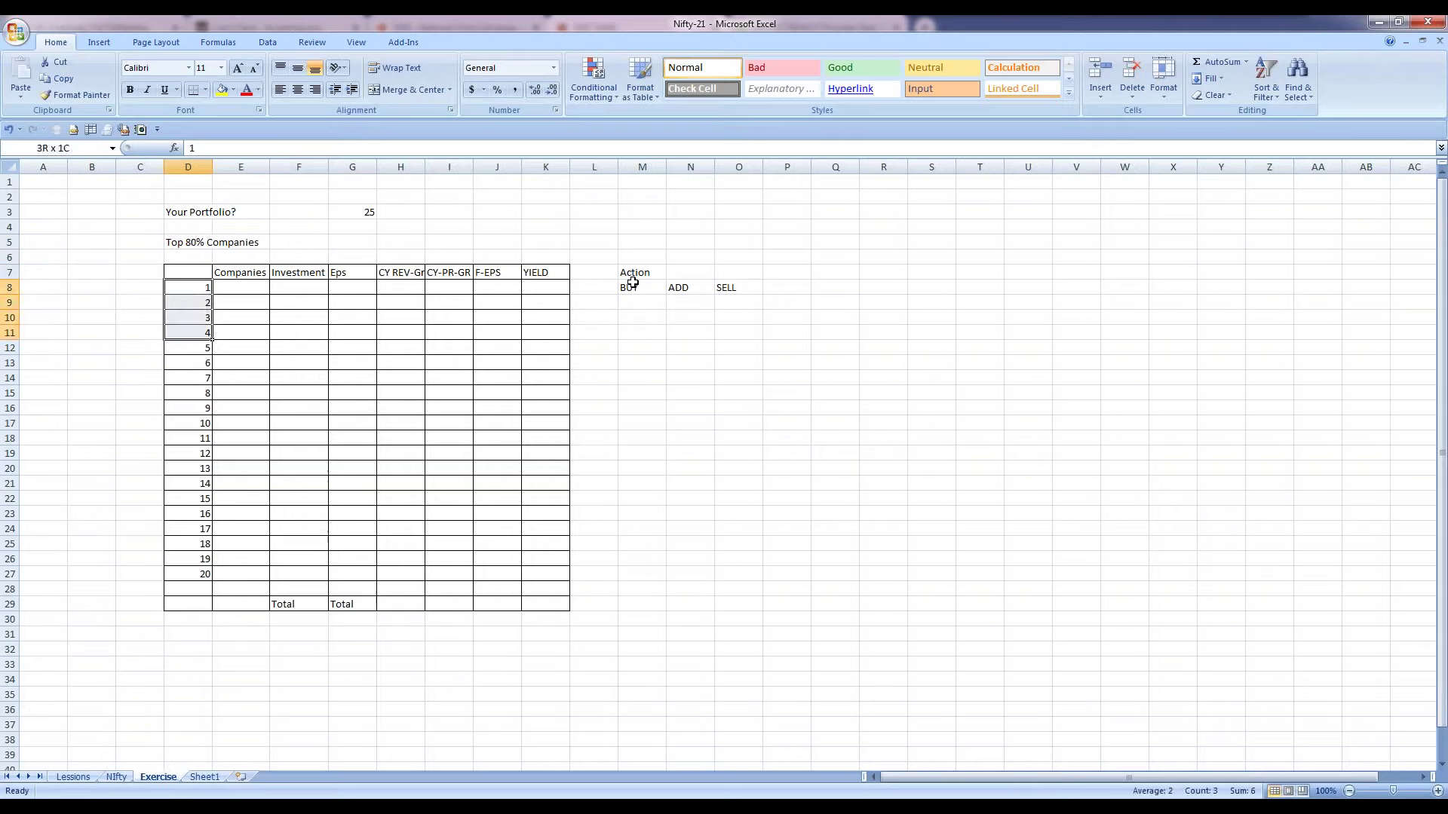
key(shift+Down)
key(shift+Down)
key(shift+Down)
key(shift+Down)
key(shift+Down)
key(shift+Right)
key(Left)
key(Right)
key(shift+Down)
key(shift+Down)
key(shift+Down)
key(shift+Down)
key(shift+Down)
key(shift+Down)
key(shift+Down)
key(shift+Down)
key(shift+Down)
key(shift+Down)
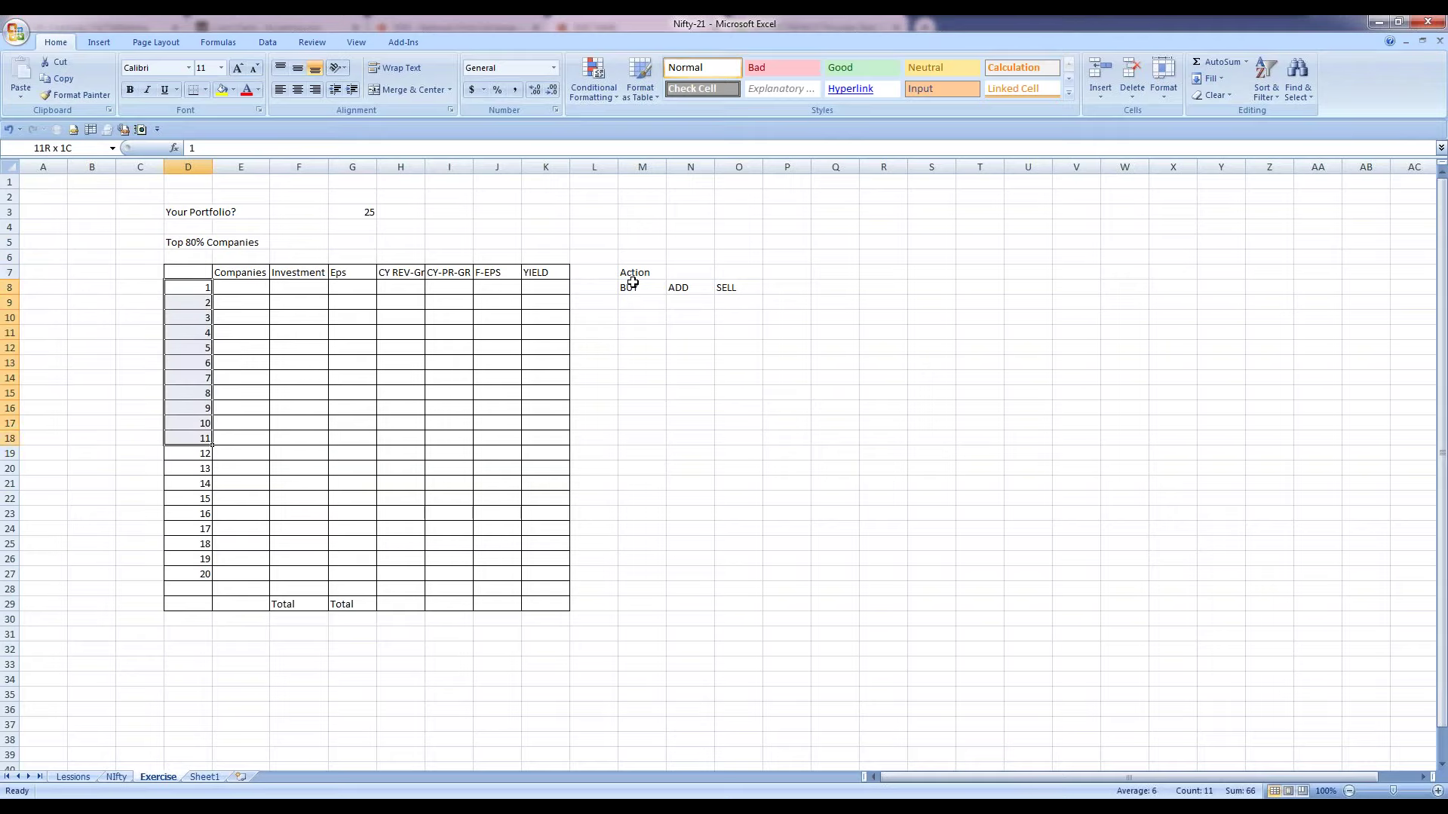
key(shift+Down)
key(shift+Down)
key(shift+Down)
key(shift+Down)
key(shift+Down)
key(shift+Down)
key(shift+Down)
key(shift+Down)
key(shift+Down)
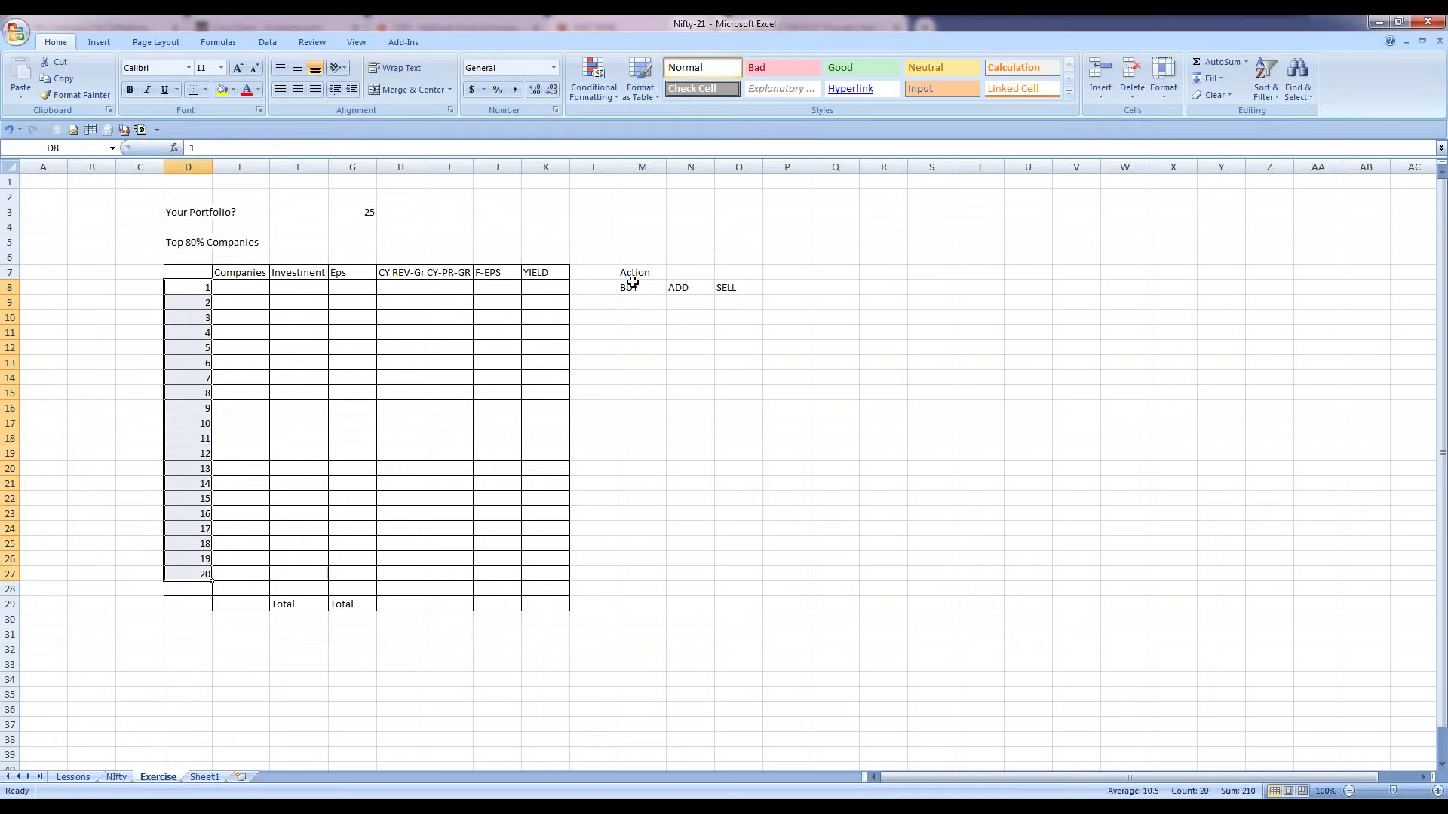
Step: Go through the first Companies cell and select the Investment cells for all 20 companies, F8:F27
key(Right)
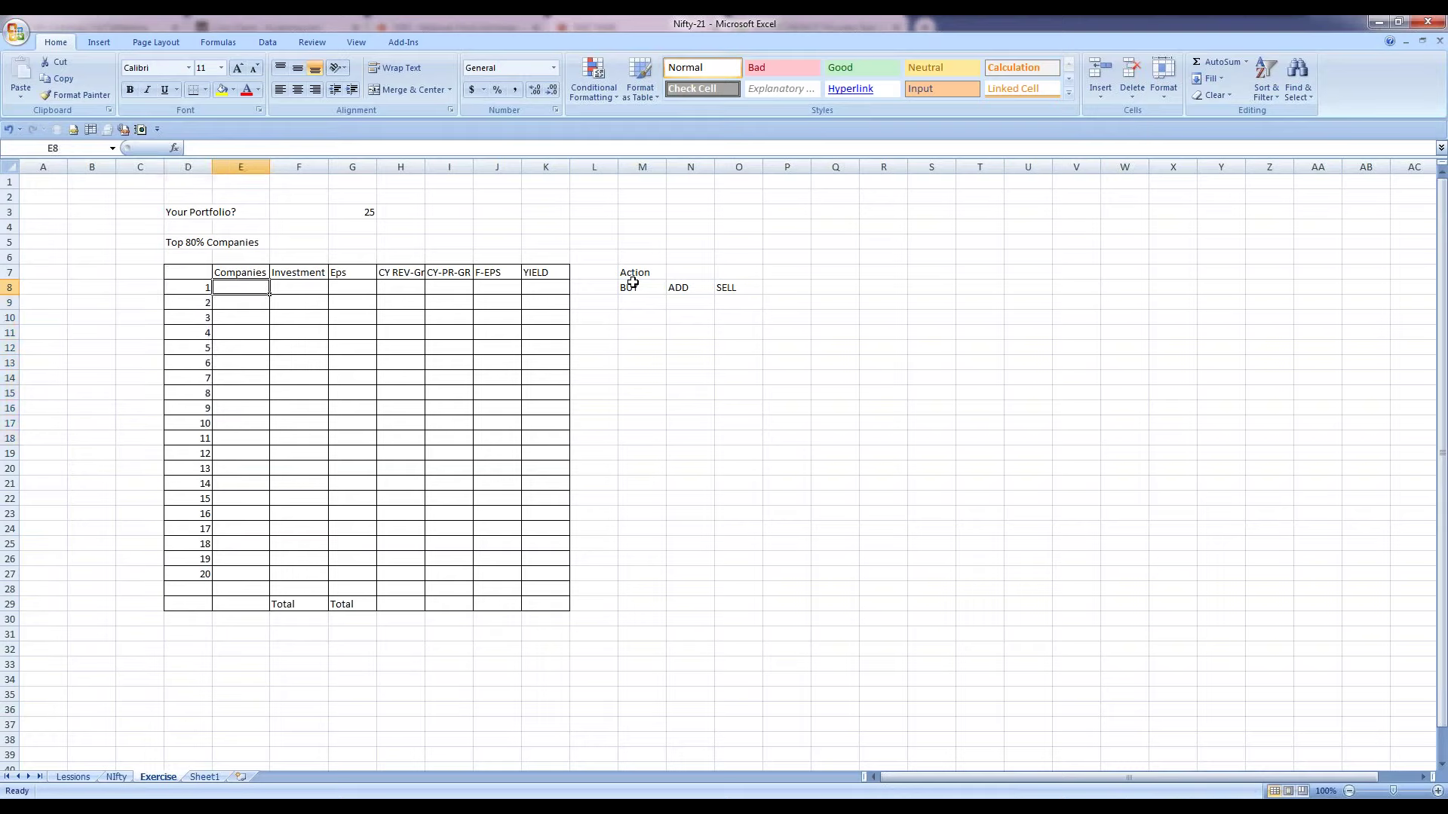
key(Right)
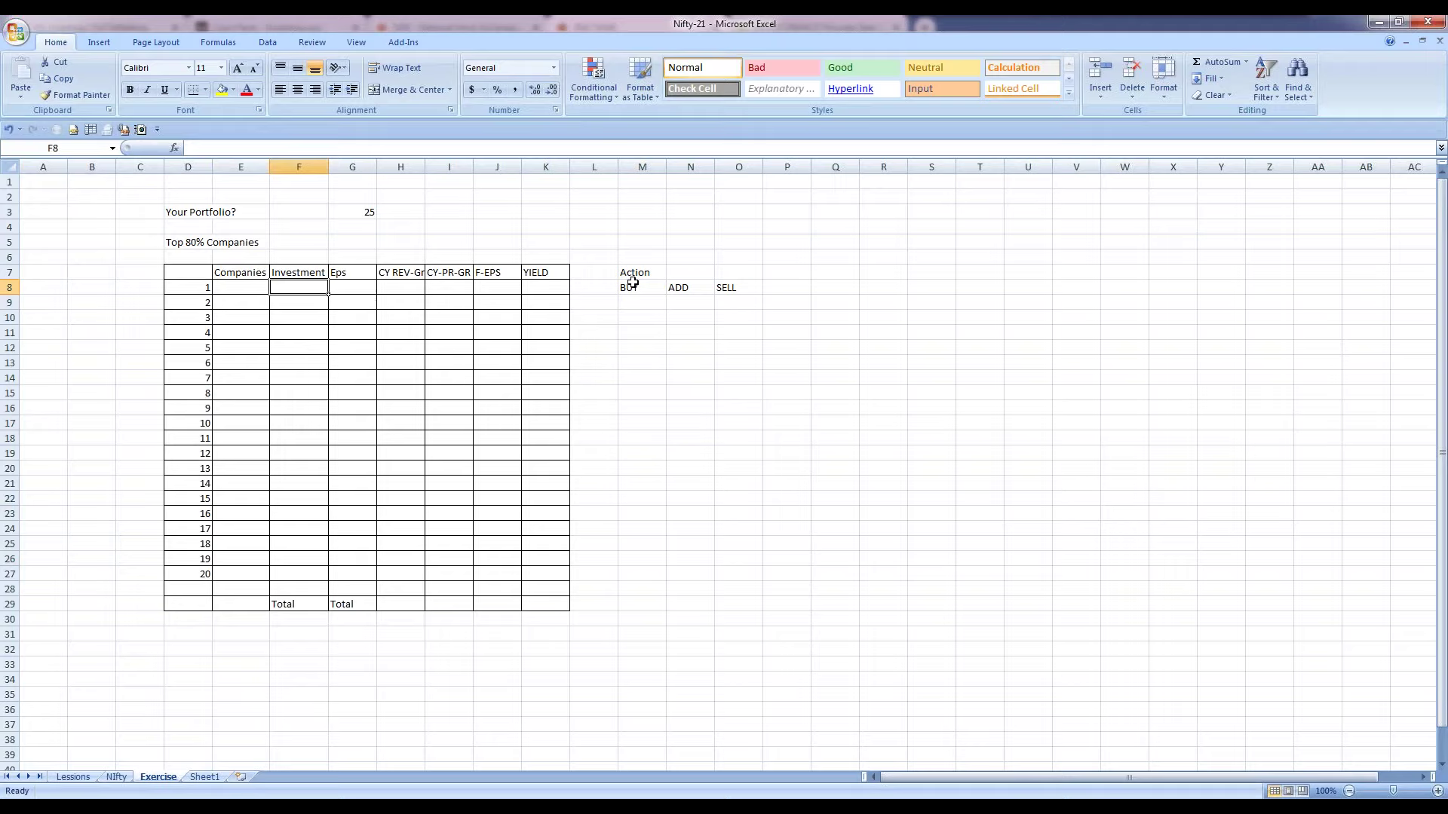
key(shift+Down)
key(shift+Down)
key(shift+Down)
key(shift+Down)
key(shift+Down)
key(shift+Down)
key(shift+Down)
key(shift+Down)
key(shift+Down)
key(shift+Down)
key(shift+Down)
key(shift+Down)
key(shift+Down)
key(shift+Down)
key(shift+Down)
key(shift+Down)
key(shift+Down)
key(shift+Down)
key(shift+Down)
key(shift+Down)
key(shift+Up)
Step: Fill the table's first row with company MARUTI and an investment of 30000
key(Up)
key(Down)
key(Left)
text(MARUTI)
key(Tab)
text(30000)
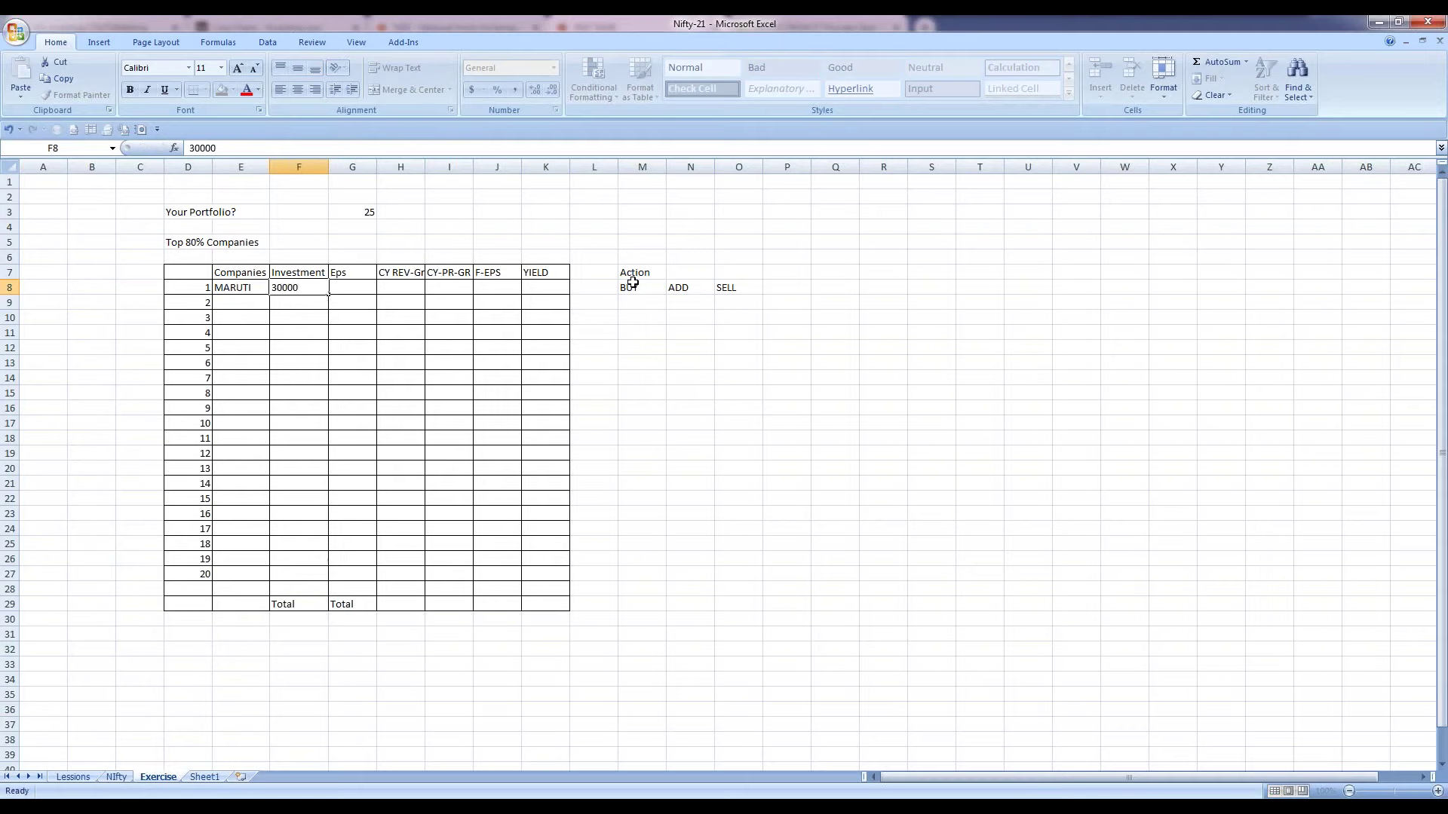
key(Tab)
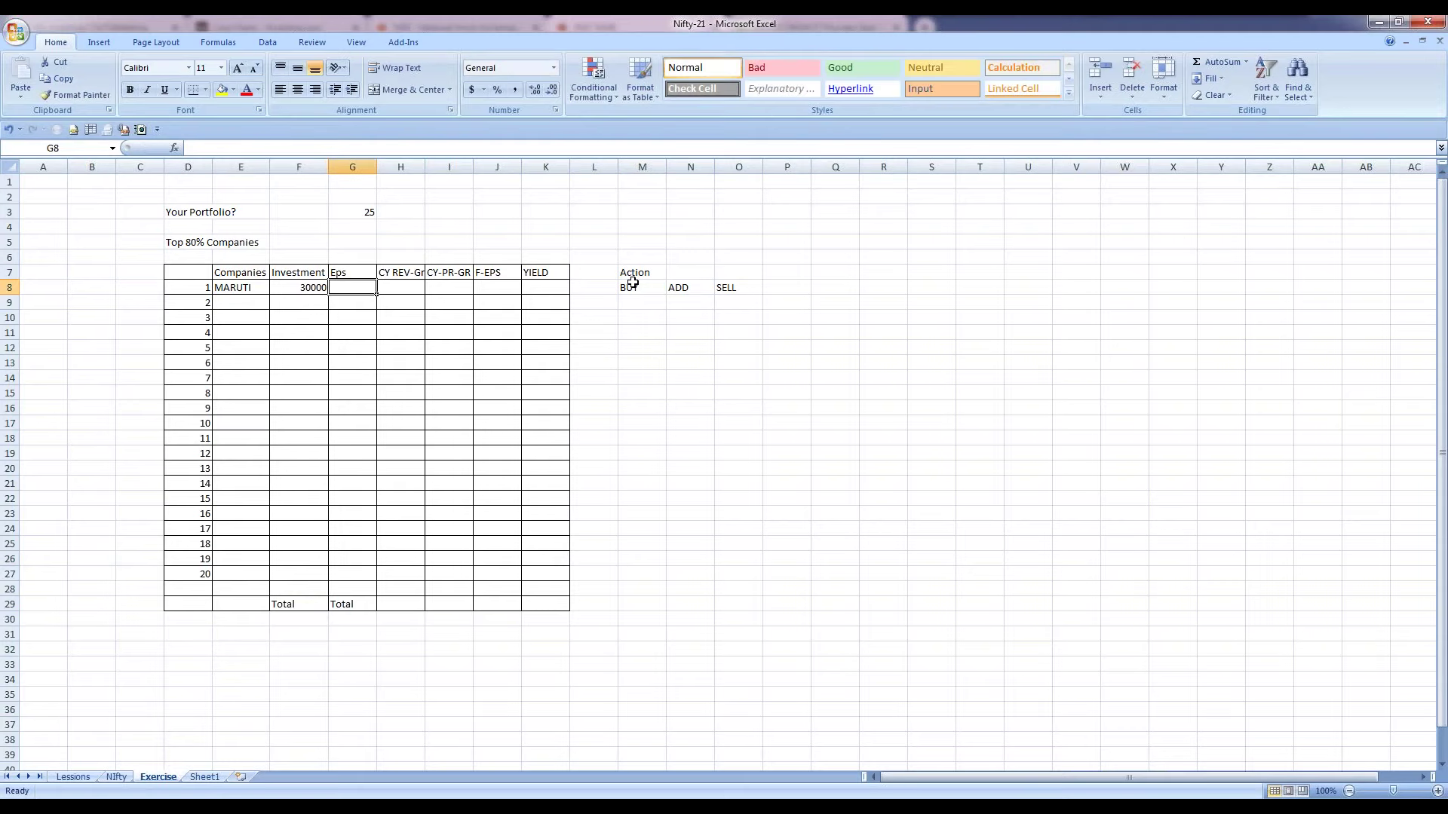
Step: Look up MARUTI's EPS in V19 of the Nifty sheet
key(Left)
key(Right)
click(116, 777)
click(1046, 437)
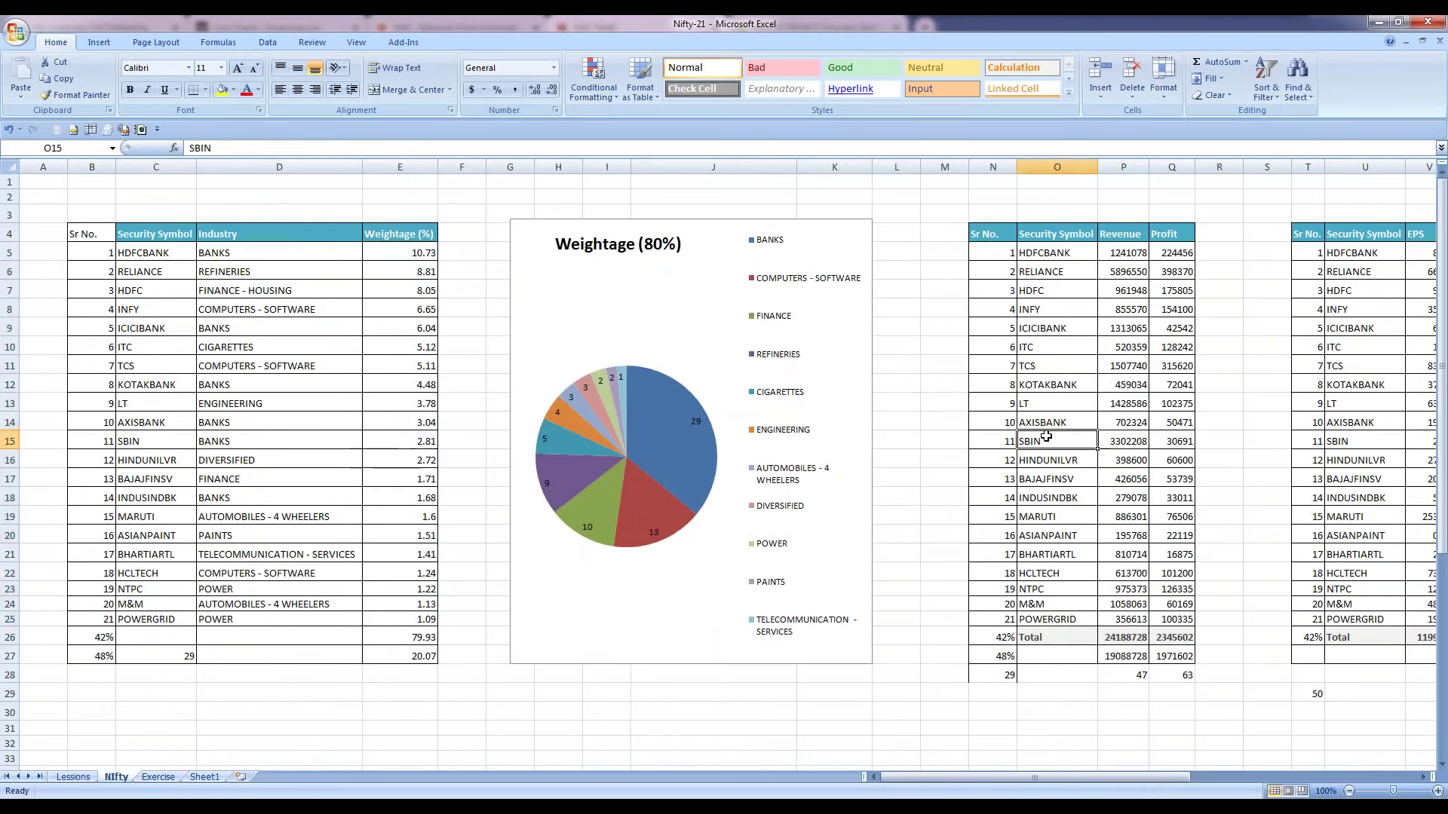
key(Down)
key(Down)
key(Down)
key(Down)
key(Down)
key(Up)
key(Right)
key(Right)
key(Right)
key(Right)
key(Right)
key(Right)
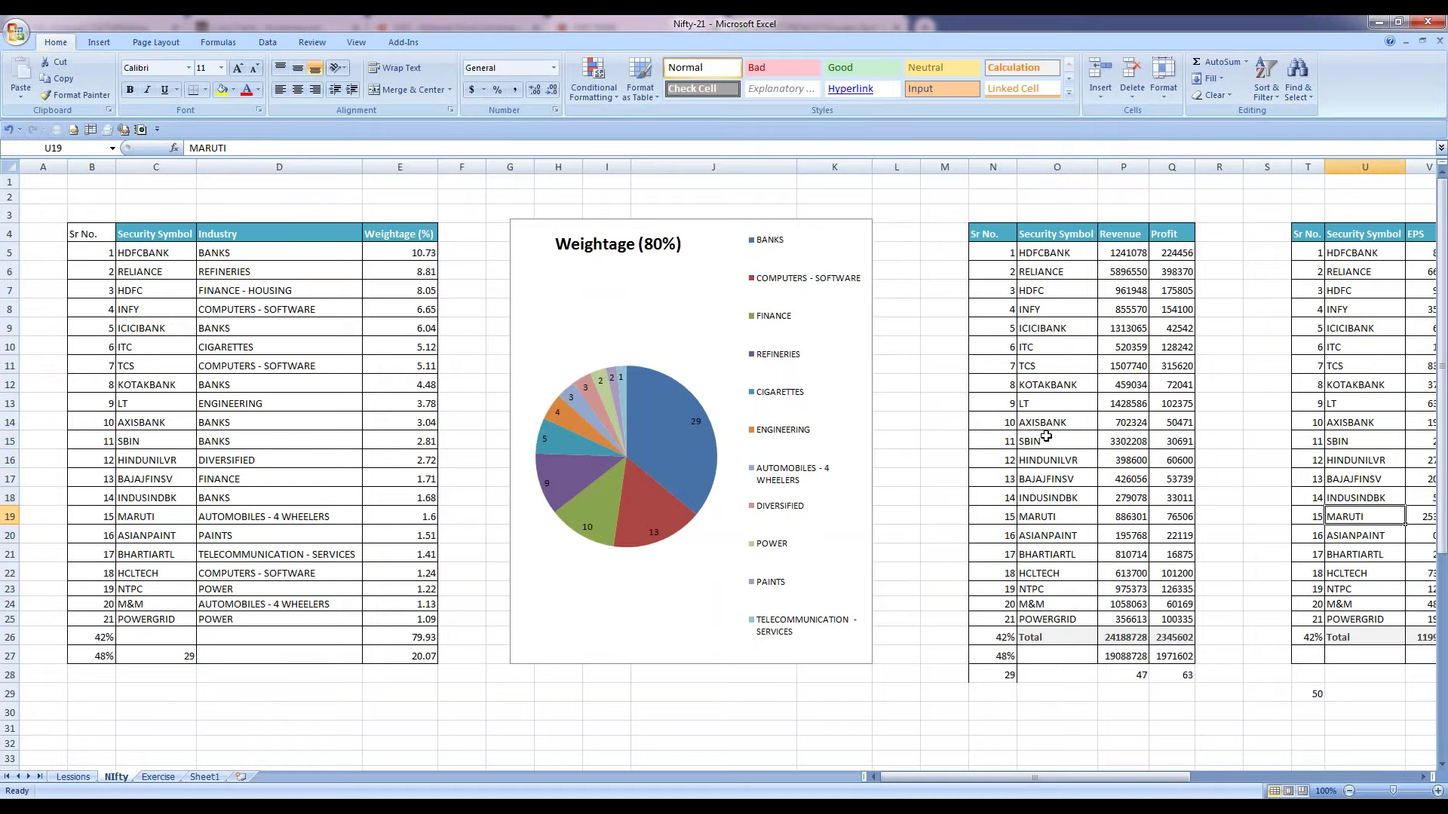
key(Right)
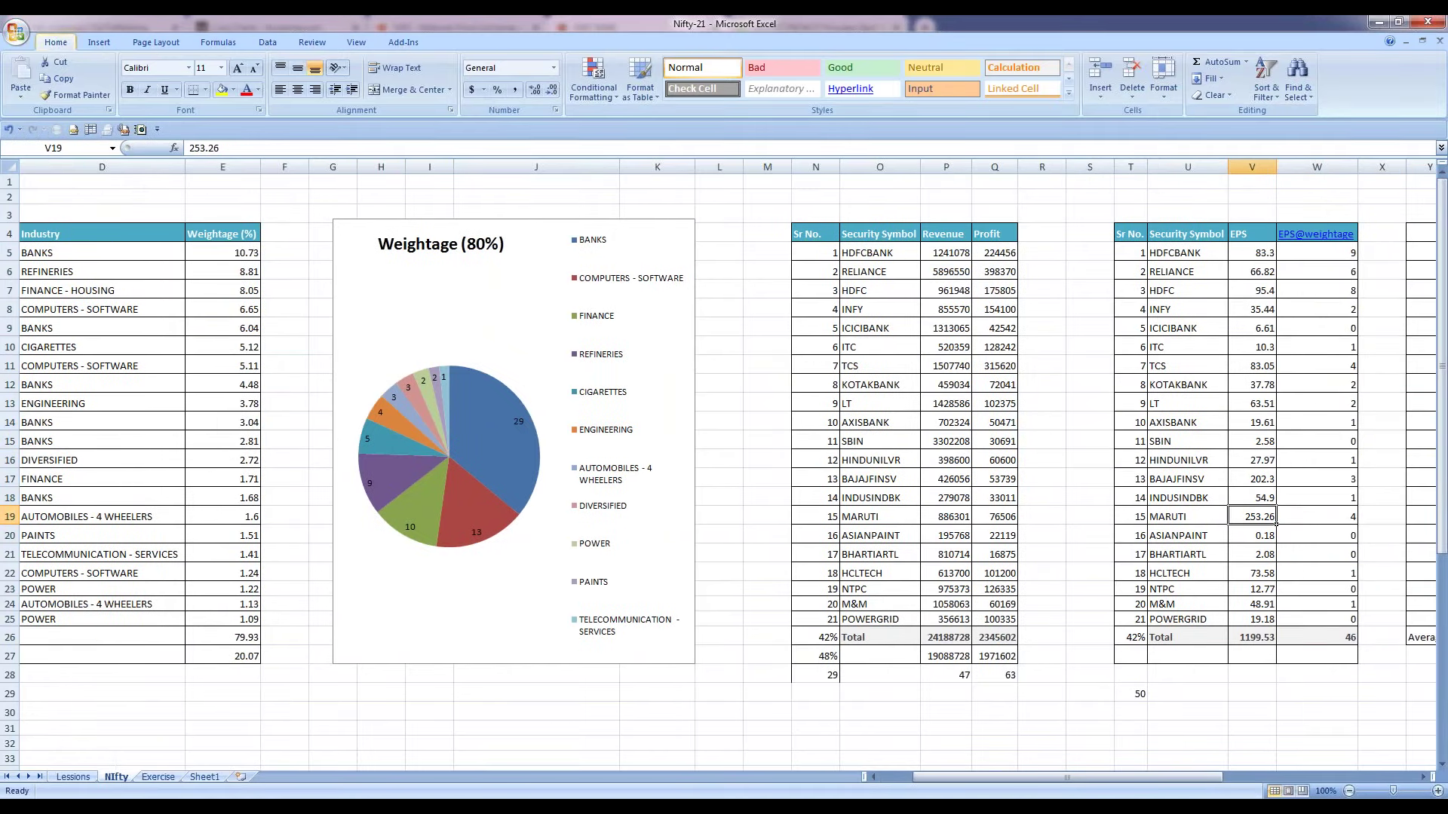
Step: Enter 253.26 as MARUTI's Eps in G8 of the Exercise sheet
click(159, 777)
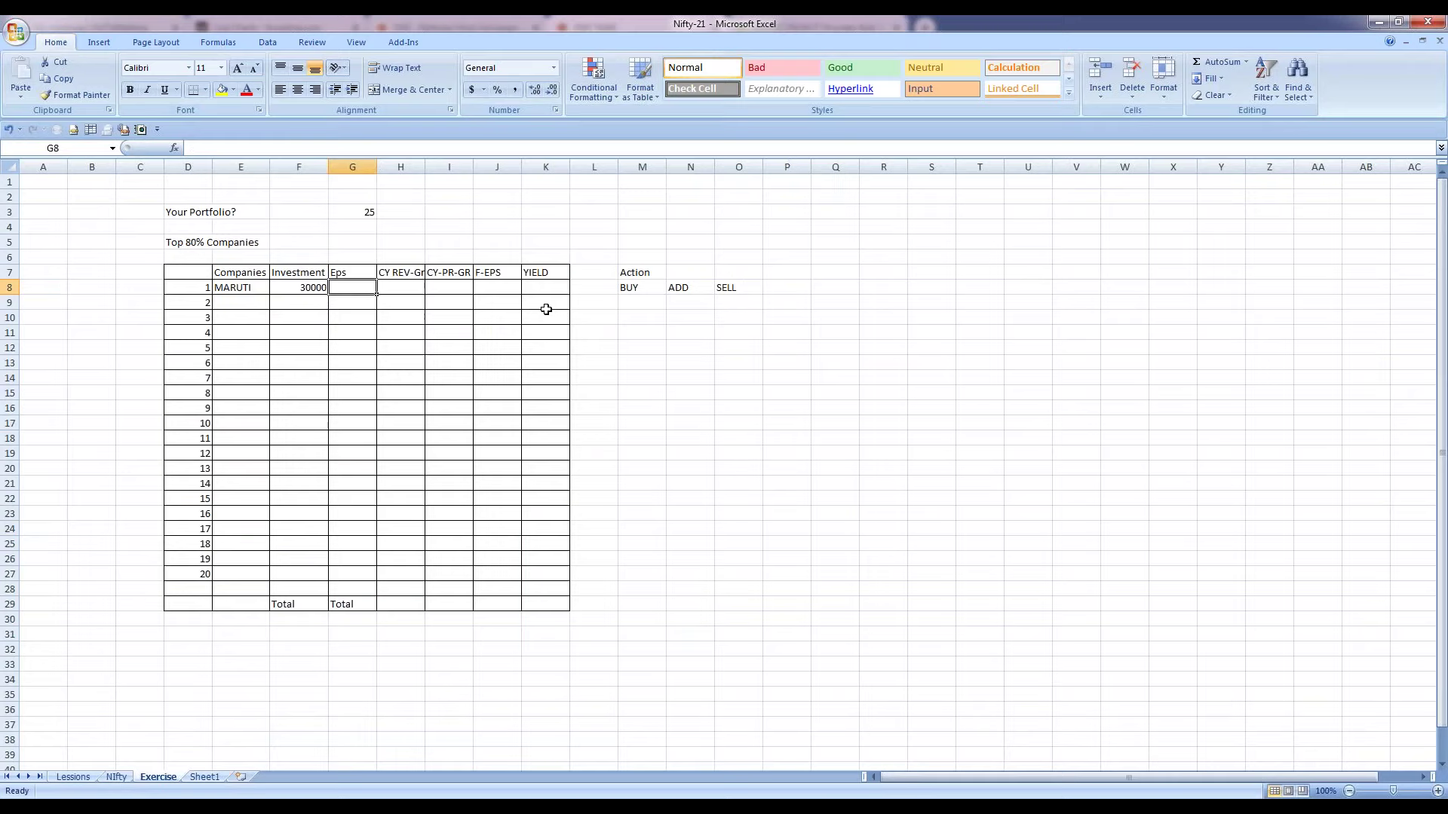
text(253.26)
key(ctrl+Return)
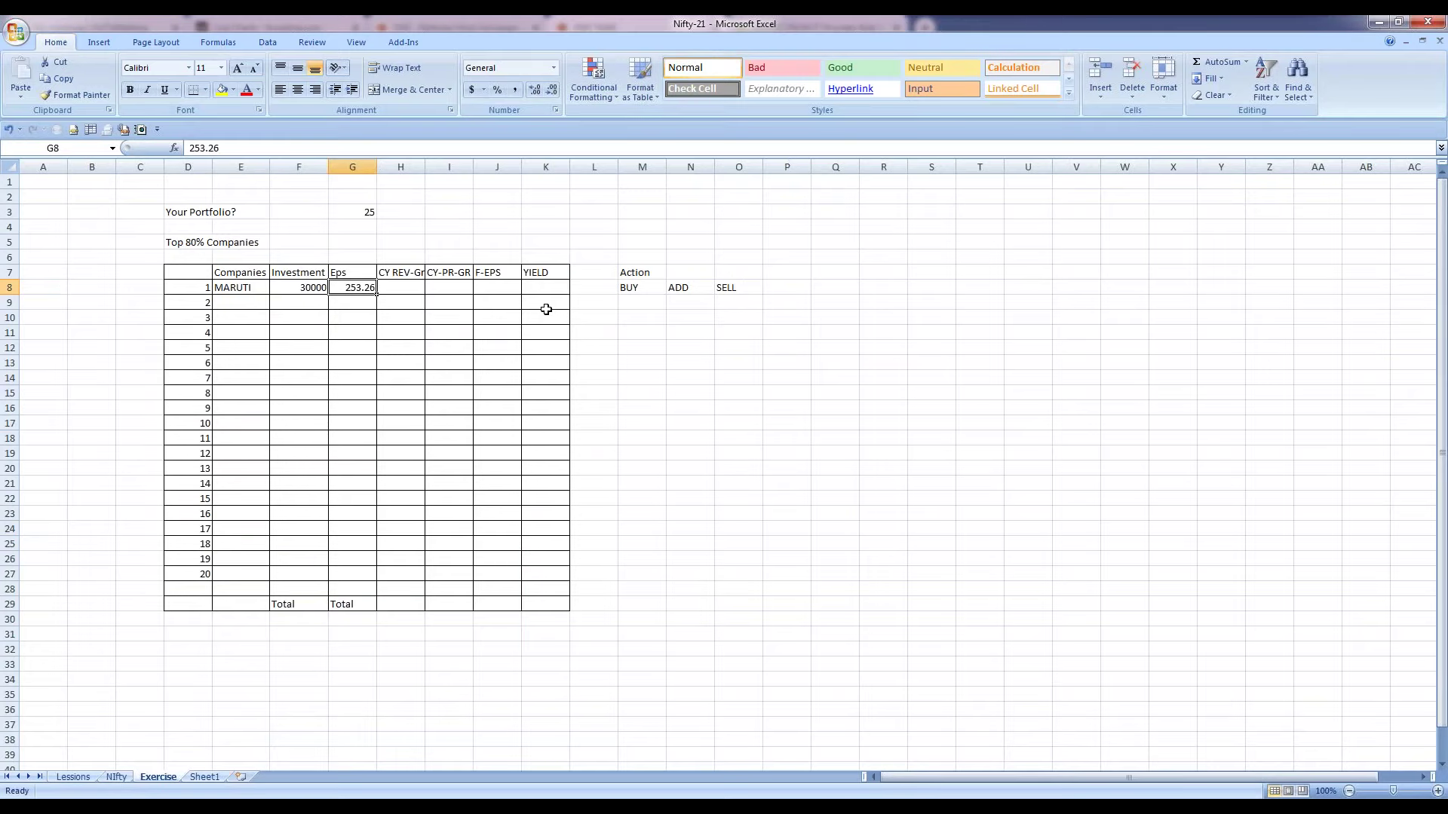
key(Left)
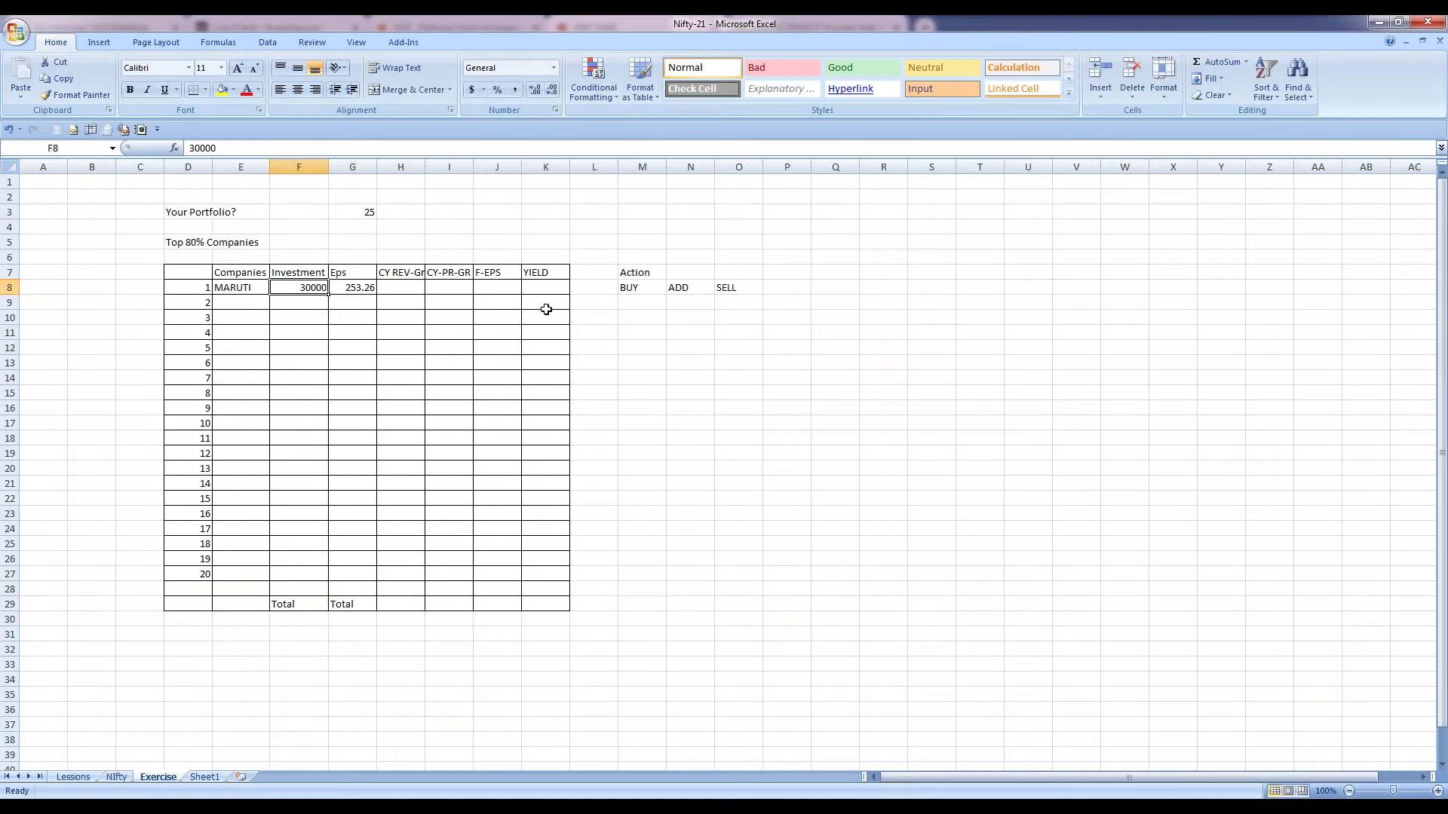
key(Right)
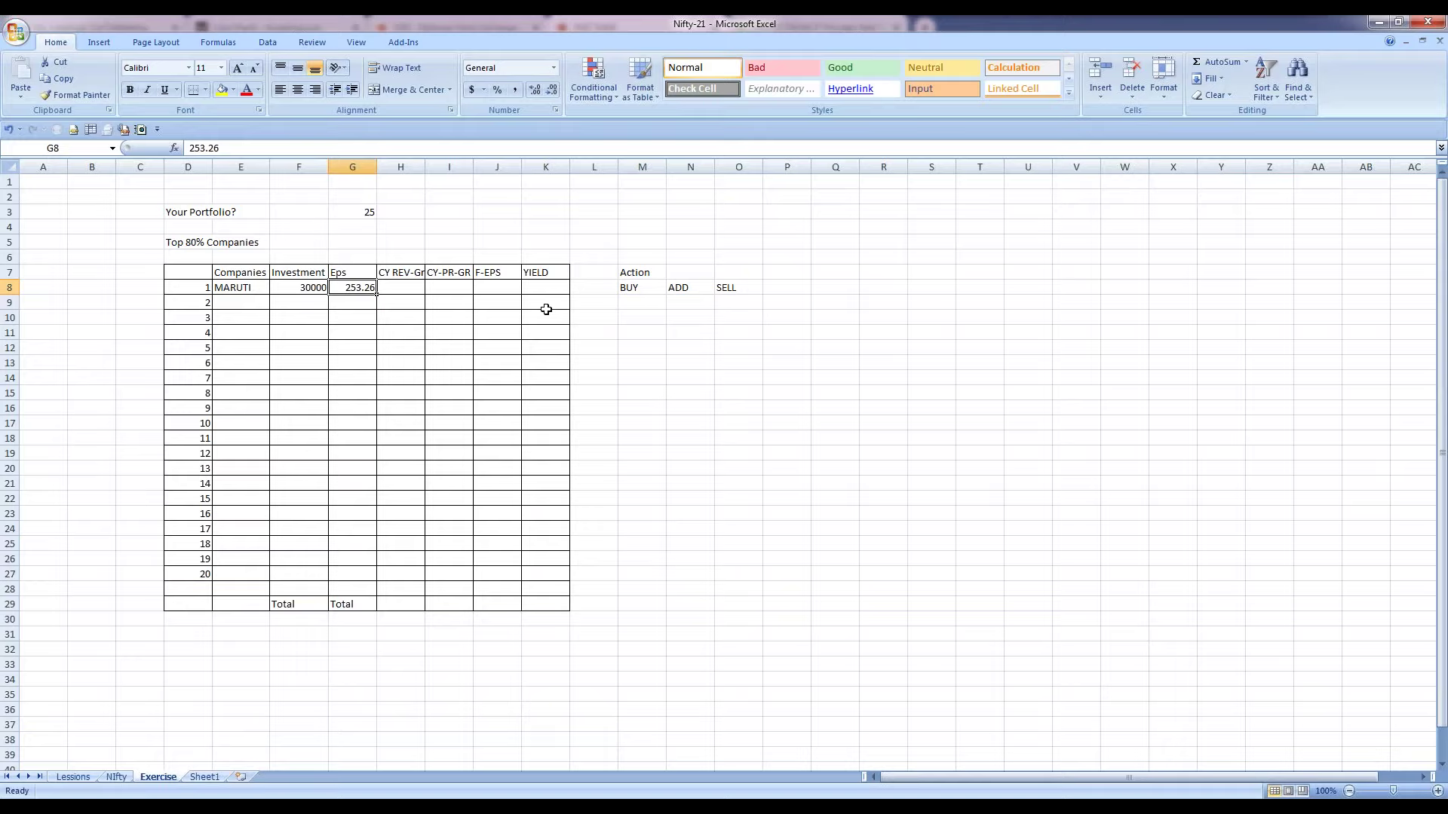
Step: Change MARUTI's Eps in G8 to the formula =253.26*5
text(=253.26*5)
key(ctrl+Return)
key(Left)
key(Right)
key(Right)
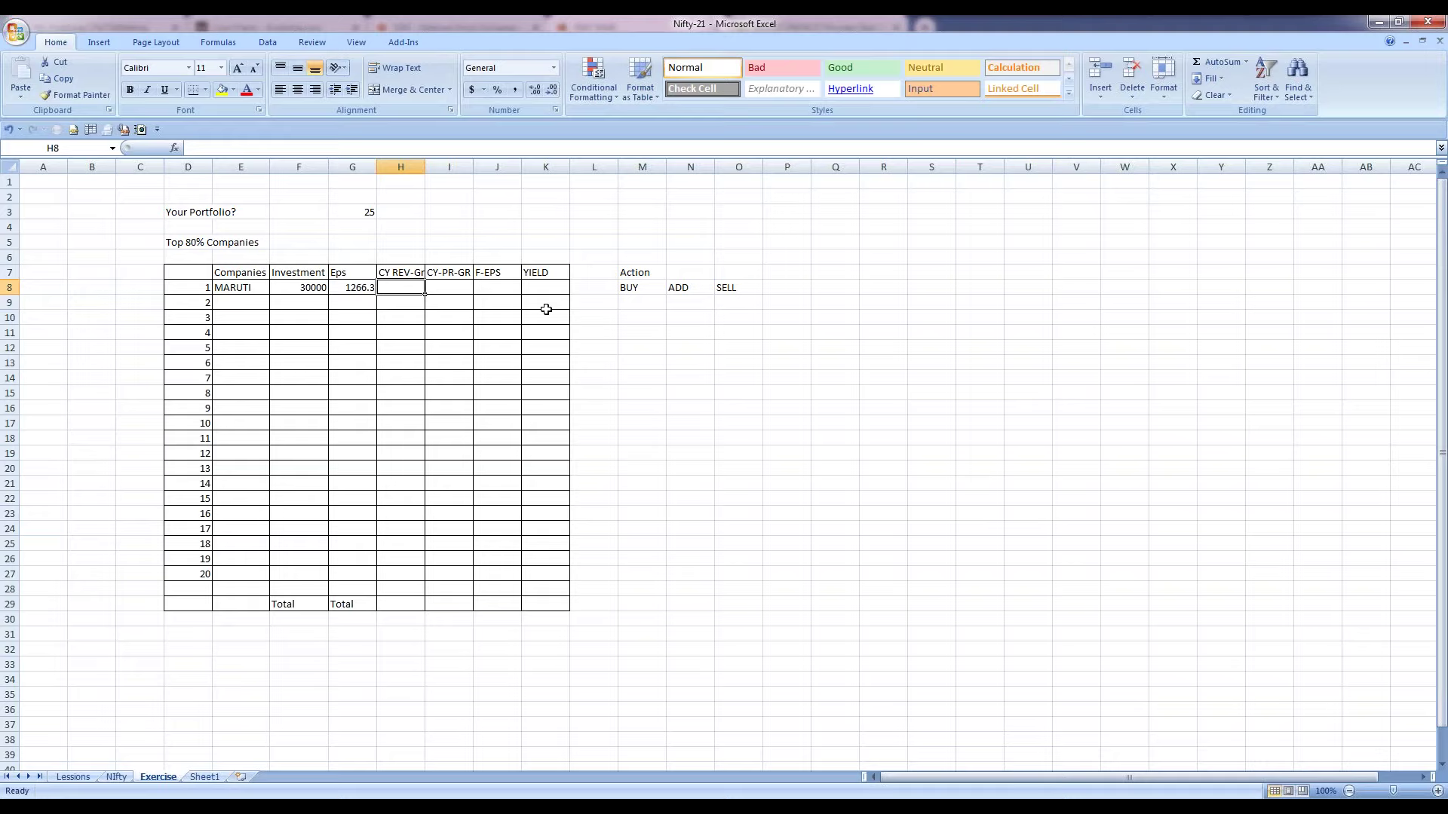
Step: Review MARUTI's investment and select its empty revenue and profit growth cells, H8:I8
key(shift+Right)
key(Left)
key(Left)
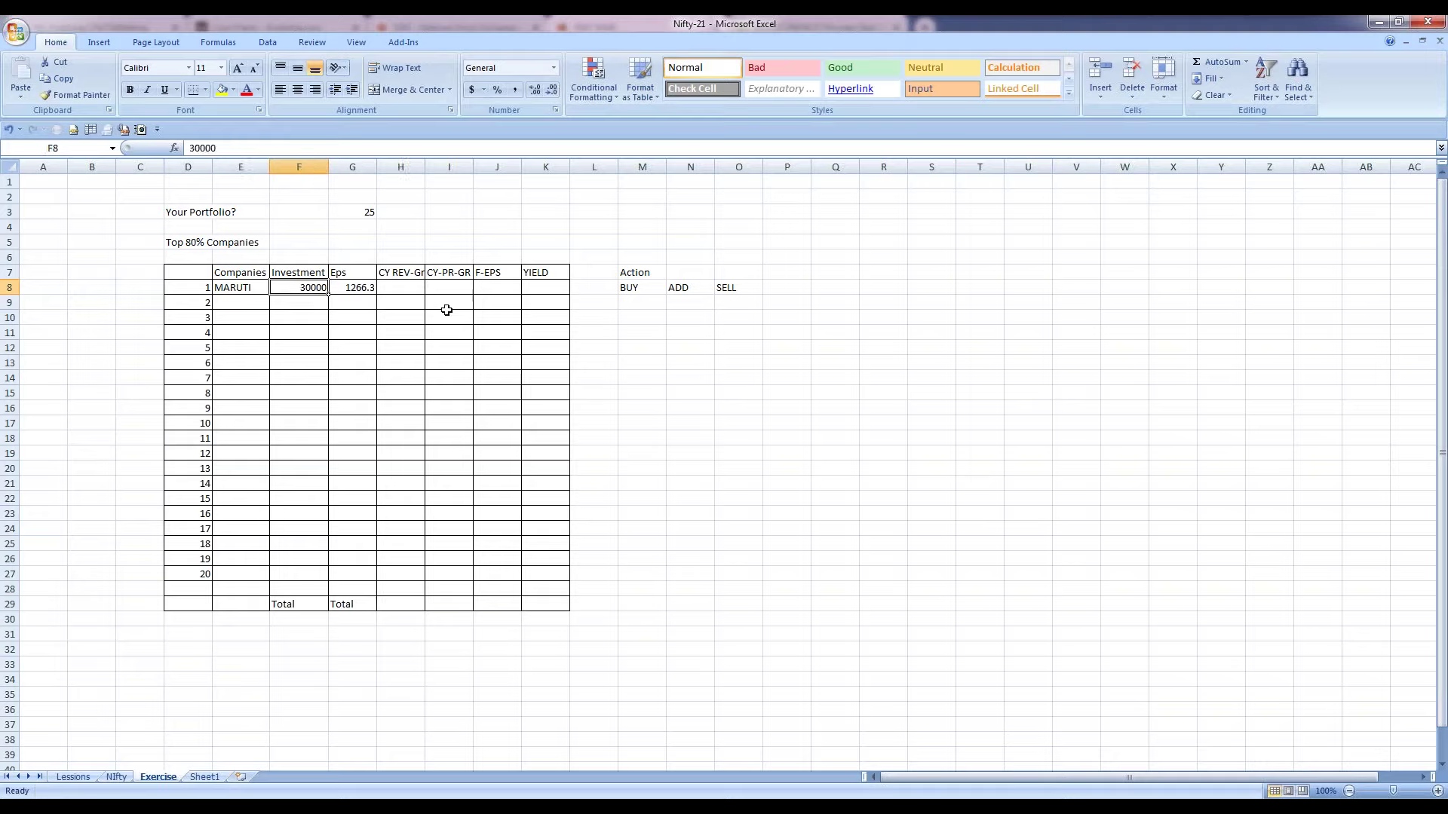
drag(401, 287, 458, 289)
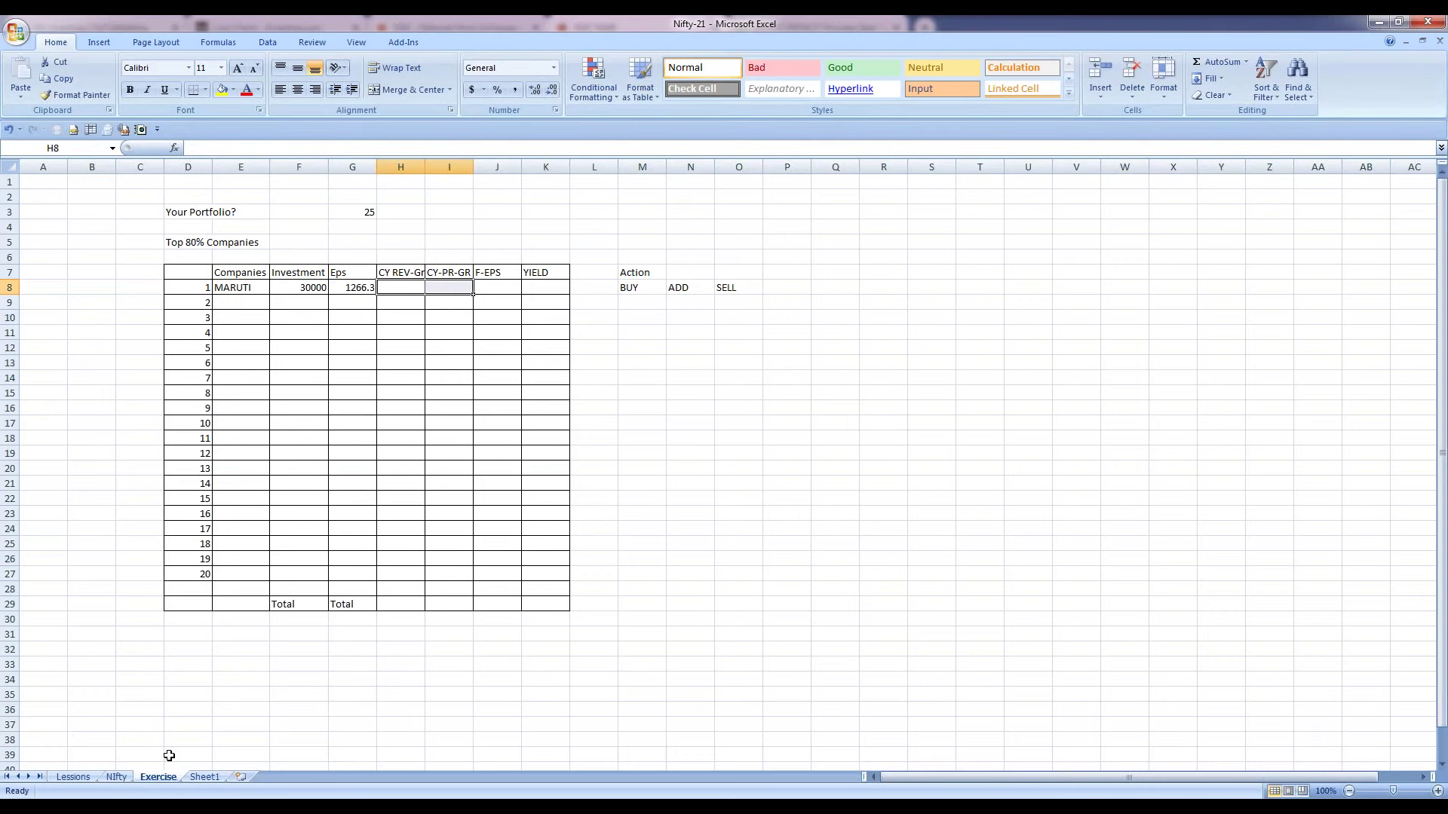
Step: Look up MARUTI's current-year revenue and profit growth in Z19:AA19 of the Nifty sheet
click(126, 777)
drag(1224, 290, 1183, 290)
click(1382, 288)
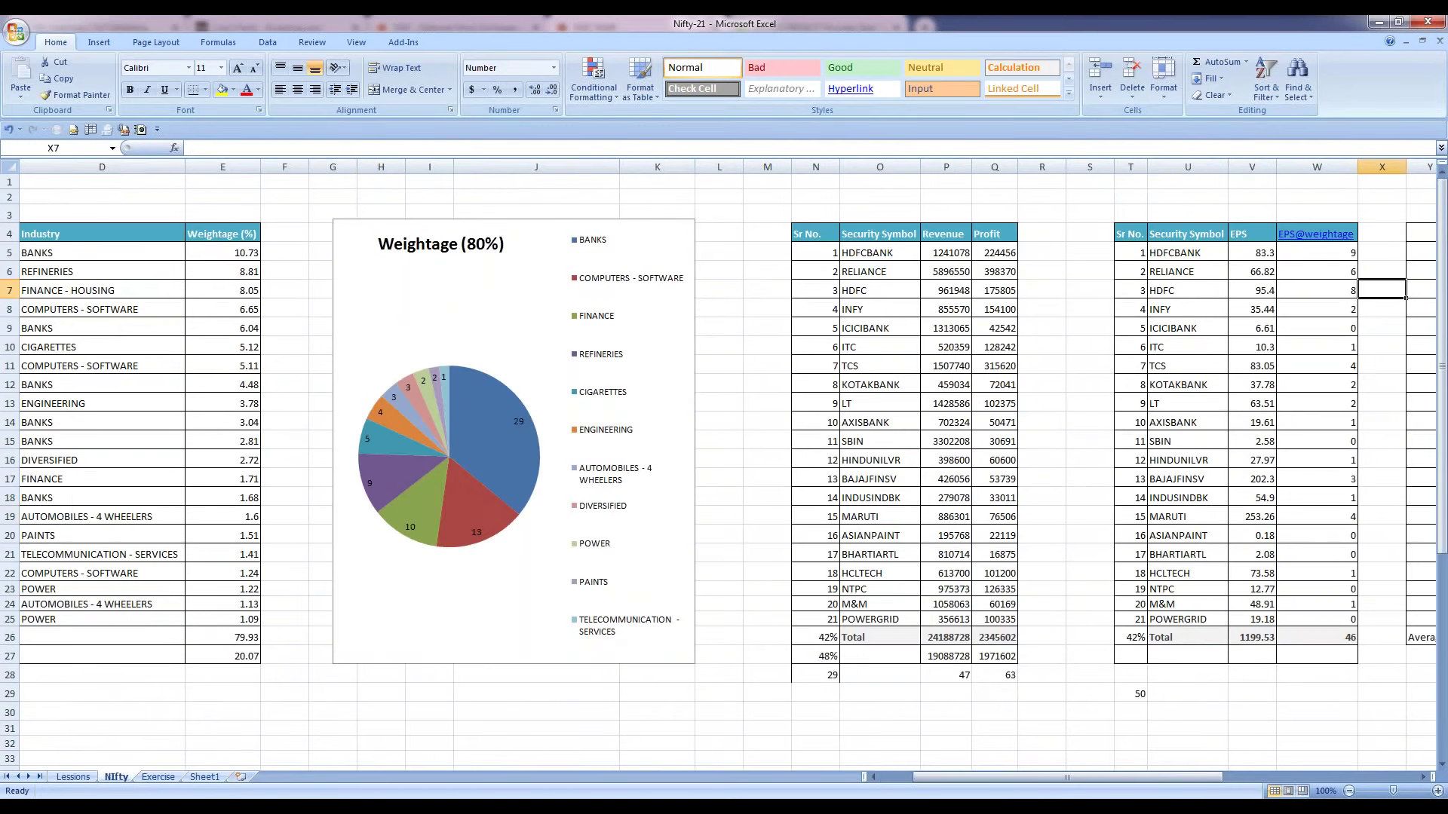
key(Right)
key(Left)
key(Left)
key(Left)
key(Left)
key(Left)
key(Down)
key(Down)
key(Down)
key(Down)
key(Down)
key(Down)
key(Down)
key(Down)
key(Down)
key(Down)
key(Down)
key(Down)
key(Right)
key(Right)
key(Right)
key(Right)
key(Right)
key(Right)
key(shift+Right)
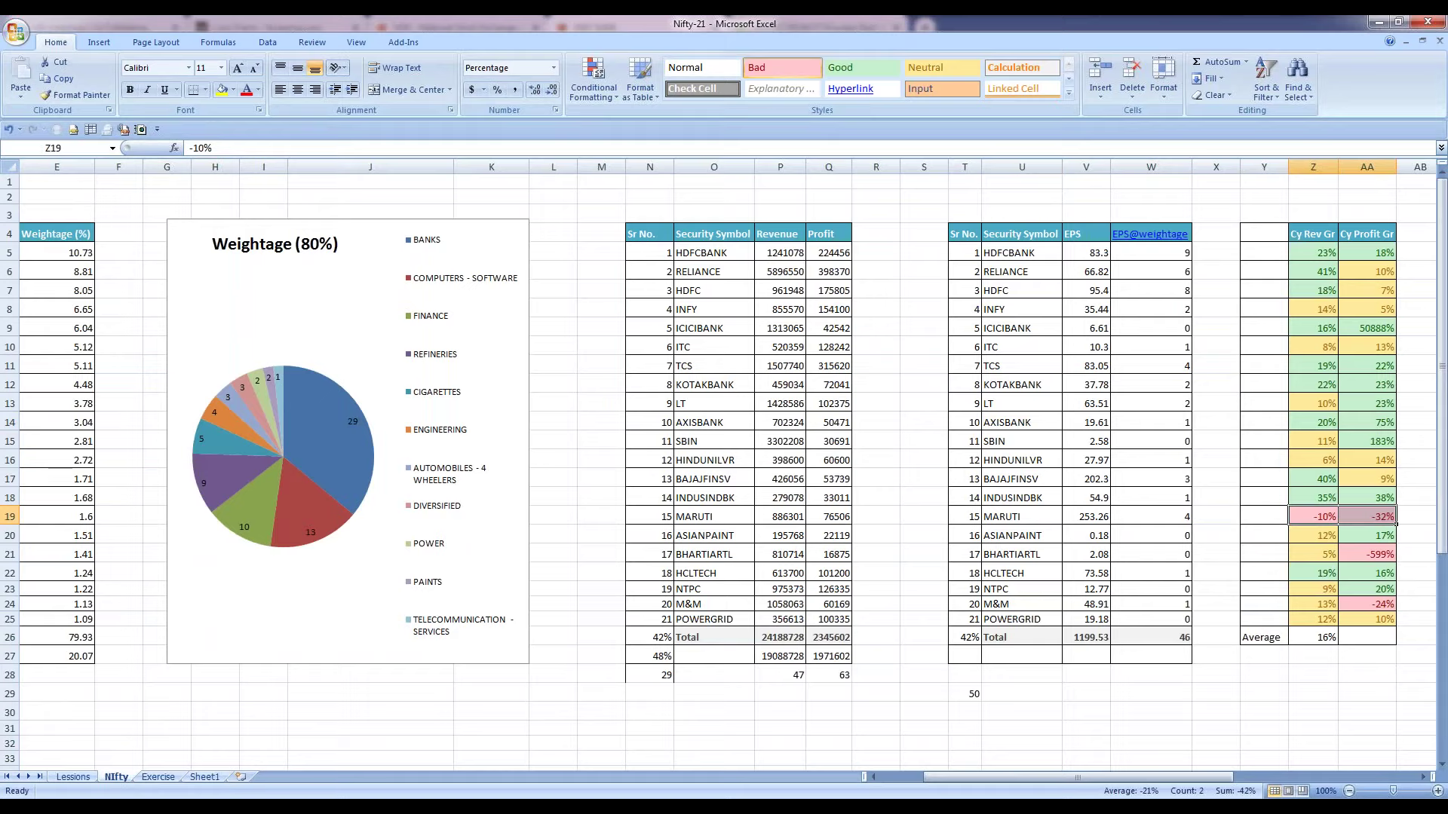
Step: Copy MARUTI's growth rates from Z19:AA19 of the Nifty sheet and place them in H8:I8 of the Exercise sheet with Paste Special
key(ctrl+c)
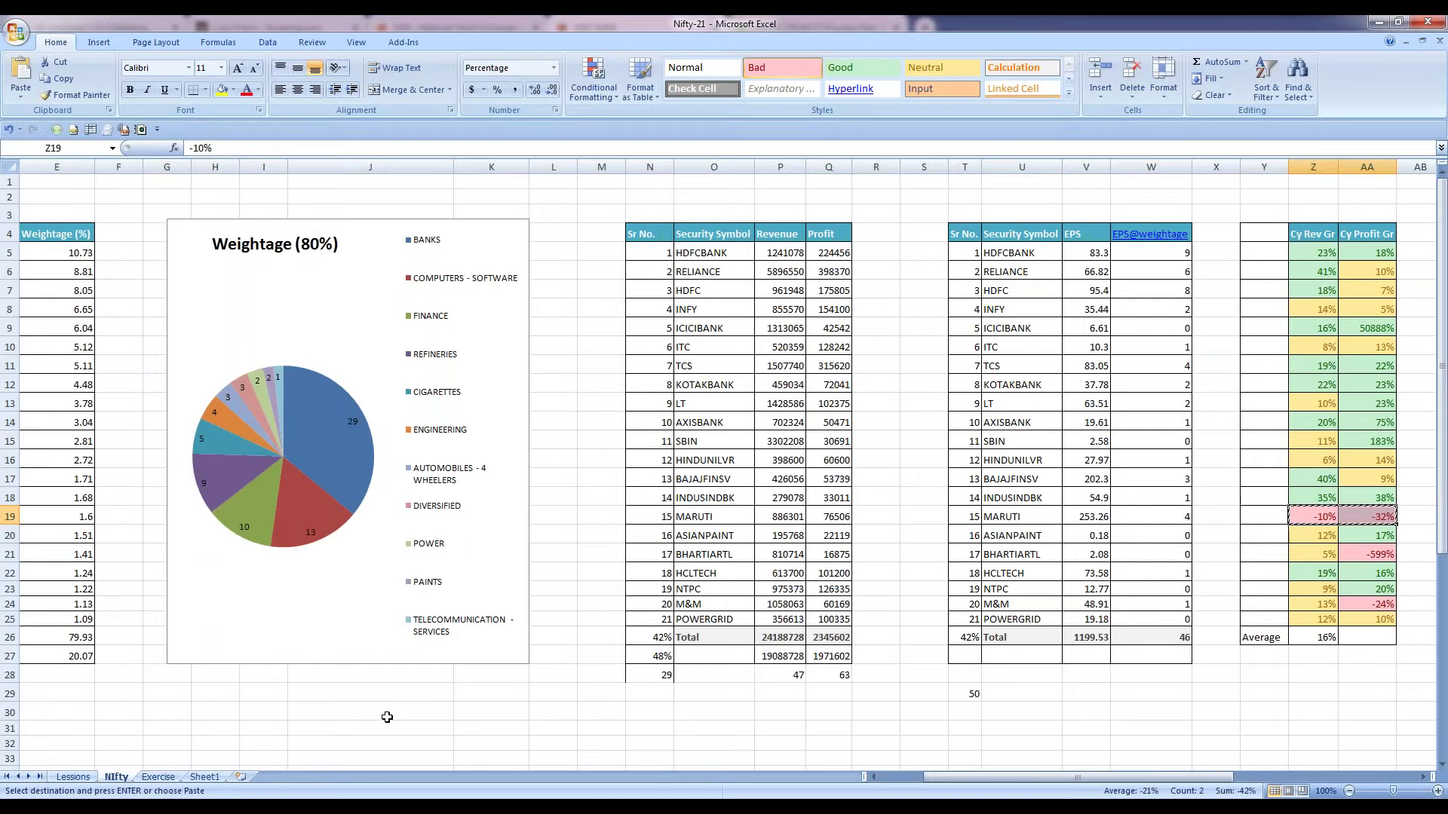
click(158, 777)
right_click(411, 291)
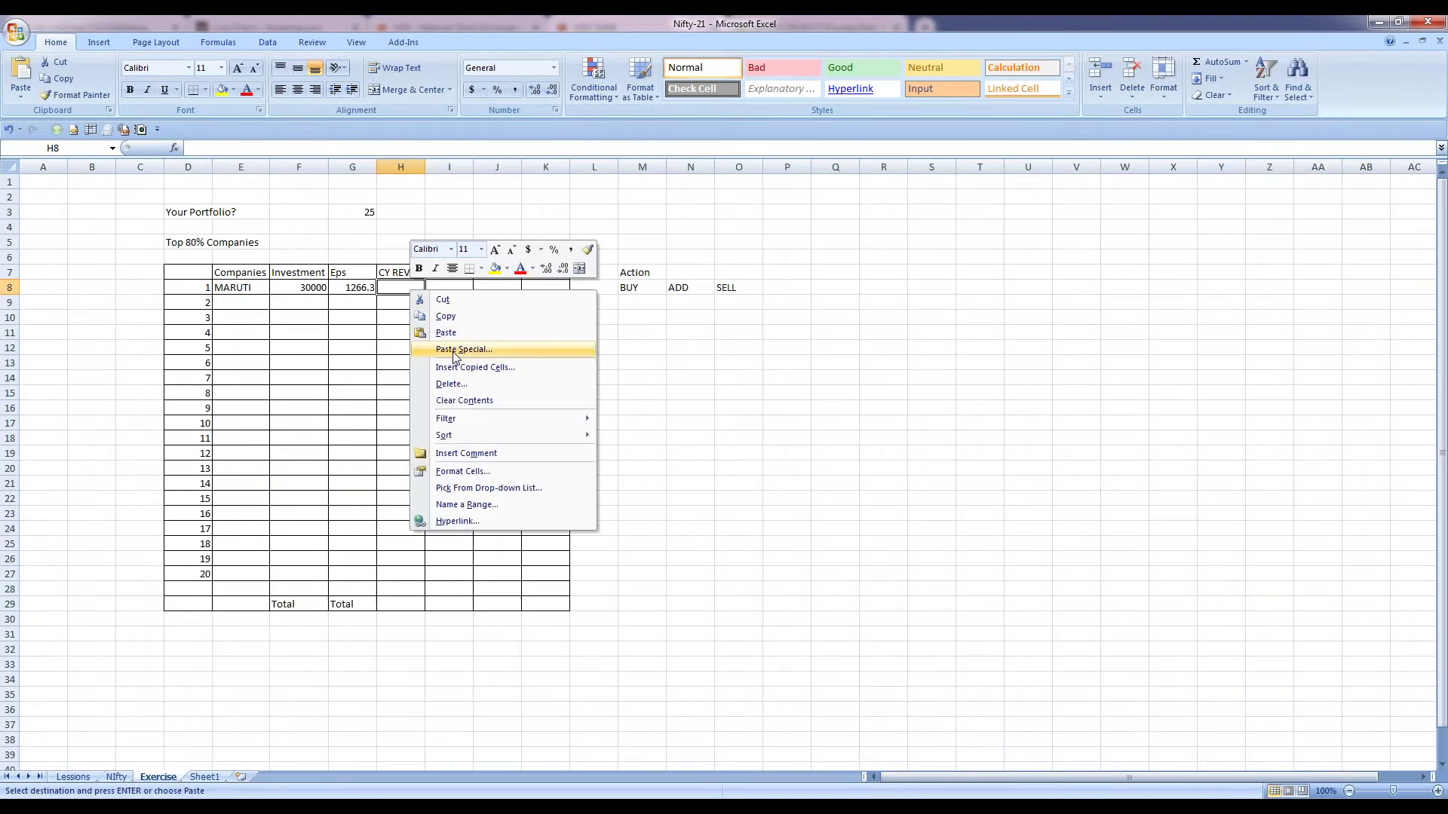
click(454, 350)
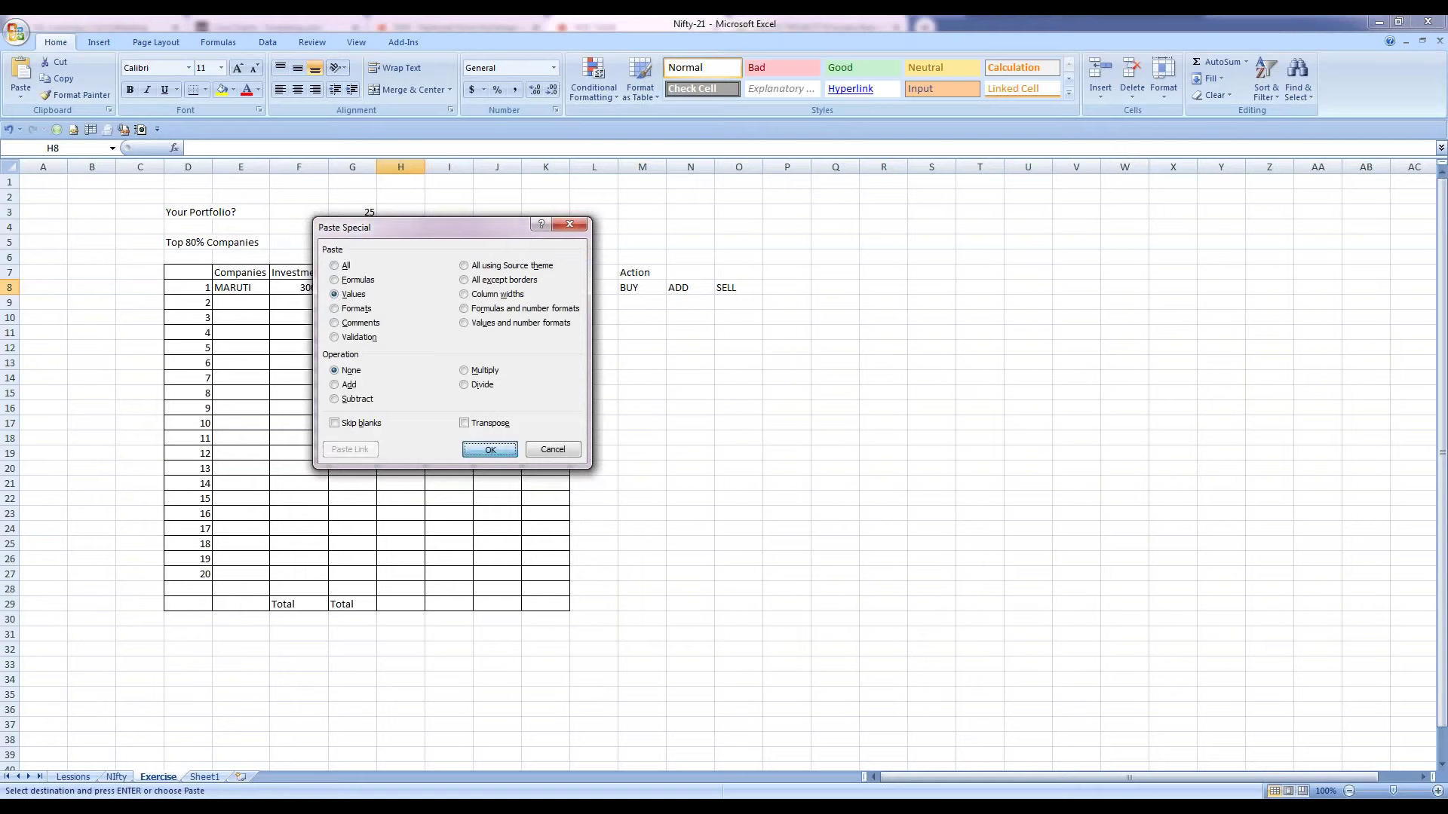
key(Return)
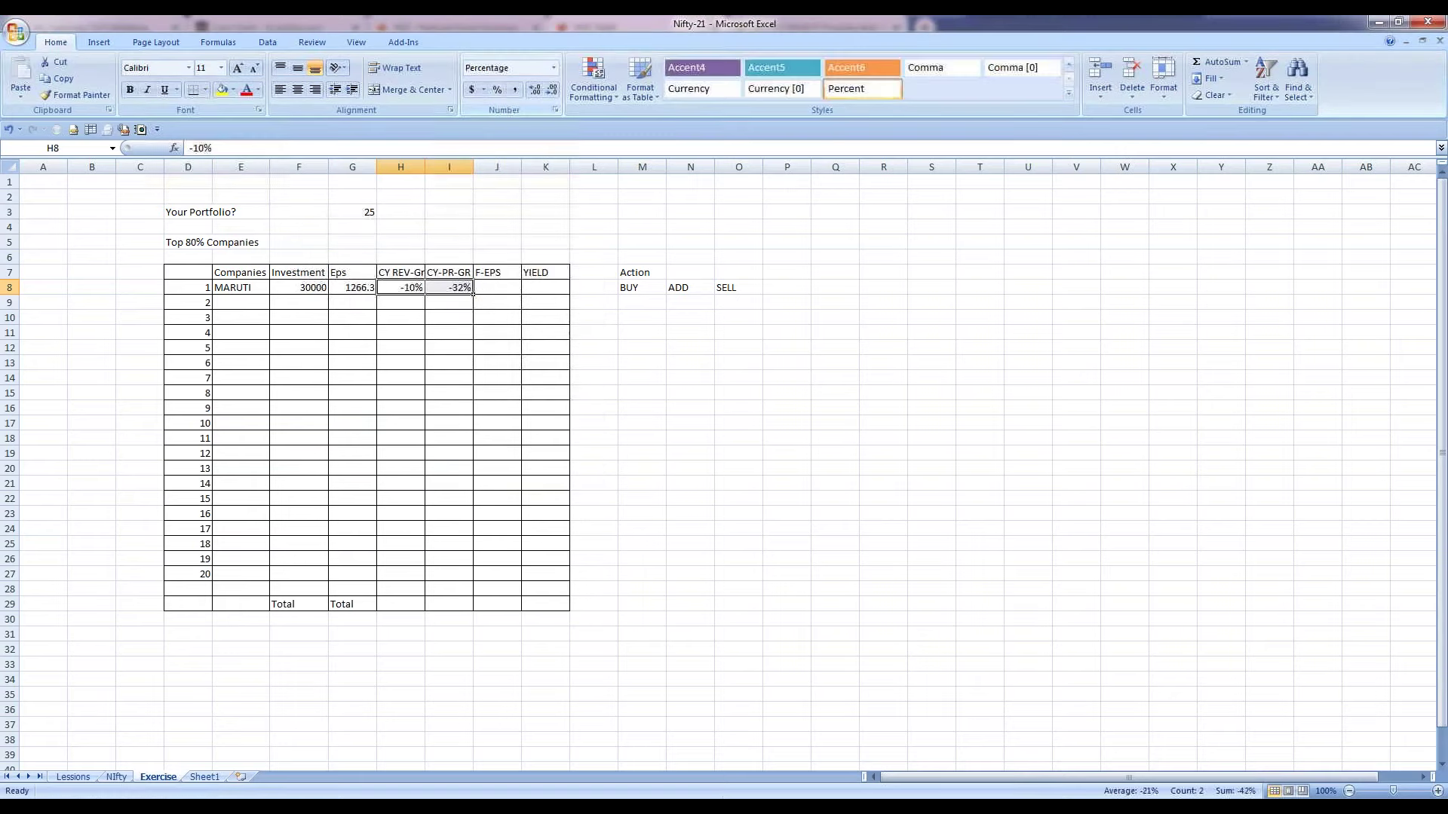
Step: Try calculating MARUTI's F-EPS in J8 with the formula =(G8*I8)-G8
key(Right)
key(Right)
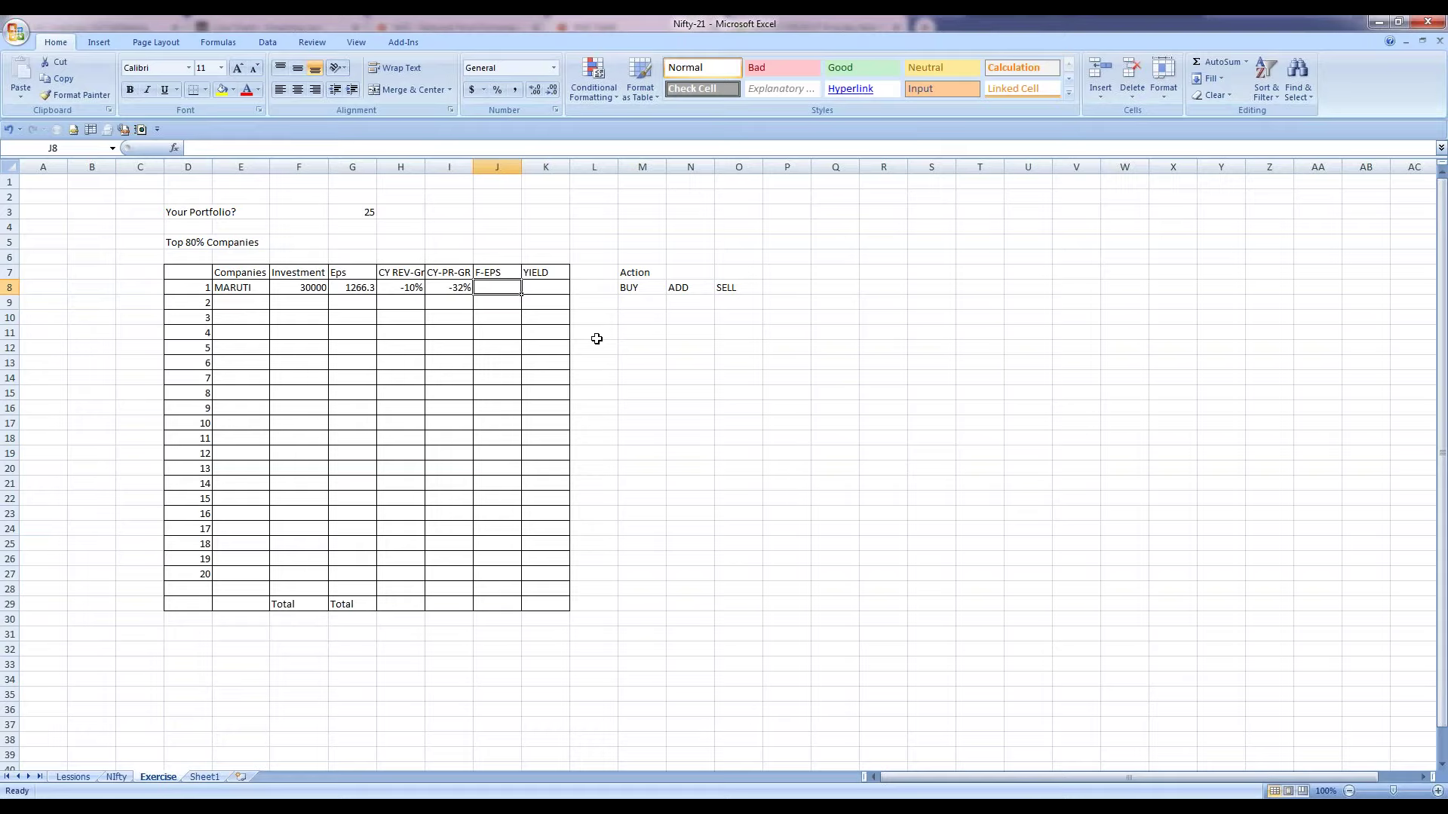
text(=()
key(Left)
key(Left)
key(Left)
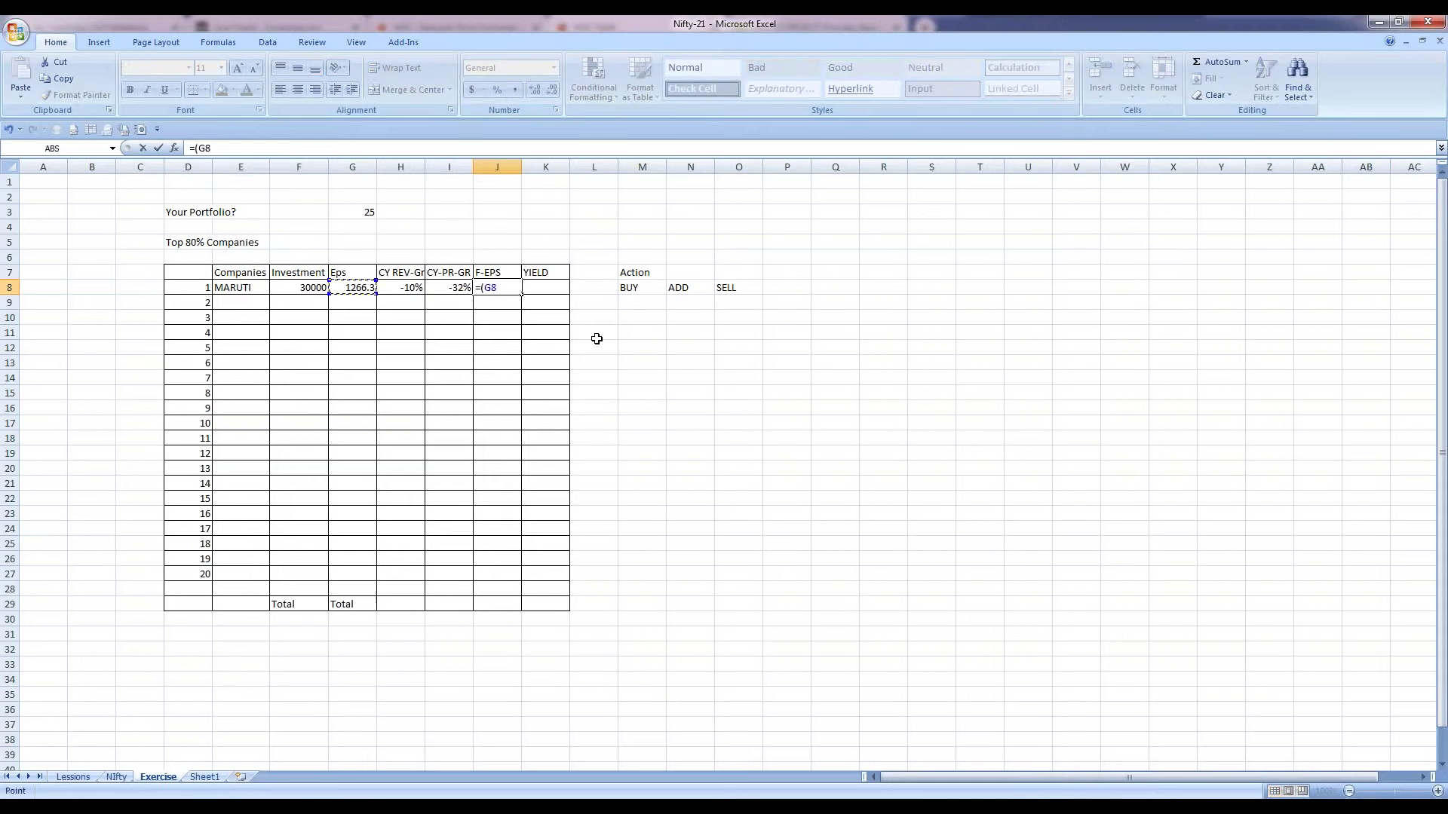
text(*)
key(Left)
text())
click(361, 289)
key(ctrl+Return)
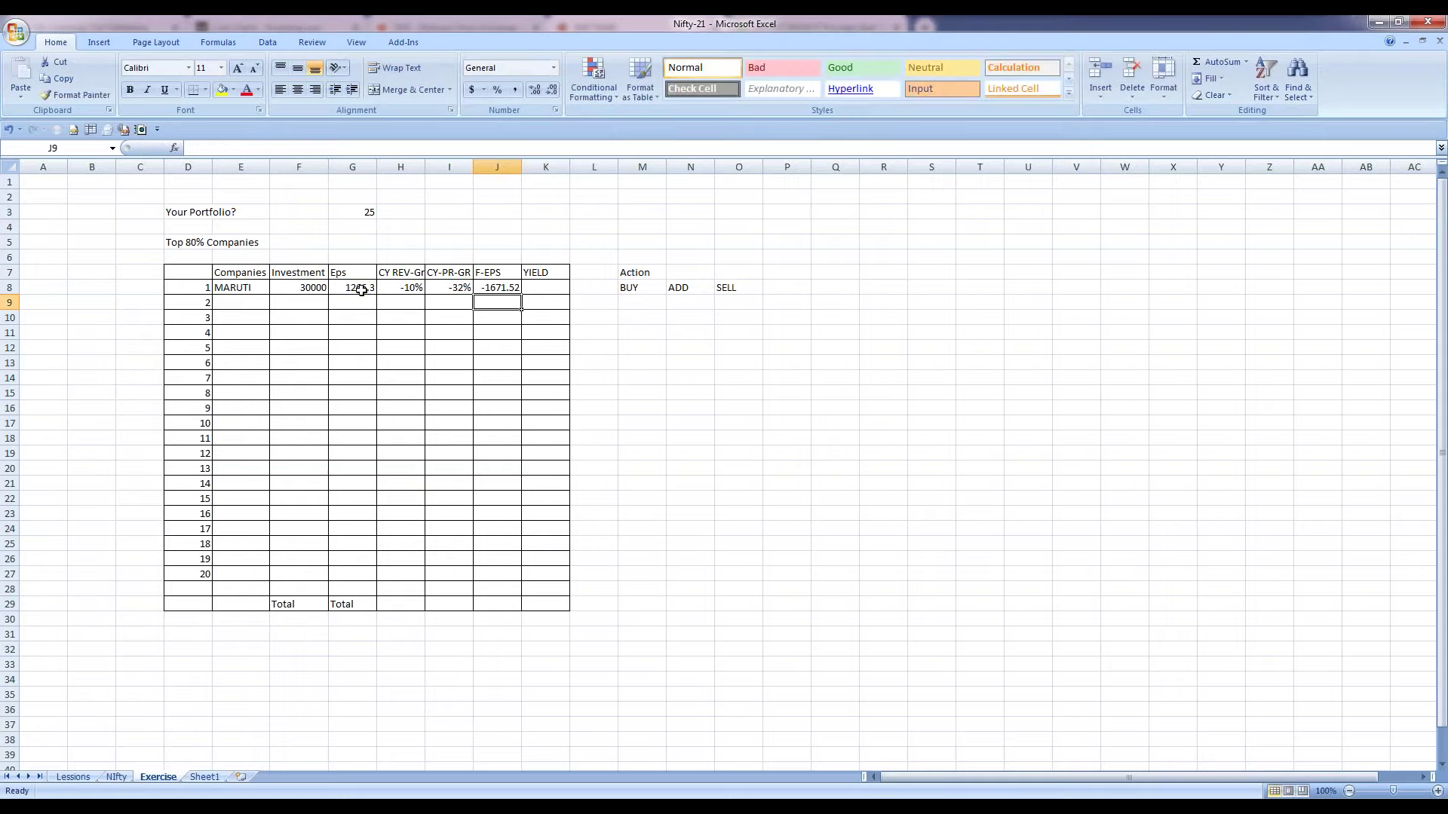
Step: Try MARUTI's F-EPS in J8 as =G8-(G8*I8) instead
key(F2)
key(BackSpace)
key(BackSpace)
key(BackSpace)
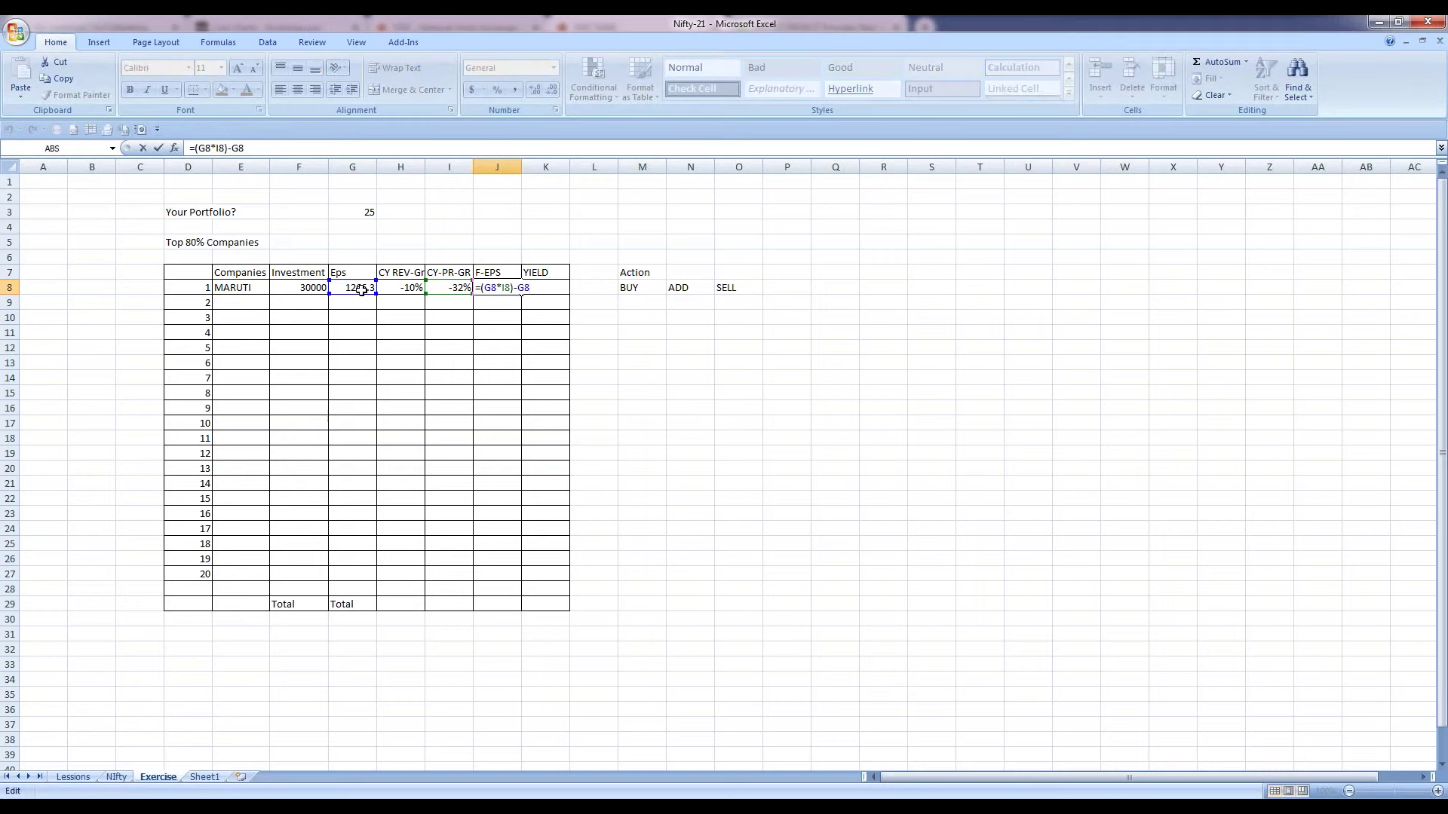
click(193, 149)
text(G8-)
key(Return)
click(497, 287)
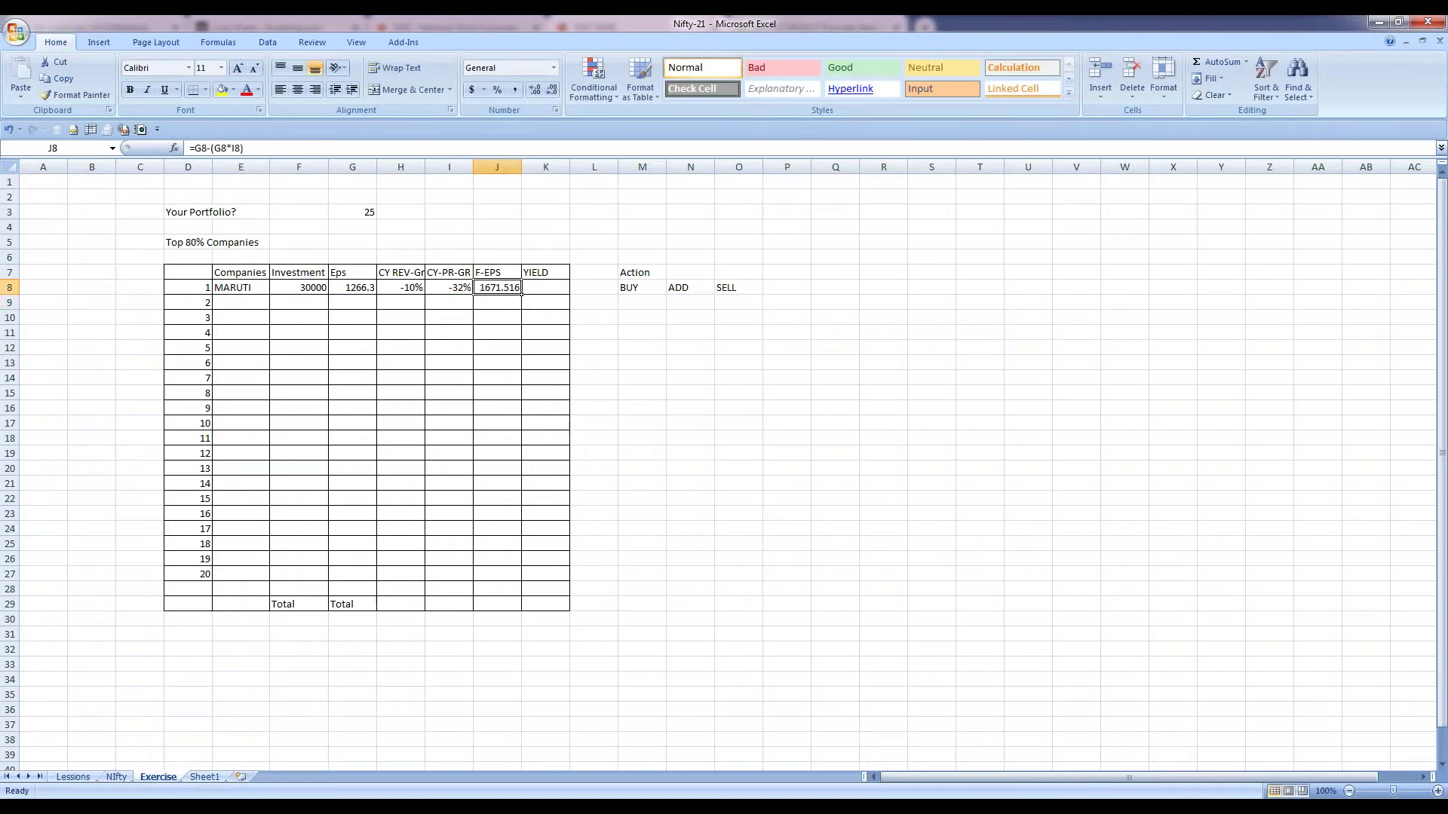
Step: Inspect the F-EPS formula in J8 and clear it from the cell
key(F2)
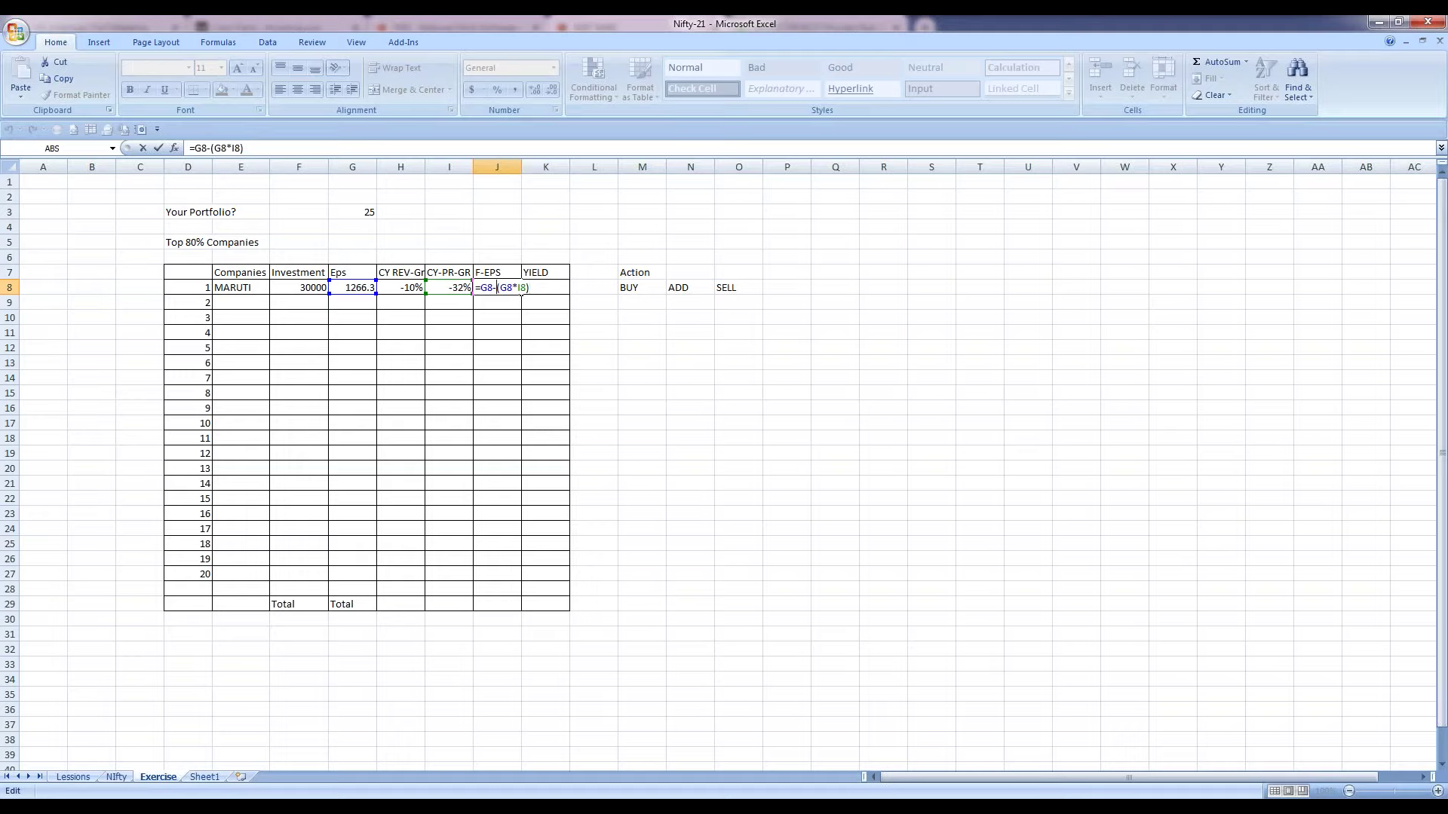
click(519, 293)
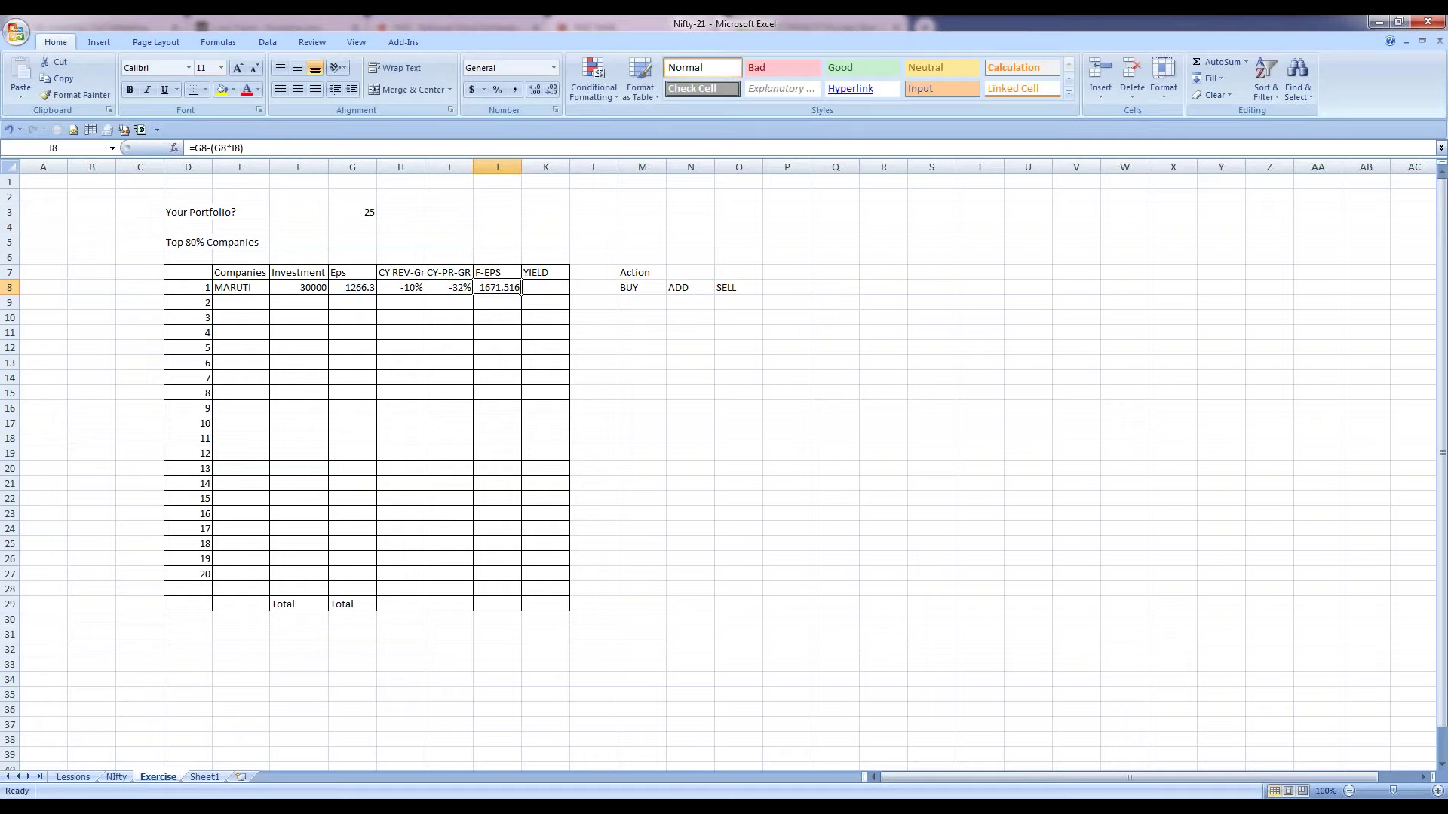
key(Delete)
Step: Find MARUTI's row on the Nifty sheet and look up its EPS in V19
key(ctrl+Page_Up)
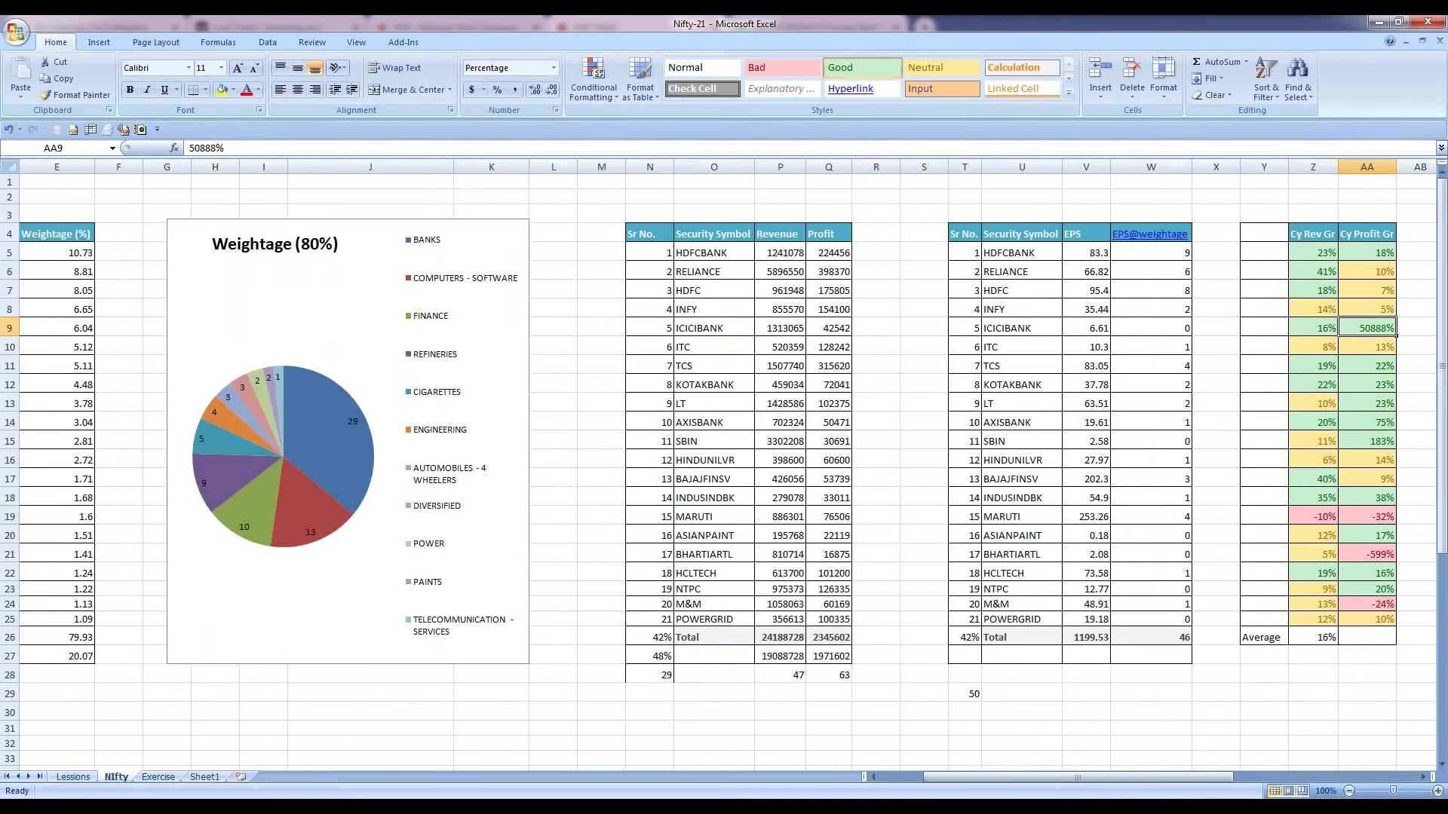
key(Right)
key(Right)
key(Right)
key(Right)
key(Left)
key(Left)
key(Left)
key(Left)
key(Left)
key(Left)
key(Left)
key(Left)
key(Left)
key(Left)
key(Left)
click(754, 518)
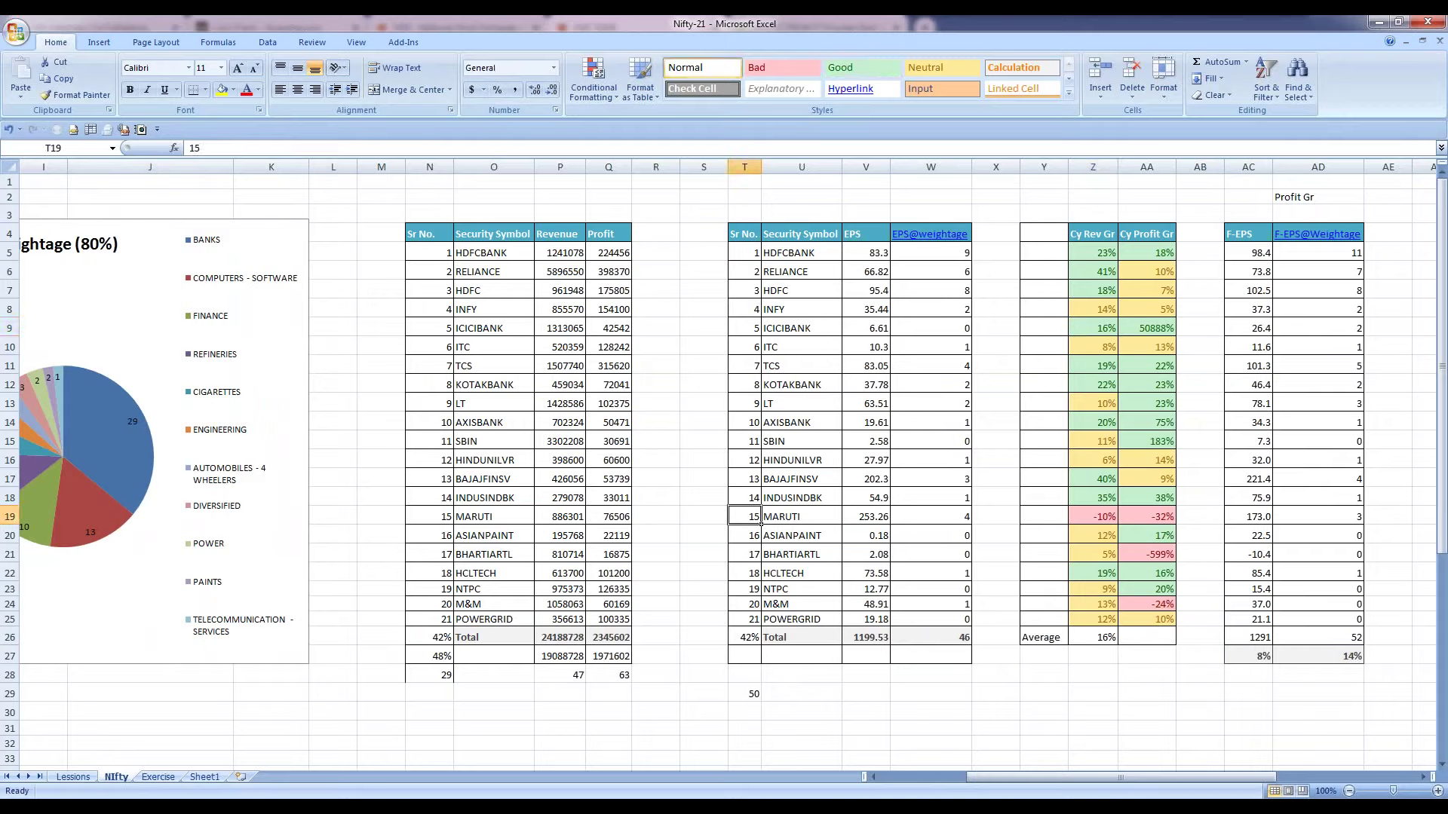
key(Right)
key(Right)
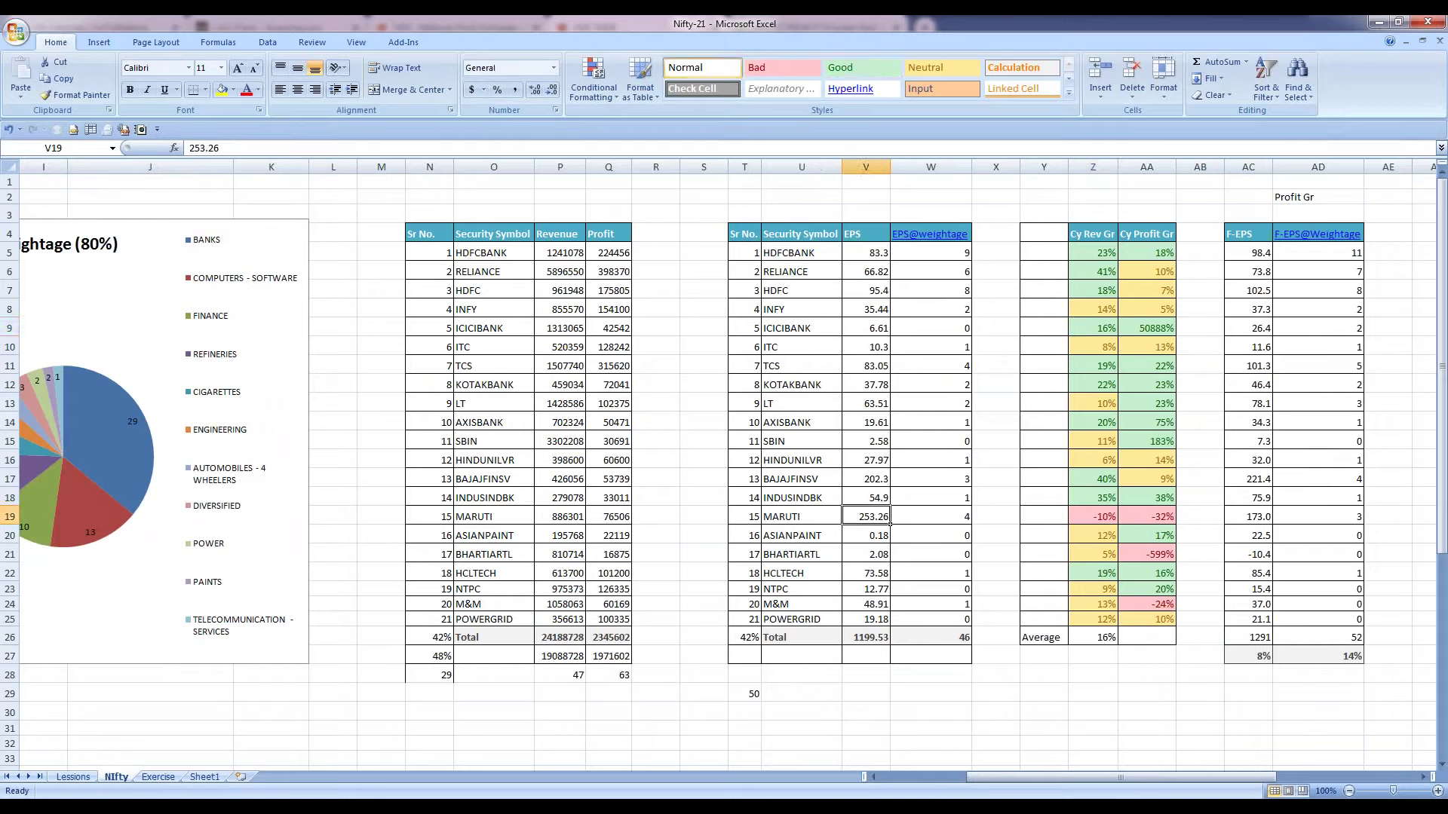
Step: Follow MARUTI's row on the Nifty sheet from its profit in Q19 to its profit growth and F-EPS in AC19
key(Left)
key(Left)
key(Left)
key(Left)
key(Left)
key(Left)
key(Left)
key(Right)
key(Right)
key(Right)
key(Right)
key(Right)
key(Right)
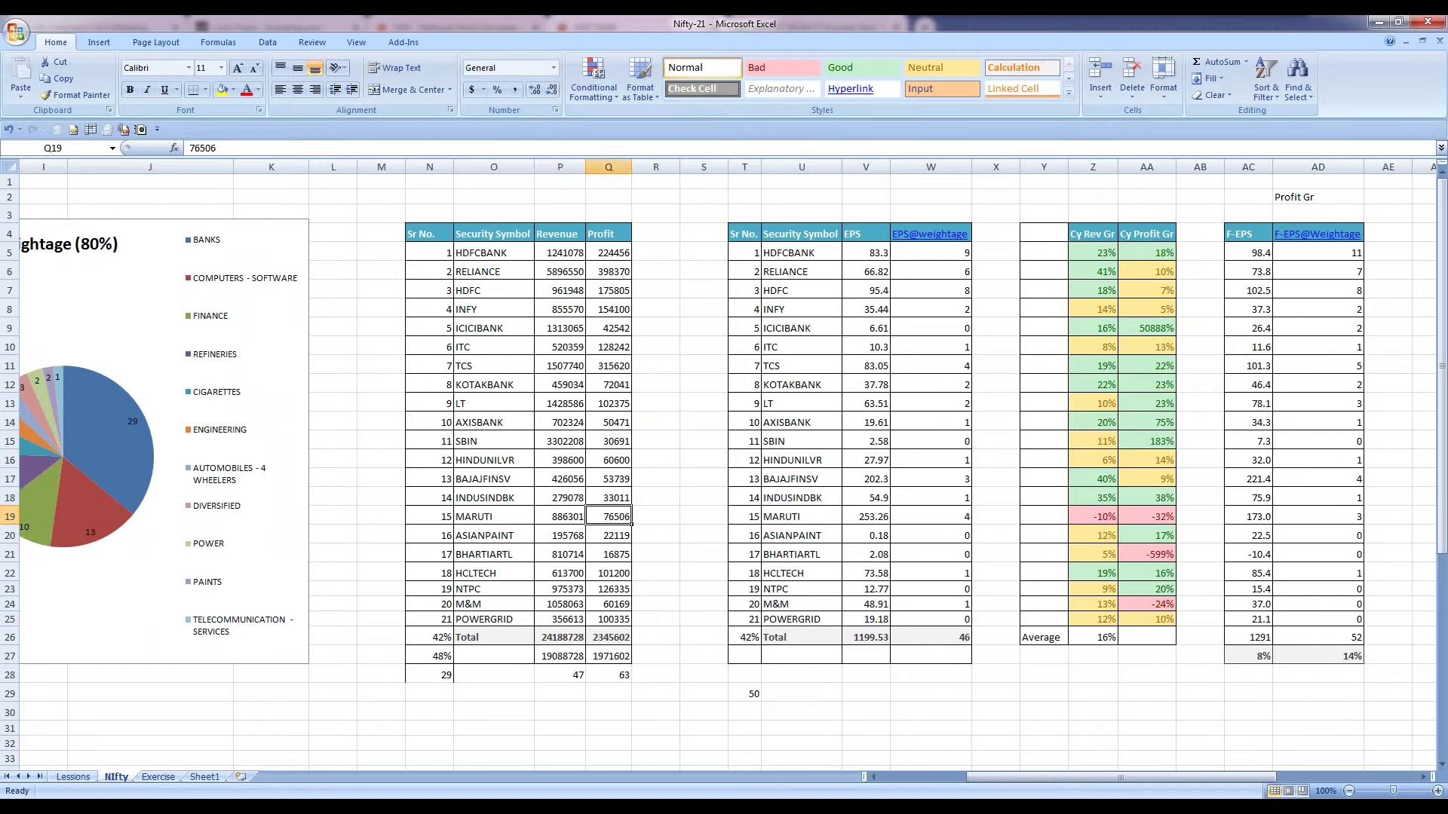
key(Right)
key(Right)
key(Right)
key(Right)
key(Right)
key(Right)
key(Right)
key(Right)
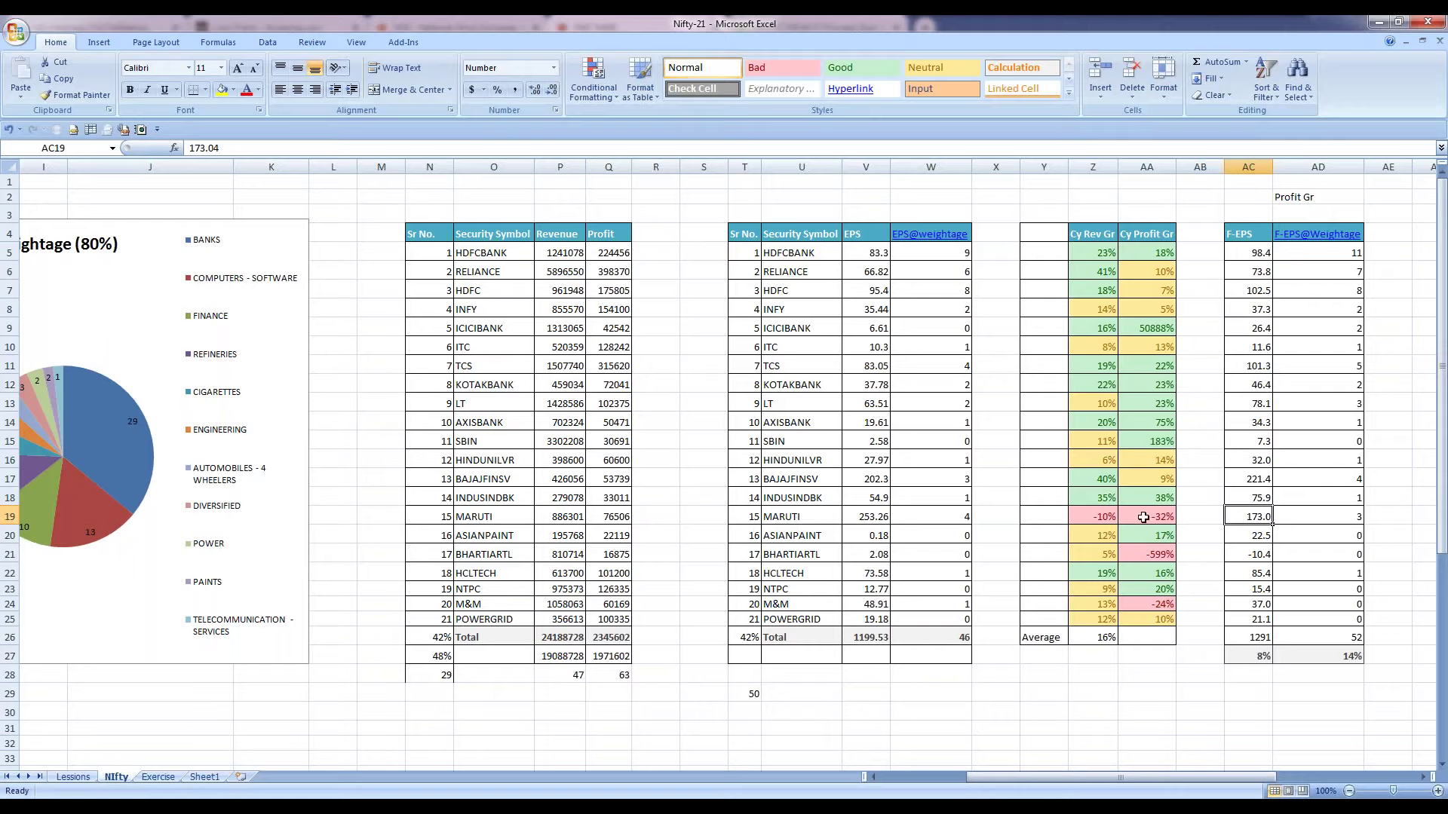
drag(1143, 517, 1248, 517)
click(1248, 516)
Step: Enter =173*5 as MARUTI's F-EPS in J8 of the Exercise sheet and compare it with the Eps in G8
click(158, 778)
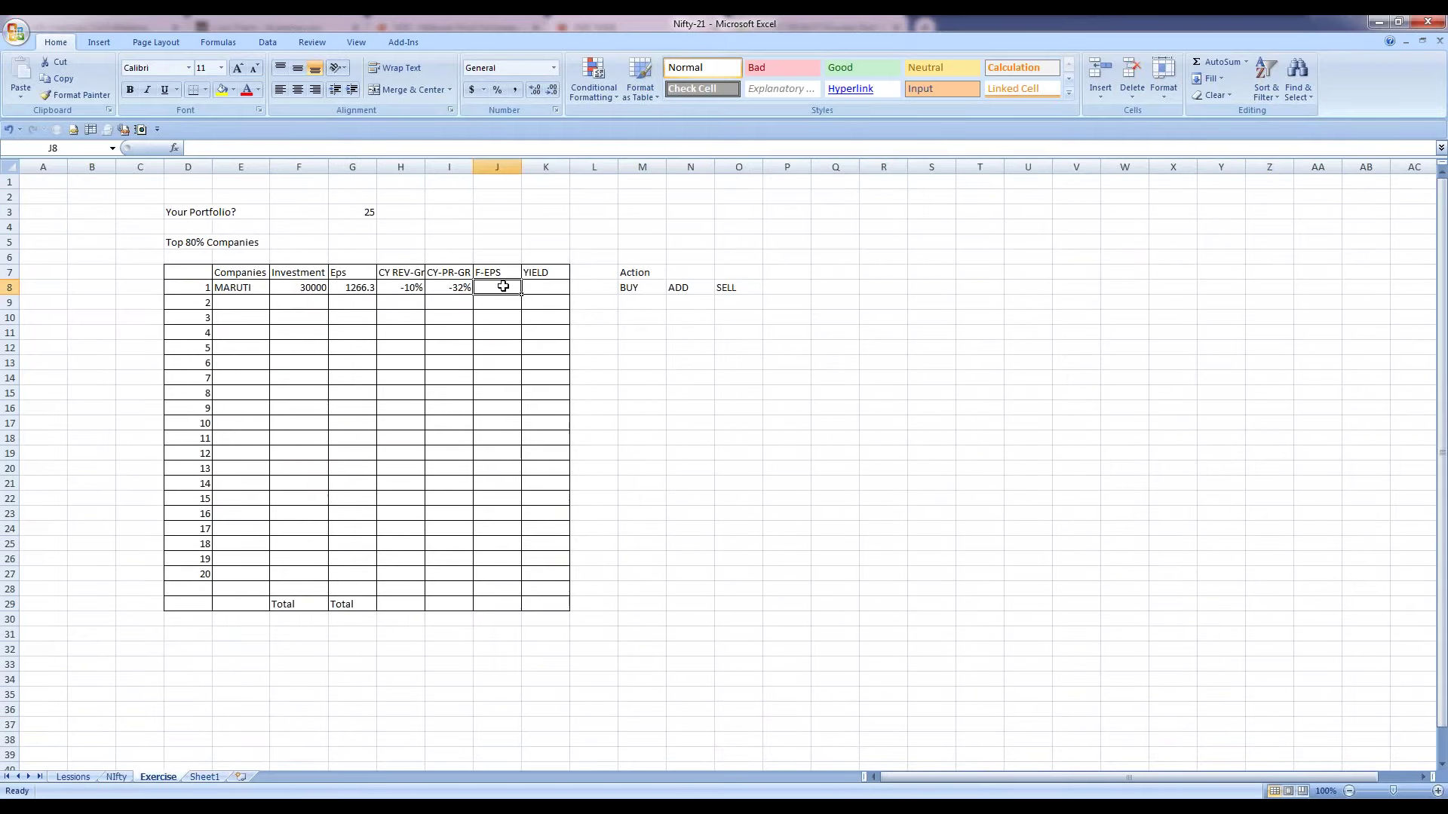
text(=173)
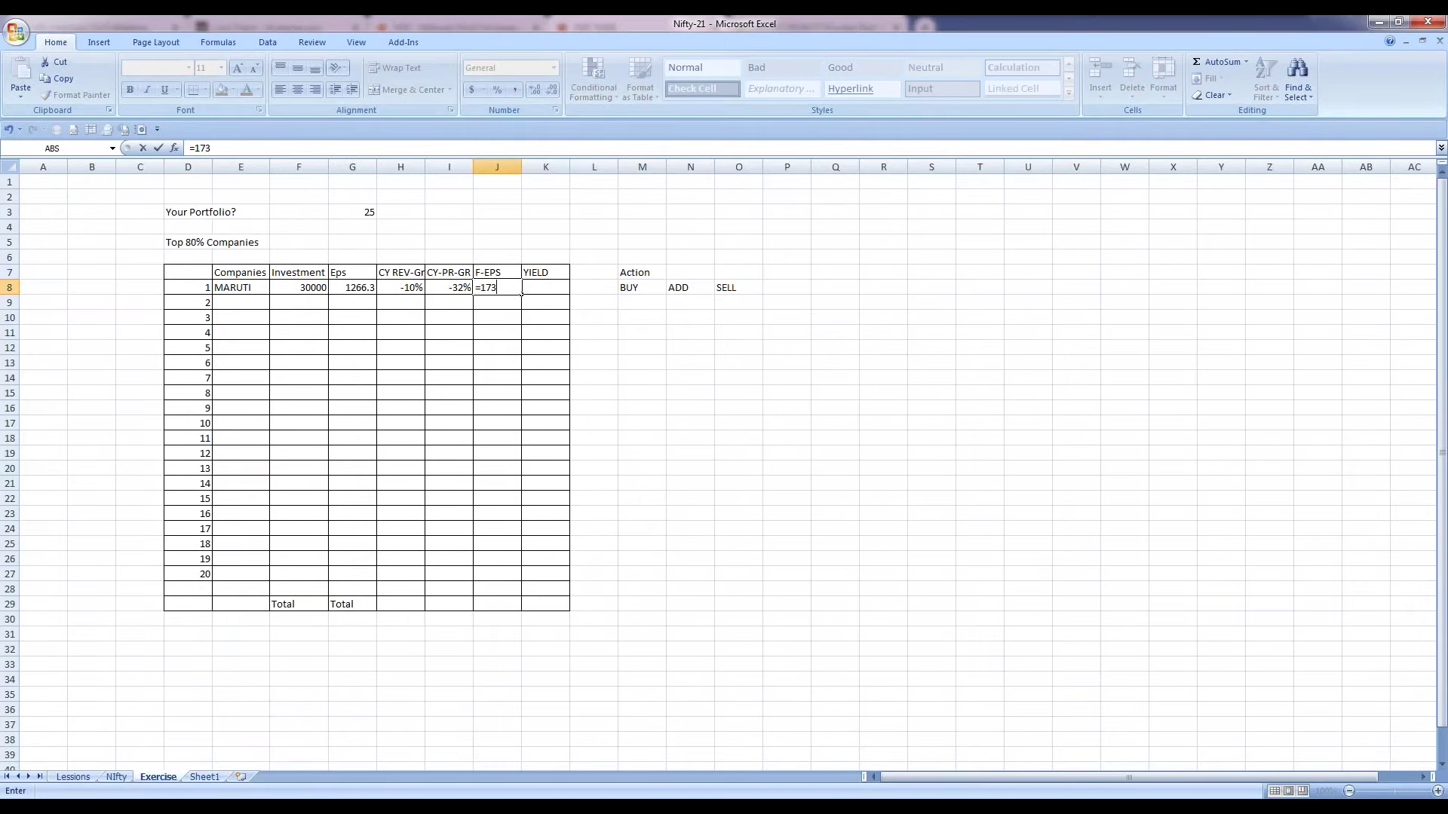
text(*5)
key(Return)
click(520, 293)
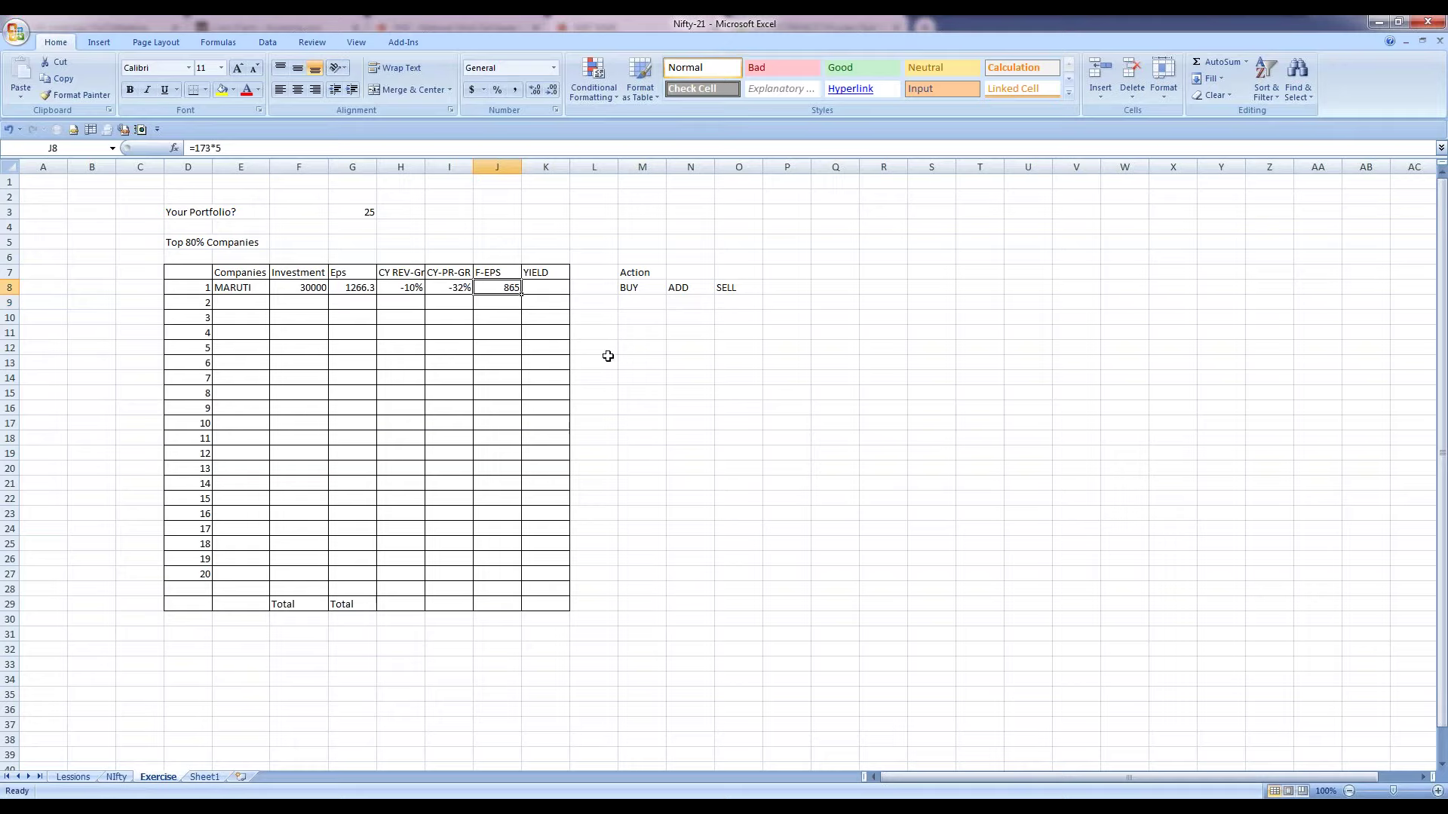
click(354, 289)
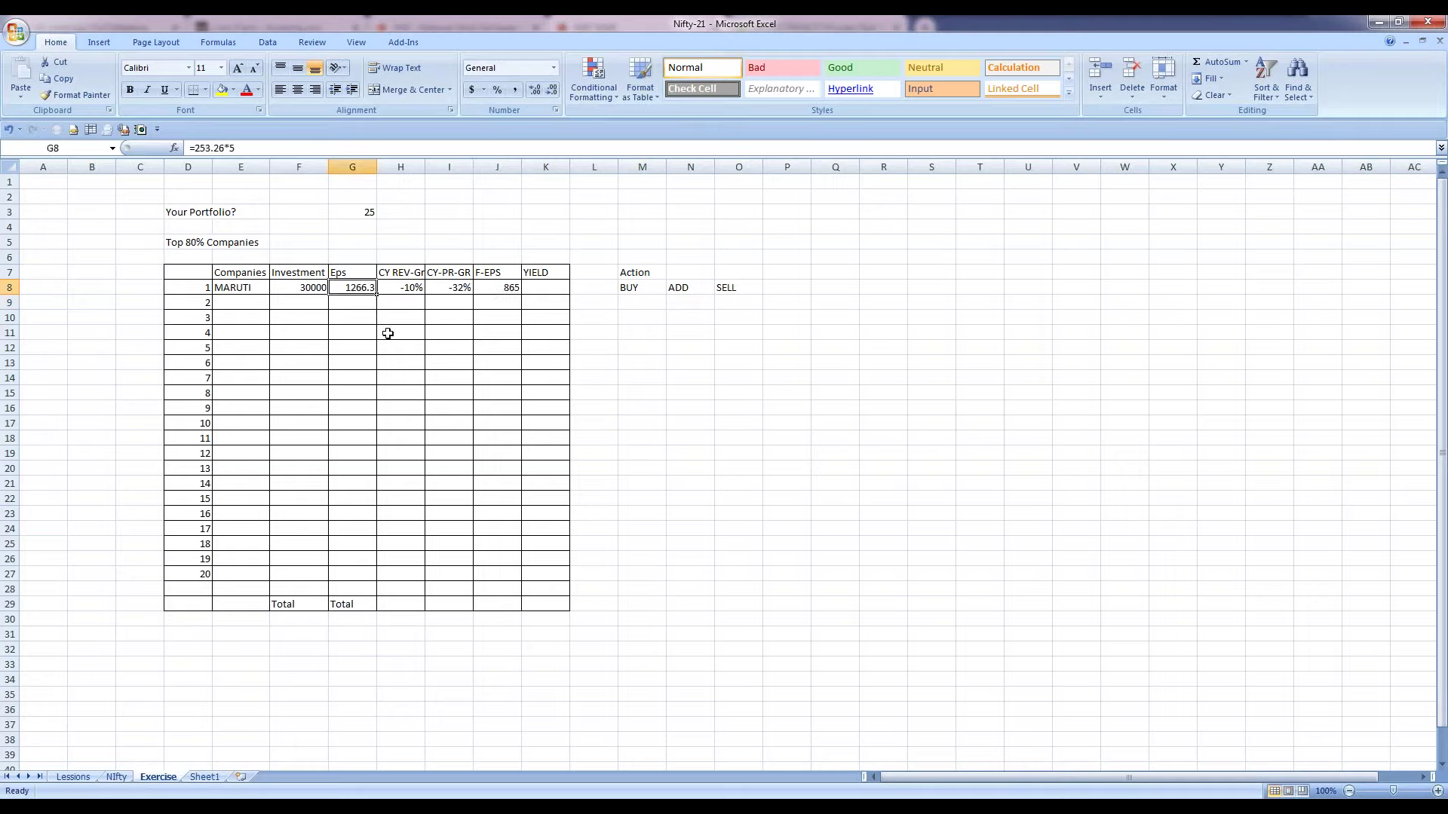
click(515, 287)
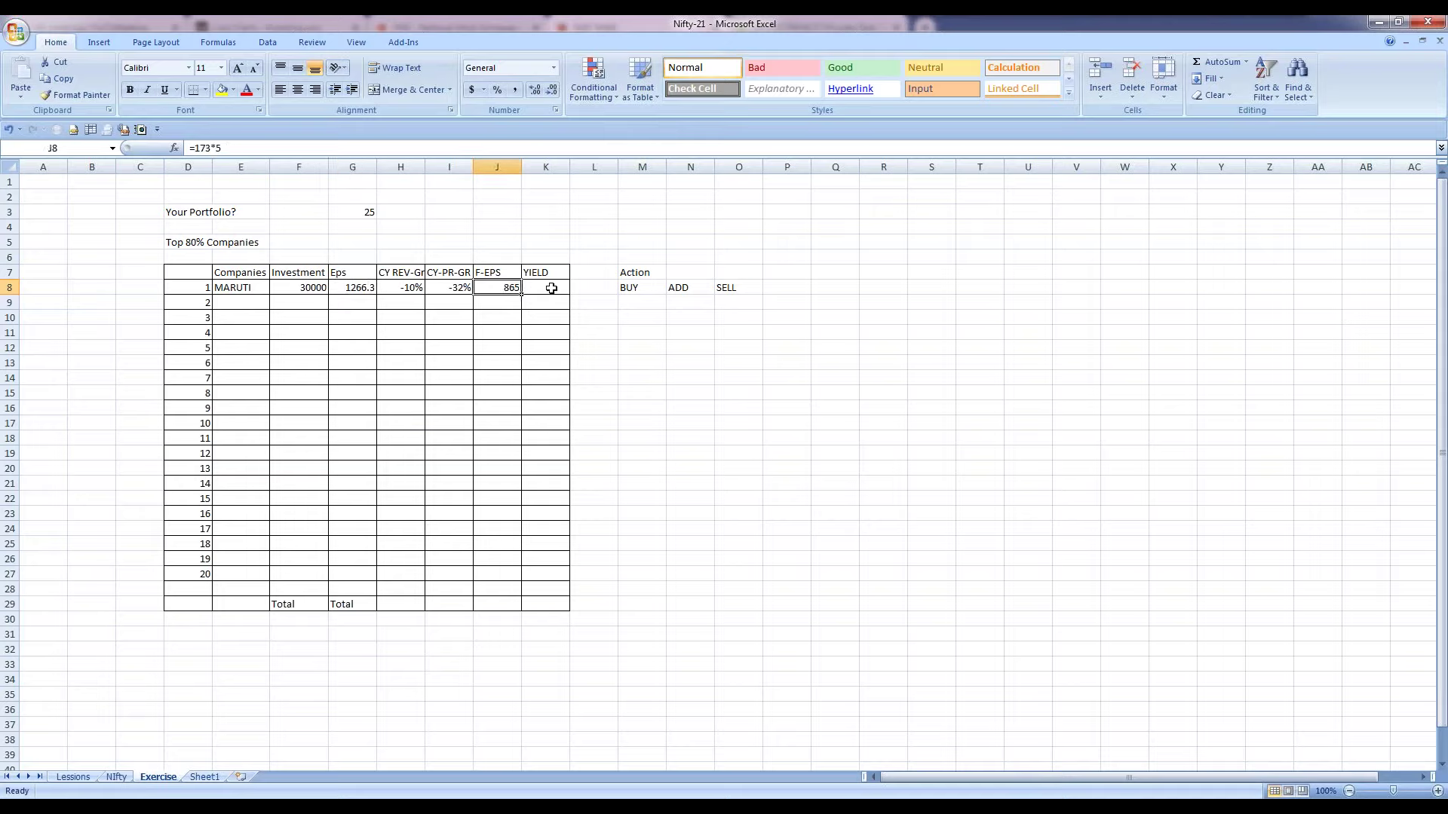
click(551, 289)
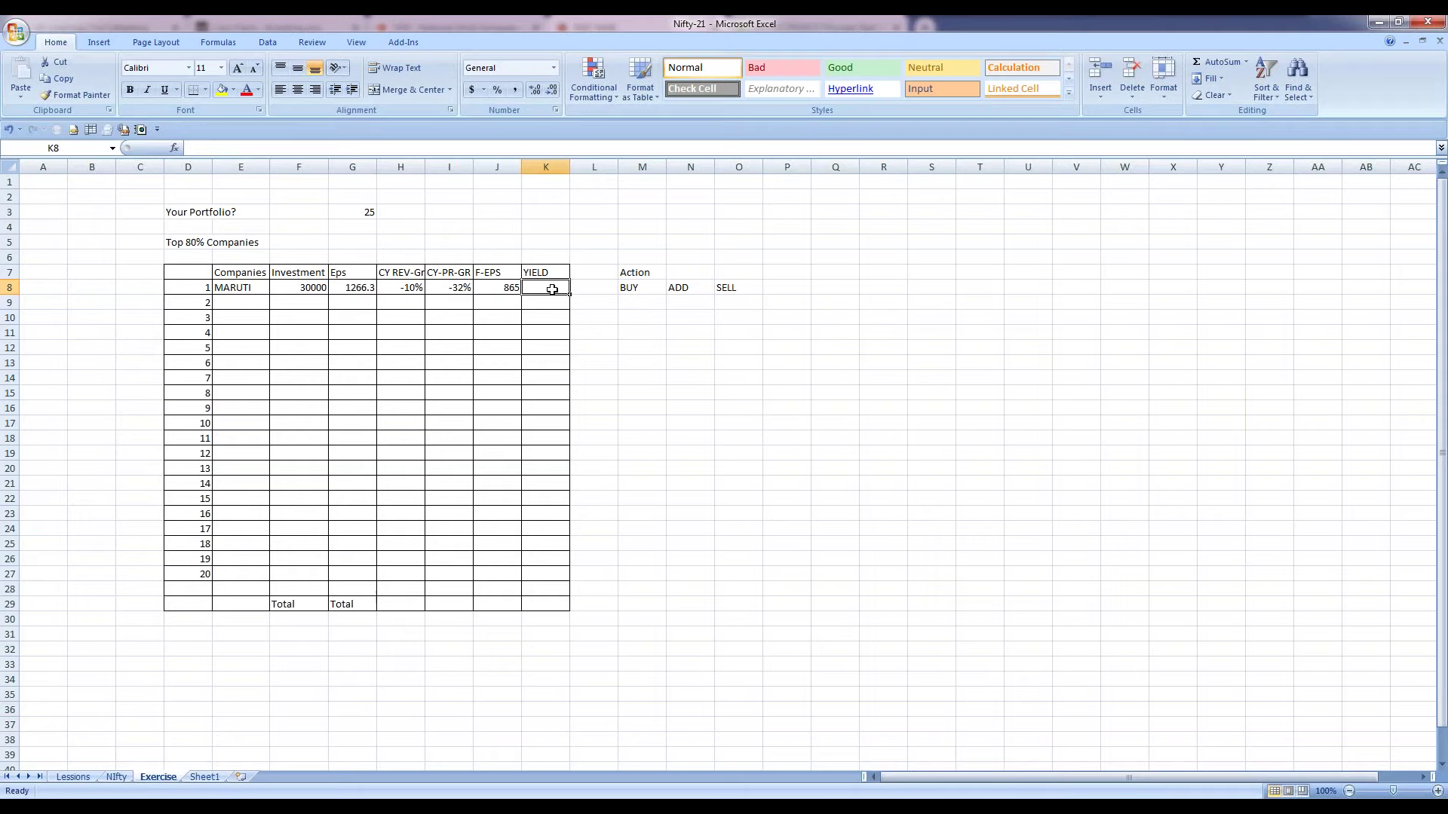
text(=)
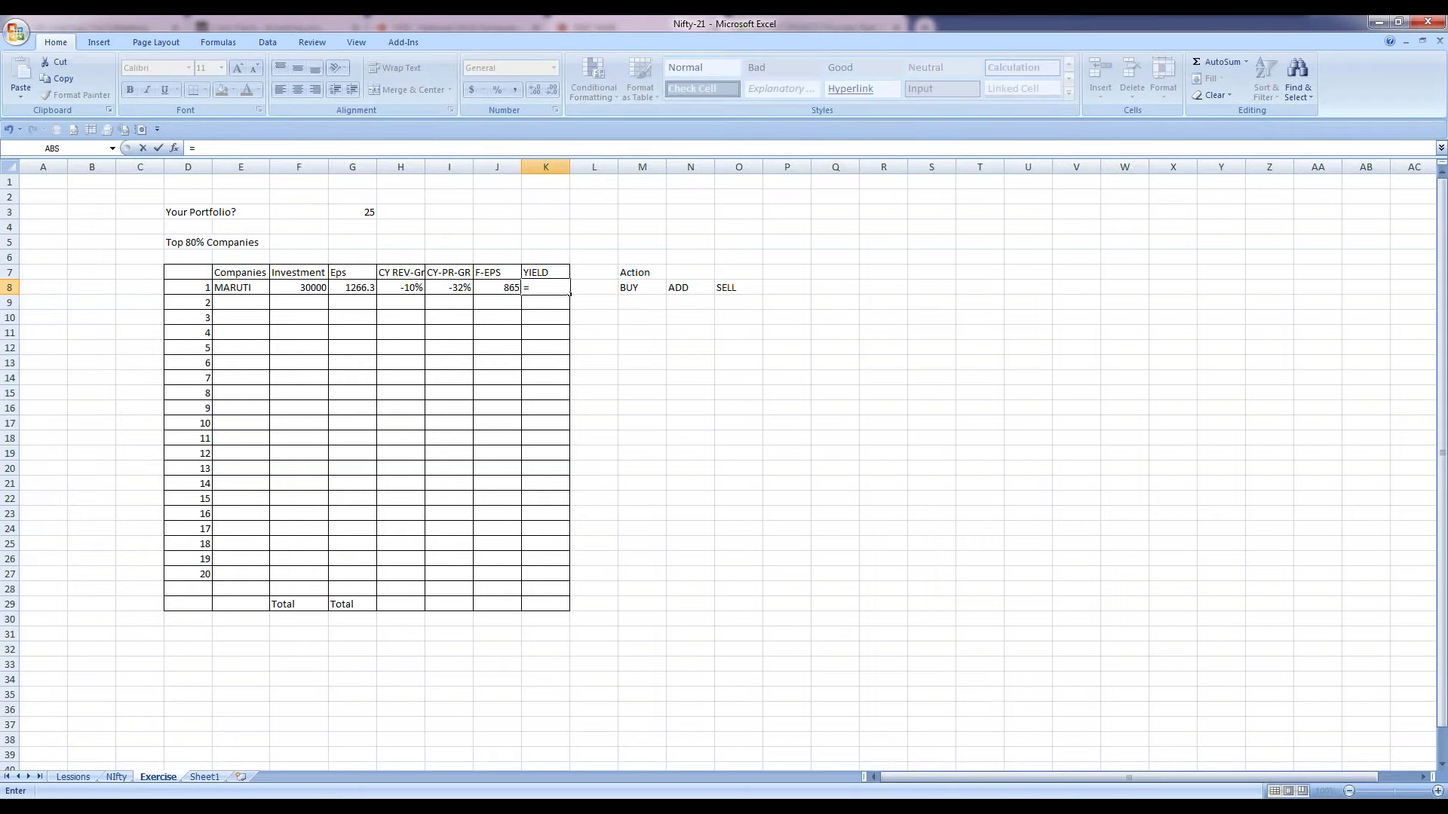
key(Escape)
Step: Select MARUTI's investment in F8, then switch to the Investing.com live chart and look up MARUTI
click(497, 290)
click(328, 293)
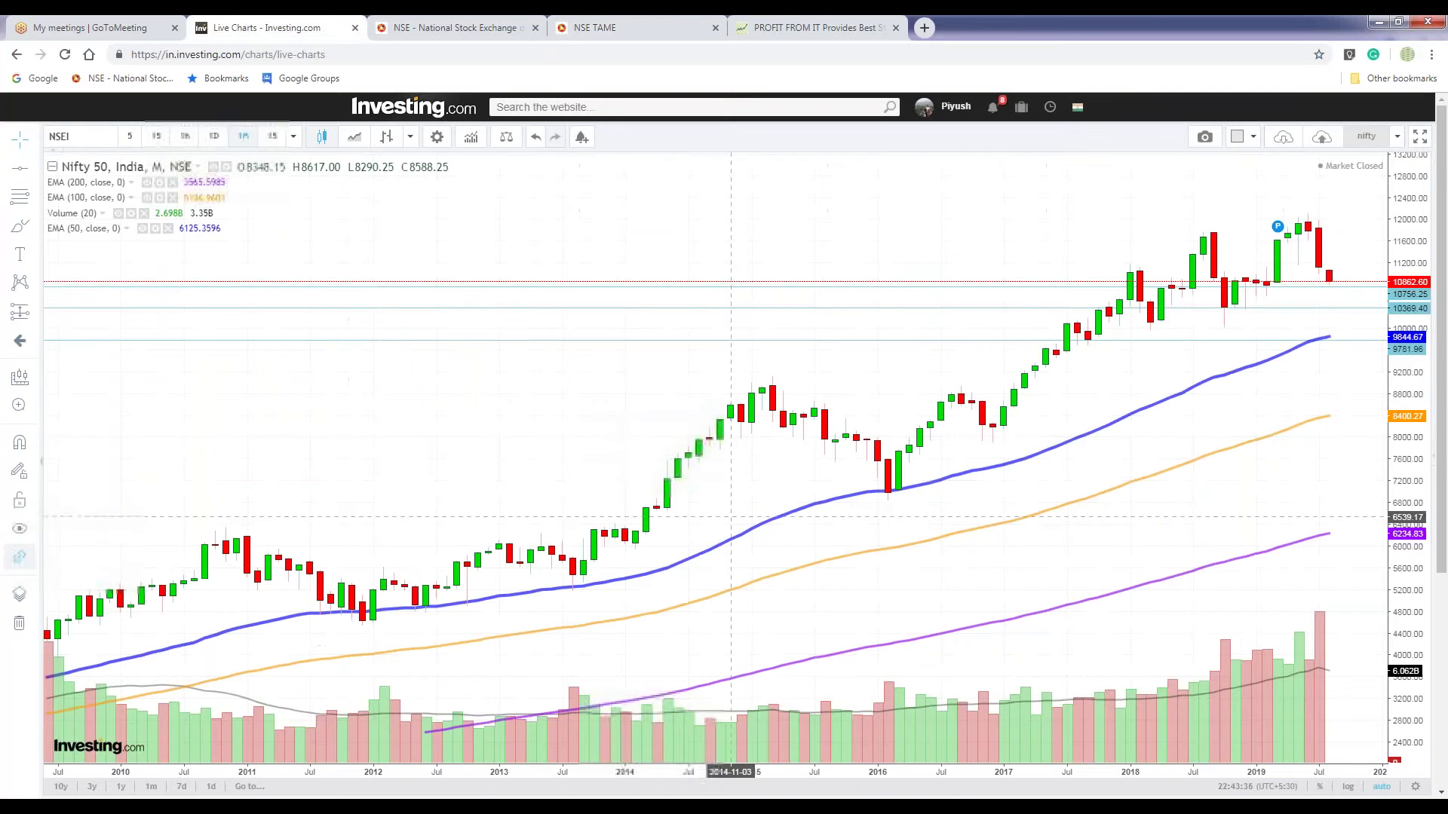
text(MARUTI)
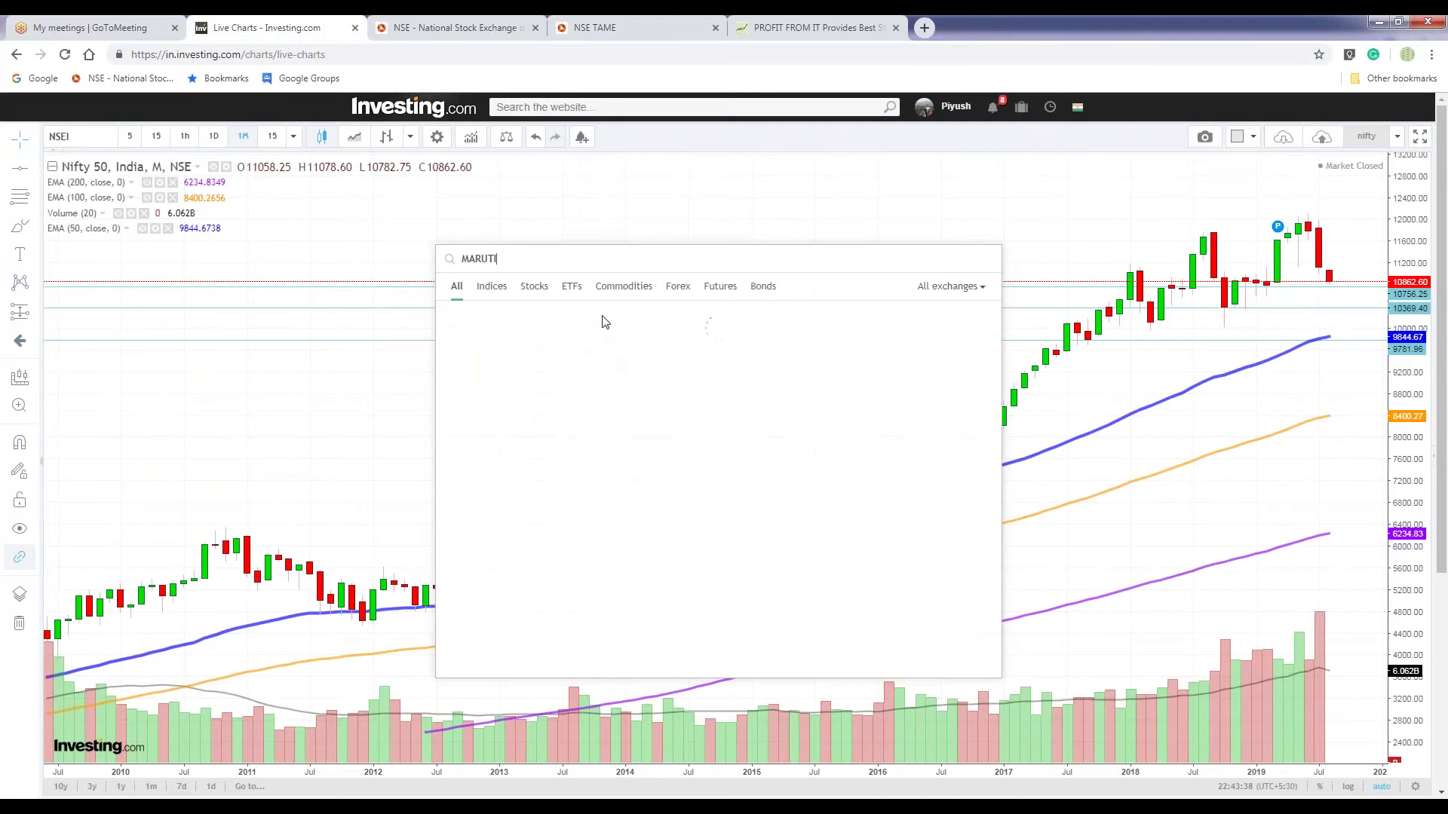
click(600, 317)
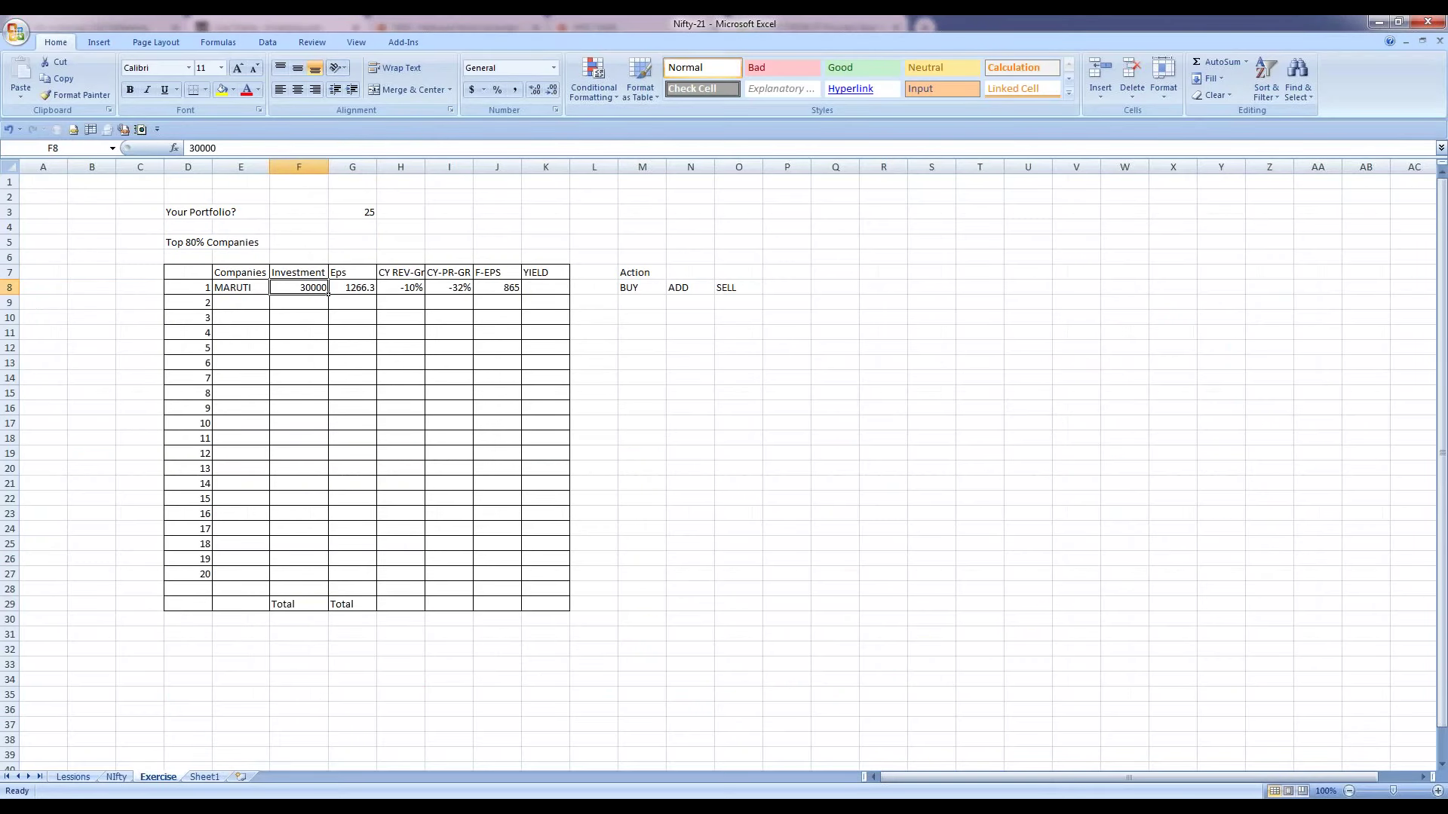
Step: Replace MARUTI's investment in F8 of the Exercise sheet with the formula =5670*5
text(=5670*5)
key(Return)
key(Up)
Step: Calculate MARUTI's yield in K8 as 100 times the F-EPS in J8 divided by the investment in F8
key(Right)
key(Right)
key(Right)
key(Right)
key(Right)
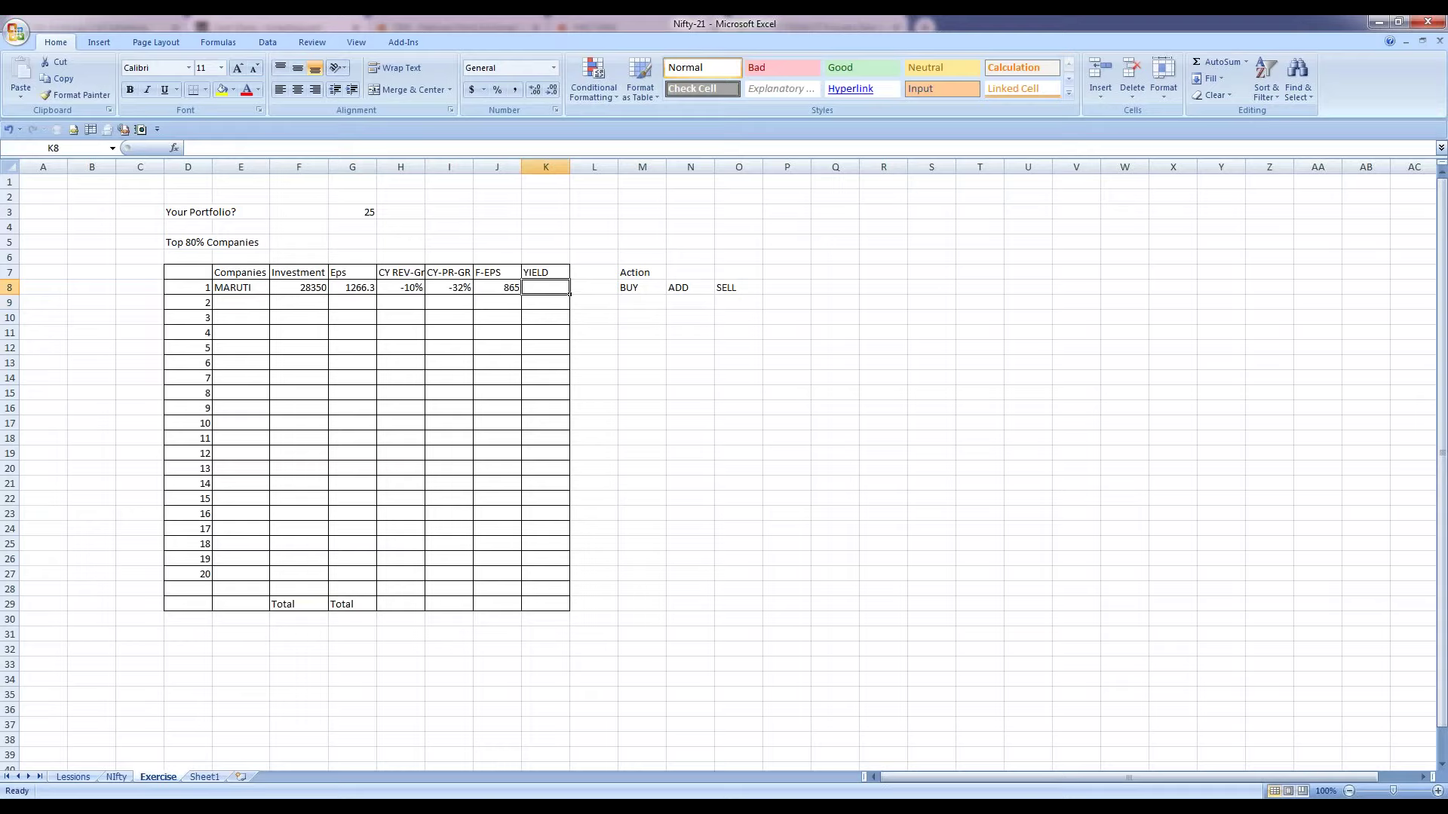
text(=(100*)
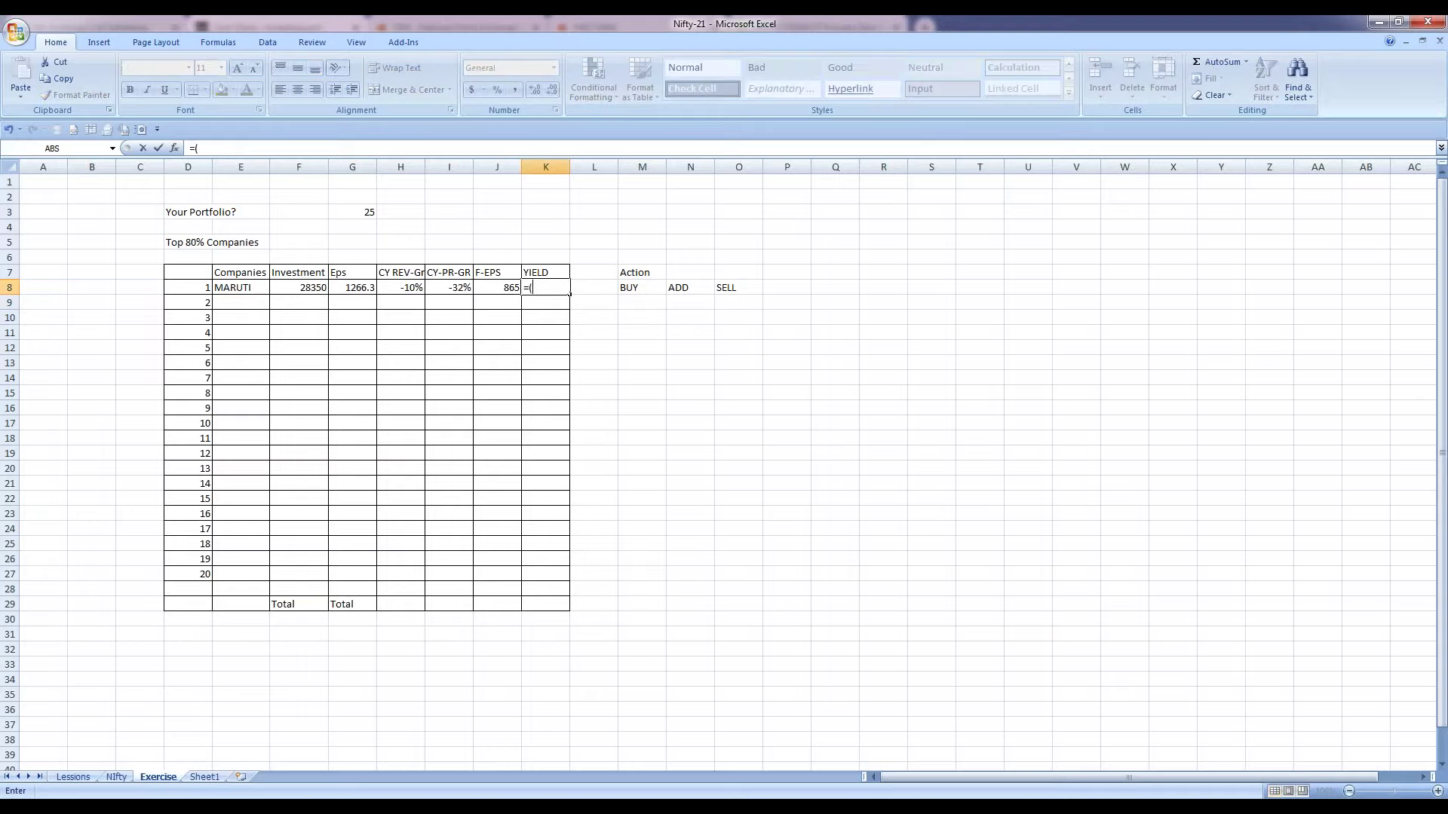
key(Left)
text()/)
key(Left)
key(Left)
key(Left)
key(ctrl+Return)
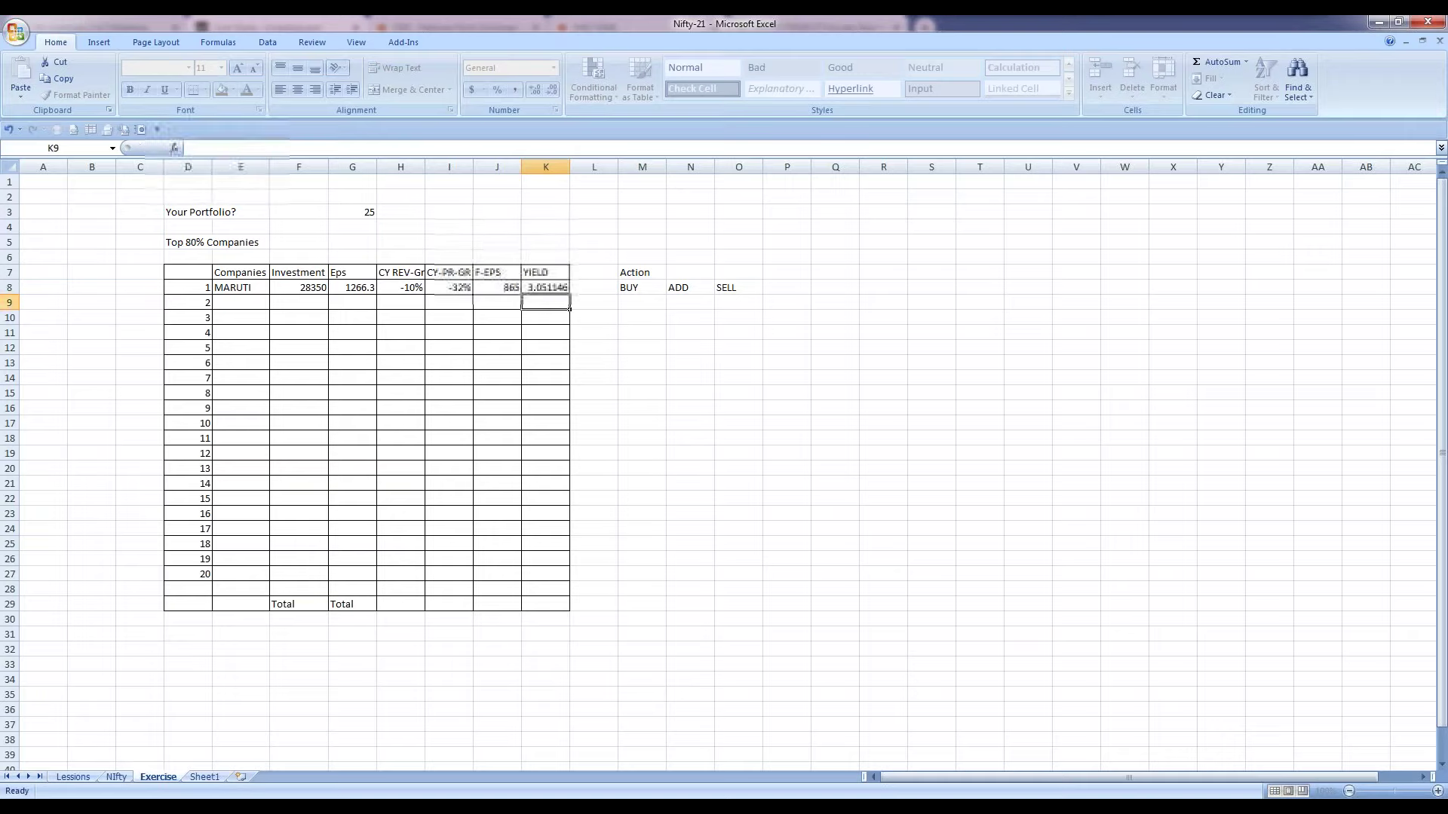
Step: Reduce MARUTI's yield in K8 to no decimal places
click(553, 90)
click(553, 91)
click(552, 91)
click(640, 438)
click(555, 283)
click(555, 379)
Step: Review the company and investment columns, E8:E27 and F8:F27, and the cells F28 and G28 for the totals
drag(244, 288, 247, 574)
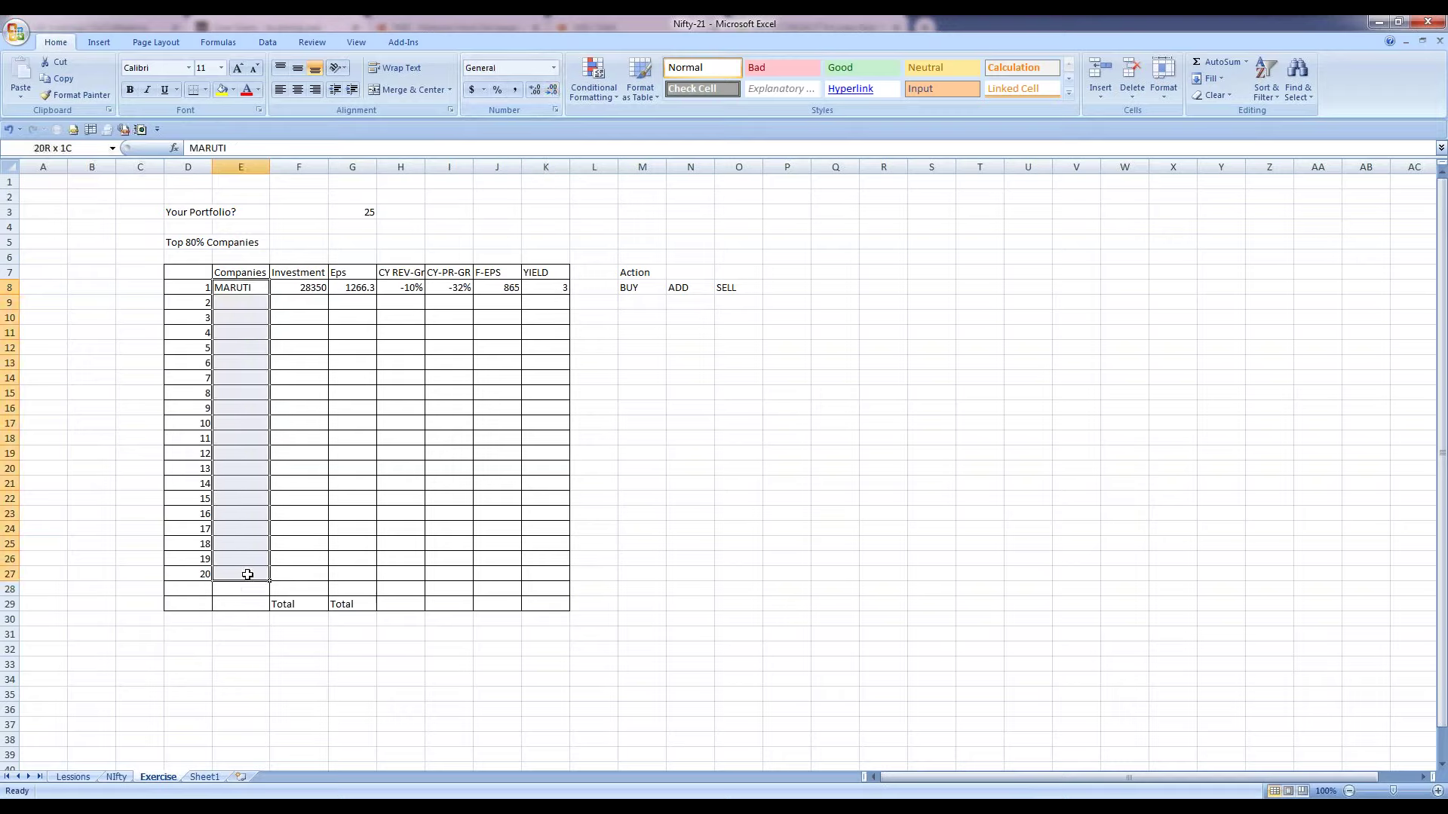
click(194, 243)
click(250, 407)
drag(300, 290, 299, 575)
click(323, 587)
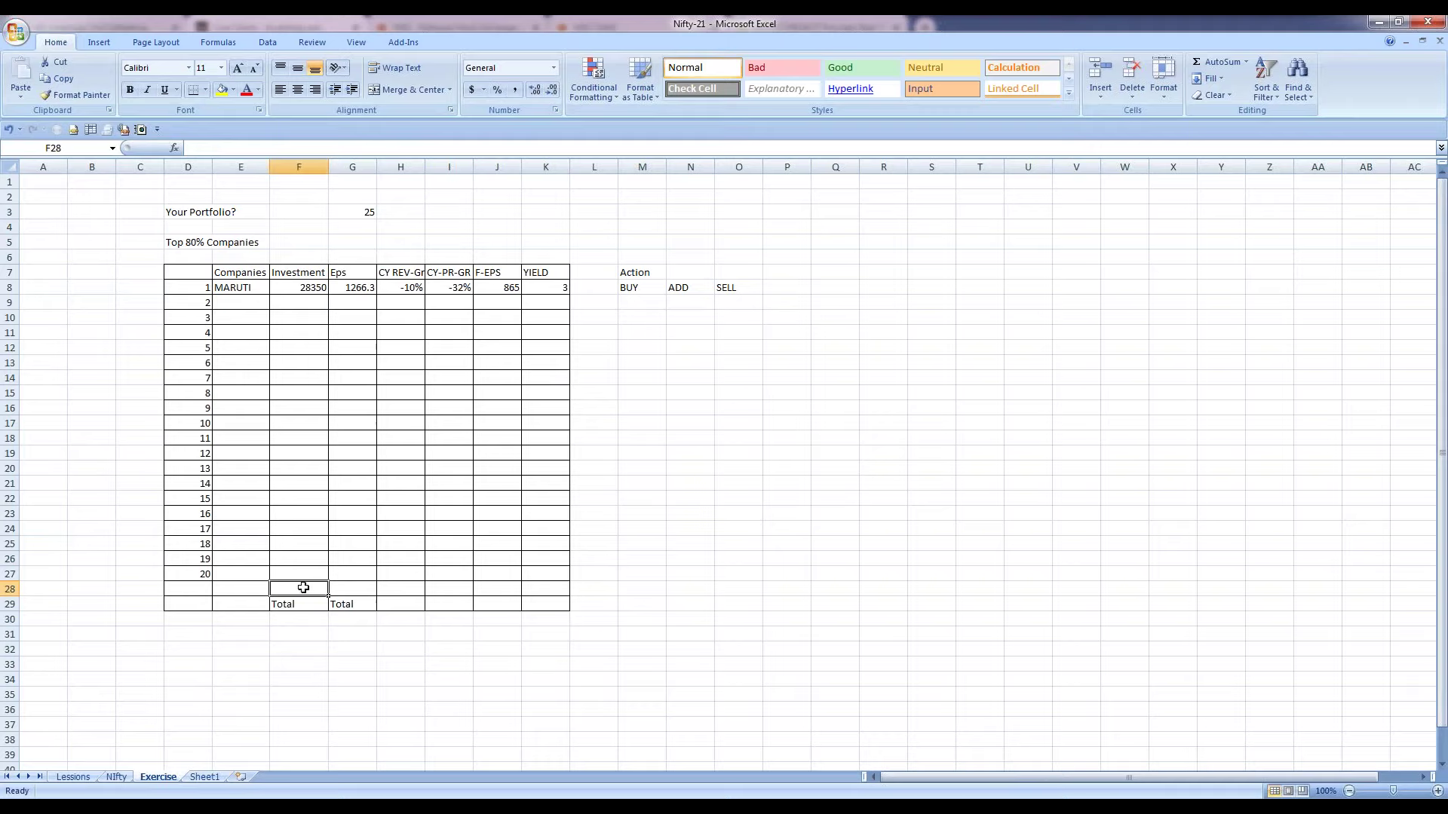
click(343, 587)
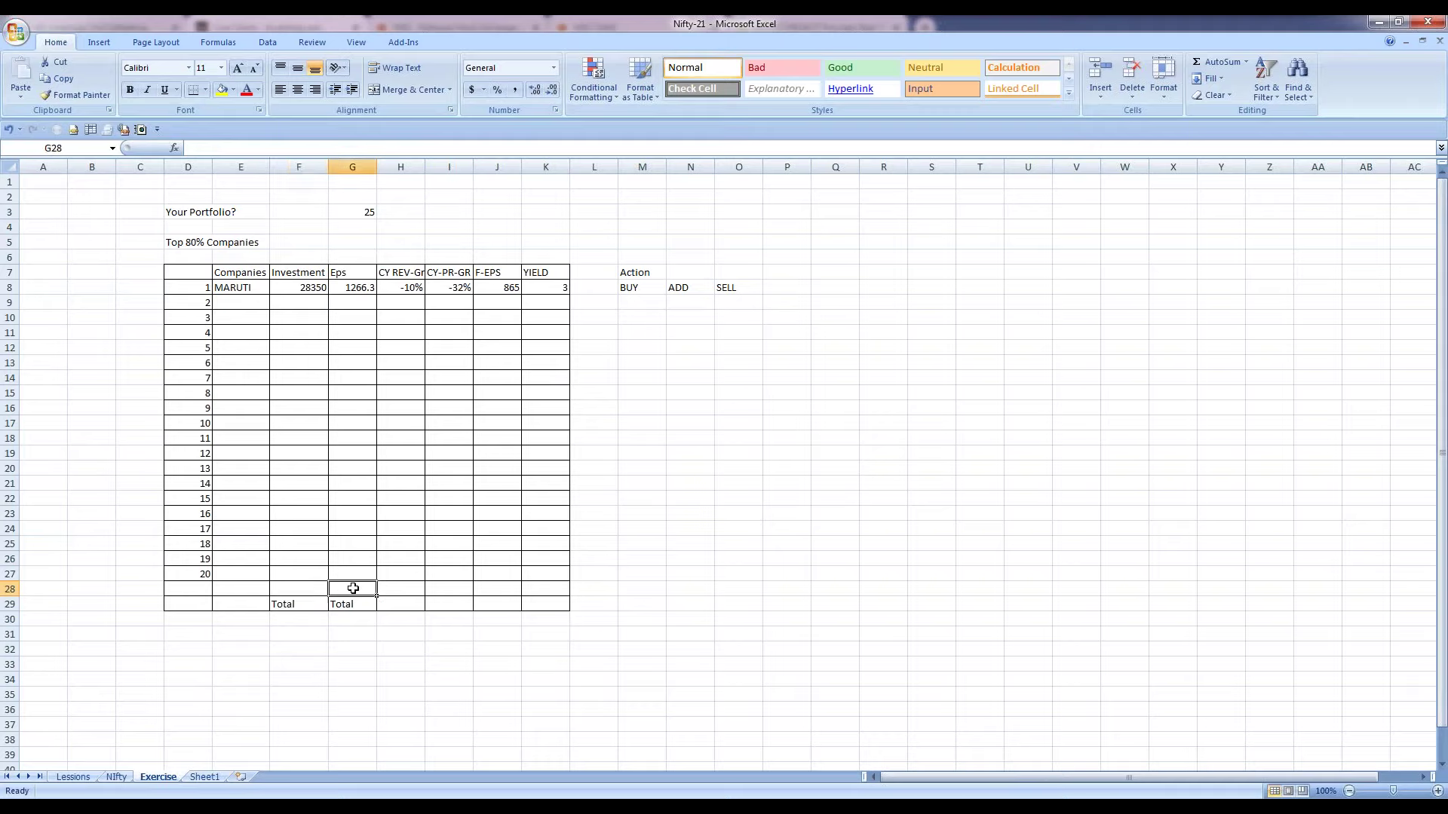
Step: Review the growth columns H8:I27, the F-EPS column and the empty F-EPS and yield cells in row 28
click(411, 287)
drag(436, 290, 448, 574)
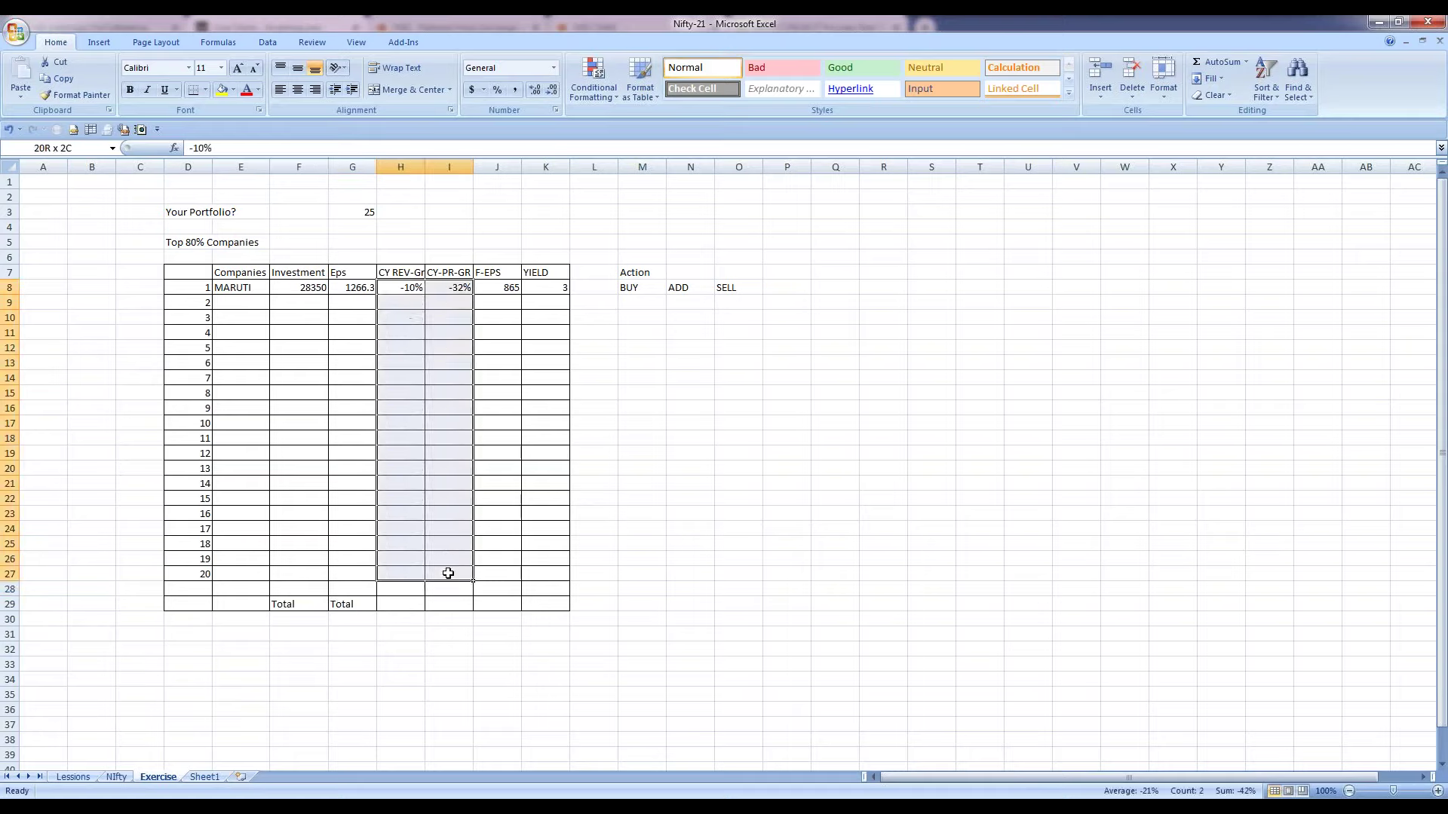
drag(503, 287, 502, 322)
click(494, 585)
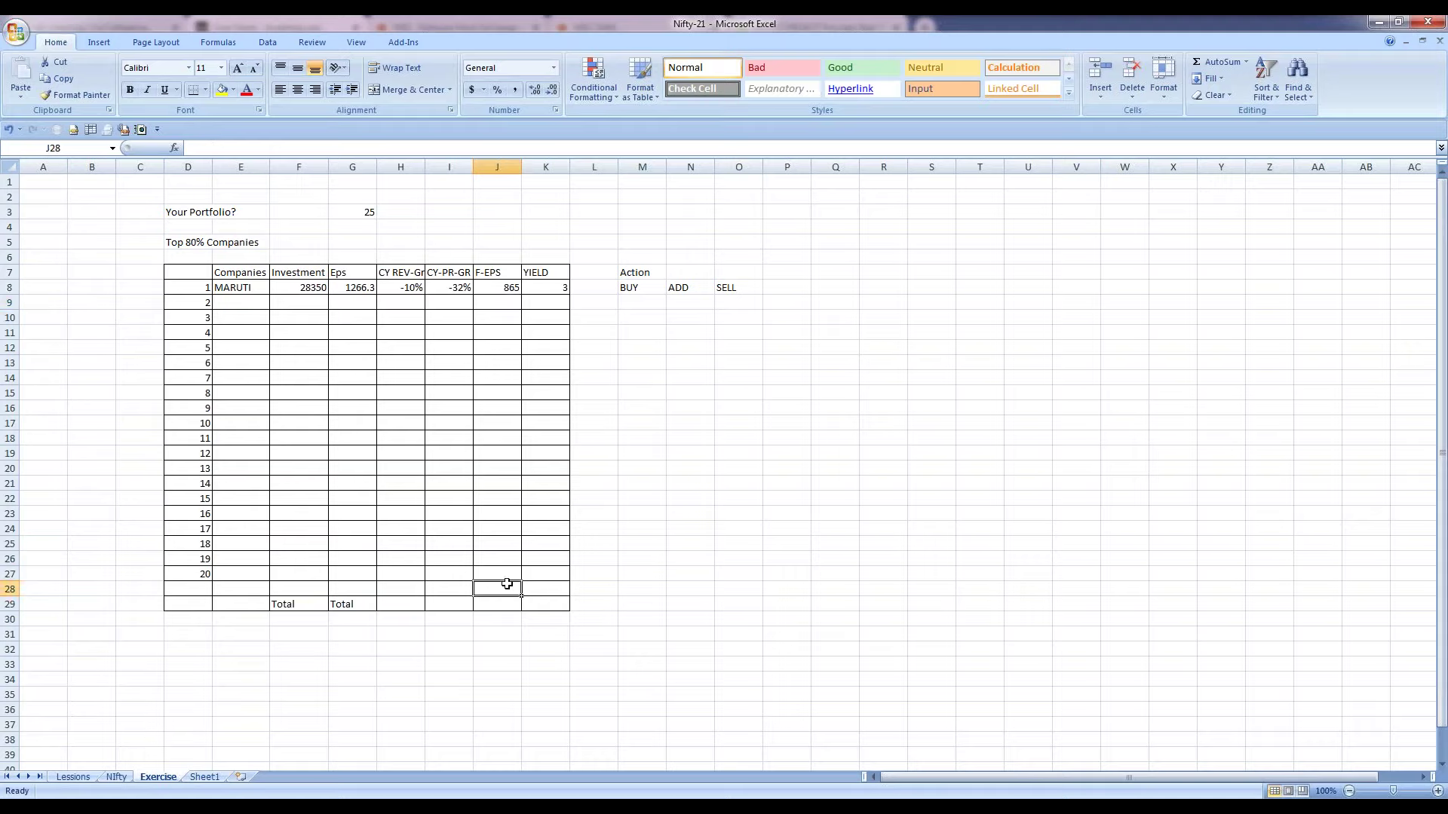
click(546, 586)
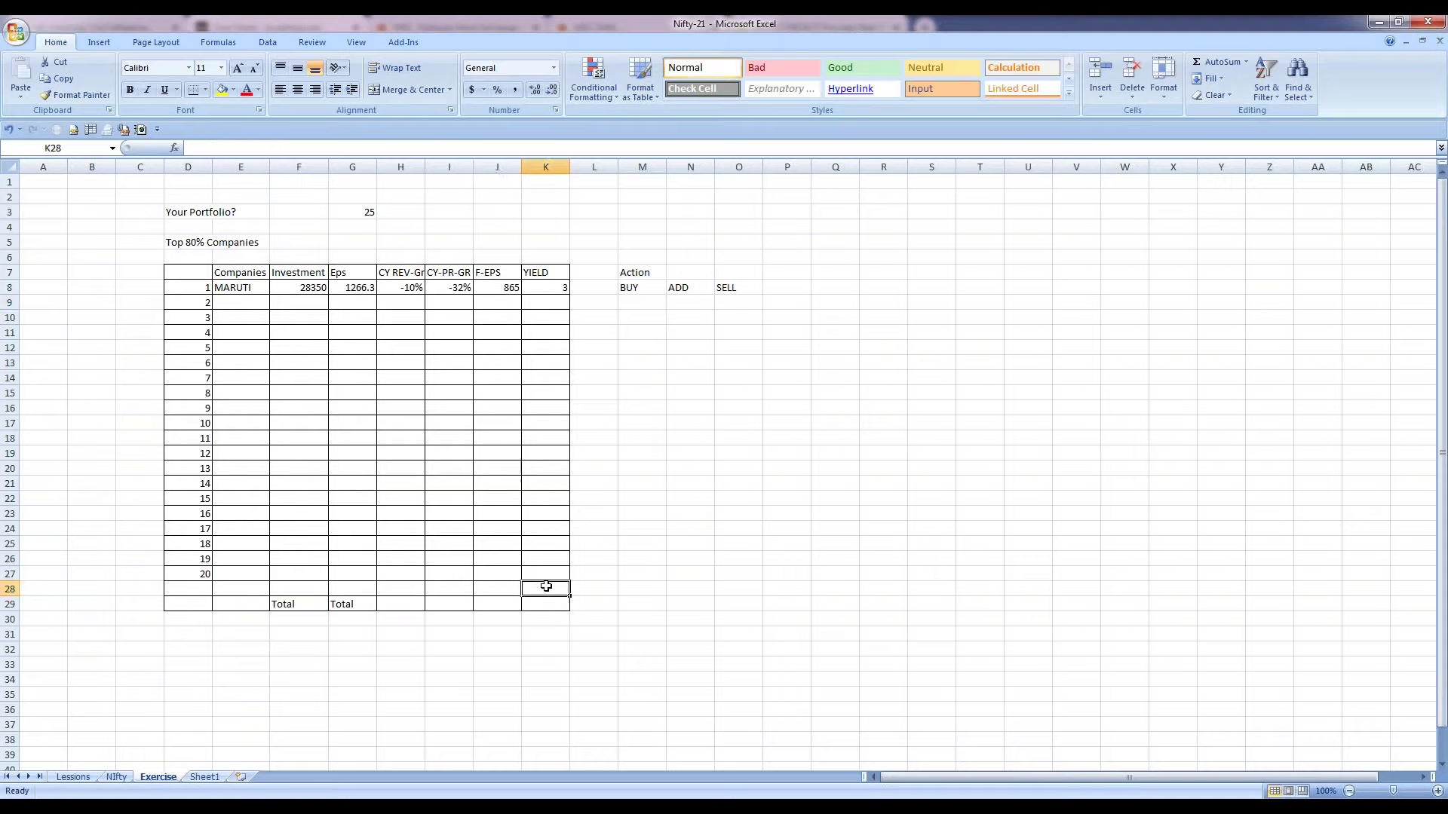
Step: Enter the example yields 2.5 in L28 and 6 in M28 beside the portfolio table
click(608, 589)
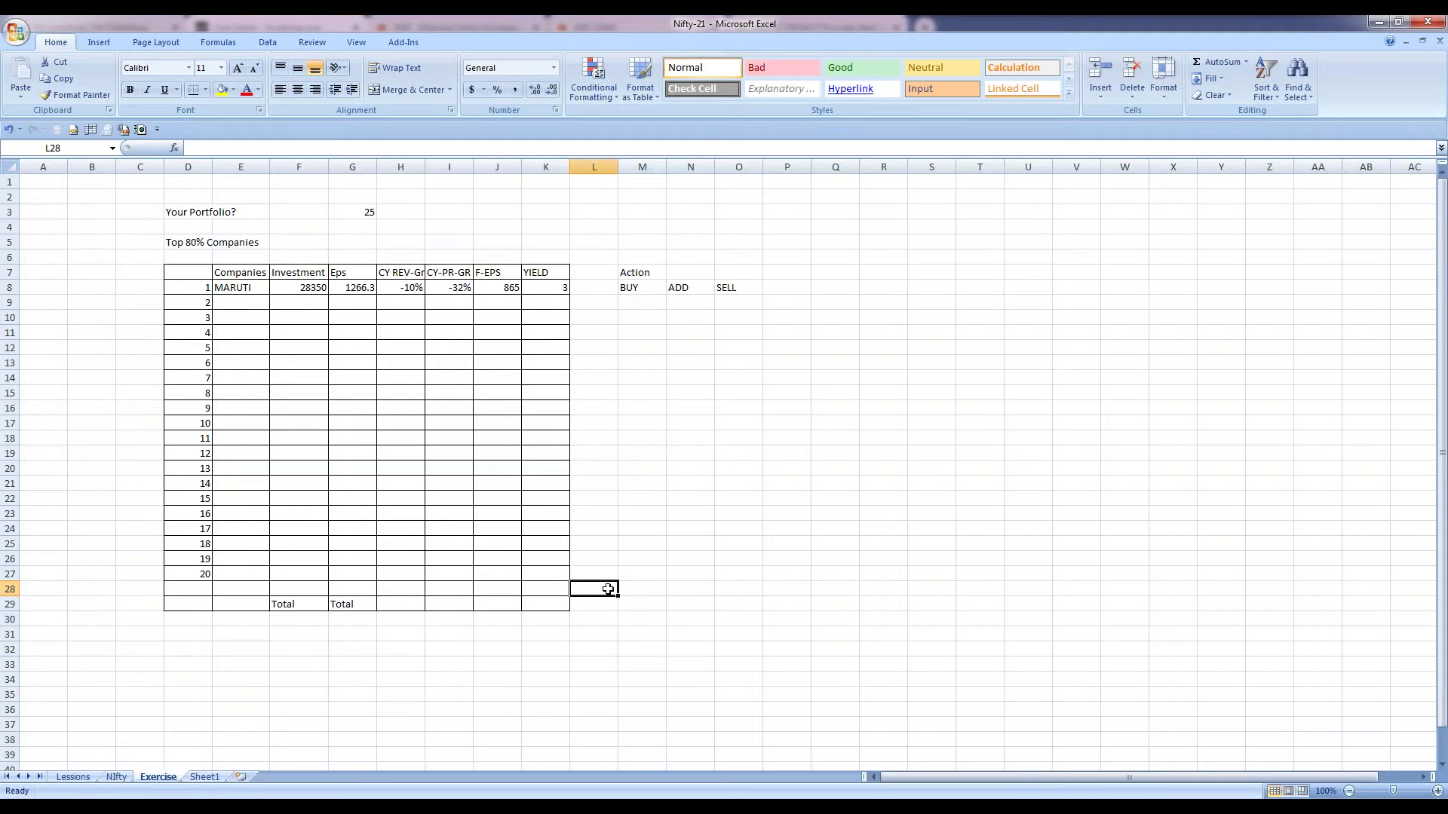
text(2.5)
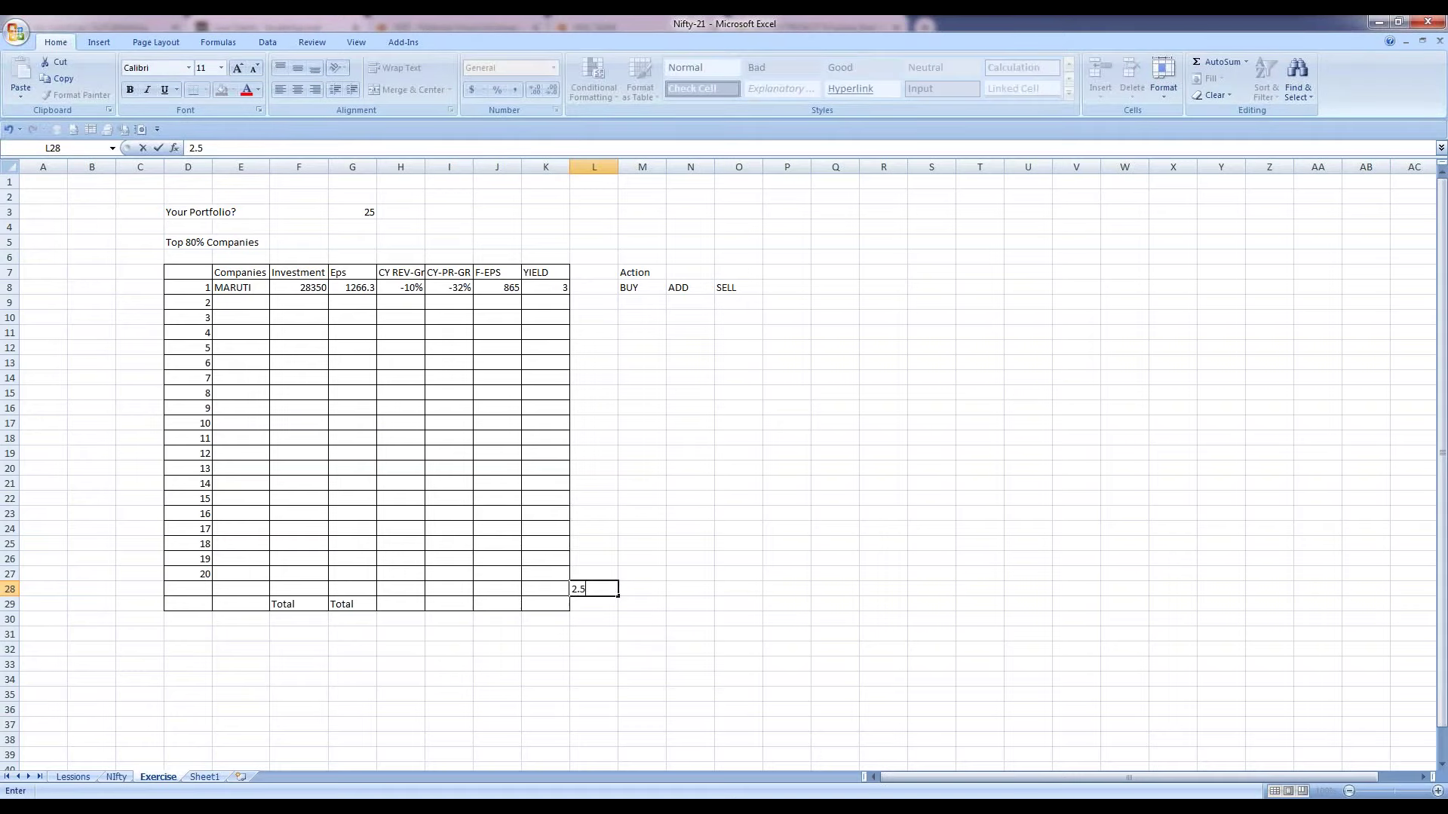
key(ctrl+Return)
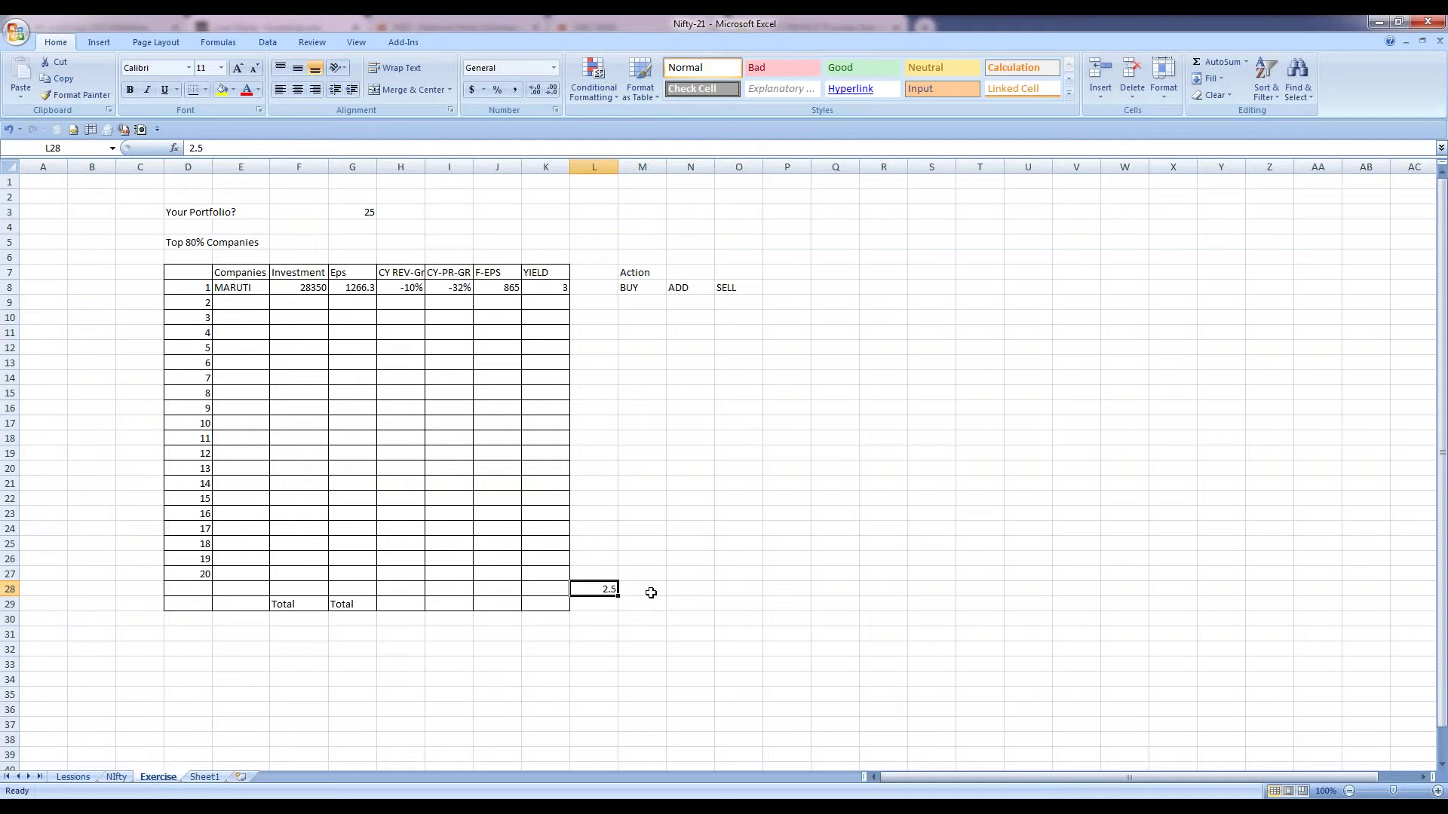
click(650, 591)
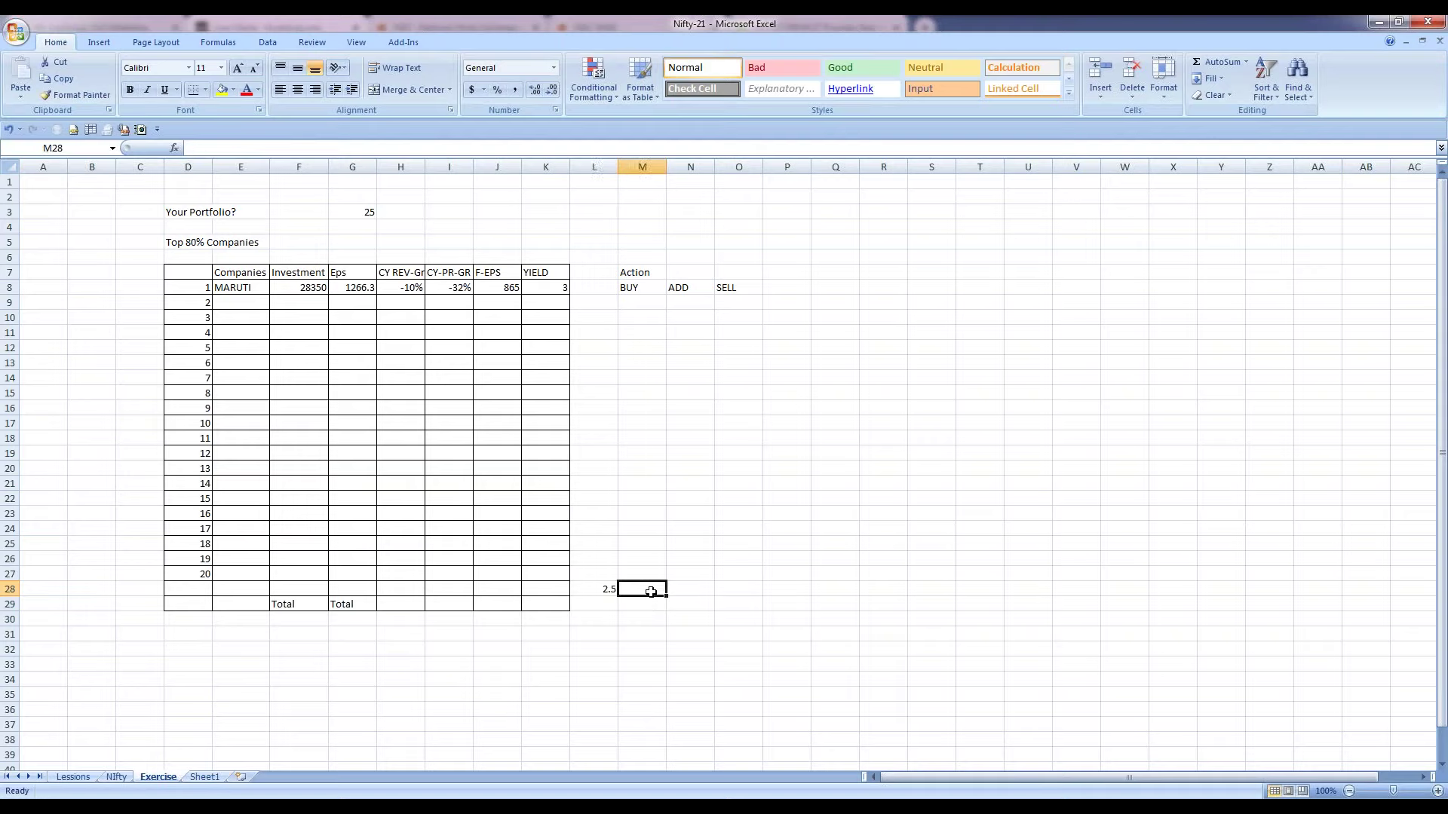
text(6)
key(ctrl+Return)
Step: Clear the example yields from L28:M28
click(594, 589)
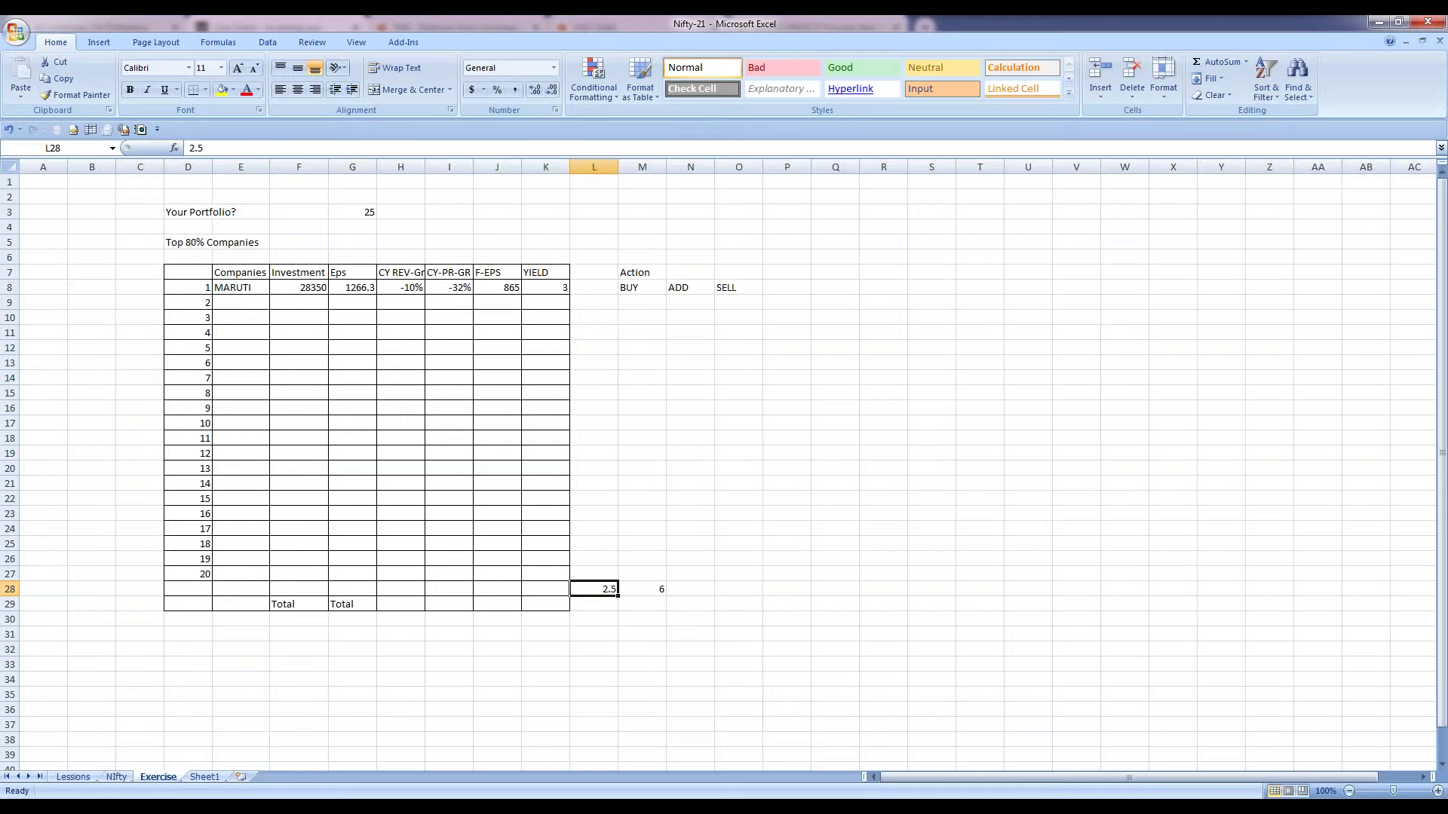
click(642, 588)
click(594, 589)
text(3)
key(Return)
key(shift+Right)
key(Delete)
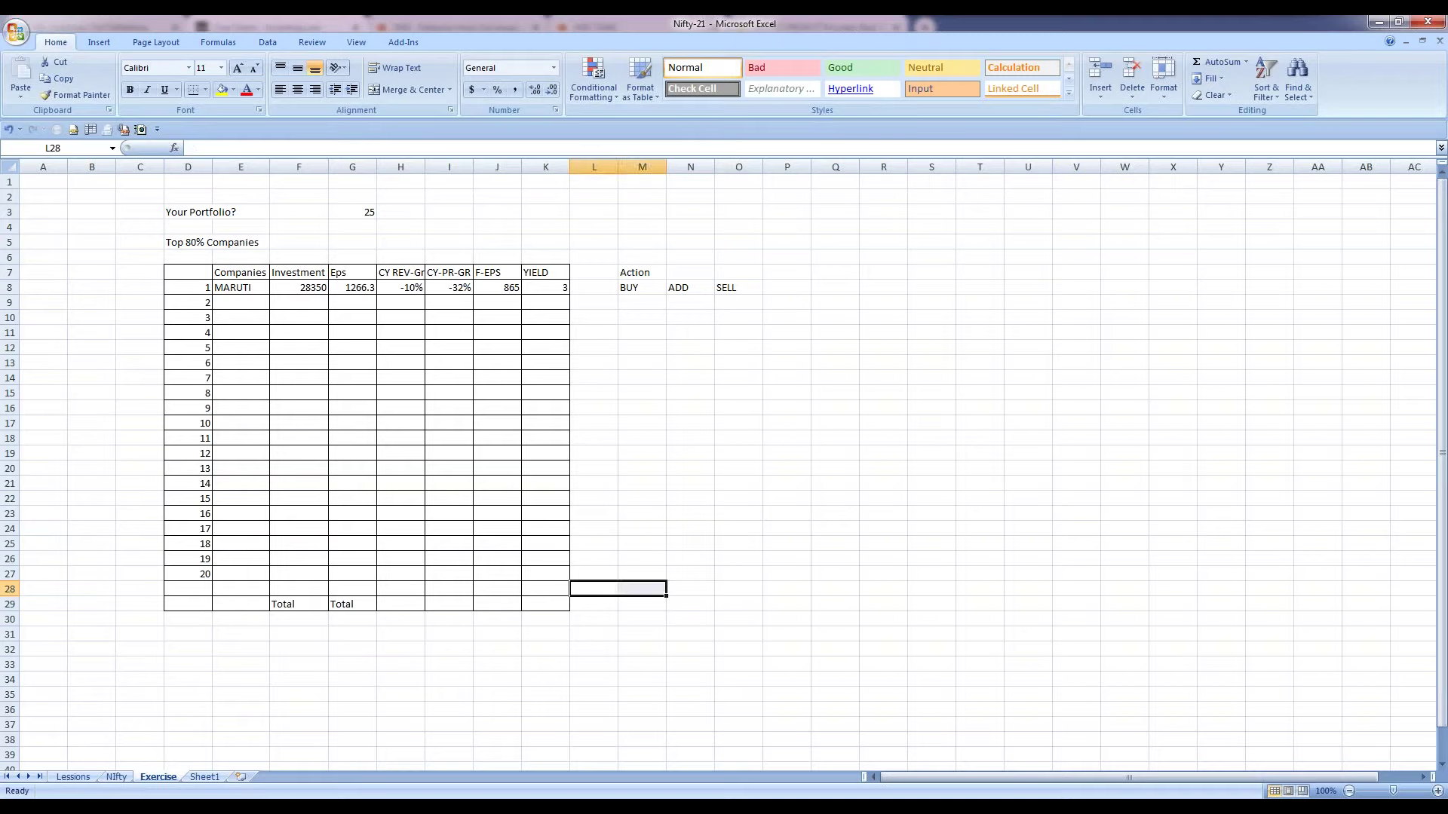
Step: Review row 28 and the totals row 29 across the portfolio table, along with the portfolio headings and the company rows
key(Left)
key(Left)
key(Right)
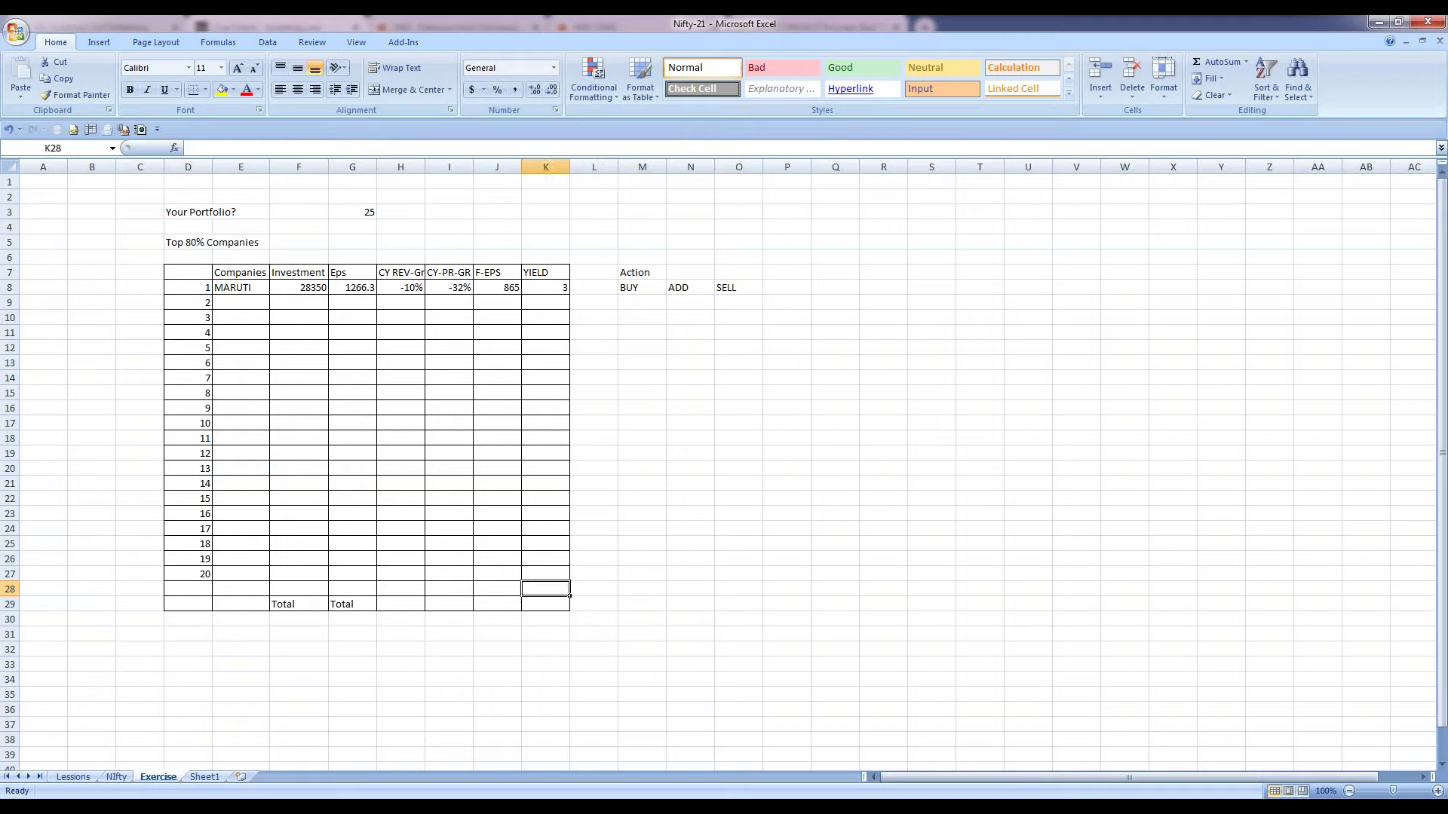
key(Down)
key(Up)
key(Up)
key(Down)
key(Down)
key(Left)
key(Left)
key(Left)
key(Left)
key(Left)
key(Left)
key(Left)
key(Left)
key(Right)
key(Right)
key(Right)
key(Right)
key(Right)
key(Right)
key(Right)
key(Right)
drag(192, 216, 192, 258)
drag(403, 532, 552, 240)
click(675, 516)
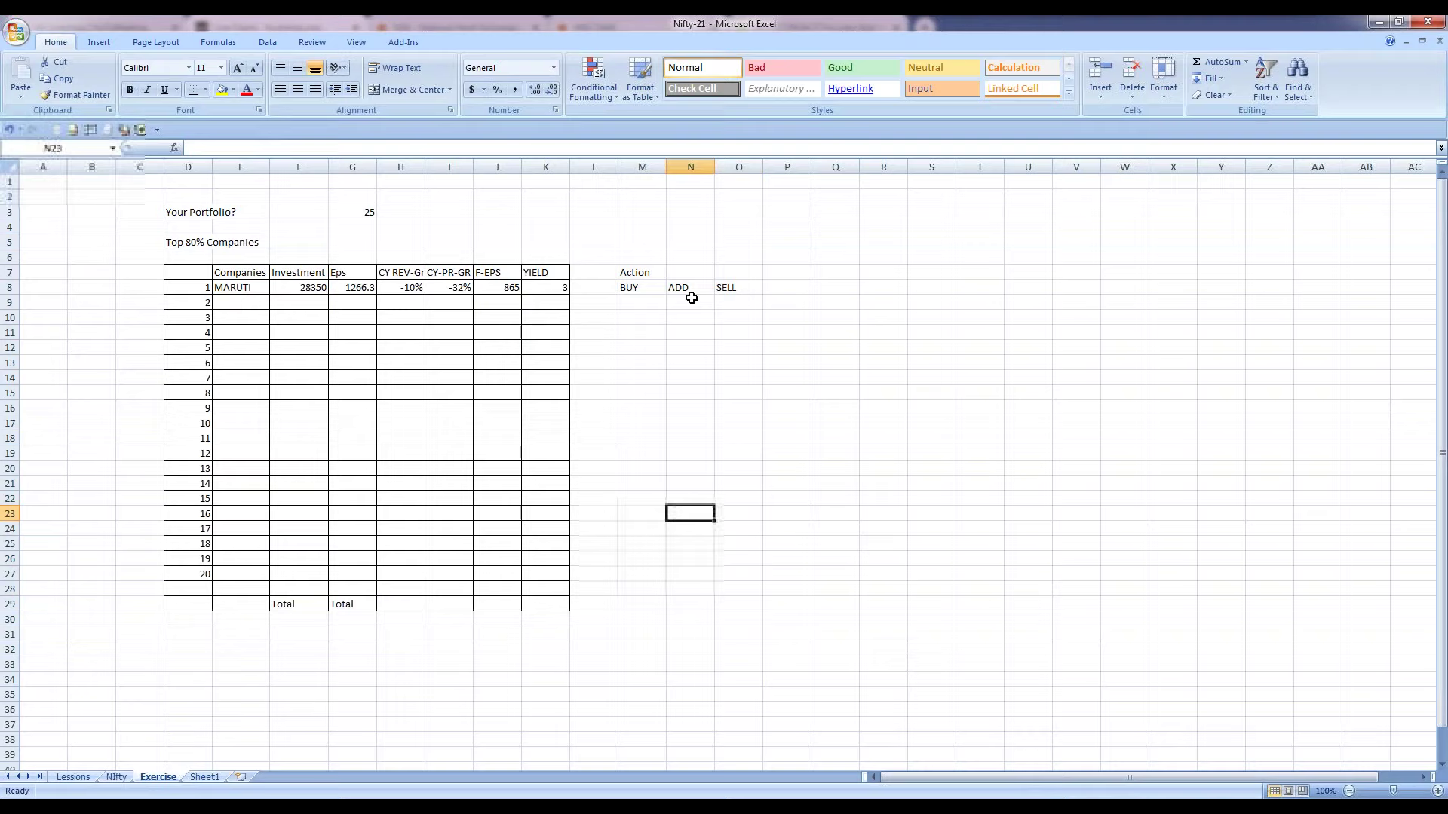
Step: Compare the BUY action in M8 with MARUTI's yield formula in K8 and the share price in the F8 investment formula
click(640, 287)
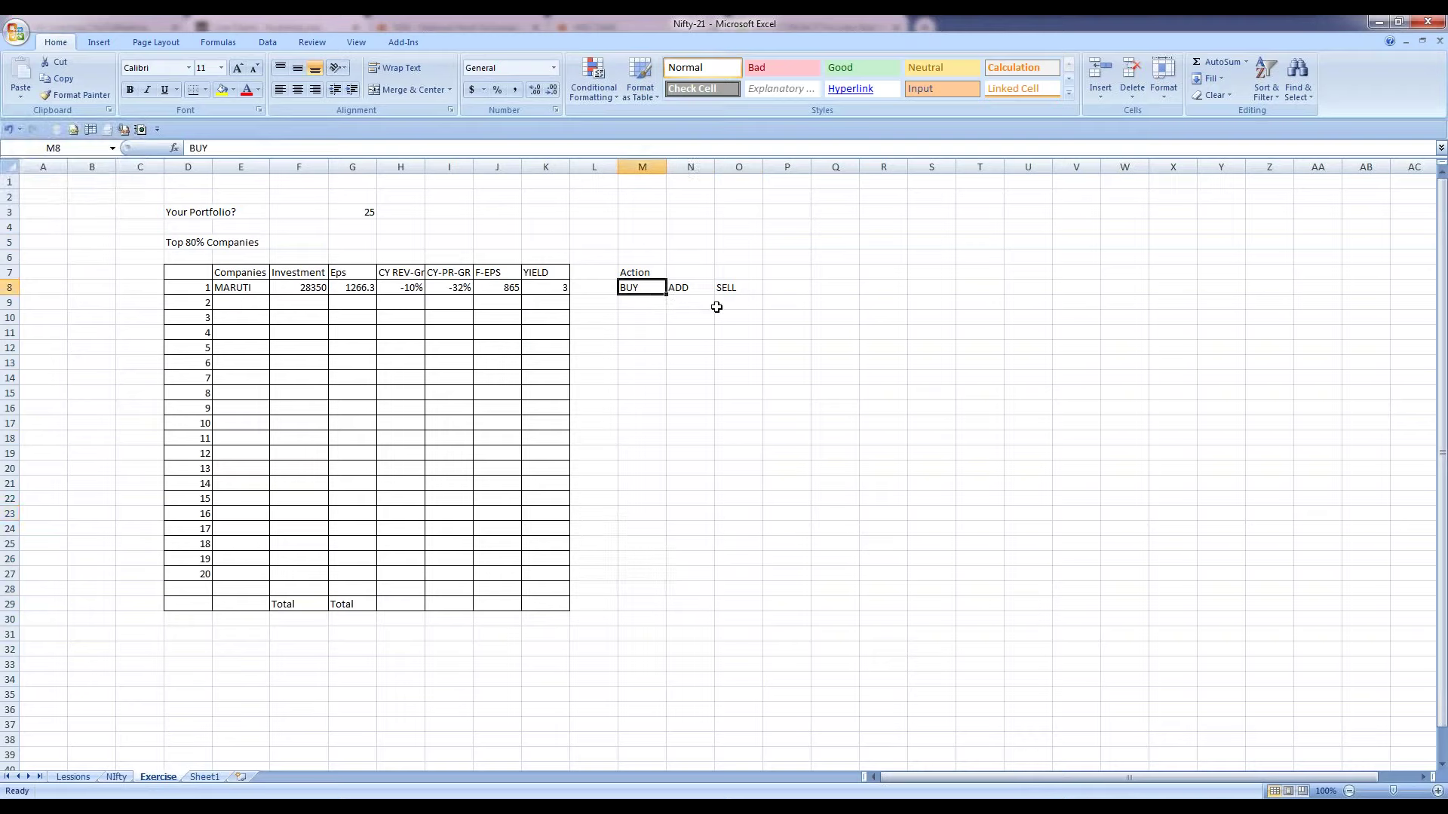
click(555, 288)
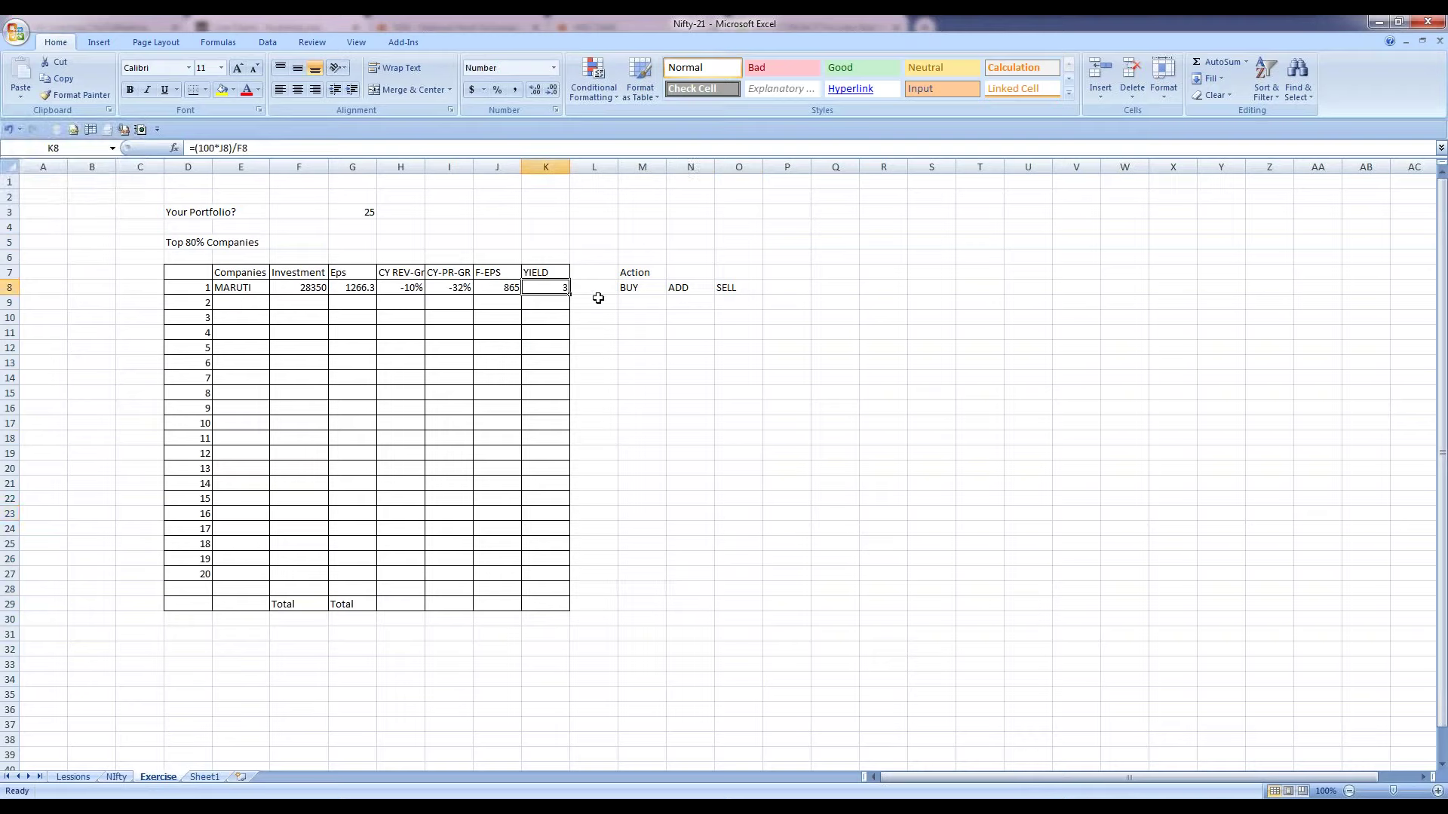
click(317, 287)
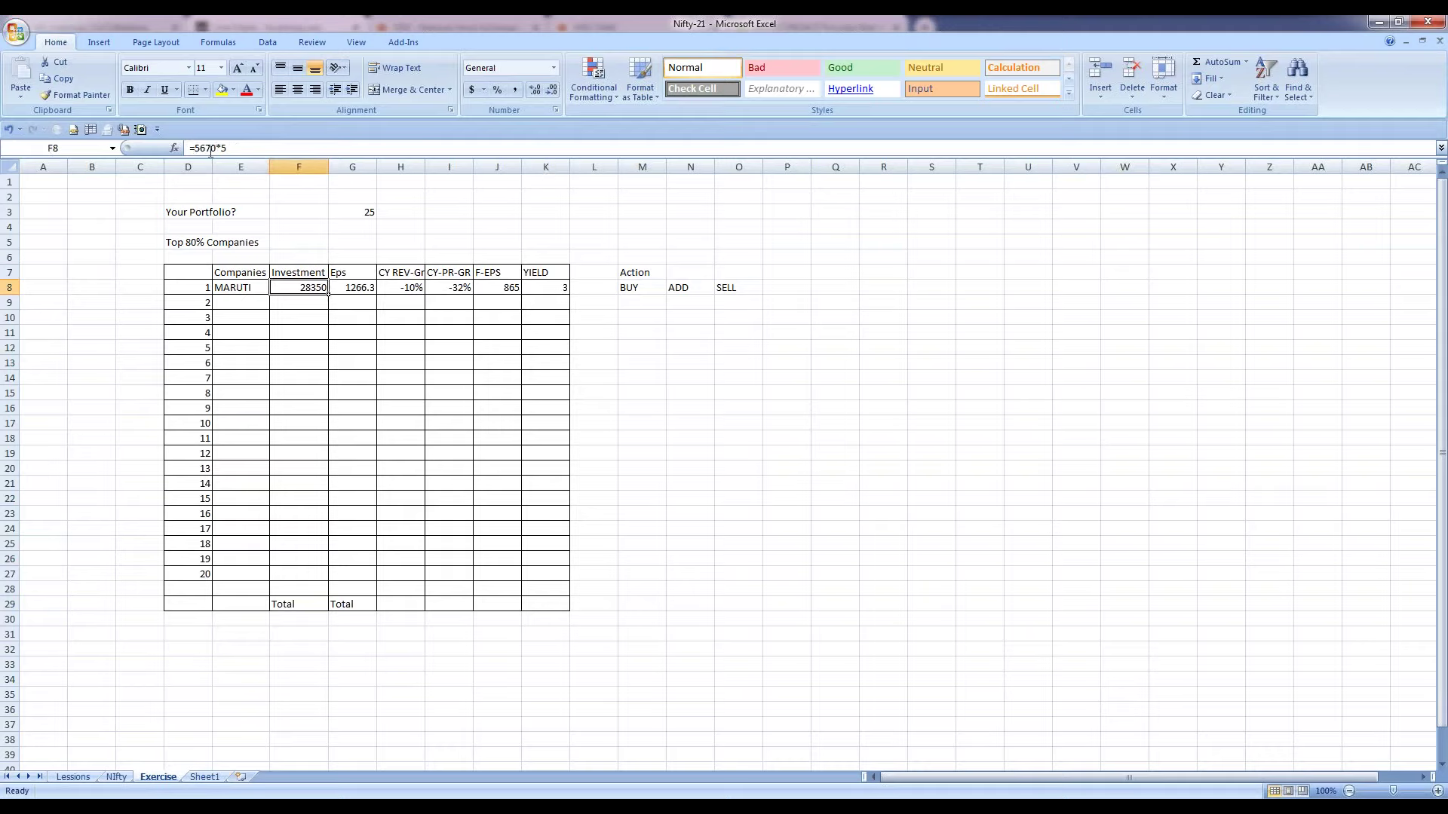
drag(215, 149, 194, 148)
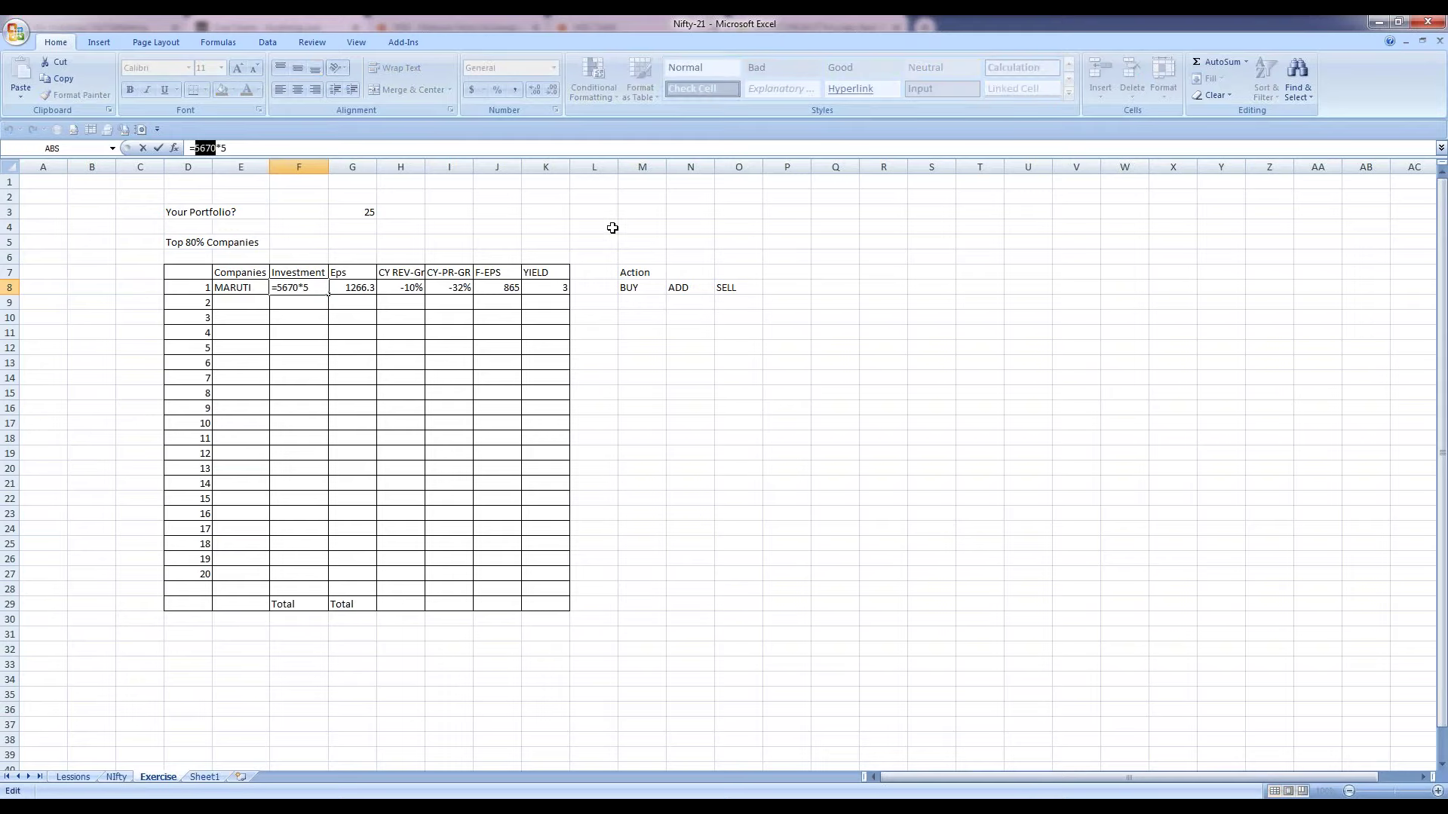
key(Escape)
drag(216, 149, 194, 148)
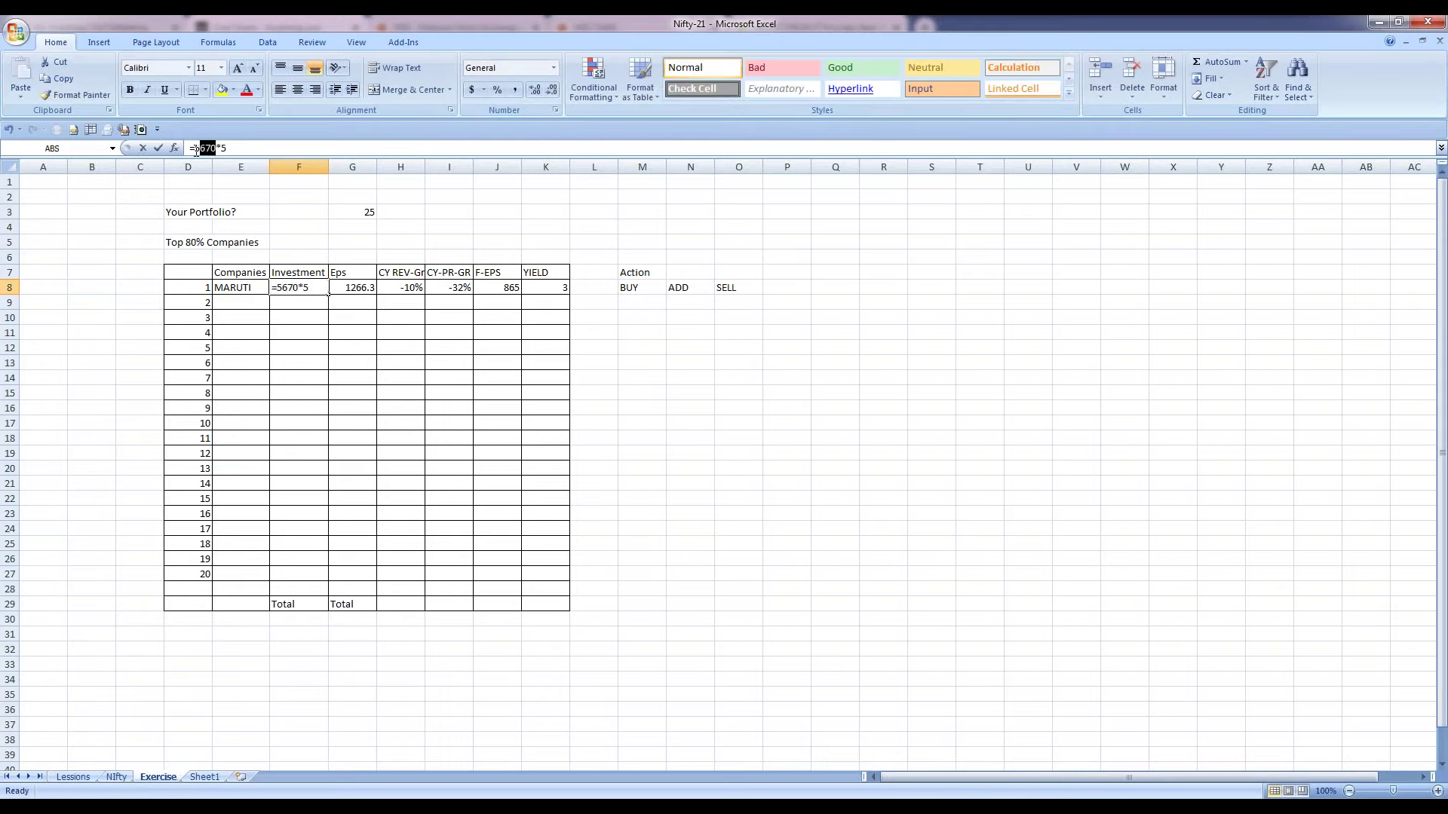
click(564, 197)
click(557, 285)
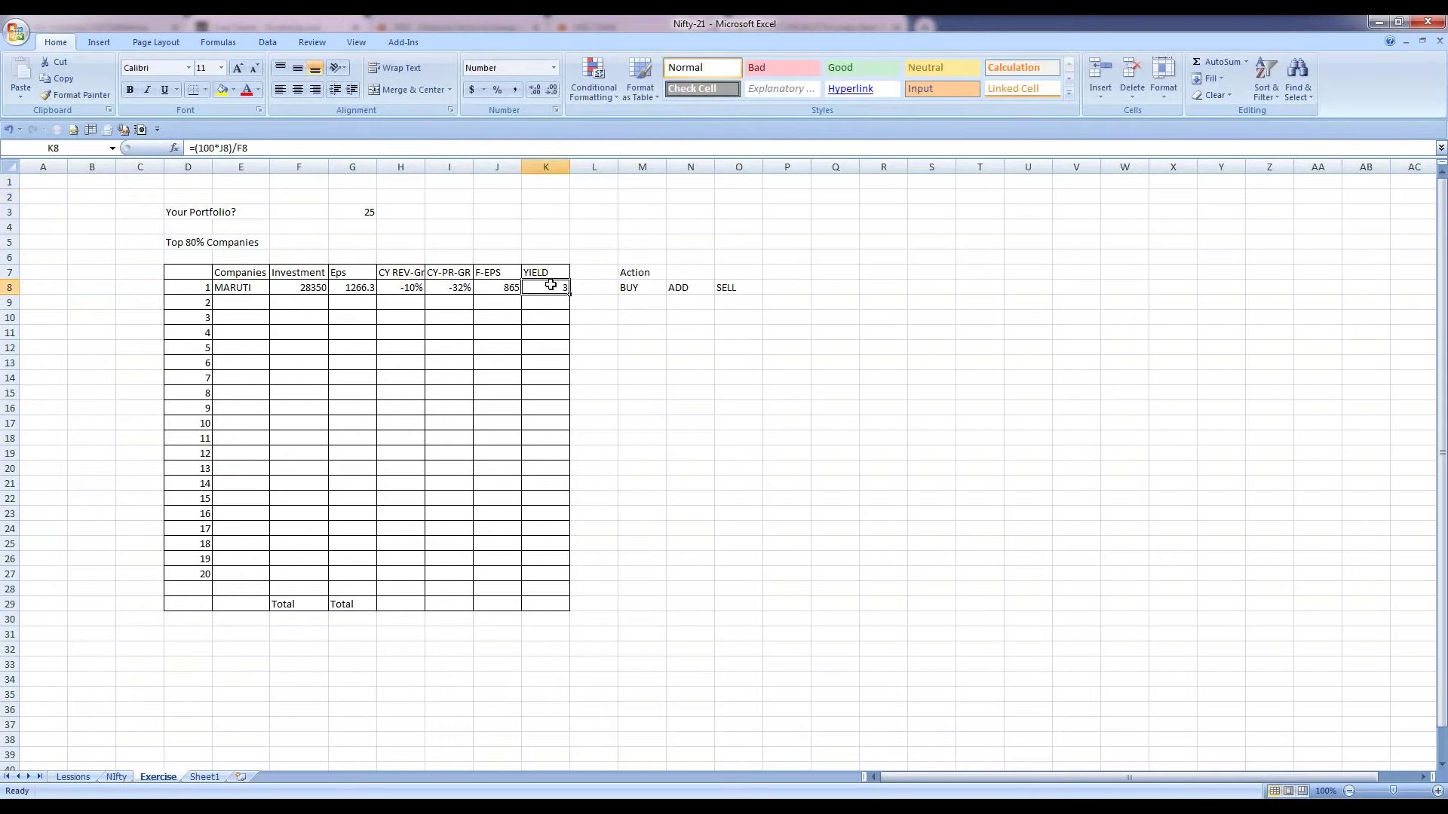
Step: Make the BUY action in M8 bold and enter 4000 in P8 on MARUTI's row
click(648, 288)
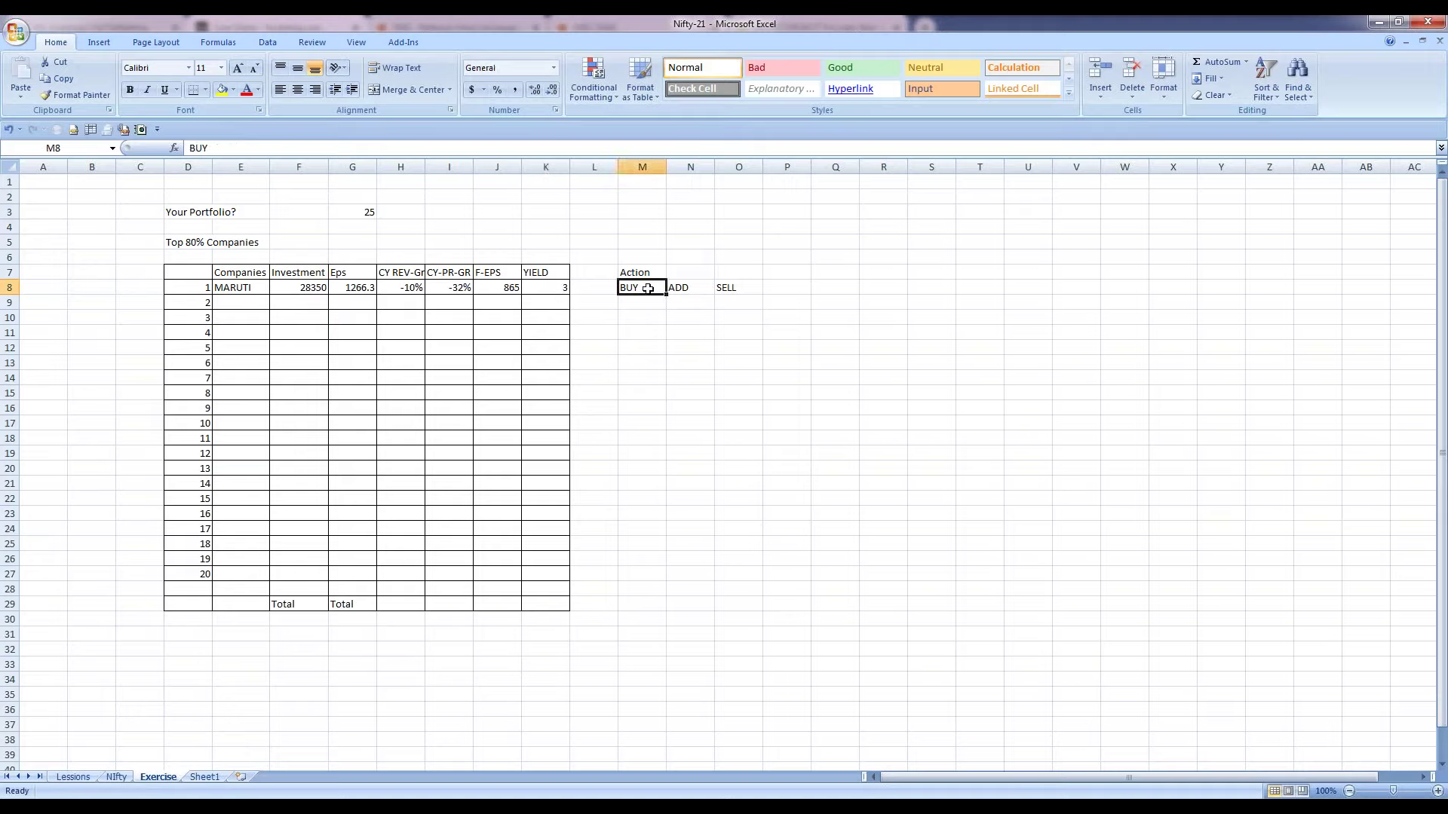
key(ctrl+b)
key(Tab)
key(Tab)
key(Tab)
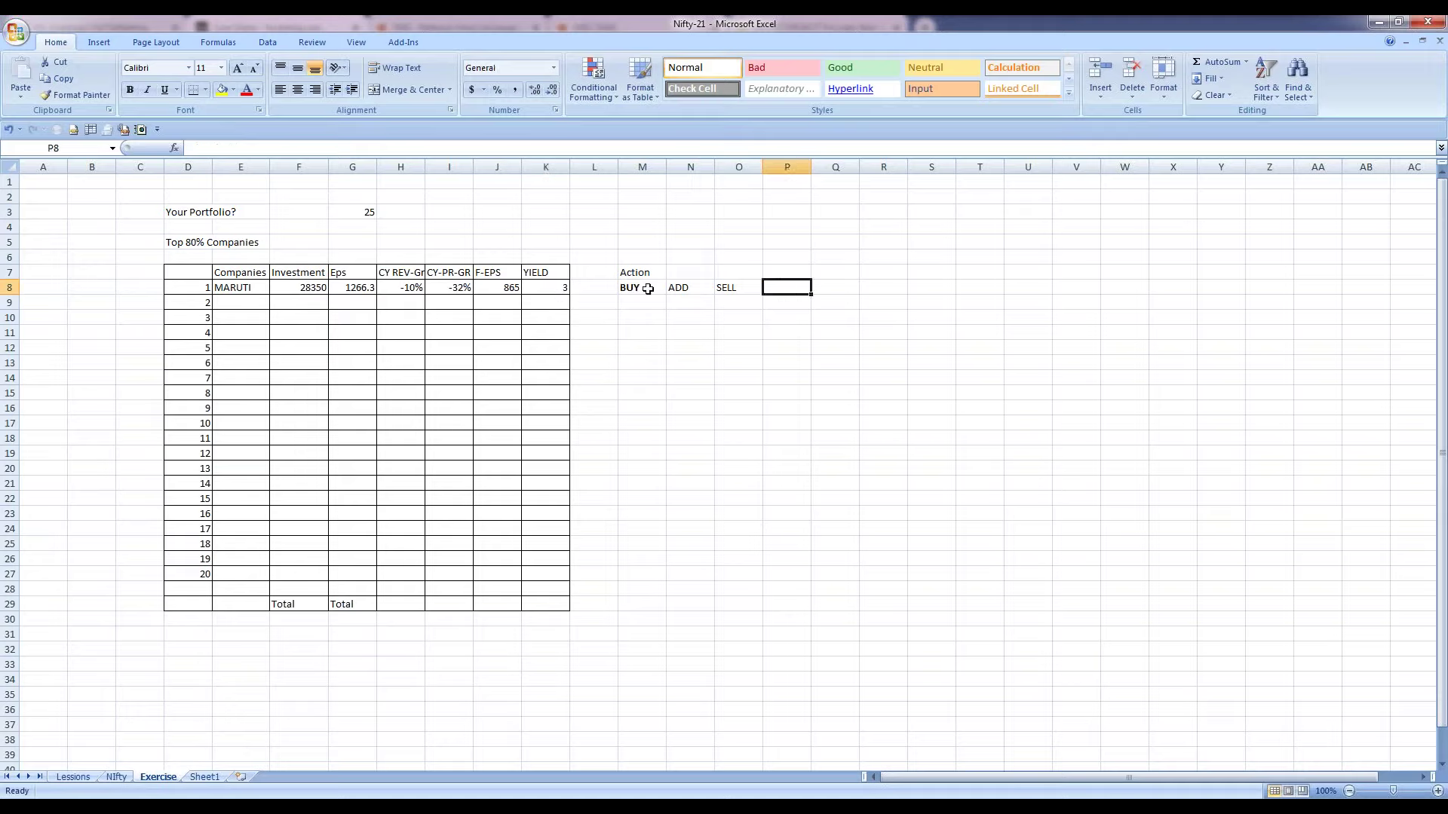
text(4000)
key(ctrl+Return)
key(Left)
key(Left)
key(Left)
key(Left)
key(Left)
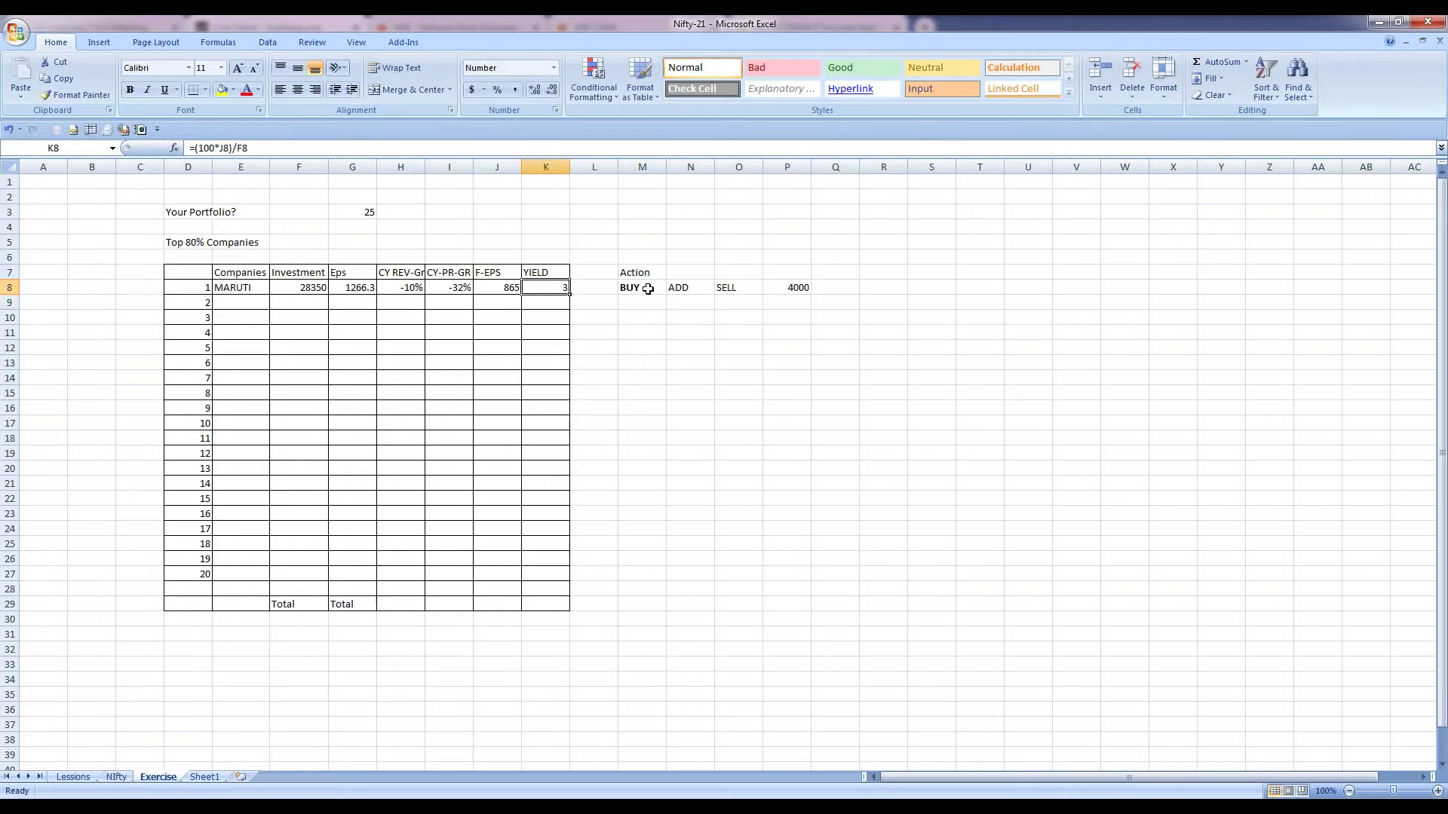
Step: Review the list of session topics on the Lessions sheet, from last month's discussion down to How Yield Works
click(73, 776)
scroll(596, 259, down, 2)
scroll(596, 258, up, 2)
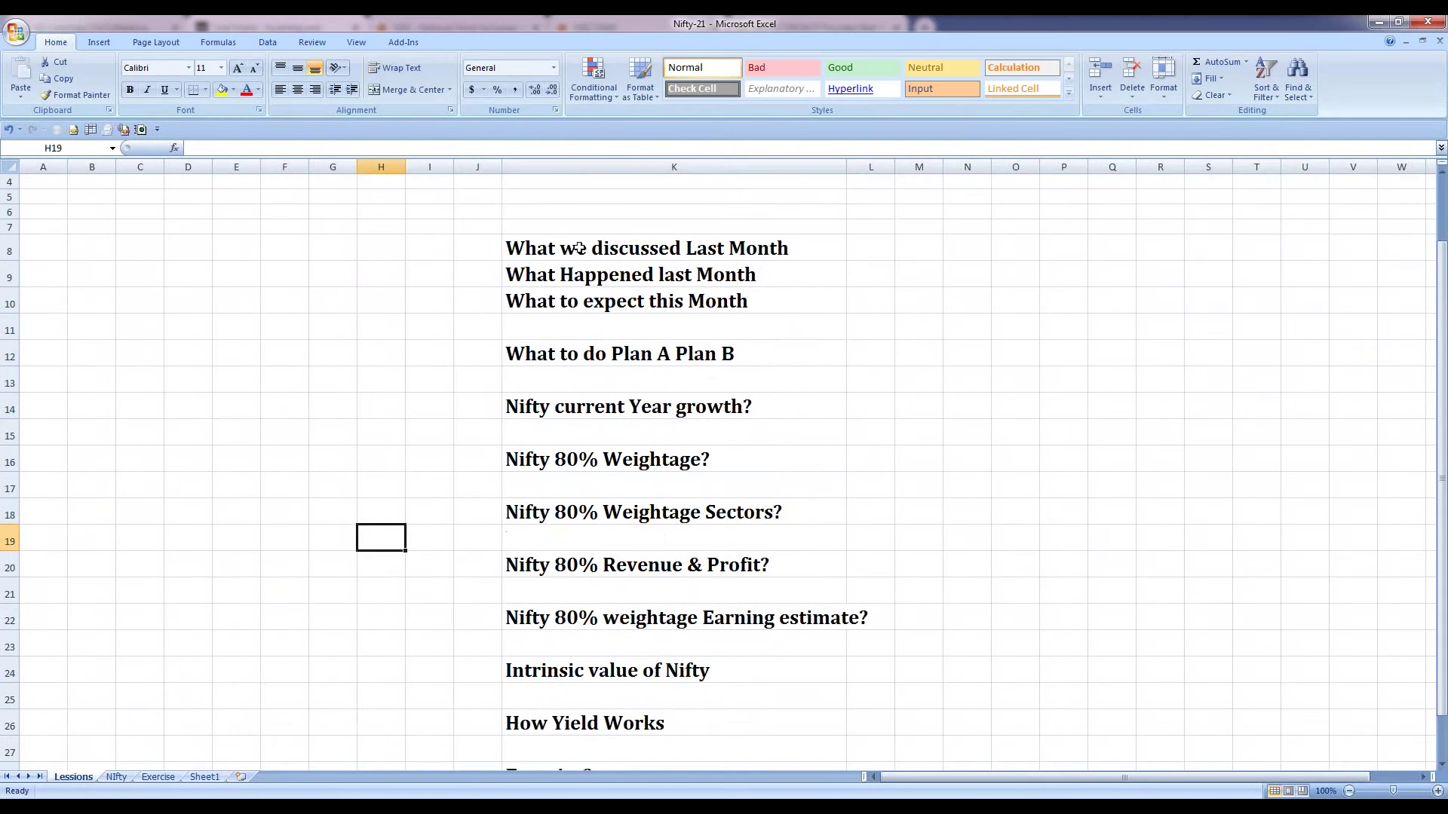
drag(595, 258, 624, 733)
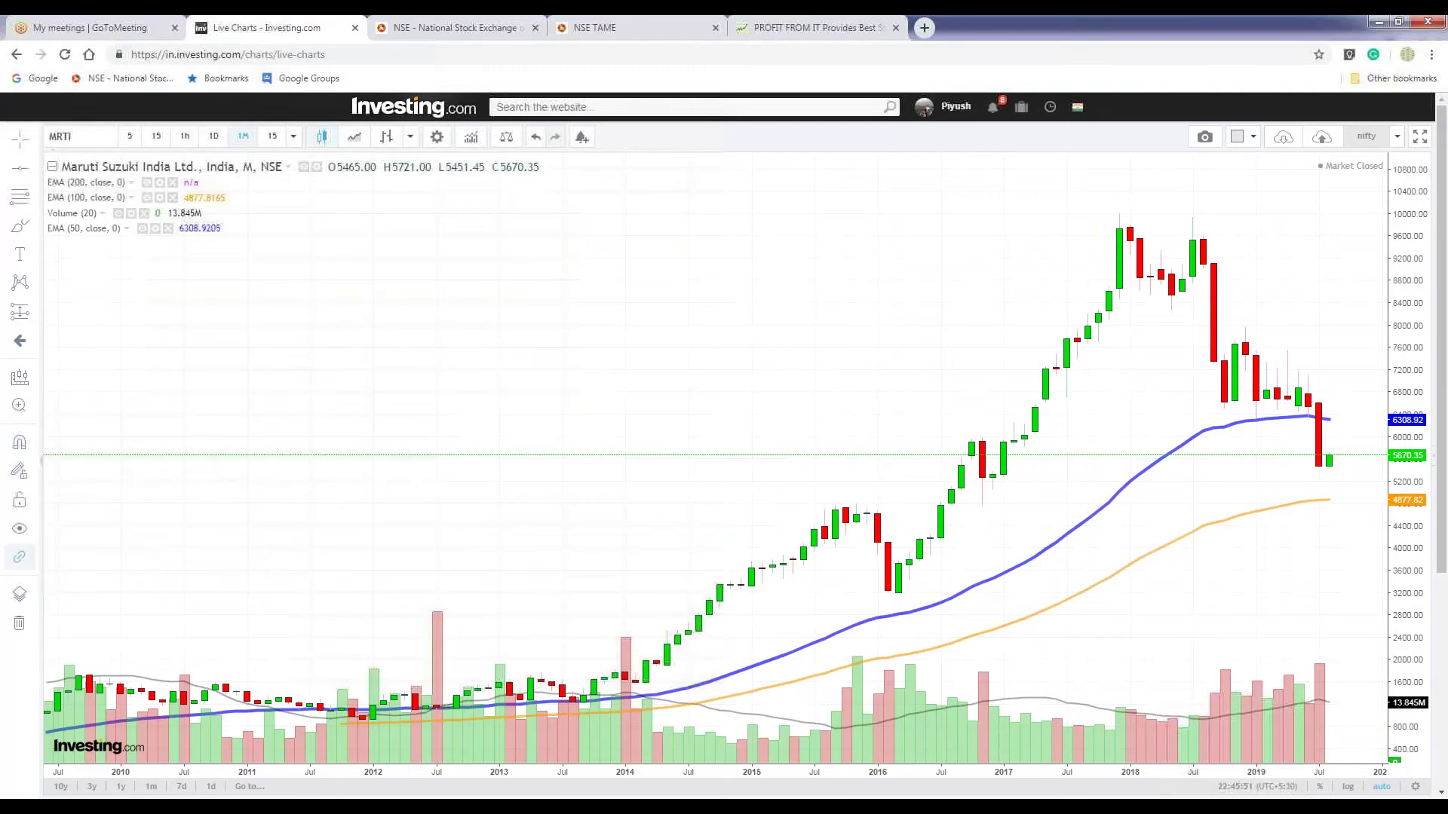
Step: In the browser, examine the FII & Mutual Funds table and the schedule of meetings on the Profit From It monthly Nifty page
key(ctrl+9)
scroll(899, 585, down, 10)
scroll(781, 564, down, 4)
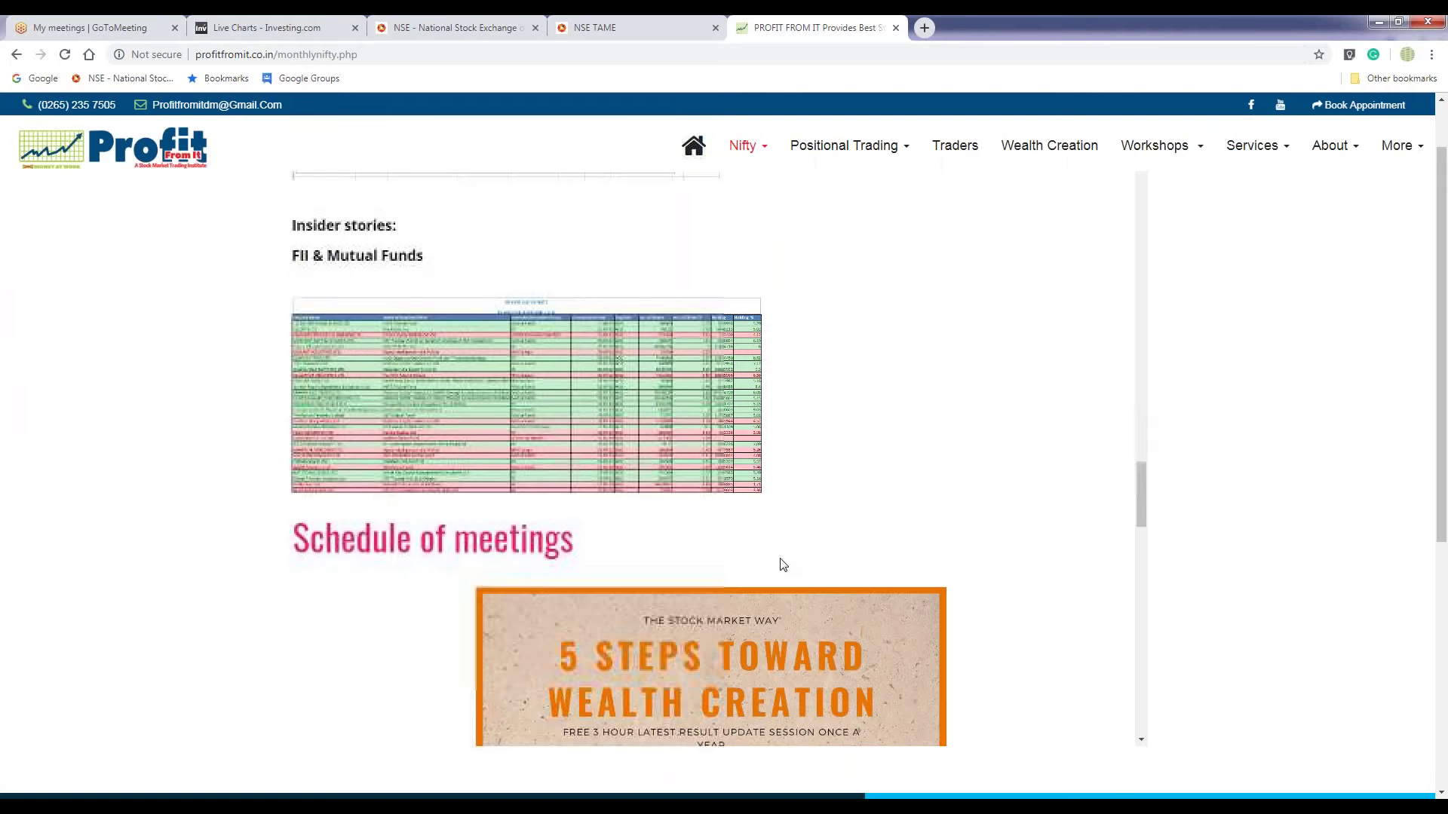
scroll(688, 481, up, 2)
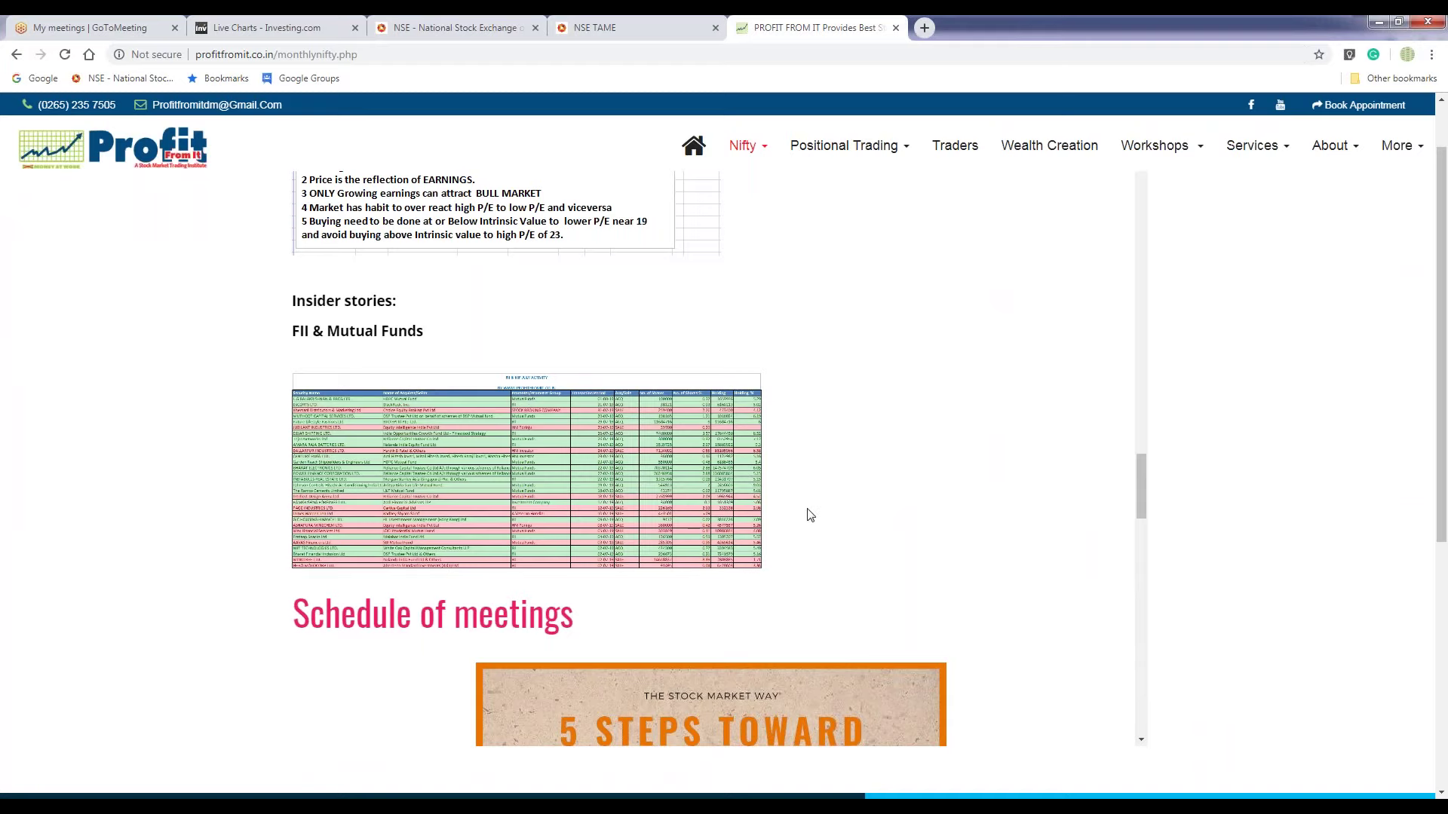
scroll(809, 515, down, 1)
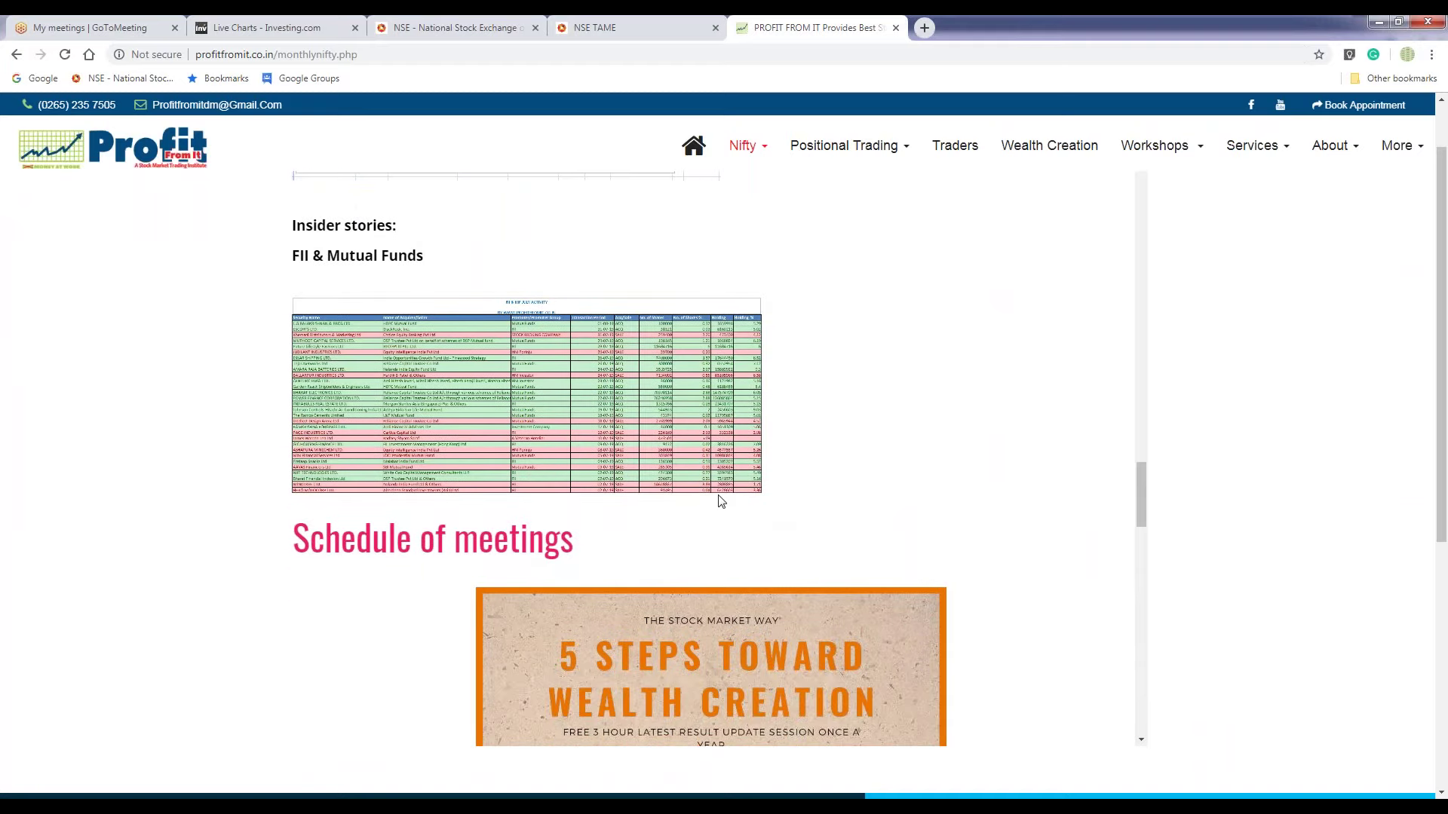
scroll(720, 502, down, 2)
scroll(720, 502, down, 2)
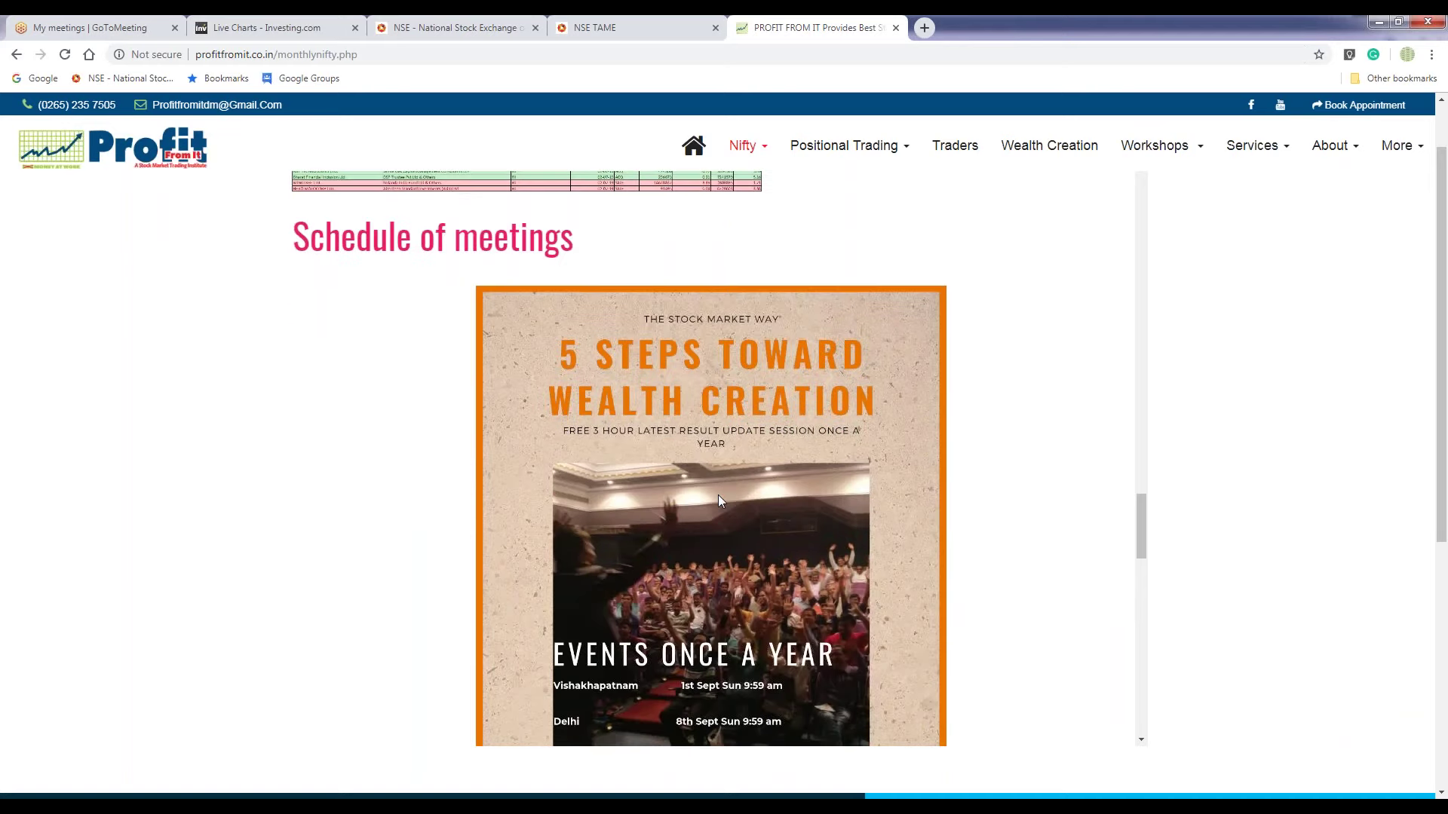
scroll(720, 501, down, 1)
scroll(498, 473, down, 1)
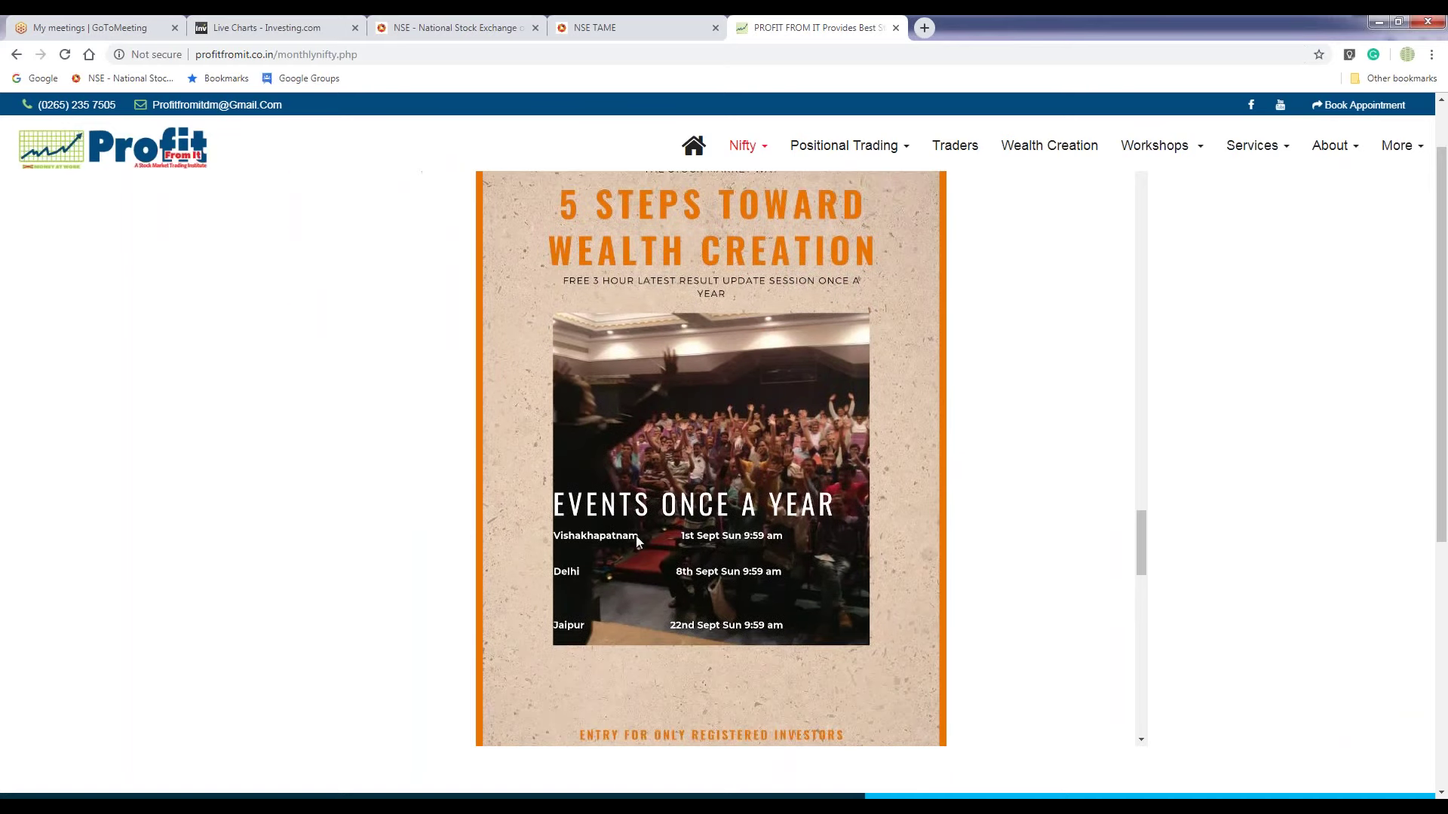